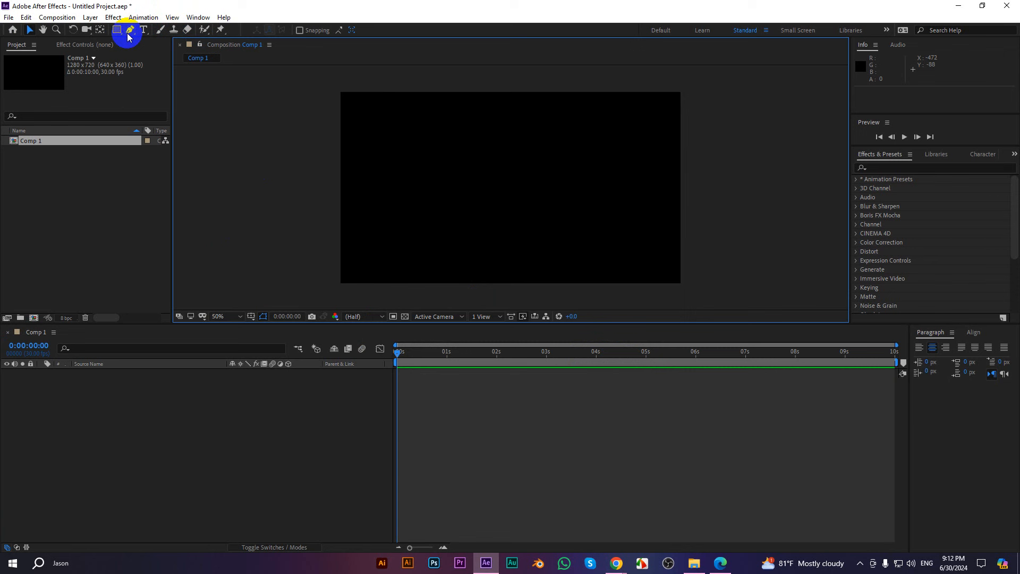
# Draw a straight horizontal line across the middle of the composition with the Pen tool and set its fill to none
pyautogui.moveTo(129, 31)
pyautogui.mouseDown()
pyautogui.moveTo(162, 48)
pyautogui.moveTo(165, 30)
pyautogui.mouseUp()
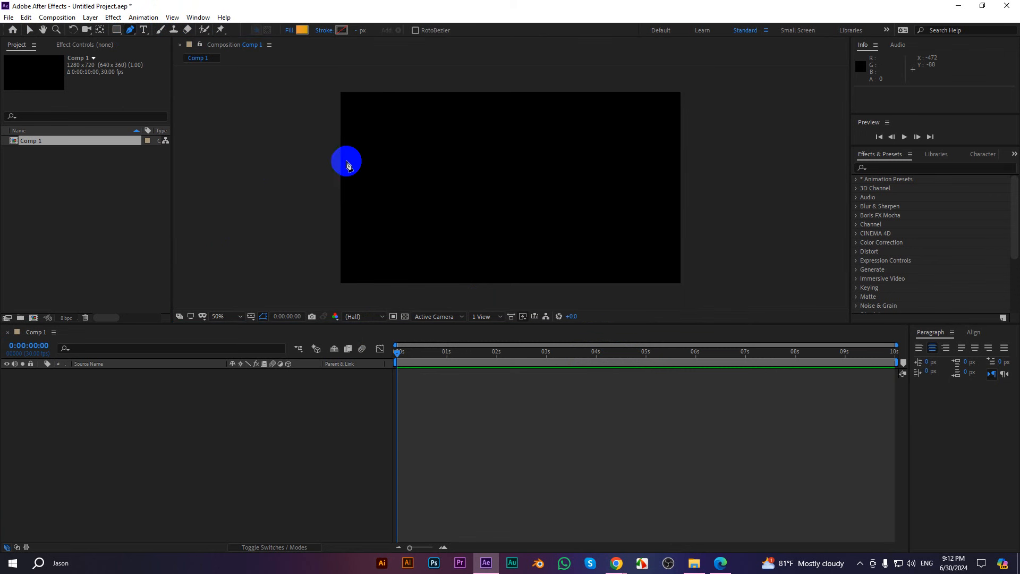
pyautogui.click(395, 190)
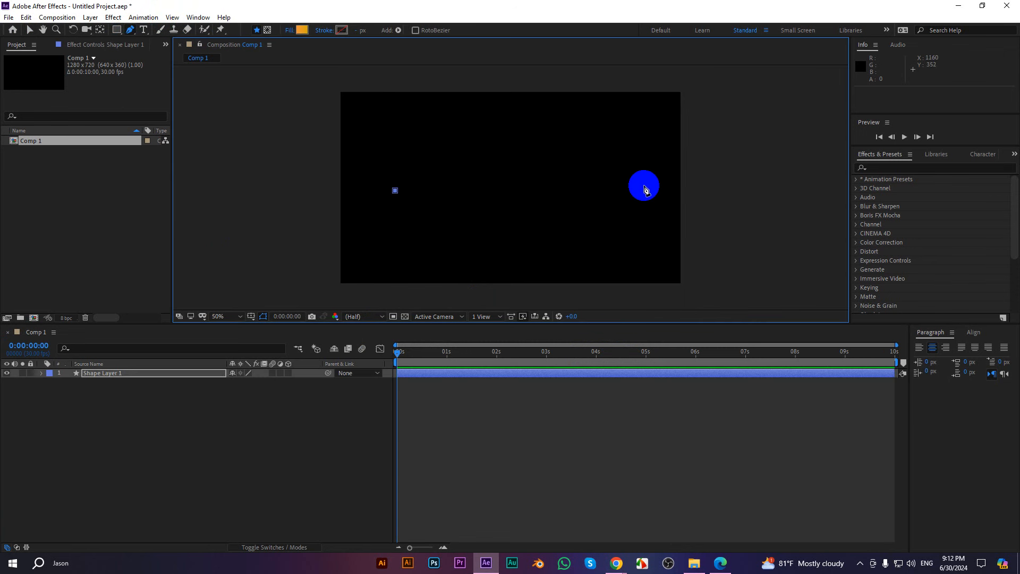
pyautogui.click(644, 191)
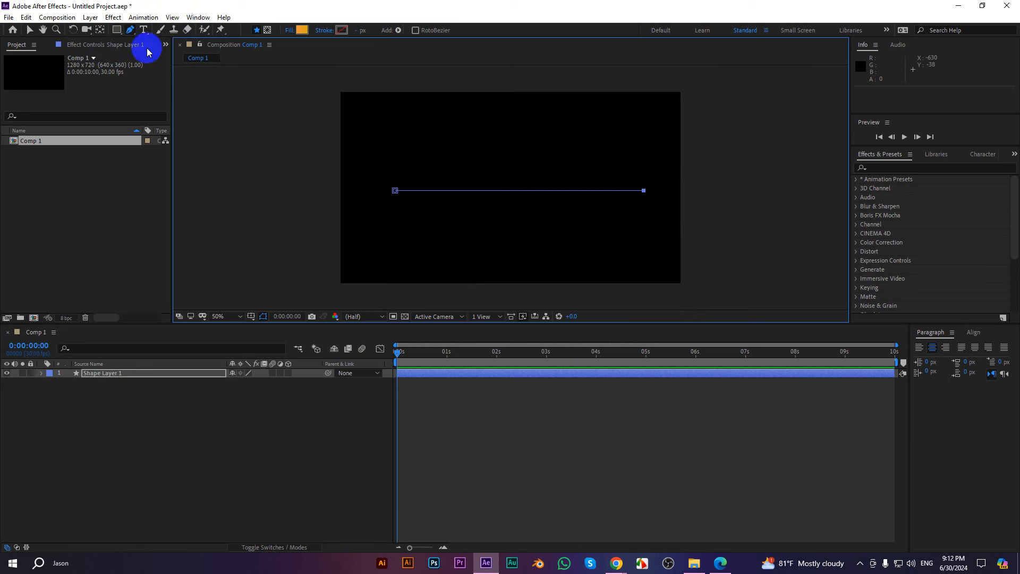
pyautogui.click(291, 30)
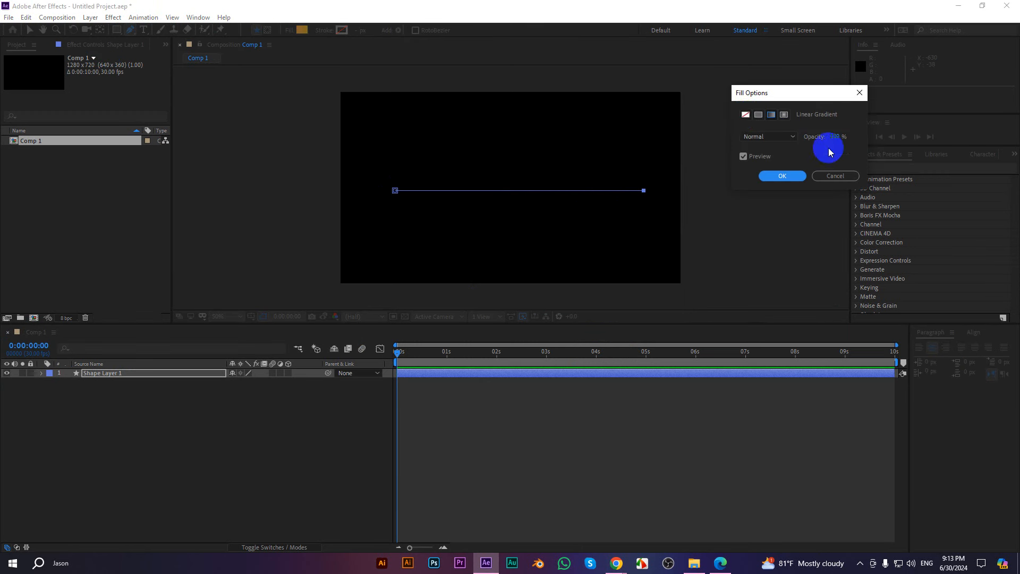
pyautogui.click(746, 115)
pyautogui.click(782, 174)
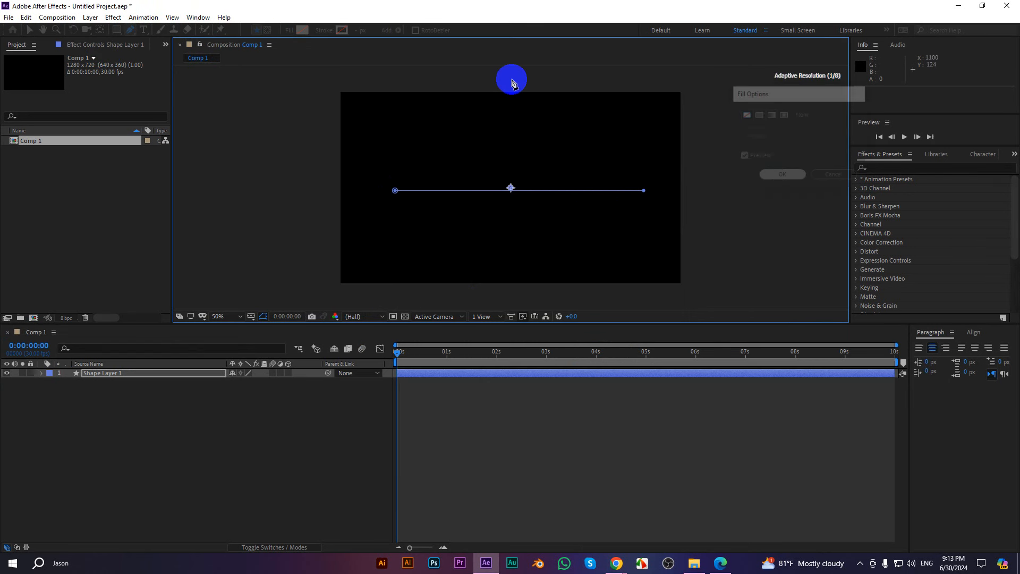
# Give the line a white (FFFFFF) stroke 34 px wide and deselect the shape
pyautogui.click(344, 31)
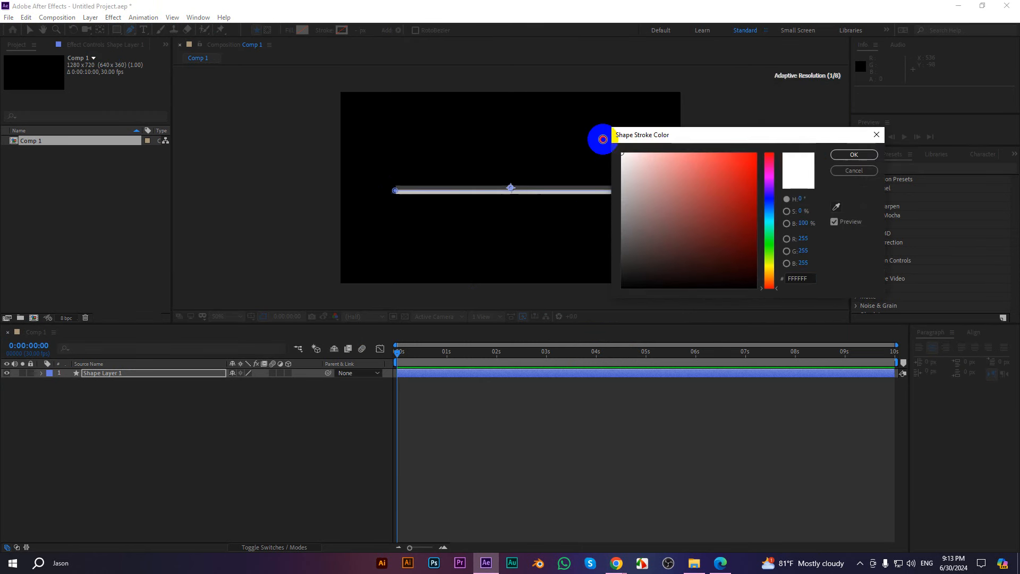
pyautogui.click(853, 155)
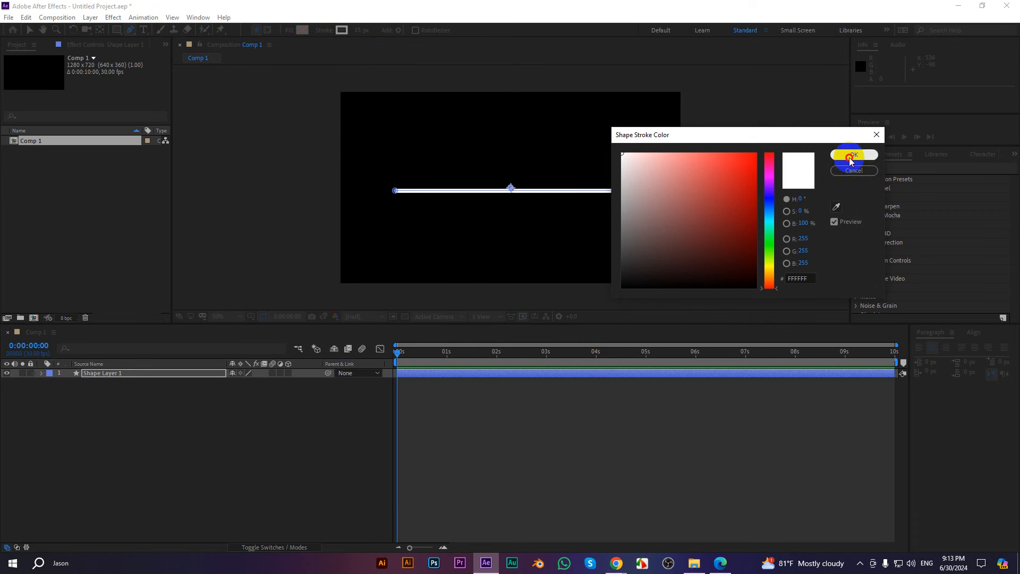
pyautogui.click(852, 156)
pyautogui.moveTo(358, 32); pyautogui.dragTo(366, 30)
pyautogui.click(29, 31)
pyautogui.click(376, 195)
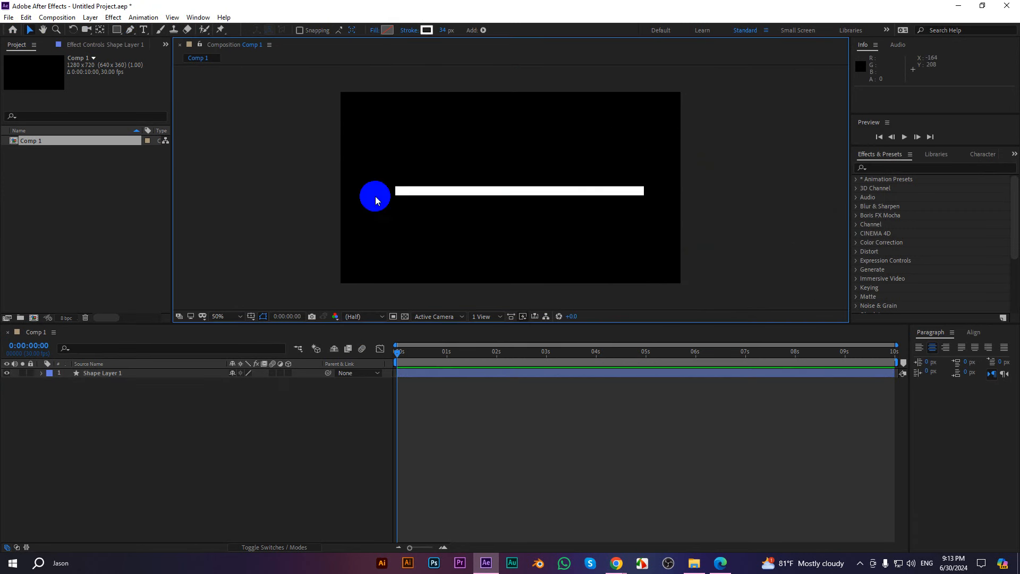
pyautogui.click(531, 235)
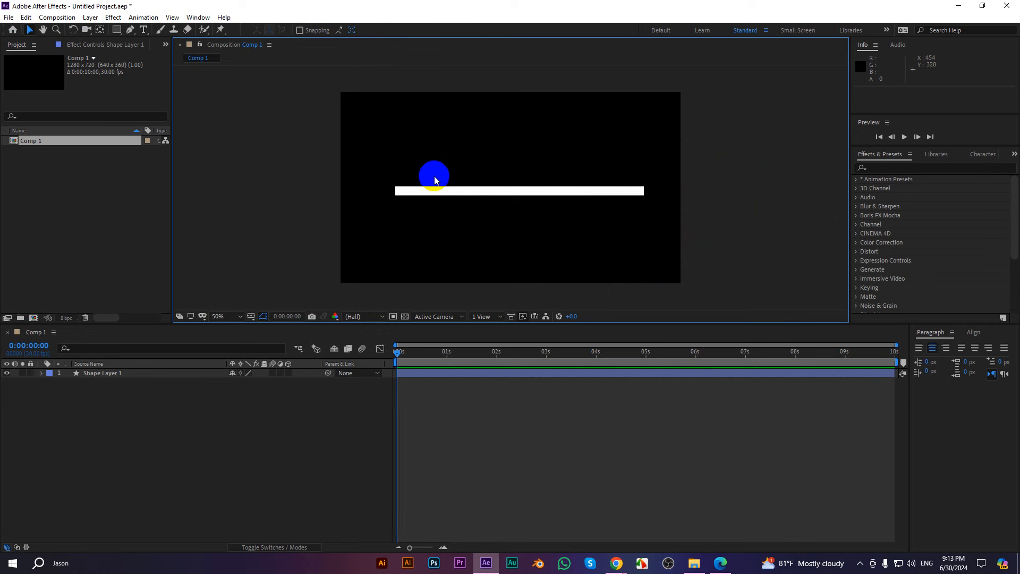
pyautogui.moveTo(374, 163); pyautogui.dragTo(452, 225)
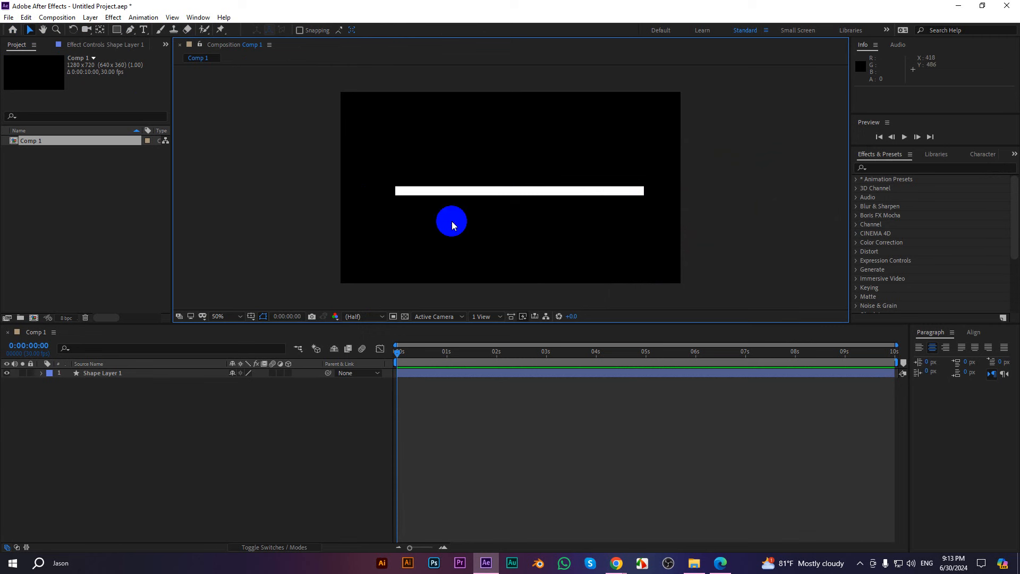
# Add Trim Paths to the contents of Shape Layer 1 and expand its properties
pyautogui.click(117, 375)
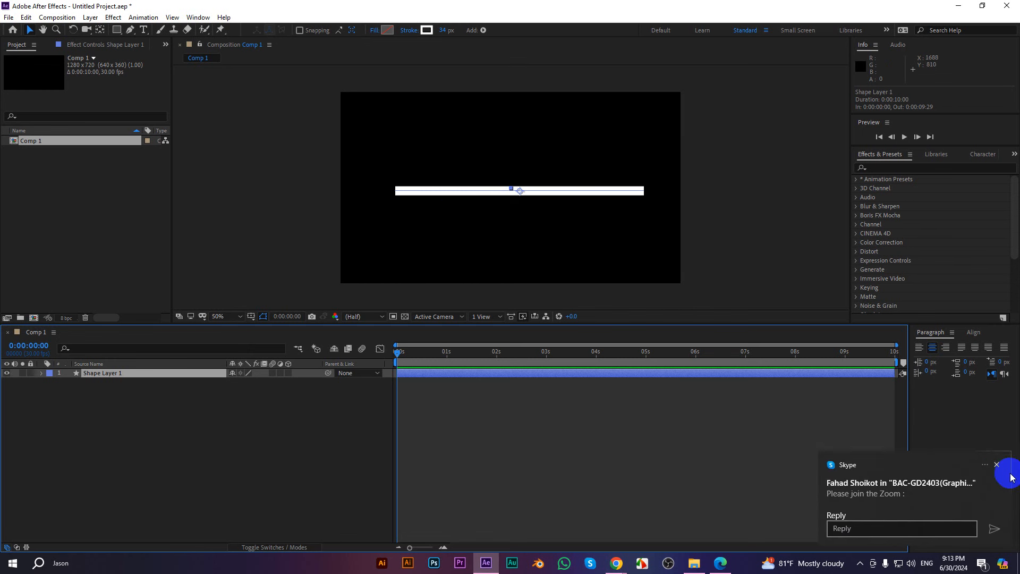
pyautogui.click(997, 464)
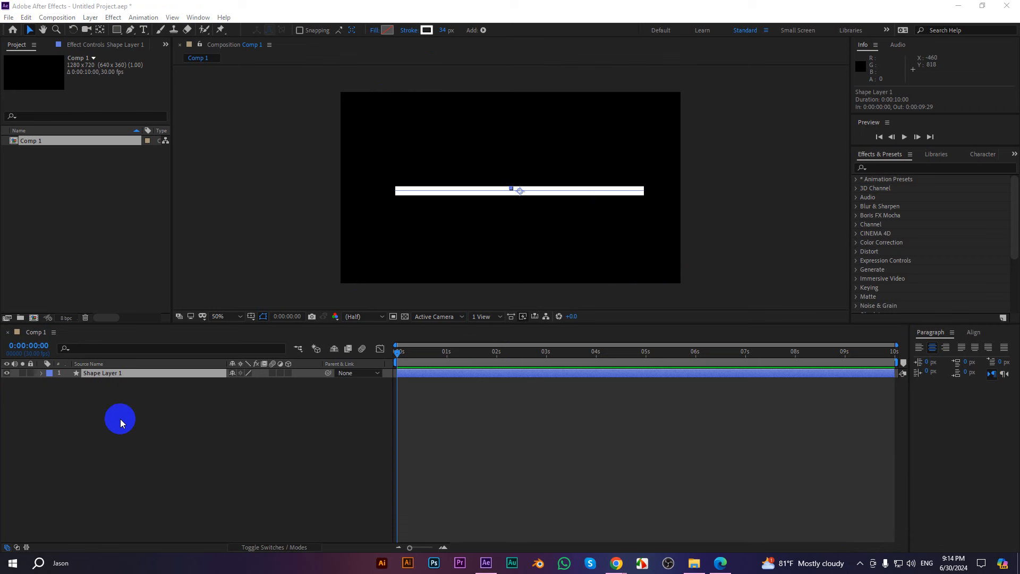
pyautogui.click(41, 374)
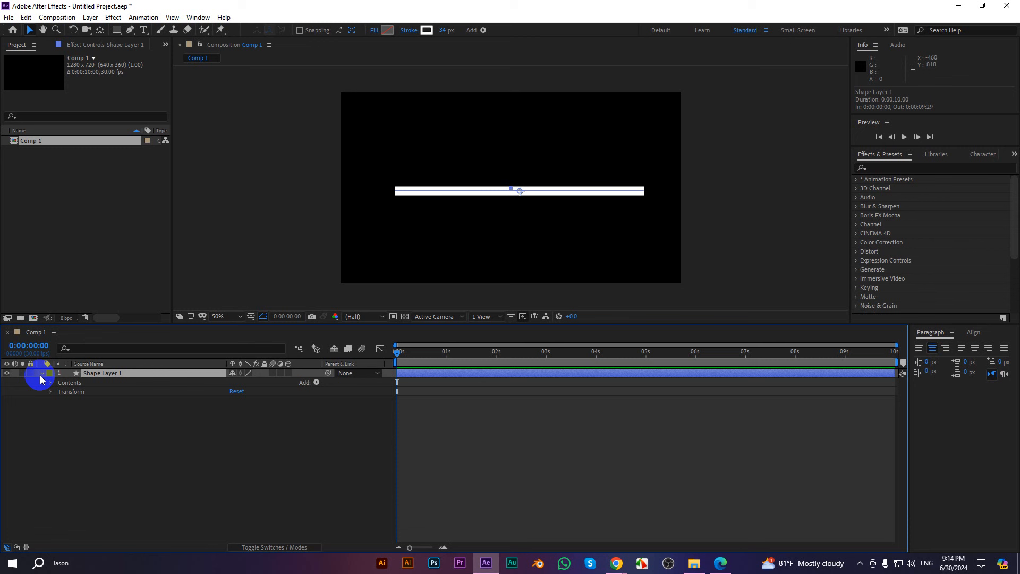
pyautogui.click(317, 382)
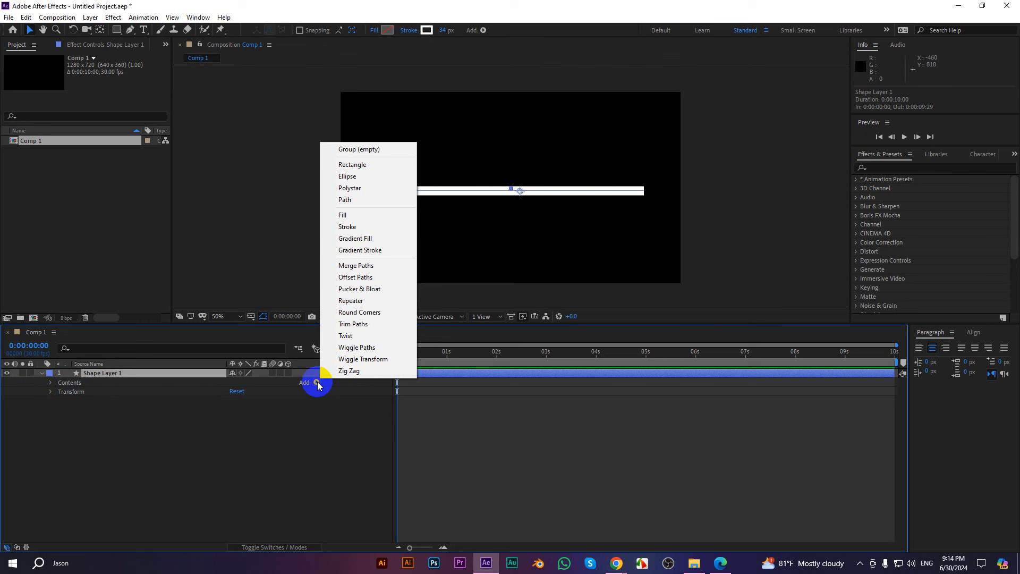
pyautogui.click(353, 323)
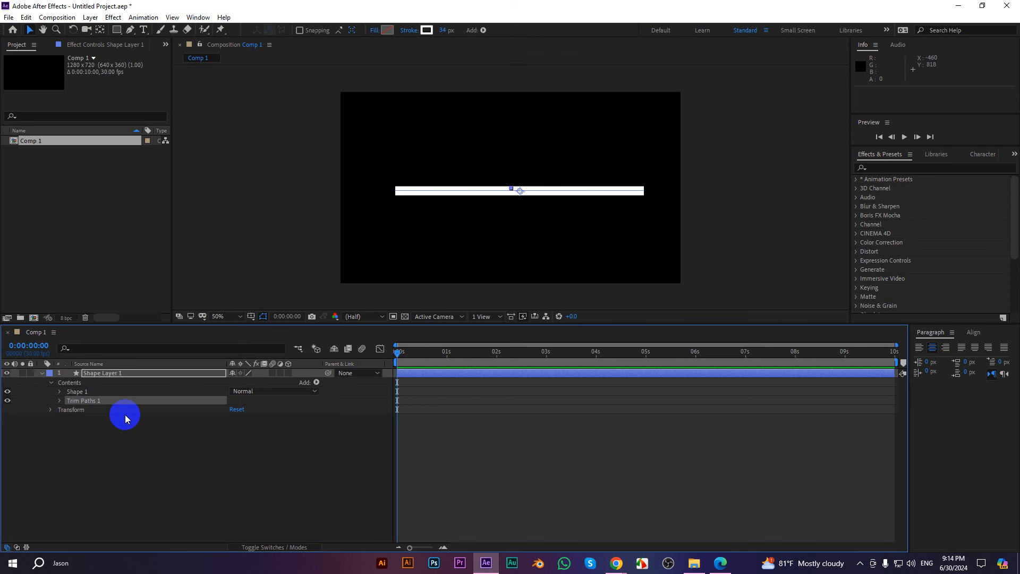
pyautogui.click(60, 402)
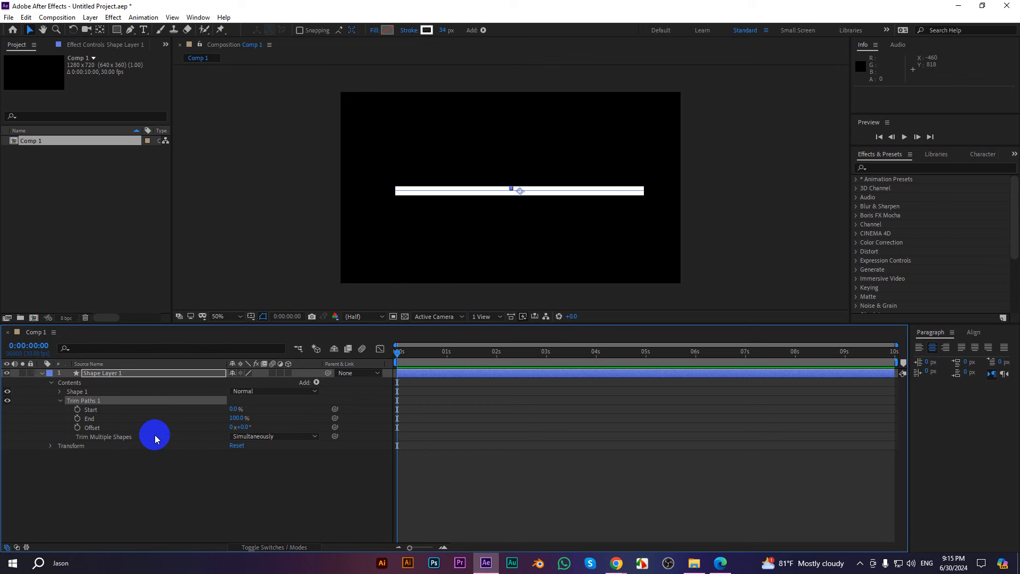
pyautogui.click(265, 437)
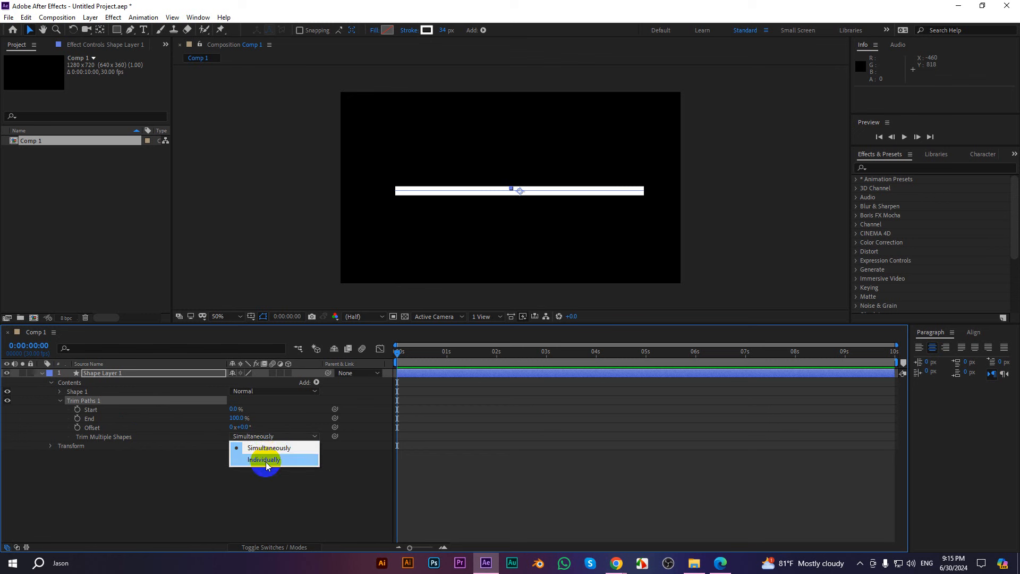
pyautogui.click(262, 427)
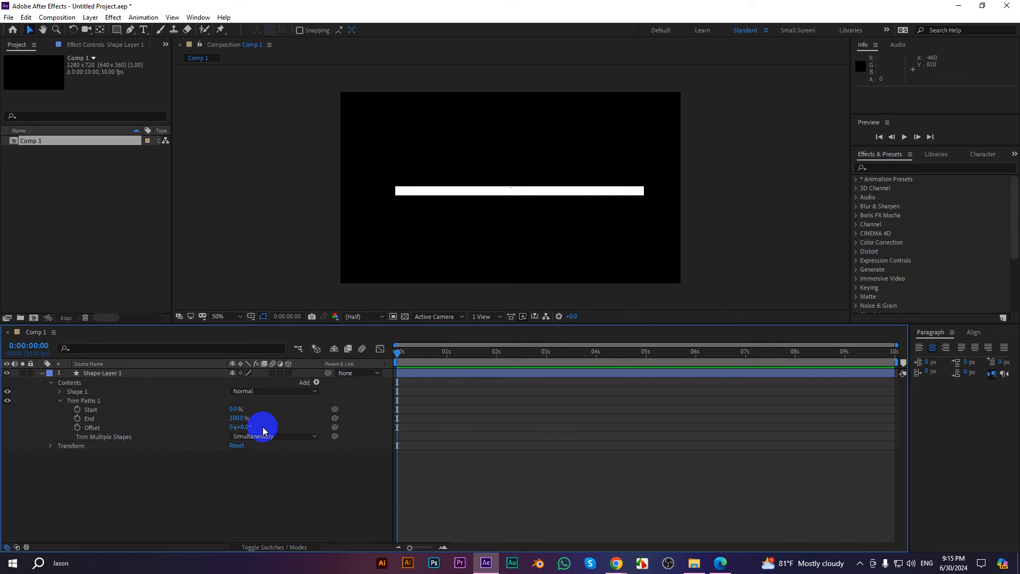
pyautogui.click(113, 373)
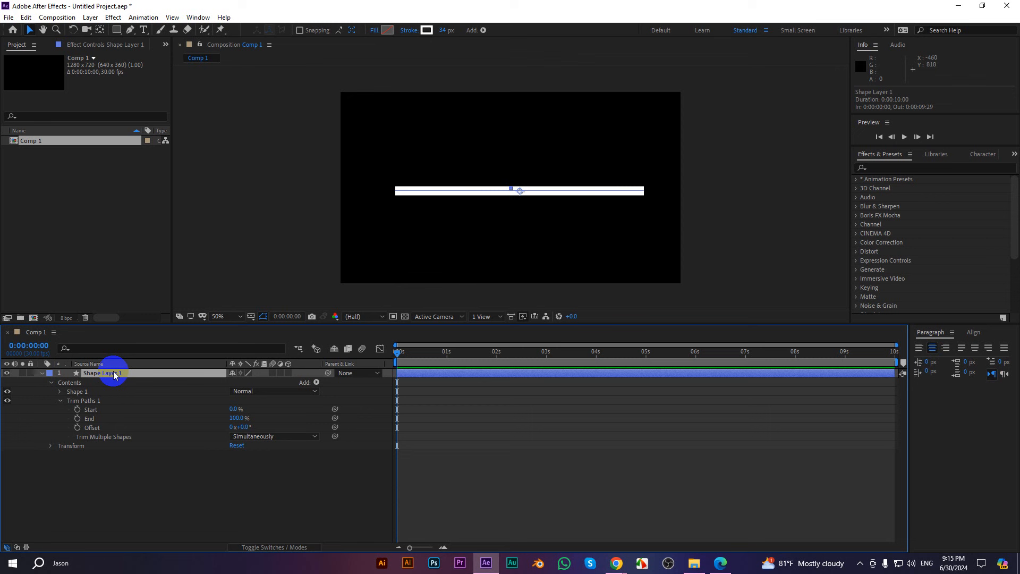
pyautogui.moveTo(114, 374); pyautogui.dragTo(87, 331)
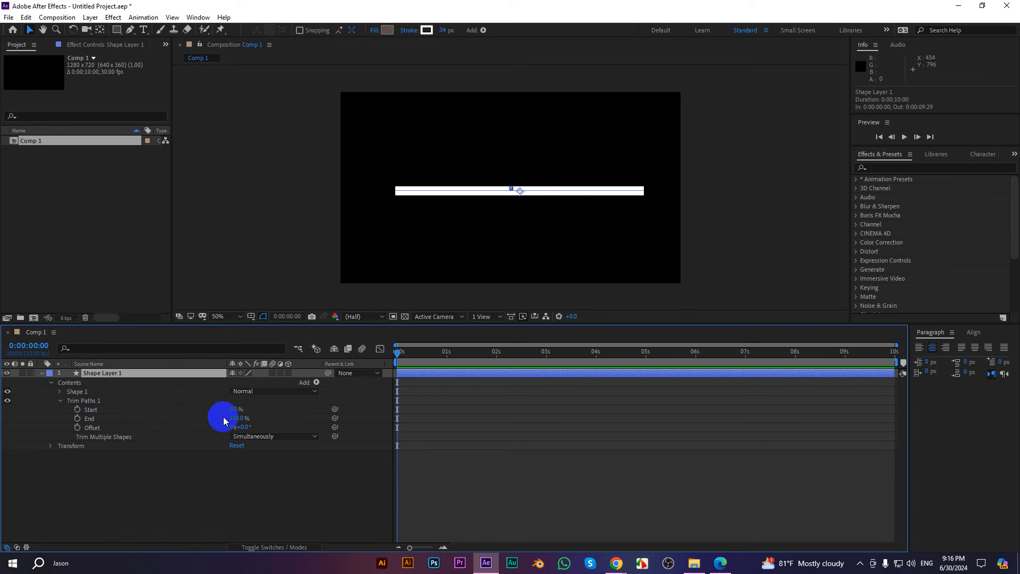
# Try the Trim Paths on the line with Start at 27%, End at 46% and Offset at 53°
pyautogui.click(239, 419)
pyautogui.moveTo(242, 418)
pyautogui.mouseDown()
pyautogui.moveTo(188, 419)
pyautogui.moveTo(291, 408)
pyautogui.moveTo(226, 411)
pyautogui.mouseUp()
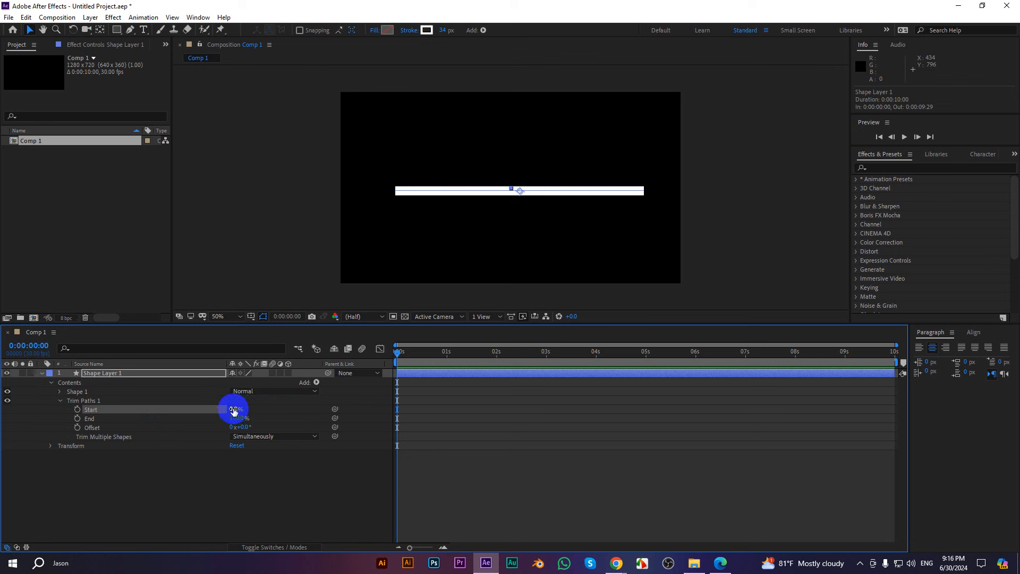
pyautogui.moveTo(233, 409); pyautogui.dragTo(214, 418)
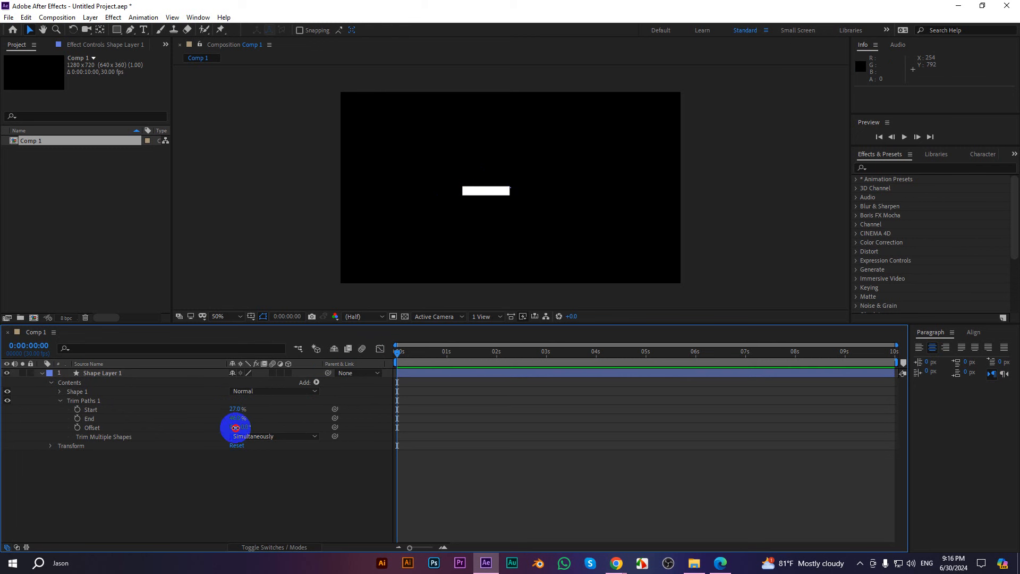
pyautogui.moveTo(235, 426)
pyautogui.mouseDown()
pyautogui.moveTo(183, 429)
pyautogui.moveTo(548, 427)
pyautogui.moveTo(169, 435)
pyautogui.moveTo(640, 434)
pyautogui.moveTo(774, 421)
pyautogui.moveTo(283, 437)
pyautogui.moveTo(239, 411)
pyautogui.mouseUp()
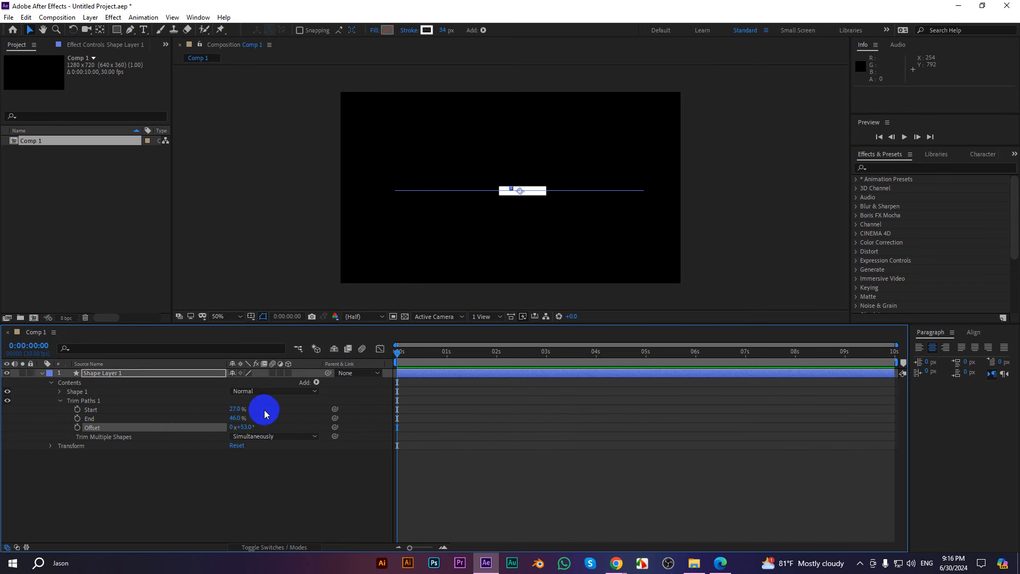
# Undo the trial changes to the Trim Paths Offset, End and Start values
pyautogui.hotkey('ctrl', 'z')
pyautogui.hotkey('ctrl', 'z')
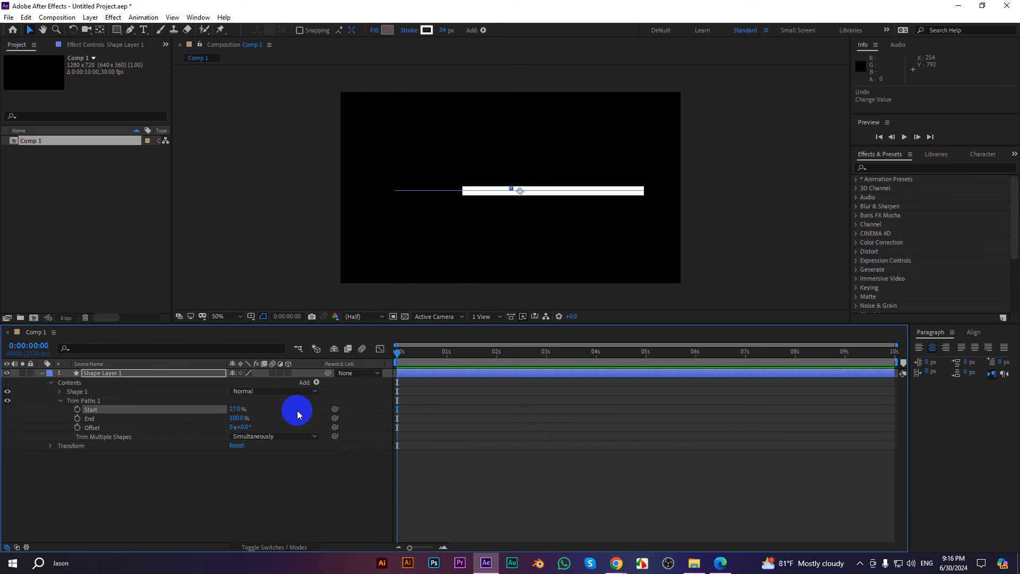
pyautogui.hotkey('ctrl', 'z')
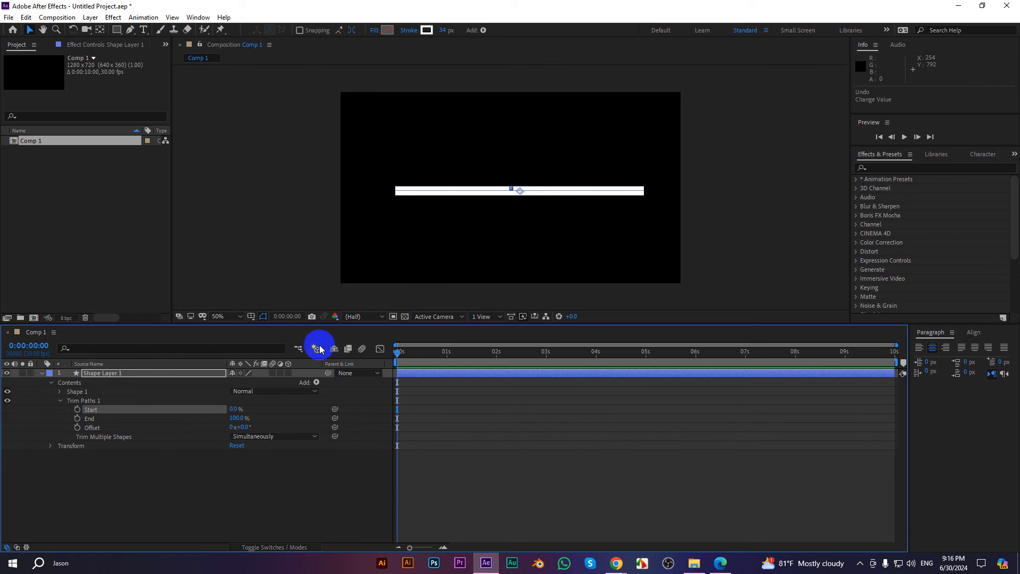
# At 0:00:00:10, set the Trim Paths End to 0% and turn on keyframing for it
pyautogui.press('space')
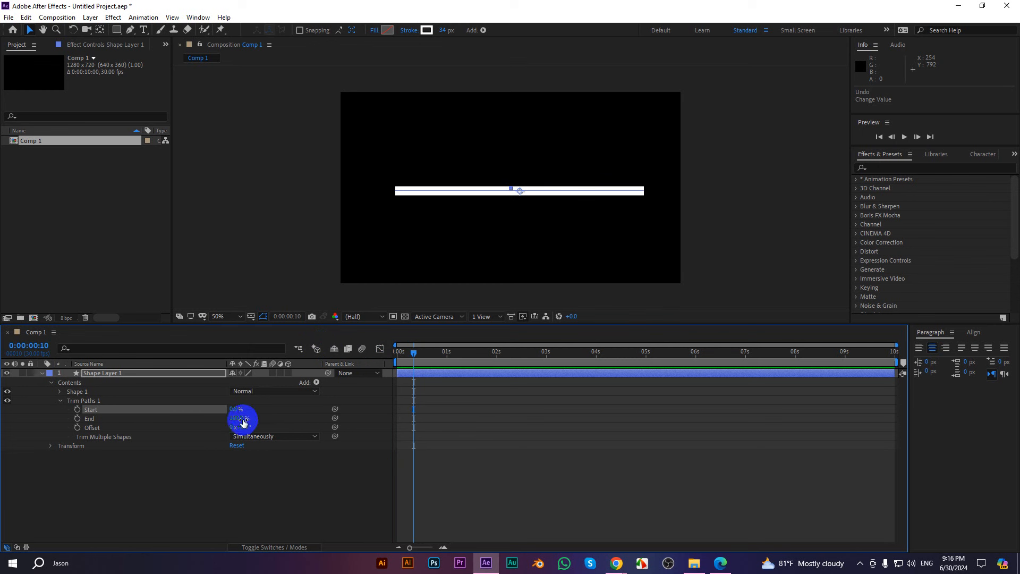
pyautogui.moveTo(239, 418); pyautogui.dragTo(153, 414)
pyautogui.click(324, 502)
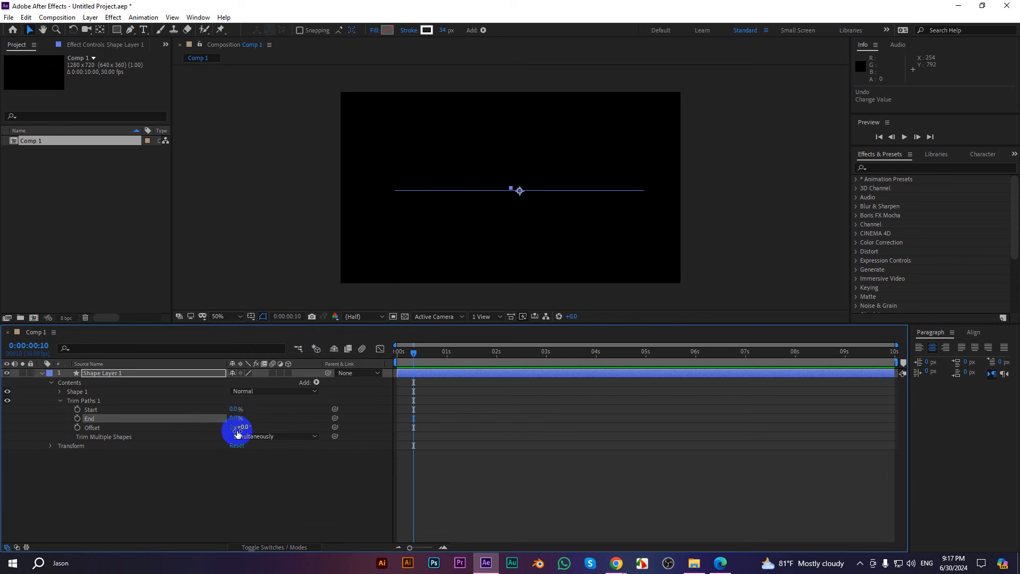
pyautogui.click(77, 419)
# Add a Trim Paths End keyframe of 100% at 0:00:01:00 and deselect the layer
pyautogui.hotkey('shift', 'pagedown')
pyautogui.hotkey('shift', 'pagedown')
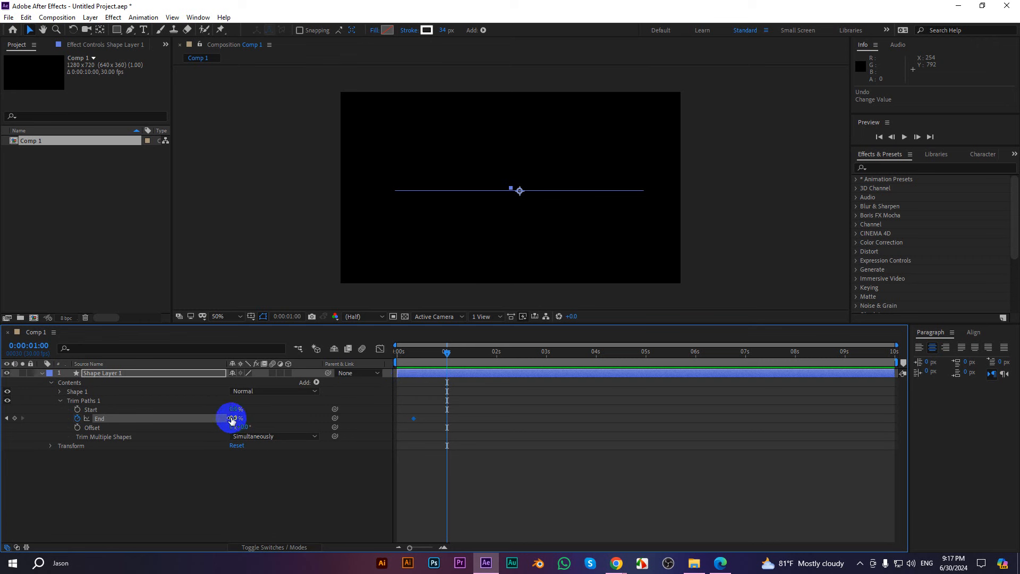
pyautogui.moveTo(233, 418)
pyautogui.mouseDown()
pyautogui.moveTo(342, 415)
pyautogui.moveTo(461, 358)
pyautogui.moveTo(364, 348)
pyautogui.mouseUp()
pyautogui.click(750, 182)
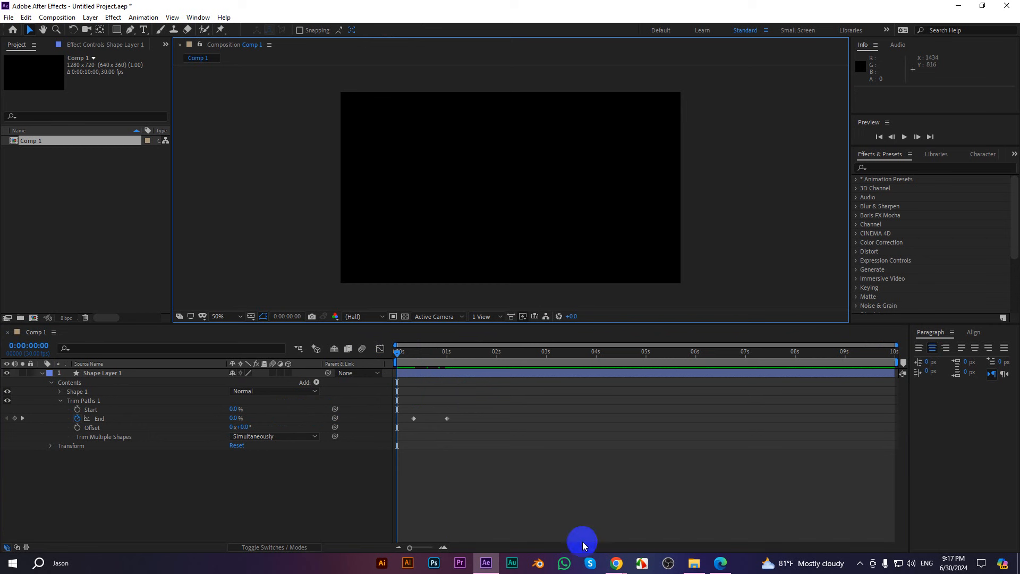
# Play the animation from the start and replay it from before the first keyframe to check how the line draws on
pyautogui.press('space')
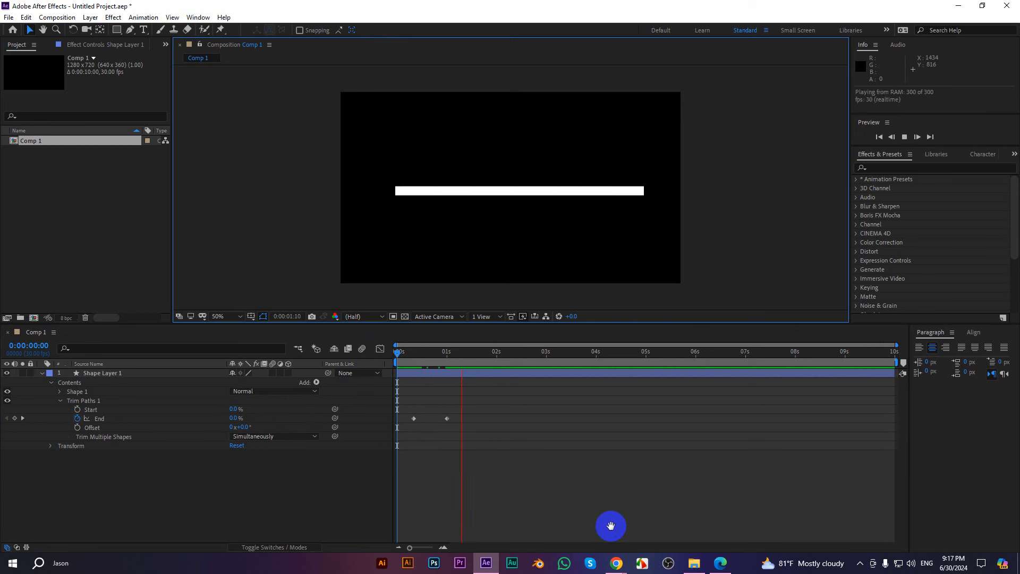
pyautogui.press('space')
pyautogui.moveTo(460, 350); pyautogui.dragTo(405, 353)
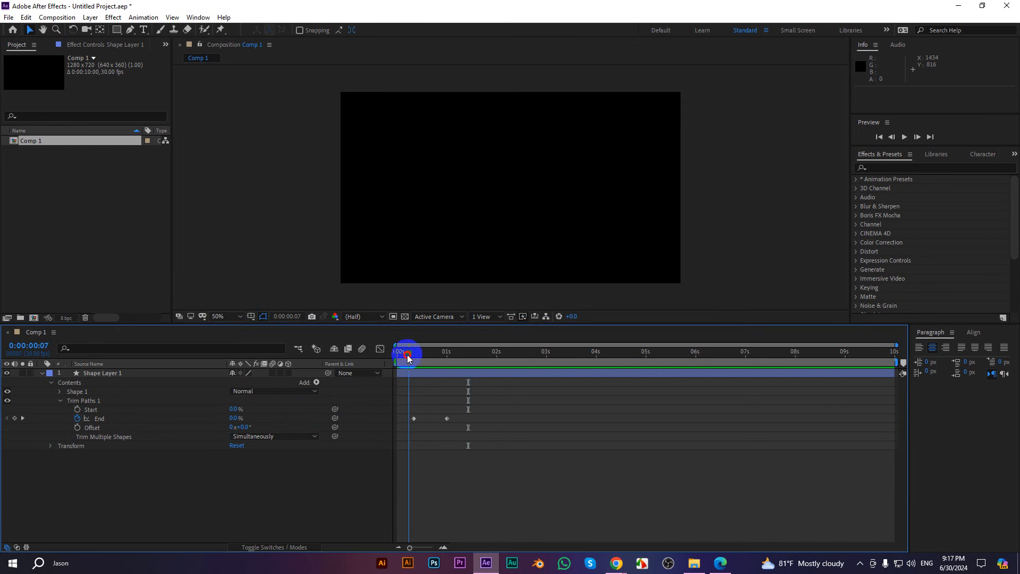
pyautogui.press('space')
pyautogui.press('space')
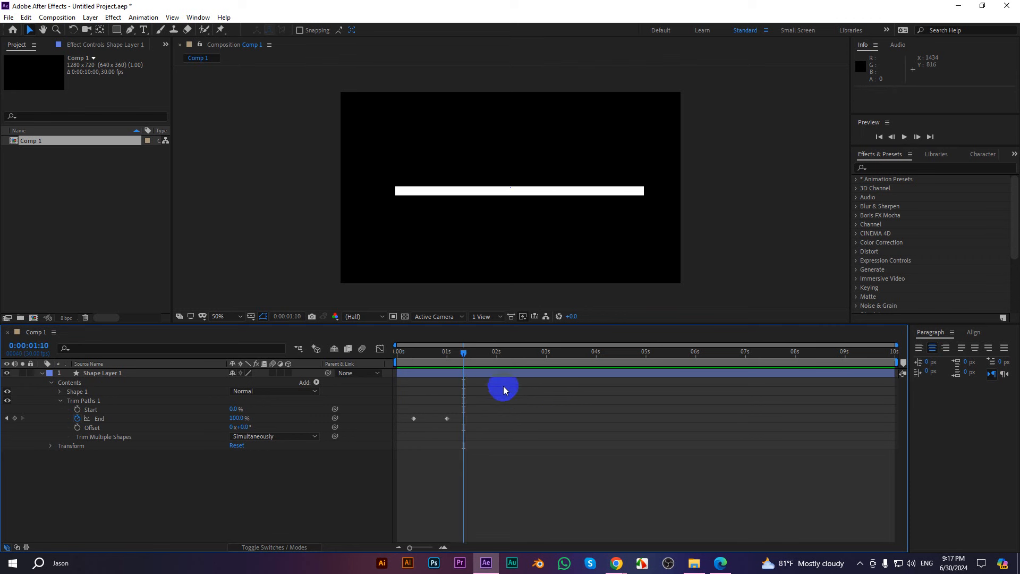
# Add a Trim Paths End keyframe at 0:00:01:10 that shortens the line to roughly its first quarter
pyautogui.moveTo(470, 352); pyautogui.dragTo(445, 366)
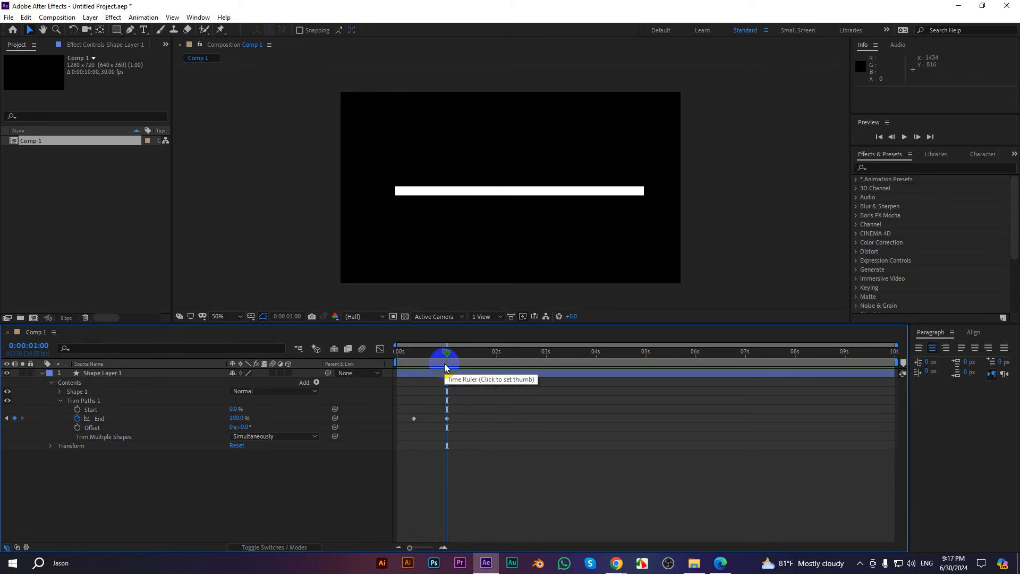
pyautogui.hotkey('shift', 'pagedown')
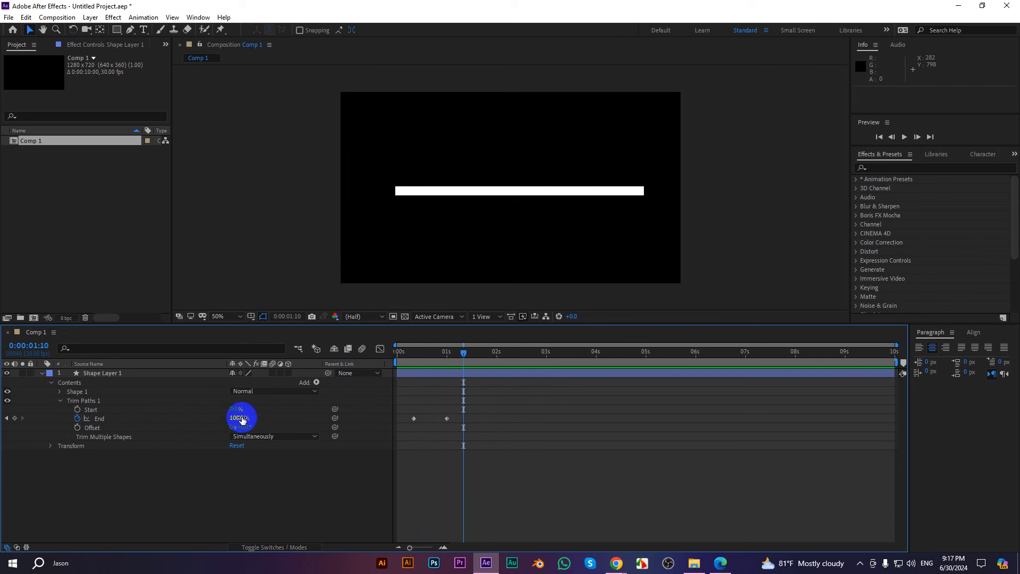
pyautogui.moveTo(242, 418); pyautogui.dragTo(203, 418)
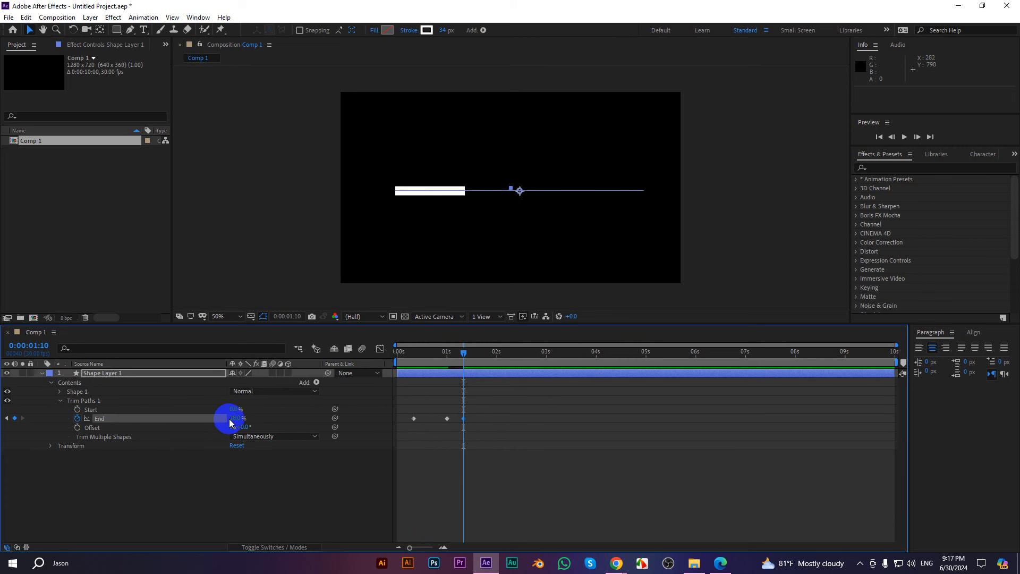
# Undo the last Trim Paths End change and, at 0:00:01:10, turn on keyframing for Trim Paths Start at 0%
pyautogui.hotkey('ctrl', 'z')
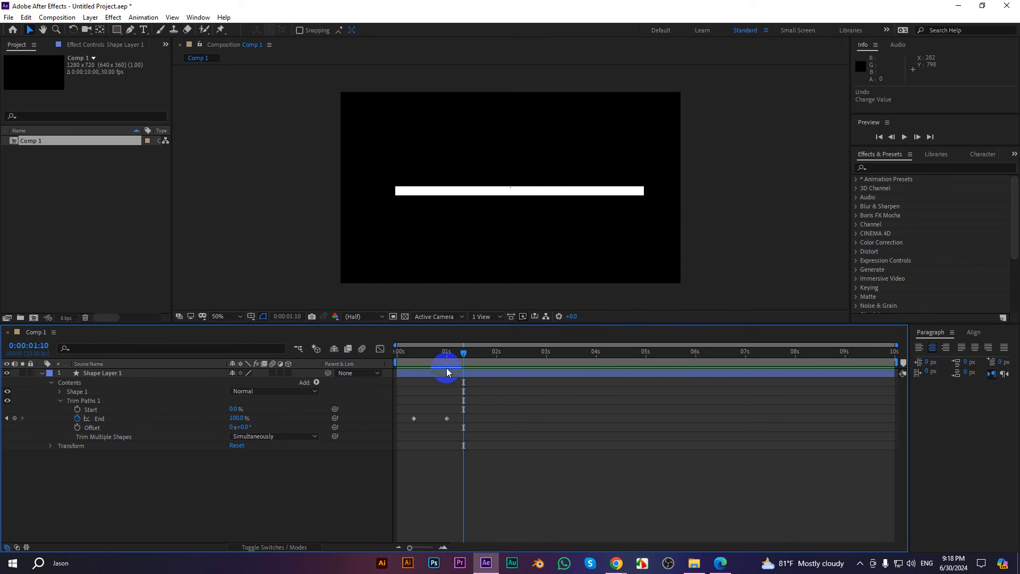
pyautogui.moveTo(438, 354)
pyautogui.mouseDown()
pyautogui.moveTo(409, 355)
pyautogui.moveTo(452, 359)
pyautogui.moveTo(445, 365)
pyautogui.mouseUp()
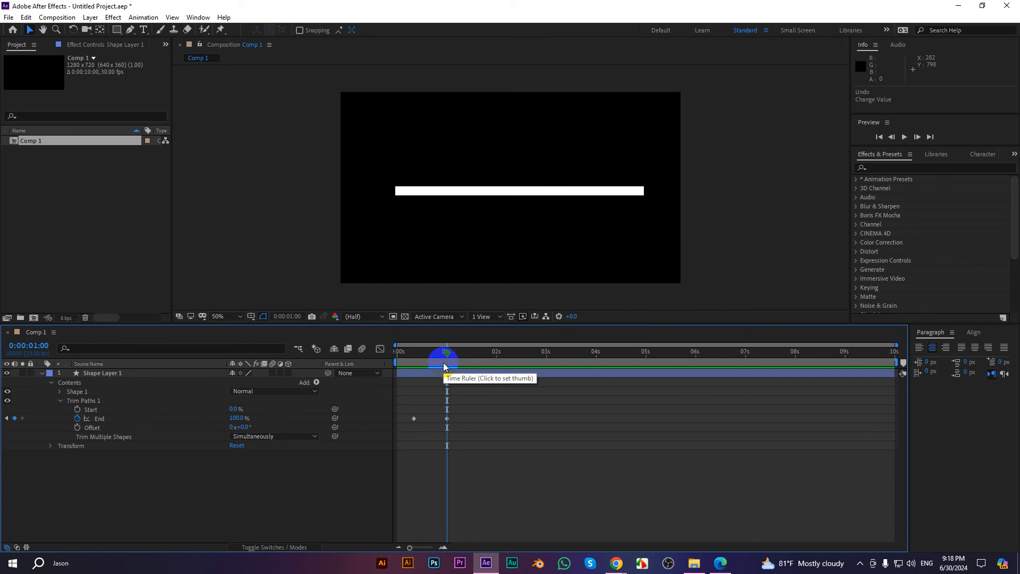
pyautogui.hotkey('shift', 'pagedown')
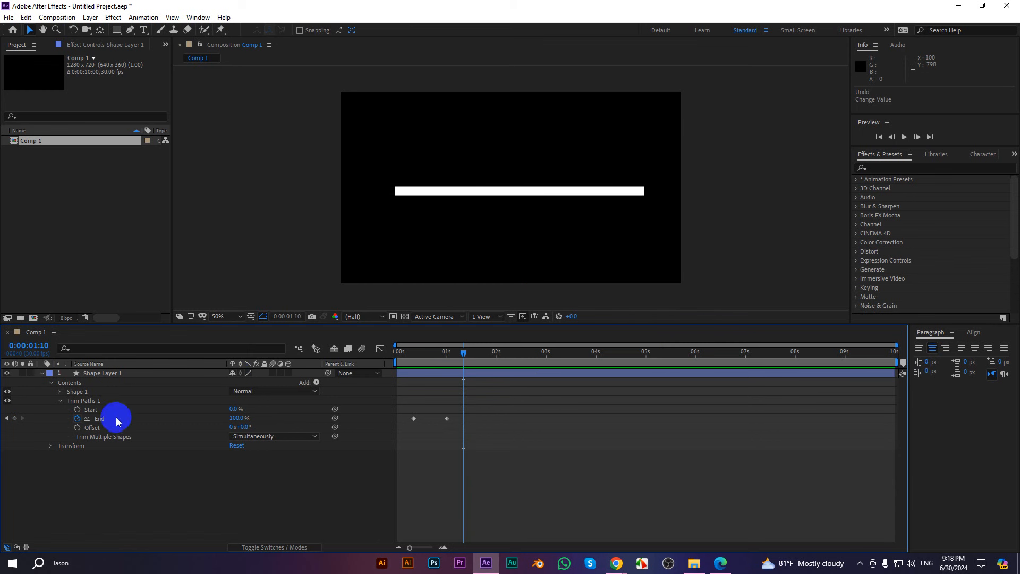
pyautogui.click(77, 410)
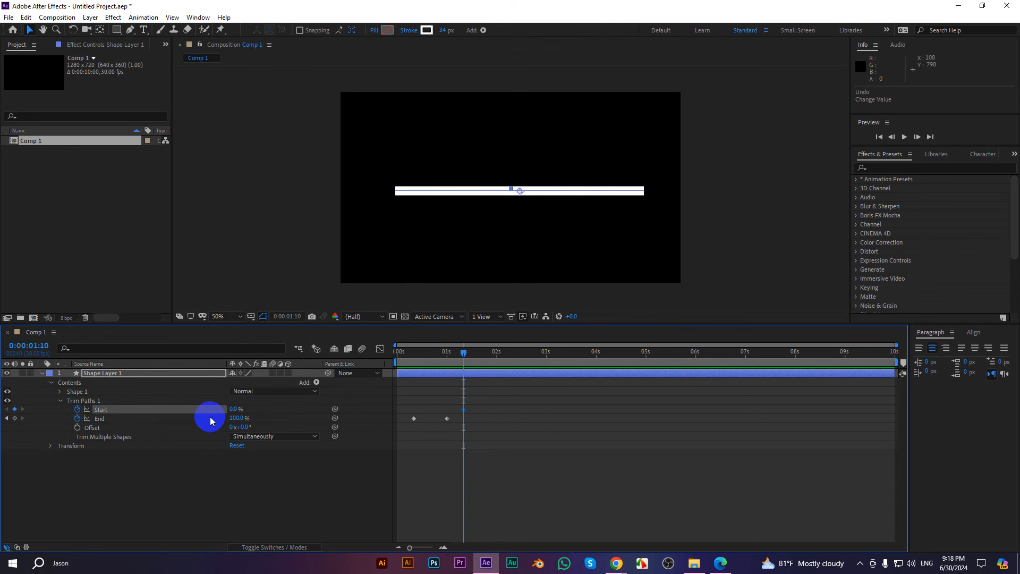
# Add a Trim Paths Start keyframe of 100% at 0:00:02:00
pyautogui.hotkey('shift', 'pagedown')
pyautogui.hotkey('shift', 'pagedown')
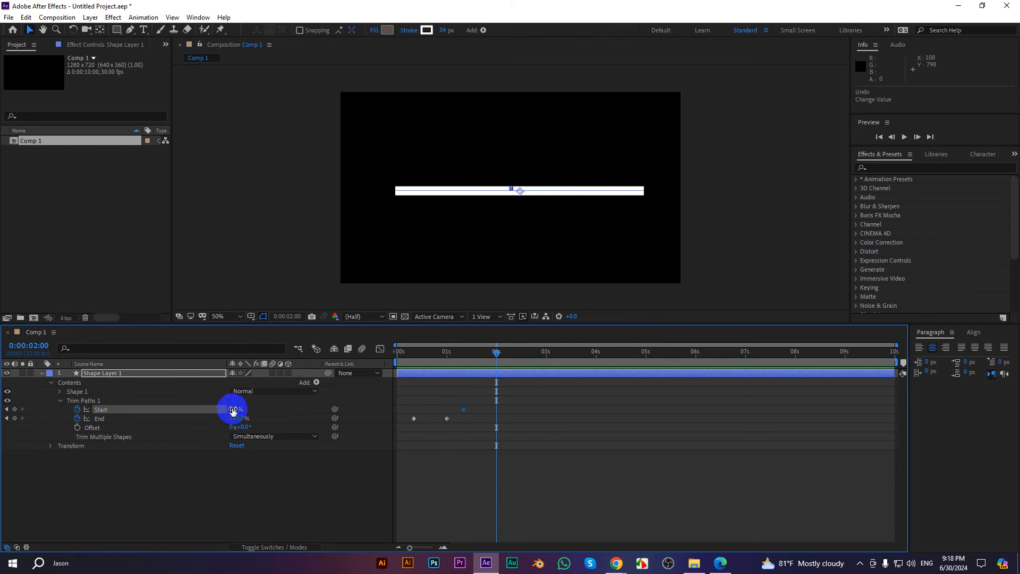
pyautogui.moveTo(233, 411); pyautogui.dragTo(383, 405)
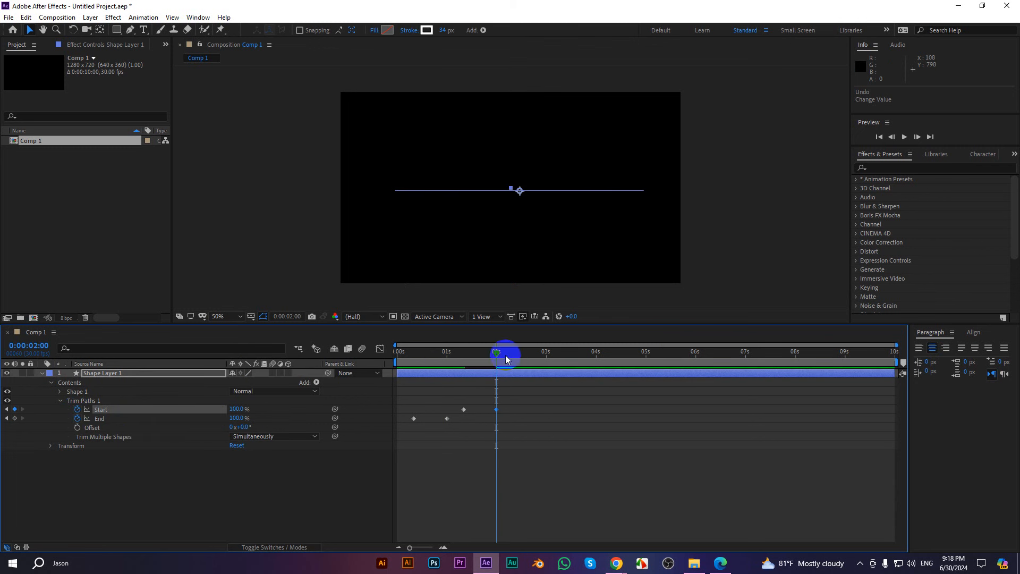
# Deselect the layer and play the animation from the beginning twice to check how the line draws on and wipes off
pyautogui.moveTo(506, 355)
pyautogui.mouseDown()
pyautogui.moveTo(376, 353)
pyautogui.moveTo(440, 372)
pyautogui.moveTo(499, 372)
pyautogui.mouseUp()
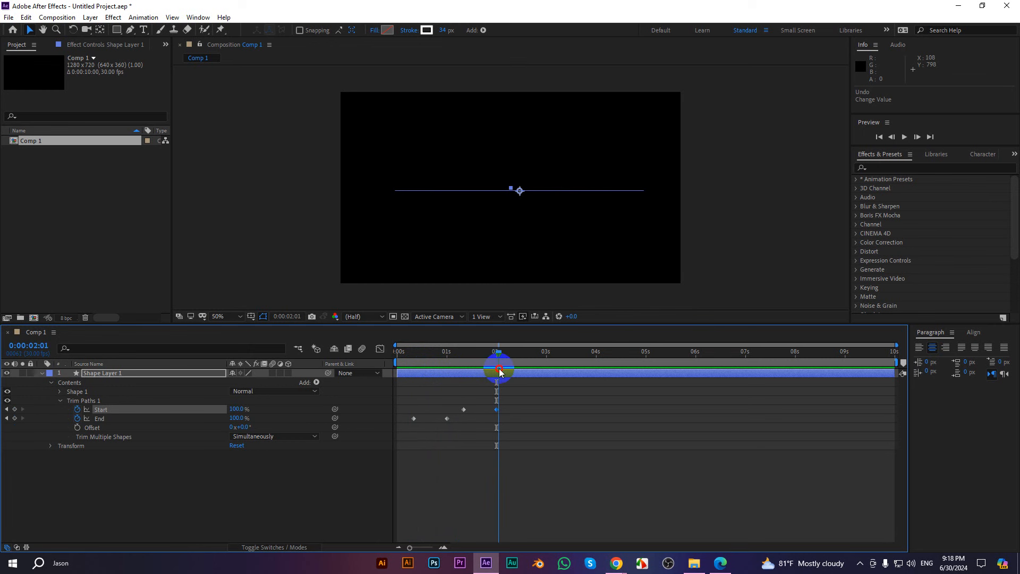
pyautogui.press('Home')
pyautogui.click(624, 472)
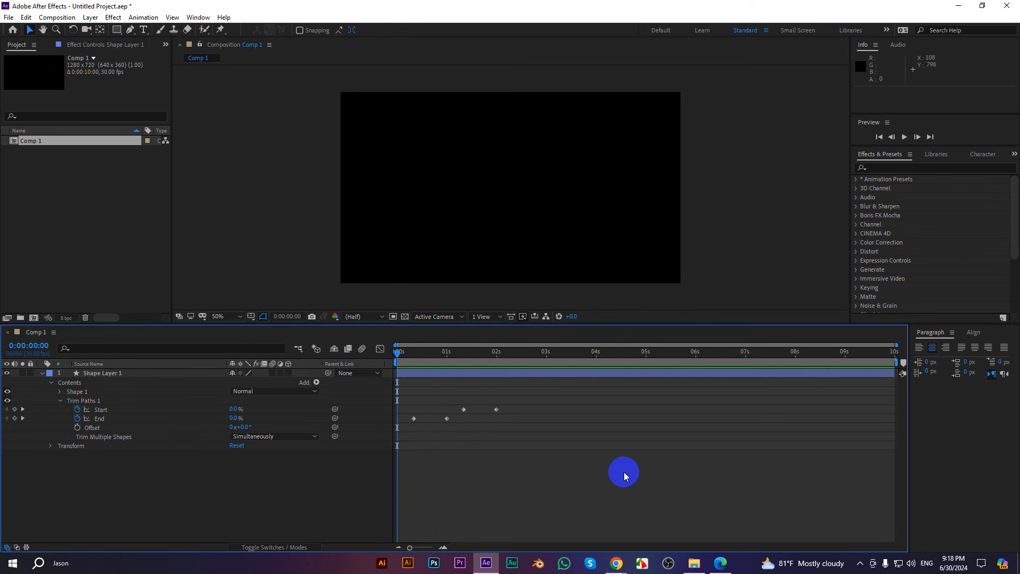
pyautogui.press('space')
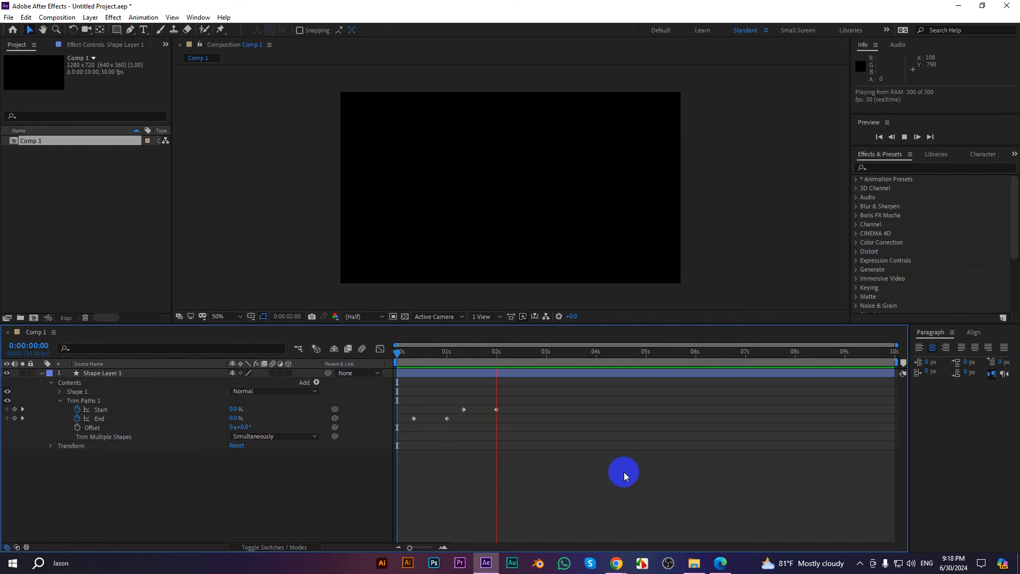
pyautogui.press('space')
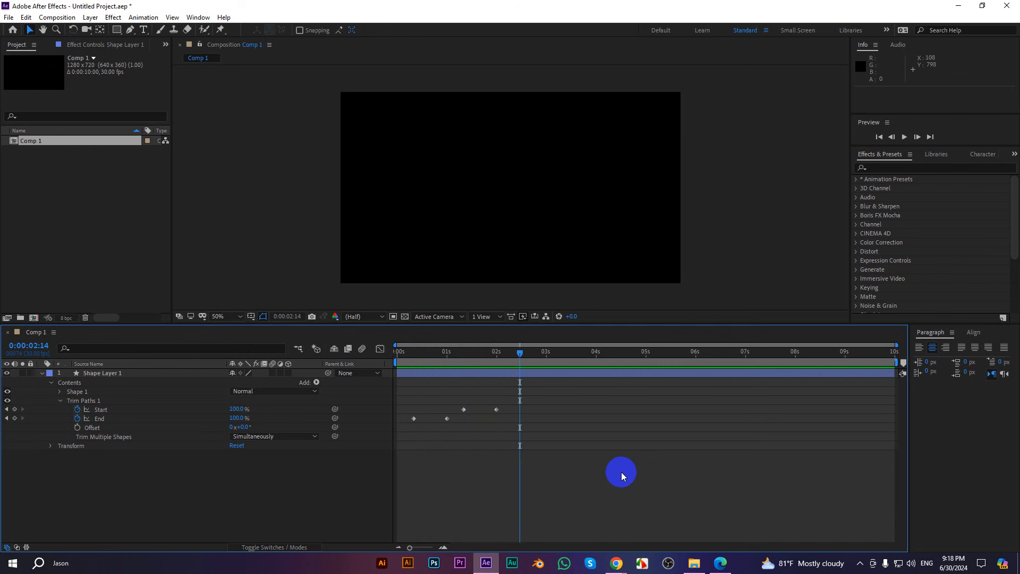
pyautogui.moveTo(523, 352); pyautogui.dragTo(394, 353)
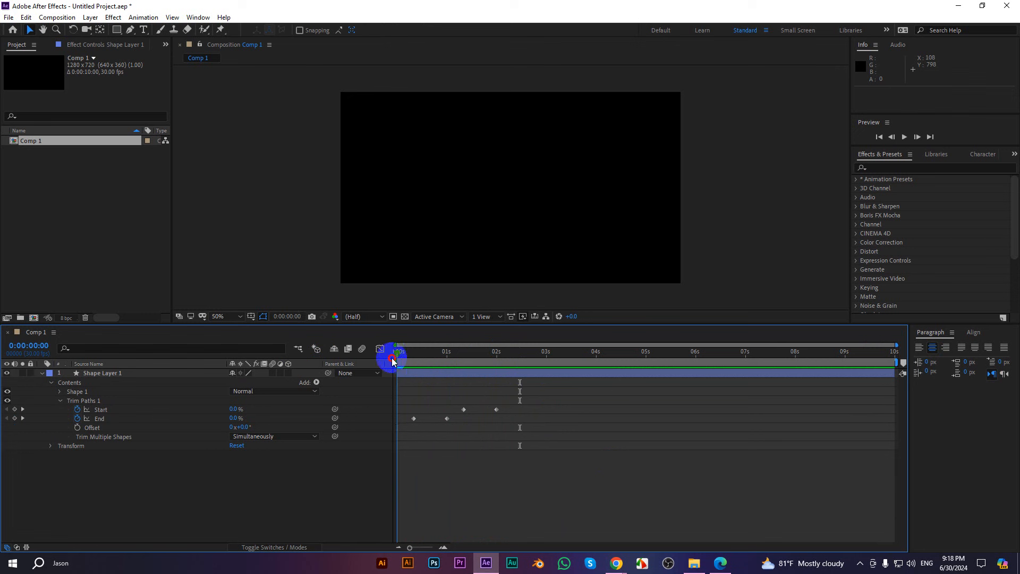
pyautogui.click(600, 399)
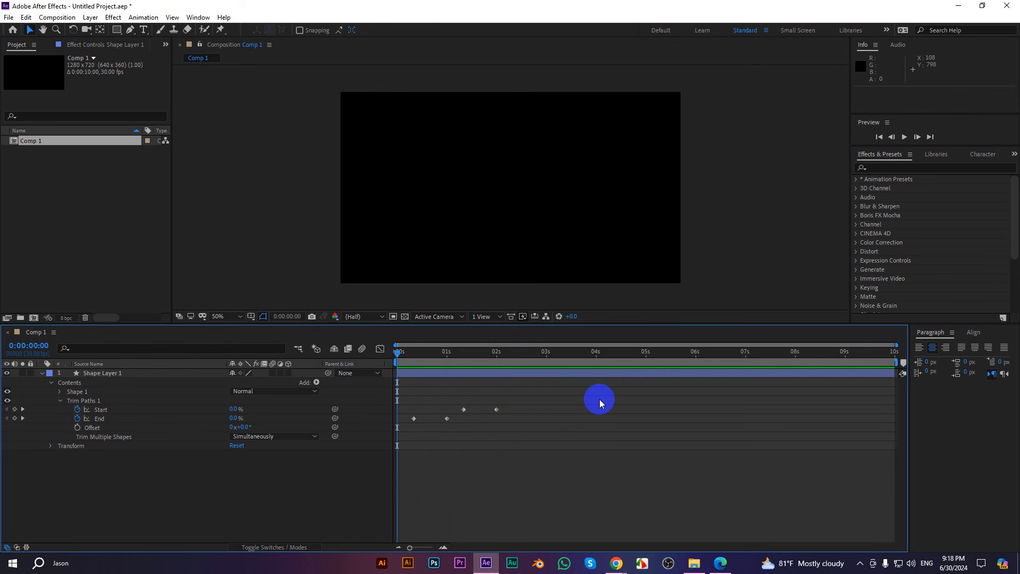
pyautogui.press('space')
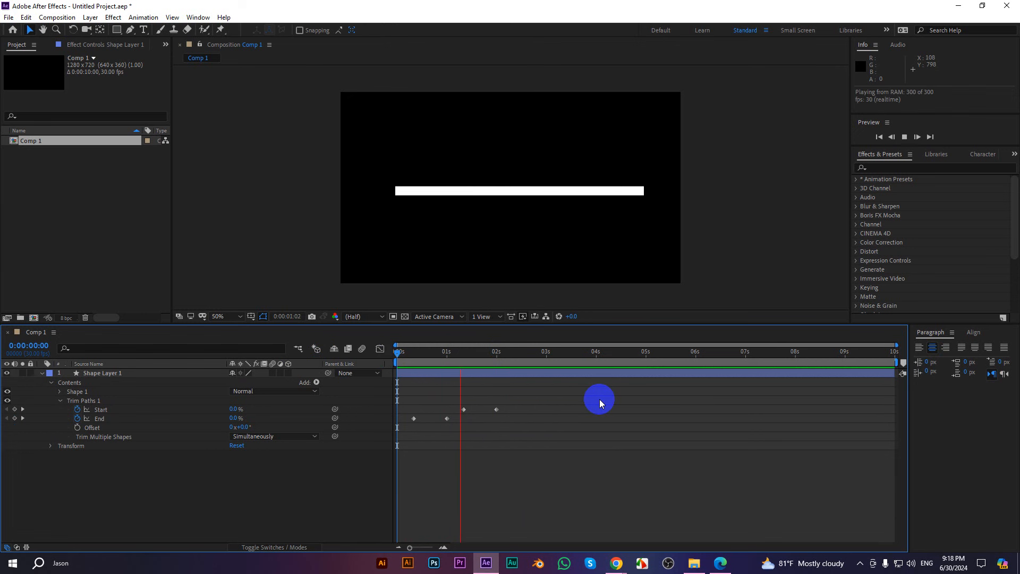
pyautogui.press('space')
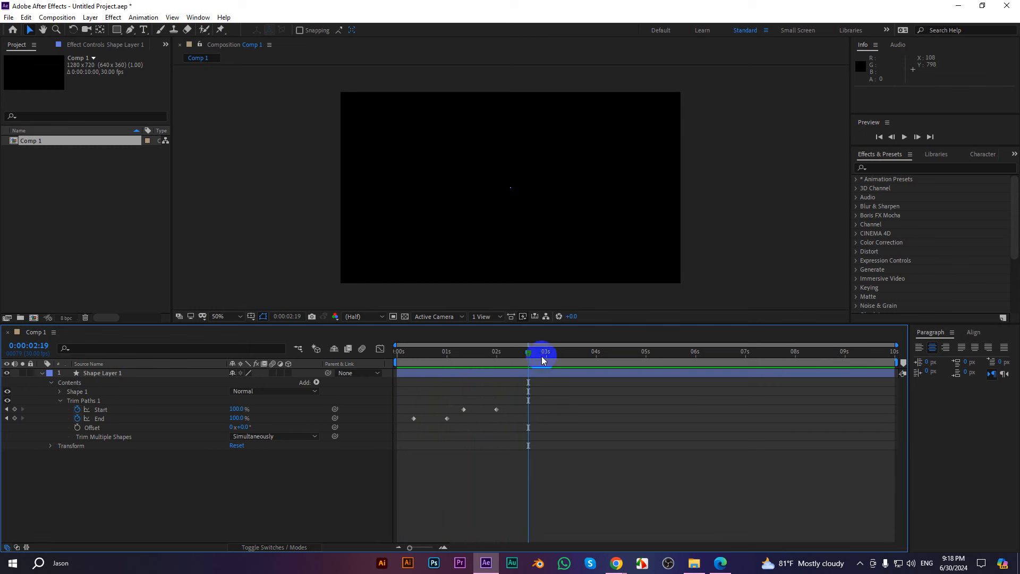
# Apply Easy Ease to all four Trim Paths Start and End keyframes
pyautogui.moveTo(538, 353); pyautogui.dragTo(469, 353)
pyautogui.moveTo(552, 438); pyautogui.dragTo(403, 399)
pyautogui.press('F9')
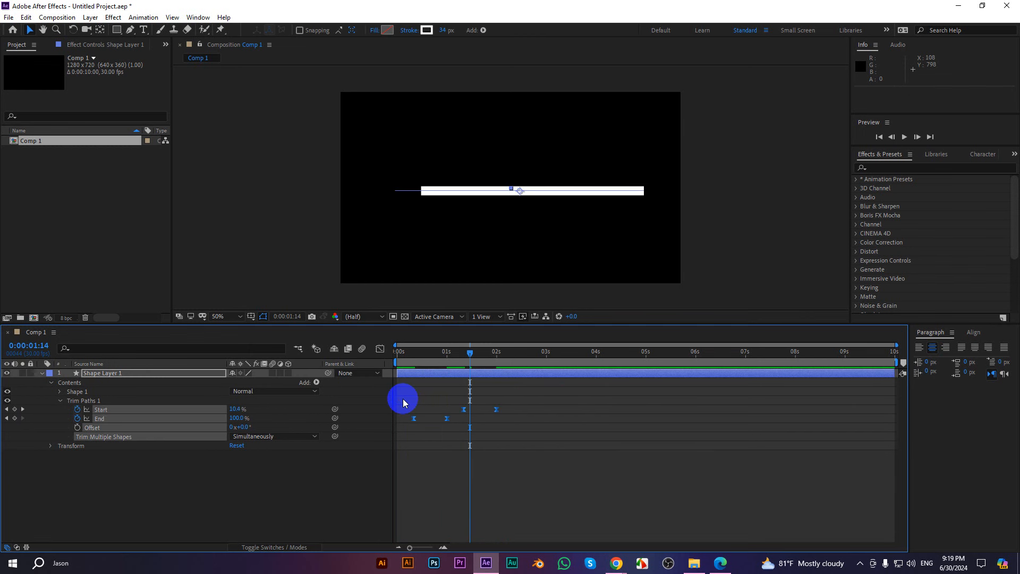
# In the speed graph, reshape the End curve to peak early and the Start curve to peak late, and preview the motion
pyautogui.click(381, 349)
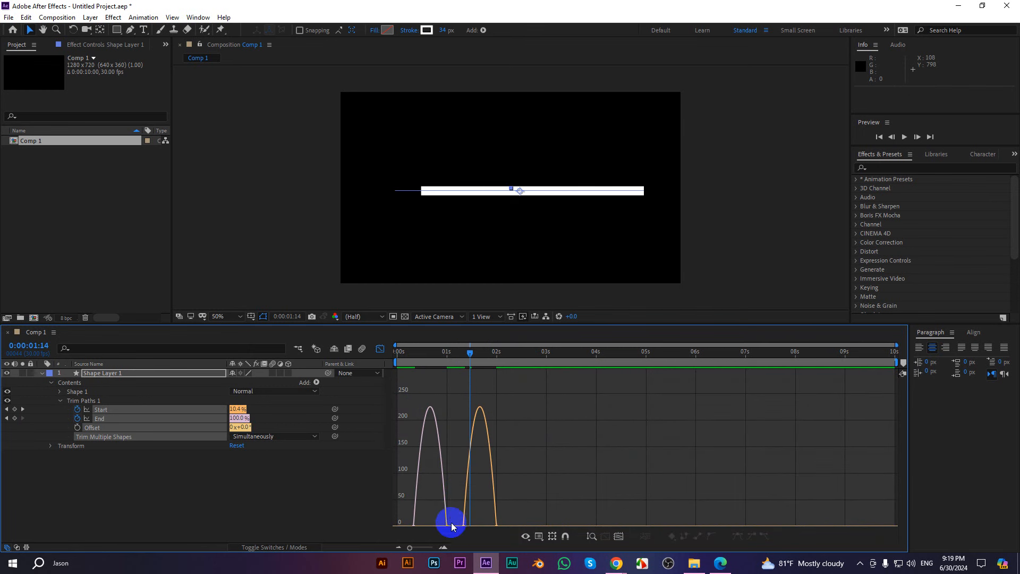
pyautogui.moveTo(435, 514)
pyautogui.mouseDown()
pyautogui.moveTo(453, 536)
pyautogui.moveTo(454, 492)
pyautogui.moveTo(432, 487)
pyautogui.moveTo(480, 485)
pyautogui.mouseUp()
pyautogui.click(463, 486)
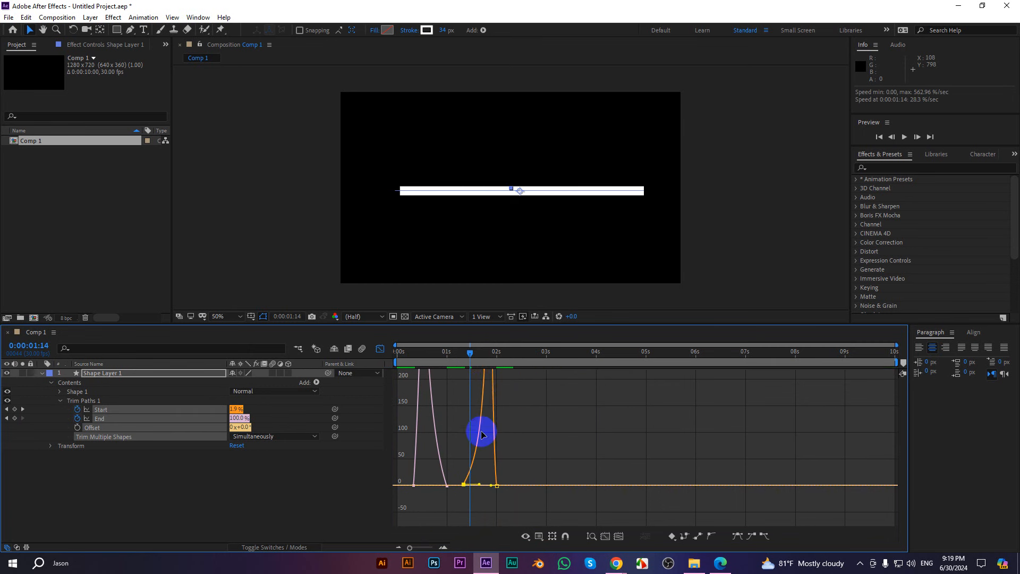
pyautogui.moveTo(473, 358); pyautogui.dragTo(386, 359)
pyautogui.press('space')
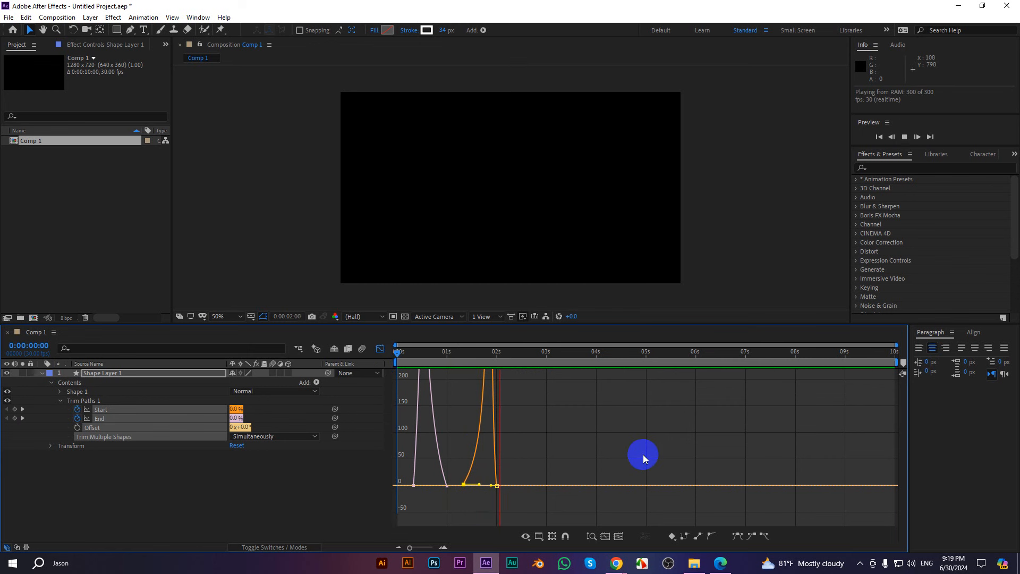
pyautogui.press('space')
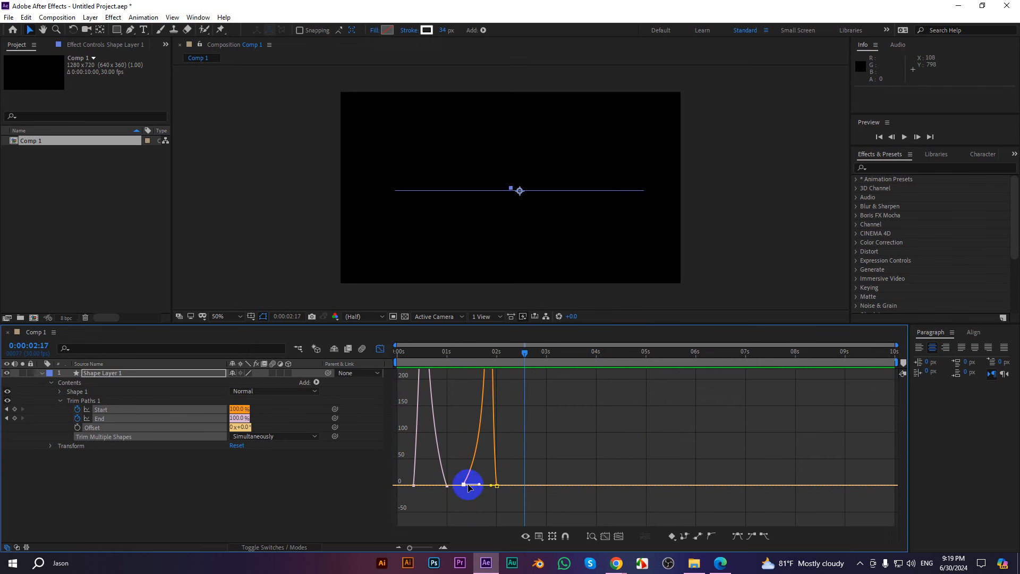
# Reshape the Start speed curve to peak early with a long ease-out like the End curve, preview it, and leave the graph view
pyautogui.moveTo(480, 485); pyautogui.dragTo(431, 488)
pyautogui.click(447, 486)
pyautogui.moveTo(526, 354); pyautogui.dragTo(381, 360)
pyautogui.press('space')
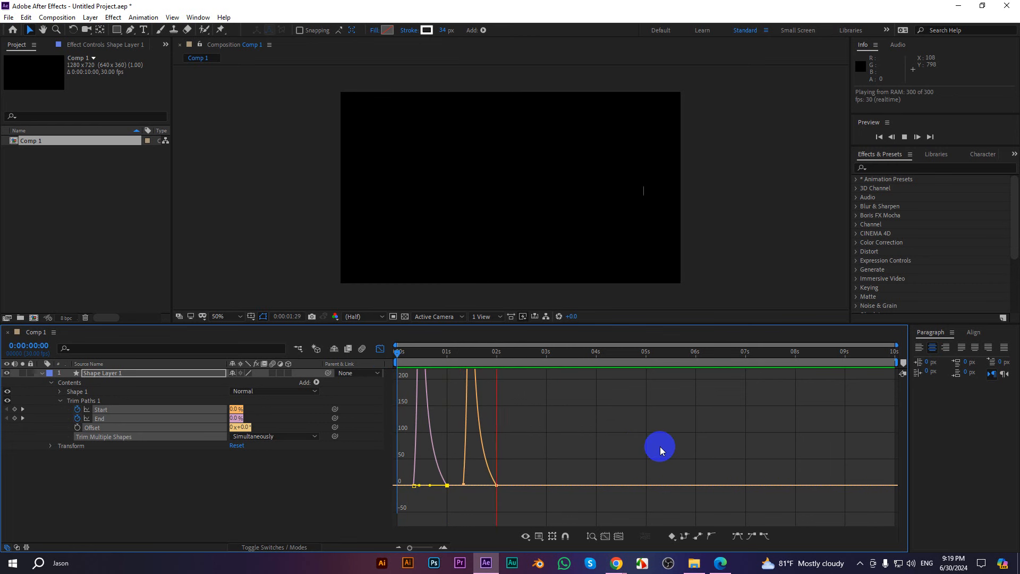
pyautogui.press('space')
pyautogui.click(380, 349)
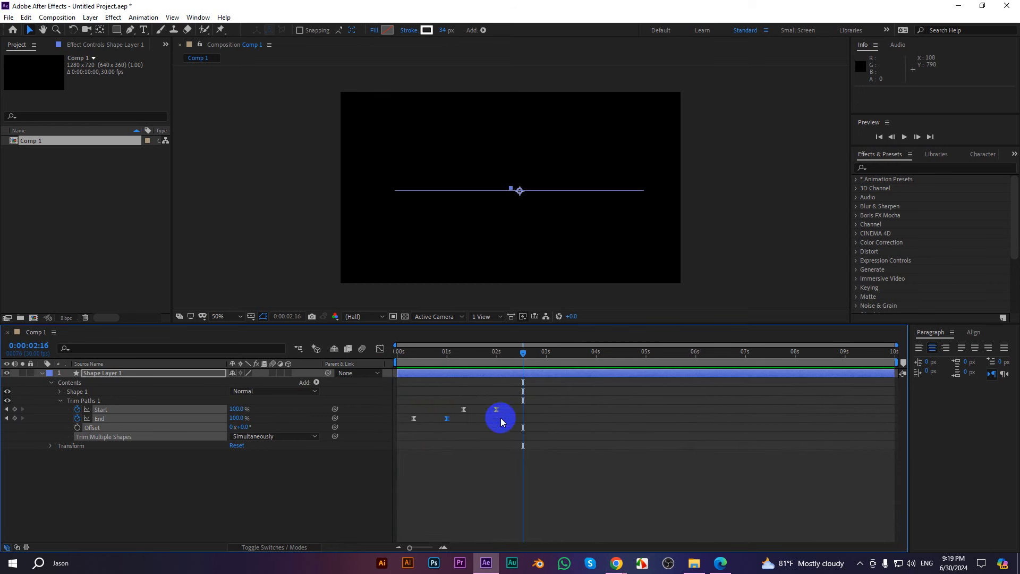
# Compress all four Trim Paths keyframes in time so the last falls at roughly 1.4 seconds, and play the faster animation from the start
pyautogui.moveTo(522, 433); pyautogui.dragTo(407, 396)
pyautogui.moveTo(493, 415); pyautogui.dragTo(442, 410)
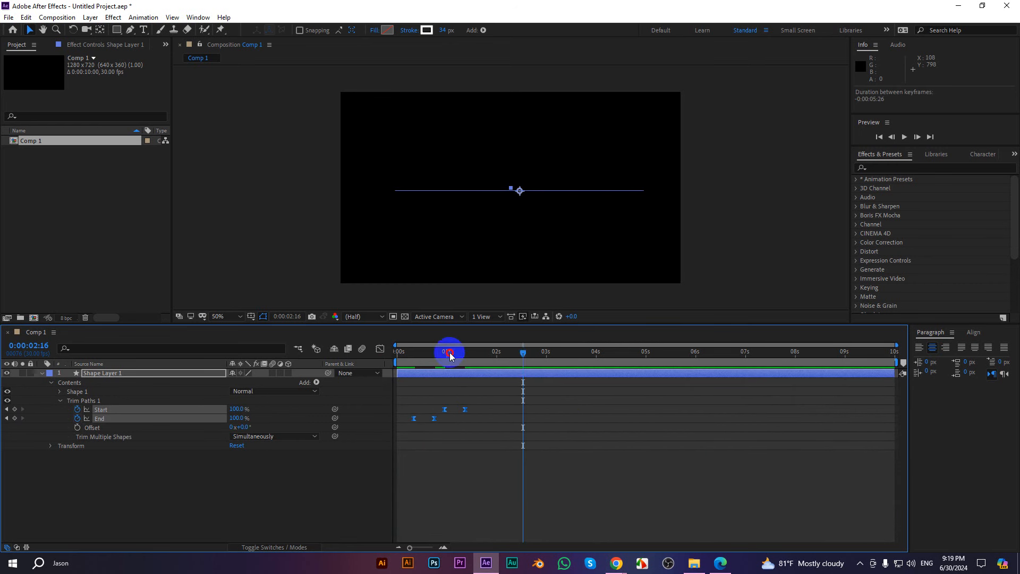
pyautogui.press('space')
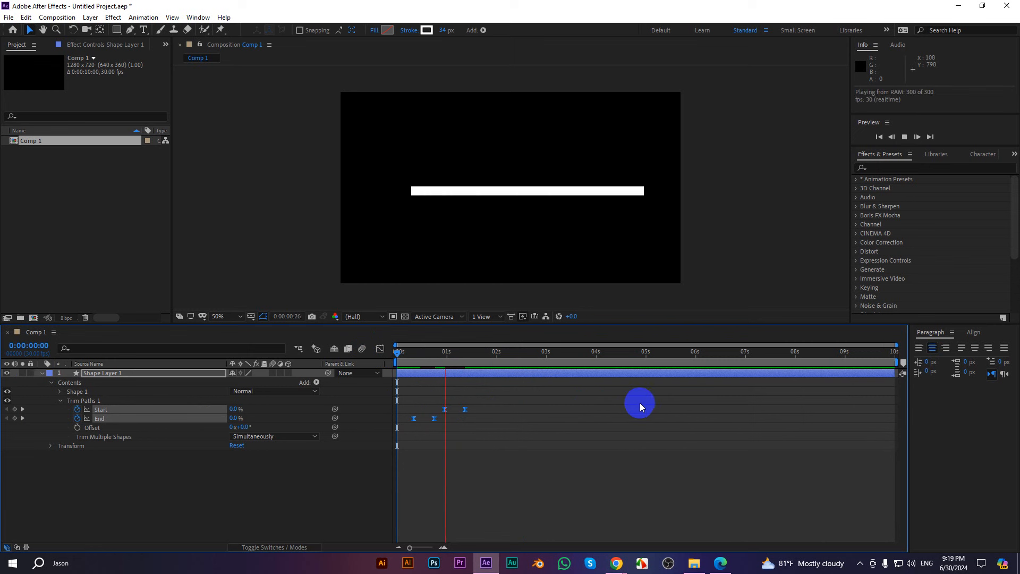
pyautogui.press('space')
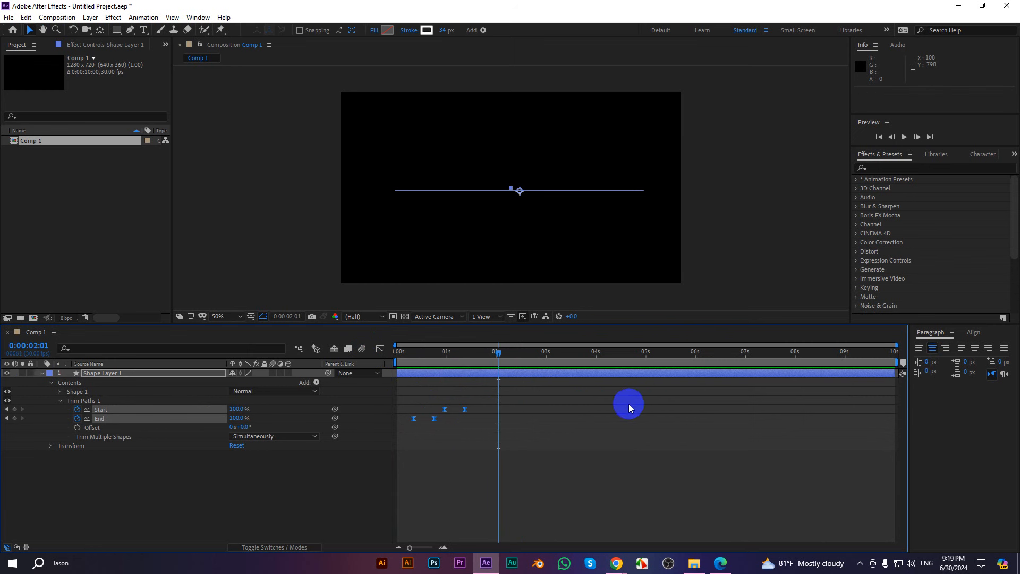
pyautogui.moveTo(509, 350)
pyautogui.mouseDown()
pyautogui.moveTo(412, 385)
pyautogui.moveTo(445, 391)
pyautogui.moveTo(398, 392)
pyautogui.mouseUp()
# Deselect the shape layer and add a text layer in the composition containing a first name in capitals
pyautogui.click(741, 215)
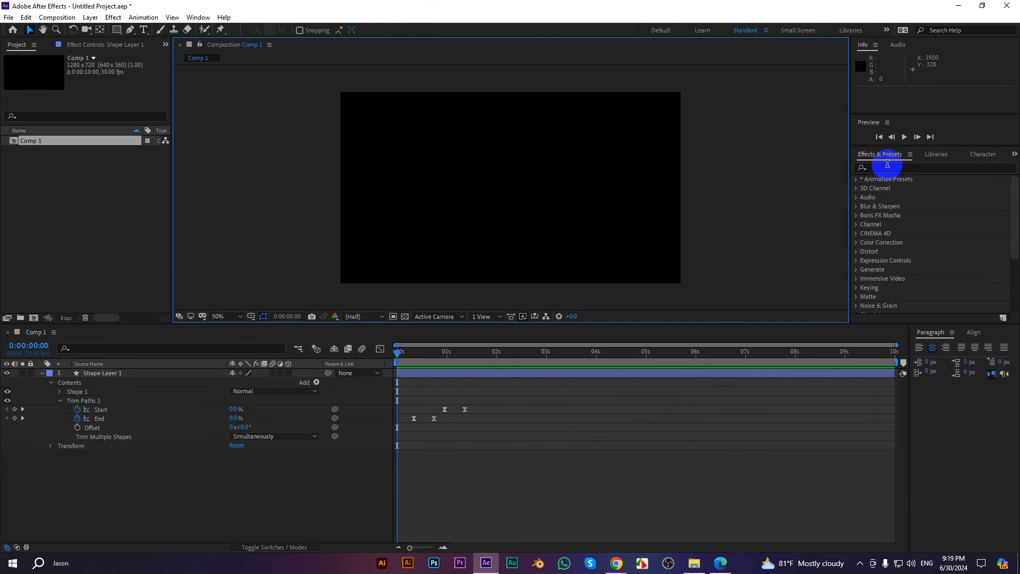
pyautogui.click(143, 30)
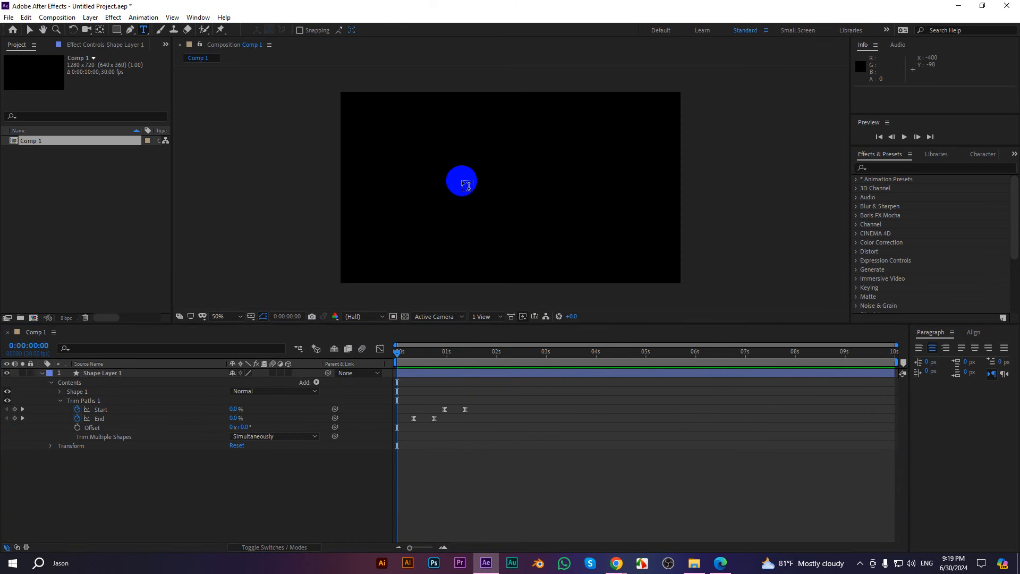
pyautogui.click(458, 178)
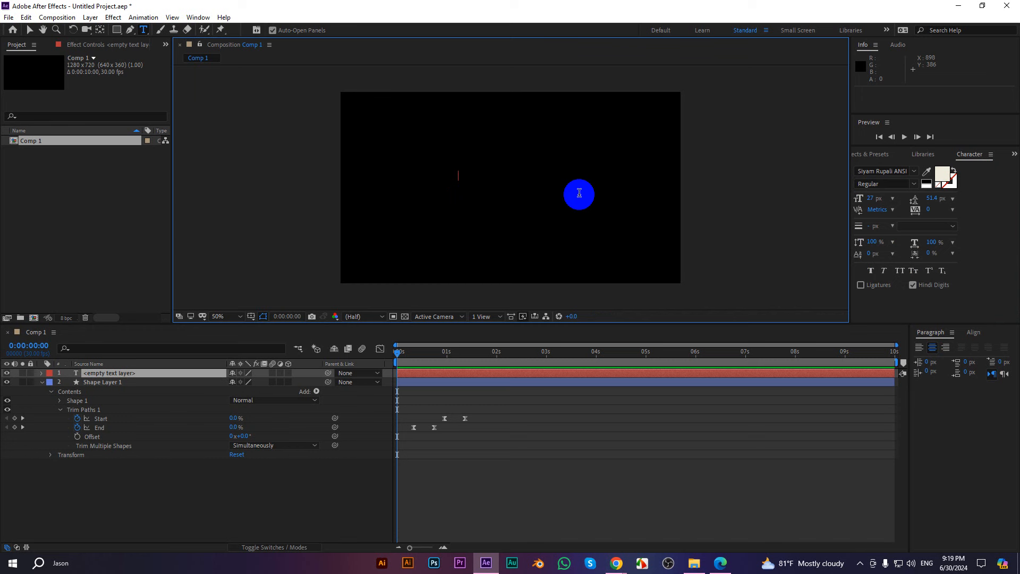
pyautogui.write('JASON')
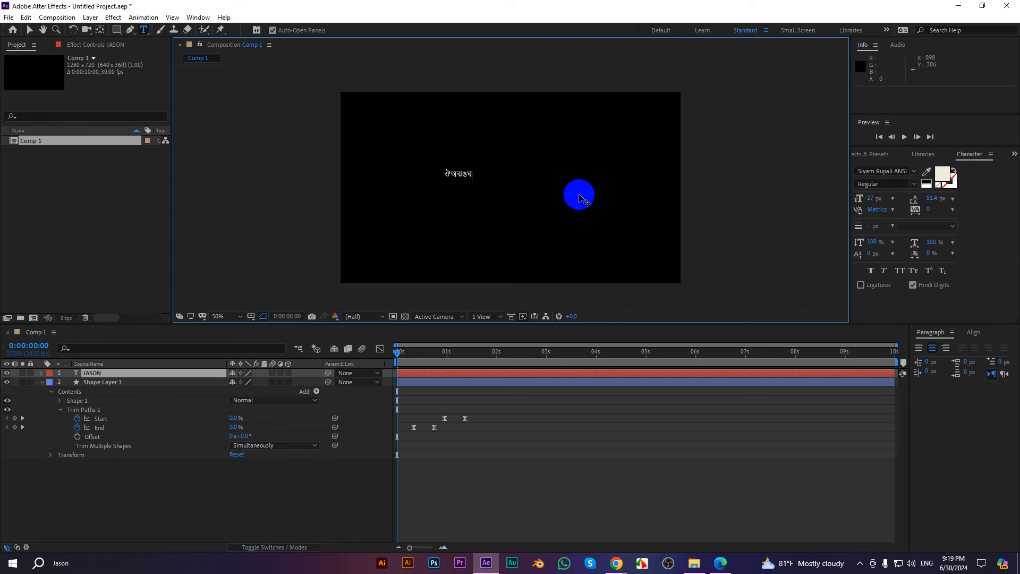
# Set all of the name text to the Swingdevil DEMO font at a size of 214 px
pyautogui.hotkey('ctrl', 'a')
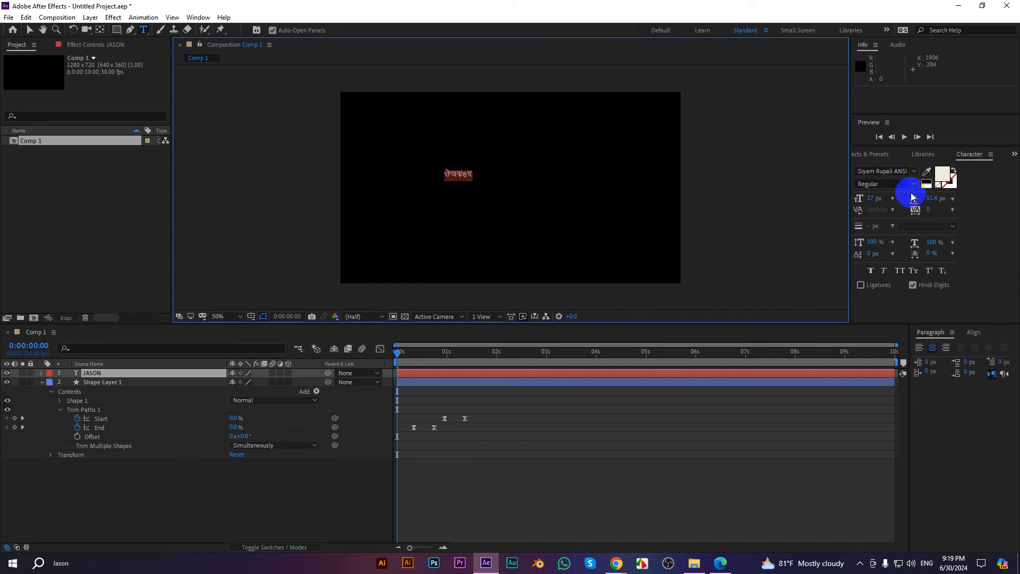
pyautogui.click(913, 171)
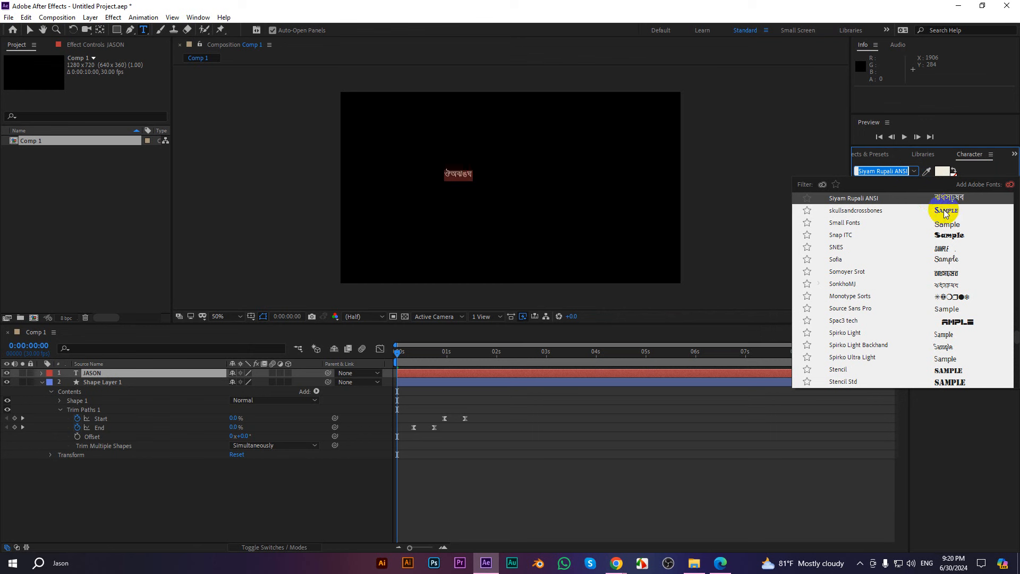
pyautogui.scroll(-2, 964, 306)
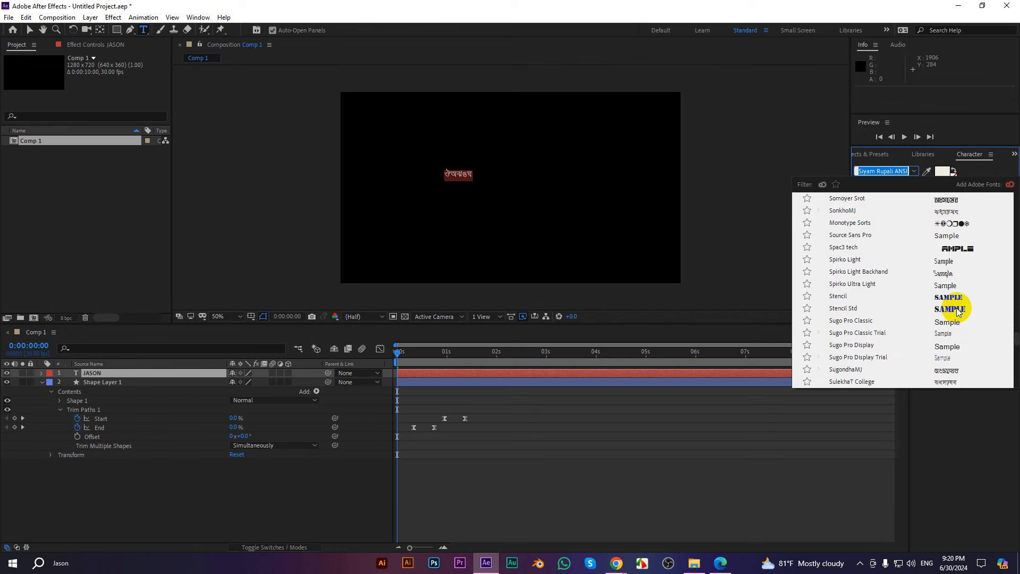
pyautogui.scroll(-3, 958, 313)
pyautogui.click(942, 327)
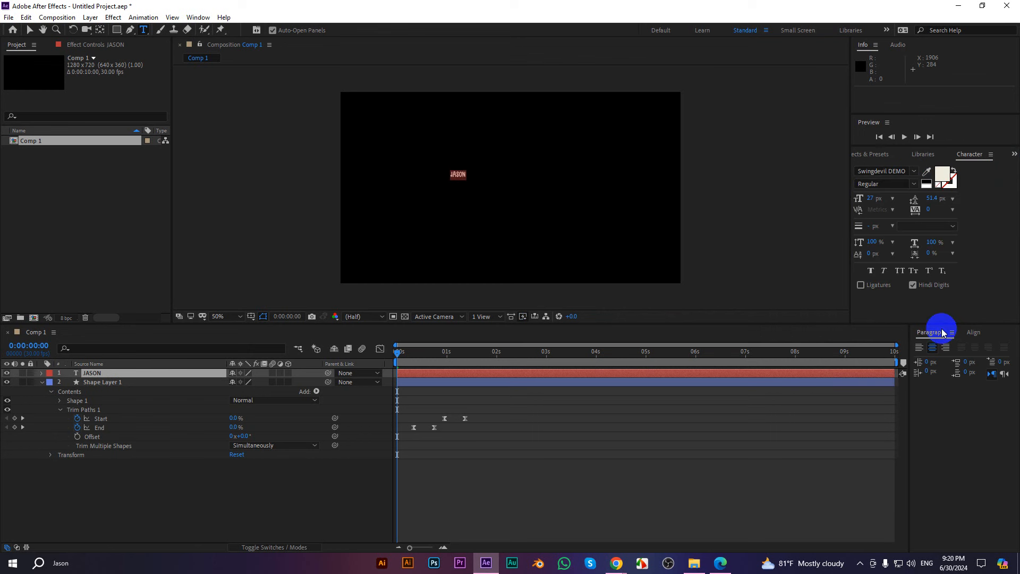
pyautogui.click(870, 199)
pyautogui.moveTo(870, 200); pyautogui.dragTo(947, 228)
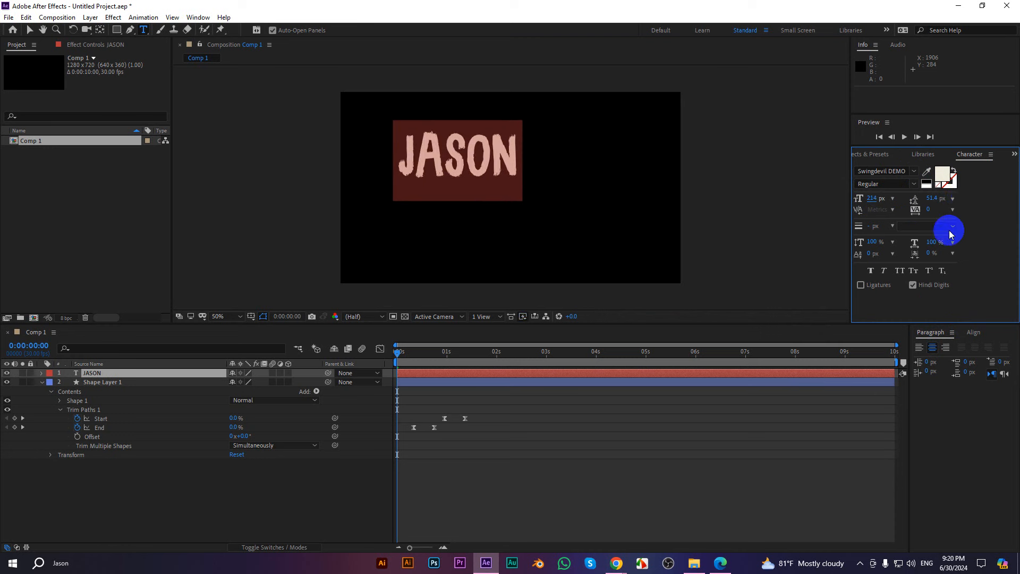
# Change the font of the name text to Proxima Nova
pyautogui.click(911, 172)
pyautogui.scroll(15, 941, 319)
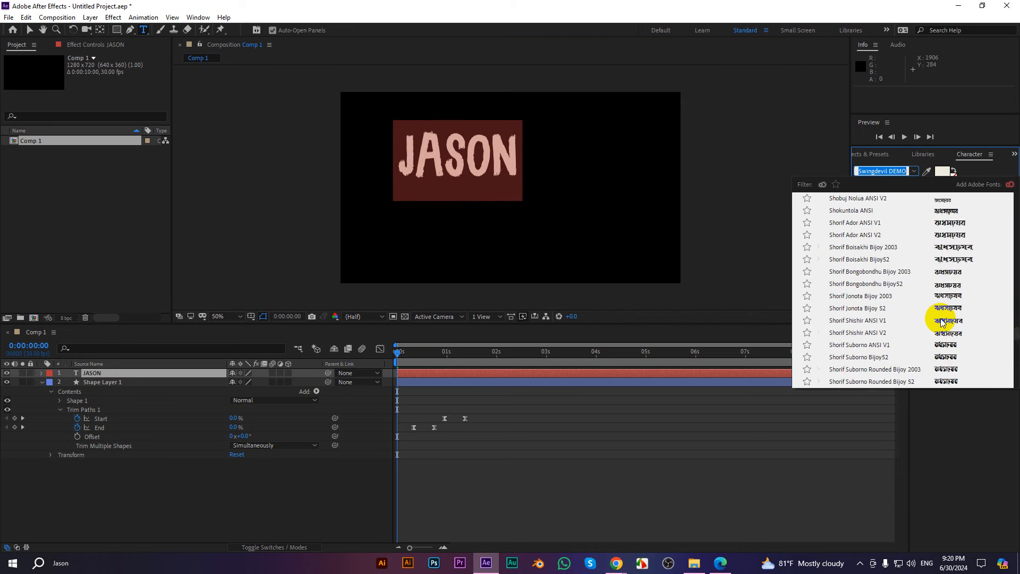
pyautogui.scroll(10, 942, 321)
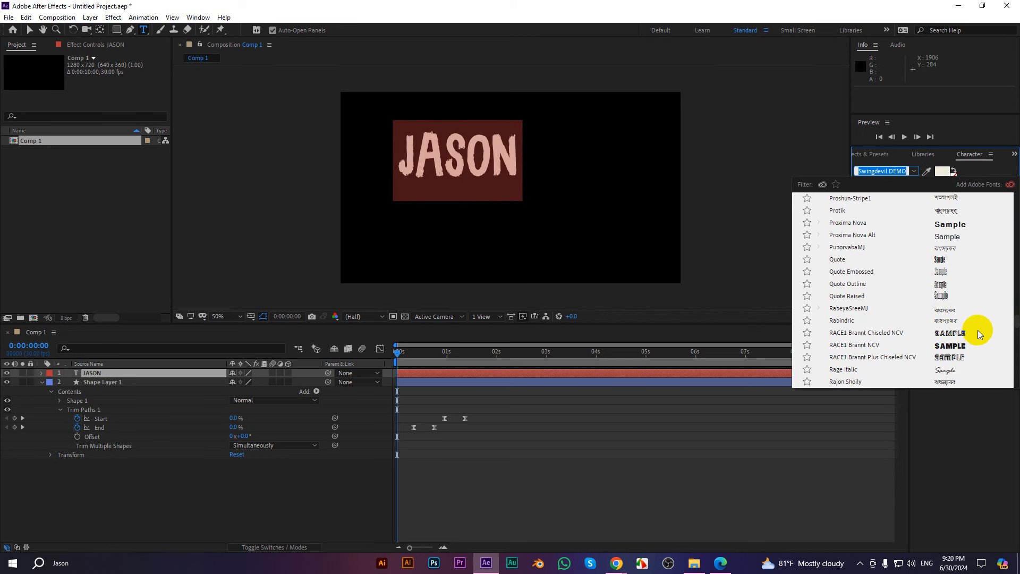
pyautogui.click(956, 225)
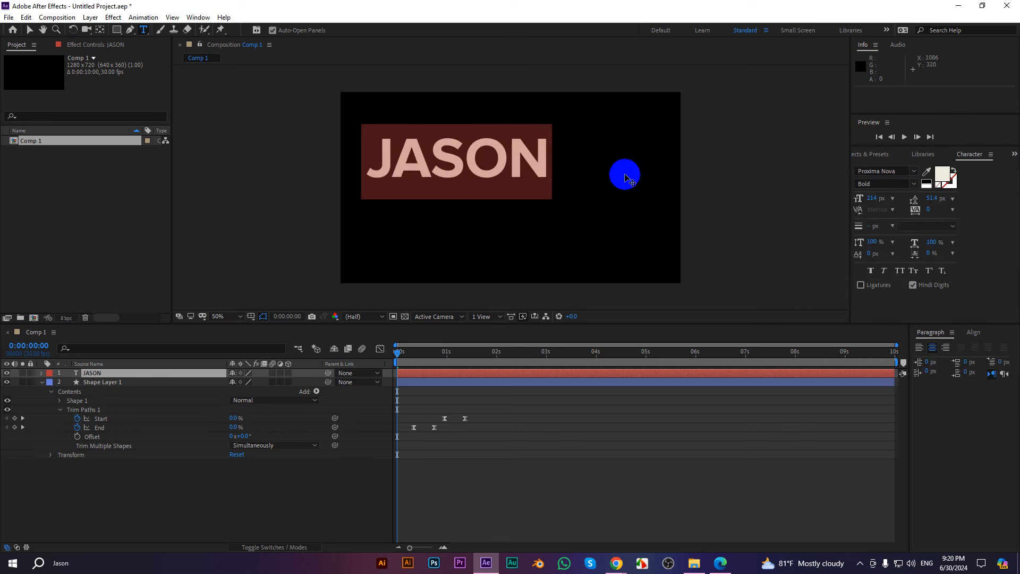
# Move the name text to sit centred just above the white line, at position 654, 312
pyautogui.click(30, 30)
pyautogui.moveTo(505, 130); pyautogui.dragTo(557, 168)
pyautogui.moveTo(398, 348); pyautogui.dragTo(433, 366)
pyautogui.moveTo(551, 172); pyautogui.dragTo(555, 163)
# Change the fill colour of the name text to pure white
pyautogui.click(942, 174)
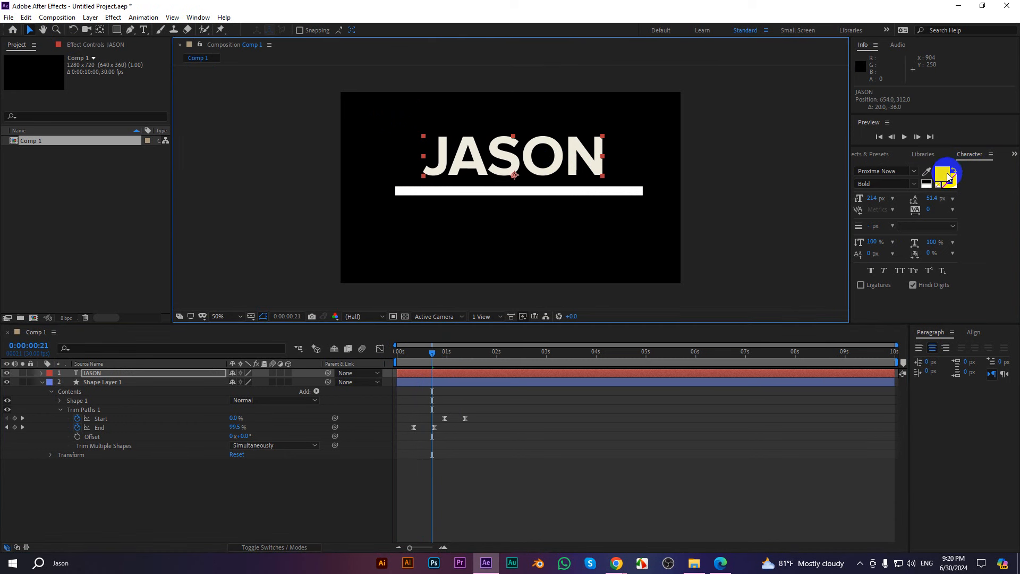
pyautogui.moveTo(640, 163); pyautogui.dragTo(608, 131)
pyautogui.click(864, 154)
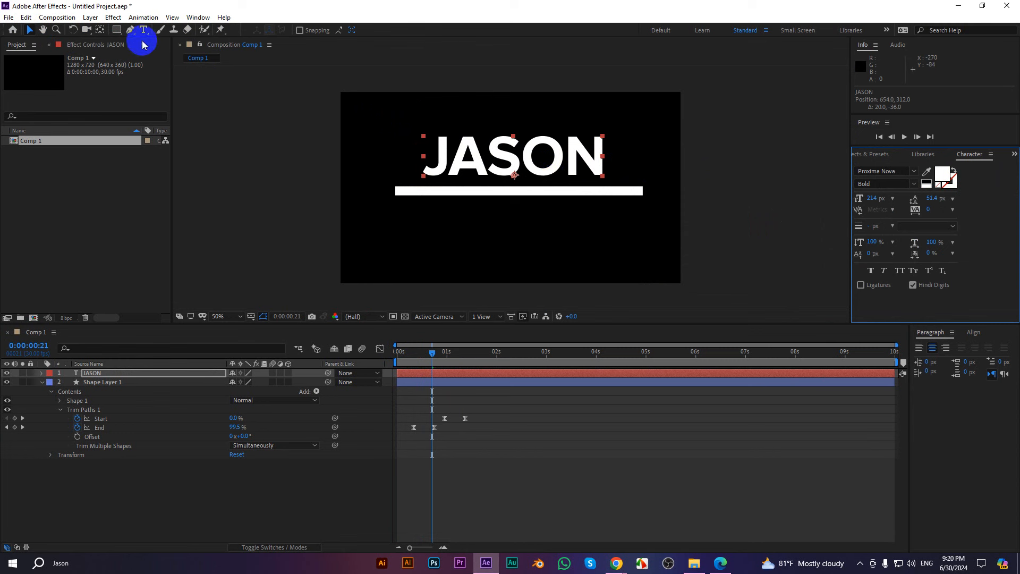
# Centre the anchor point within the name text and return to the Selection tool
pyautogui.click(102, 31)
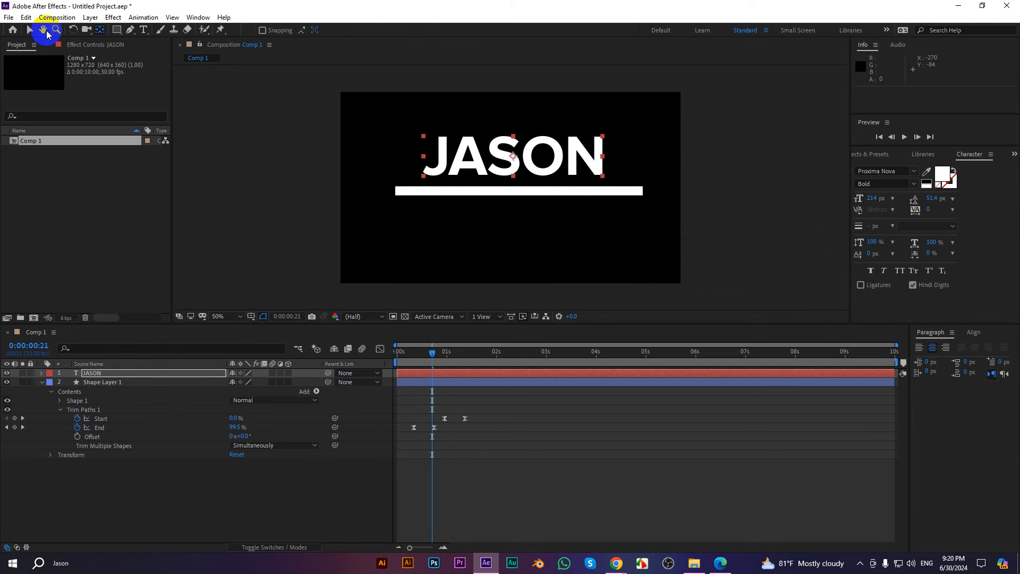
pyautogui.click(29, 30)
pyautogui.click(578, 155)
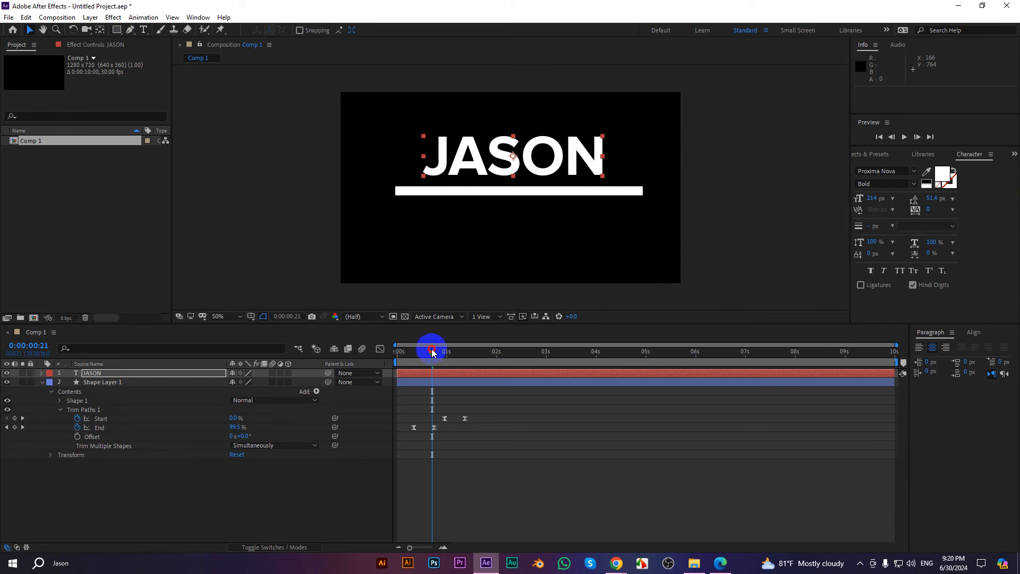
# Add an Opacity keyframe of 0% to the name text layer at 0:00:00:02
pyautogui.moveTo(432, 352); pyautogui.dragTo(402, 353)
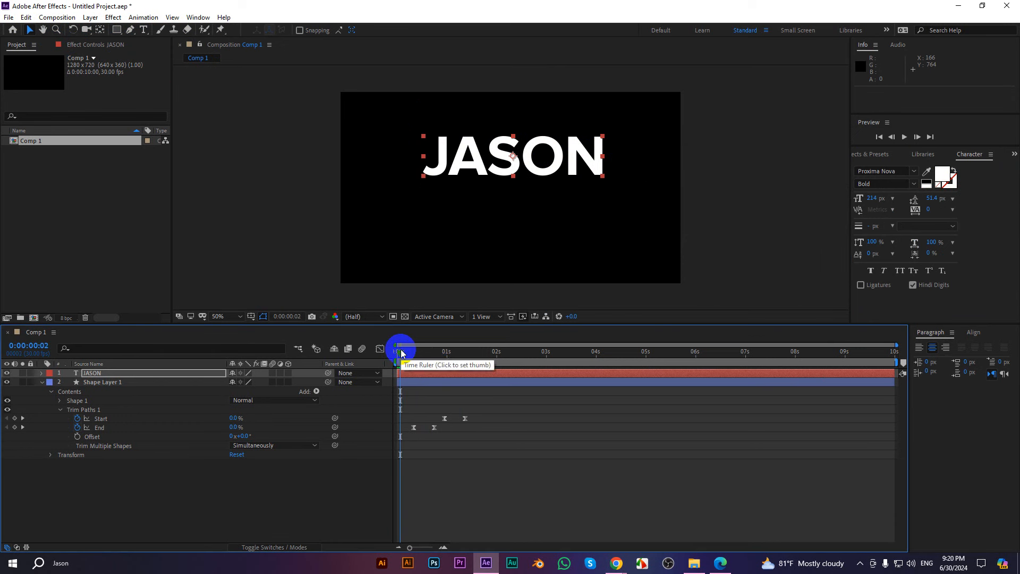
pyautogui.press('t')
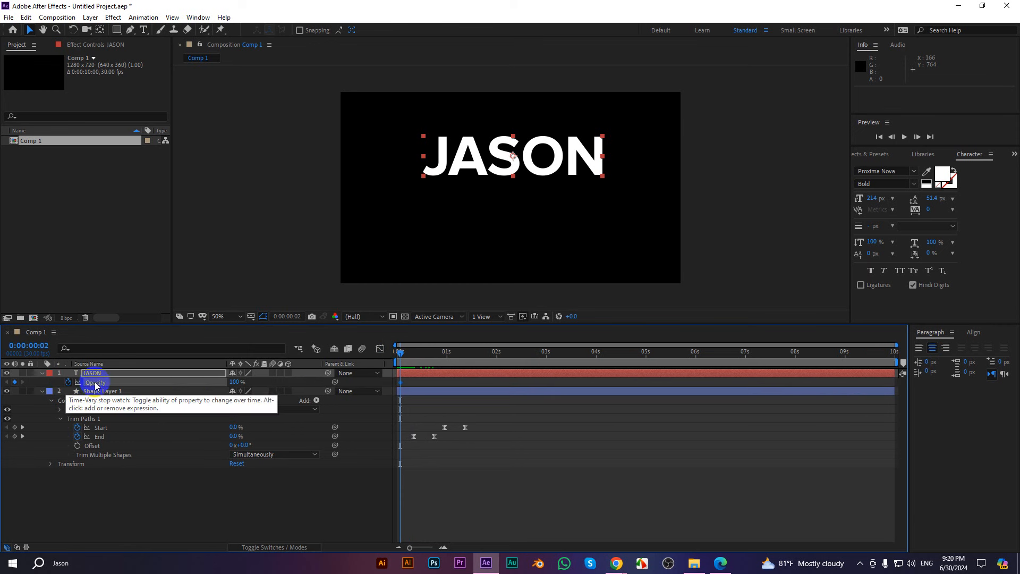
pyautogui.click(69, 382)
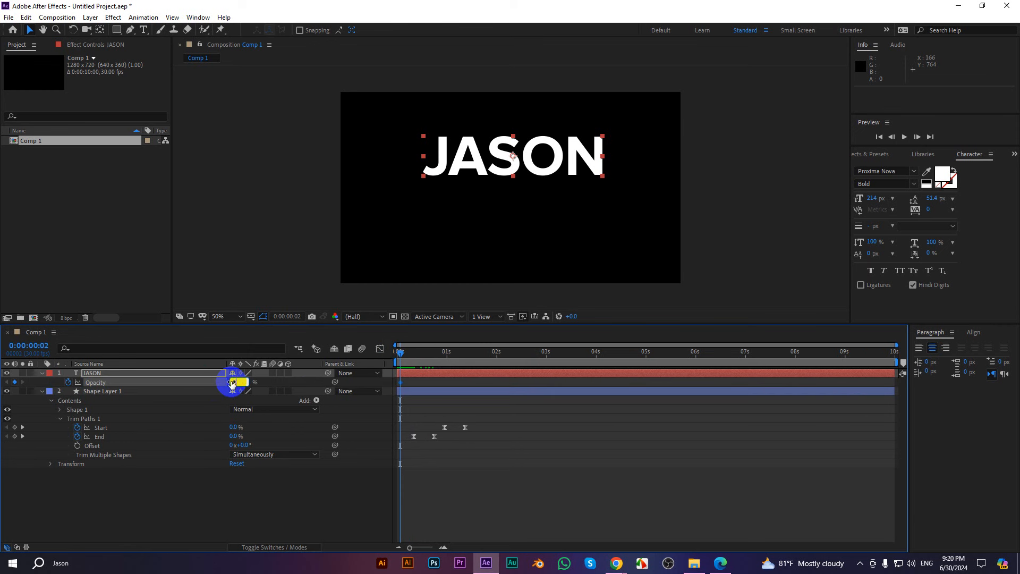
pyautogui.write('0')
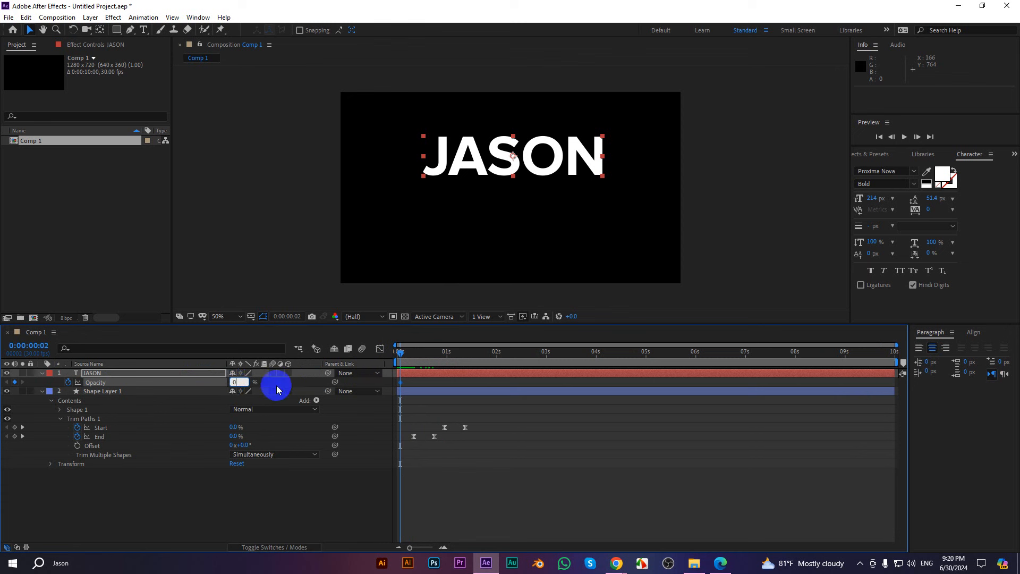
# Keyframe the name text's Opacity at 100% at 0:00:00:10 and preview the fade-in from the start
pyautogui.hotkey('shift', 'pagedown')
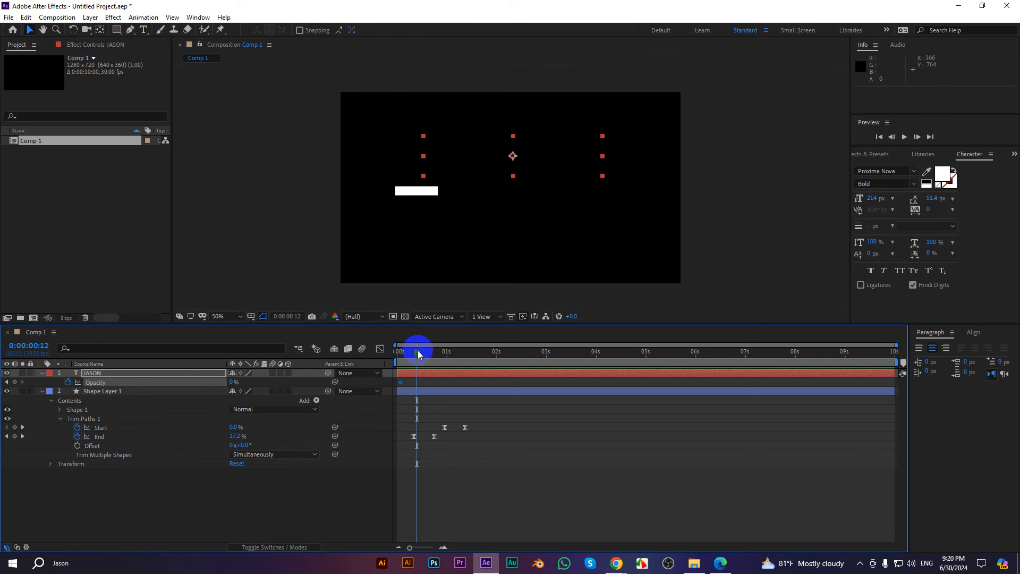
pyautogui.moveTo(418, 354); pyautogui.dragTo(415, 353)
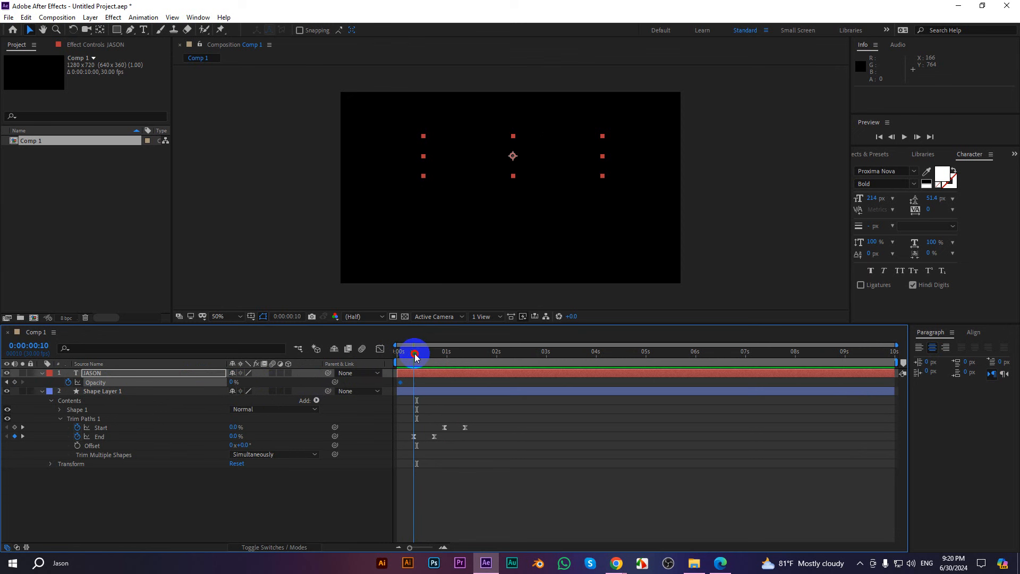
pyautogui.moveTo(233, 383); pyautogui.dragTo(342, 352)
pyautogui.press('space')
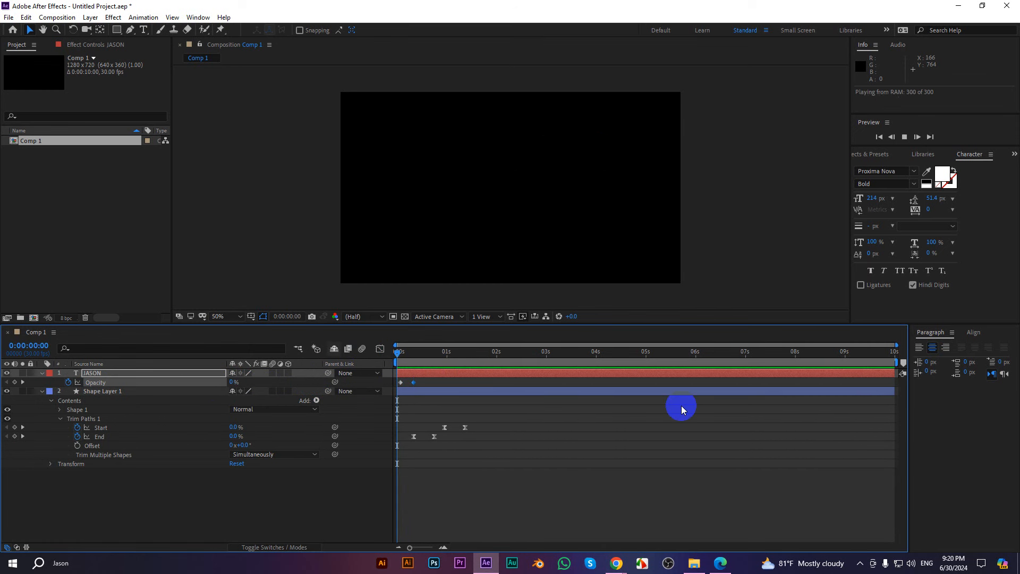
pyautogui.press('space')
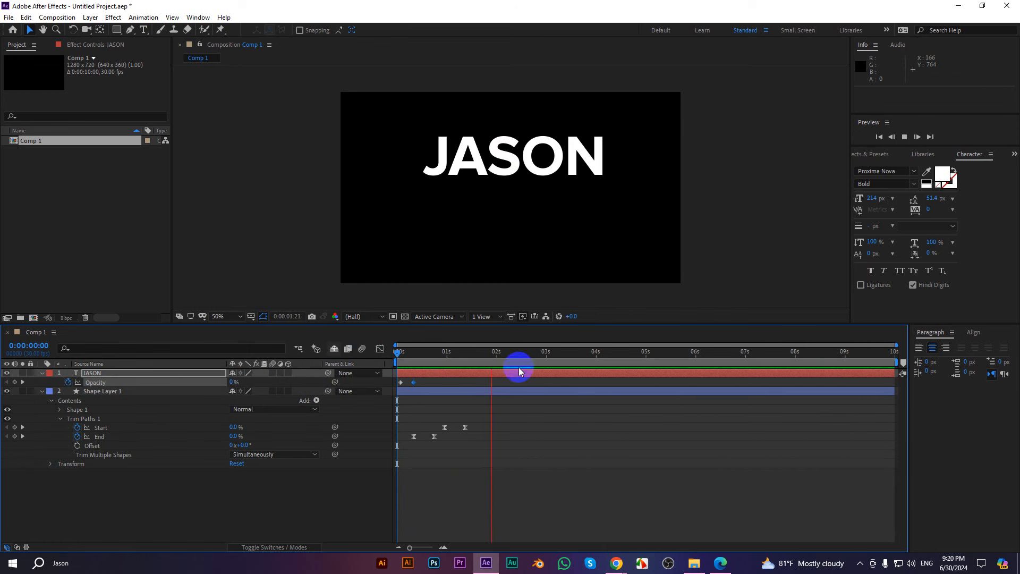
# Delay both Trim Paths Start keyframes so the last one falls at 0:00:01:28, previewing the timing along the way
pyautogui.moveTo(447, 355)
pyautogui.mouseDown()
pyautogui.moveTo(465, 357)
pyautogui.moveTo(453, 356)
pyautogui.mouseUp()
pyautogui.moveTo(481, 430); pyautogui.dragTo(453, 432)
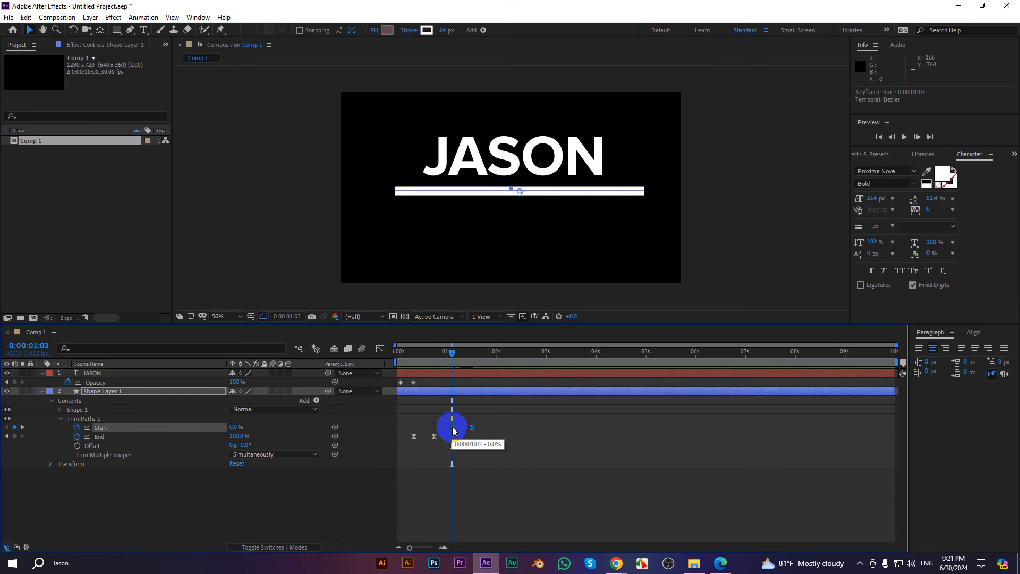
pyautogui.moveTo(458, 355); pyautogui.dragTo(376, 356)
pyautogui.press('space')
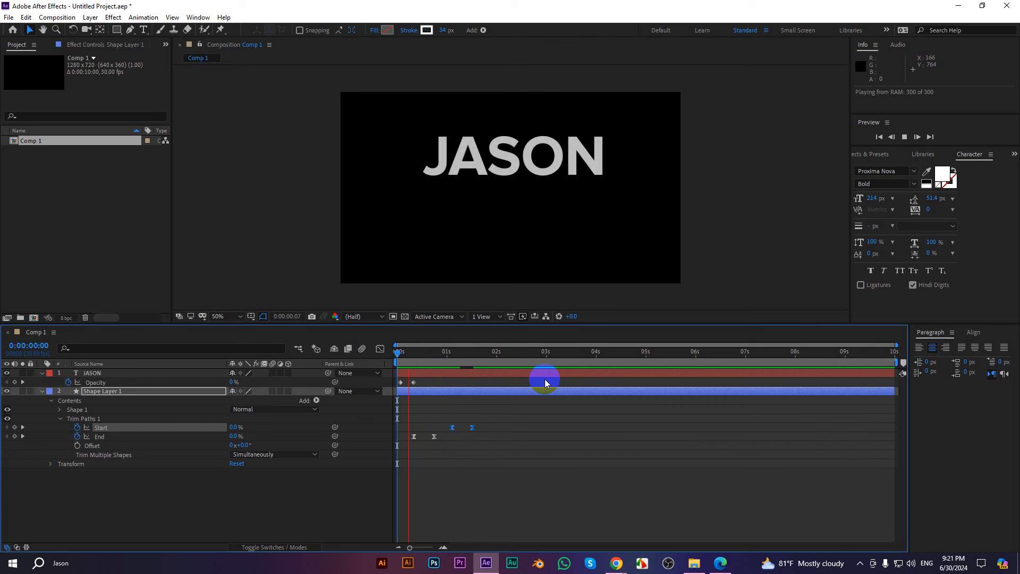
pyautogui.click(501, 355)
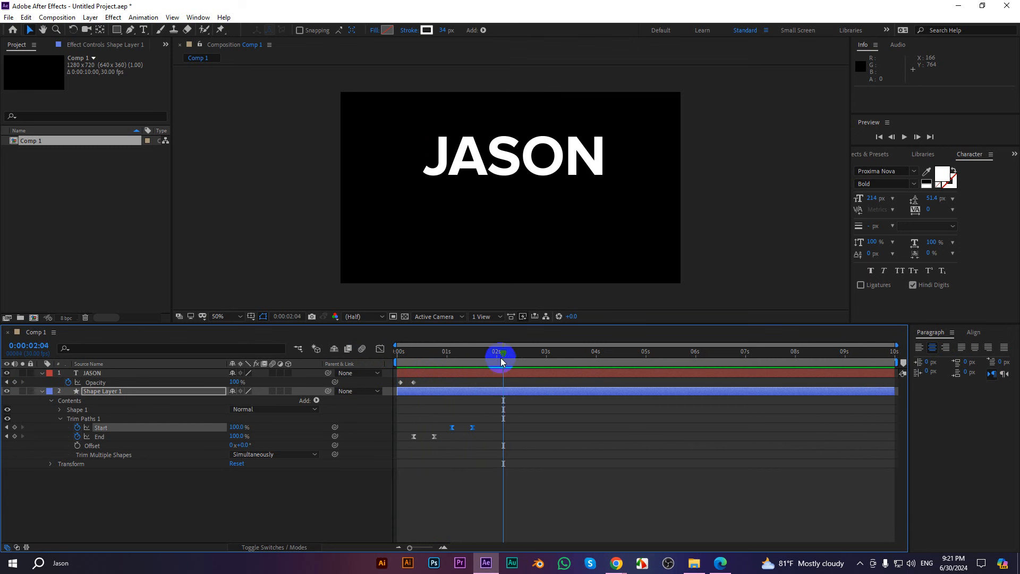
pyautogui.moveTo(501, 358); pyautogui.dragTo(422, 356)
pyautogui.moveTo(442, 413); pyautogui.dragTo(493, 427)
# Fade the name text out with Opacity keyframes of 100% at 0:00:01:07 and 0% at 0:00:01:15
pyautogui.click(395, 355)
pyautogui.moveTo(396, 356); pyautogui.dragTo(459, 361)
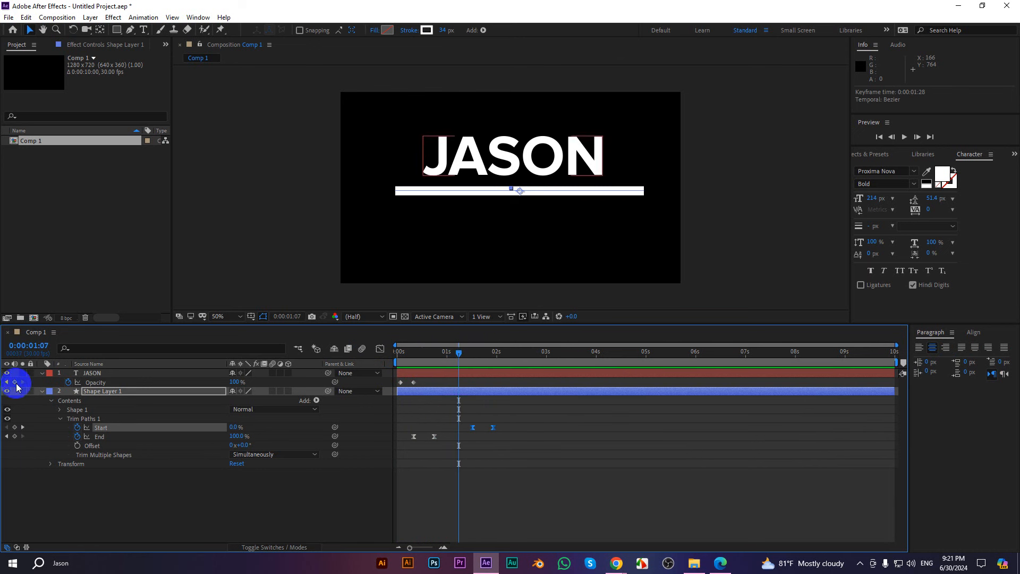
pyautogui.click(14, 382)
pyautogui.moveTo(446, 353); pyautogui.dragTo(472, 351)
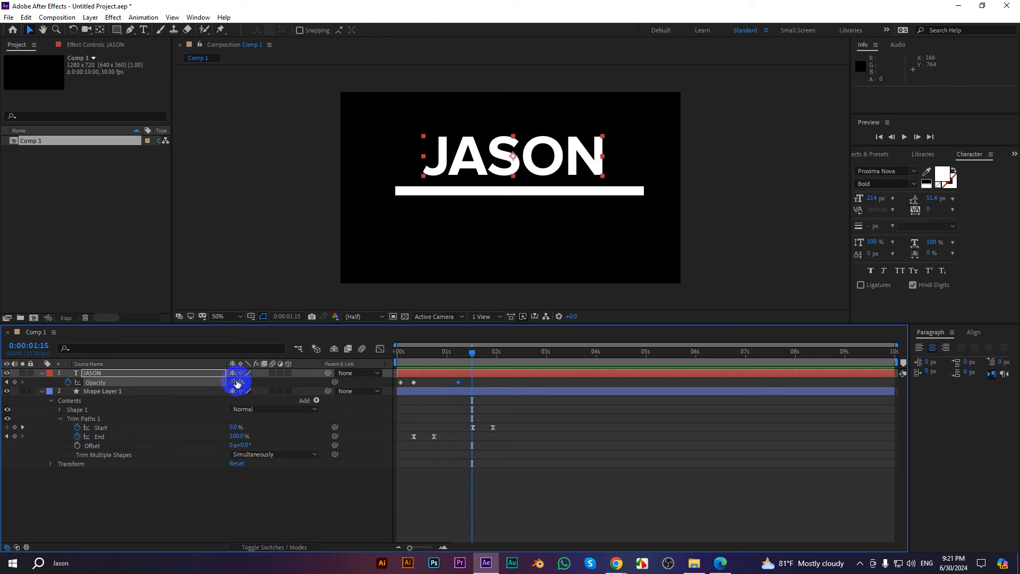
pyautogui.write('0')
# Shift all Opacity and Trim Paths keyframes together about 0.6 seconds later in time and preview the animation from the start
pyautogui.moveTo(559, 490); pyautogui.dragTo(446, 384)
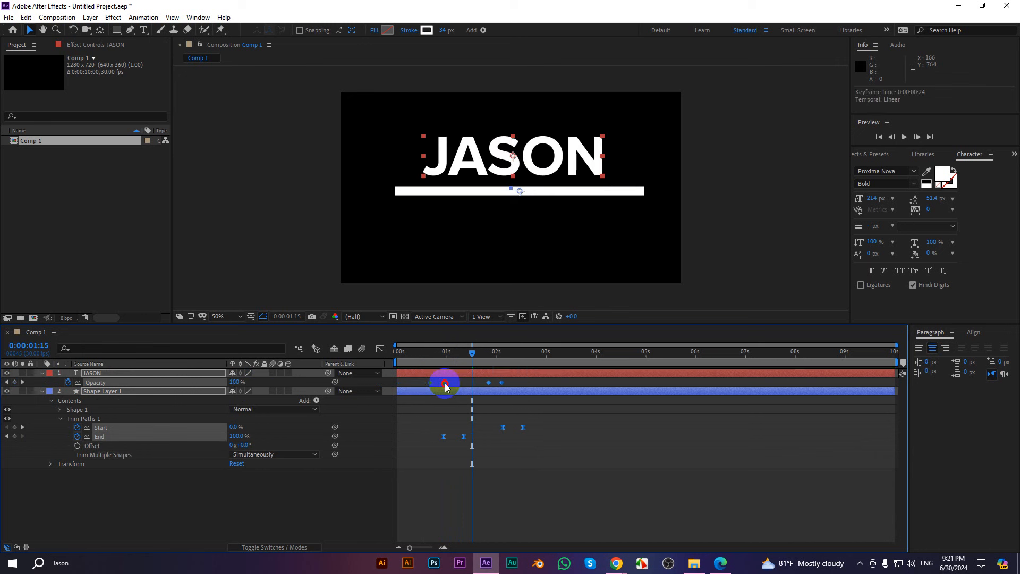
pyautogui.moveTo(509, 354); pyautogui.dragTo(326, 353)
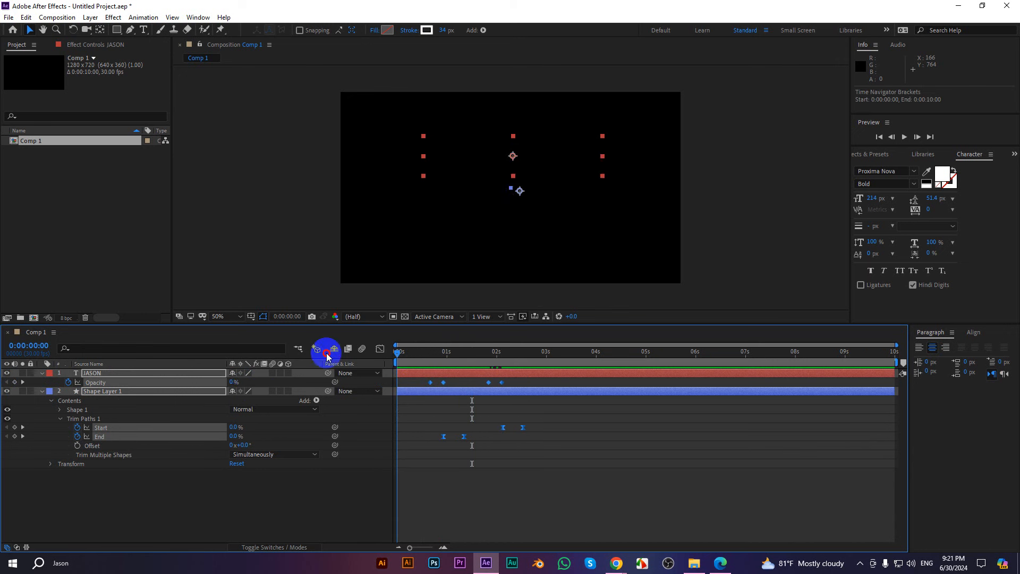
pyautogui.click(633, 492)
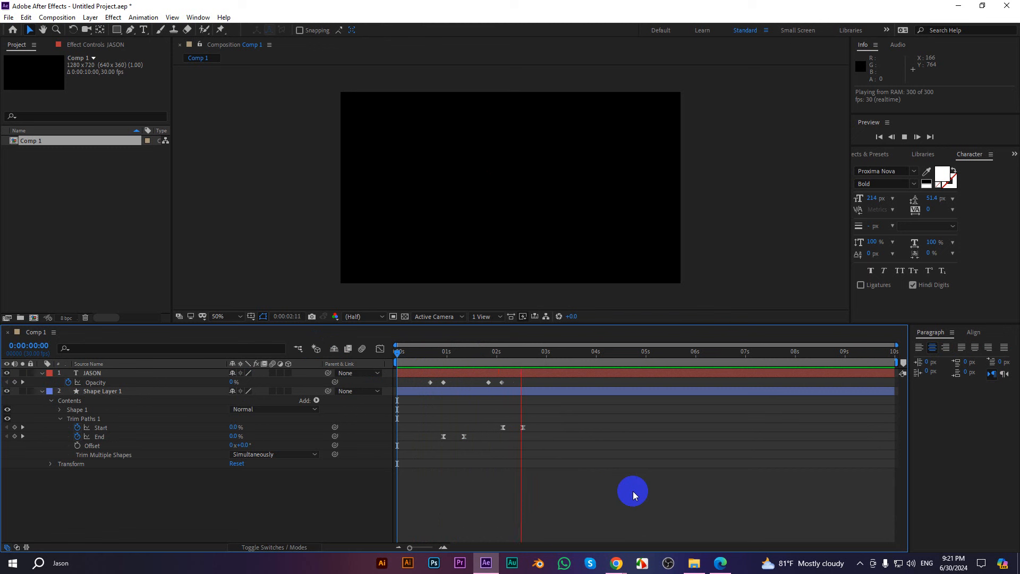
pyautogui.press('space')
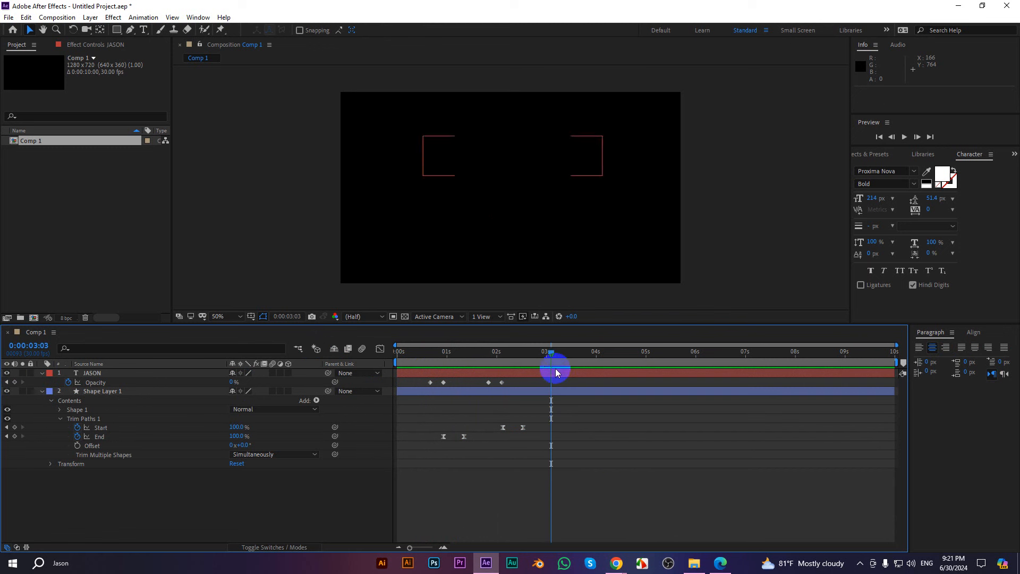
# Select both layers and move the name and line together toward the frame's lower left, about 220 px left and 286 px down
pyautogui.moveTo(467, 350); pyautogui.dragTo(434, 349)
pyautogui.moveTo(614, 489); pyautogui.dragTo(429, 374)
pyautogui.moveTo(512, 158); pyautogui.dragTo(456, 228)
pyautogui.click(543, 215)
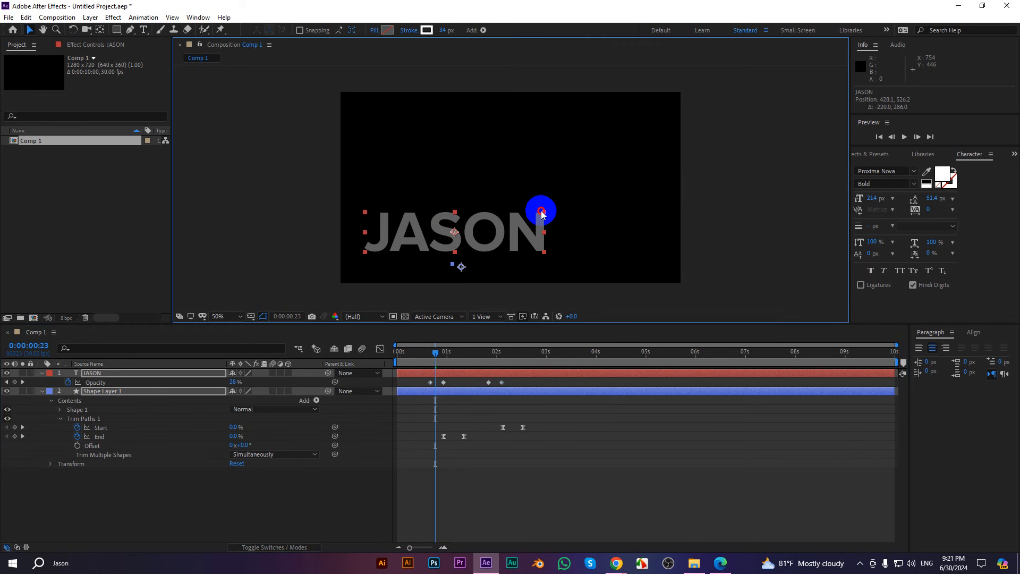
pyautogui.moveTo(542, 216); pyautogui.dragTo(507, 221)
pyautogui.hotkey('ctrl', 'z')
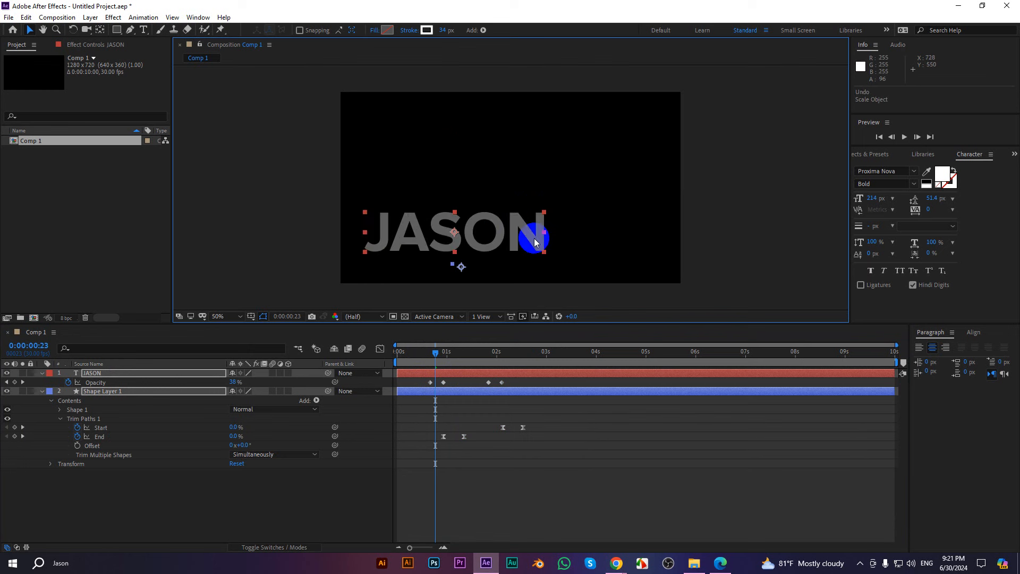
# Play the animation from the start to check the name and line in their repositioned place
pyautogui.moveTo(436, 352); pyautogui.dragTo(387, 361)
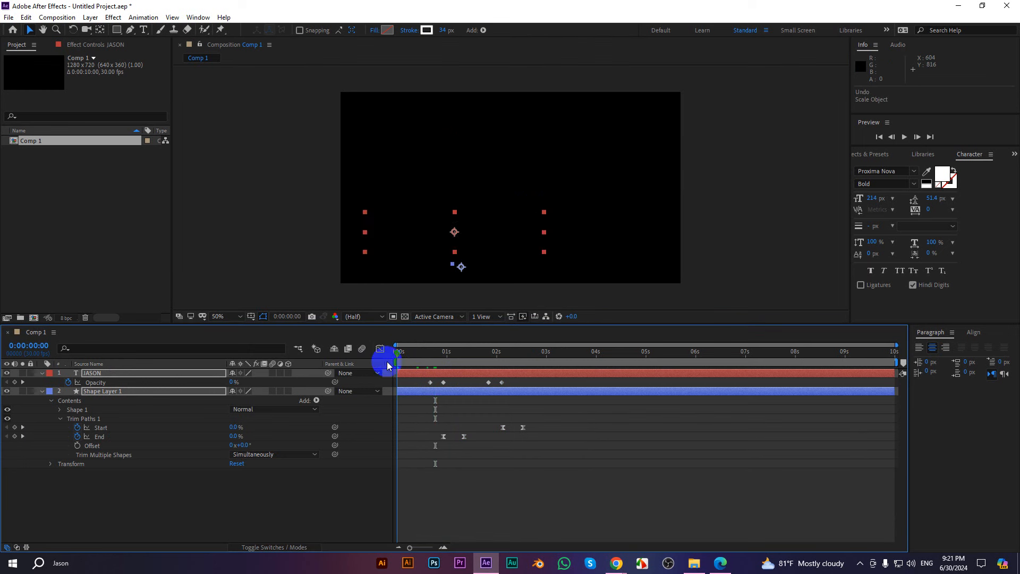
pyautogui.press('space')
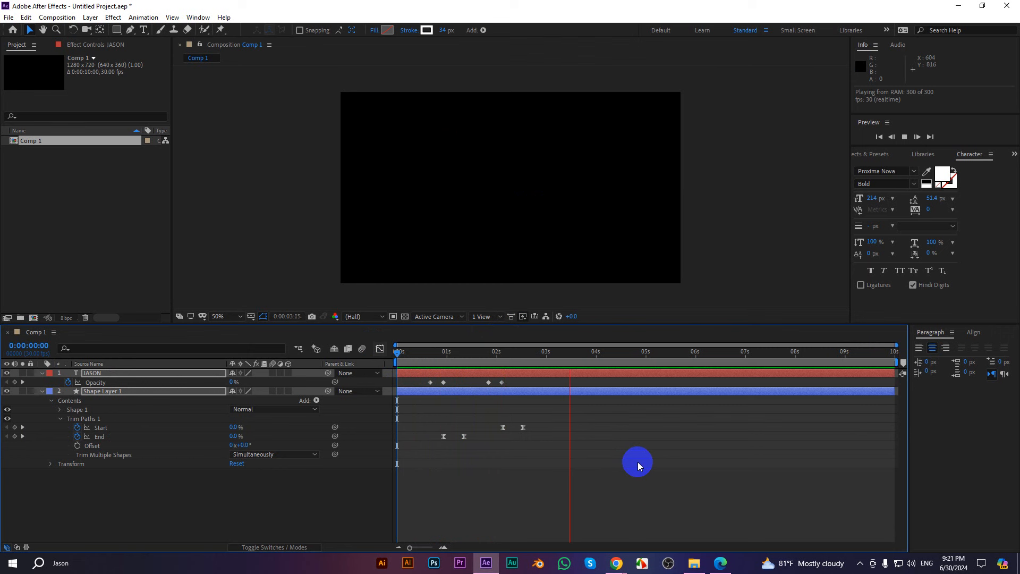
pyautogui.press('space')
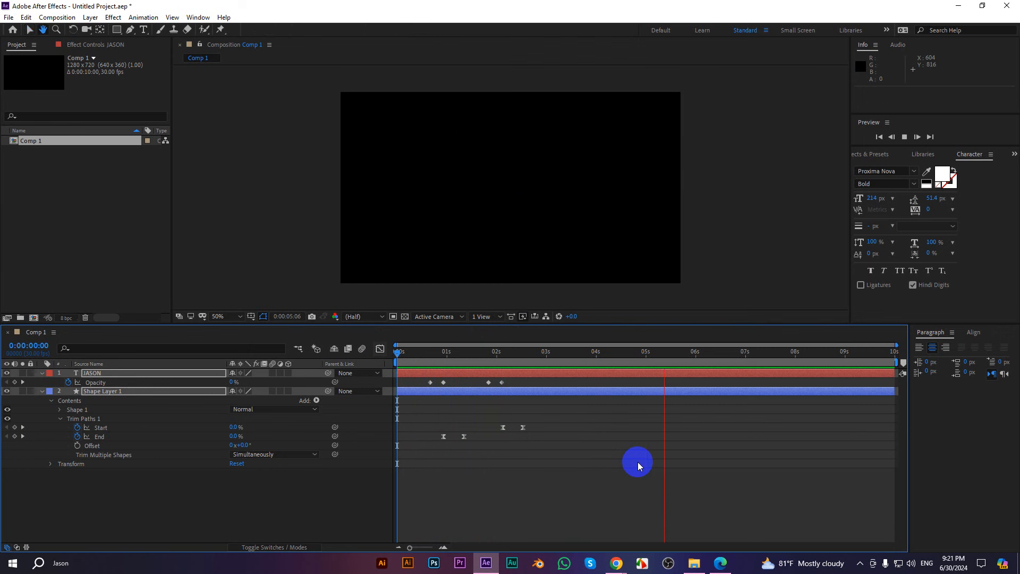
# Delete the name text layer and the line's shape layer, and return to the start of the composition
pyautogui.moveTo(182, 513); pyautogui.dragTo(92, 374)
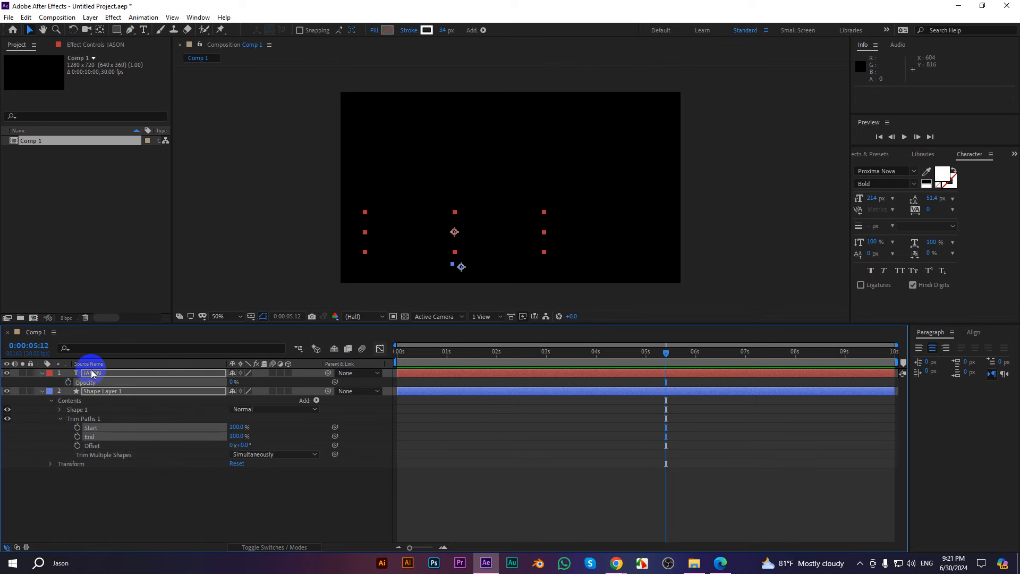
pyautogui.press('Delete')
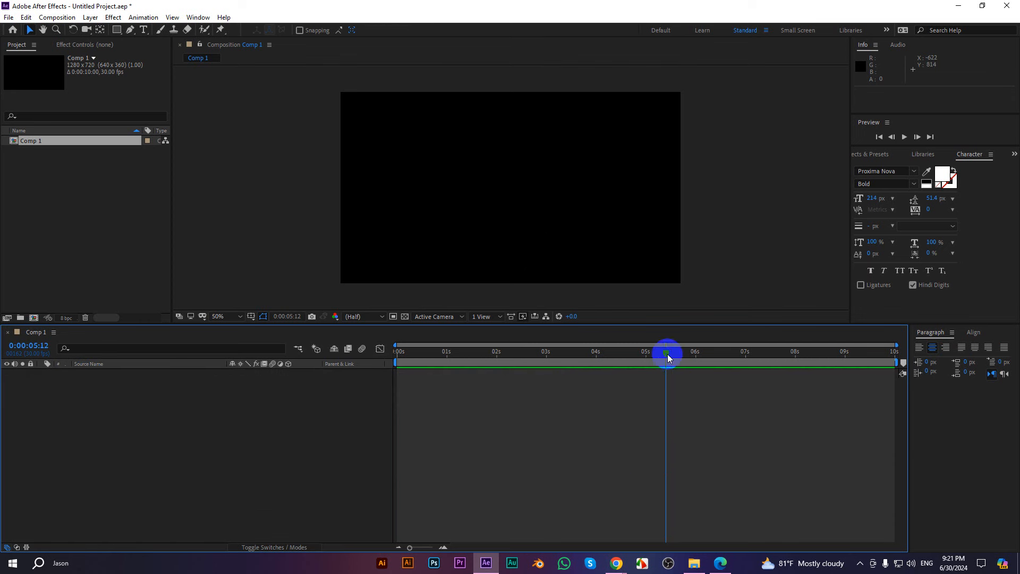
pyautogui.moveTo(666, 352); pyautogui.dragTo(353, 326)
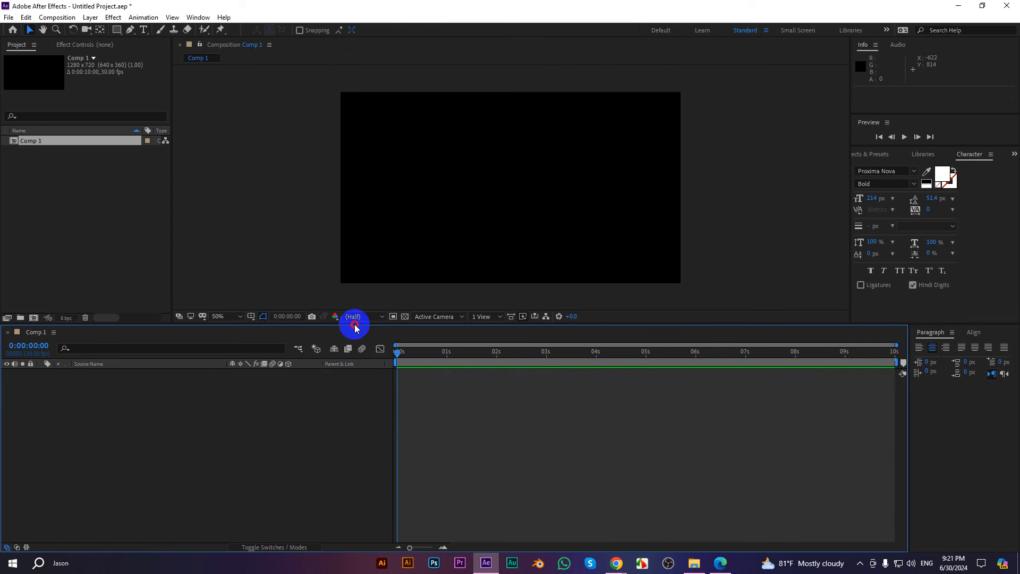
# Draw a white-stroked rectangle about 844 by 244 px across the middle of the frame with the Rectangle tool
pyautogui.click(117, 33)
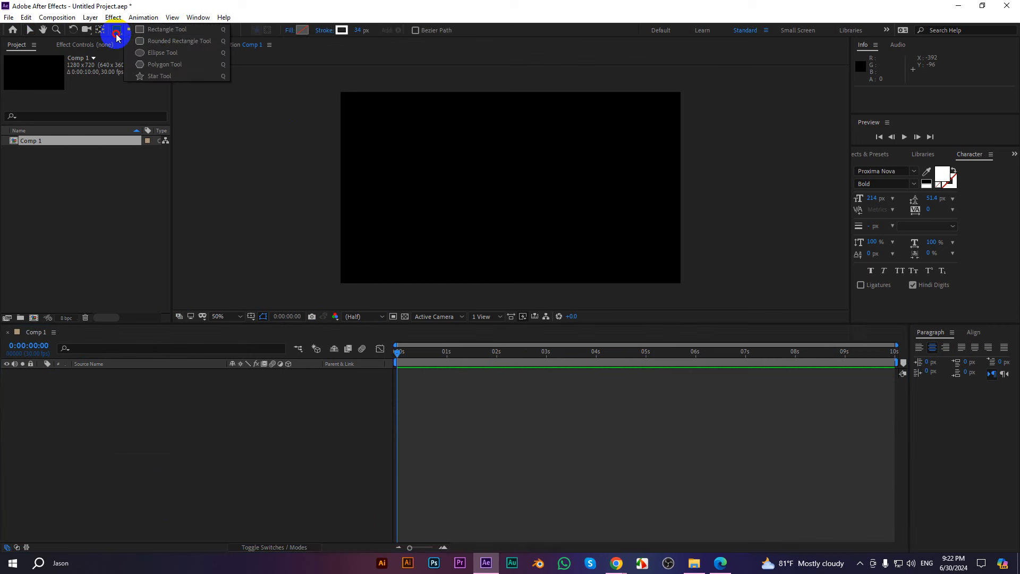
pyautogui.click(154, 34)
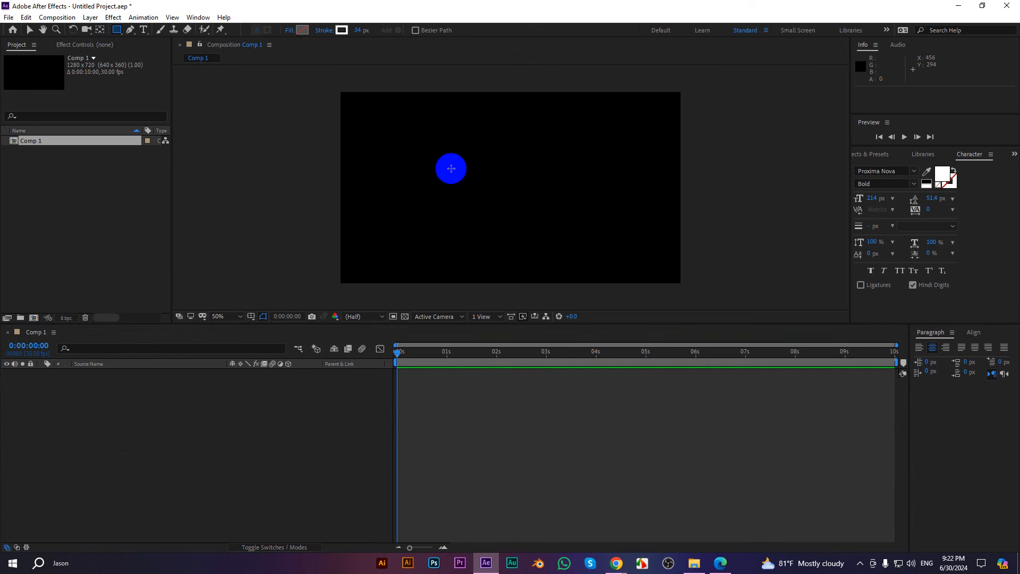
pyautogui.moveTo(442, 166)
pyautogui.mouseDown()
pyautogui.moveTo(573, 231)
pyautogui.moveTo(608, 237)
pyautogui.moveTo(574, 218)
pyautogui.moveTo(658, 228)
pyautogui.moveTo(632, 221)
pyautogui.mouseUp()
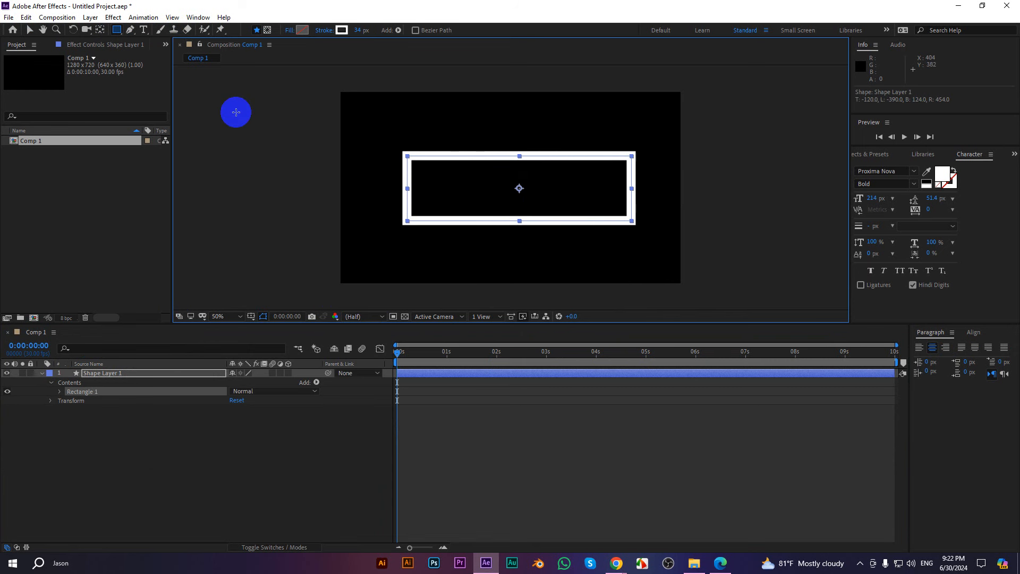
# Reduce the white rectangle's stroke width to 11 px and deselect the shape
pyautogui.click(29, 30)
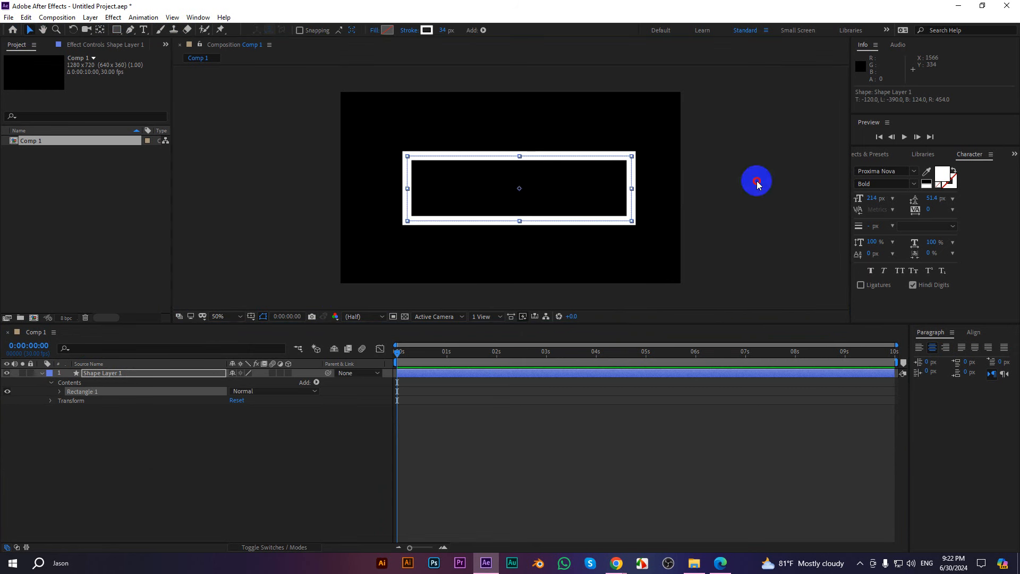
pyautogui.click(758, 183)
pyautogui.click(558, 158)
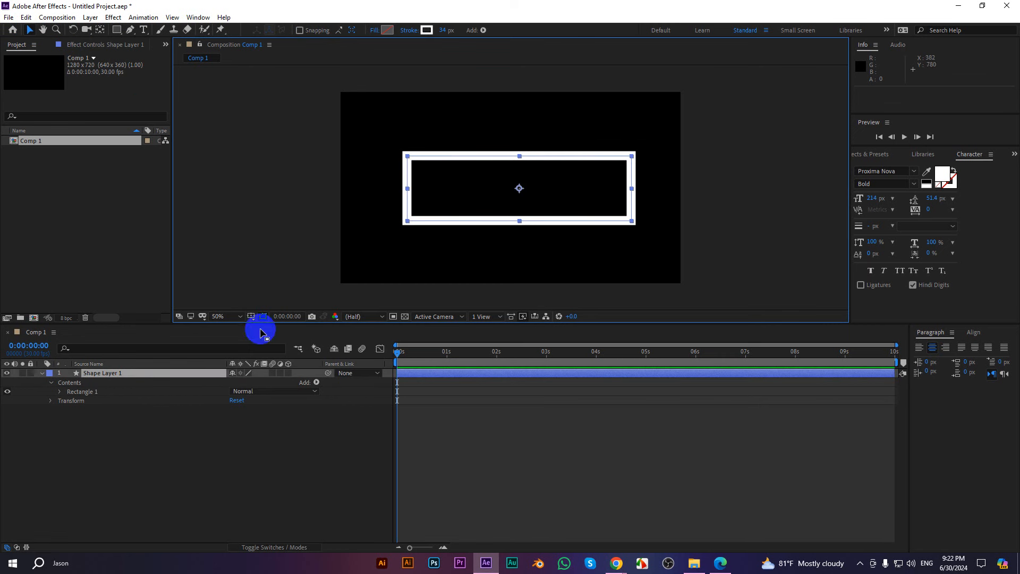
pyautogui.moveTo(443, 30); pyautogui.dragTo(428, 30)
pyautogui.click(738, 137)
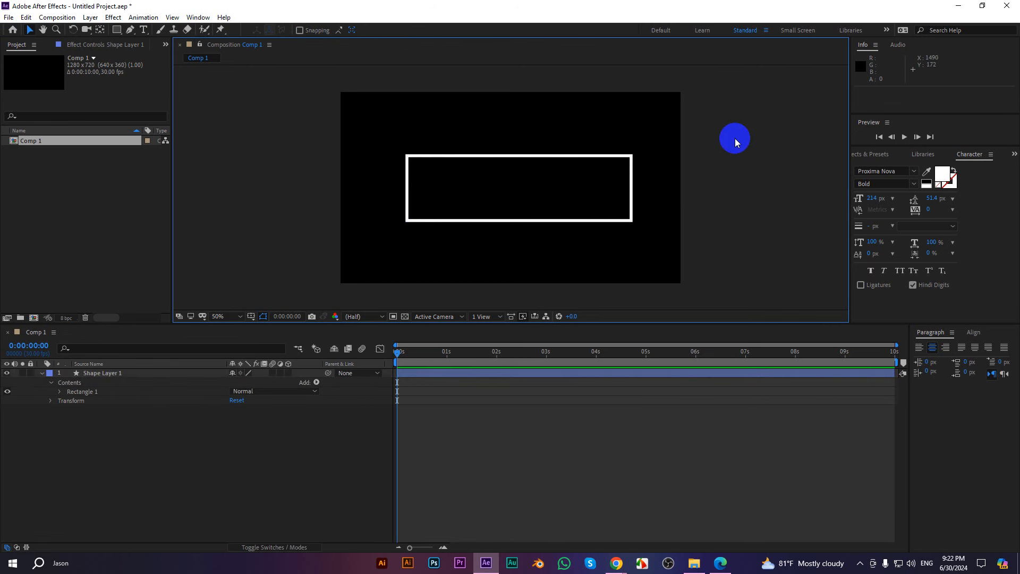
# Add Trim Paths to the rectangle's shape layer and expand its settings
pyautogui.click(119, 373)
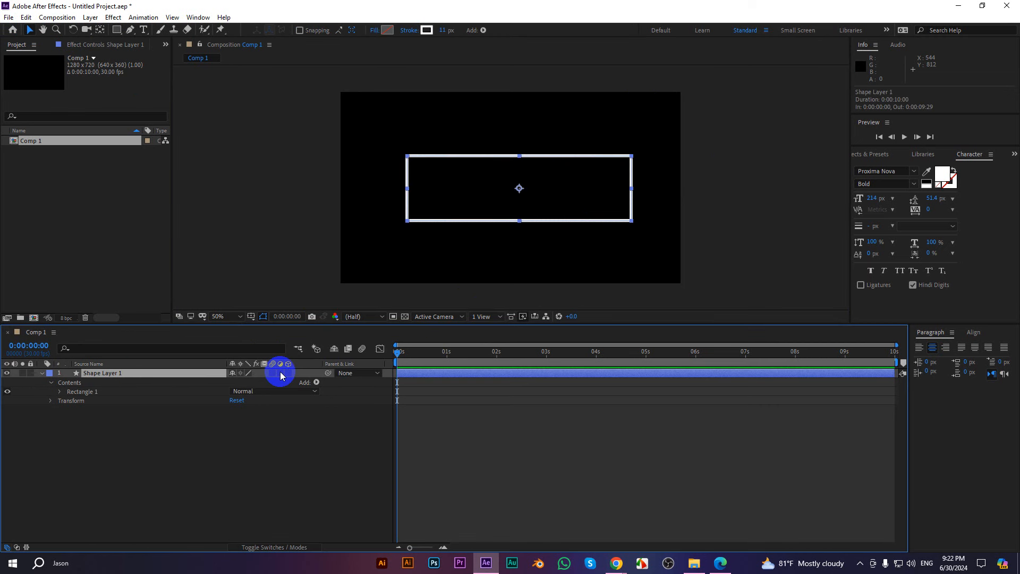
pyautogui.click(317, 383)
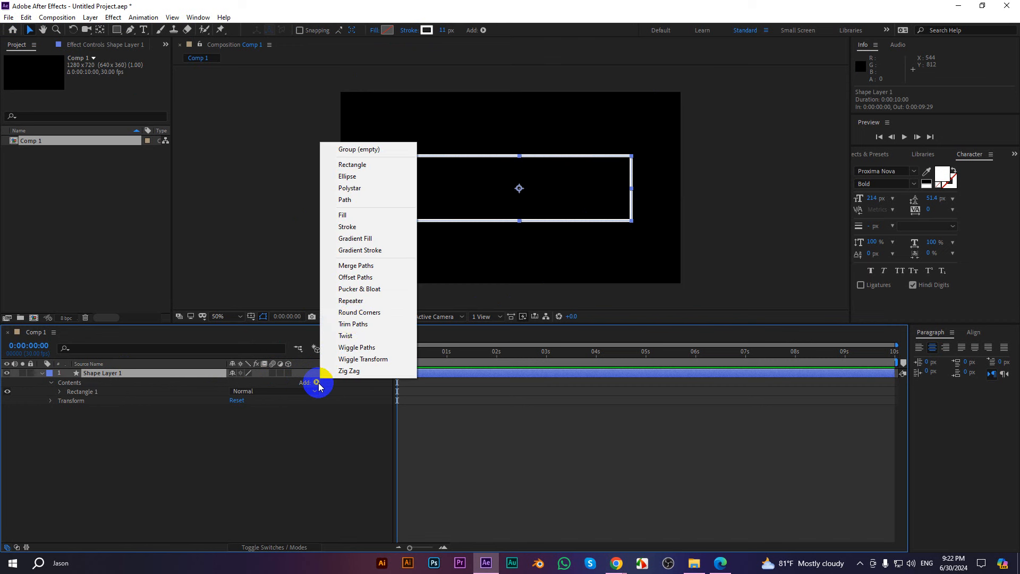
pyautogui.click(352, 324)
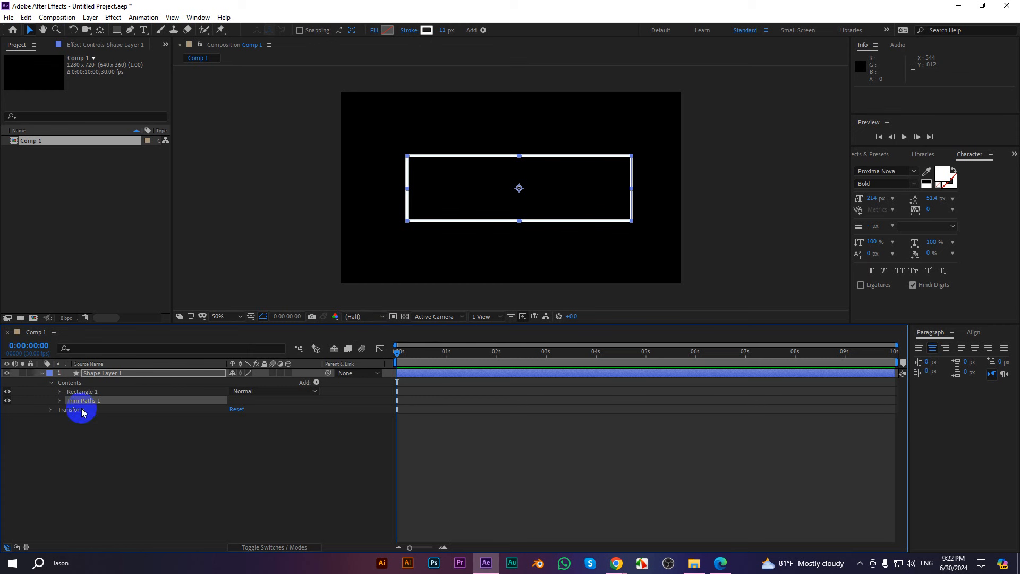
pyautogui.click(60, 402)
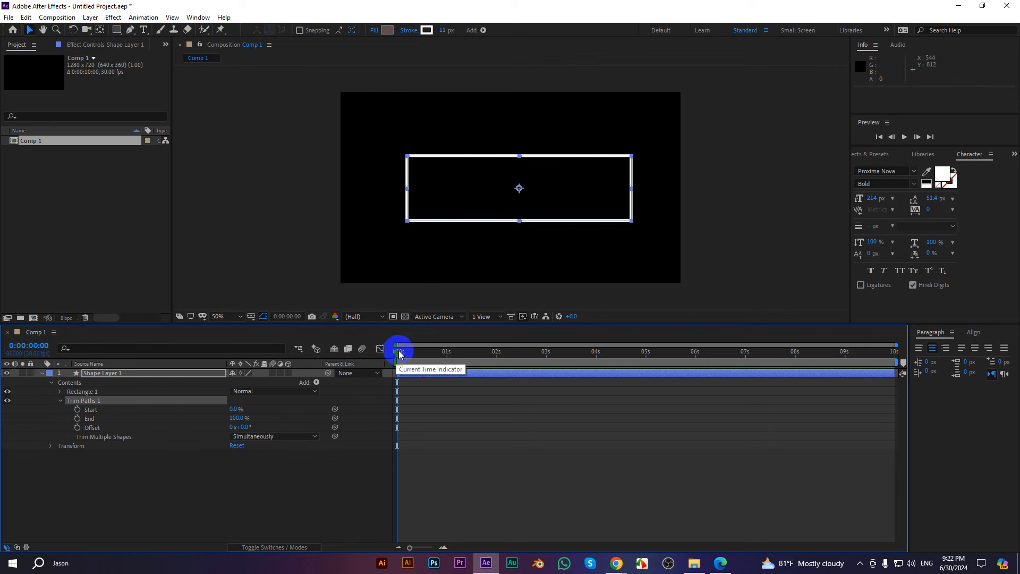
# Start keyframing the Trim Paths End value at 0:00:01:00
pyautogui.hotkey('shift', 'pagedown')
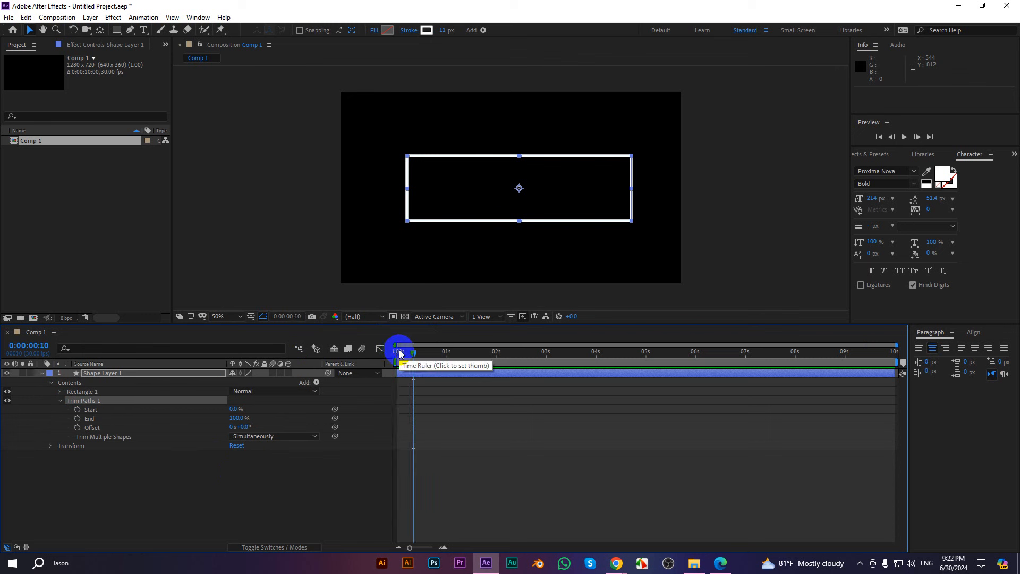
pyautogui.hotkey('shift', 'pagedown')
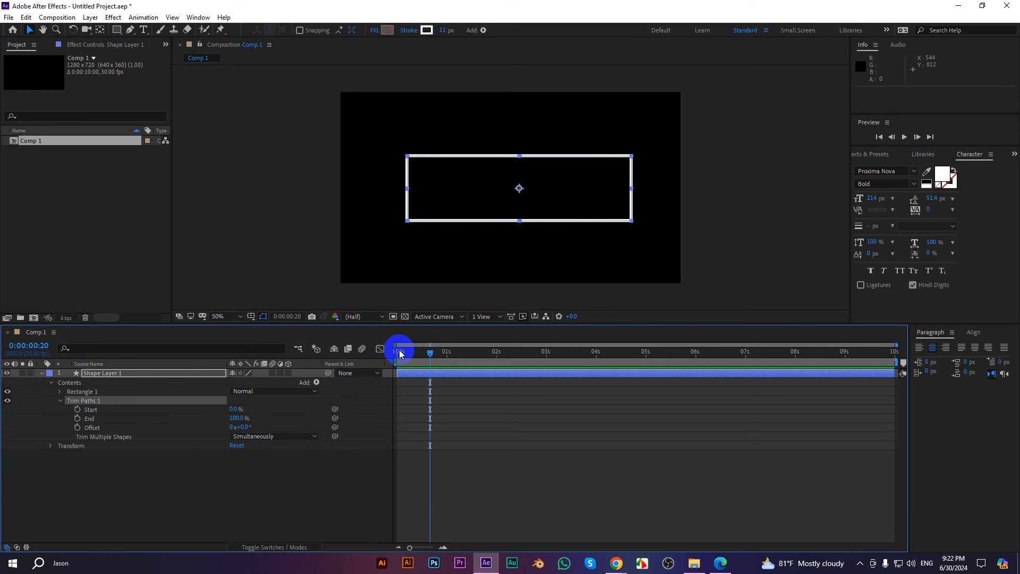
pyautogui.hotkey('shift', 'pagedown')
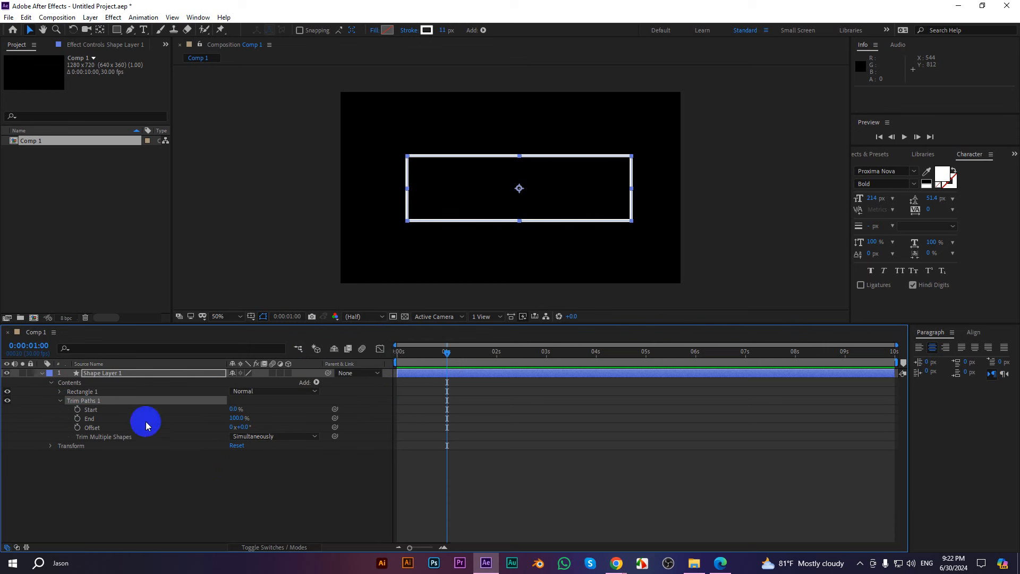
pyautogui.click(76, 420)
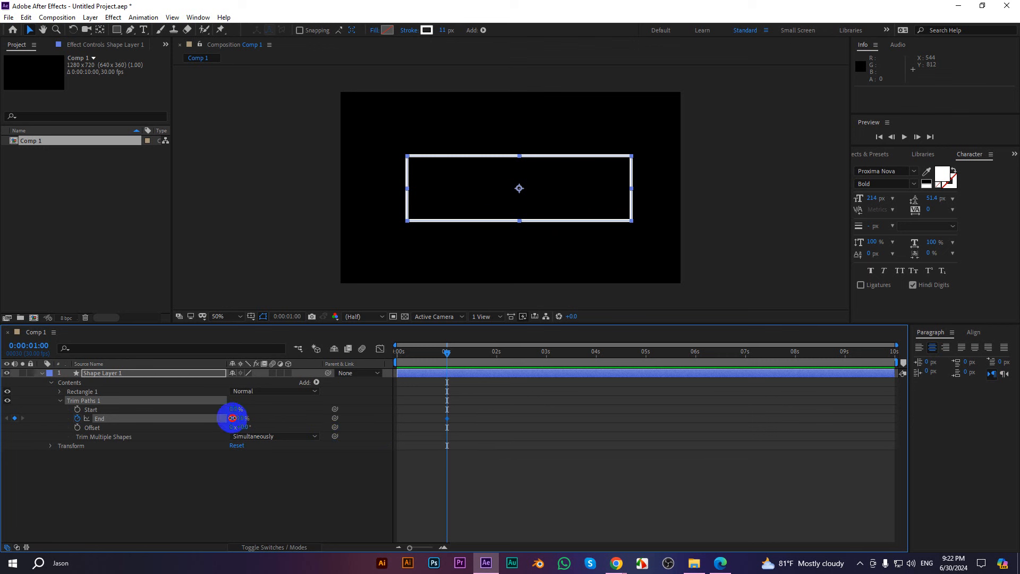
# Try partial Trim Paths End values of 24%, 5% and 23% on the rectangle outline
pyautogui.moveTo(234, 419); pyautogui.dragTo(182, 419)
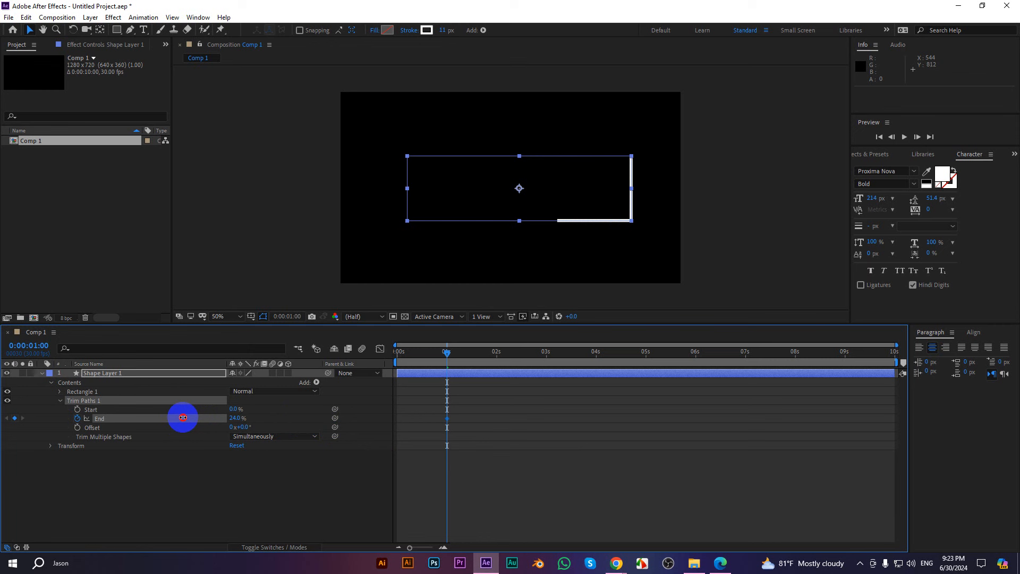
pyautogui.moveTo(183, 418); pyautogui.dragTo(172, 417)
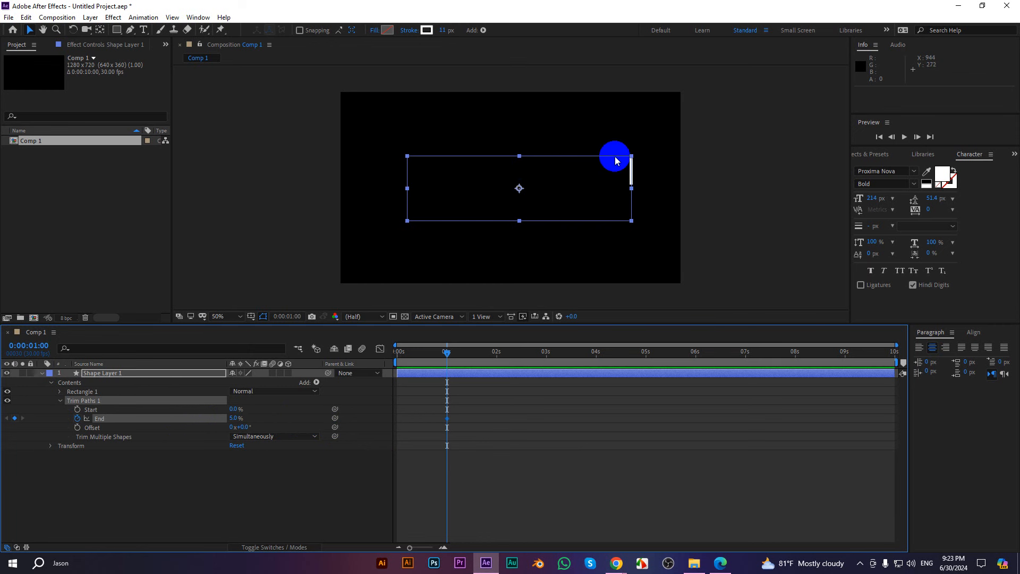
pyautogui.click(725, 154)
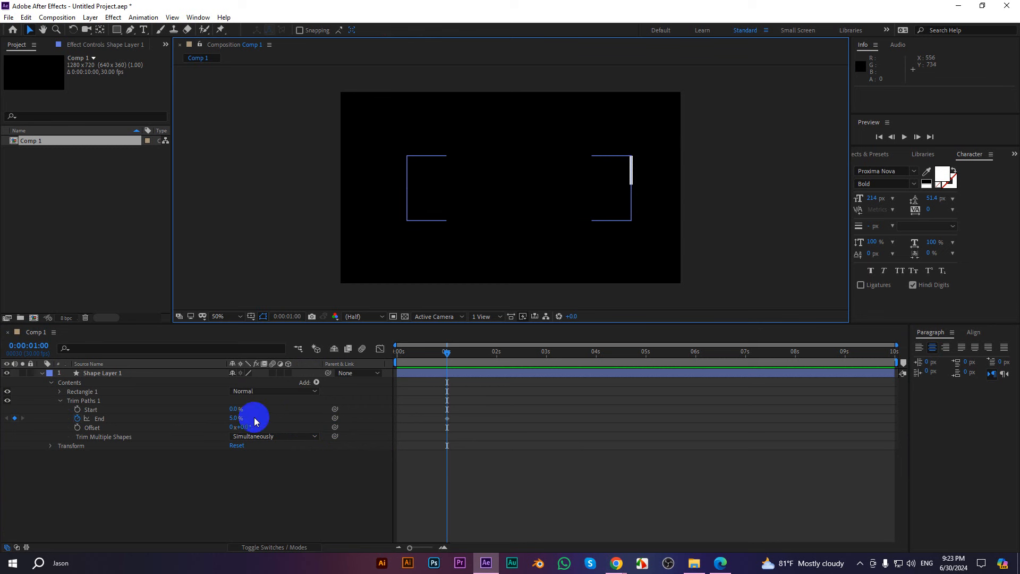
pyautogui.moveTo(231, 418)
pyautogui.mouseDown()
pyautogui.moveTo(271, 412)
pyautogui.moveTo(210, 412)
pyautogui.moveTo(223, 411)
pyautogui.mouseUp()
pyautogui.click(281, 409)
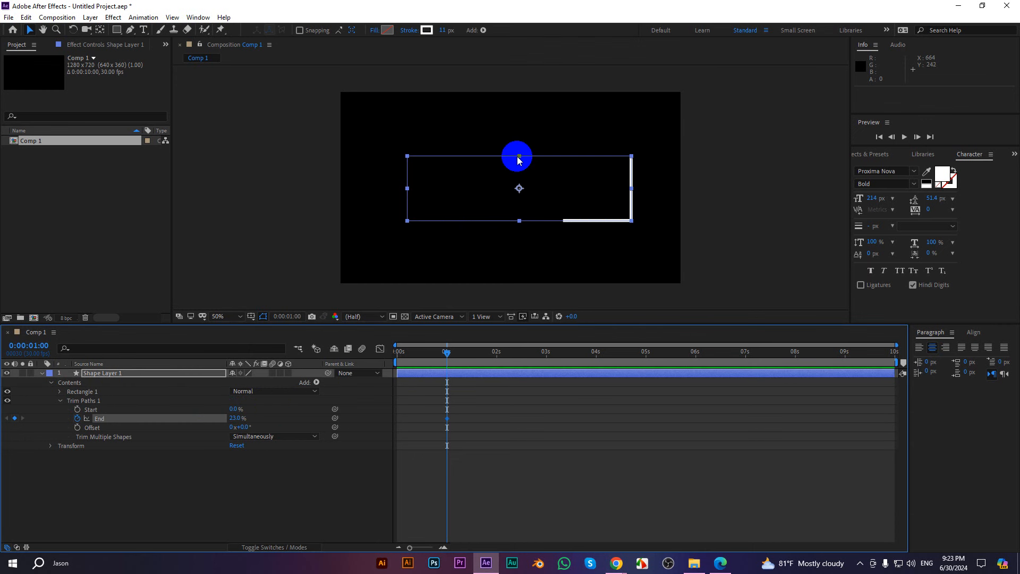
# Try shifting the Trim Paths Offset in both directions around the rectangle, and reset it to 0°
pyautogui.moveTo(246, 427); pyautogui.dragTo(211, 425)
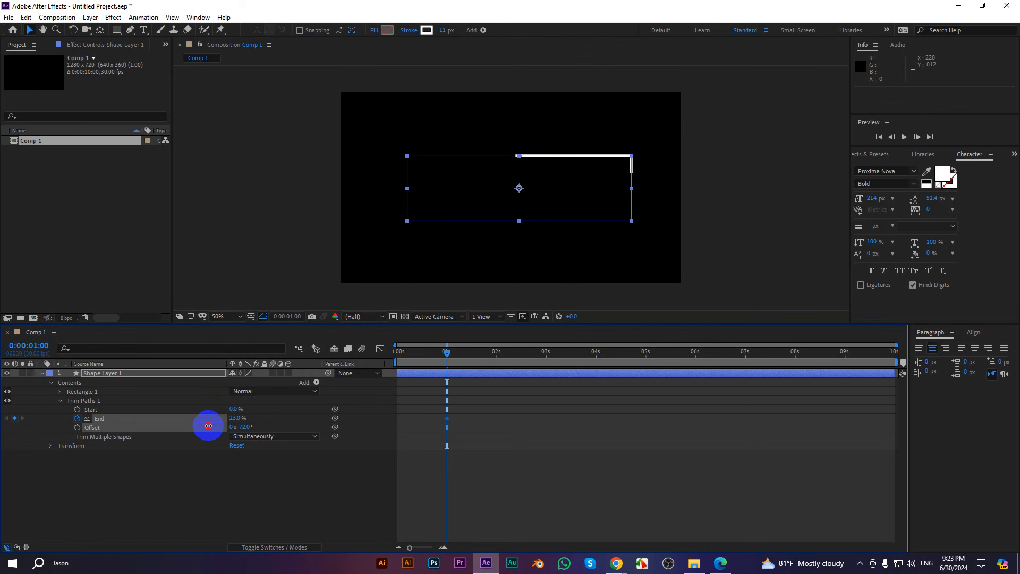
pyautogui.moveTo(208, 426)
pyautogui.mouseDown()
pyautogui.moveTo(271, 424)
pyautogui.moveTo(250, 426)
pyautogui.mouseUp()
pyautogui.click(243, 429)
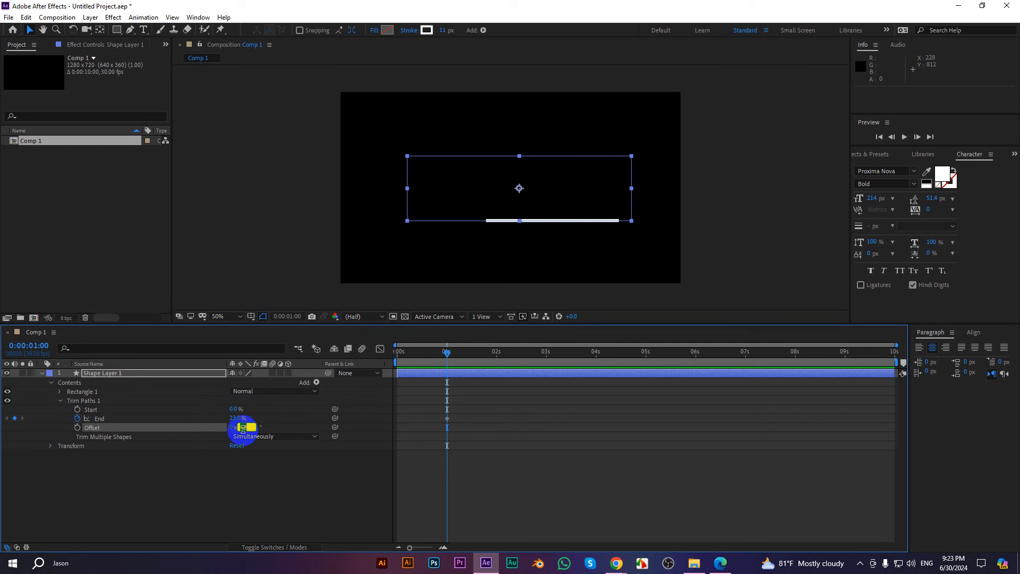
pyautogui.press('Return')
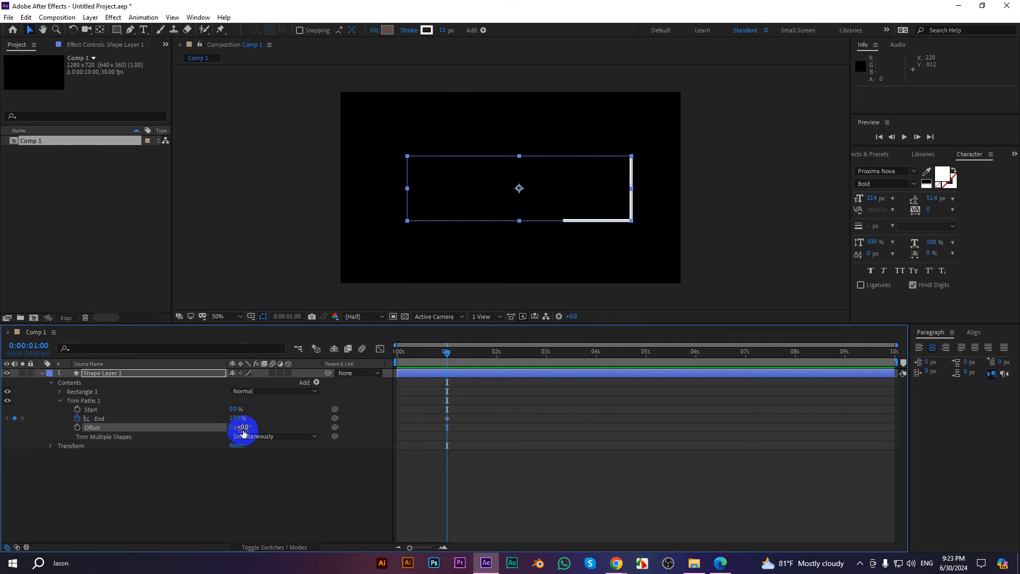
pyautogui.click(259, 416)
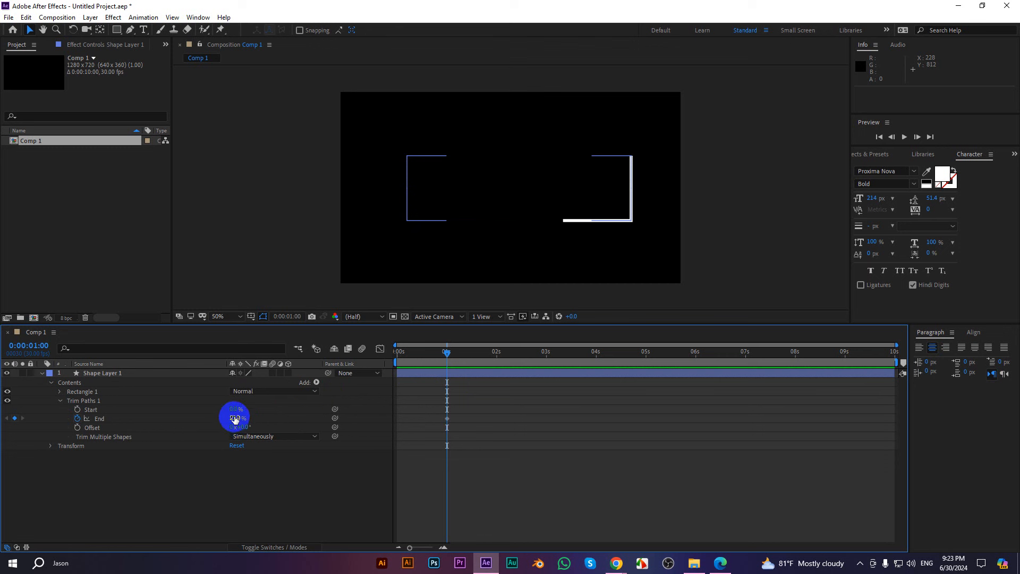
# Set the Trim Paths End to 0% at 1 second and to 100% at 2 seconds
pyautogui.moveTo(236, 418); pyautogui.dragTo(195, 417)
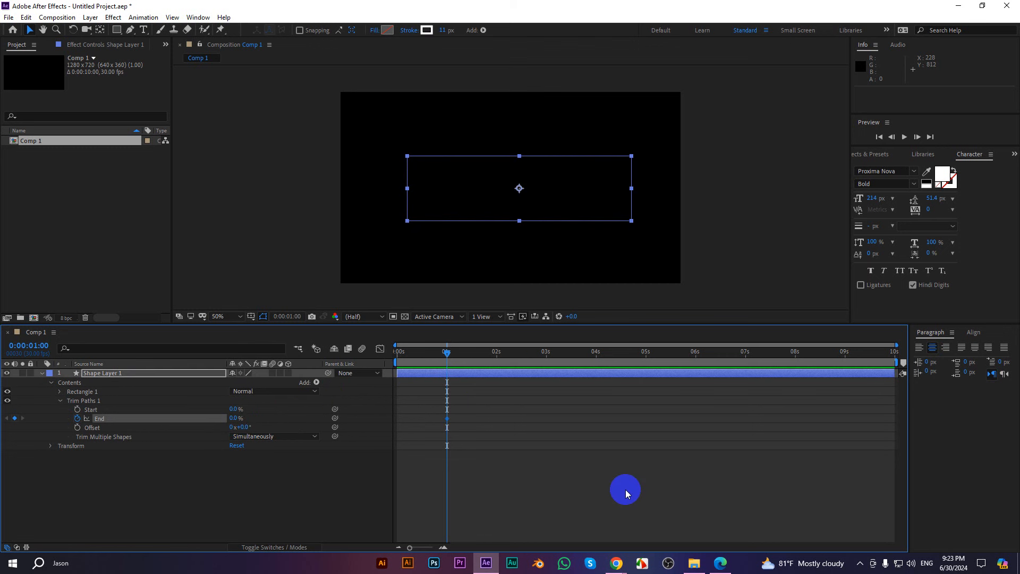
pyautogui.hotkey('shift', 'pagedown')
pyautogui.hotkey('shift', 'pagedown')
pyautogui.hotkey('shift', 'pagedown')
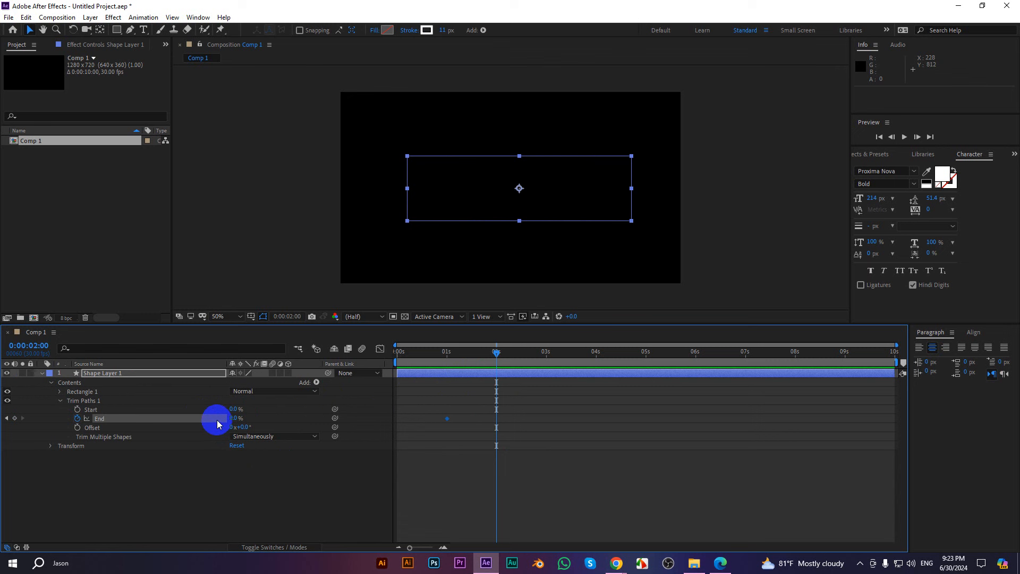
pyautogui.moveTo(232, 419); pyautogui.dragTo(392, 409)
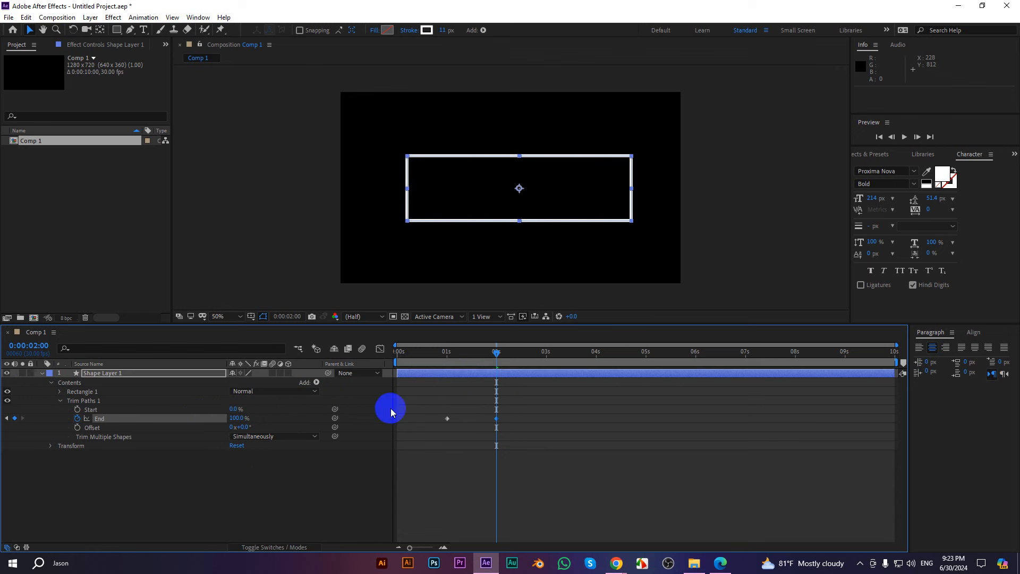
# Play the rectangle's drawing-on animation from just before the first End keyframe, and return near the start
pyautogui.moveTo(497, 350); pyautogui.dragTo(440, 364)
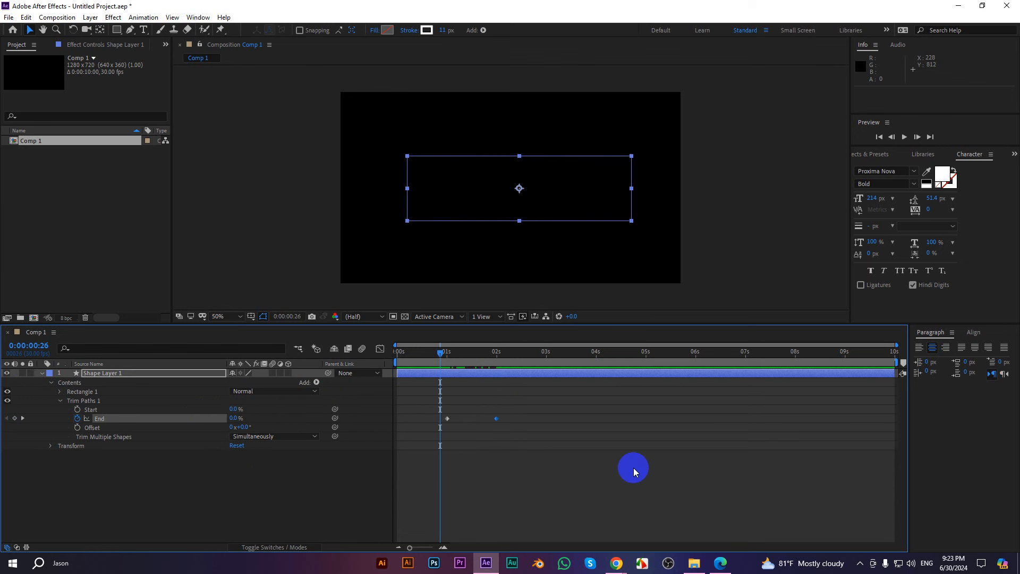
pyautogui.press('space')
pyautogui.press('space')
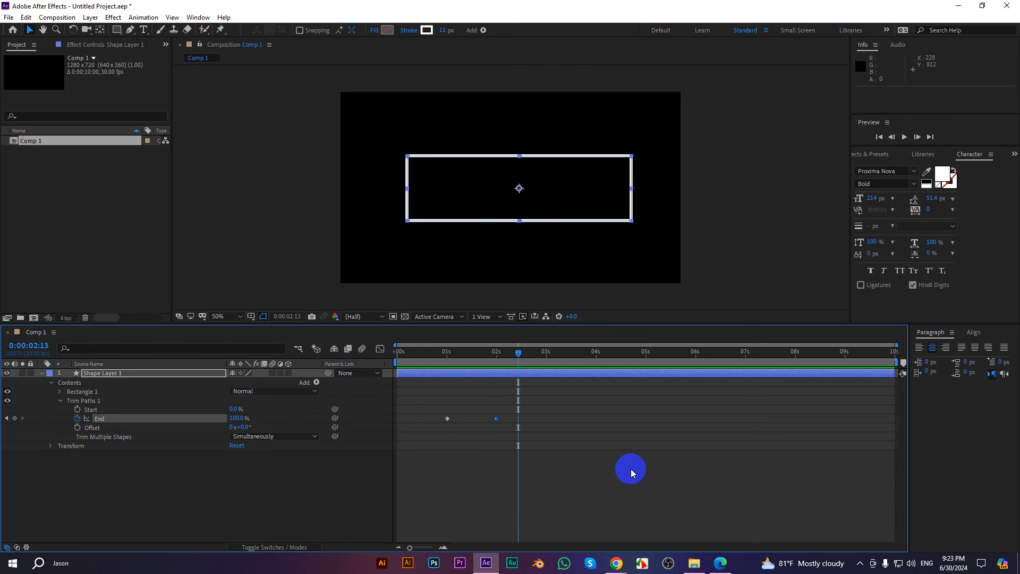
pyautogui.moveTo(515, 351); pyautogui.dragTo(407, 351)
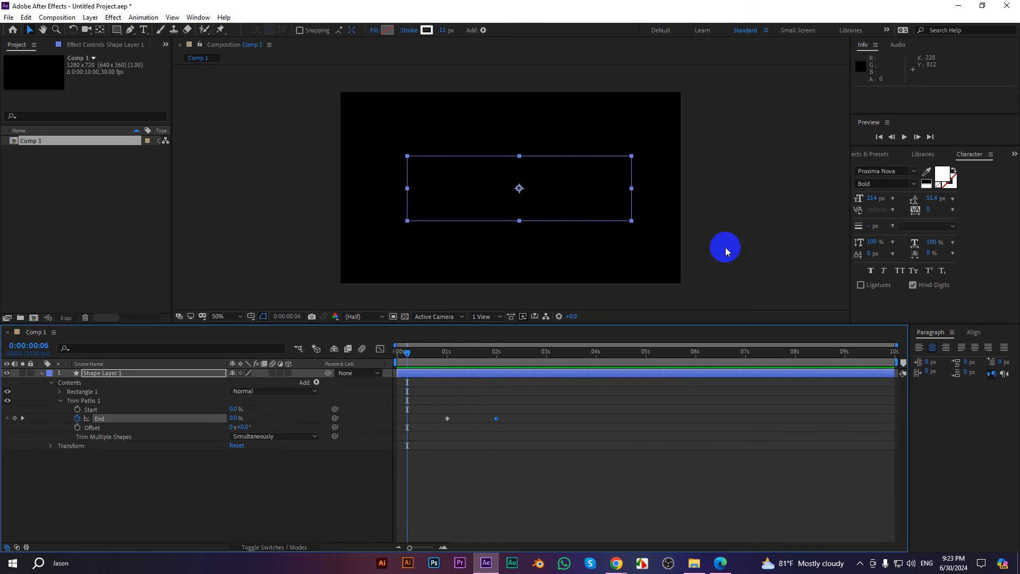
# Create a text layer containing the person's first name in capitals
pyautogui.click(755, 205)
pyautogui.click(144, 31)
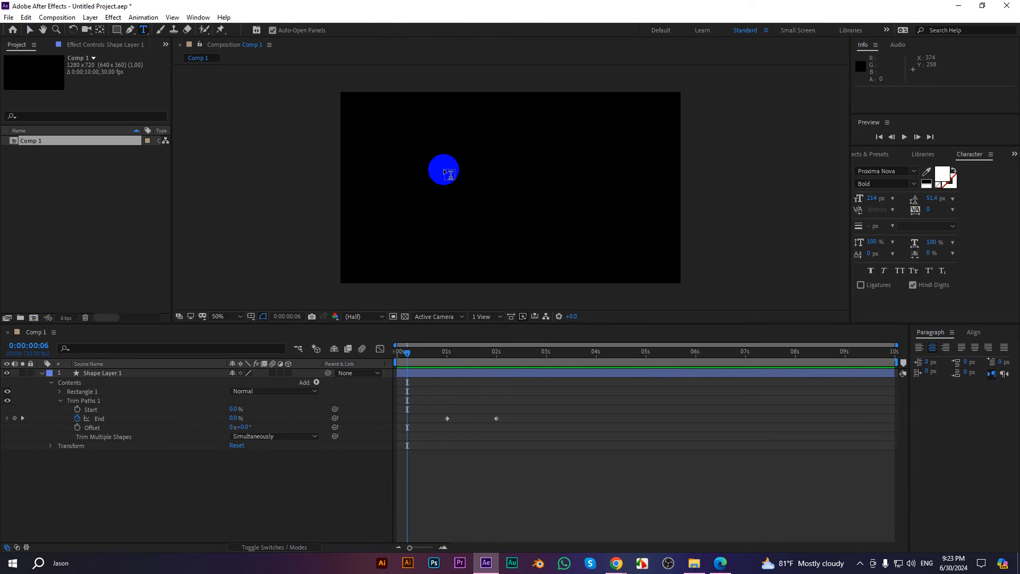
pyautogui.click(531, 200)
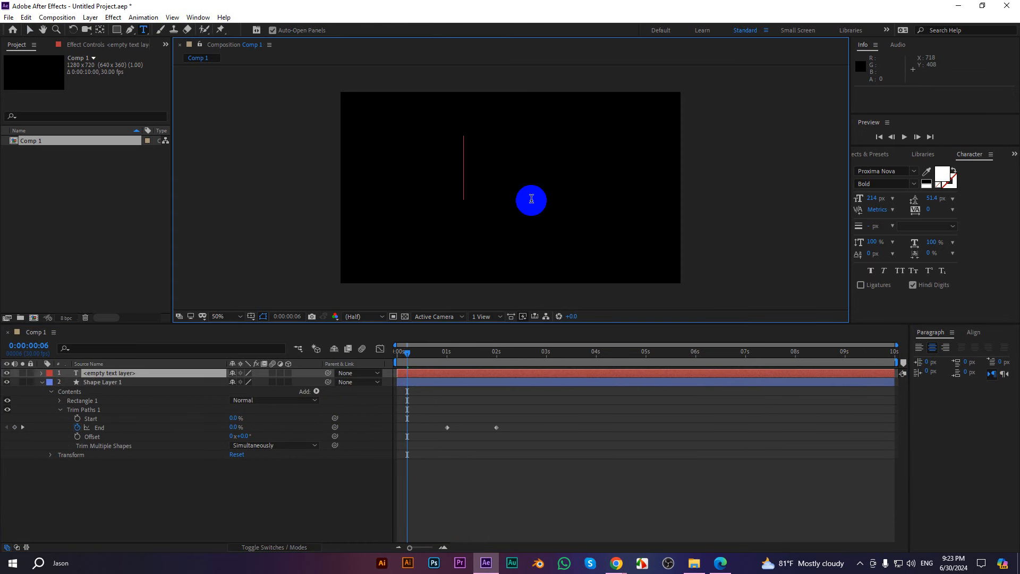
pyautogui.write('JASON')
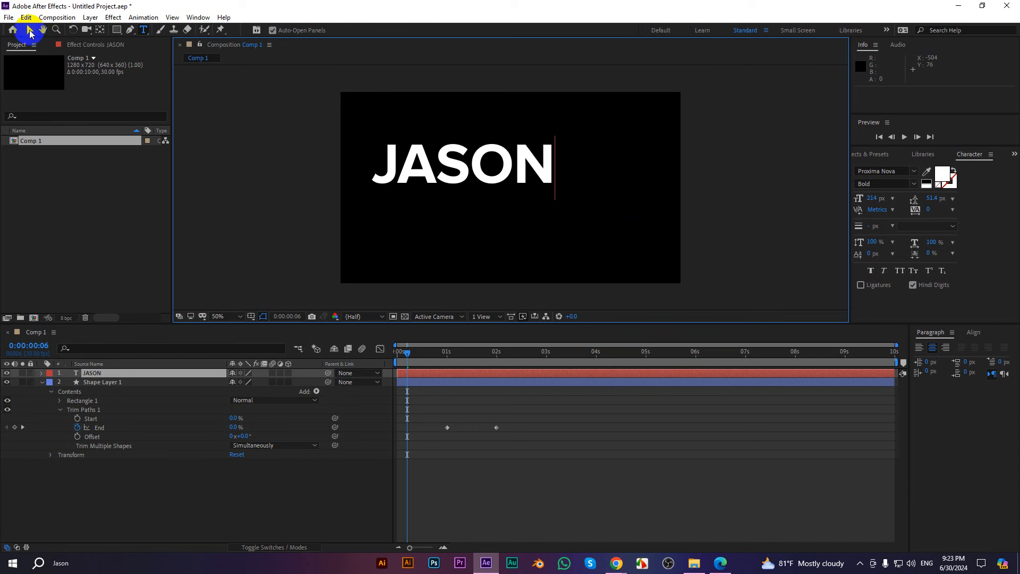
pyautogui.click(31, 33)
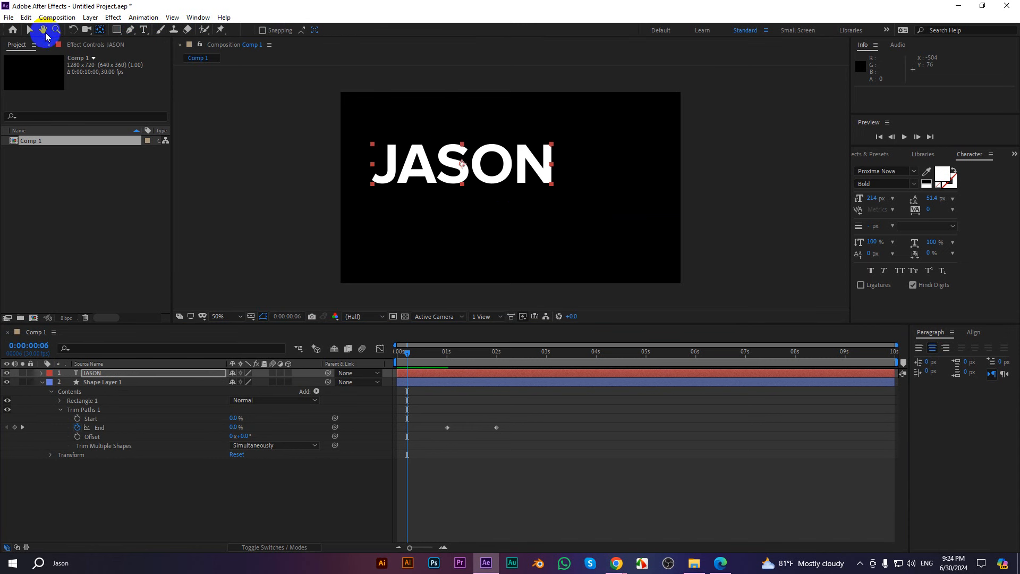
# At 2 seconds, move the name text about 202 px right and 88 px down to center it inside the rectangle
pyautogui.moveTo(400, 353); pyautogui.dragTo(495, 365)
pyautogui.click(489, 167)
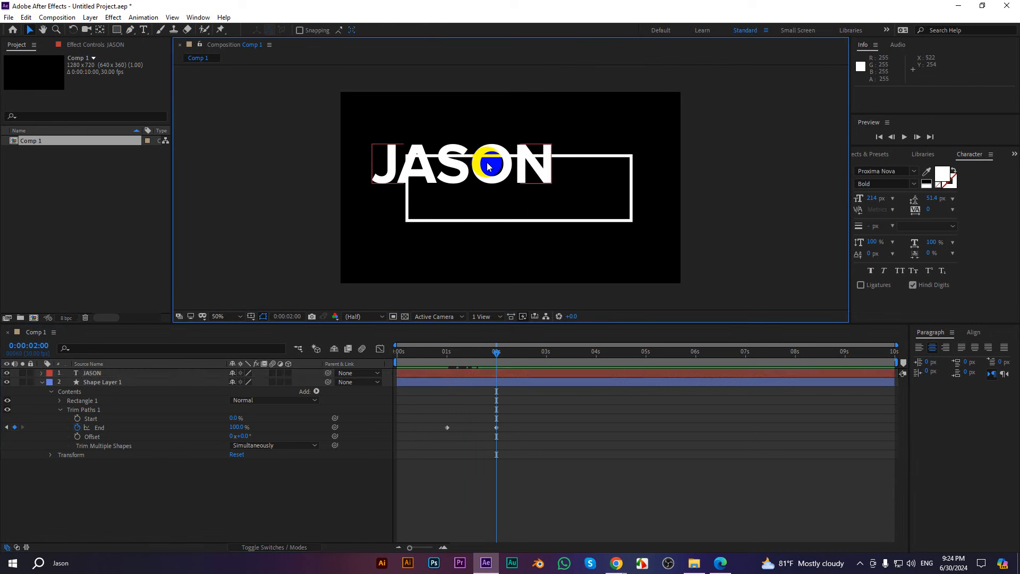
pyautogui.moveTo(489, 167); pyautogui.dragTo(541, 187)
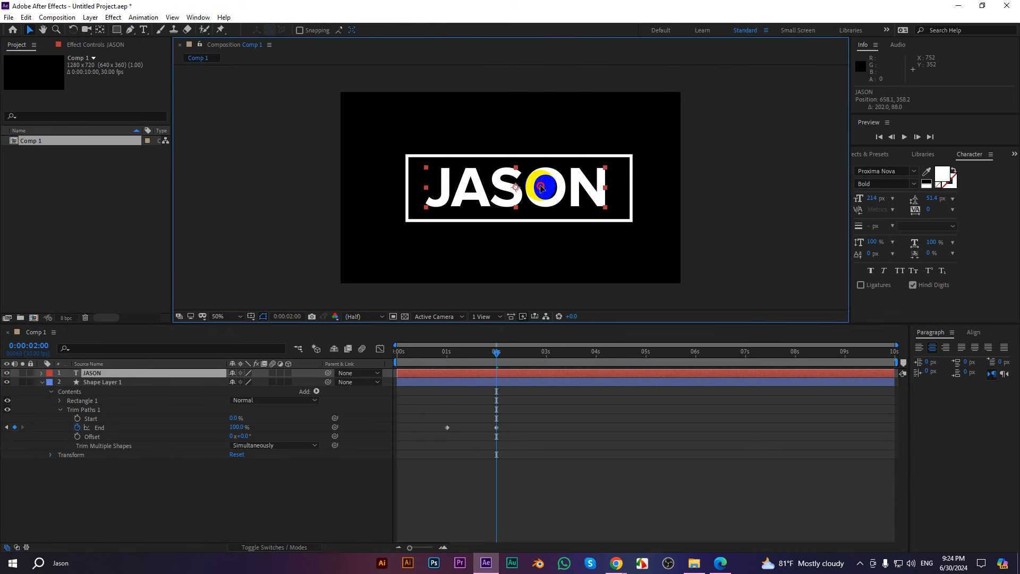
# Search the effects and presets for "bullet train" and apply the first Bullet Train text preset to the name at 2 seconds
pyautogui.click(1014, 156)
pyautogui.click(967, 163)
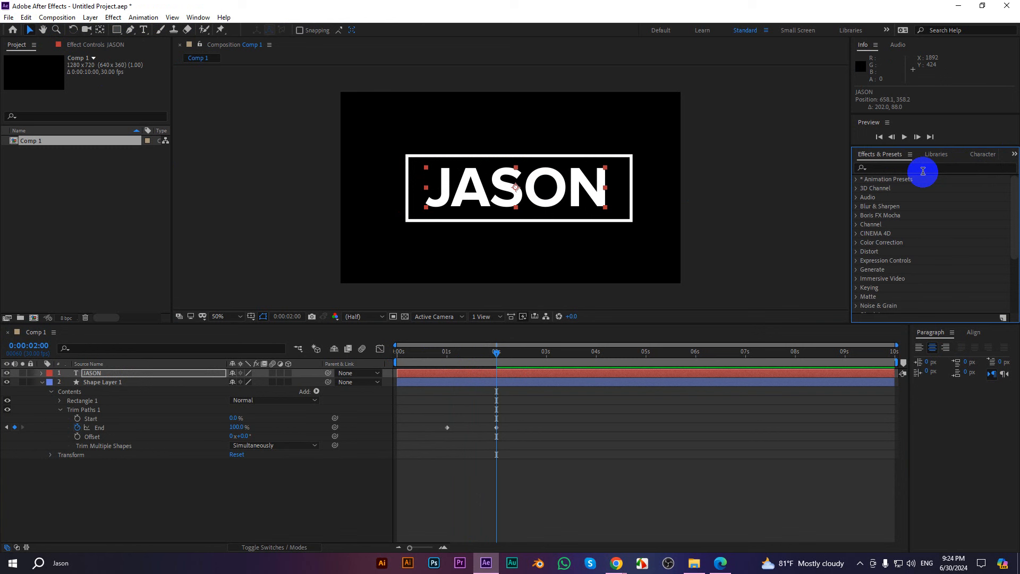
pyautogui.click(893, 166)
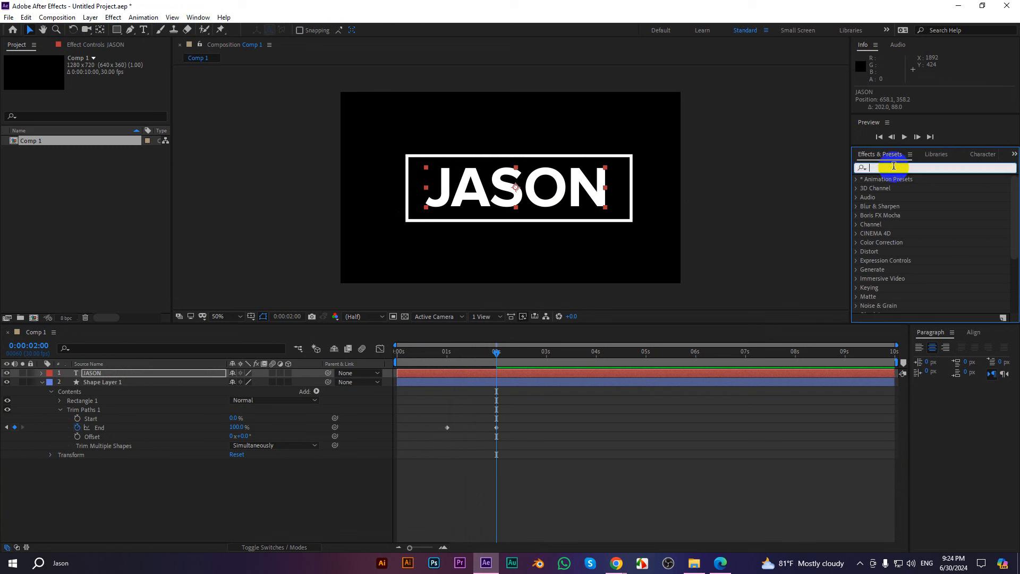
pyautogui.write('bullet train')
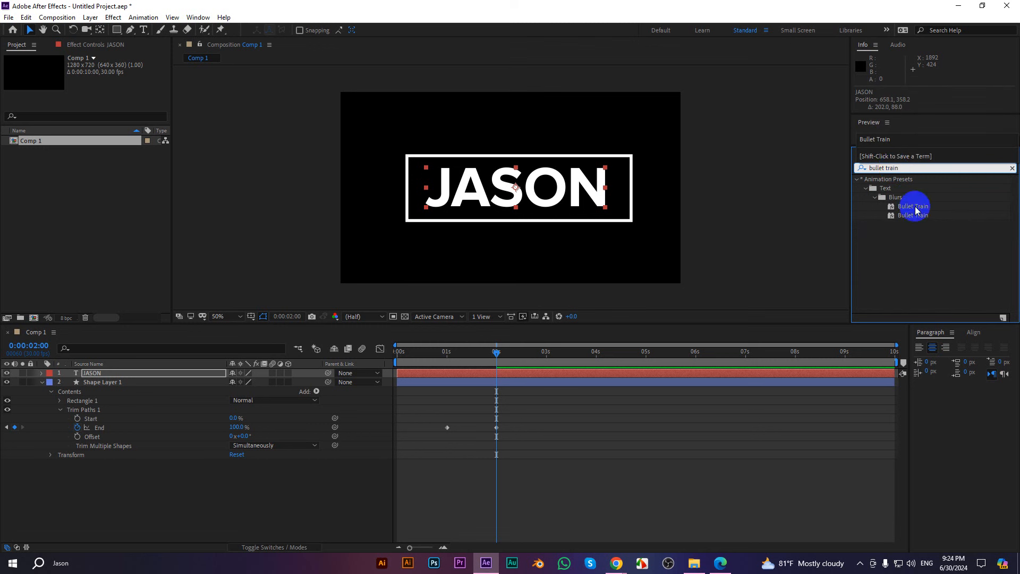
pyautogui.moveTo(916, 211); pyautogui.dragTo(523, 202)
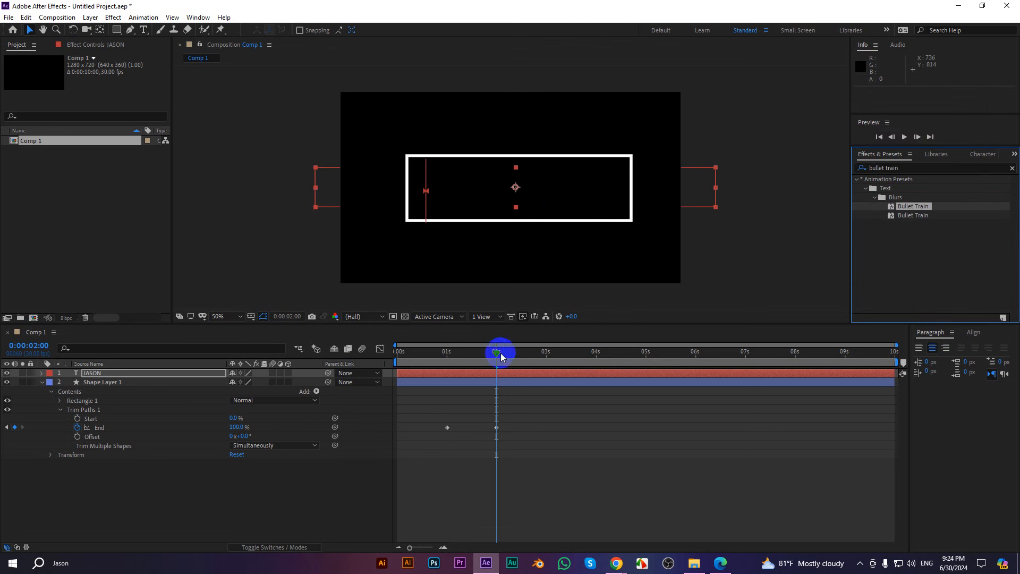
# Shift the name's two Range Selector Offset keyframes earlier so the first sits at 0:00:00:11, and preview the timing
pyautogui.moveTo(501, 356); pyautogui.dragTo(414, 364)
pyautogui.press('u')
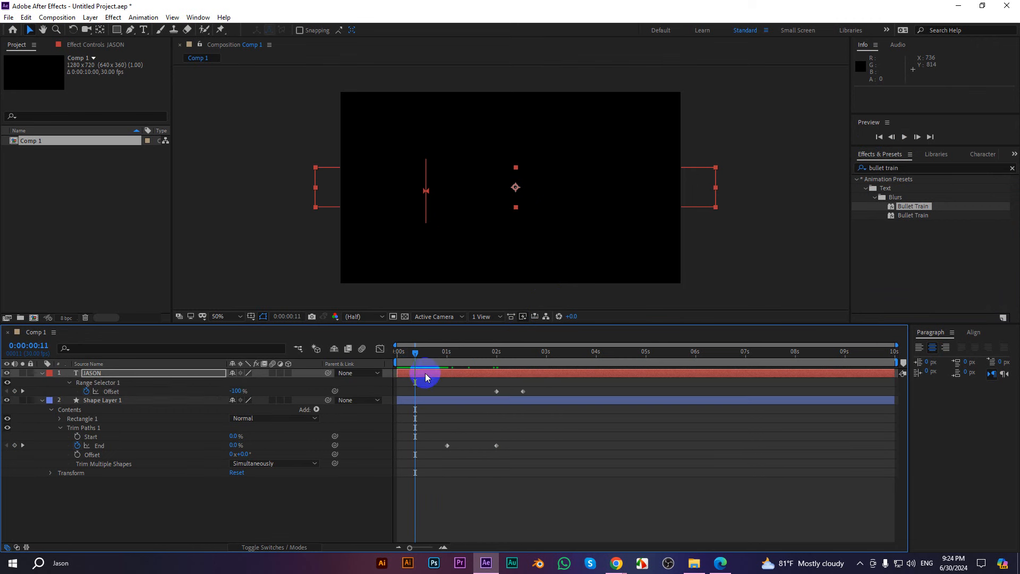
pyautogui.moveTo(473, 384); pyautogui.dragTo(445, 397)
pyautogui.press('space')
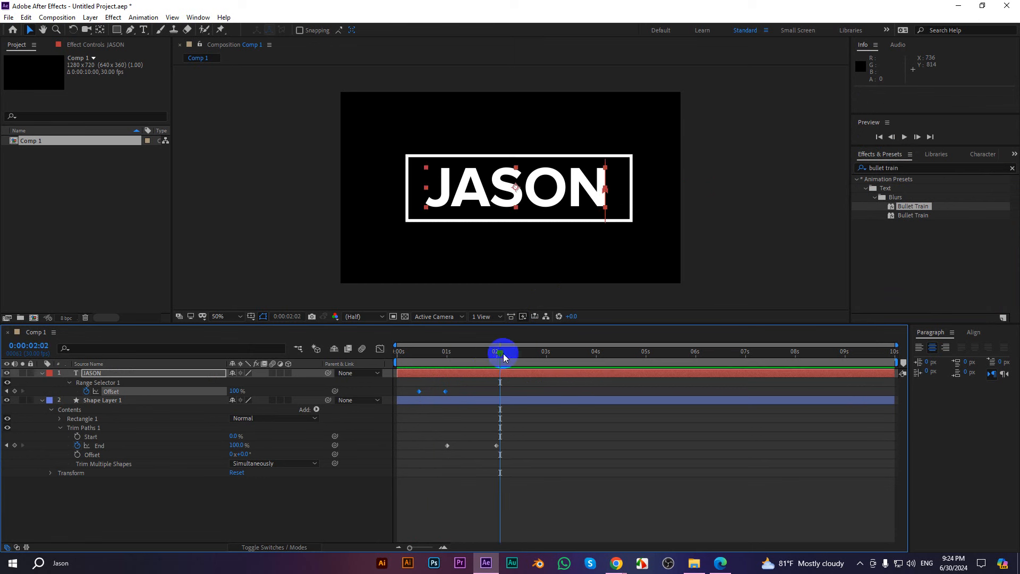
pyautogui.moveTo(503, 353); pyautogui.dragTo(415, 354)
pyautogui.click(442, 391)
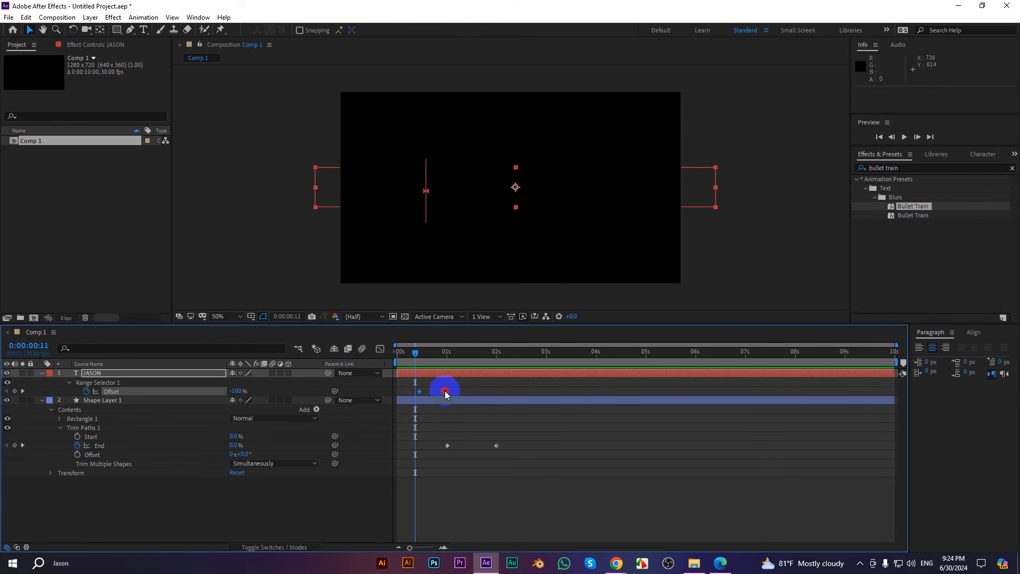
pyautogui.press('space')
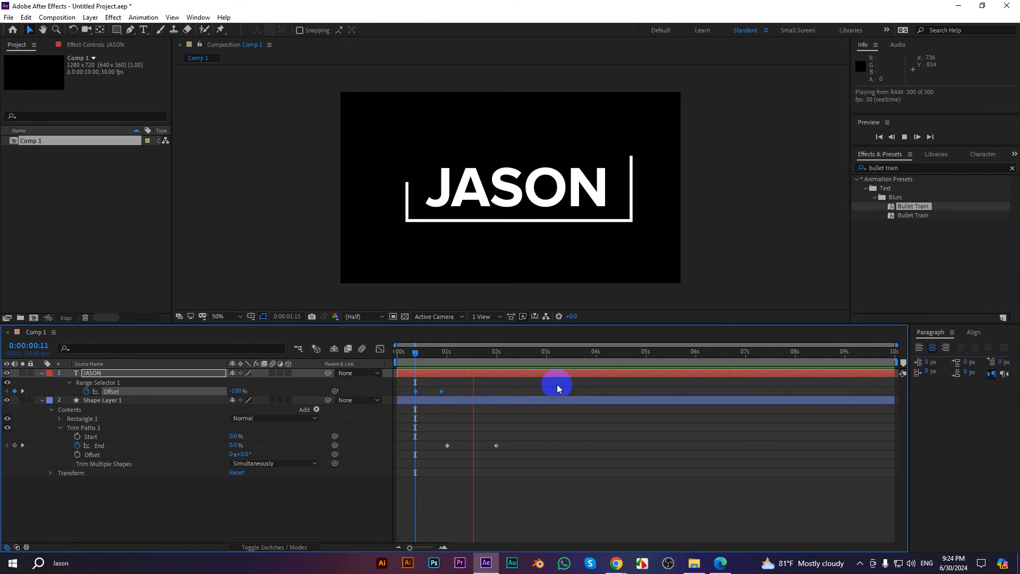
pyautogui.press('space')
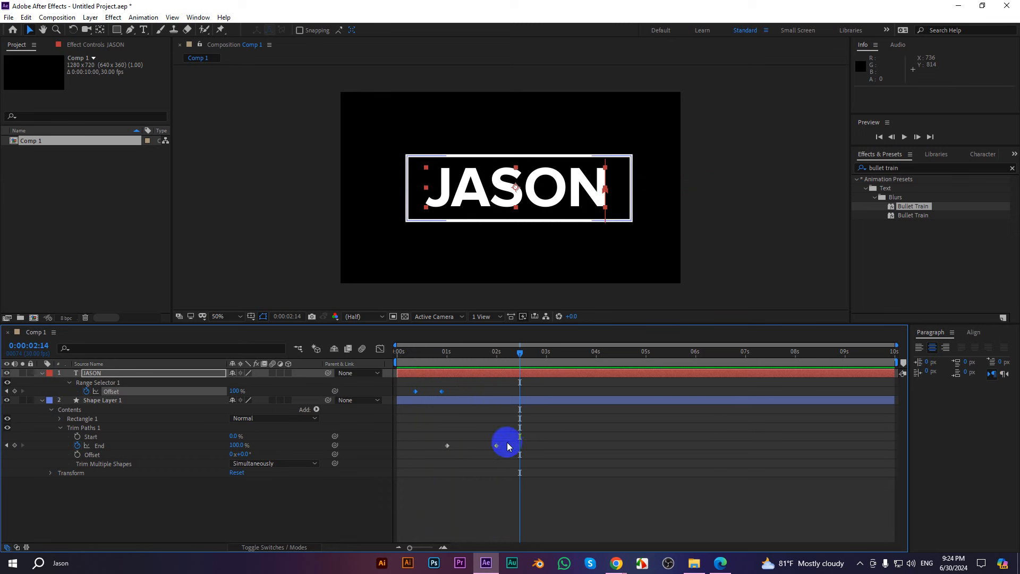
# Apply Easy Ease to all Offset and End keyframes, and reshape the rectangle's End speed graph to peak early and slow gradually
pyautogui.moveTo(507, 469)
pyautogui.mouseDown()
pyautogui.moveTo(426, 387)
pyautogui.moveTo(406, 384)
pyautogui.mouseUp()
pyautogui.press('F9')
pyautogui.moveTo(519, 468); pyautogui.dragTo(440, 434)
pyautogui.click(380, 350)
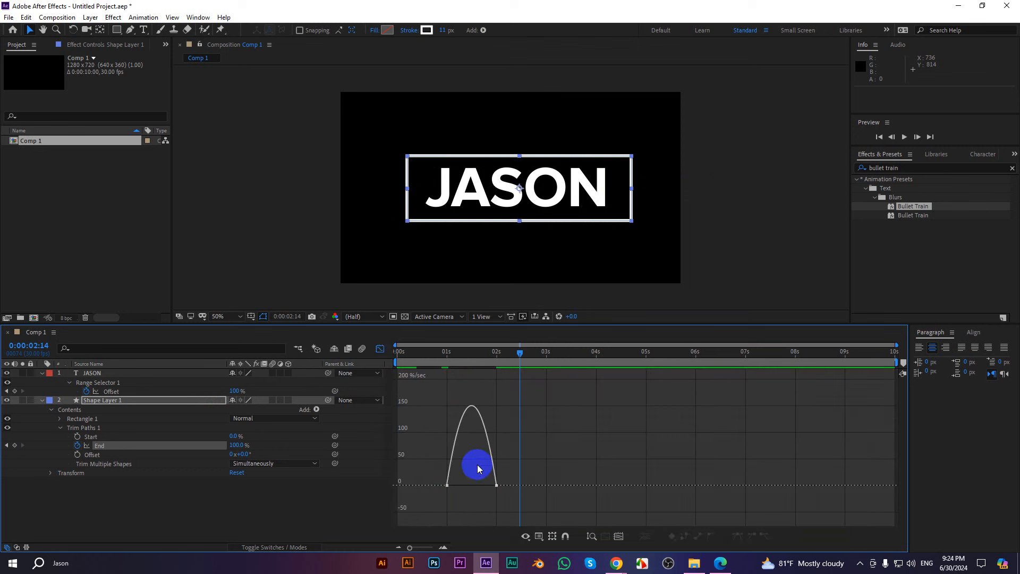
pyautogui.moveTo(431, 477); pyautogui.dragTo(474, 485)
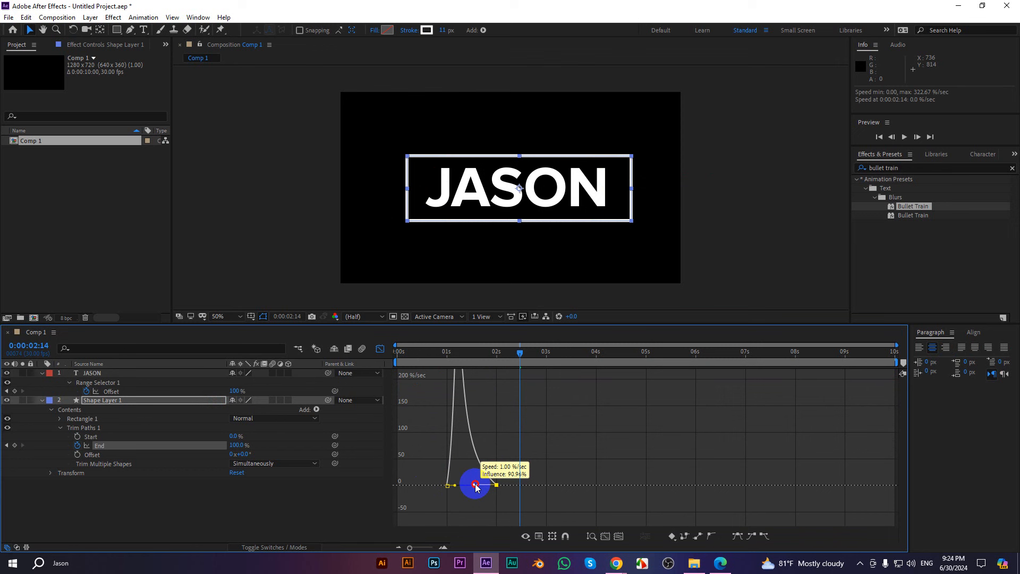
pyautogui.moveTo(522, 351); pyautogui.dragTo(435, 353)
pyautogui.press('space')
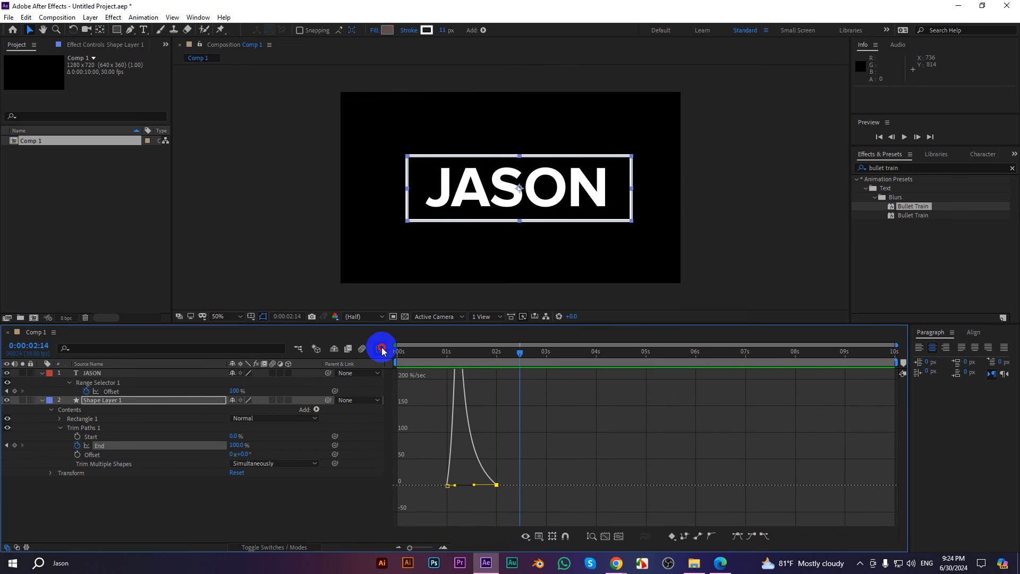
pyautogui.click(380, 348)
# Play the eased name and rectangle animation from the start of the composition with nothing selected
pyautogui.moveTo(518, 354); pyautogui.dragTo(372, 351)
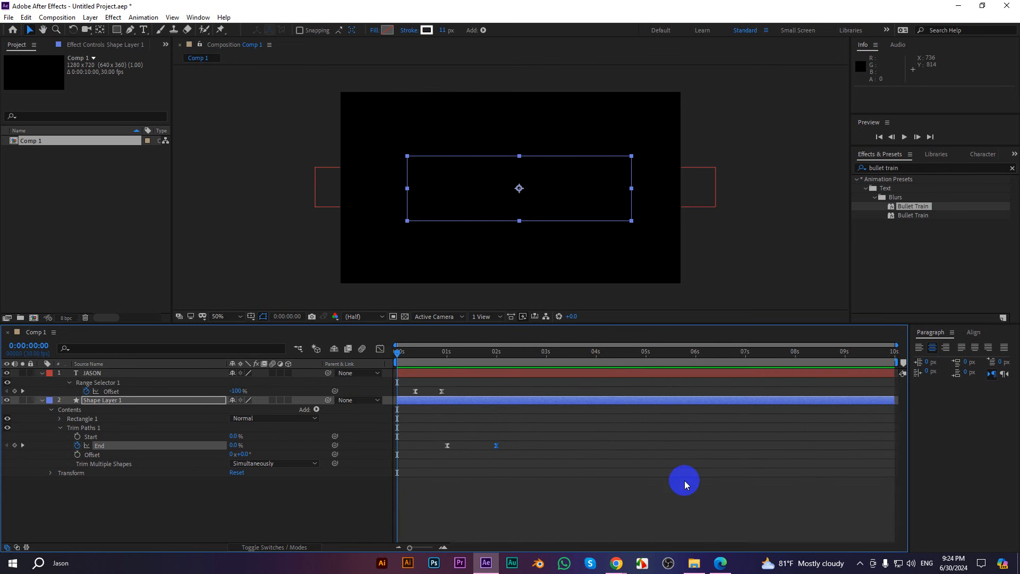
pyautogui.press('space')
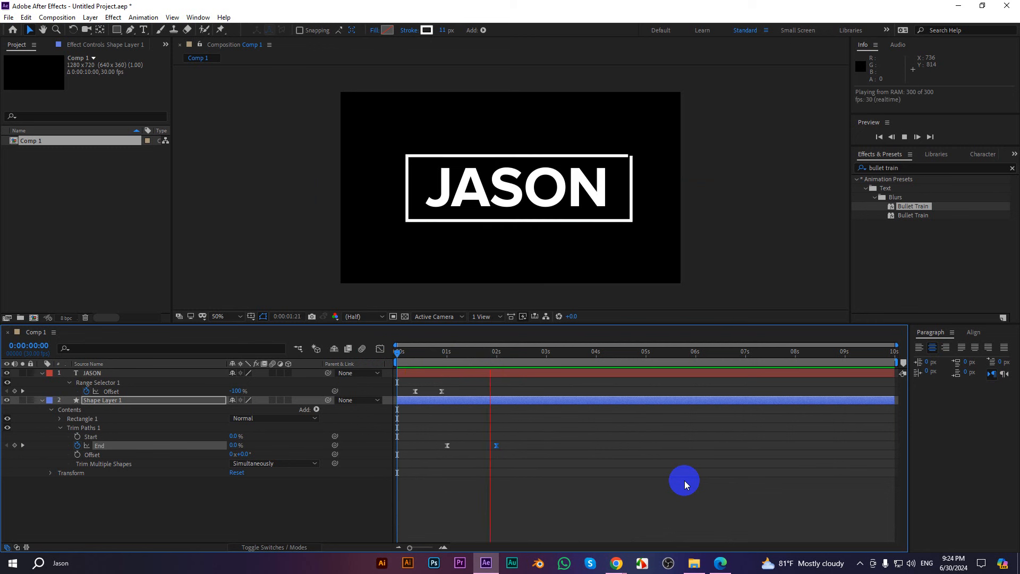
pyautogui.press('space')
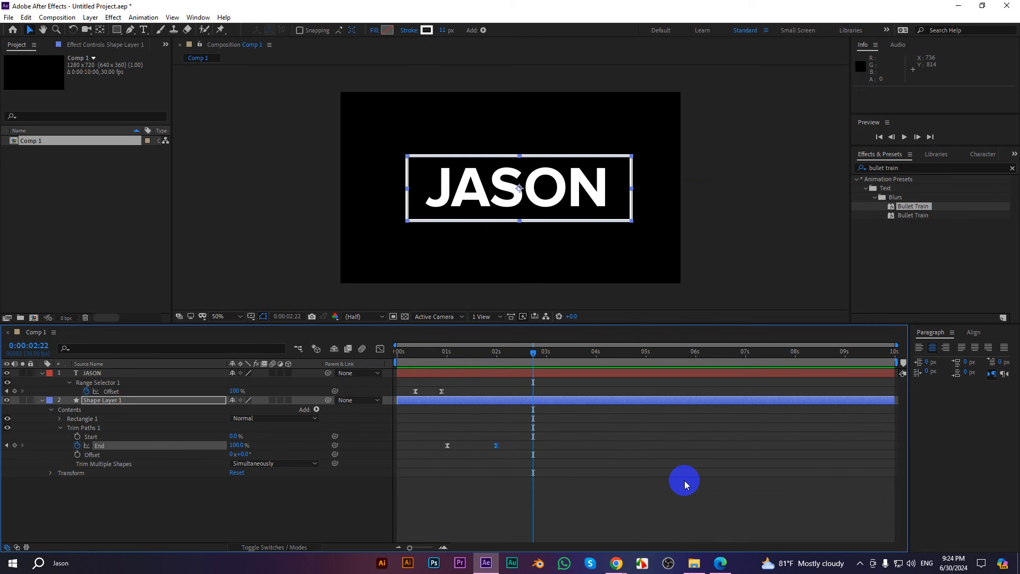
pyautogui.moveTo(534, 351); pyautogui.dragTo(367, 348)
pyautogui.click(553, 524)
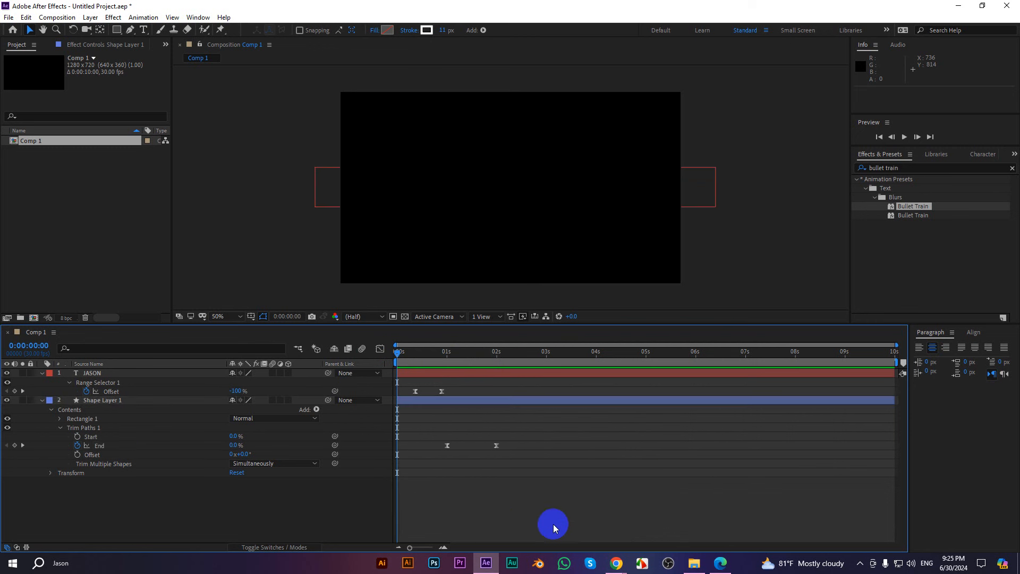
pyautogui.press('space')
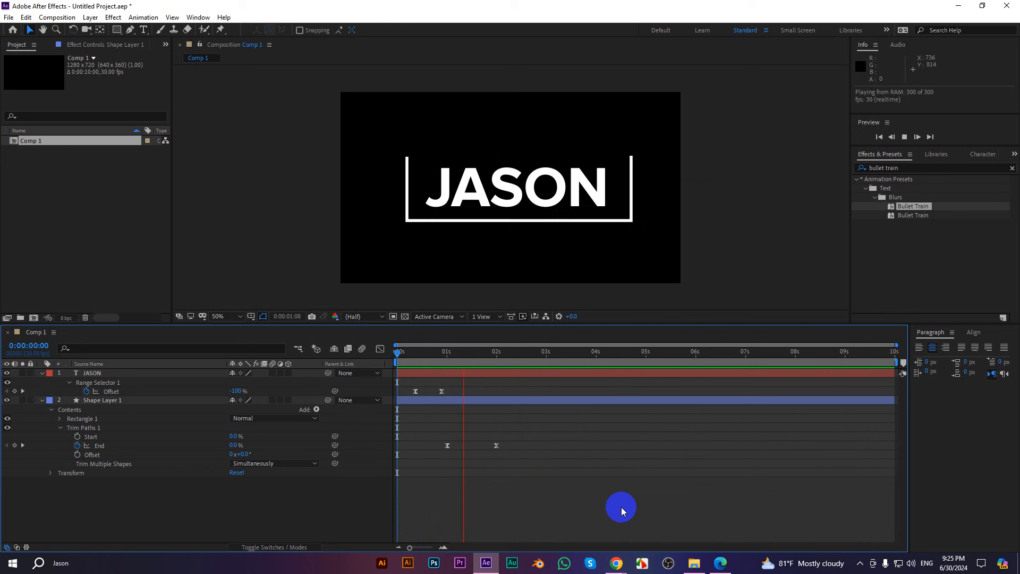
pyautogui.press('space')
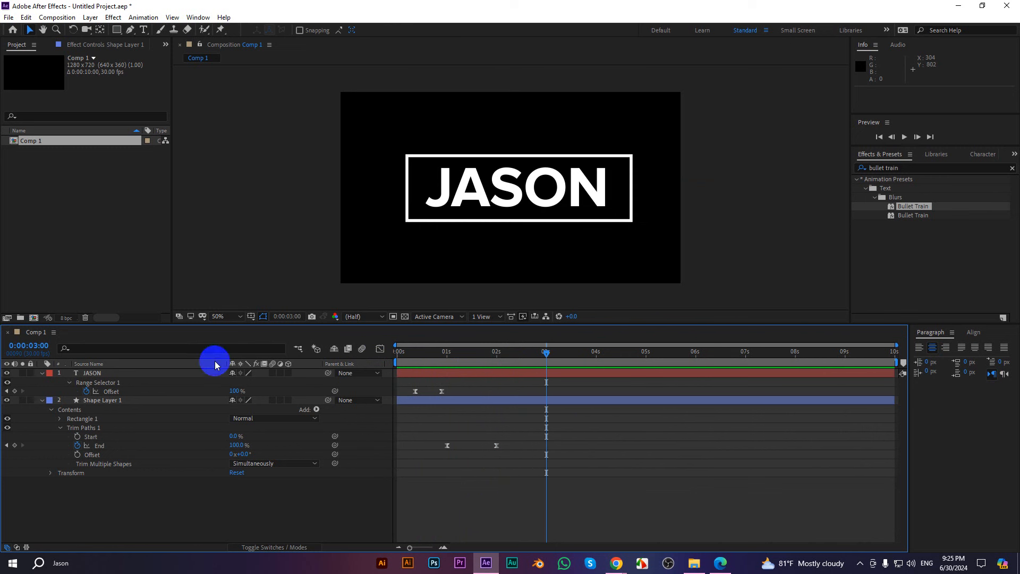
# Set the stroke width of the rectangle on Shape Layer 1 to 20 px
pyautogui.click(128, 378)
pyautogui.click(113, 400)
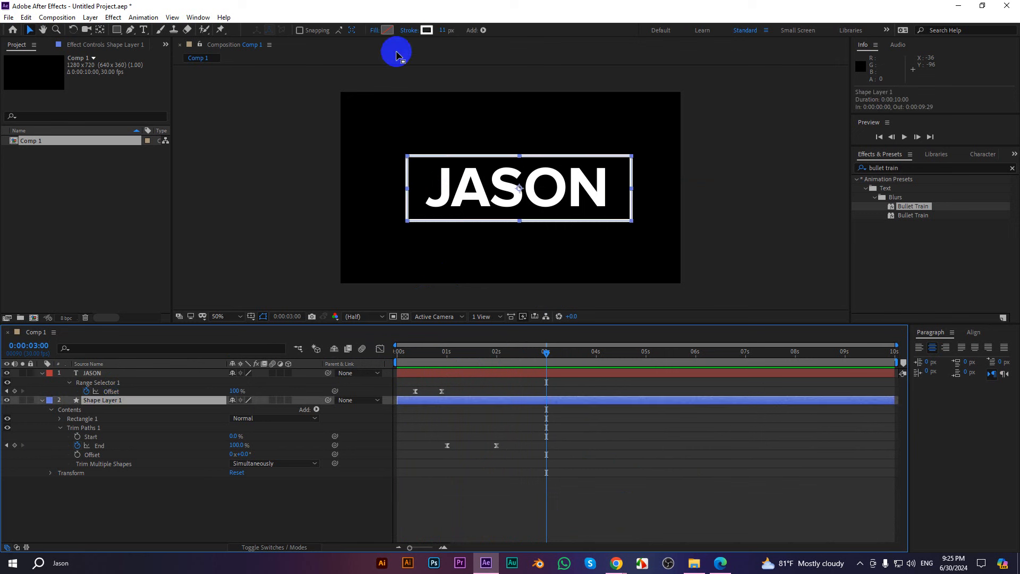
pyautogui.moveTo(441, 32); pyautogui.dragTo(447, 30)
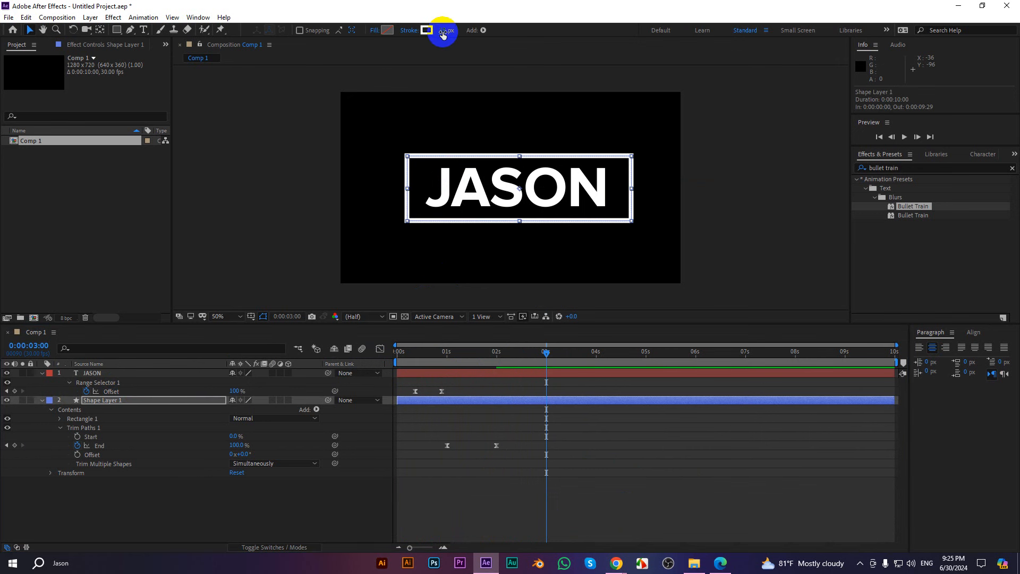
pyautogui.click(445, 30)
pyautogui.write('20')
pyautogui.press('Return')
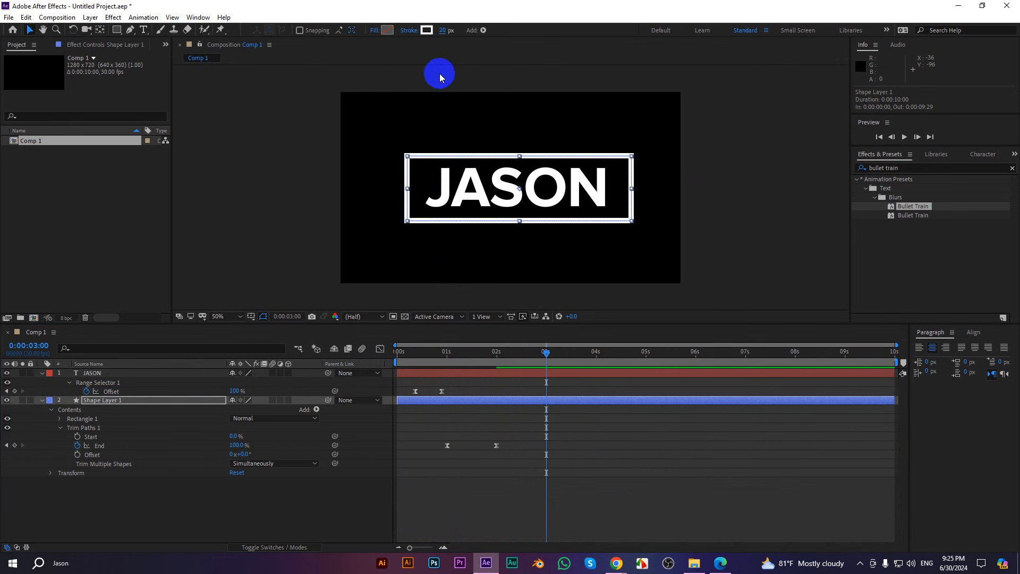
# Collapse the name text layer and Shape Layer 1, and pre-compose both together
pyautogui.click(42, 399)
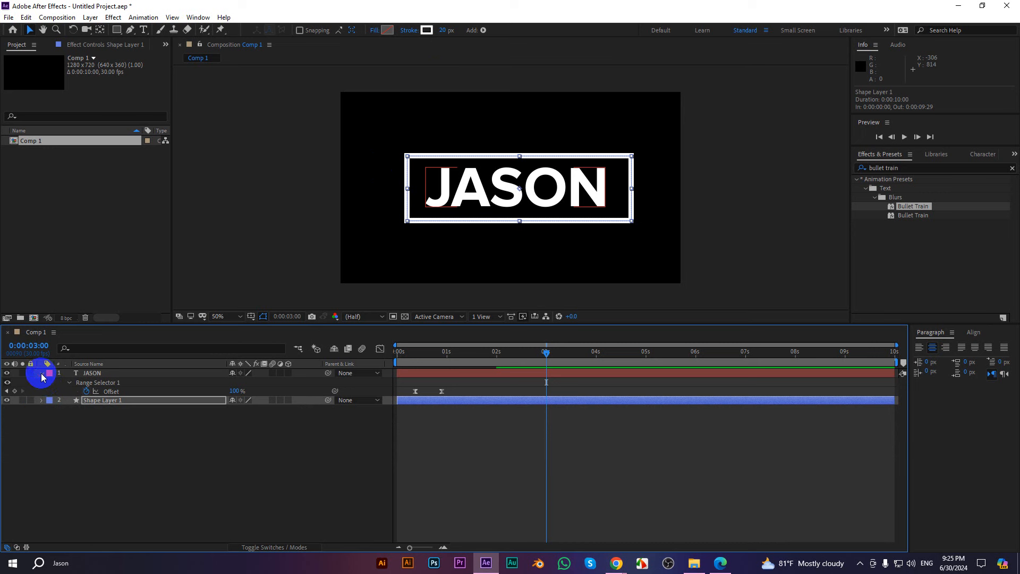
pyautogui.click(42, 373)
pyautogui.moveTo(122, 407); pyautogui.dragTo(103, 373)
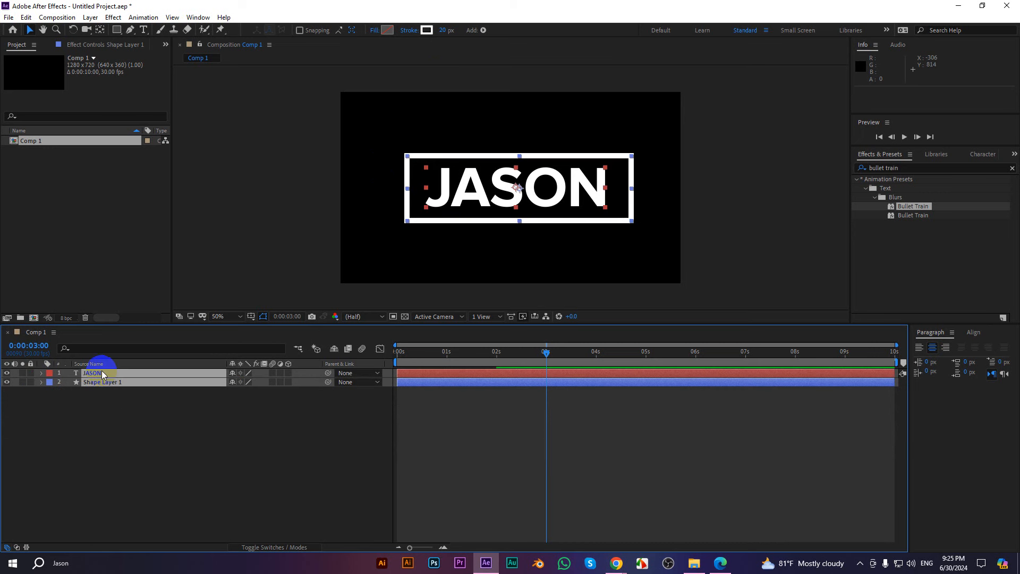
pyautogui.rightClick(102, 373)
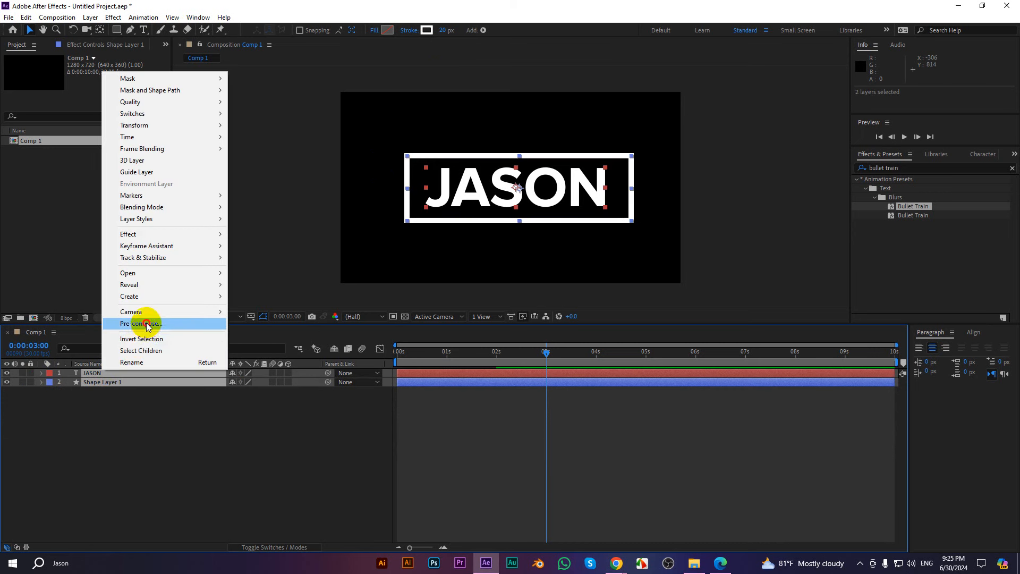
pyautogui.click(130, 321)
pyautogui.click(379, 324)
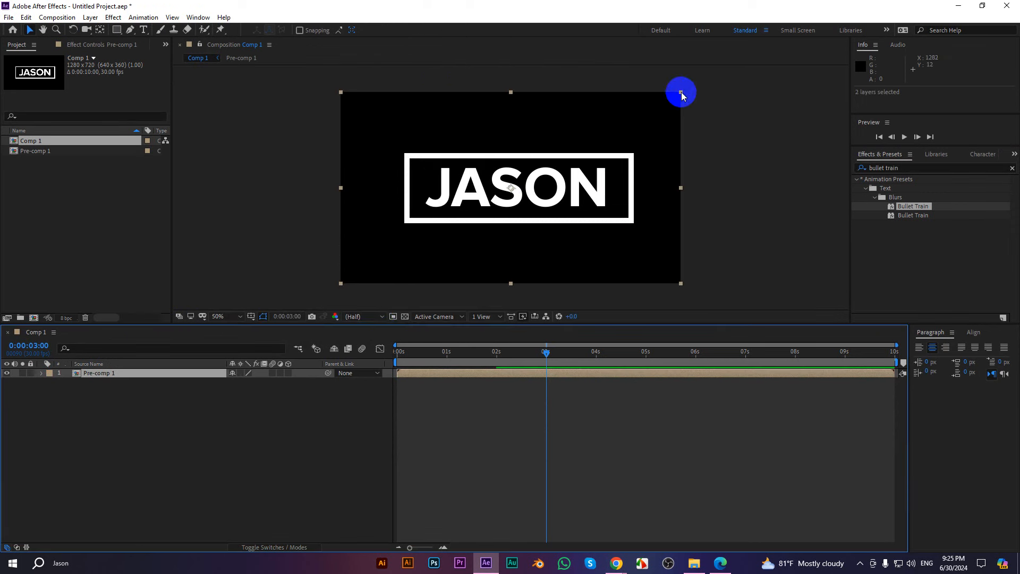
# Scale the pre-composed title to about 37% and place it in the frame's lower-left corner at about 238, 600
pyautogui.moveTo(680, 92); pyautogui.dragTo(580, 152)
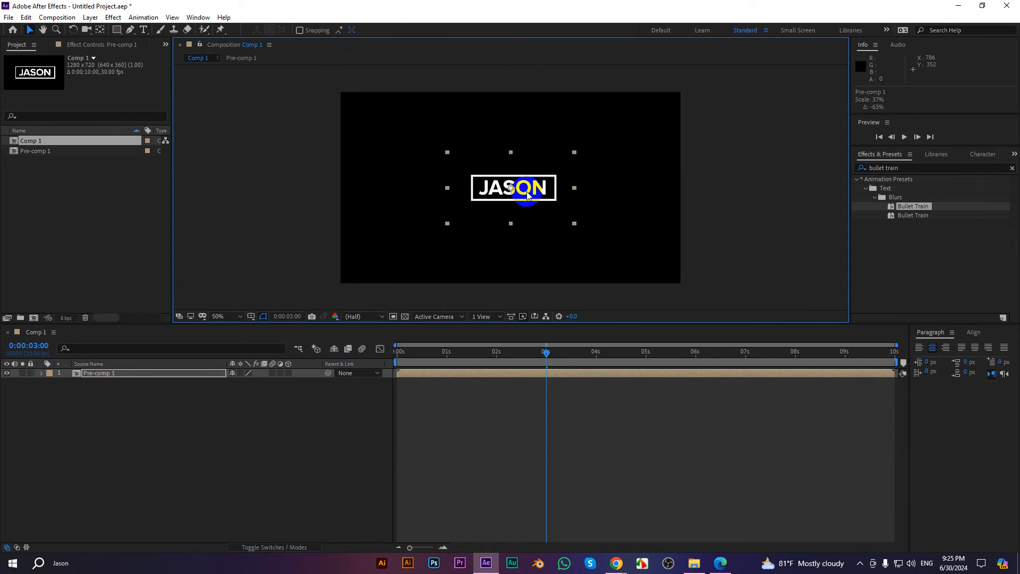
pyautogui.moveTo(524, 194); pyautogui.dragTo(427, 252)
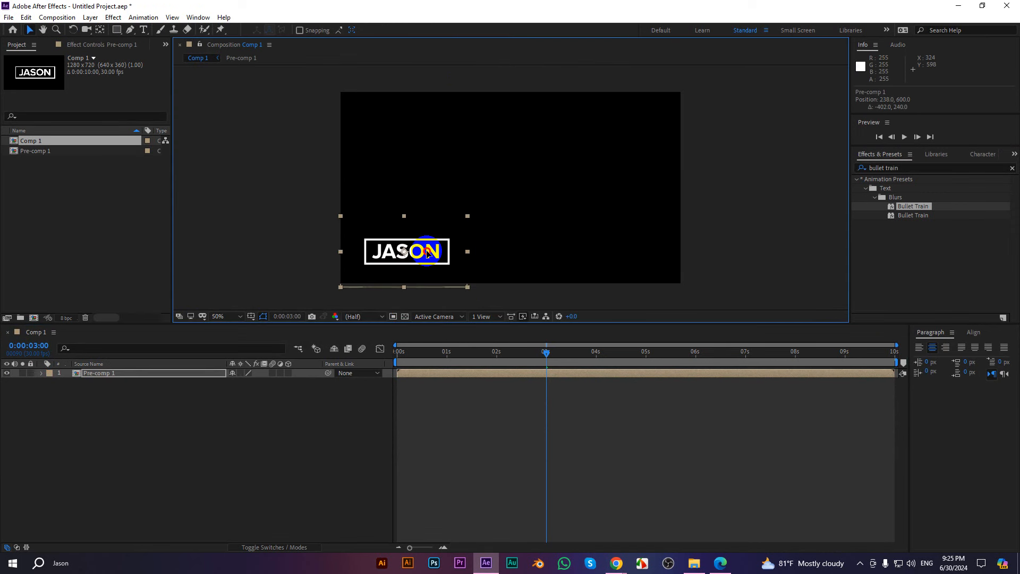
pyautogui.click(451, 437)
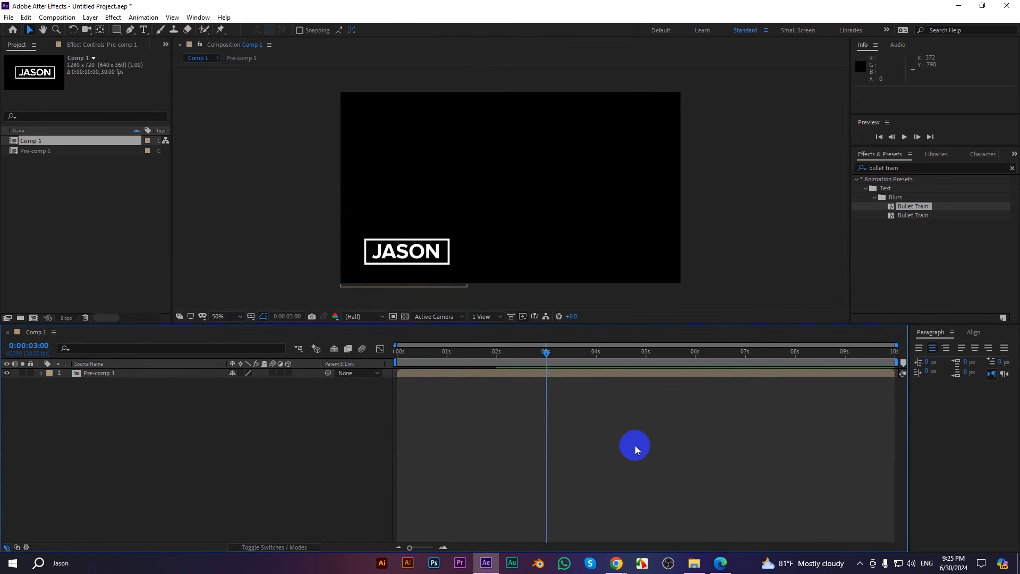
# Play the small corner title from the start of the composition
pyautogui.moveTo(553, 353); pyautogui.dragTo(353, 353)
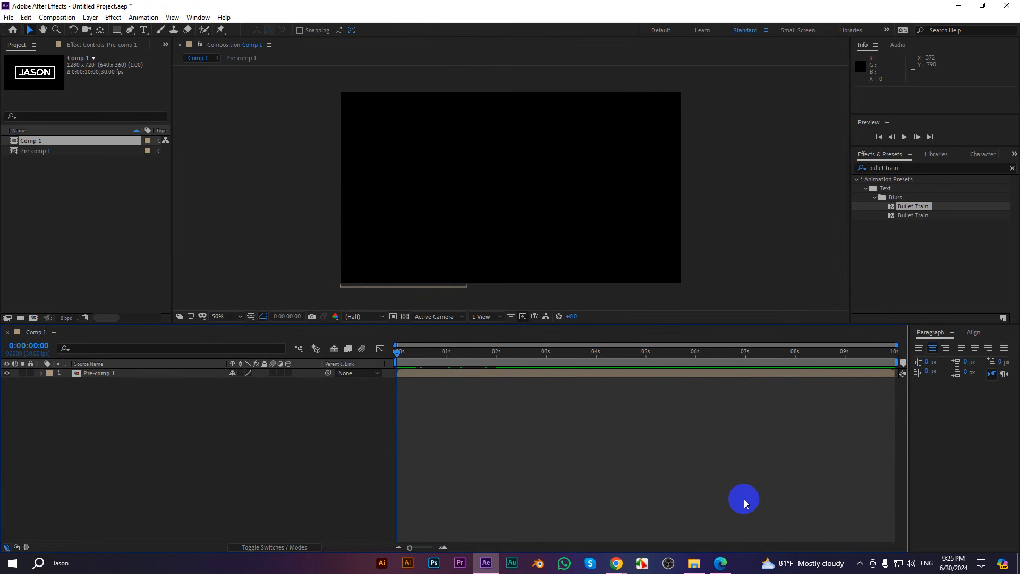
pyautogui.press('space')
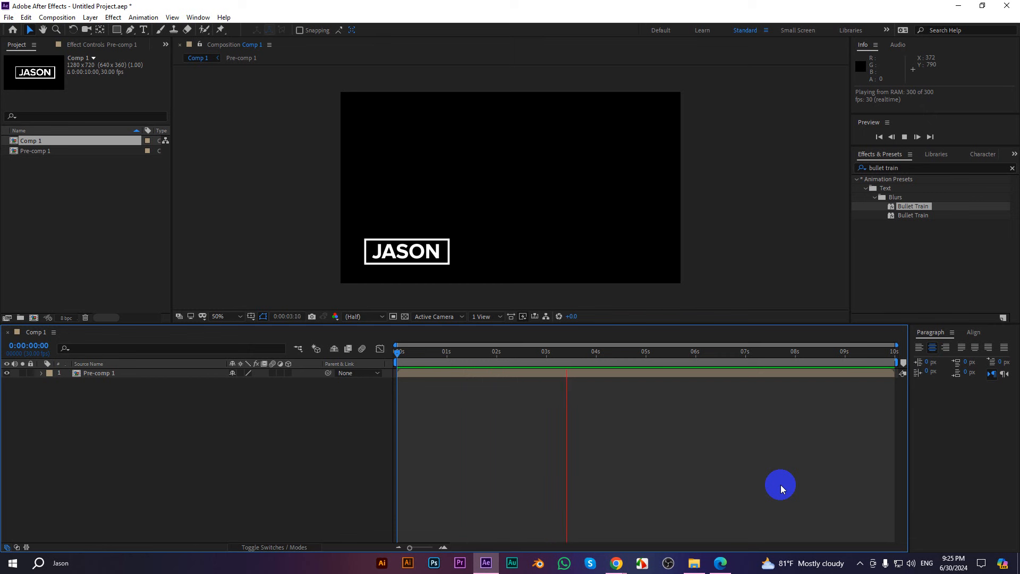
pyautogui.press('space')
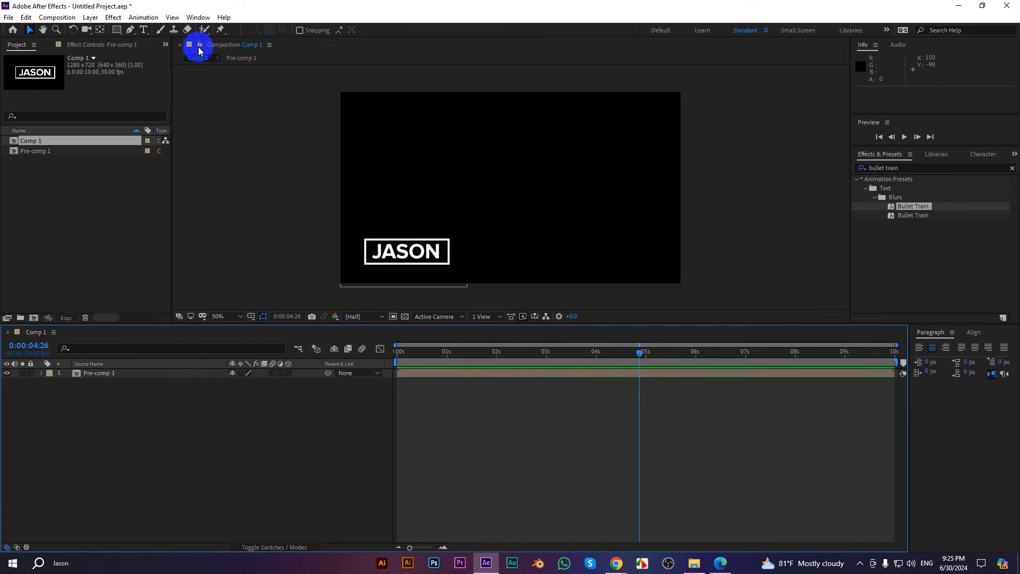
# Hide Pre-comp 1 and, at 0 seconds, draw a stroked circle about 128 px across, placed left of the composition's center
pyautogui.click(7, 374)
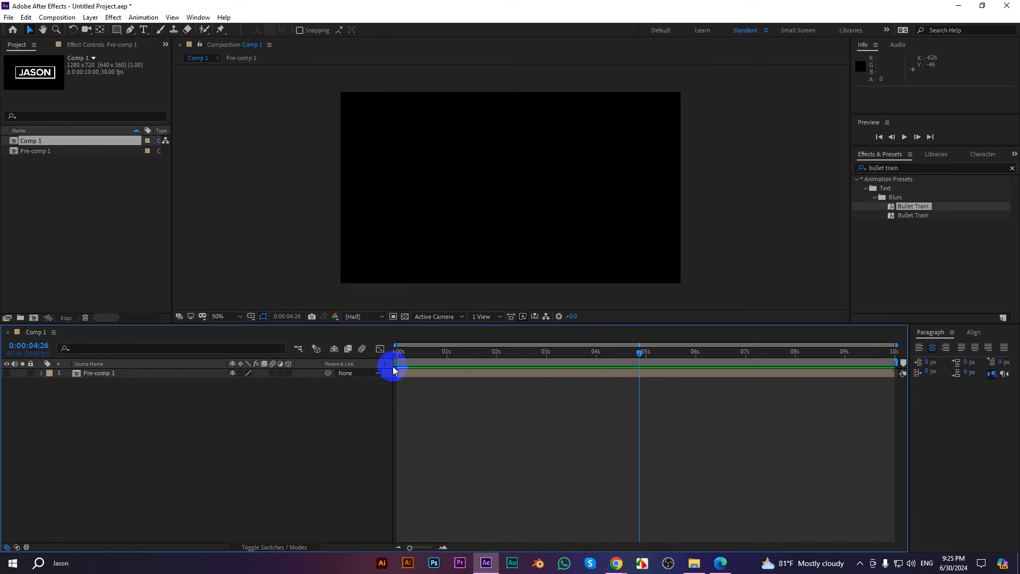
pyautogui.moveTo(647, 350); pyautogui.dragTo(380, 349)
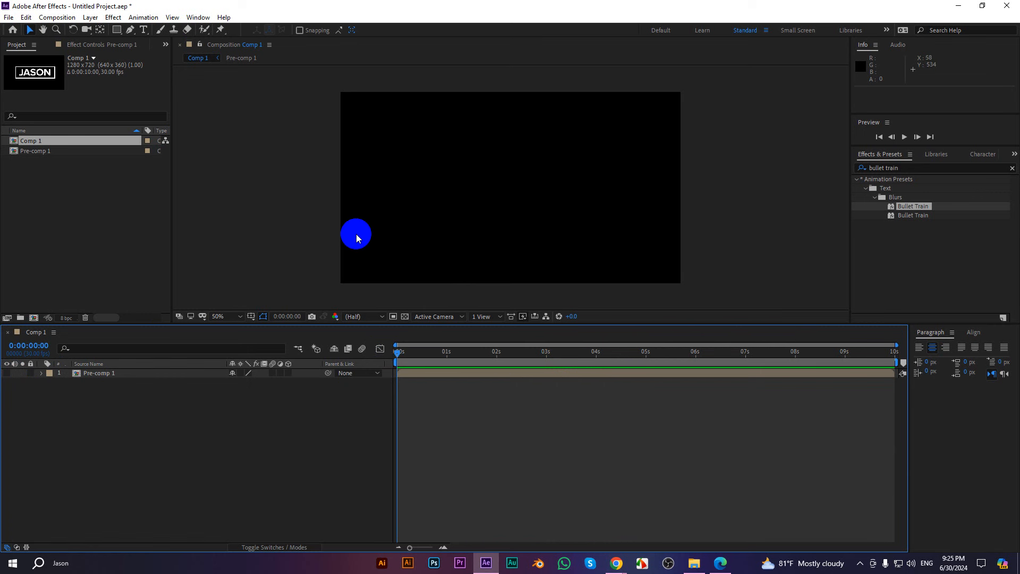
pyautogui.moveTo(119, 34); pyautogui.dragTo(152, 58)
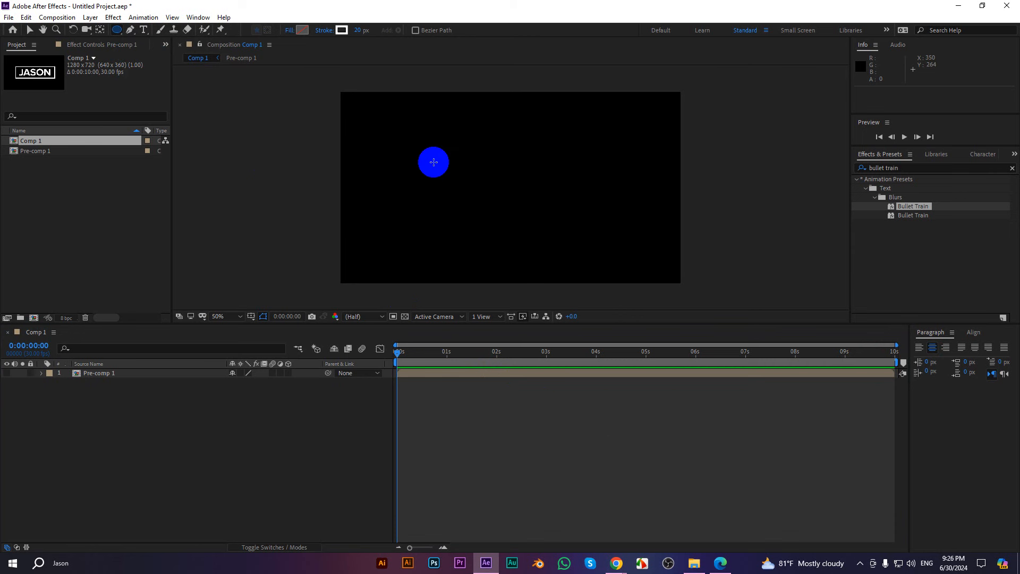
pyautogui.moveTo(434, 162); pyautogui.dragTo(461, 197)
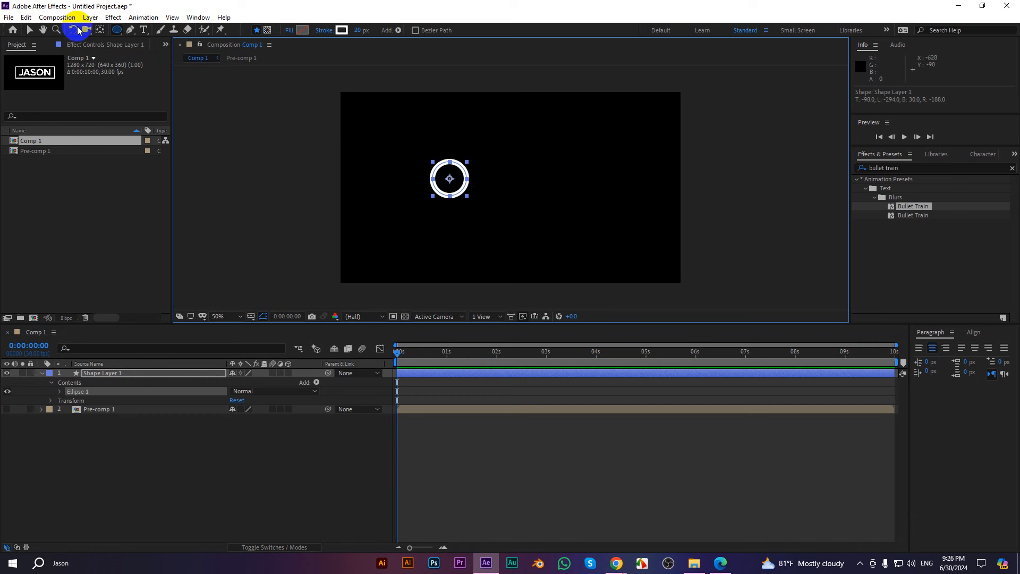
pyautogui.click(30, 30)
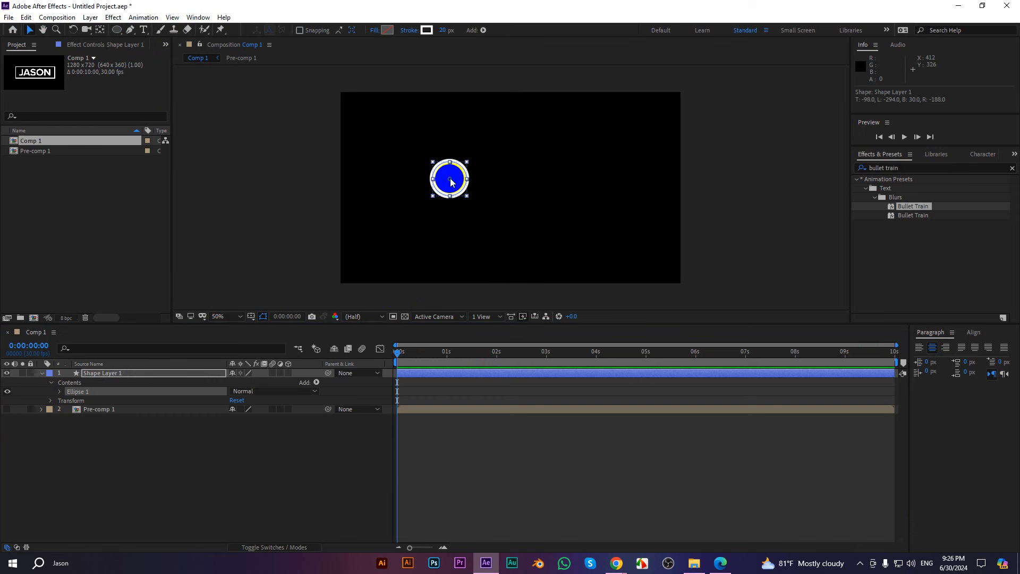
pyautogui.moveTo(449, 177); pyautogui.dragTo(416, 178)
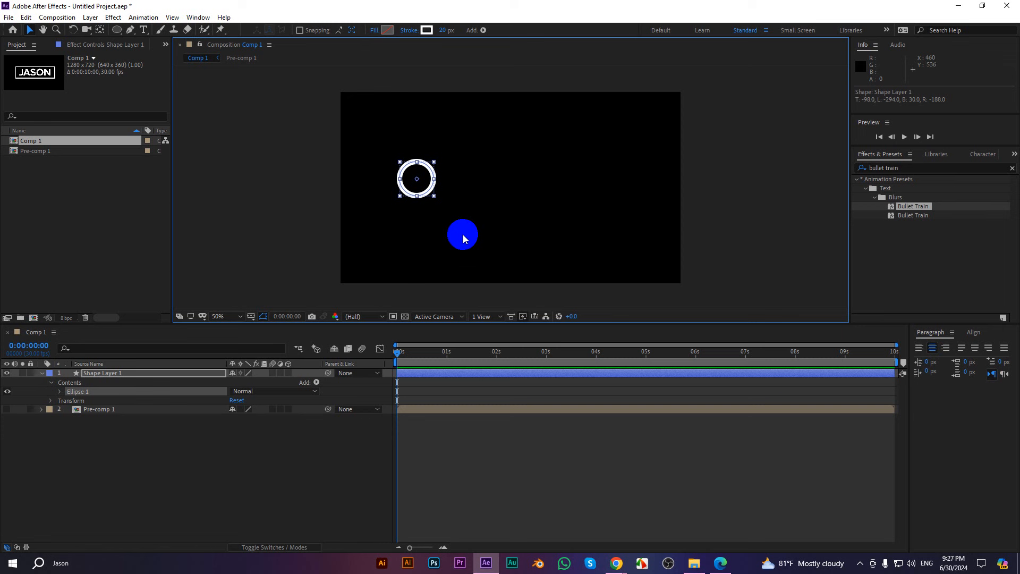
# Add a Repeater to the circle's Ellipse 1 group
pyautogui.click(316, 383)
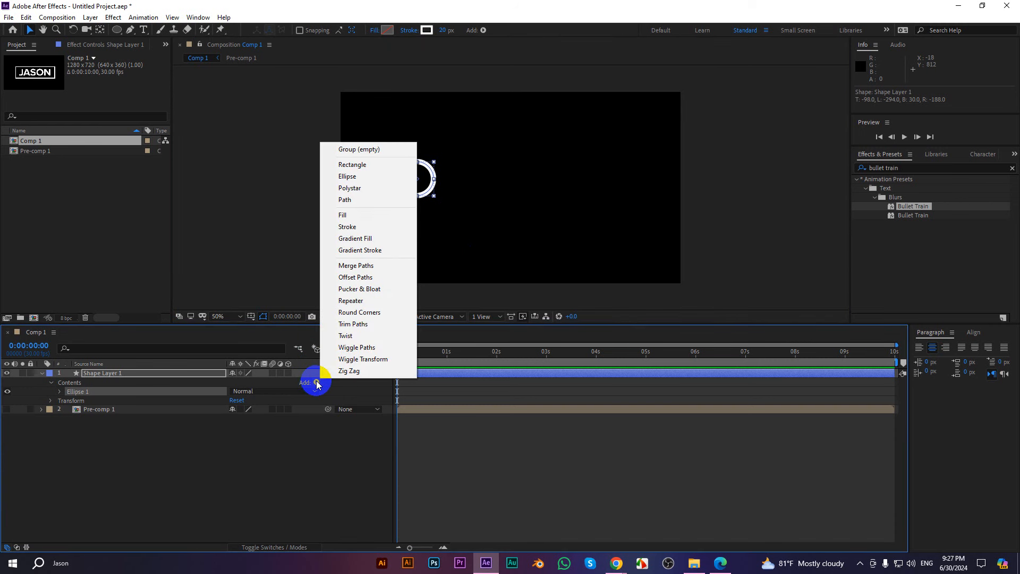
pyautogui.click(358, 300)
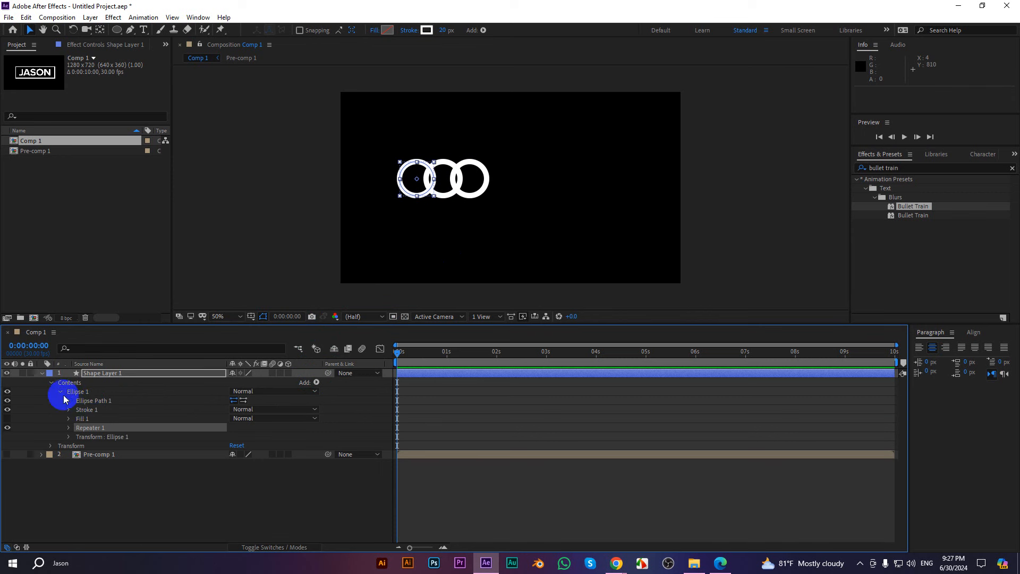
# Undo the added Repeater, add it to the circle's shape layer again, and expand its settings
pyautogui.hotkey('ctrl', 'z')
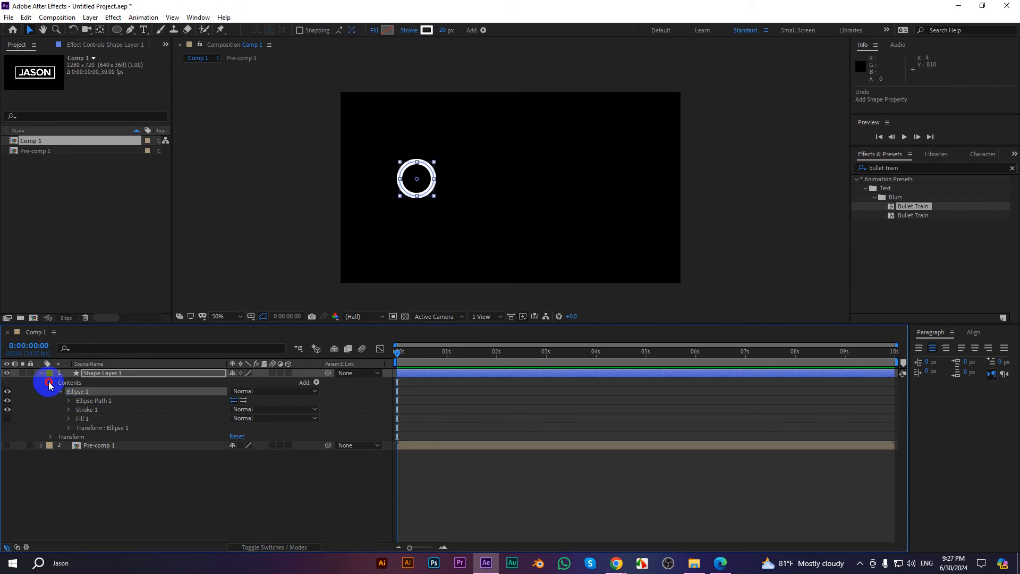
pyautogui.click(51, 383)
pyautogui.click(316, 382)
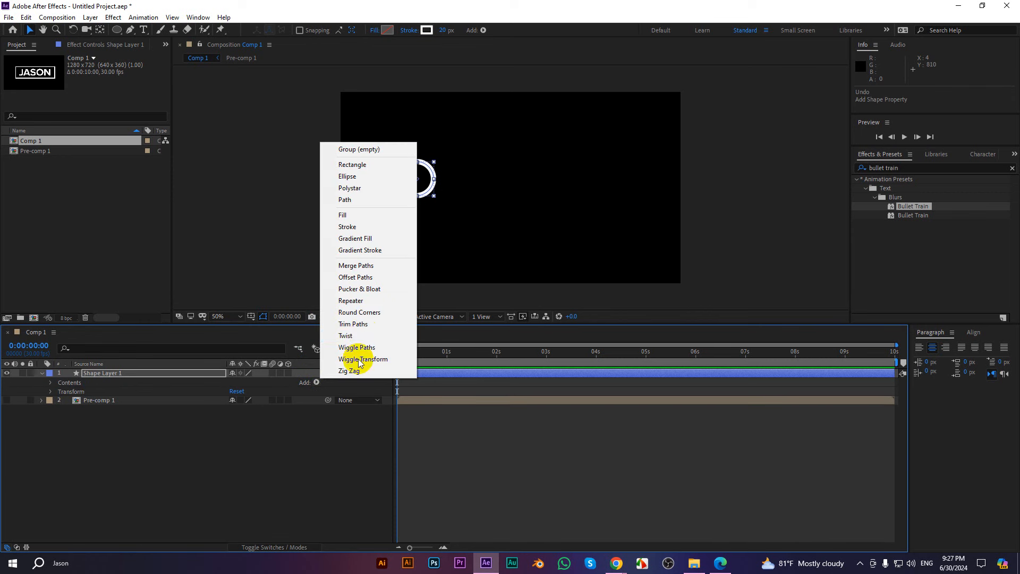
pyautogui.click(352, 301)
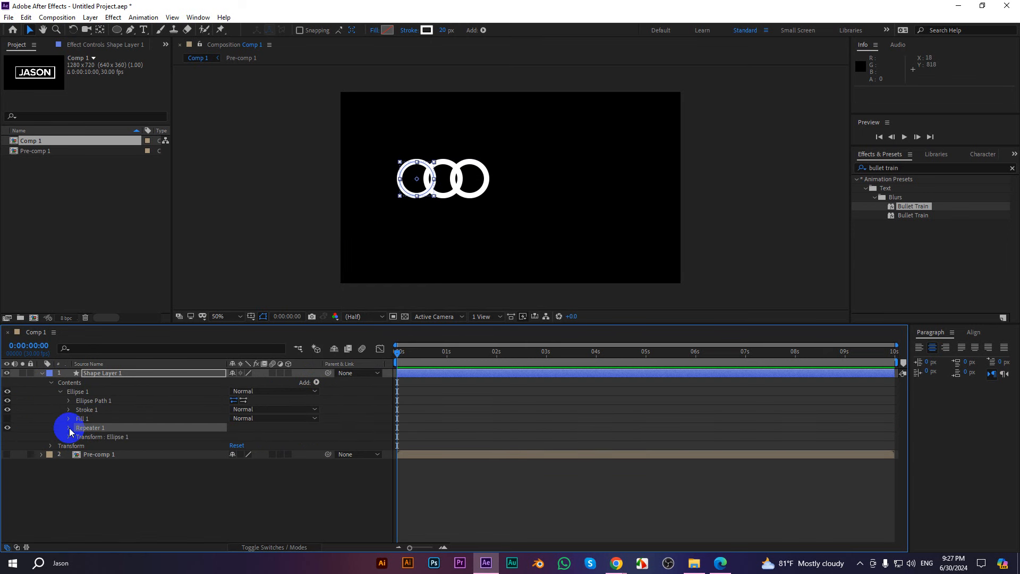
pyautogui.click(69, 428)
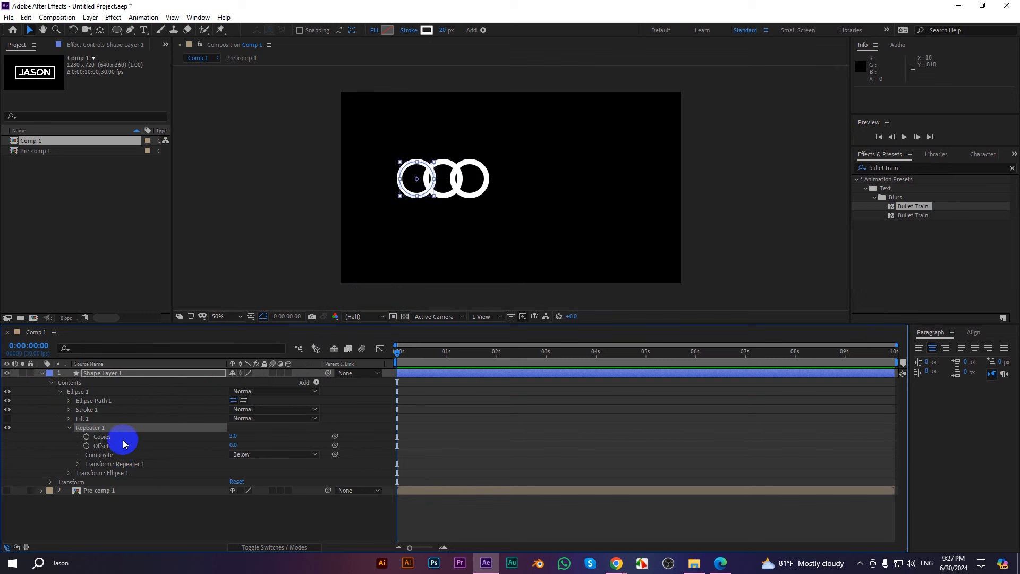
# Set the Repeater's Copies to 8, leaving Composite at Below
pyautogui.click(237, 457)
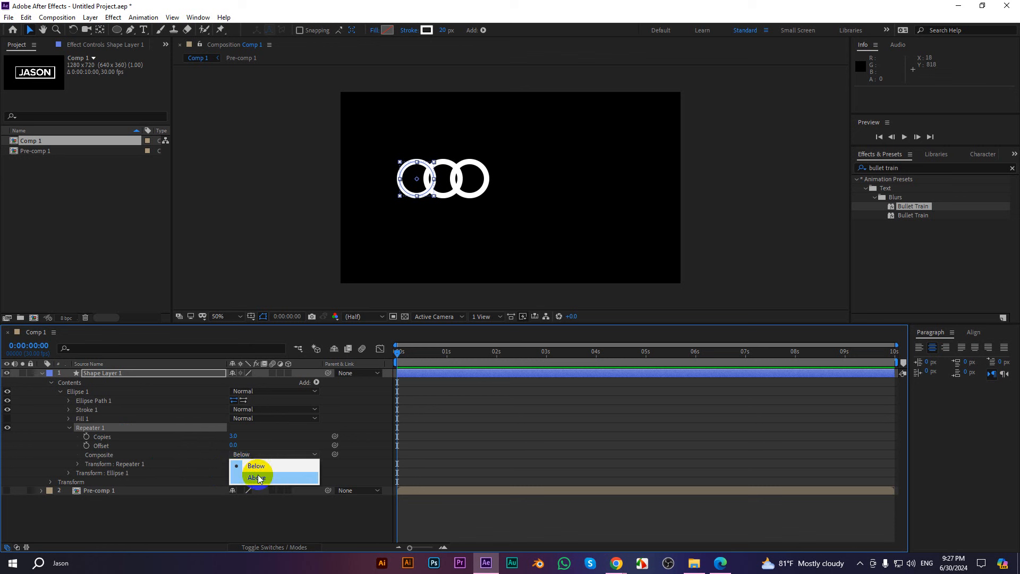
pyautogui.click(252, 437)
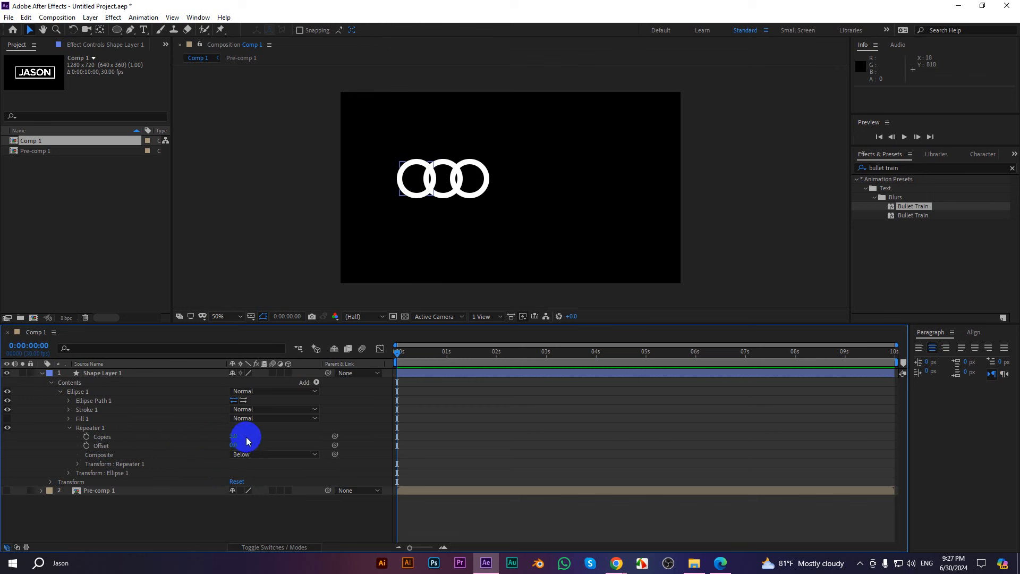
pyautogui.click(428, 171)
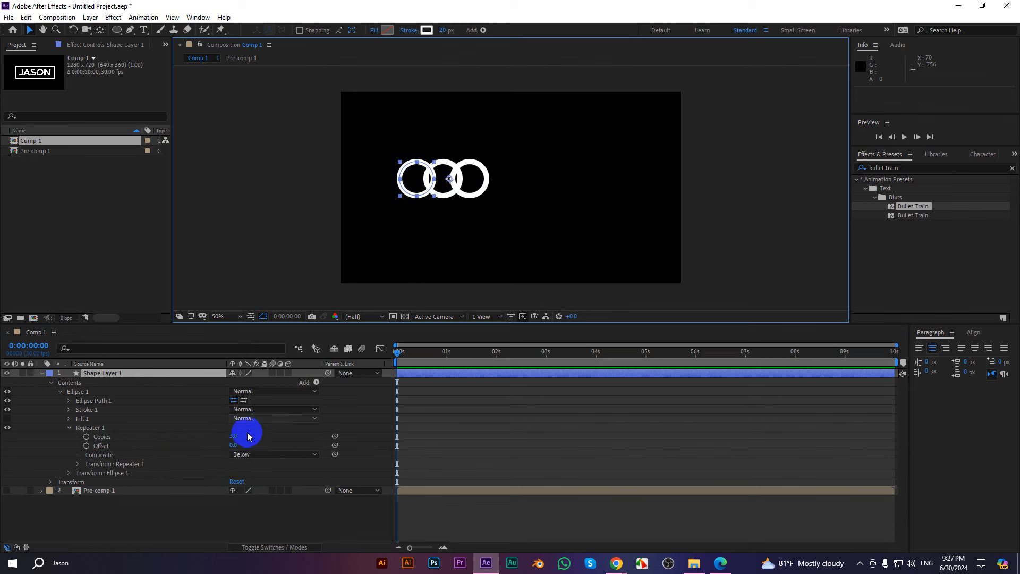
pyautogui.moveTo(233, 435); pyautogui.dragTo(232, 430)
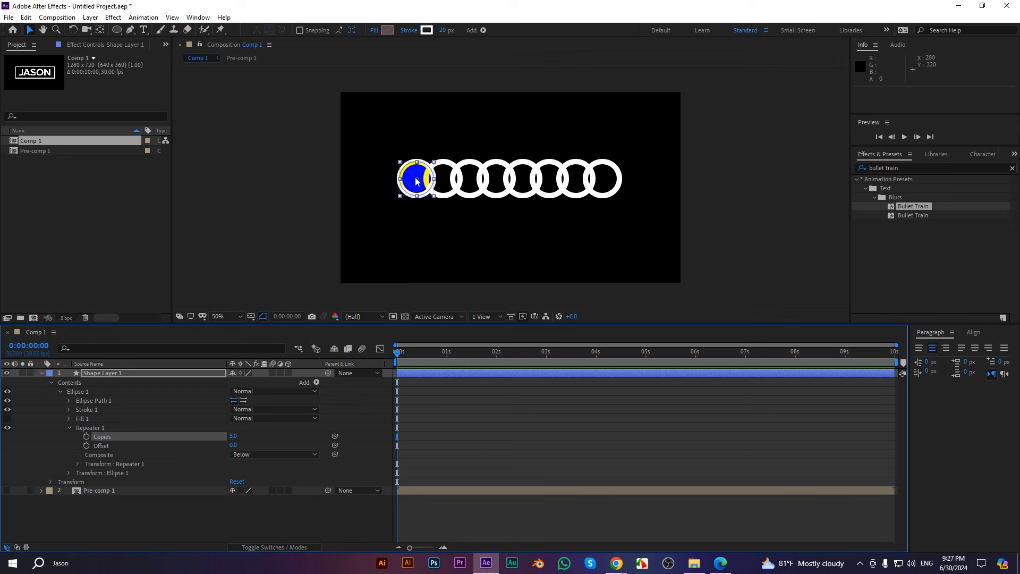
# Reposition the Ellipse 1 group so the row of circles sits higher in the frame
pyautogui.moveTo(417, 181)
pyautogui.mouseDown()
pyautogui.moveTo(420, 131)
pyautogui.moveTo(421, 194)
pyautogui.mouseUp()
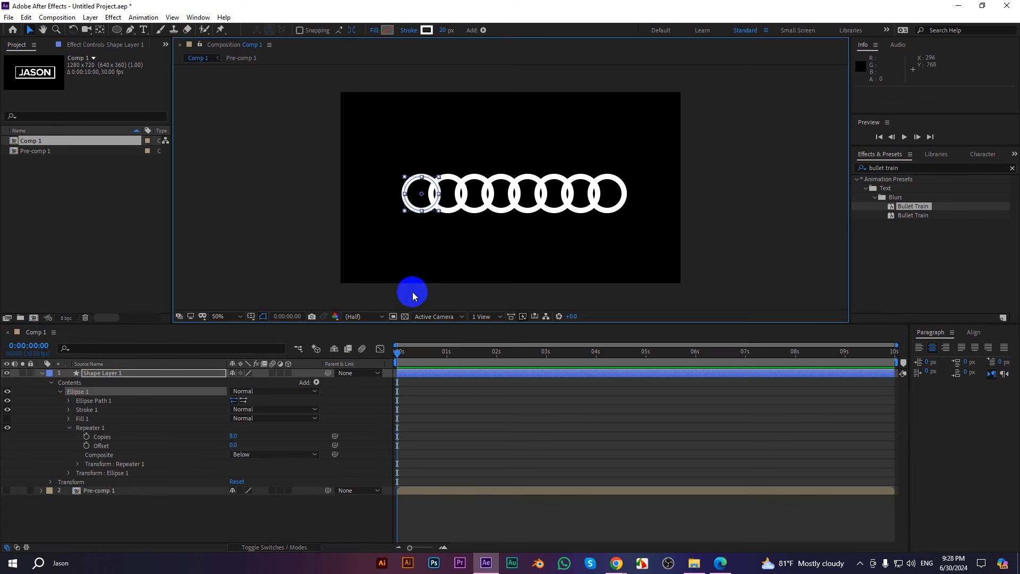
pyautogui.click(423, 196)
pyautogui.moveTo(424, 197); pyautogui.dragTo(425, 162)
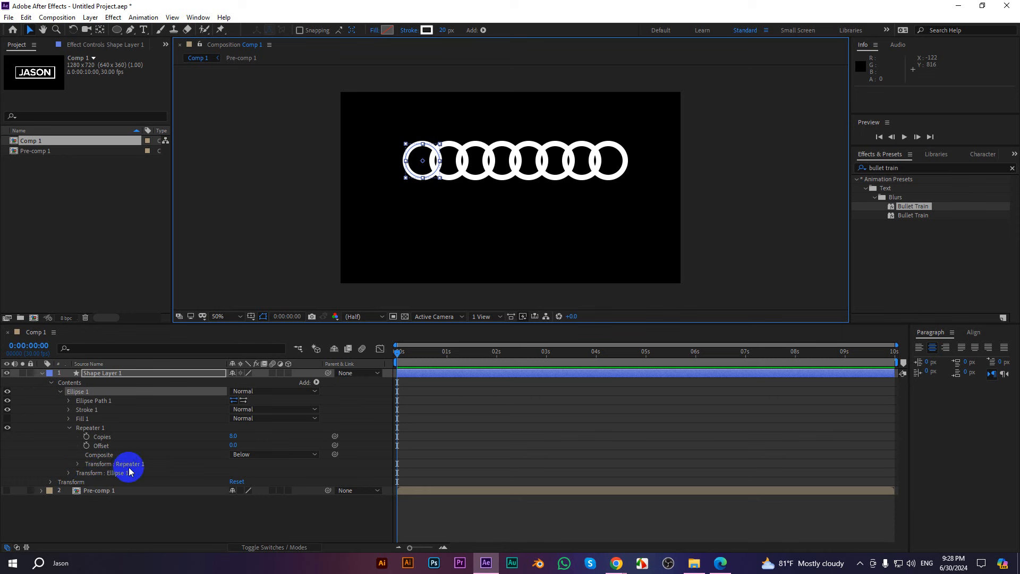
# Set the Repeater's transform Position to 0, 0 and move the stacked circle to the frame's upper middle
pyautogui.click(78, 464)
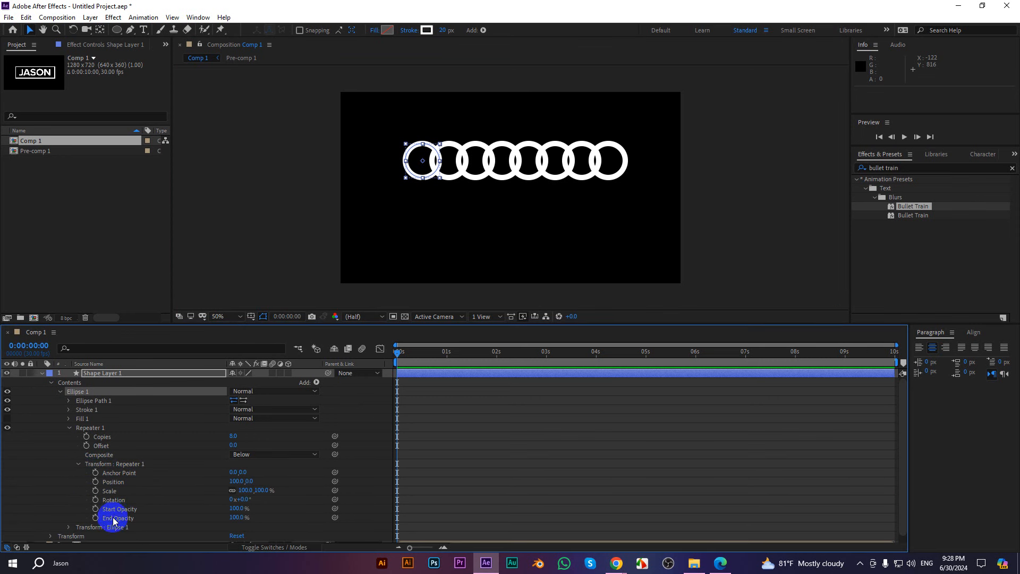
pyautogui.scroll(-1, 109, 518)
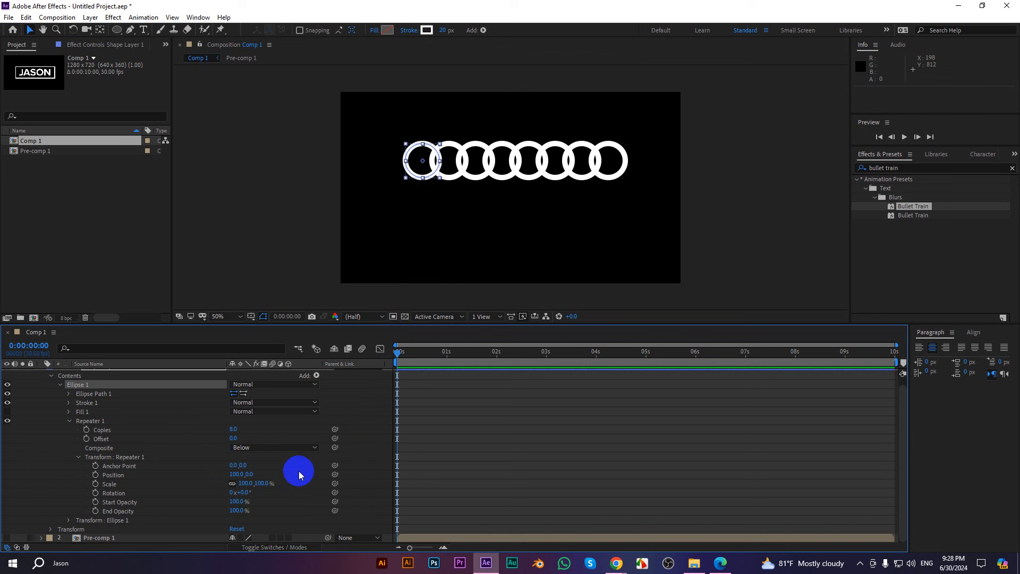
pyautogui.click(237, 474)
pyautogui.write('0')
pyautogui.press('Return')
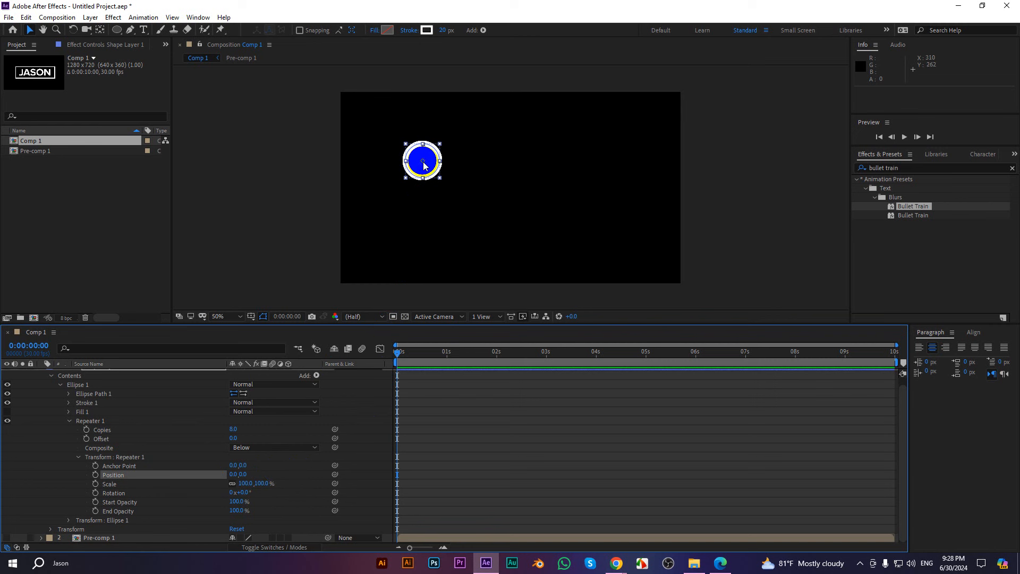
pyautogui.moveTo(420, 166); pyautogui.dragTo(514, 150)
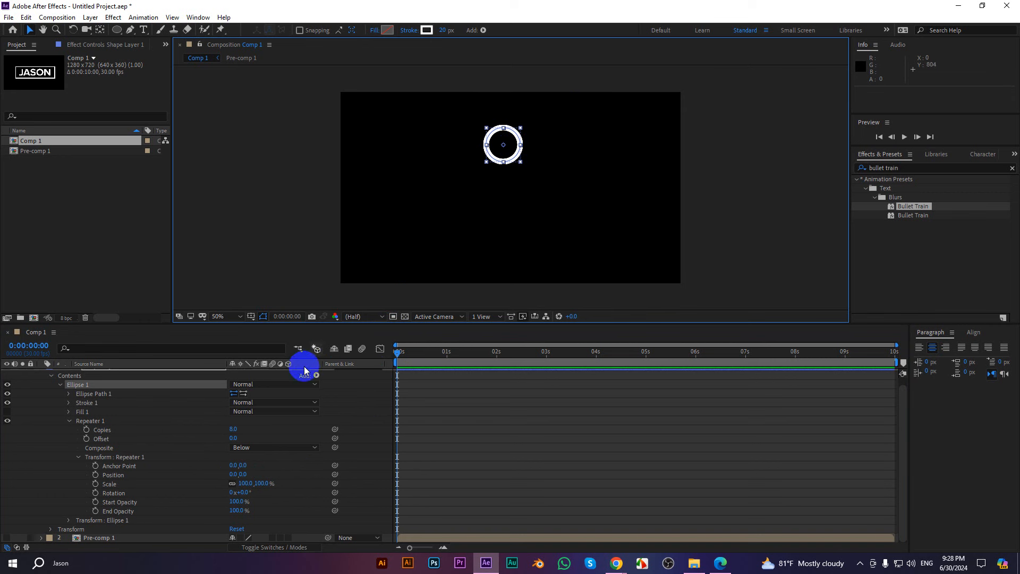
pyautogui.click(247, 489)
pyautogui.moveTo(247, 490); pyautogui.dragTo(304, 483)
pyautogui.hotkey('ctrl', 'z')
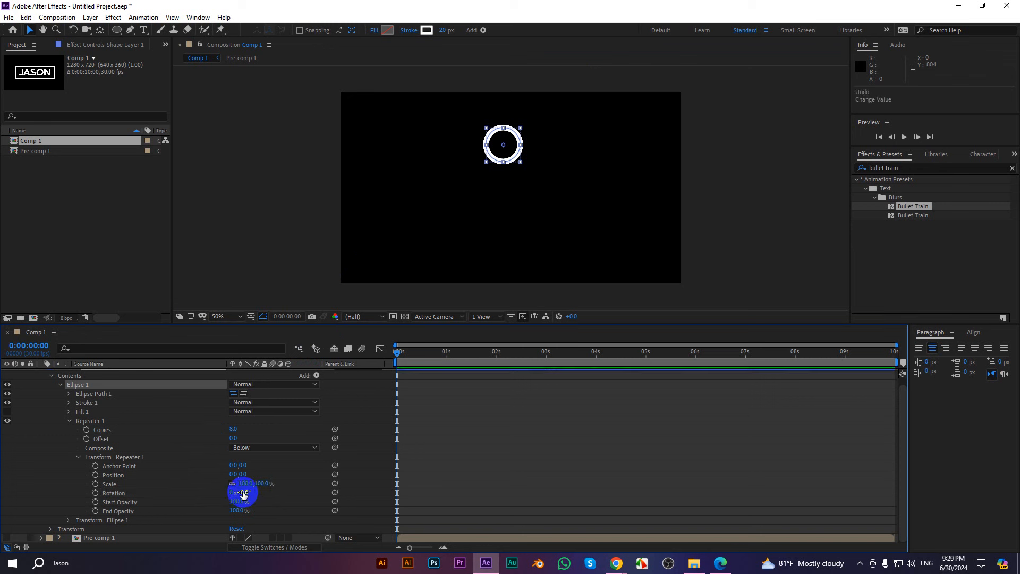
# Set the Repeater's transform Rotation to 360/8 degrees
pyautogui.click(244, 492)
pyautogui.write('360/8')
pyautogui.press('Return')
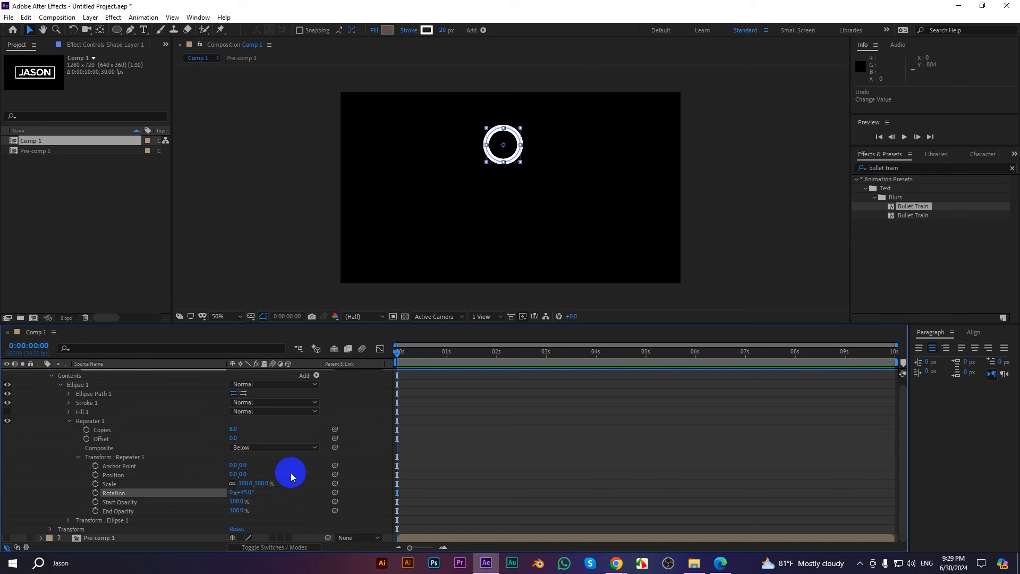
# Try a Repeater Position X of 62 with an Anchor Point Y of 201, and restore both to 0
pyautogui.moveTo(237, 474); pyautogui.dragTo(267, 471)
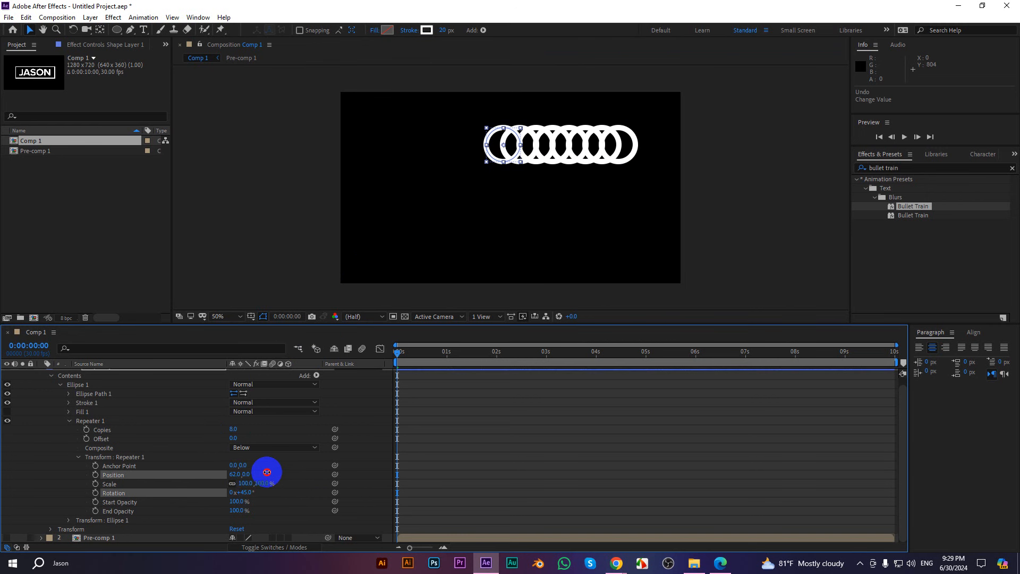
pyautogui.moveTo(242, 466); pyautogui.dragTo(346, 471)
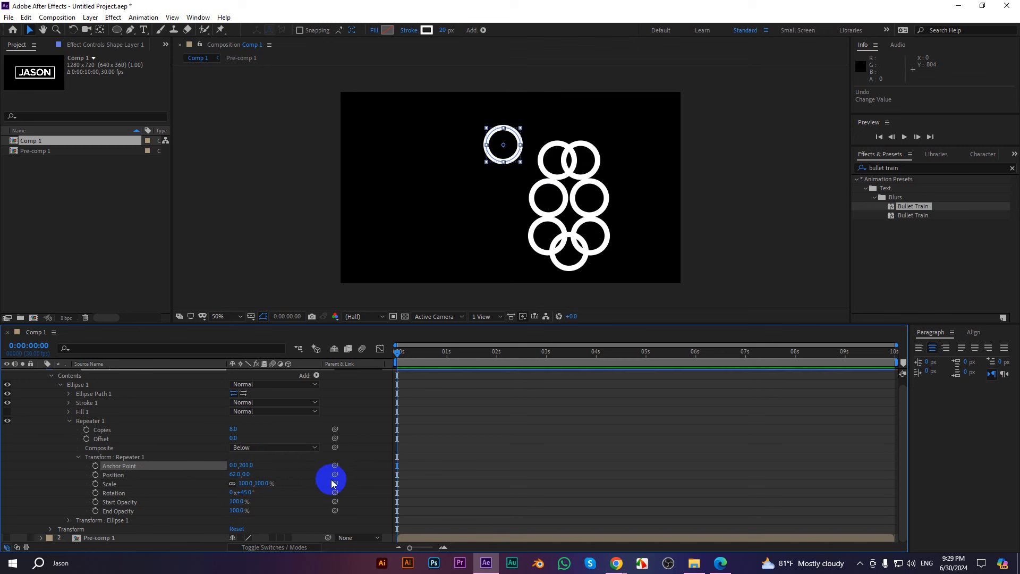
pyautogui.hotkey('ctrl', 'z')
pyautogui.click(237, 474)
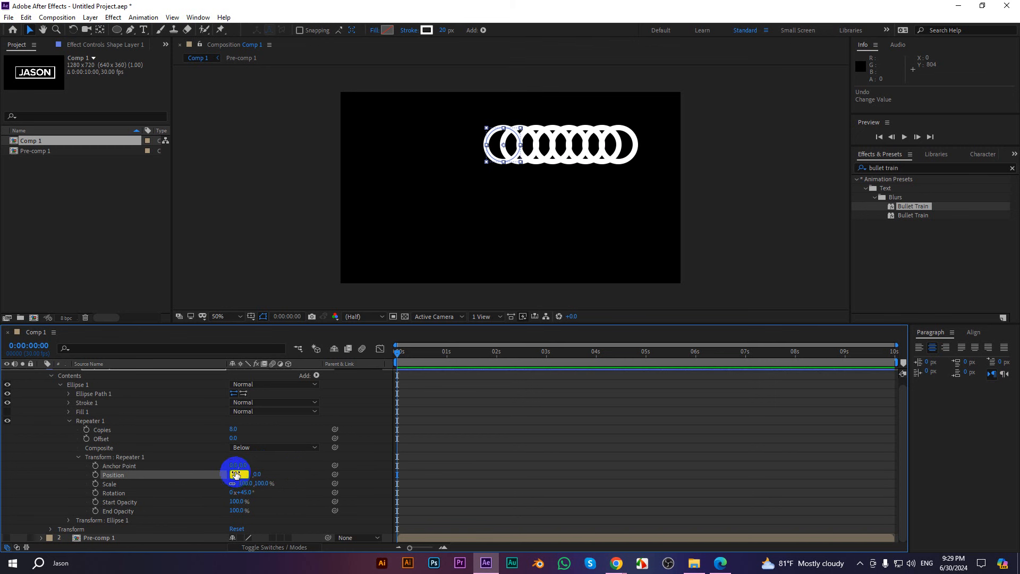
pyautogui.write('0')
pyautogui.press('Return')
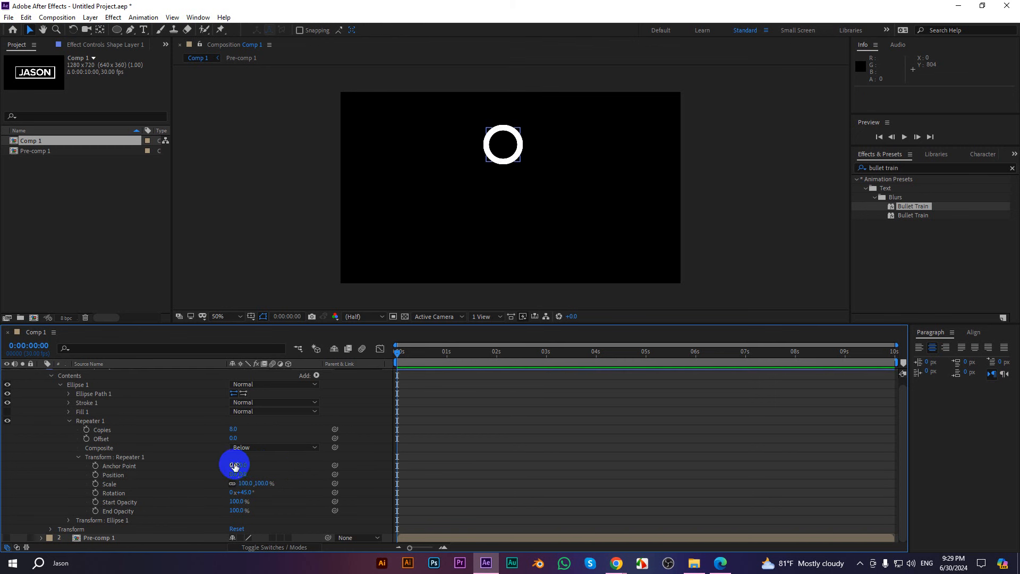
# Try spreading the circle copies by varying the Repeater's Anchor Point X, and undo the change
pyautogui.moveTo(236, 465); pyautogui.dragTo(751, 453)
pyautogui.moveTo(379, 445); pyautogui.dragTo(232, 451)
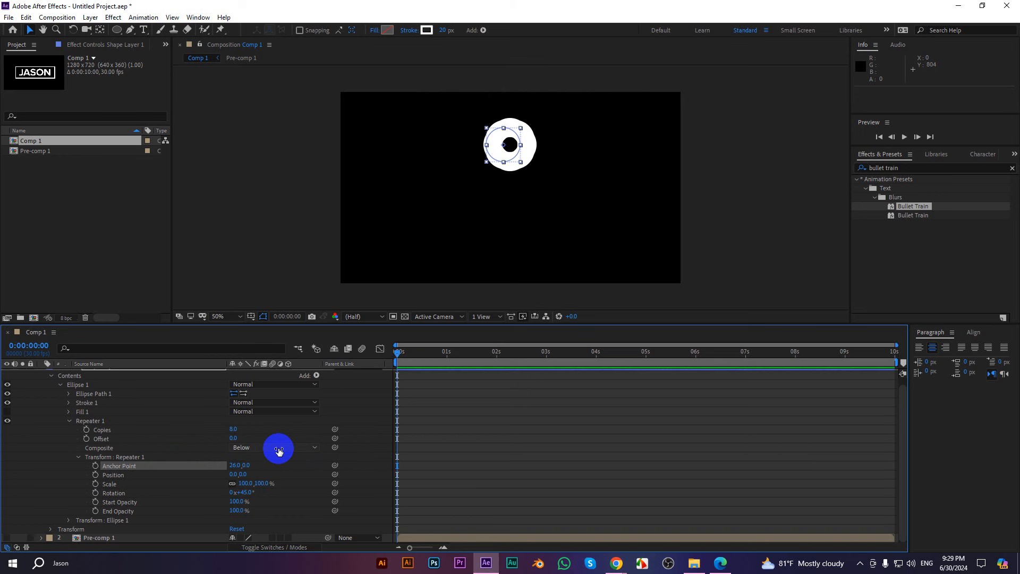
pyautogui.hotkey('ctrl', 'z')
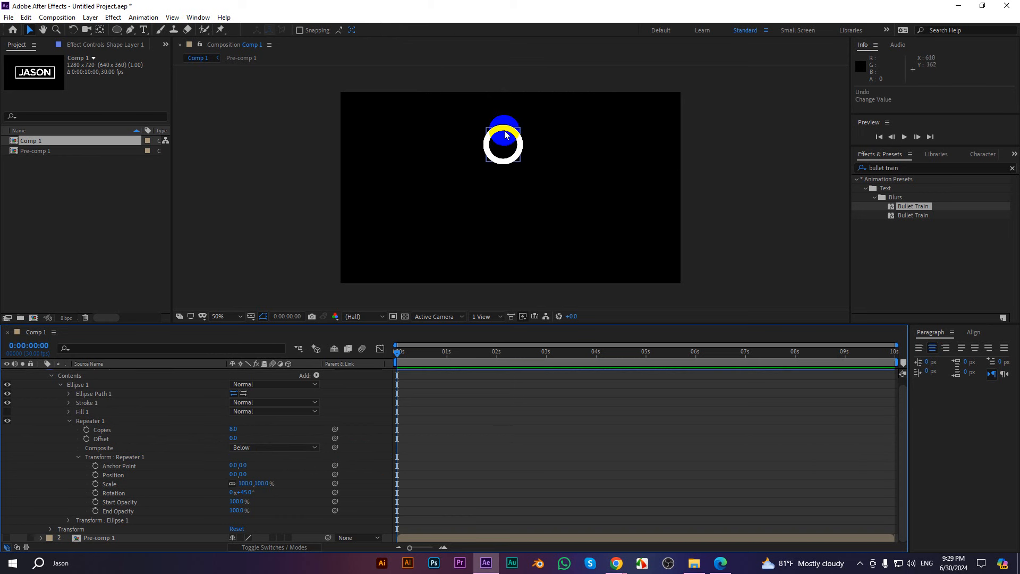
# Move Shape Layer 1 to a position of about 418, 472 so the circle sits at the frame's center
pyautogui.moveTo(504, 128); pyautogui.dragTo(508, 149)
pyautogui.hotkey('ctrl', 'z')
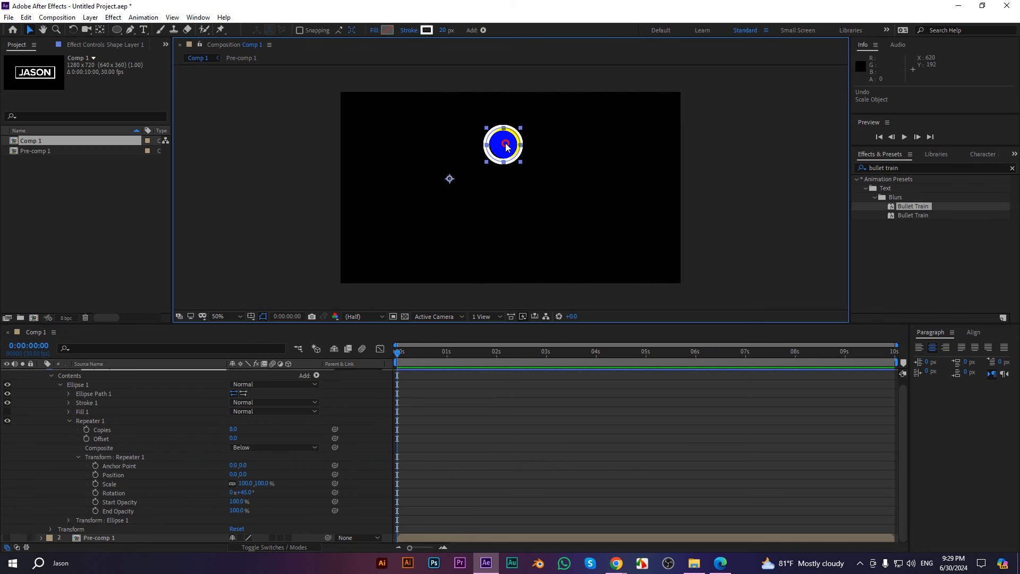
pyautogui.moveTo(506, 149); pyautogui.dragTo(511, 186)
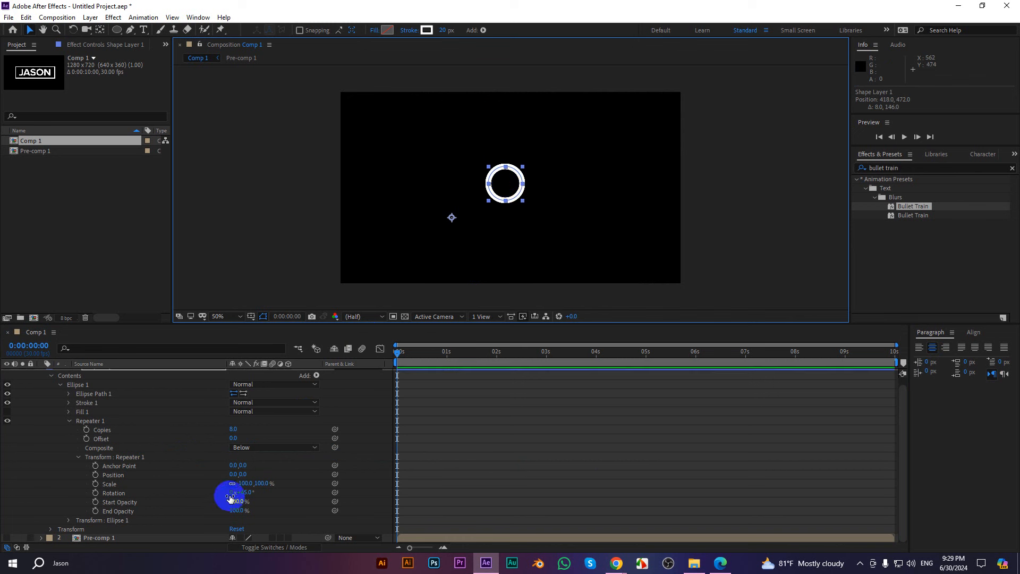
# Keyframe the Repeater's Anchor Point from 0, 0 at 0 seconds to 882, 0 at frame 20
pyautogui.click(135, 467)
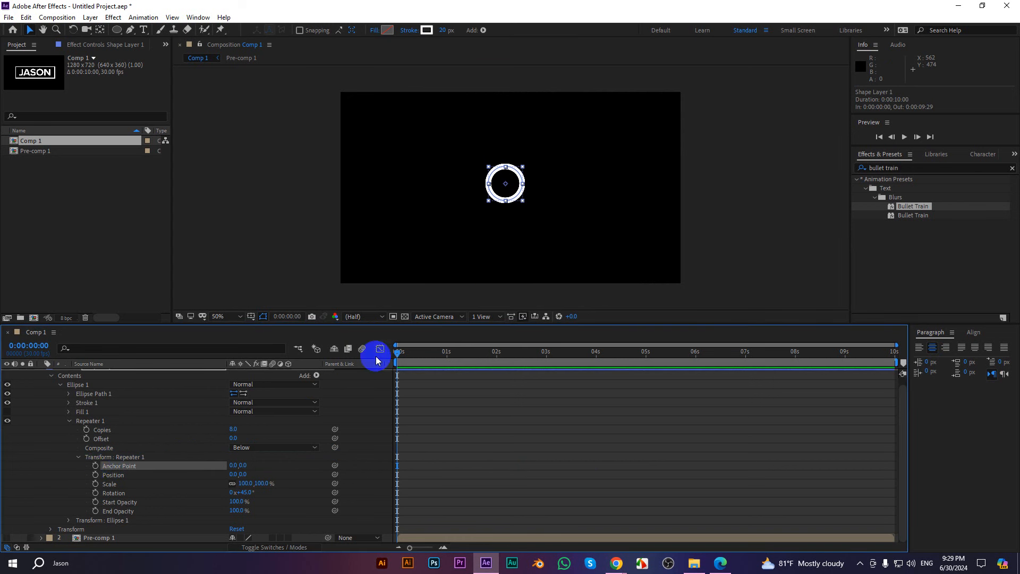
pyautogui.click(96, 467)
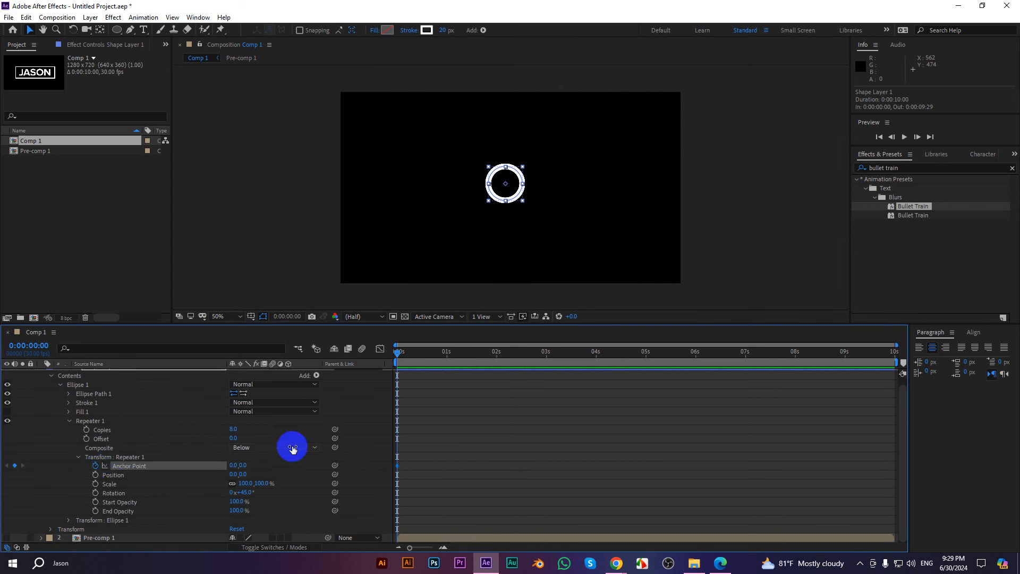
pyautogui.hotkey('shift', 'pagedown')
pyautogui.hotkey('shift', 'pagedown')
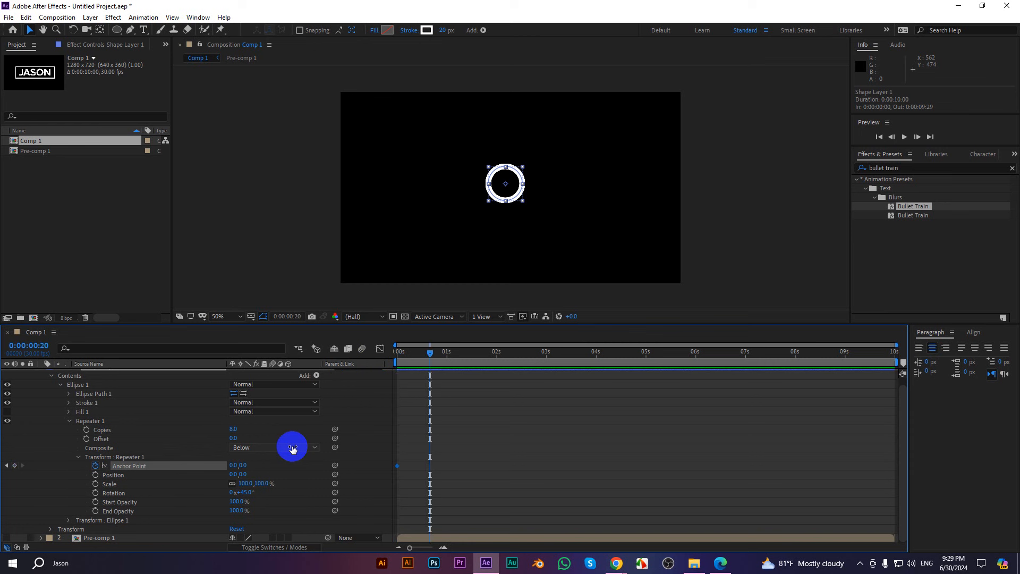
pyautogui.moveTo(237, 468); pyautogui.dragTo(704, 466)
# Shift the two Anchor Point keyframes to 1:05 and 1:25, and play the animation from the start
pyautogui.press('Home')
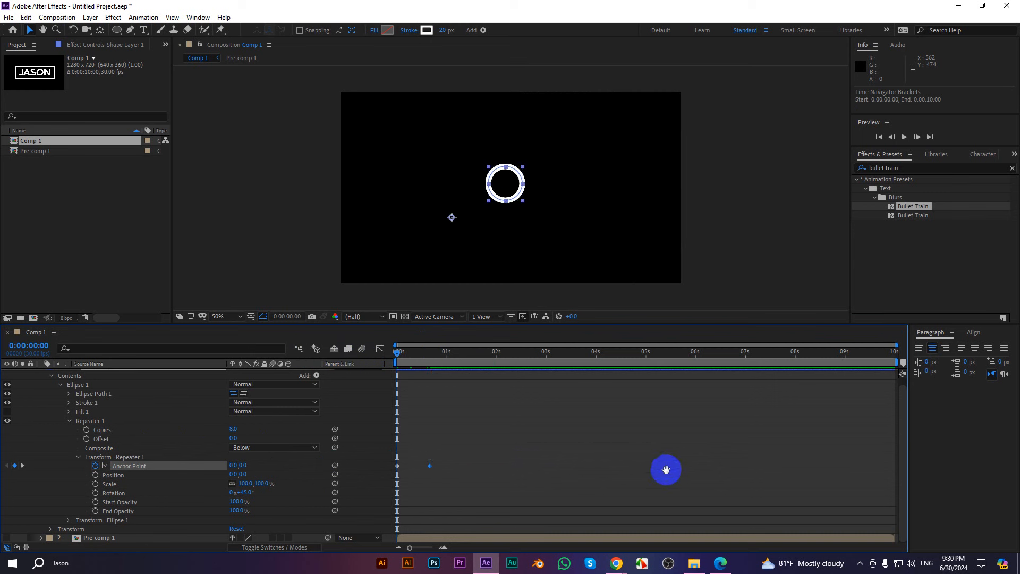
pyautogui.press('space')
pyautogui.moveTo(494, 507); pyautogui.dragTo(489, 466)
pyautogui.moveTo(445, 351); pyautogui.dragTo(349, 356)
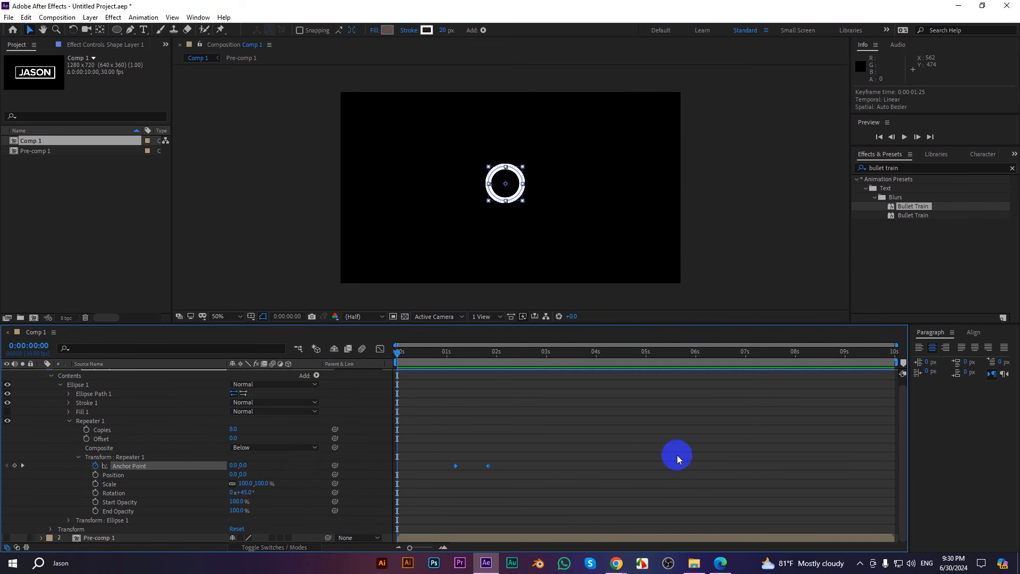
pyautogui.press('space')
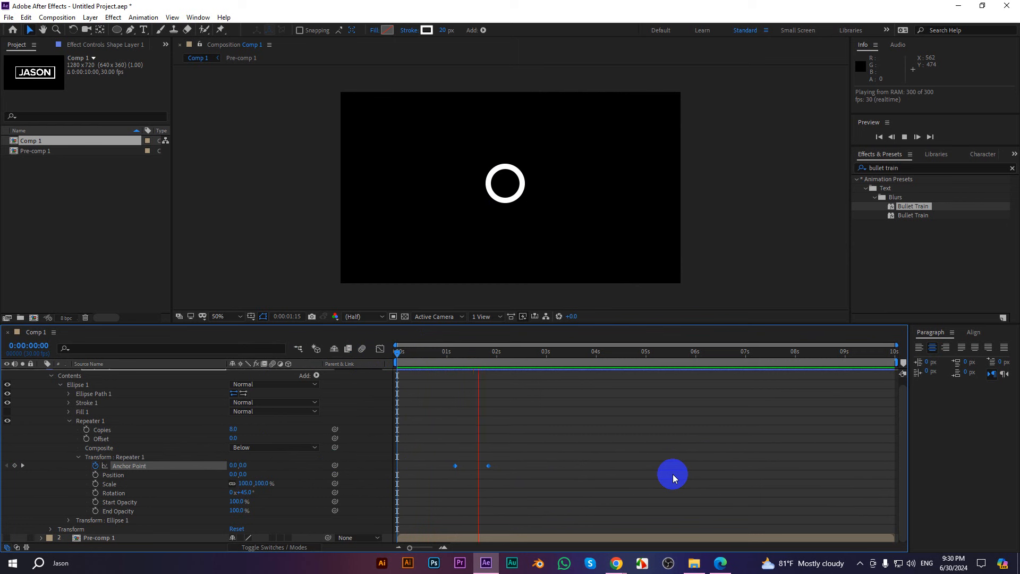
# Scrub back to about 1:10 and try changing the Repeater's Position on the spread circles
pyautogui.click(505, 351)
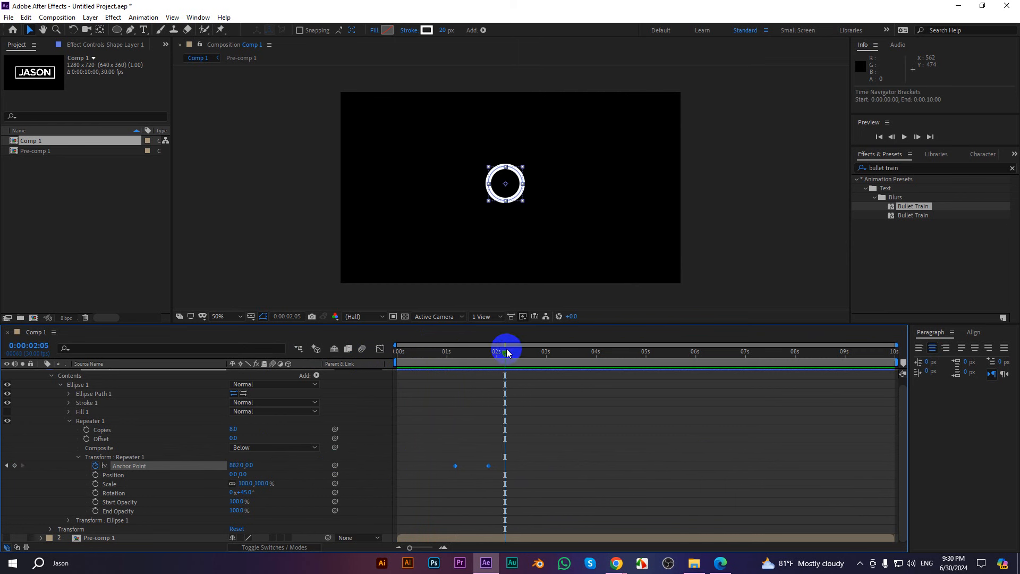
pyautogui.moveTo(505, 351); pyautogui.dragTo(462, 351)
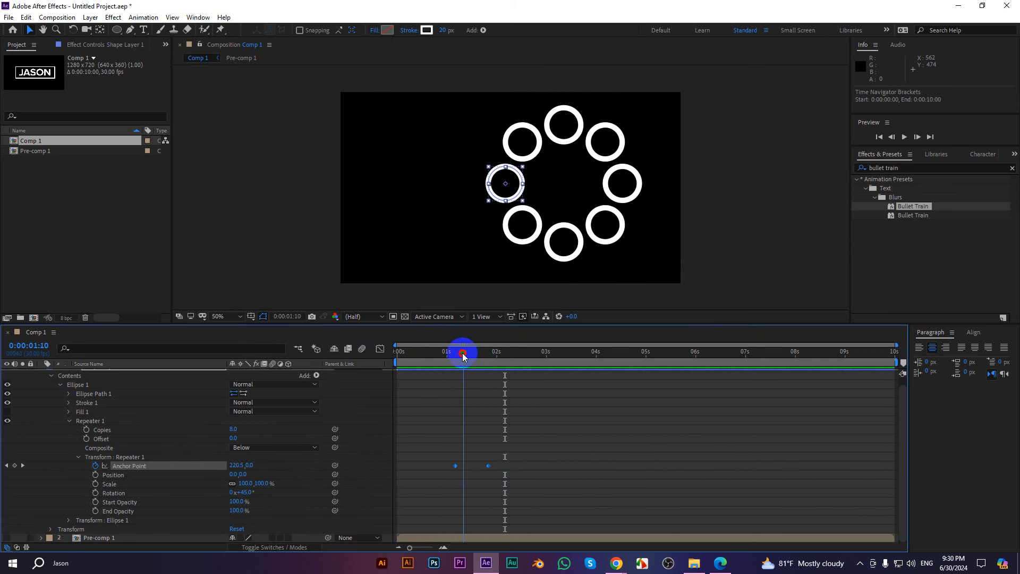
pyautogui.click(242, 473)
pyautogui.moveTo(241, 472)
pyautogui.mouseDown()
pyautogui.moveTo(187, 473)
pyautogui.moveTo(437, 474)
pyautogui.moveTo(236, 480)
pyautogui.moveTo(234, 467)
pyautogui.mouseUp()
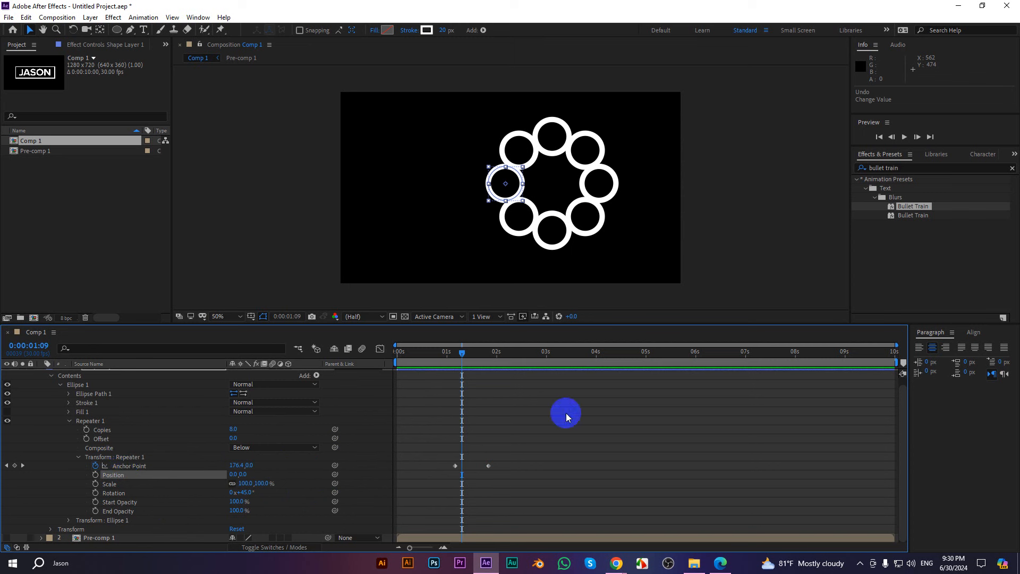
# Remove the Repeater's Anchor Point keyframes with the time at 1:05
pyautogui.moveTo(462, 355); pyautogui.dragTo(458, 359)
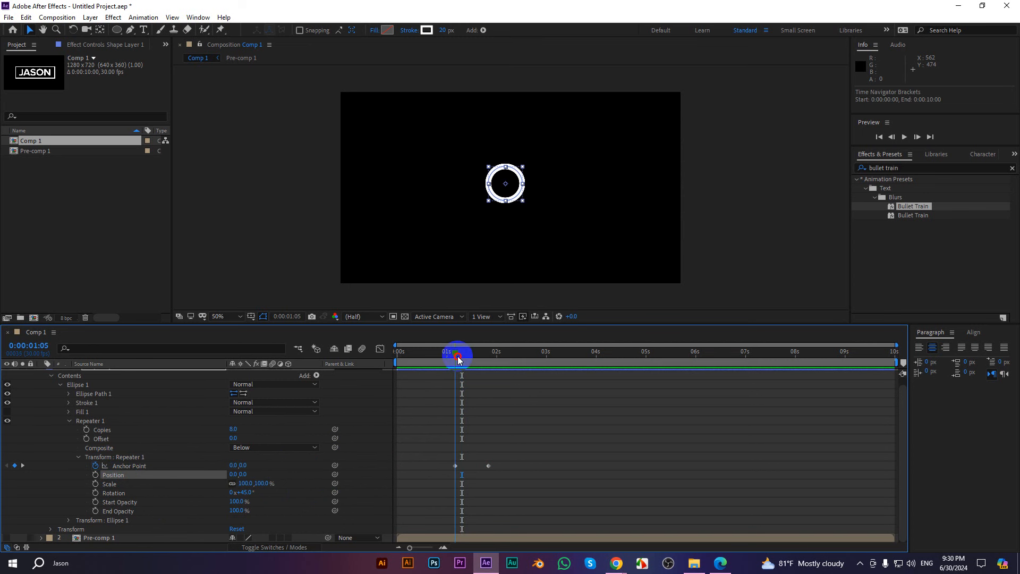
pyautogui.click(94, 466)
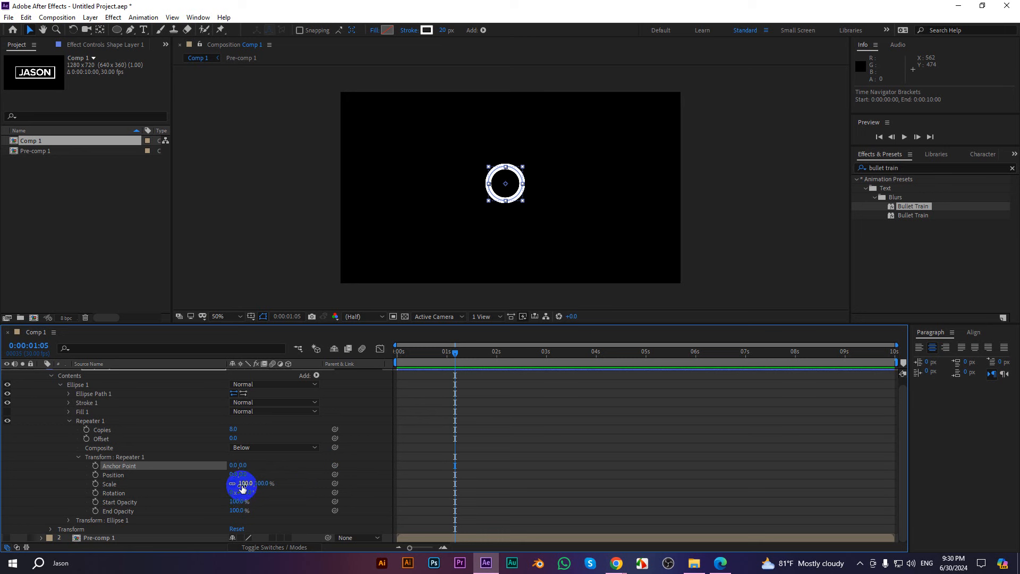
# Set the Repeater's Scale to 0% and keyframe it at 1:05
pyautogui.moveTo(245, 483); pyautogui.dragTo(216, 501)
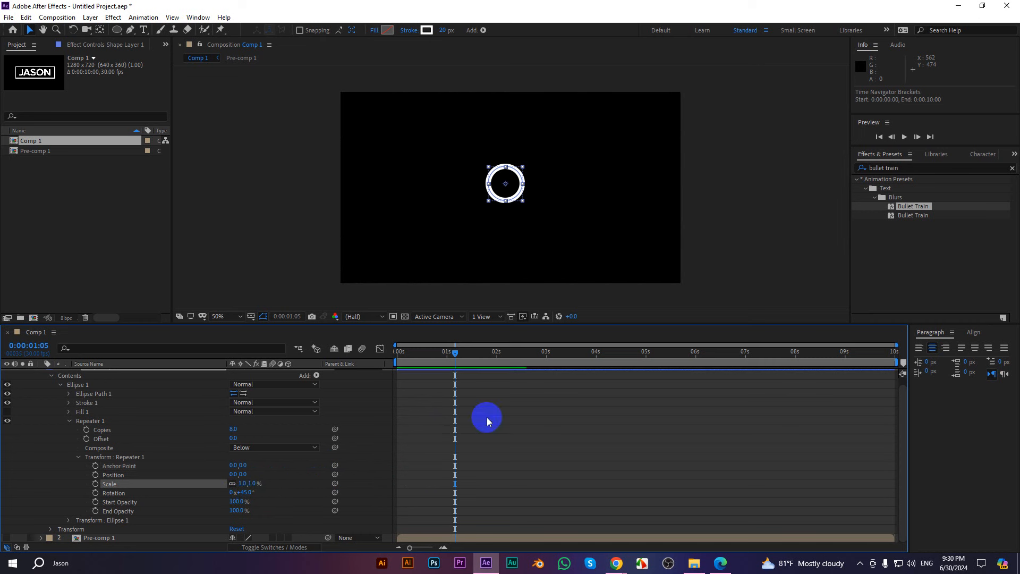
pyautogui.click(242, 483)
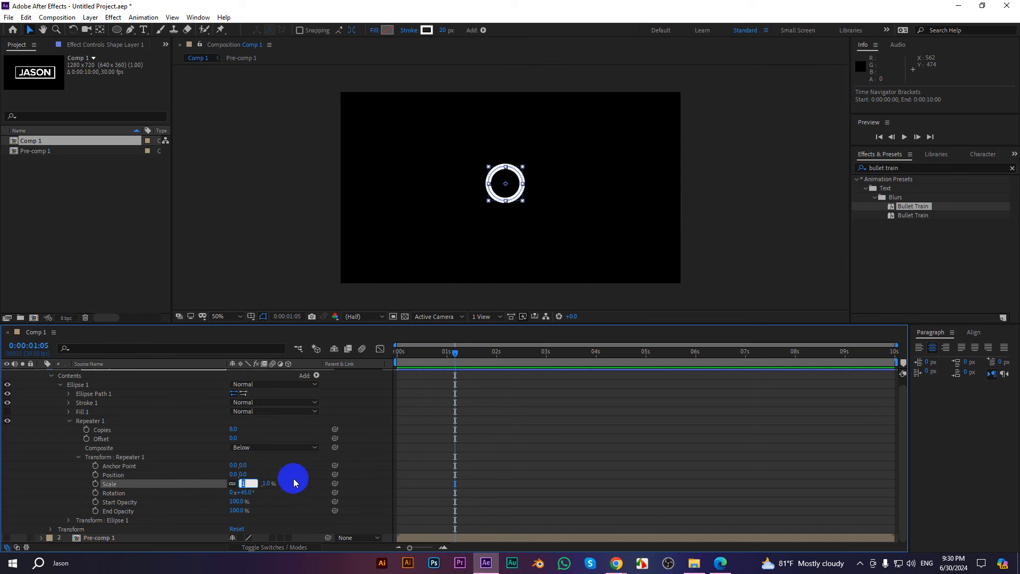
pyautogui.write('0')
pyautogui.press('Return')
pyautogui.click(96, 484)
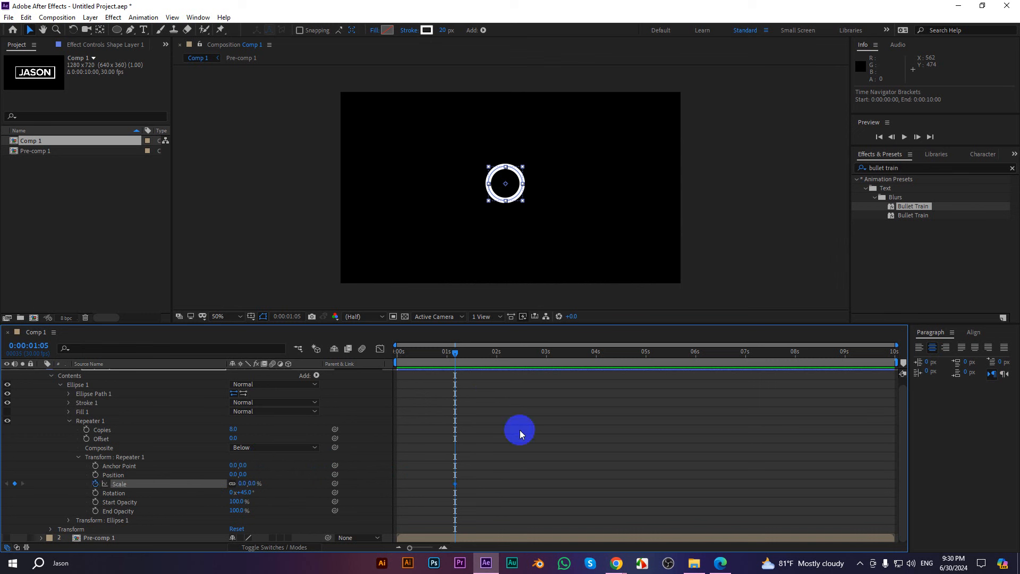
# Keyframe the Repeater's Scale at 1104% at 2:15 and play the animation from the start
pyautogui.press('space')
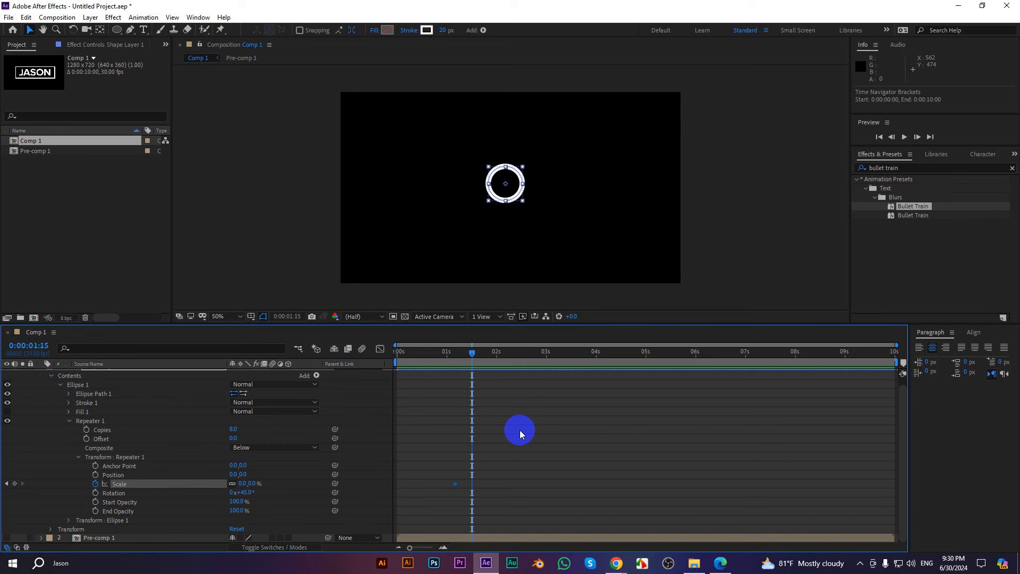
pyautogui.press('space')
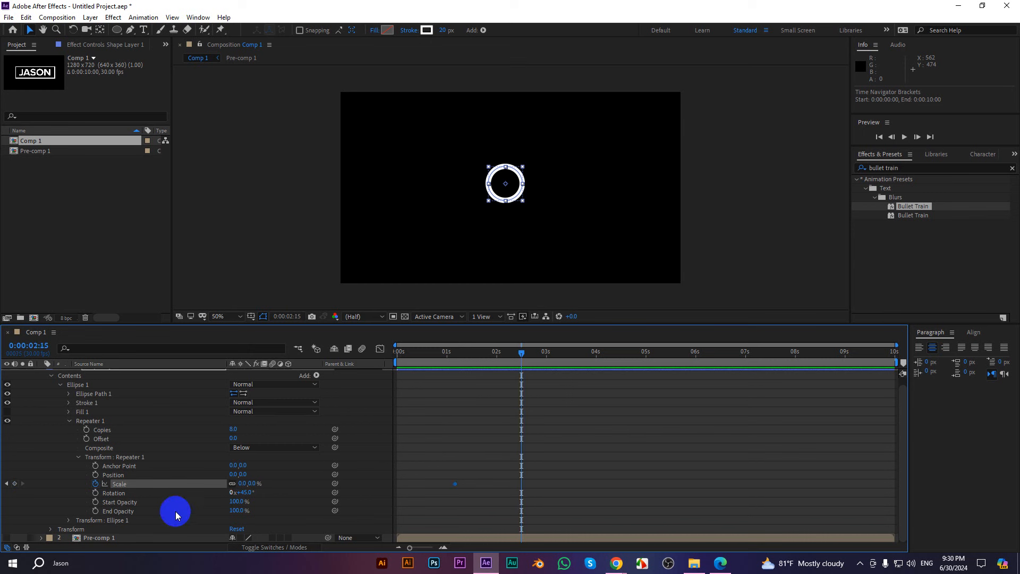
pyautogui.moveTo(246, 483); pyautogui.dragTo(802, 461)
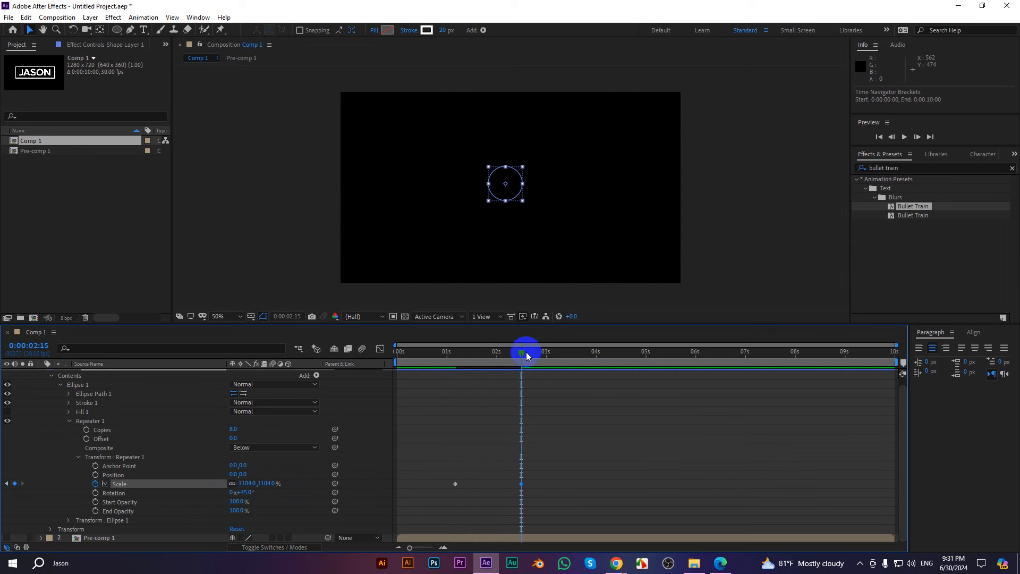
pyautogui.moveTo(527, 352); pyautogui.dragTo(304, 360)
pyautogui.press('space')
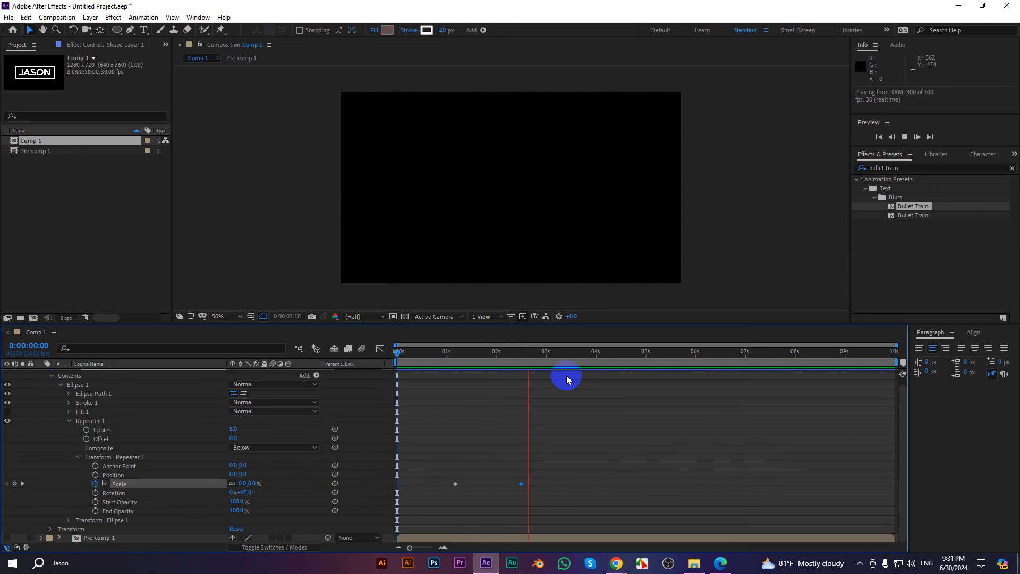
# Scrub back to 1:12, try a Repeater Rotation of about 130° on the concentric rings, and undo it
pyautogui.moveTo(531, 351); pyautogui.dragTo(485, 355)
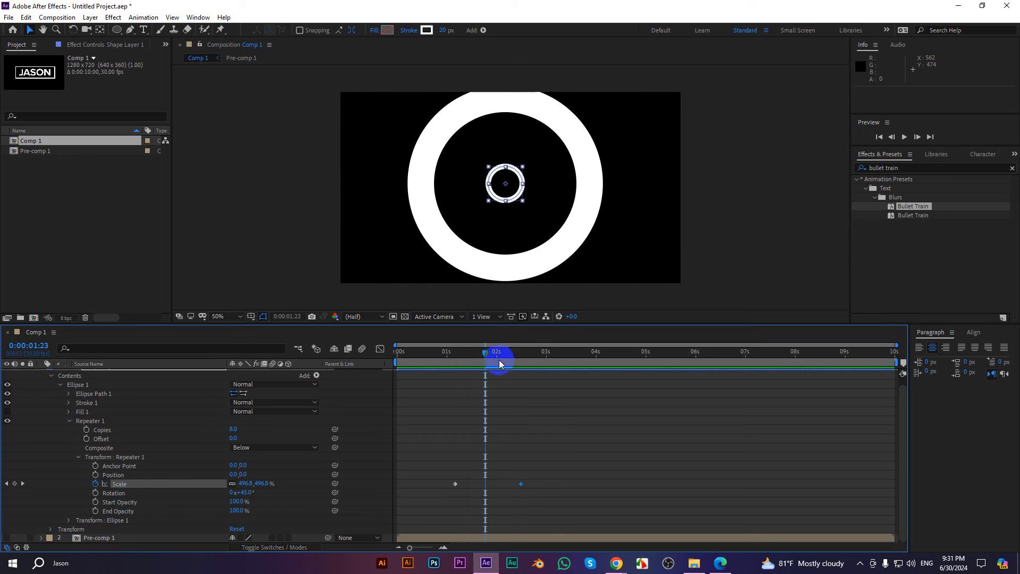
pyautogui.click(483, 355)
pyautogui.moveTo(483, 355); pyautogui.dragTo(470, 361)
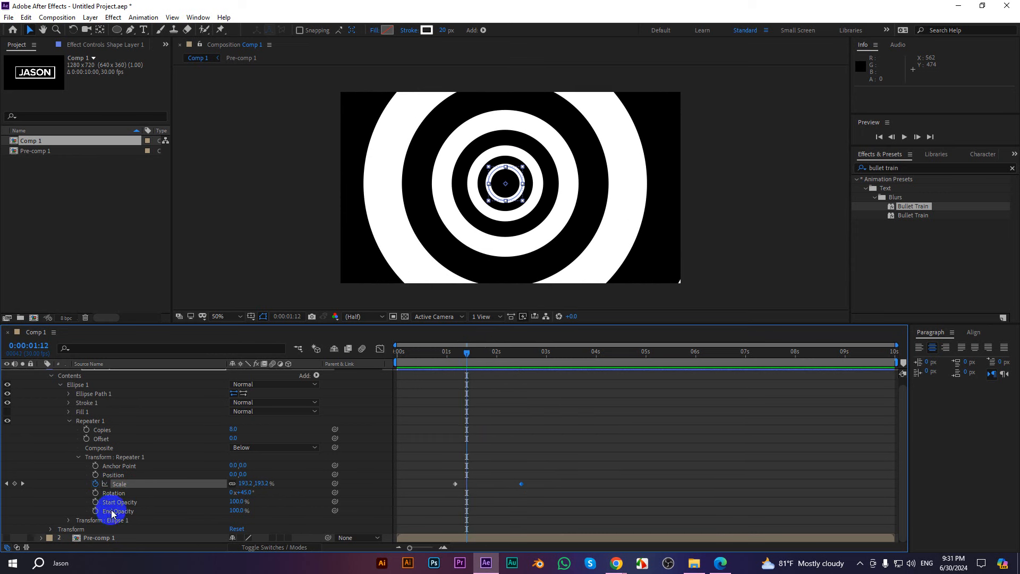
pyautogui.moveTo(236, 495); pyautogui.dragTo(288, 492)
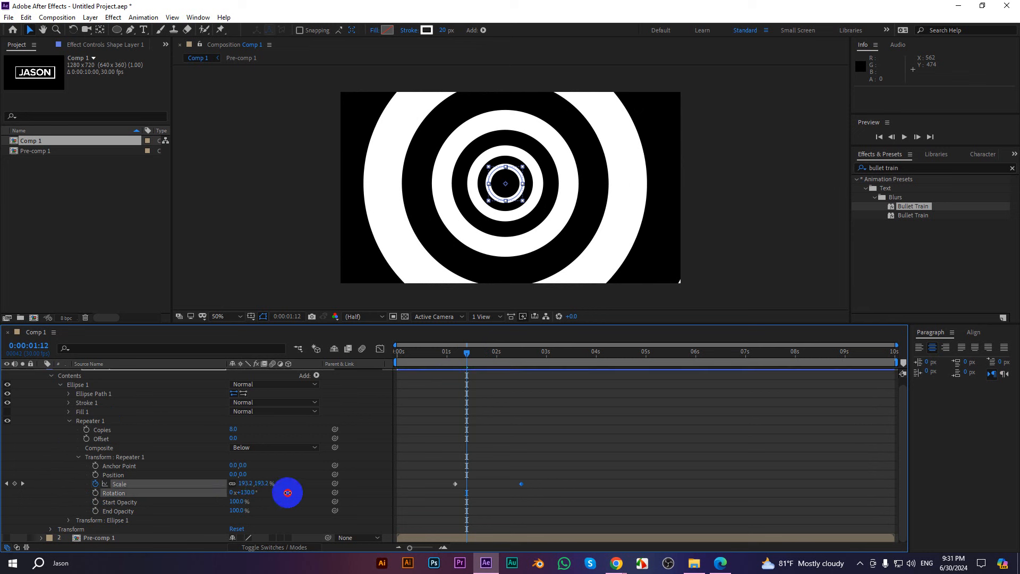
pyautogui.hotkey('ctrl', 'z')
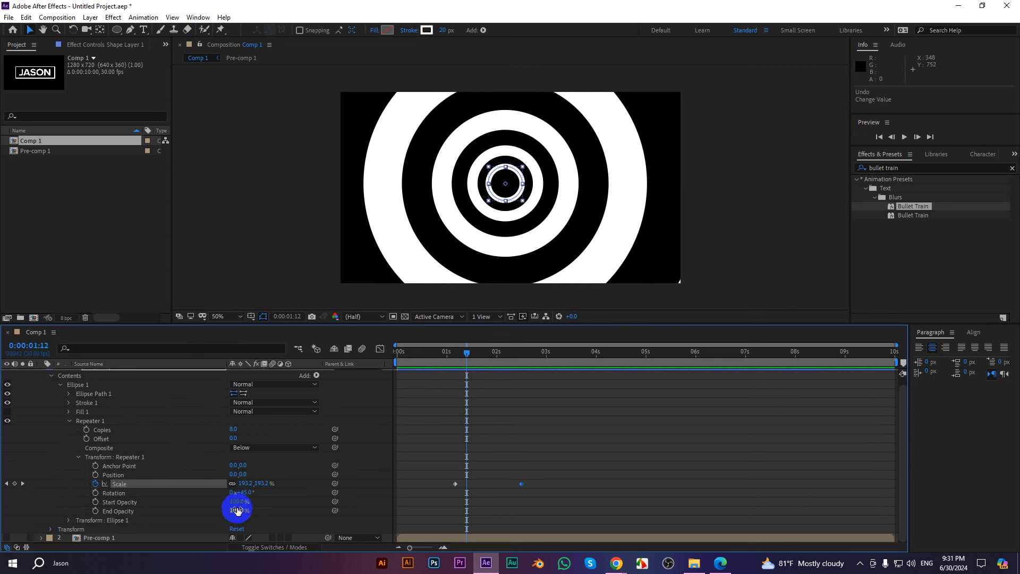
# Try the Repeater's End Opacity at 0% around 1:10 and restore it to 100%
pyautogui.moveTo(237, 509); pyautogui.dragTo(103, 524)
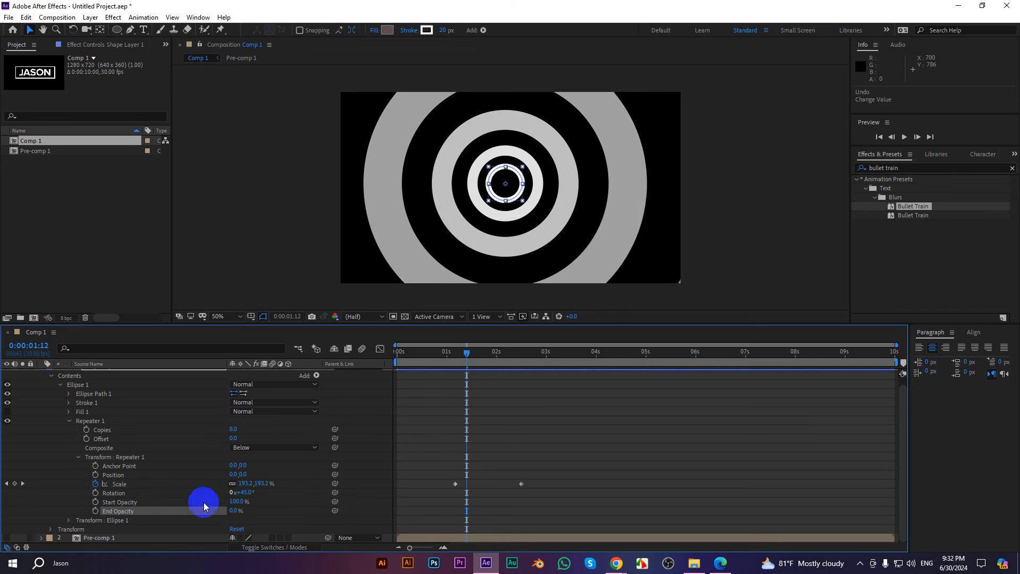
pyautogui.moveTo(464, 354); pyautogui.dragTo(464, 357)
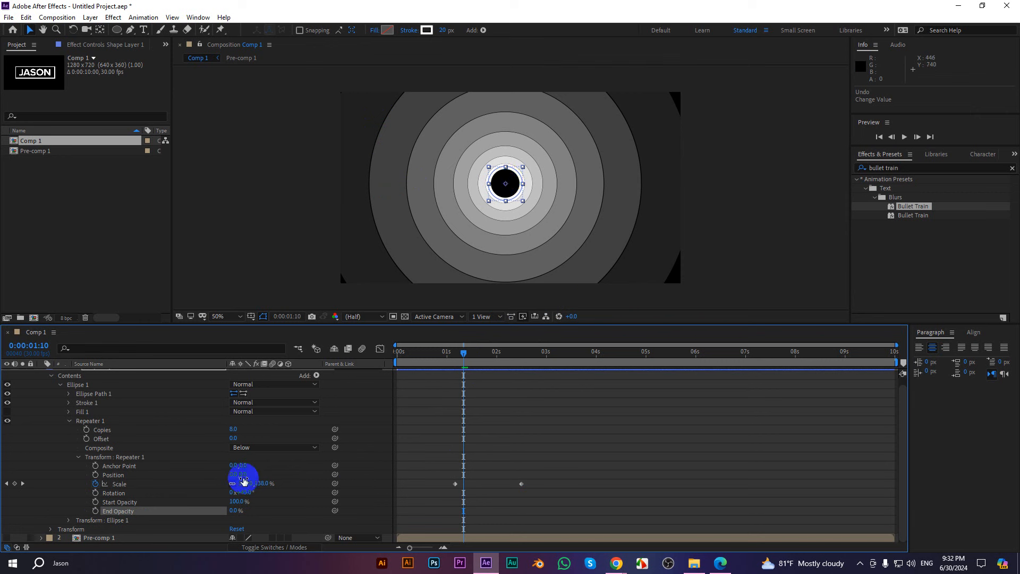
pyautogui.moveTo(232, 511); pyautogui.dragTo(481, 354)
pyautogui.click(466, 355)
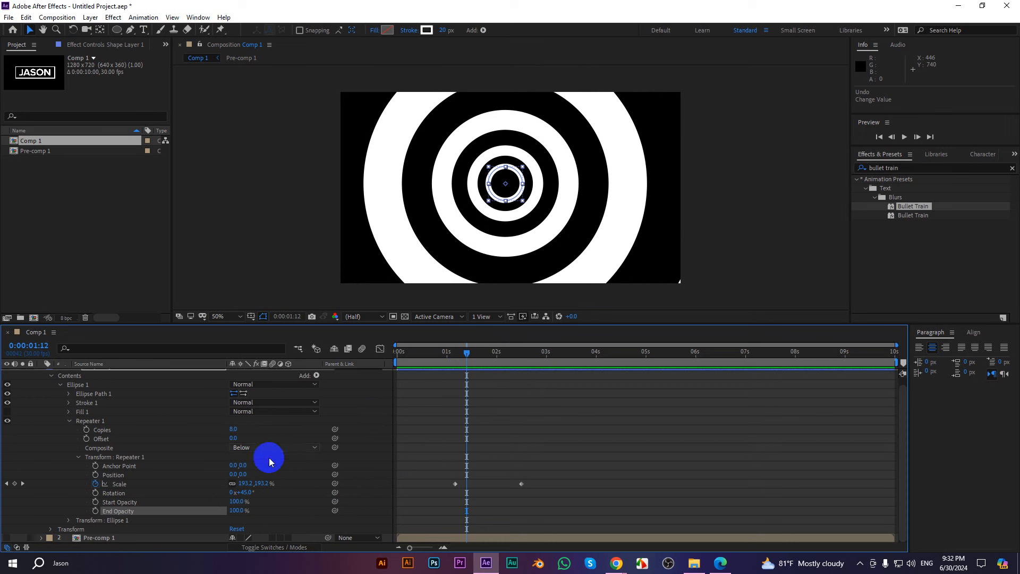
# Set the Repeater's Start Opacity to 0% and play the ring animation through
pyautogui.moveTo(234, 505); pyautogui.dragTo(156, 502)
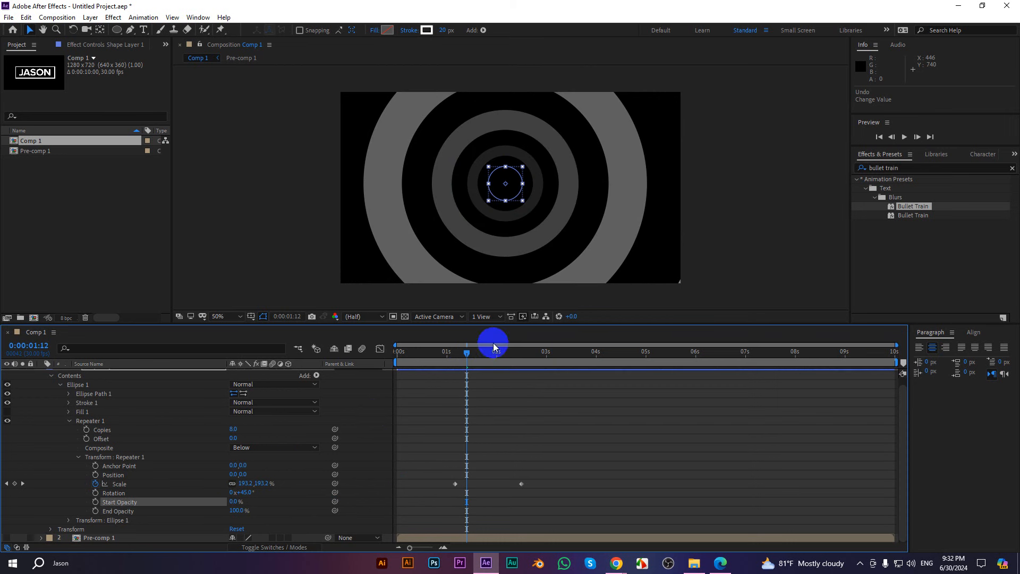
pyautogui.moveTo(473, 353); pyautogui.dragTo(449, 348)
pyautogui.press('space')
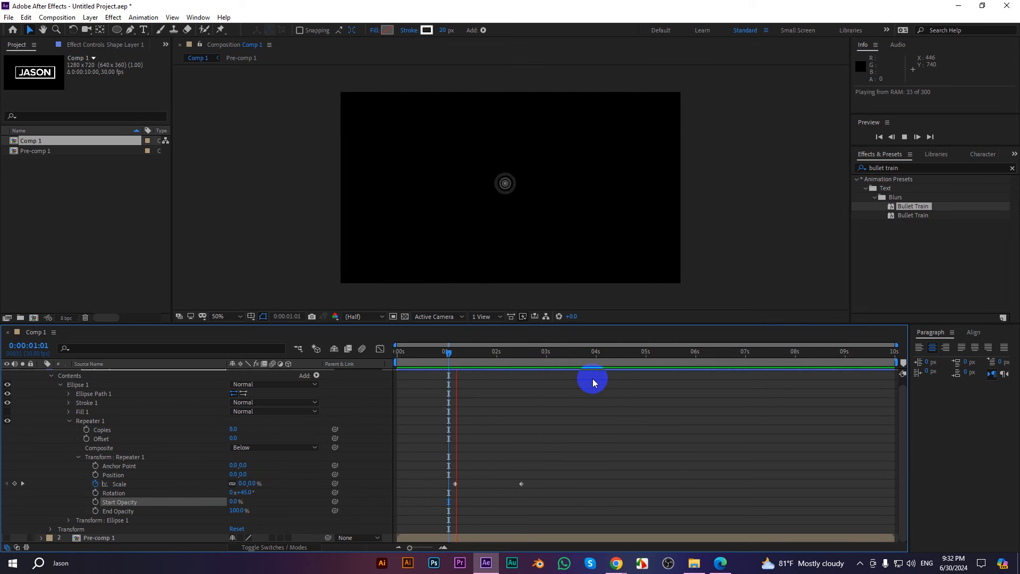
pyautogui.press('space')
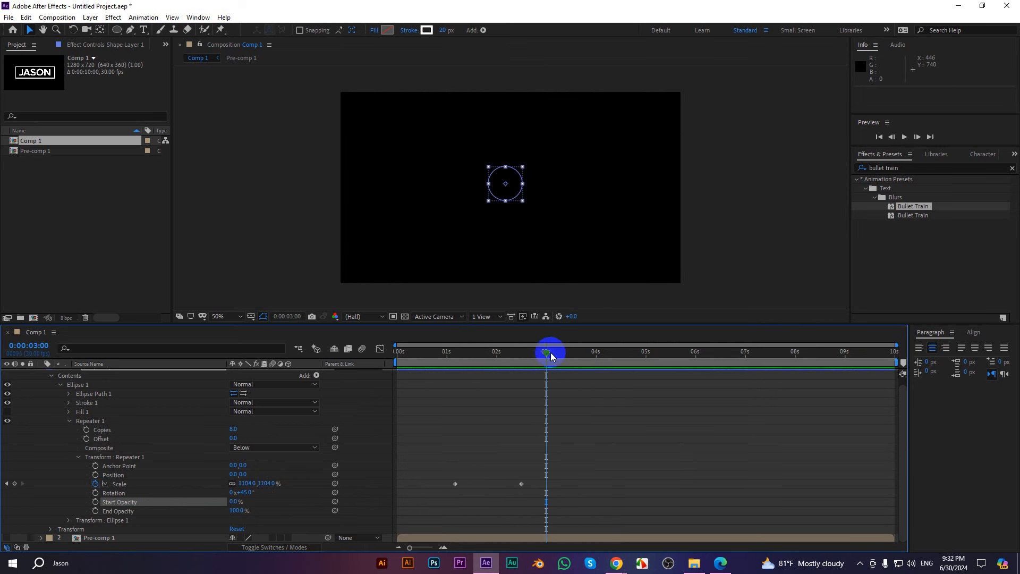
pyautogui.press('space')
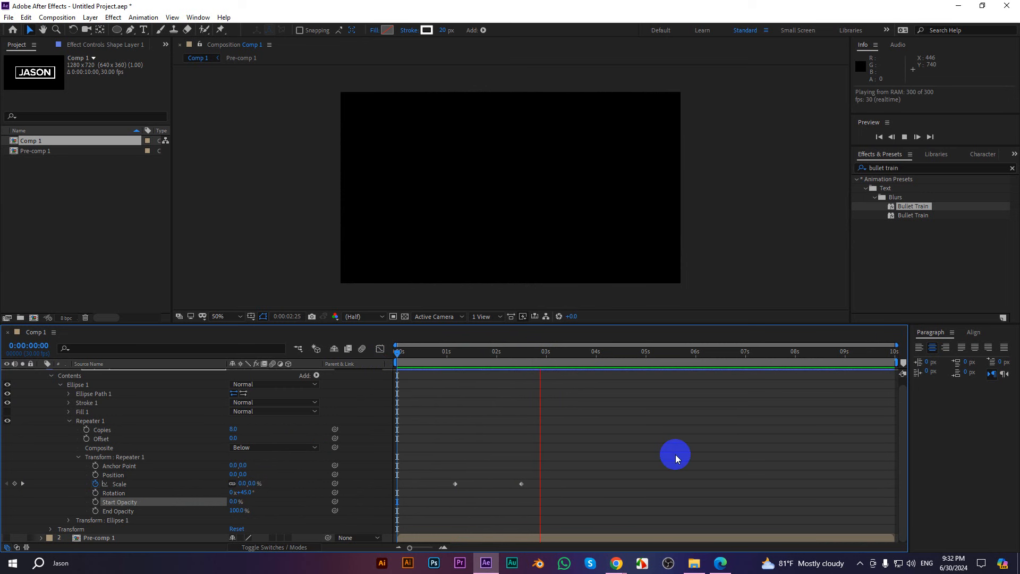
pyautogui.press('space')
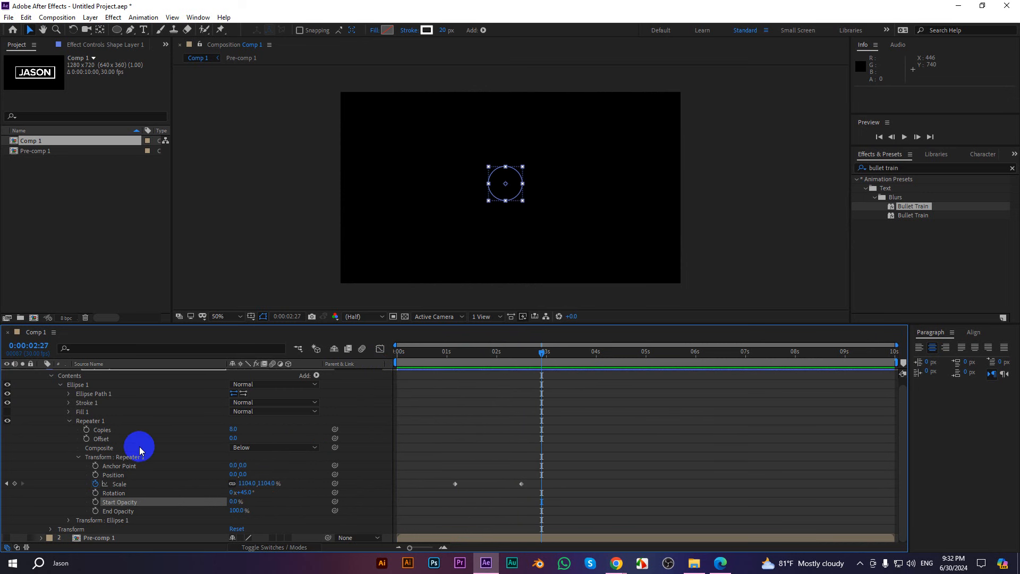
# Delete the circle's shape layer and the Pre-comp 1 layer from Comp 1
pyautogui.scroll(1, 138, 449)
pyautogui.click(101, 374)
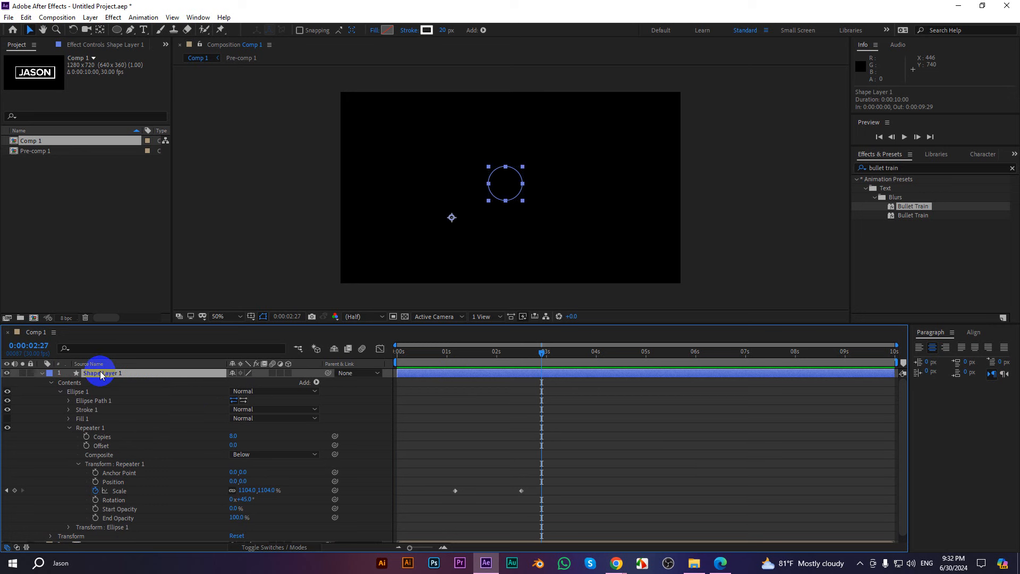
pyautogui.press('Delete')
pyautogui.click(119, 373)
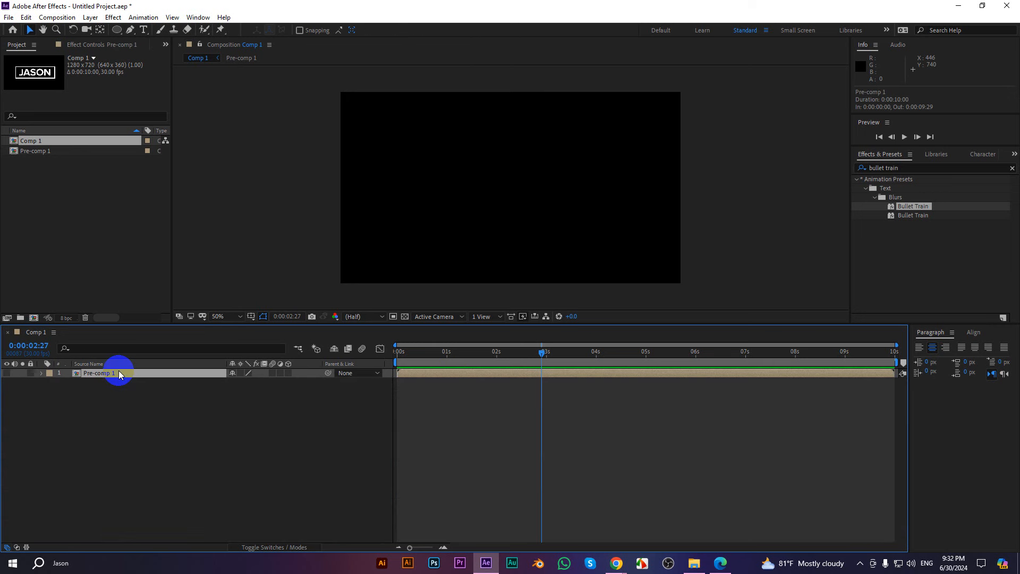
pyautogui.press('Delete')
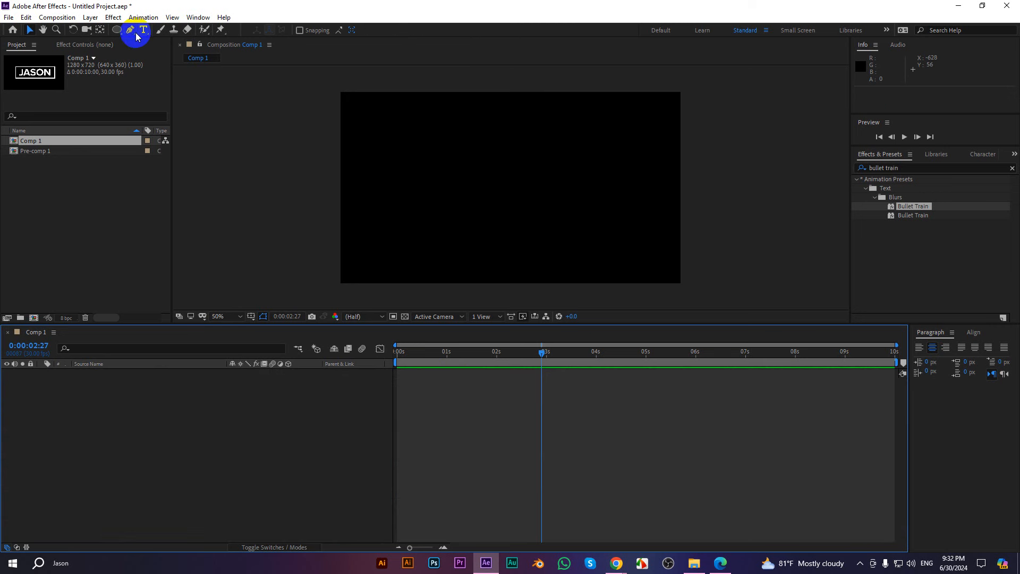
# Draw a five-point wavy path with the Pen tool across Comp 1, extending past both sides of the frame, and lower its last two points
pyautogui.moveTo(133, 36); pyautogui.dragTo(163, 31)
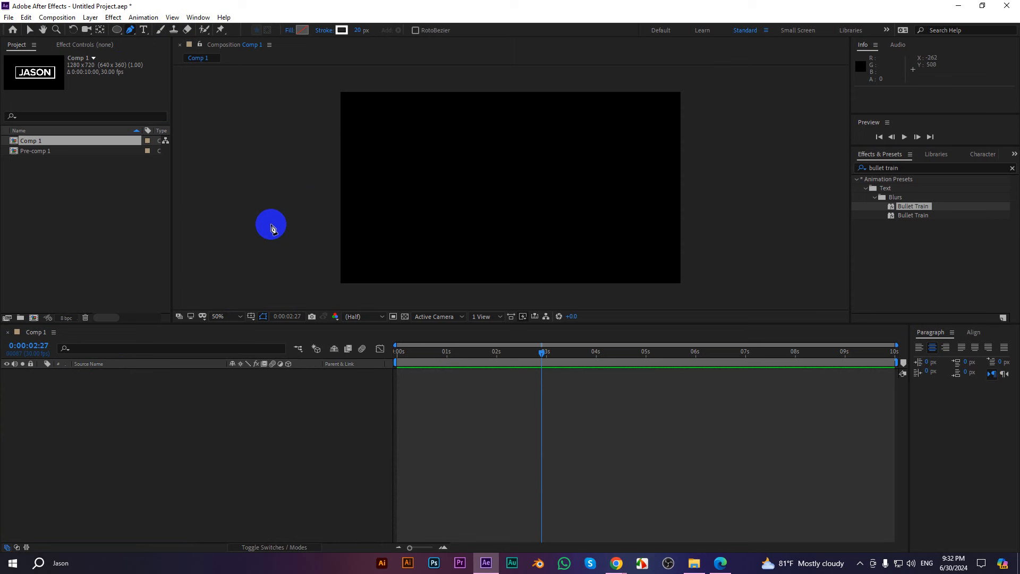
pyautogui.moveTo(270, 222); pyautogui.dragTo(282, 212)
pyautogui.moveTo(381, 197); pyautogui.dragTo(417, 207)
pyautogui.moveTo(524, 213); pyautogui.dragTo(548, 202)
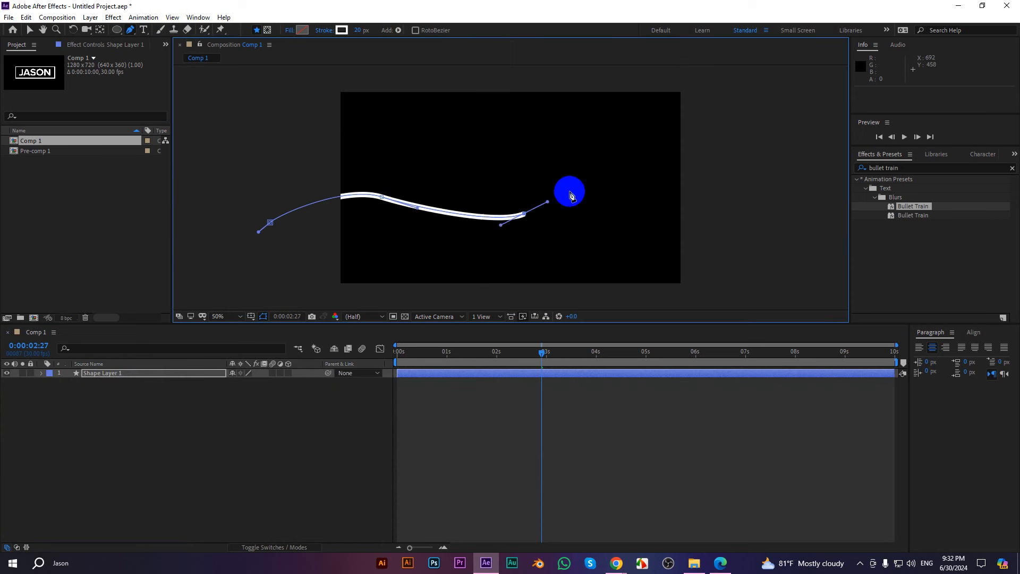
pyautogui.moveTo(632, 150); pyautogui.dragTo(655, 149)
pyautogui.moveTo(714, 173); pyautogui.dragTo(750, 189)
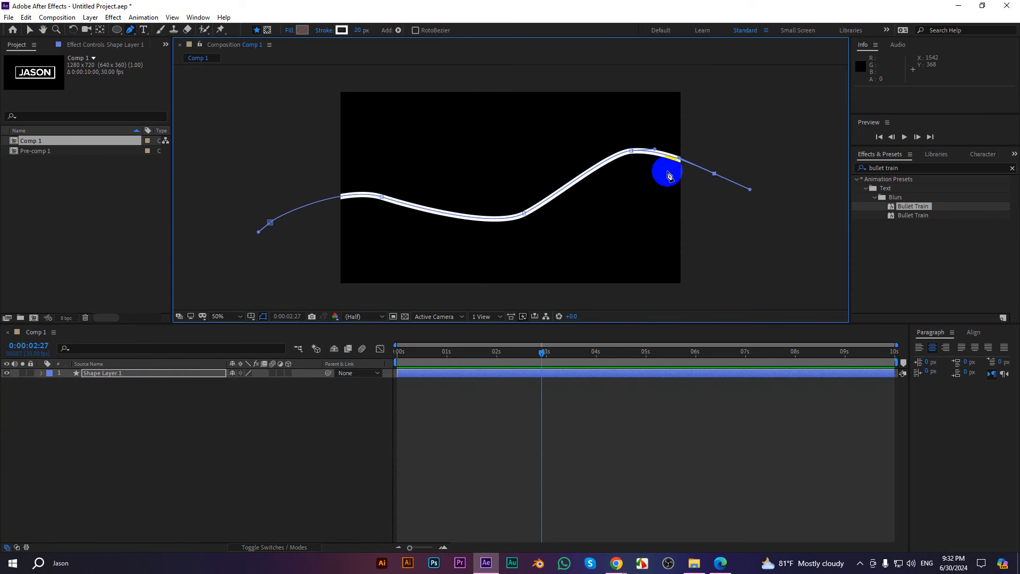
pyautogui.moveTo(632, 151); pyautogui.dragTo(629, 177)
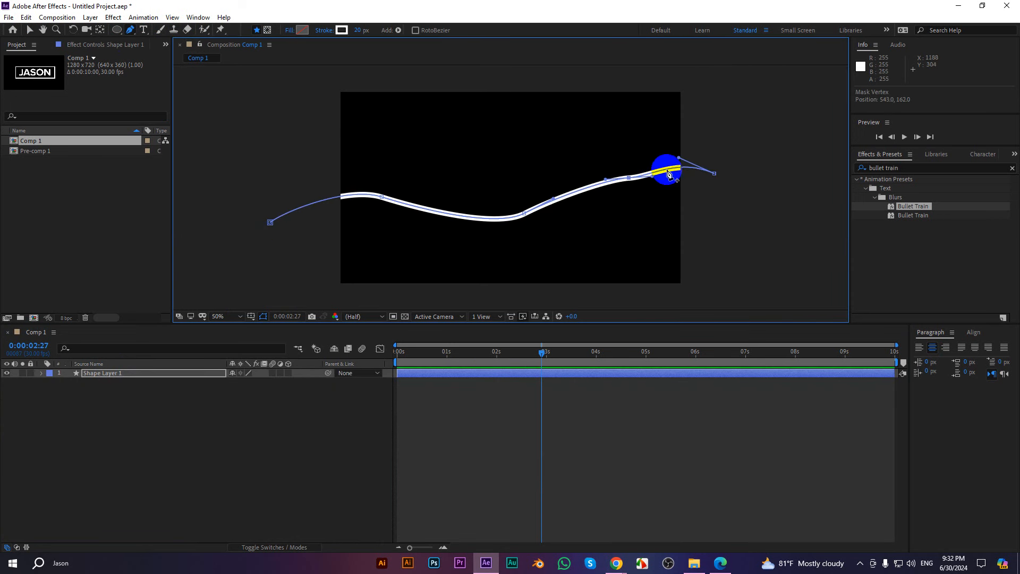
pyautogui.moveTo(714, 176); pyautogui.dragTo(722, 181)
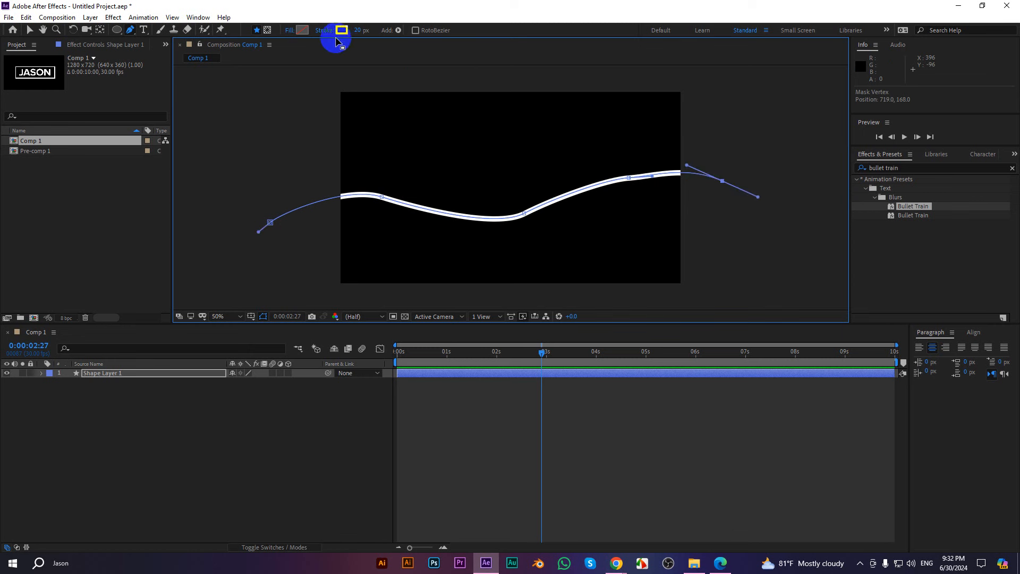
# Reduce the wavy path's stroke width to a thin line and deselect the layer
pyautogui.moveTo(359, 33); pyautogui.dragTo(351, 35)
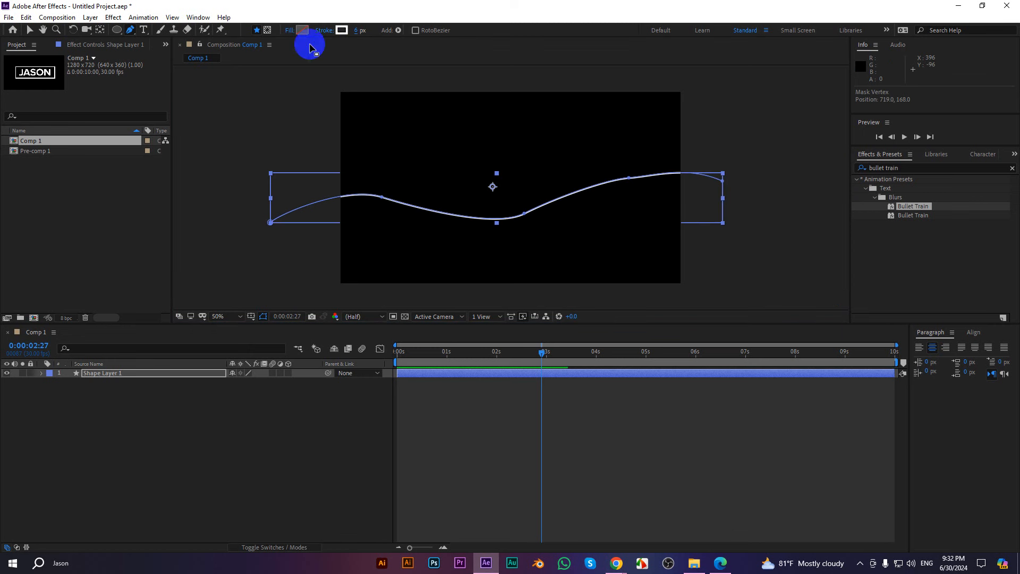
pyautogui.click(29, 29)
pyautogui.click(768, 246)
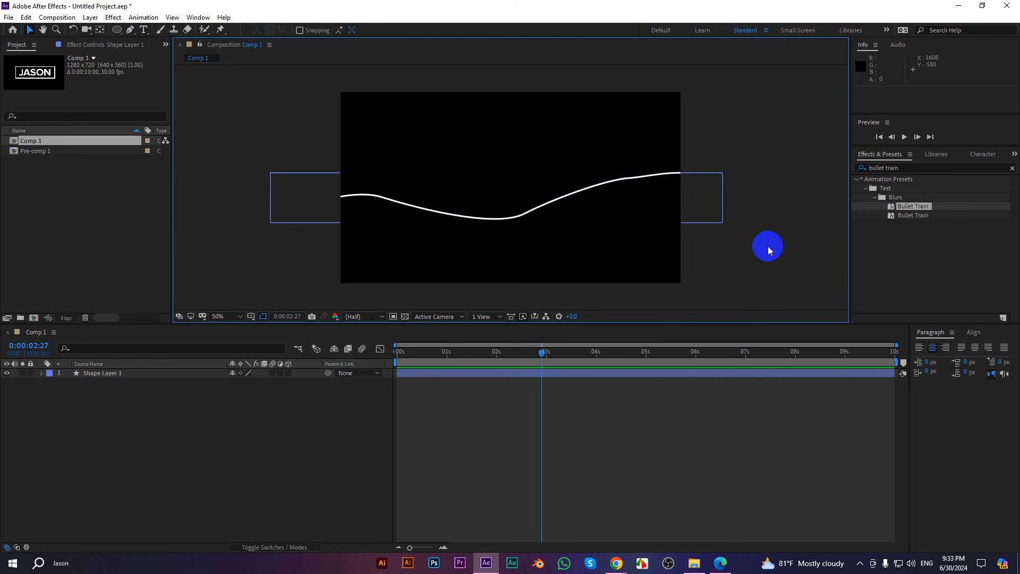
# Change the wavy path's stroke type to Linear Gradient and reselect its shape layer
pyautogui.click(500, 219)
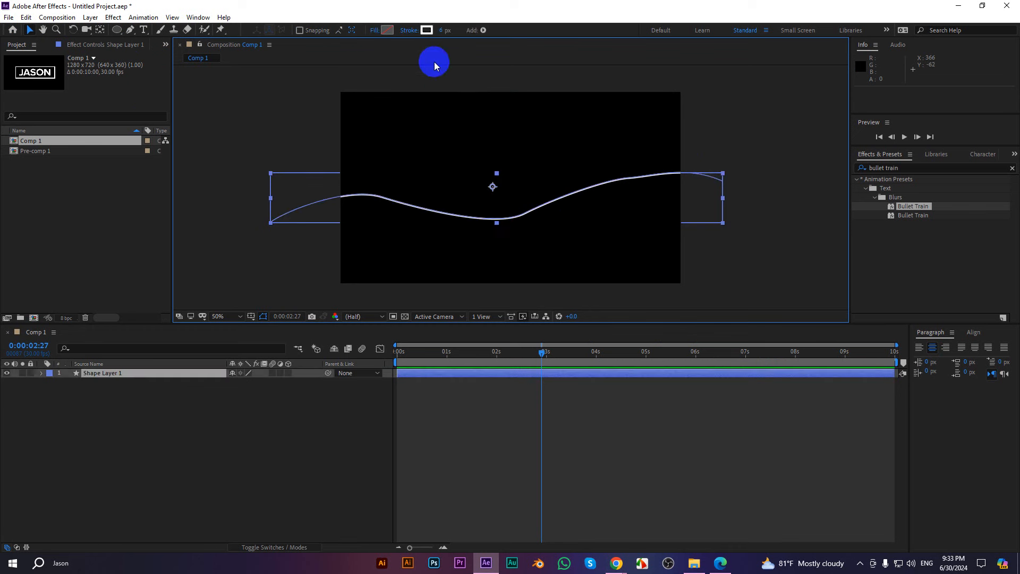
pyautogui.click(414, 32)
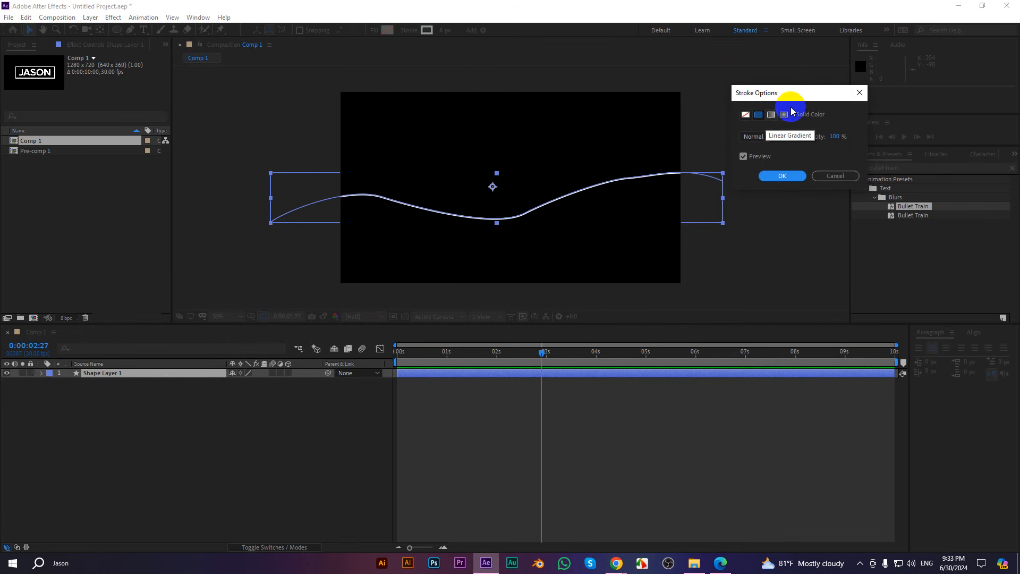
pyautogui.click(772, 117)
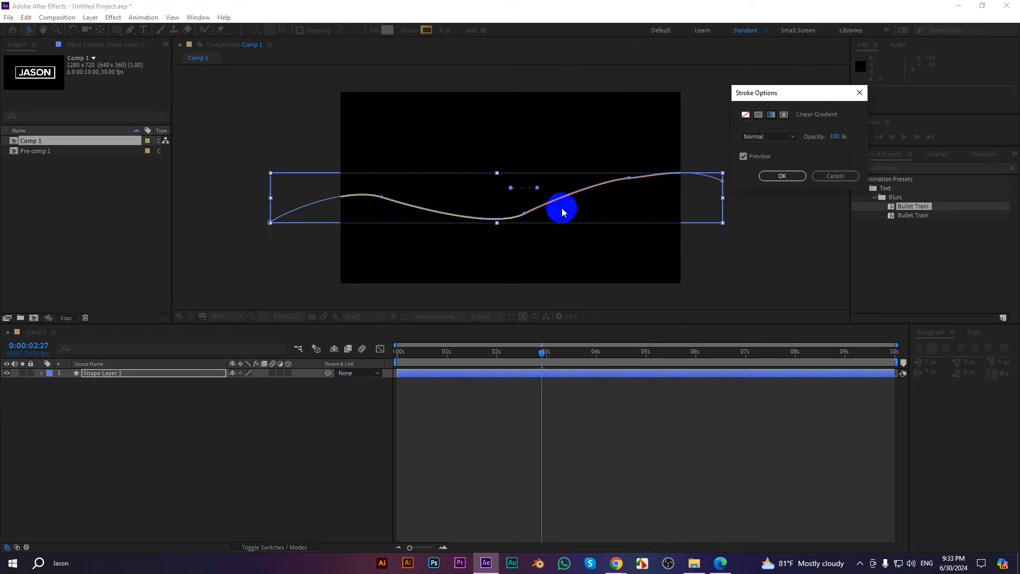
pyautogui.click(787, 178)
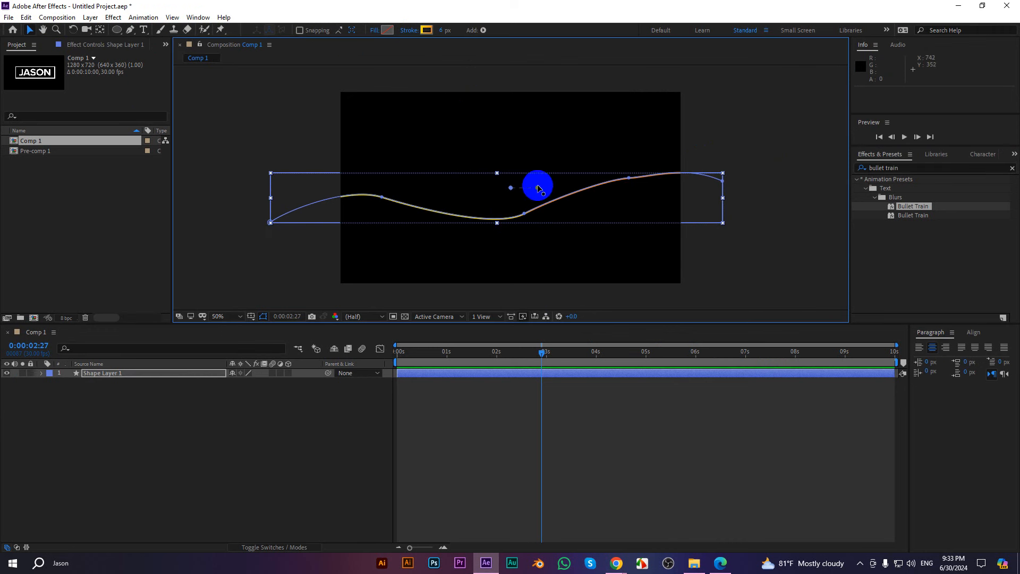
pyautogui.click(746, 257)
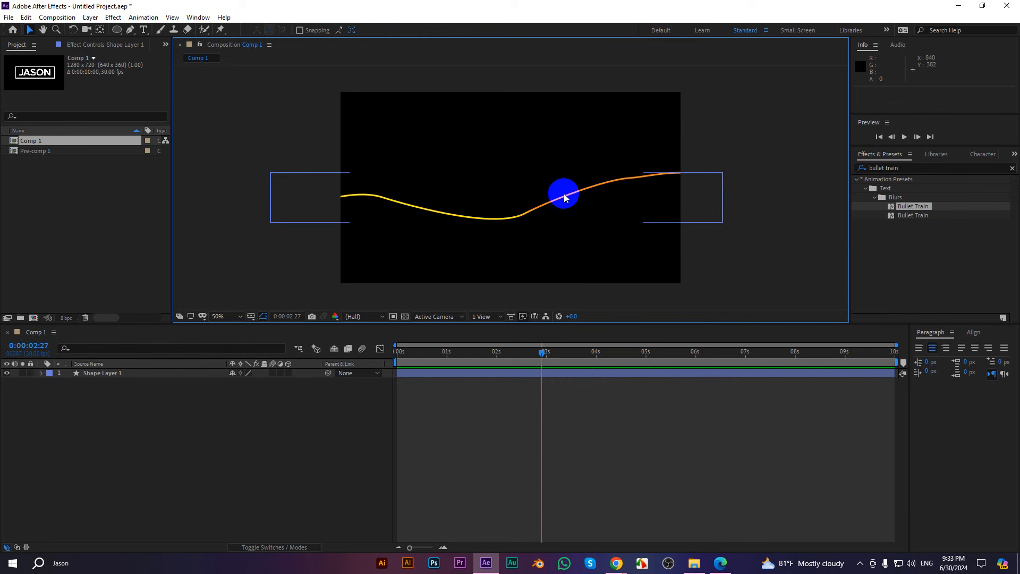
pyautogui.click(536, 207)
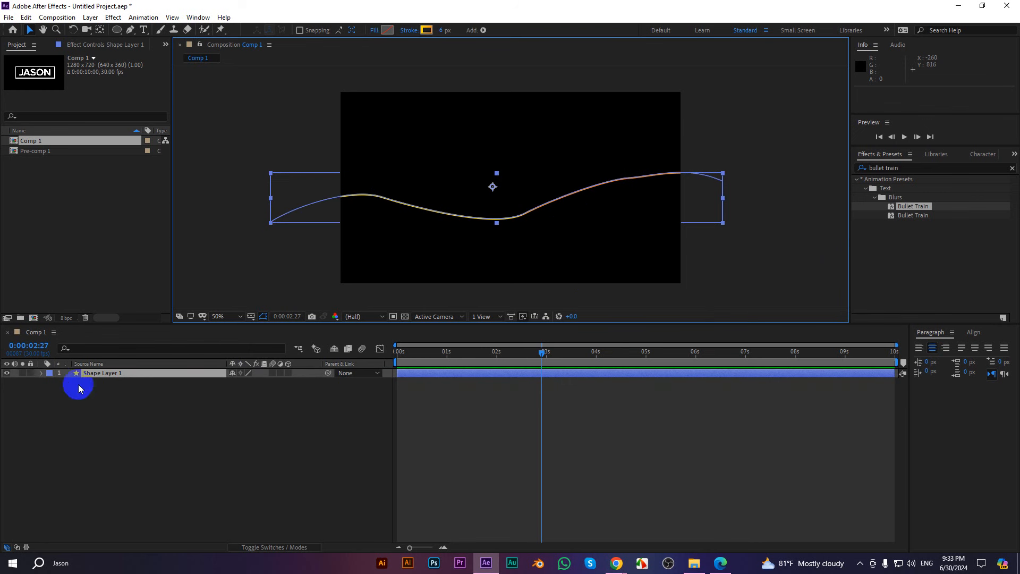
# Hide the wavy line's shape layer and leave no layer selected
pyautogui.click(42, 374)
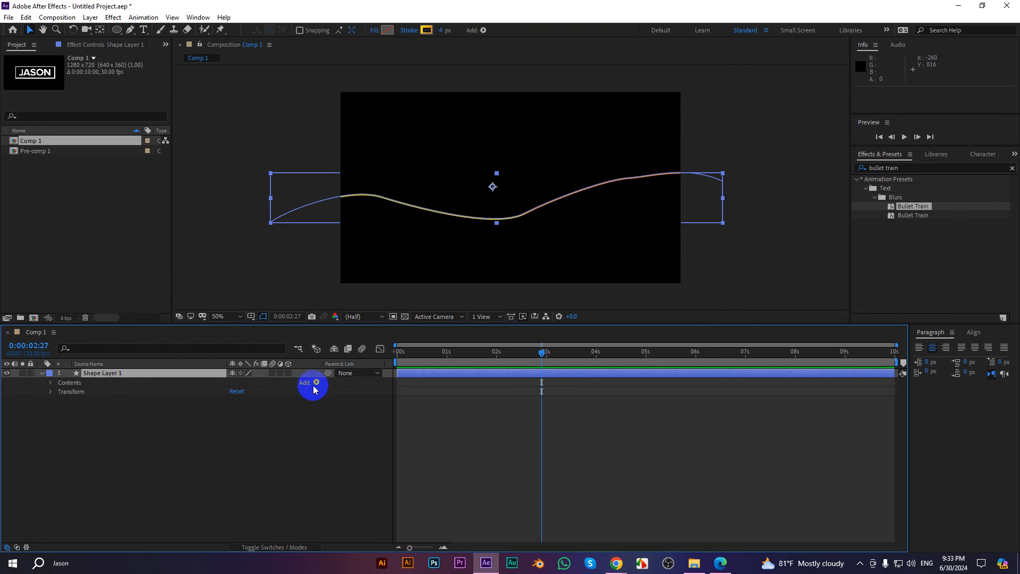
pyautogui.click(316, 383)
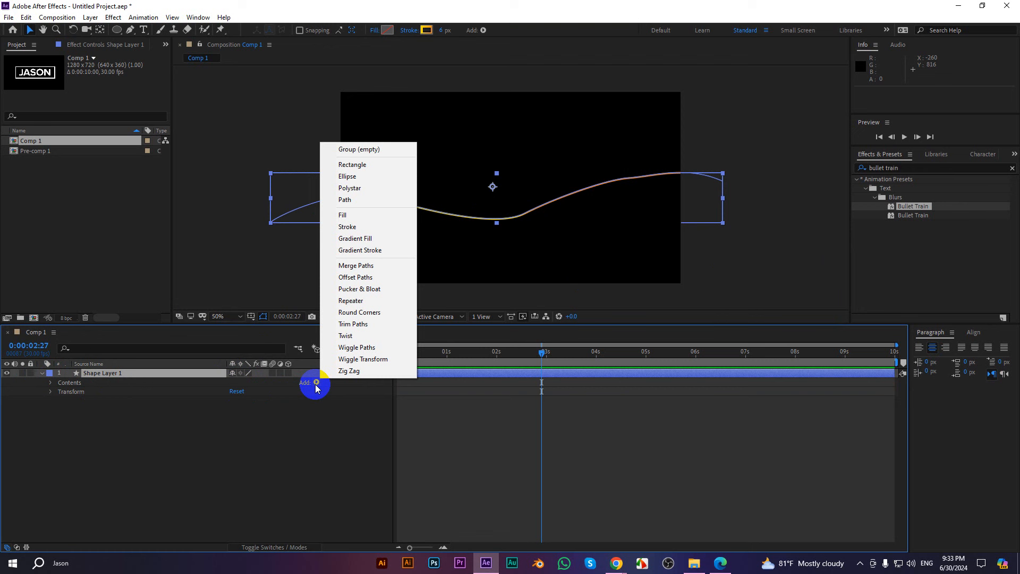
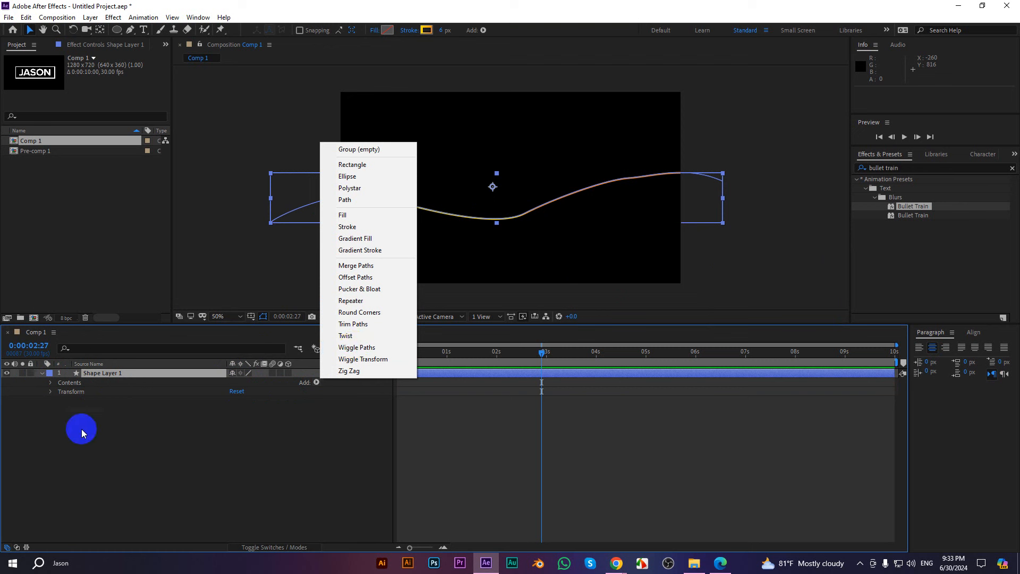
pyautogui.click(7, 373)
pyautogui.click(203, 463)
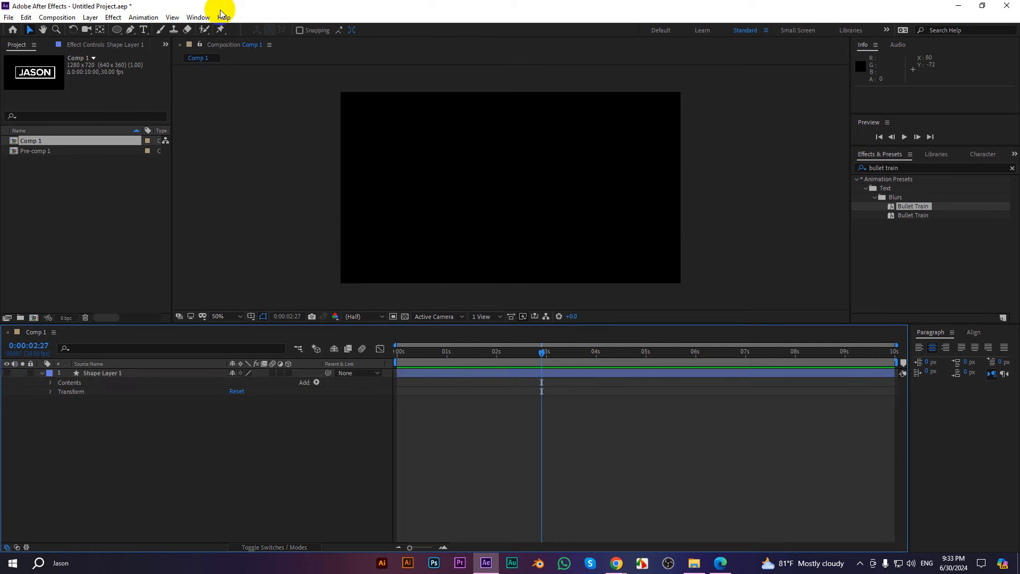
# Draw a circle at the centre of Comp 1 with the Ellipse tool, on its own shape layer
pyautogui.click(117, 33)
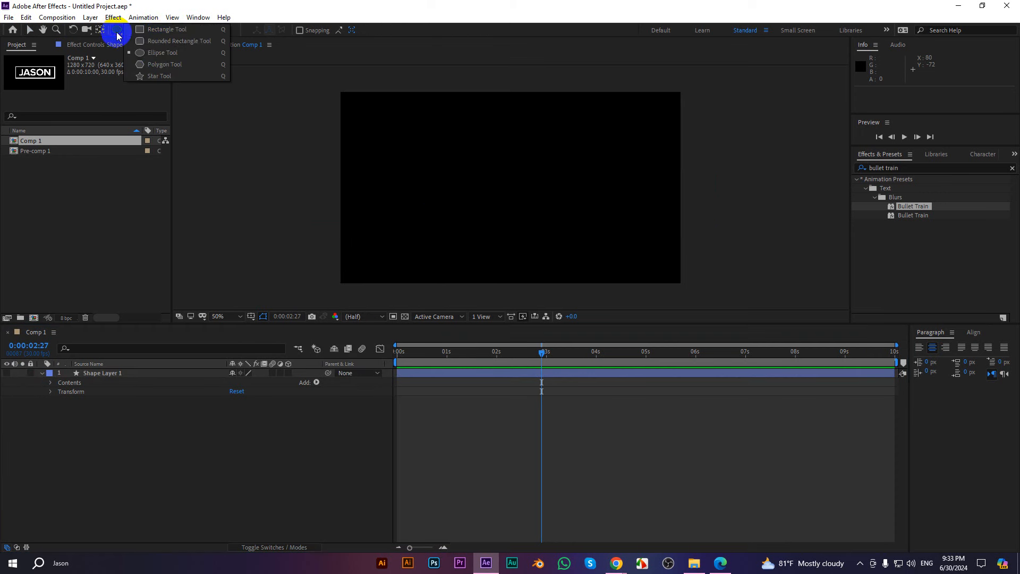
pyautogui.click(159, 52)
pyautogui.moveTo(490, 173)
pyautogui.mouseDown()
pyautogui.moveTo(516, 215)
pyautogui.moveTo(595, 257)
pyautogui.moveTo(551, 206)
pyautogui.mouseUp()
pyautogui.press('space')
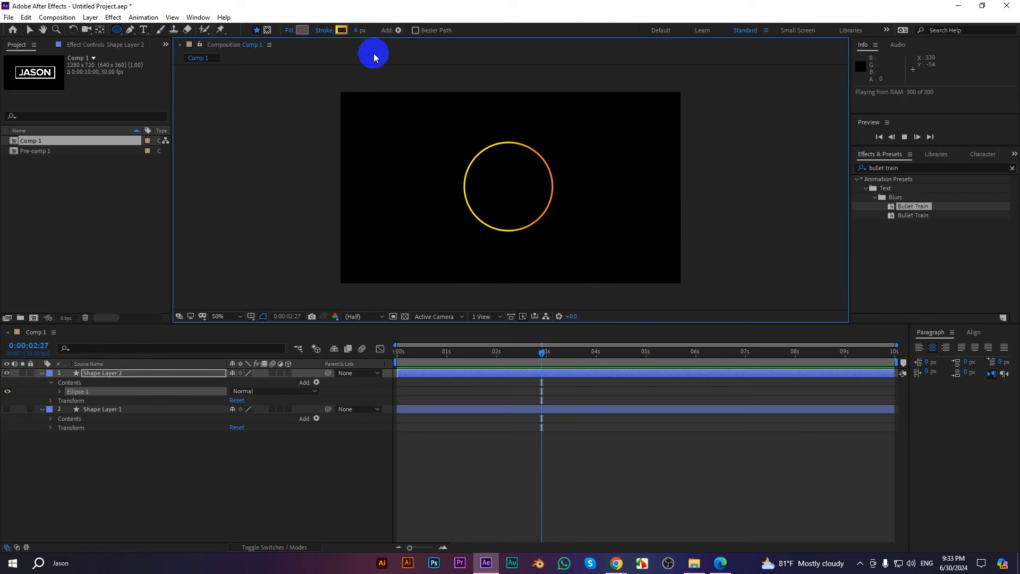
pyautogui.press('space')
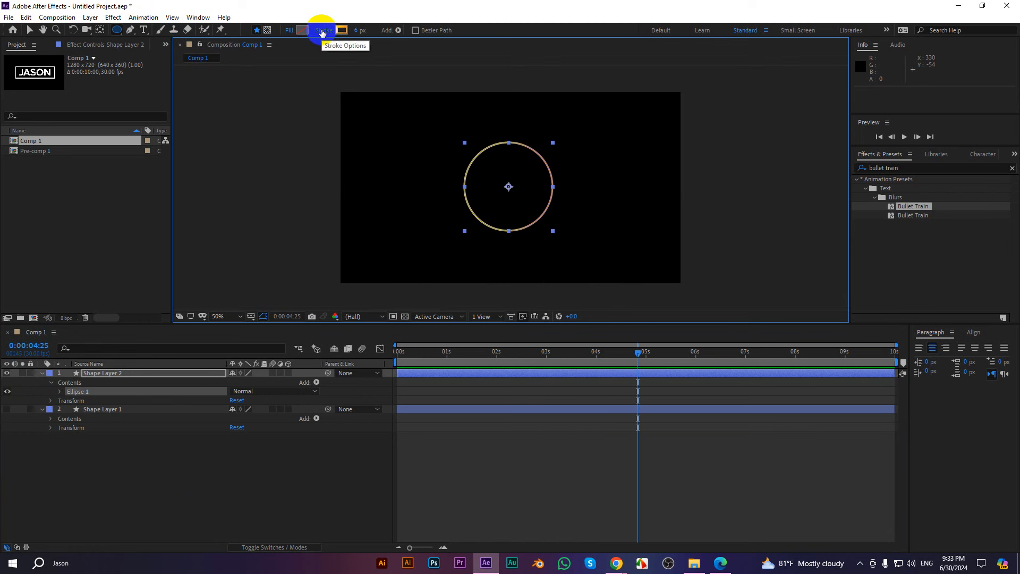
# Give the circle a solid light blue fill and set its stroke to none
pyautogui.click(300, 31)
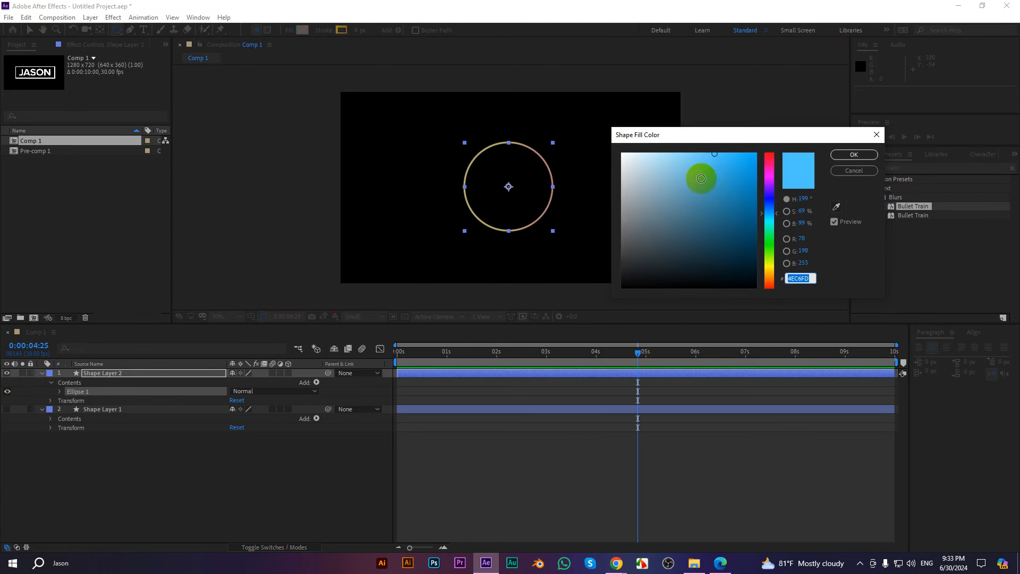
pyautogui.click(705, 162)
pyautogui.click(852, 154)
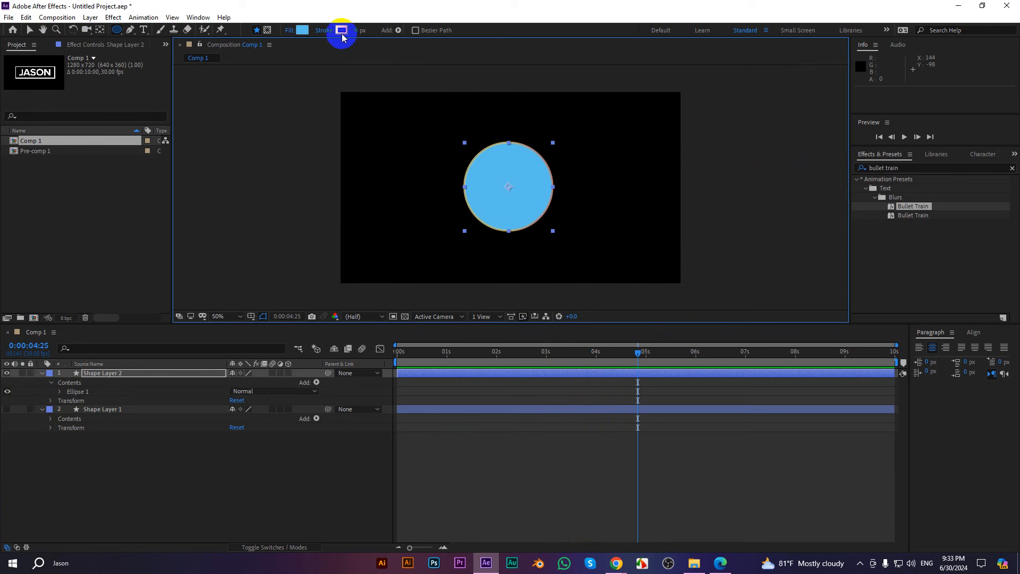
pyautogui.click(342, 31)
pyautogui.keyDown('alt'); pyautogui.click(341, 32); pyautogui.keyUp('alt')
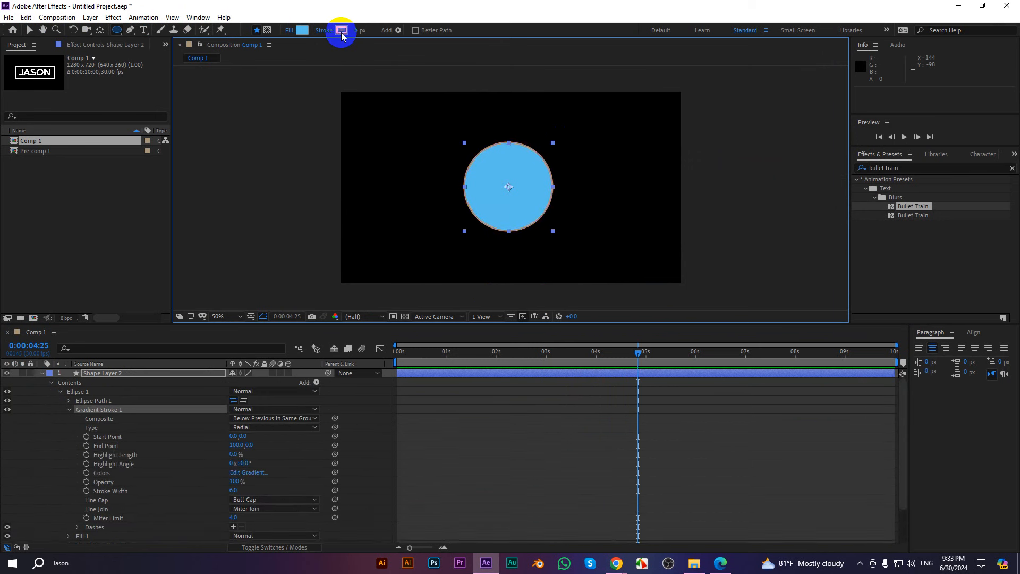
pyautogui.click(71, 410)
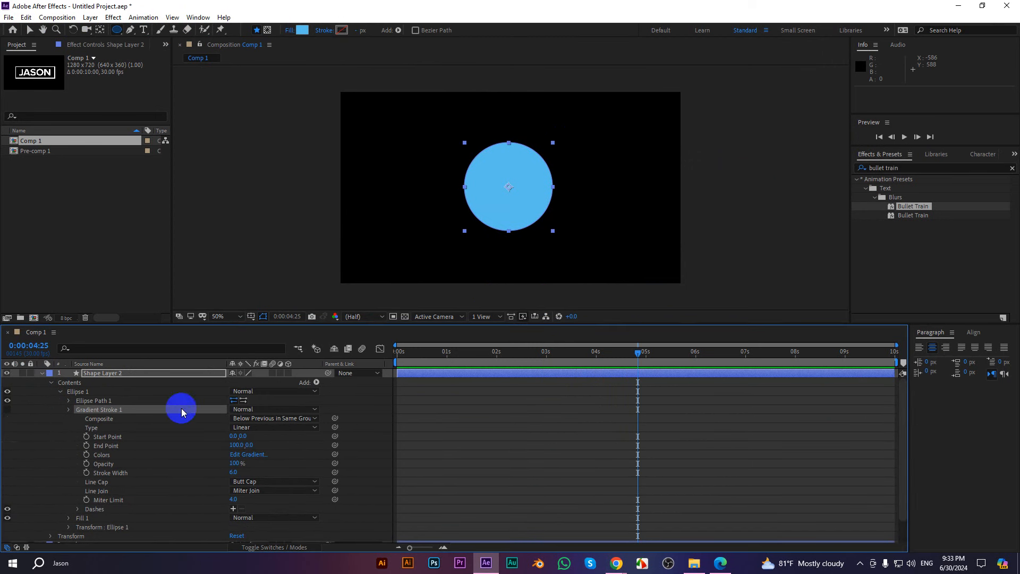
# Add a Wiggle Paths operator to the circle and preview its edge up close from the first frame
pyautogui.click(317, 383)
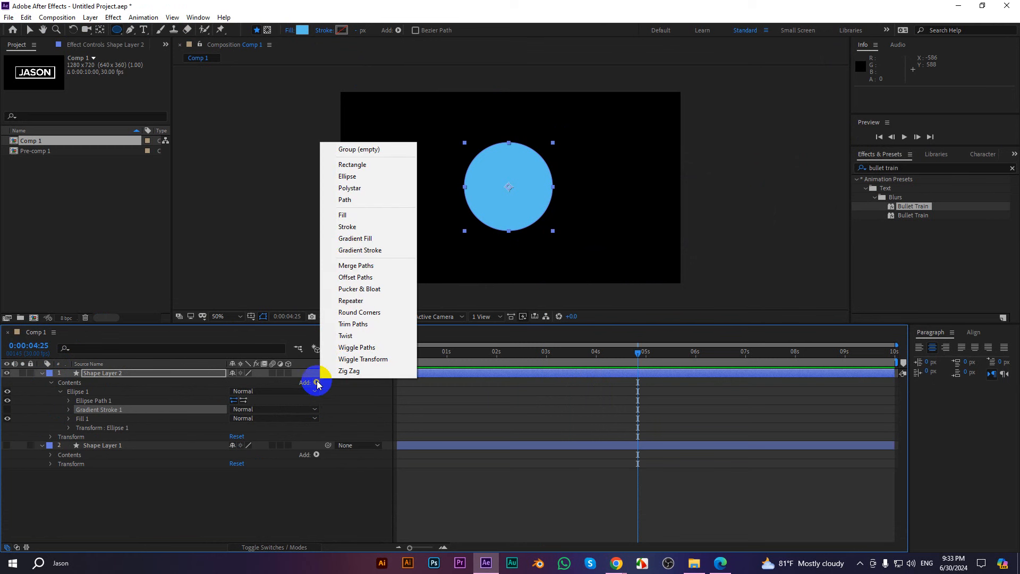
pyautogui.click(372, 348)
pyautogui.moveTo(635, 350); pyautogui.dragTo(386, 364)
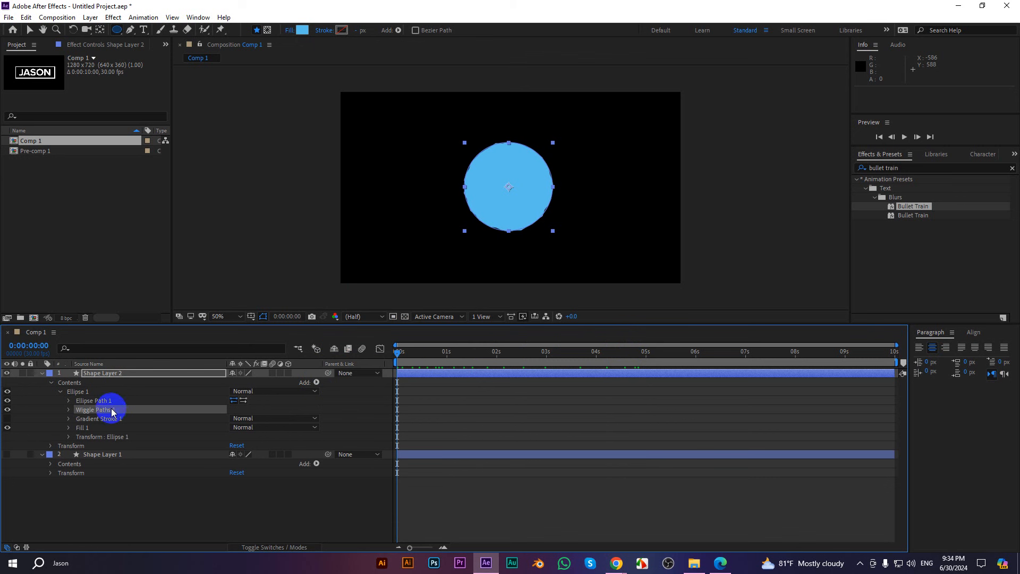
pyautogui.click(33, 33)
pyautogui.scroll(1, 519, 158)
pyautogui.click(710, 157)
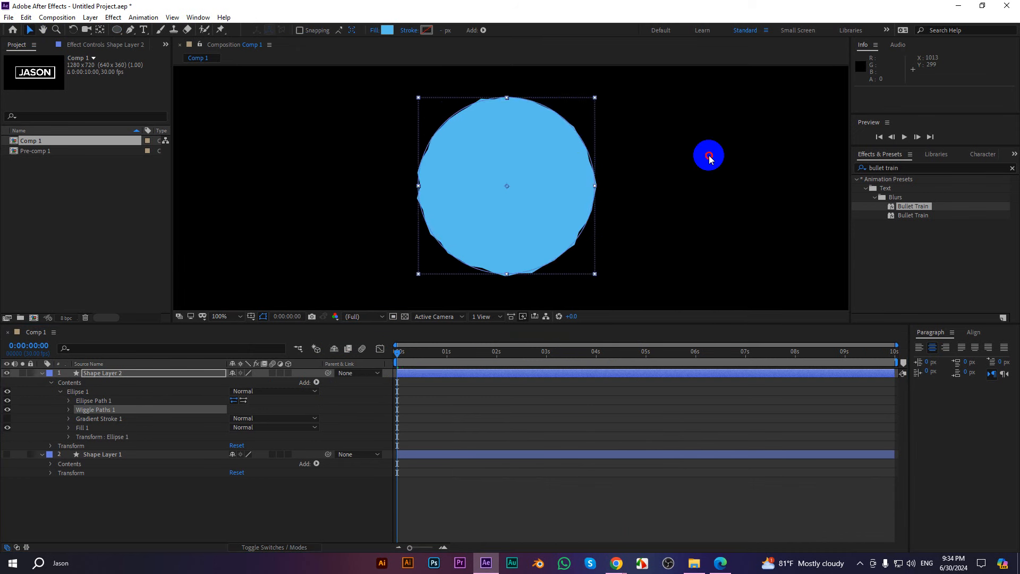
pyautogui.scroll(1, 579, 110)
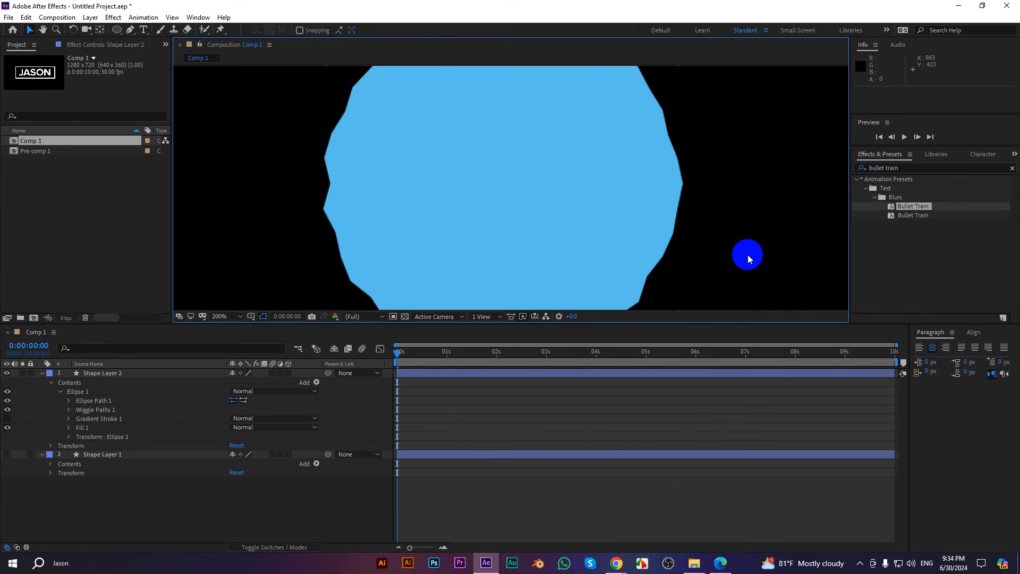
pyautogui.press('space')
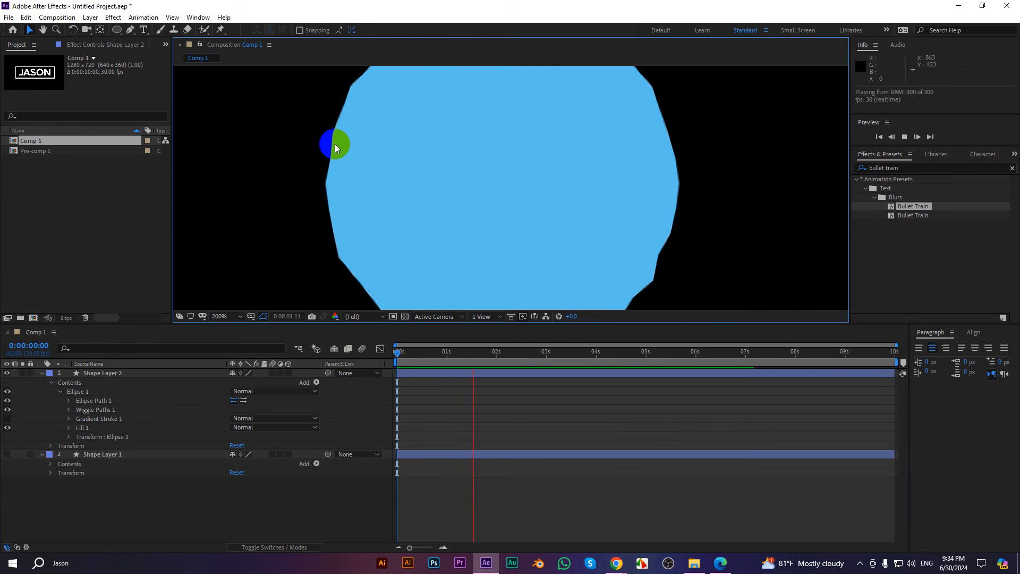
pyautogui.press('space')
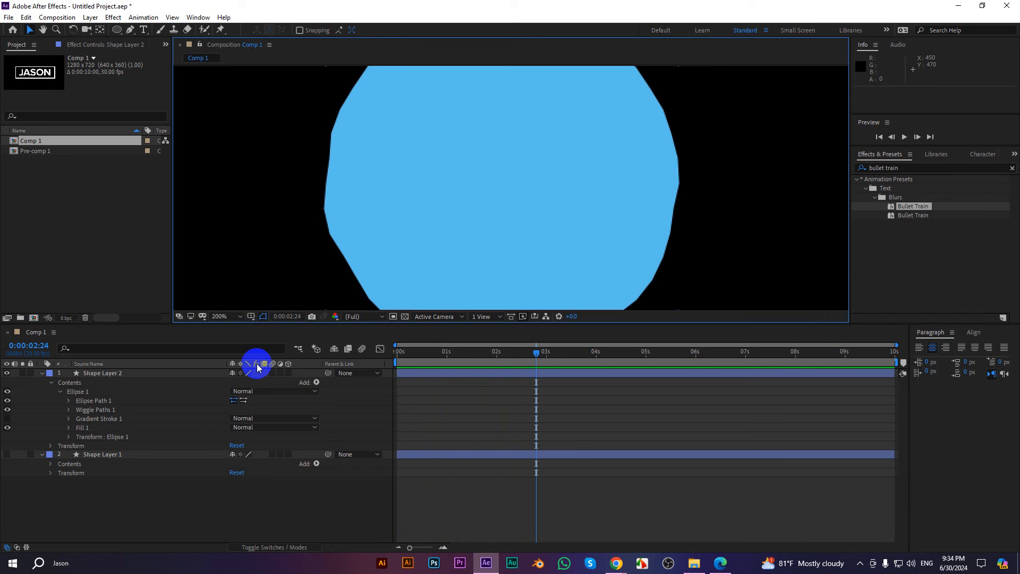
# Set the Wiggle Paths size to 249 and its points to Smooth, and preview the animation from the first frame
pyautogui.click(68, 410)
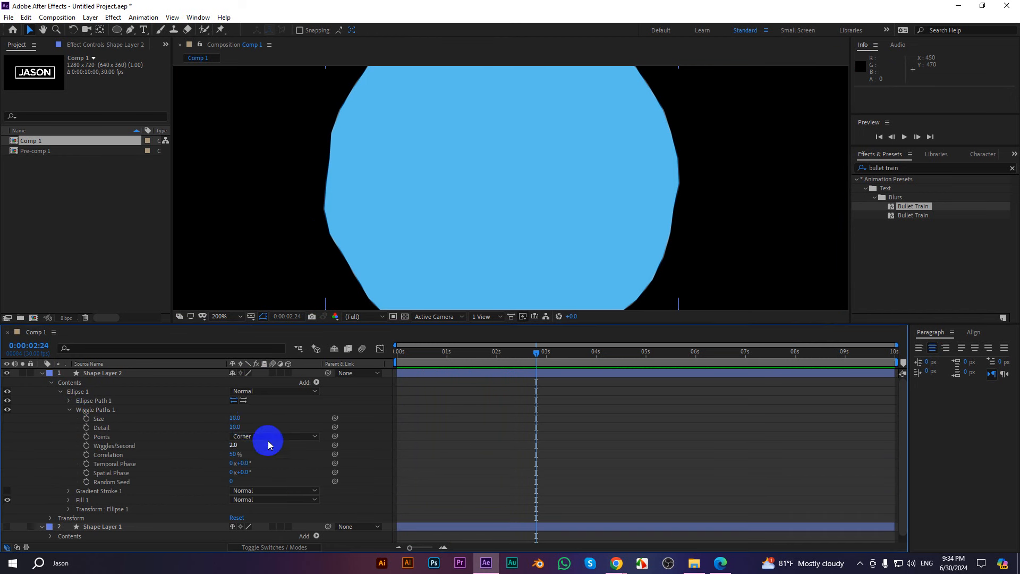
pyautogui.scroll(-2, 413, 242)
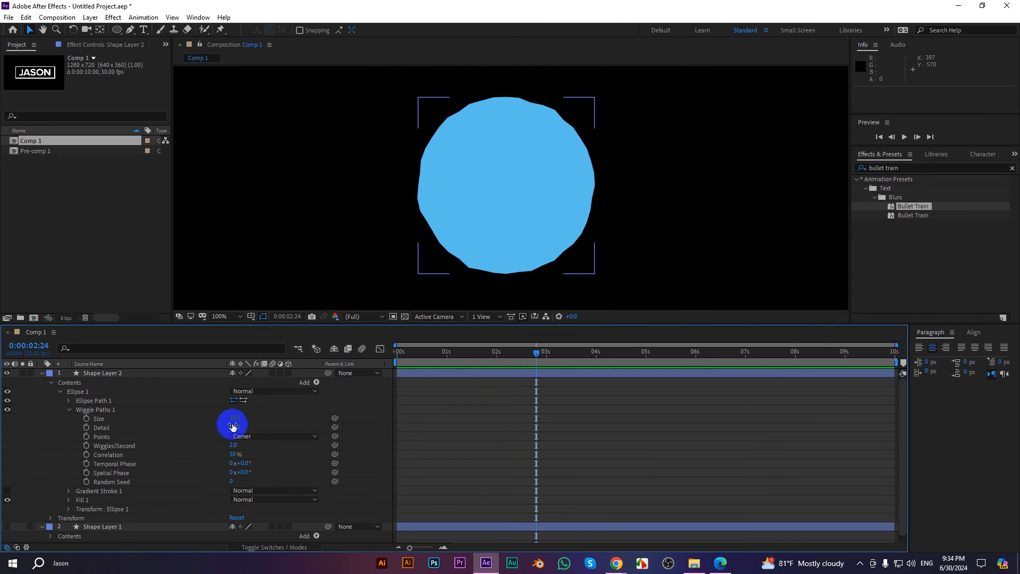
pyautogui.moveTo(235, 418); pyautogui.dragTo(348, 409)
pyautogui.click(255, 436)
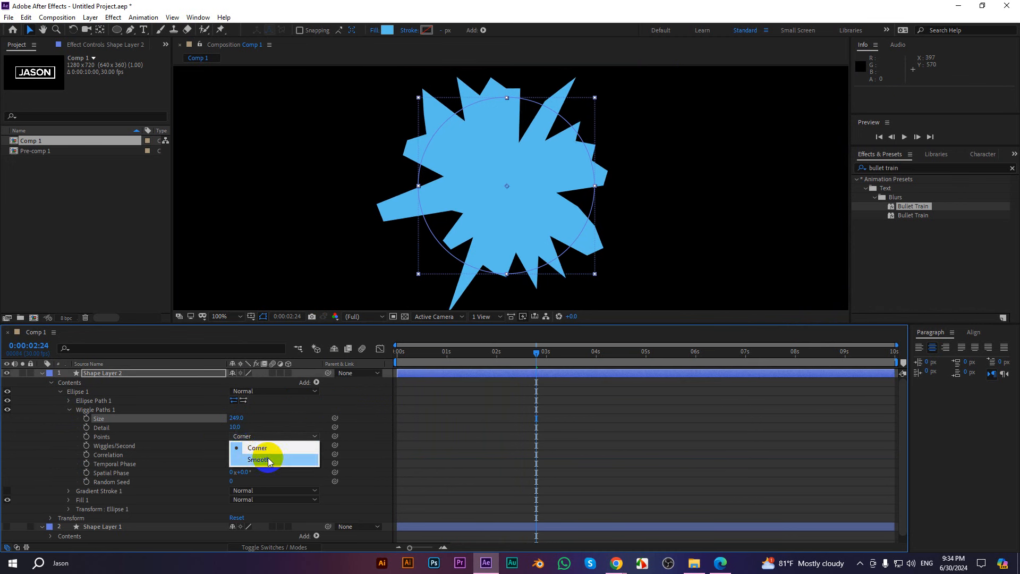
pyautogui.click(260, 459)
pyautogui.scroll(-2, 527, 222)
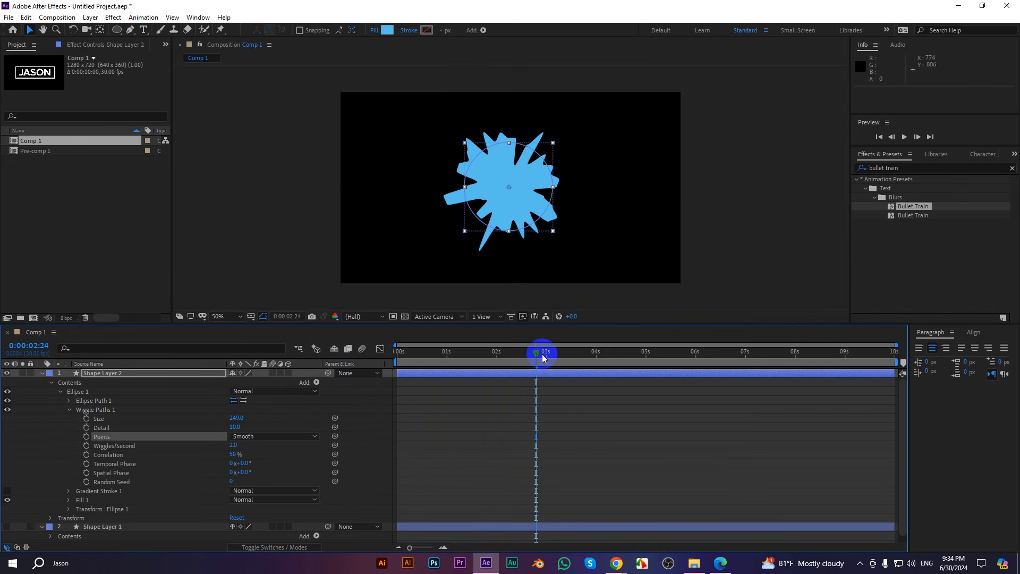
pyautogui.moveTo(537, 352); pyautogui.dragTo(376, 353)
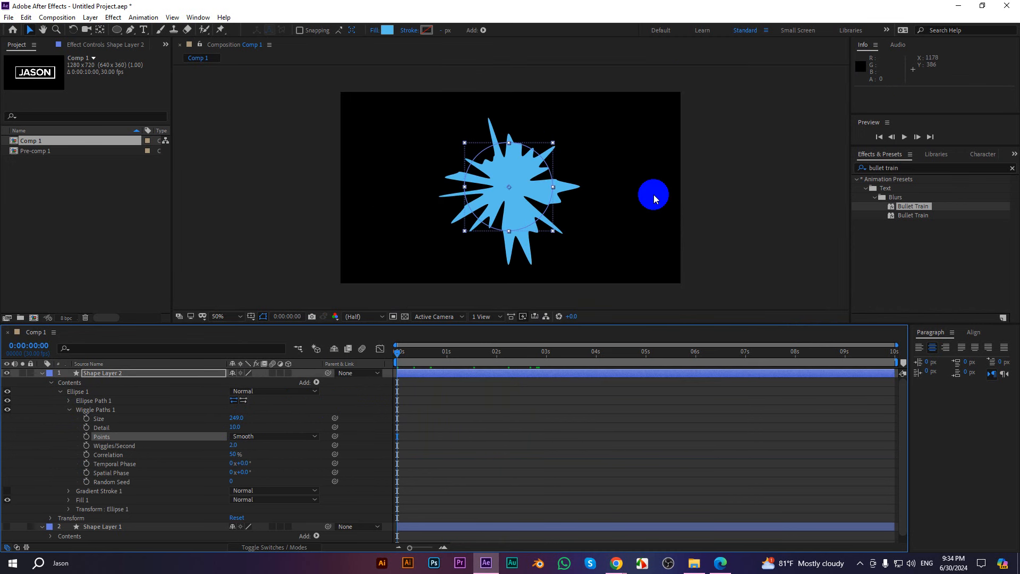
pyautogui.press('space')
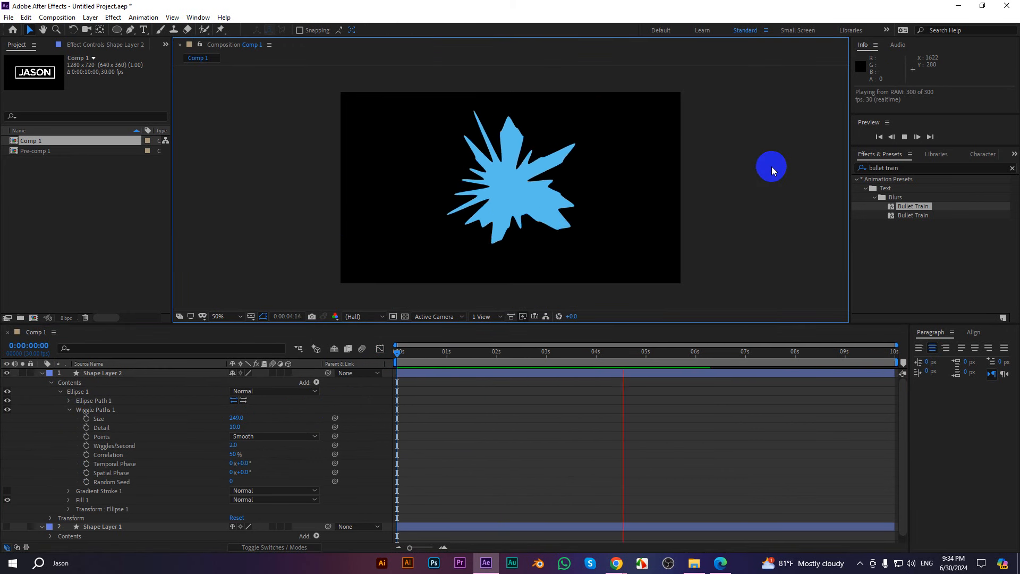
pyautogui.press('space')
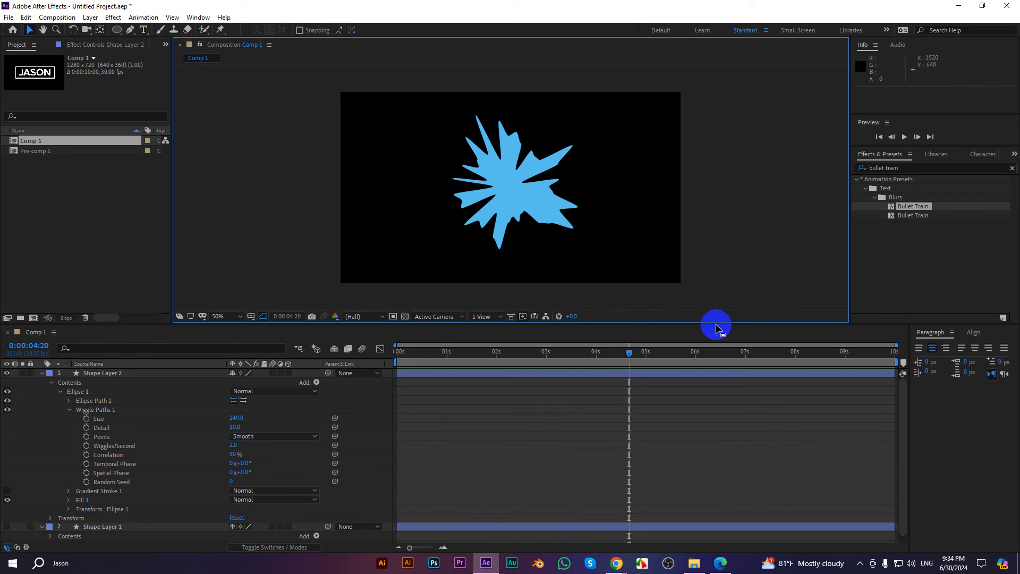
pyautogui.moveTo(629, 353); pyautogui.dragTo(372, 353)
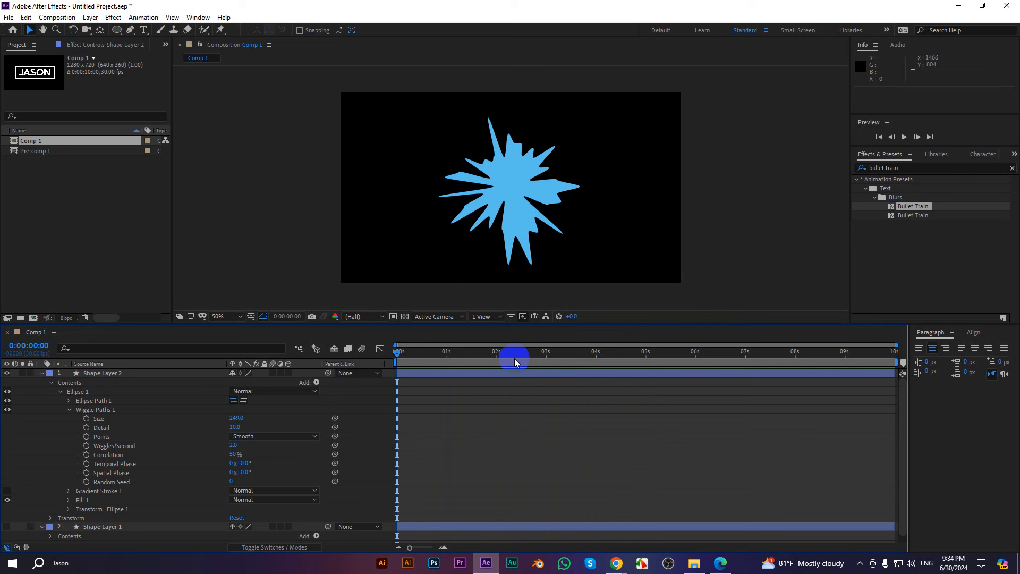
pyautogui.press('space')
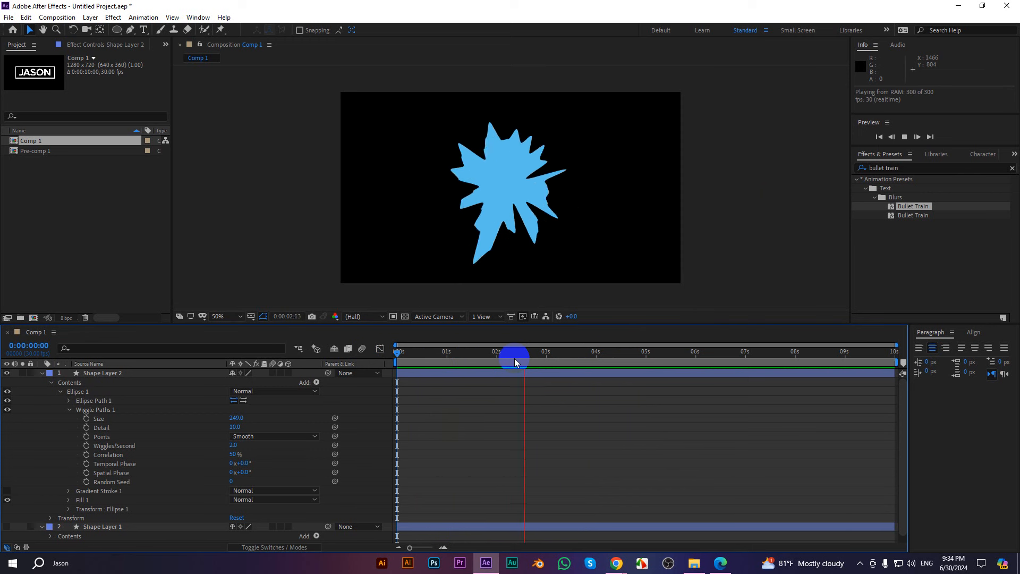
pyautogui.press('space')
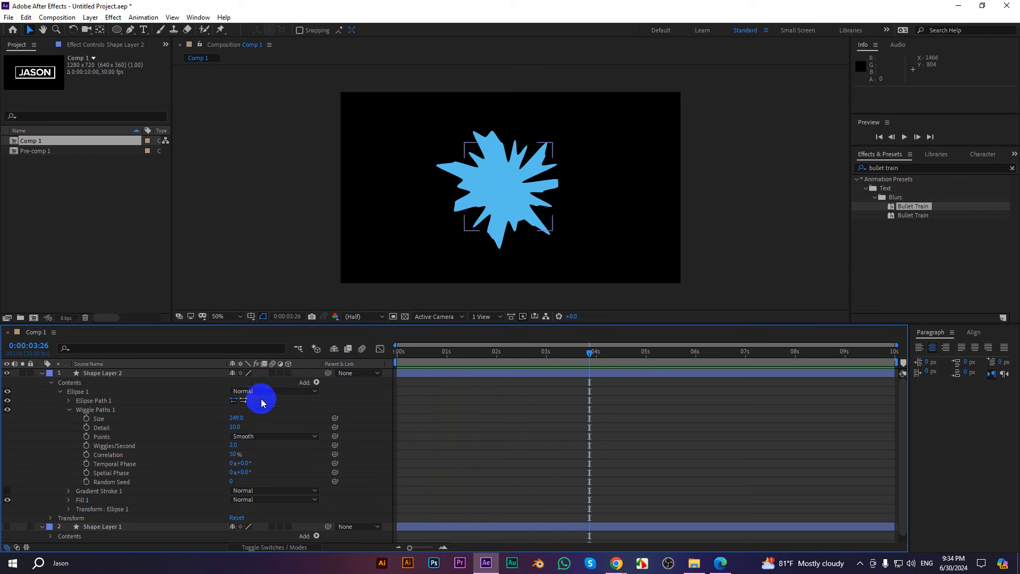
# Set the Wiggle Paths detail to 100 and preview the animation from the first frame
pyautogui.moveTo(235, 426); pyautogui.dragTo(335, 414)
pyautogui.moveTo(592, 355); pyautogui.dragTo(273, 353)
pyautogui.press('space')
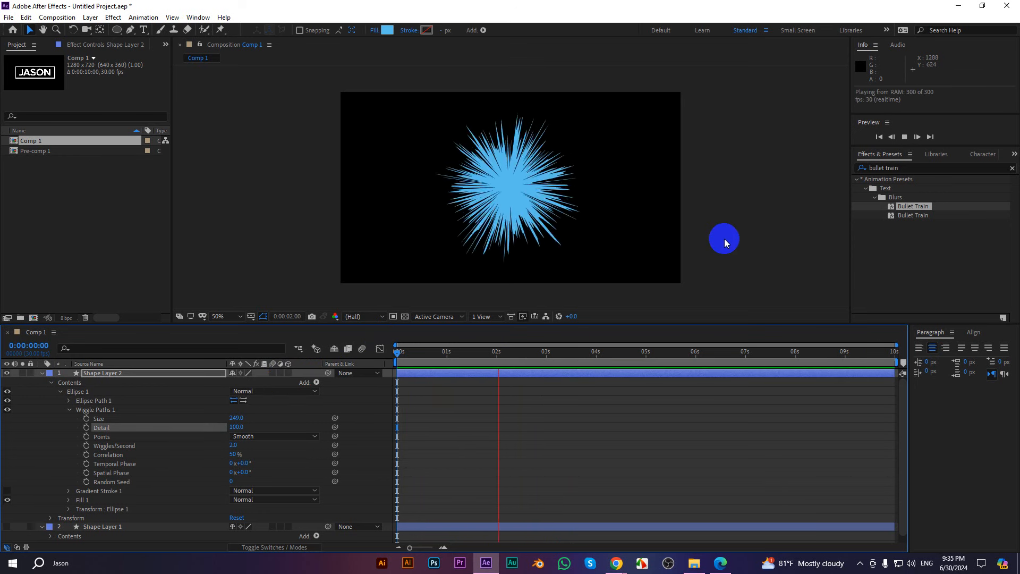
pyautogui.press('space')
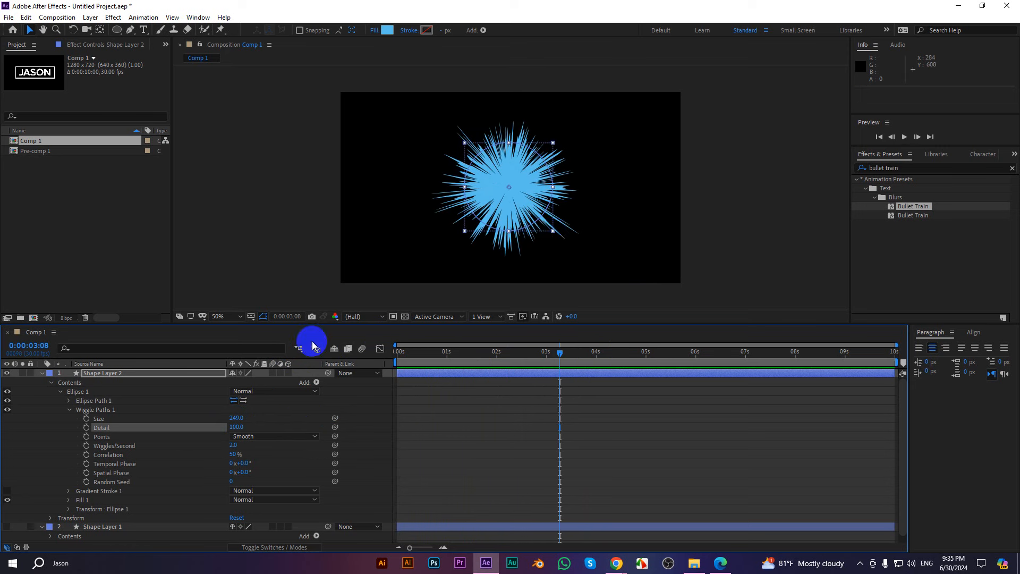
# Try scaling the spiky circle up beyond the frame's height, preview it from the first frame, and undo the scaling
pyautogui.moveTo(553, 234); pyautogui.dragTo(635, 311)
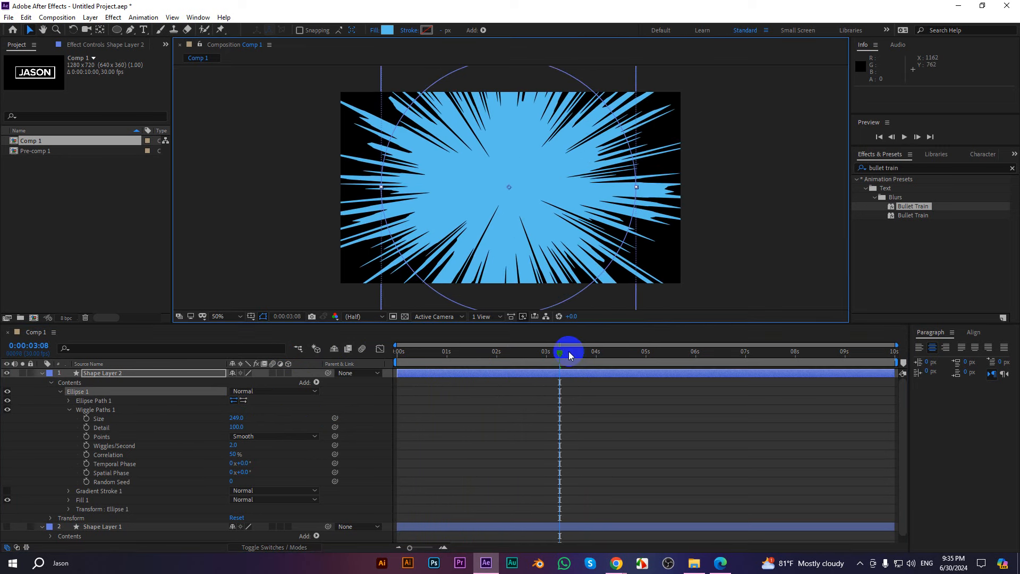
pyautogui.moveTo(569, 351); pyautogui.dragTo(319, 353)
pyautogui.click(233, 164)
pyautogui.press('space')
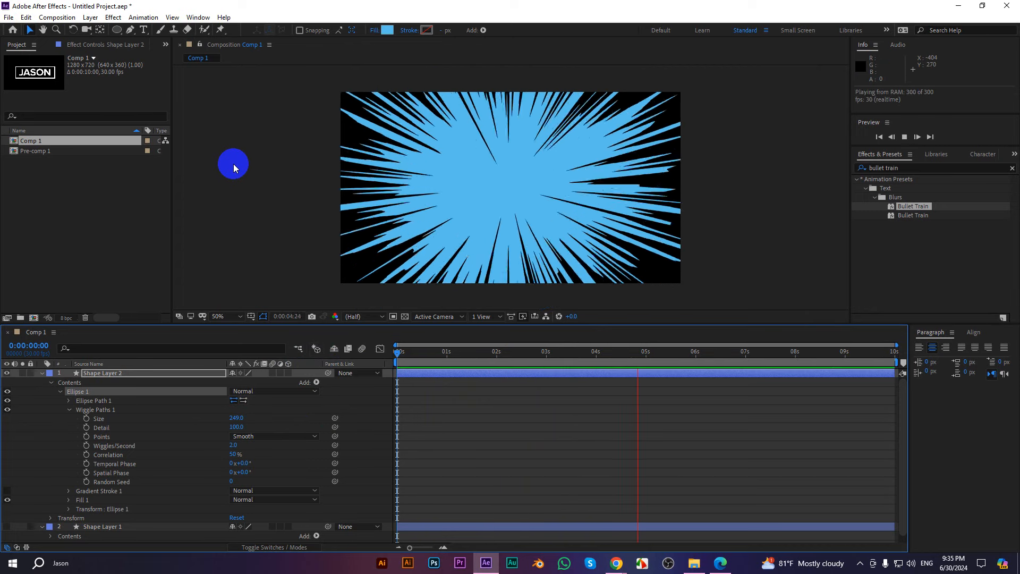
pyautogui.press('space')
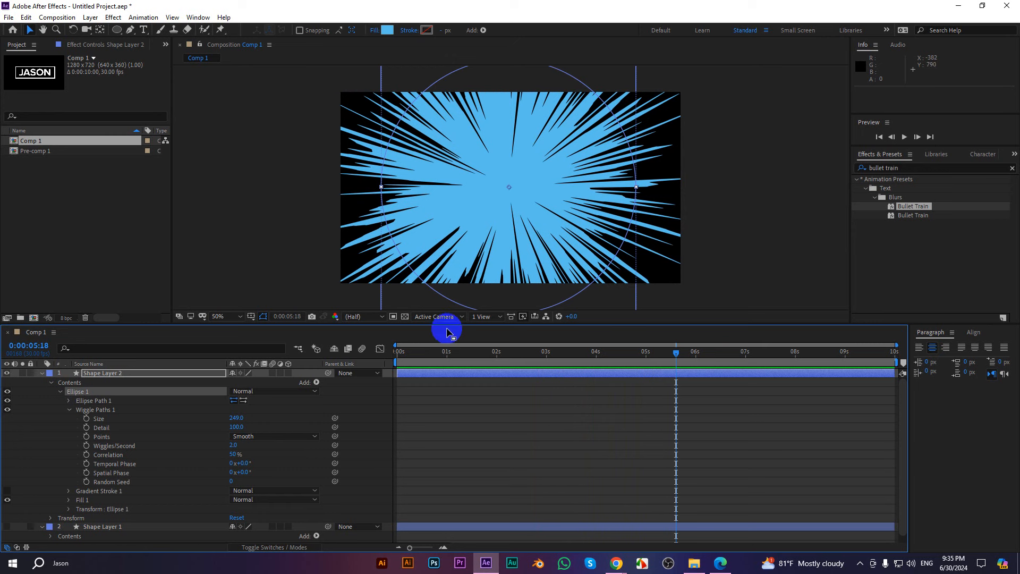
pyautogui.hotkey('ctrl', 'z')
# Set the Wiggle Paths detail to 0 and preview the circle's smooth deformation
pyautogui.click(236, 429)
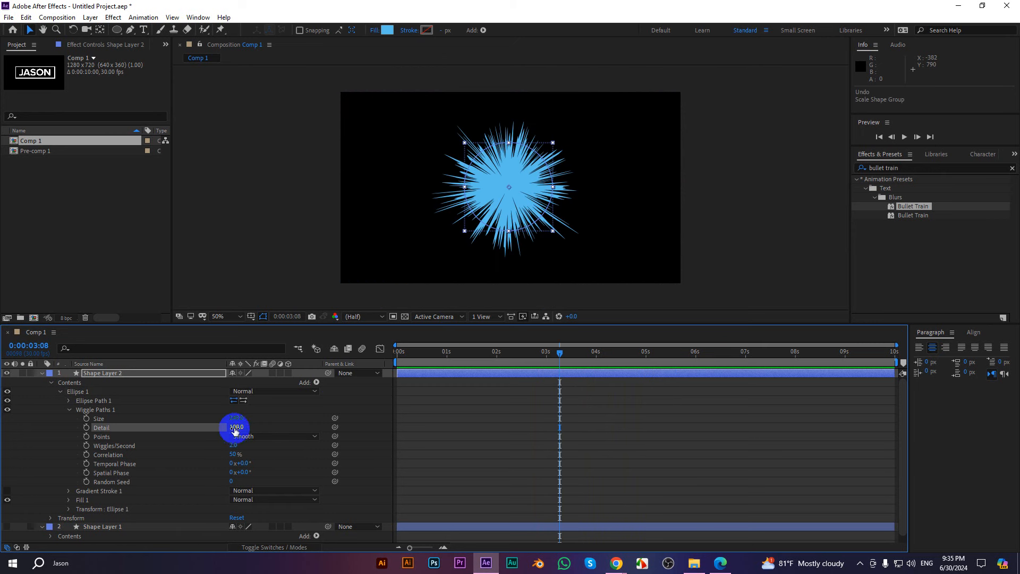
pyautogui.moveTo(241, 427); pyautogui.dragTo(199, 430)
pyautogui.press('space')
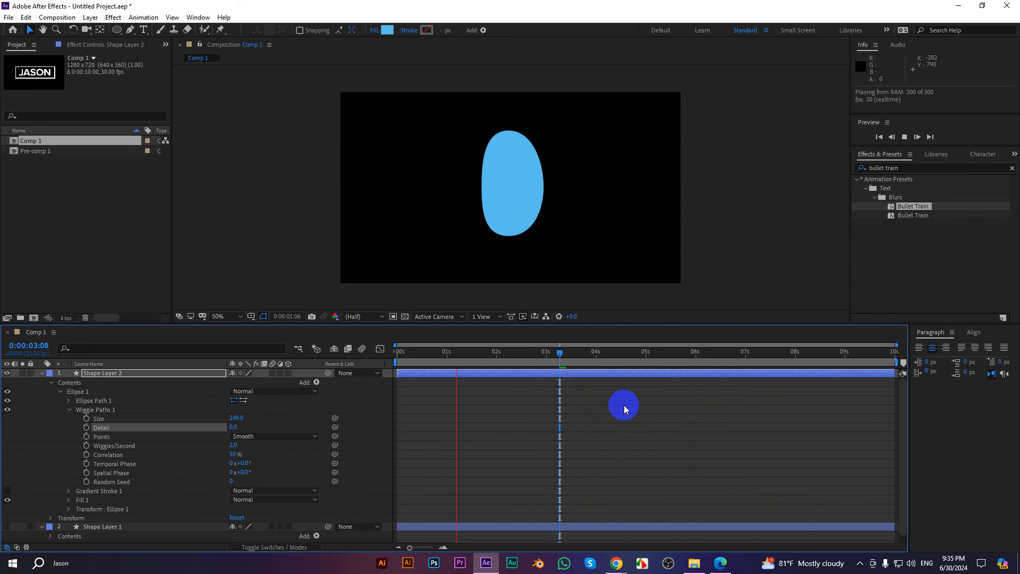
pyautogui.press('space')
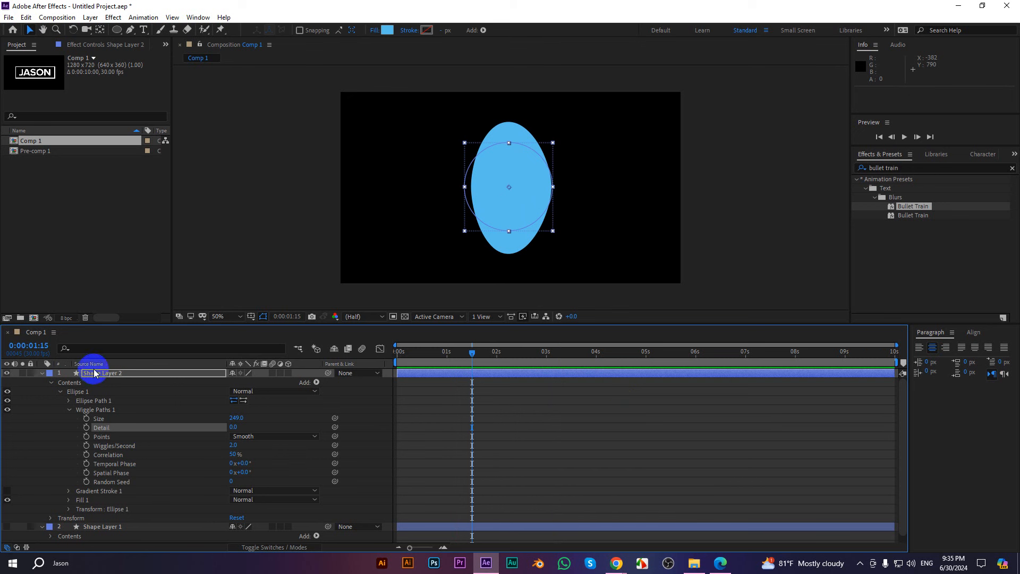
# Delete the blue circle's shape layer and make the wavy line's layer visible
pyautogui.press('Delete')
pyautogui.press('Delete')
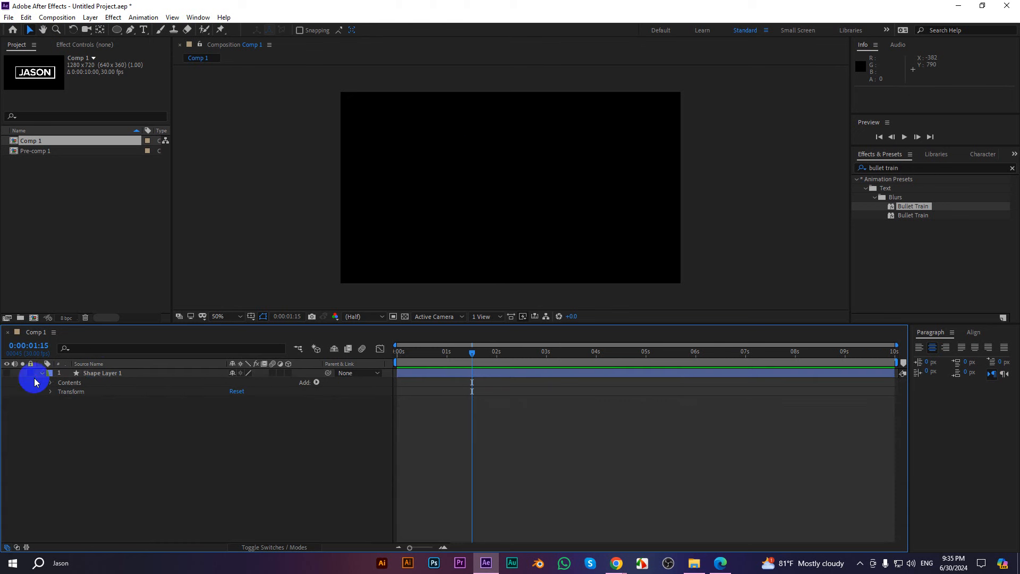
pyautogui.click(7, 373)
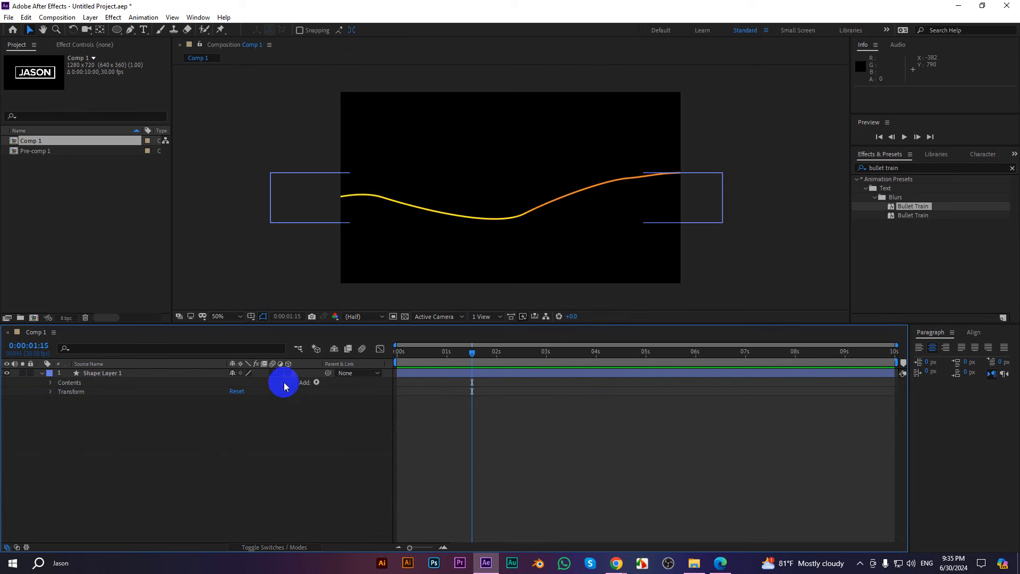
# Add Wiggle Paths to the wavy line, with Smooth points and a size of 20
pyautogui.click(316, 384)
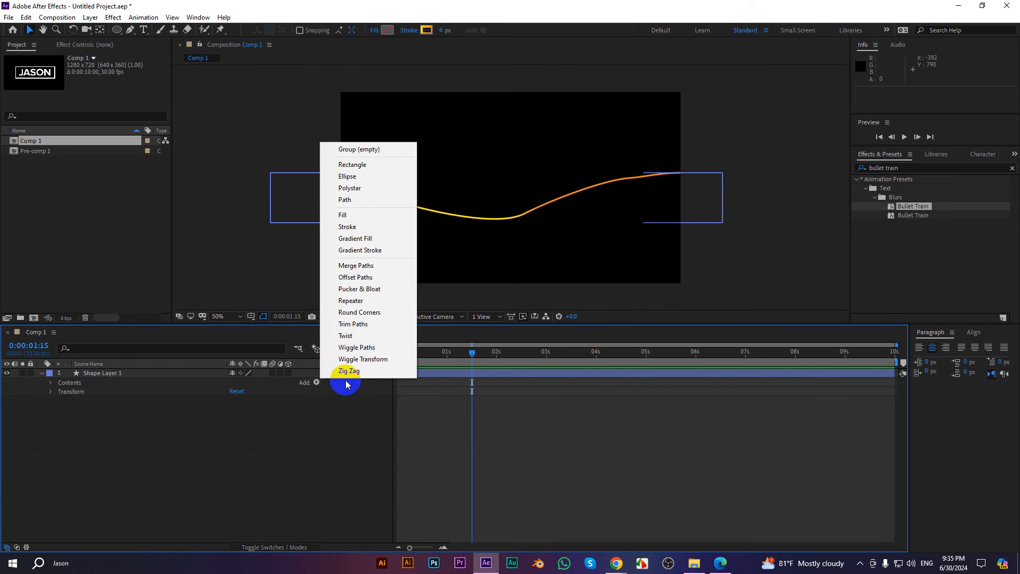
pyautogui.click(357, 347)
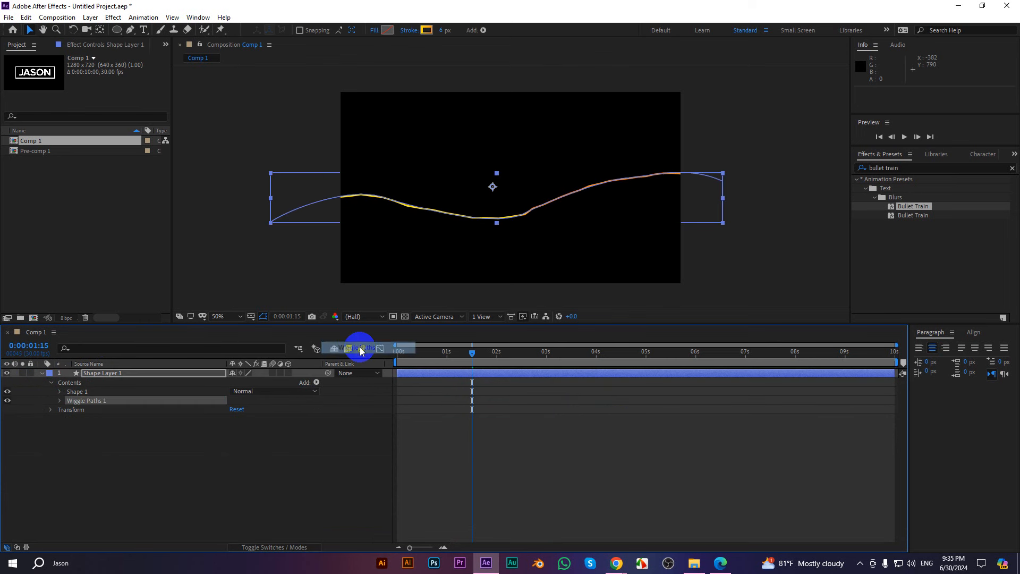
pyautogui.click(59, 402)
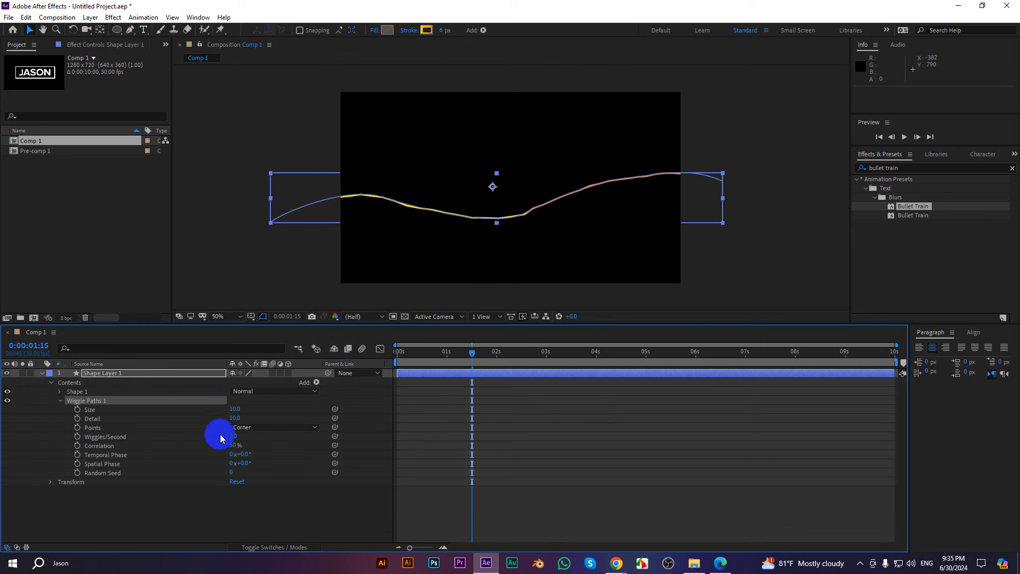
pyautogui.press('.')
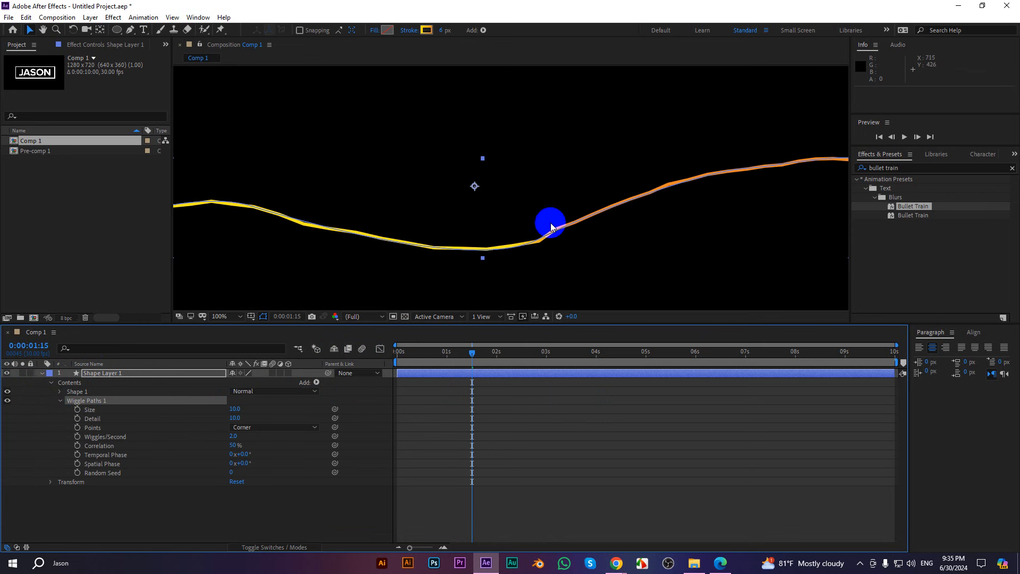
pyautogui.click(253, 430)
pyautogui.click(262, 448)
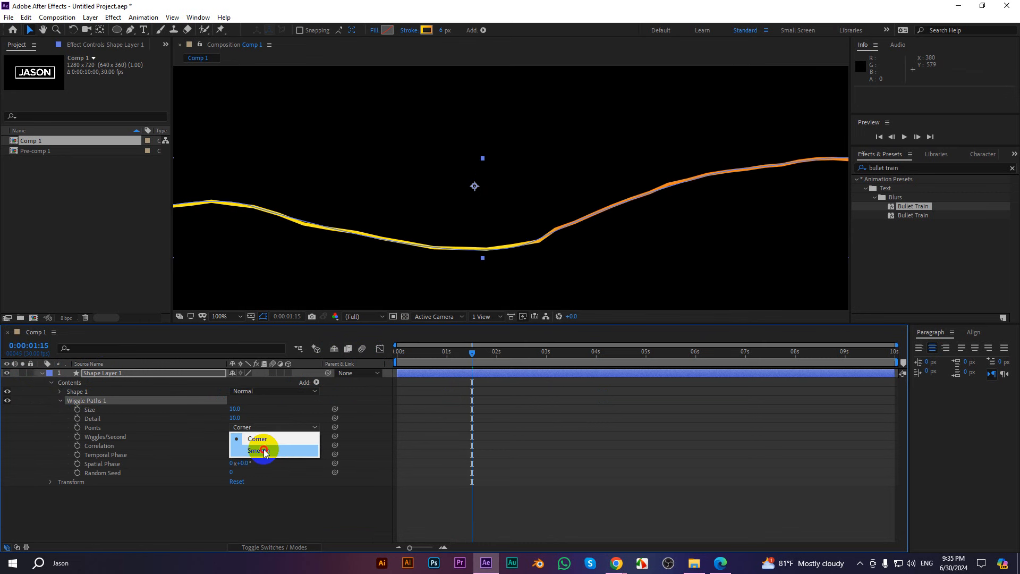
pyautogui.click(238, 410)
pyautogui.write('20')
pyautogui.press('Return')
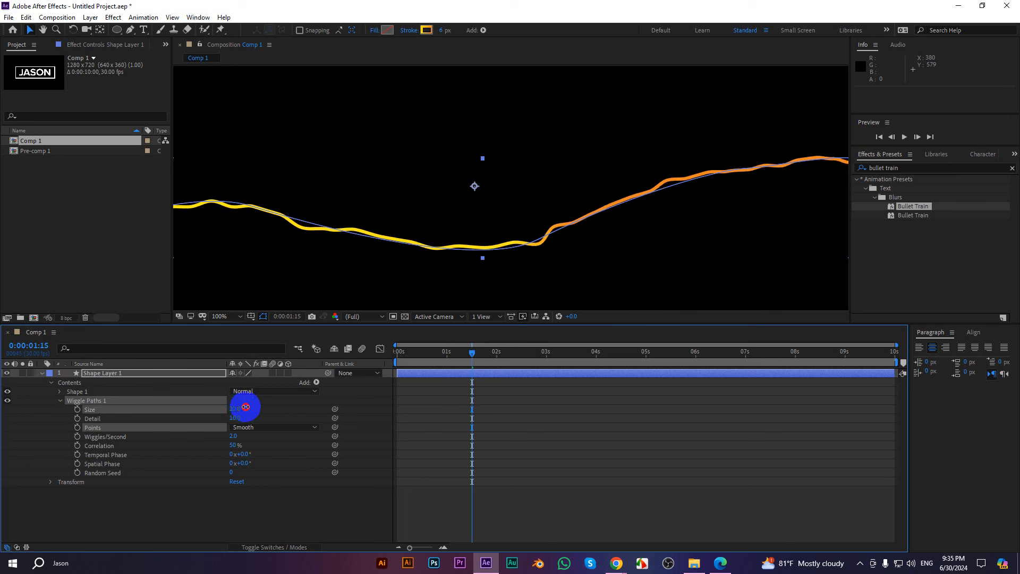
# Set the wavy line's stroke width to 3 px and preview the animation from the first frame
pyautogui.click(441, 32)
pyautogui.write('3')
pyautogui.press('Return')
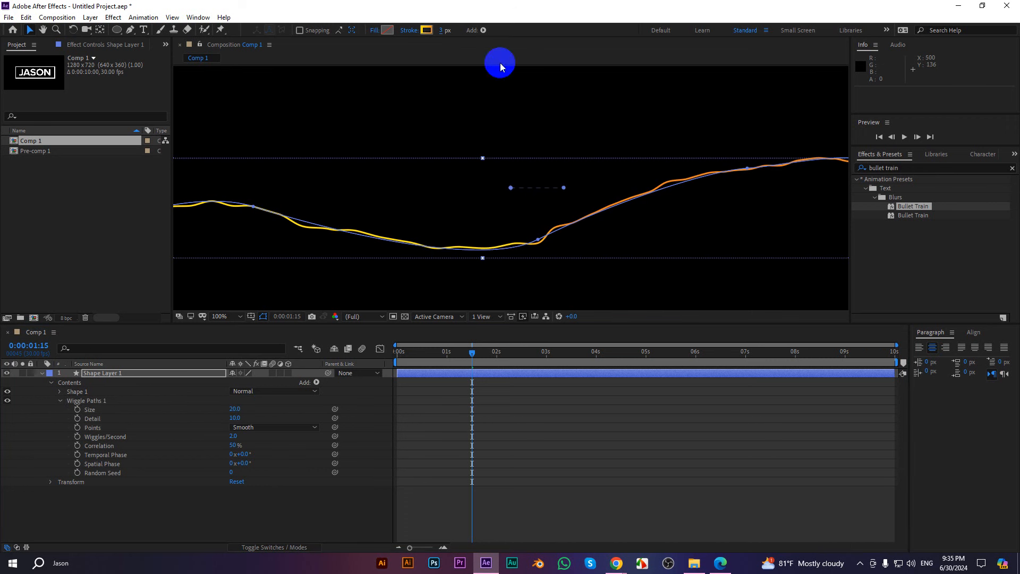
pyautogui.press('Return')
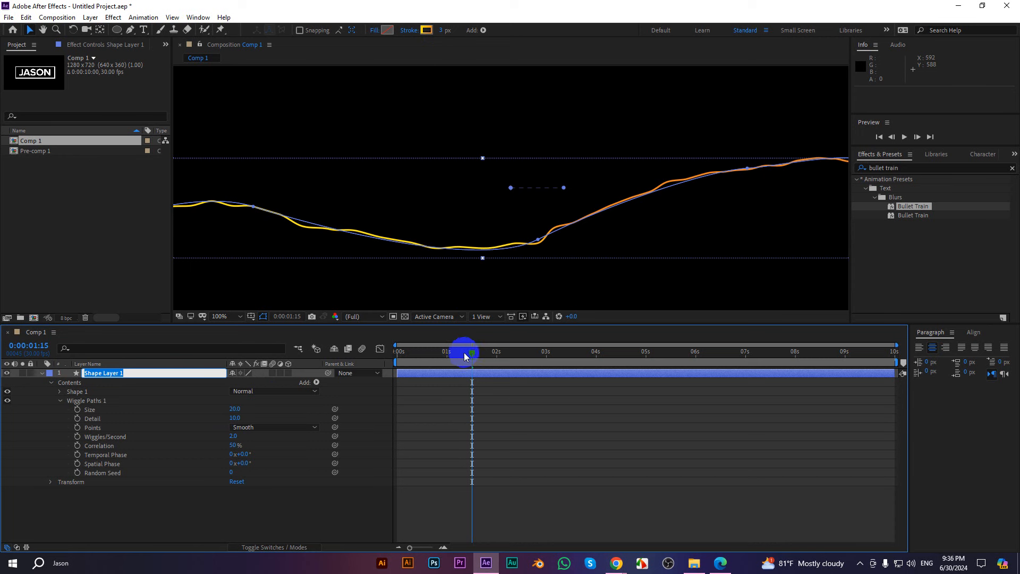
pyautogui.moveTo(464, 352); pyautogui.dragTo(340, 359)
pyautogui.press(',')
pyautogui.press(',')
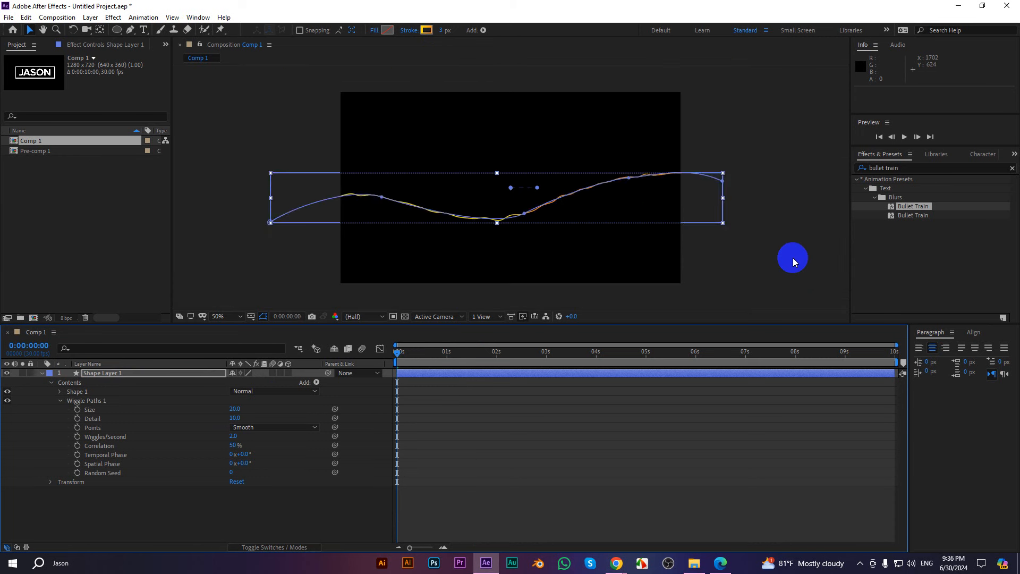
pyautogui.press('space')
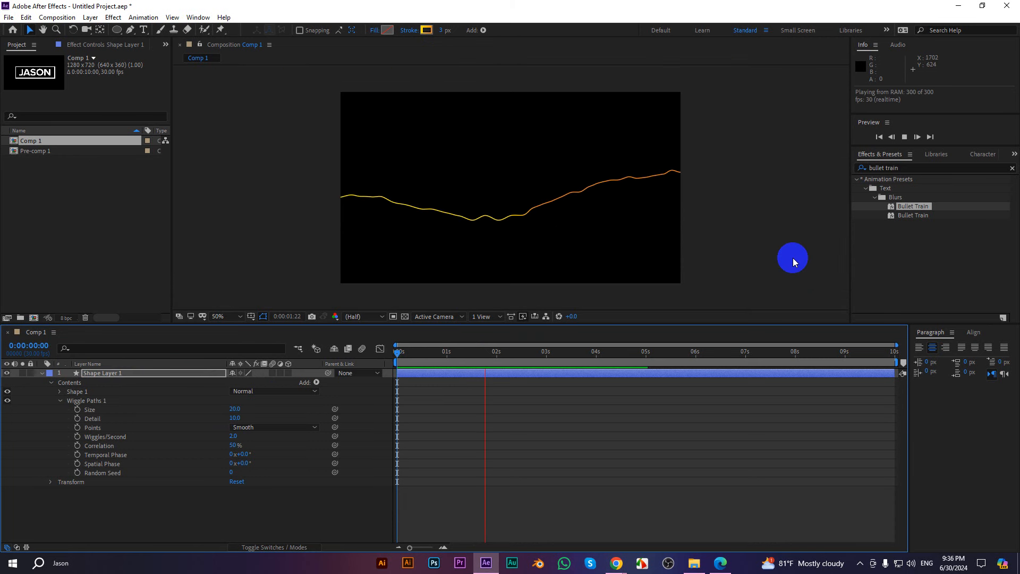
pyautogui.press('space')
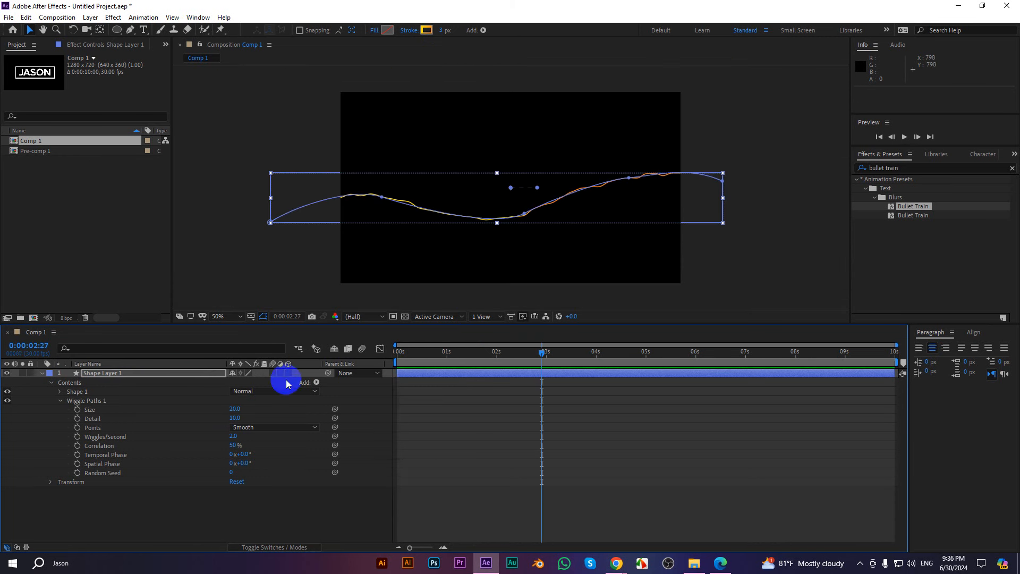
# Set the Wiggle Paths speed to 3 wiggles per second and preview the line's movement
pyautogui.click(227, 435)
pyautogui.write('3')
pyautogui.press('Return')
pyautogui.press('space')
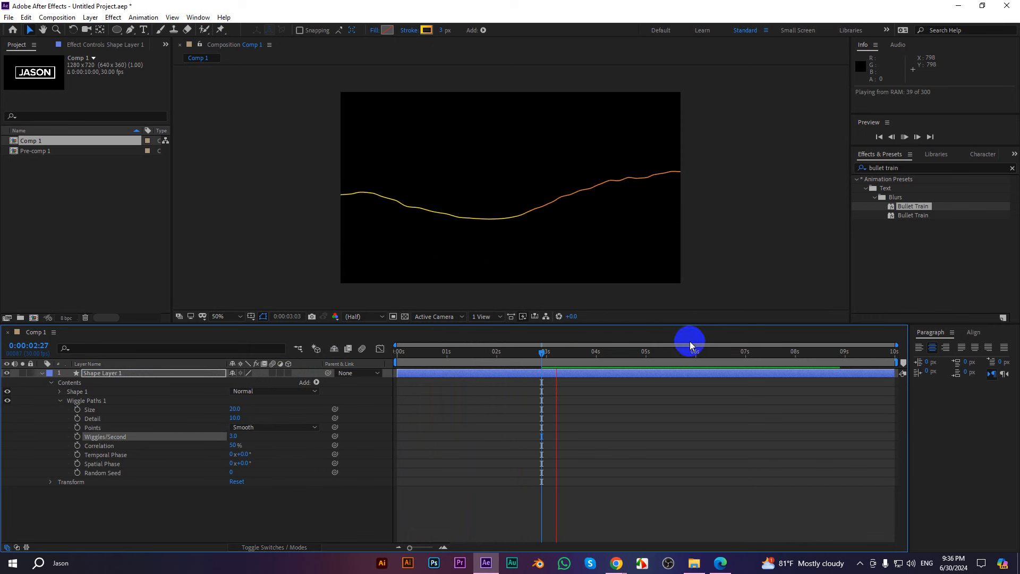
pyautogui.press('space')
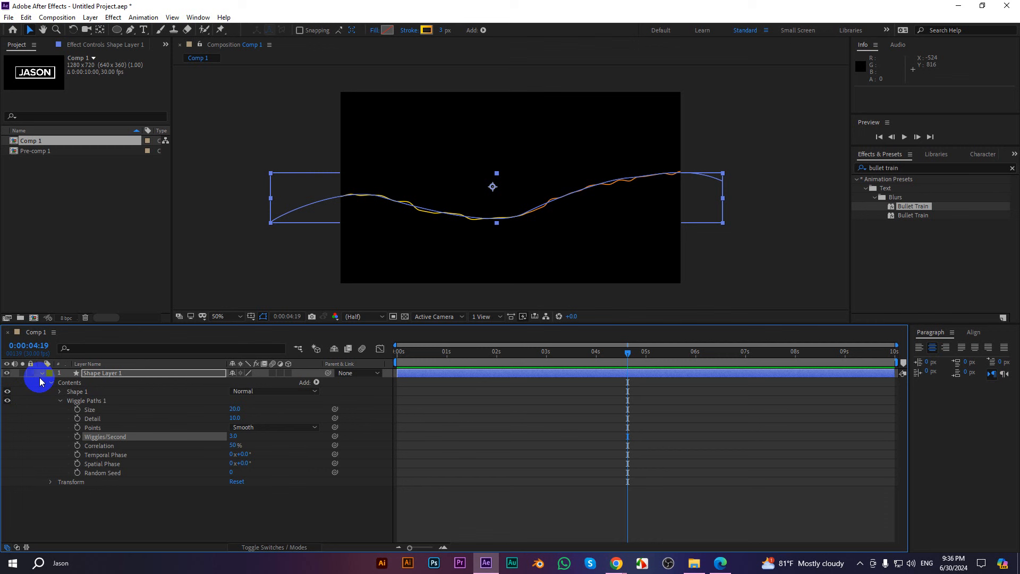
# Add a Repeater to the wavy line and set its transform's X position to 0
pyautogui.click(60, 403)
pyautogui.click(315, 382)
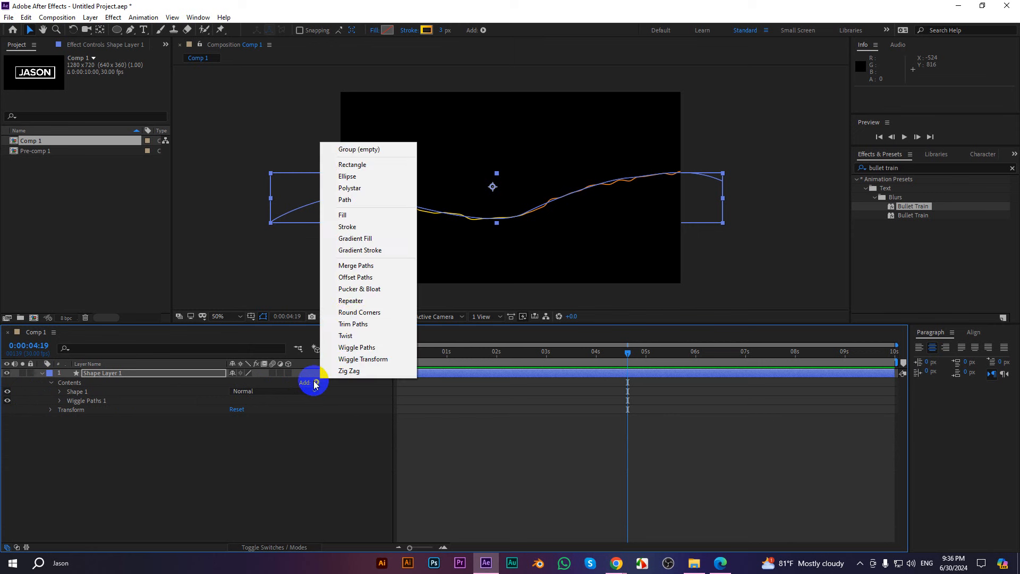
pyautogui.click(351, 301)
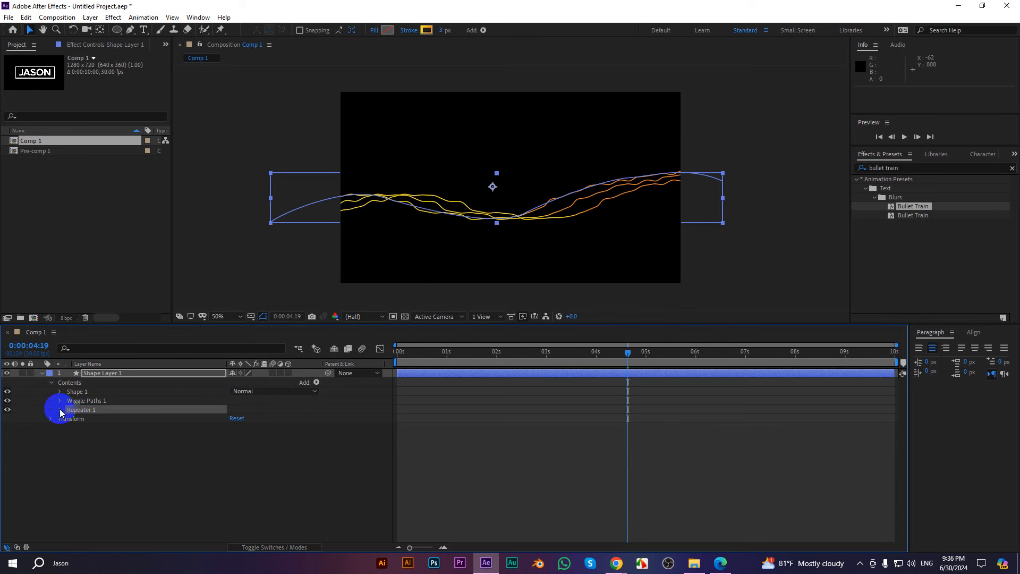
pyautogui.click(60, 410)
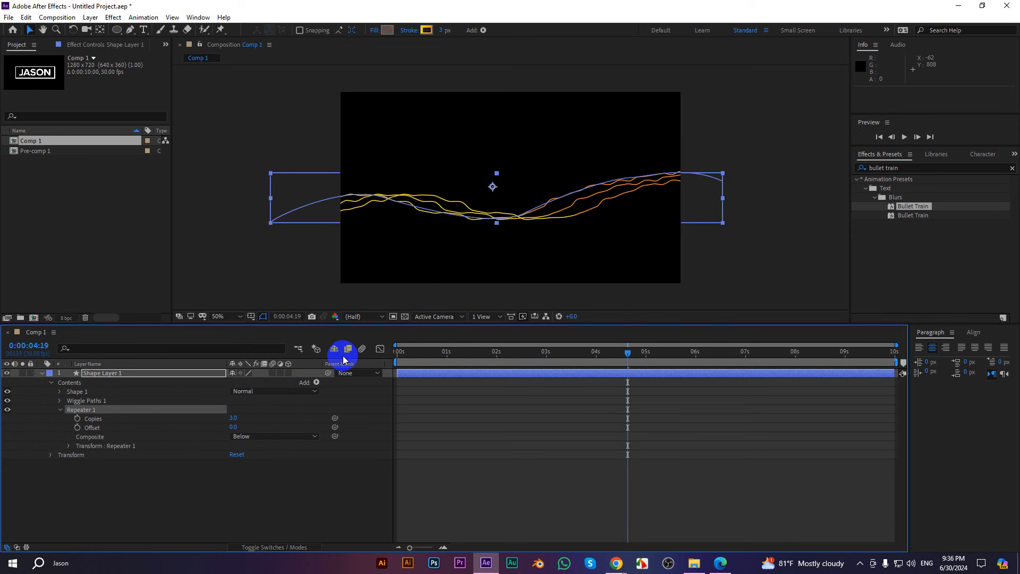
pyautogui.click(69, 447)
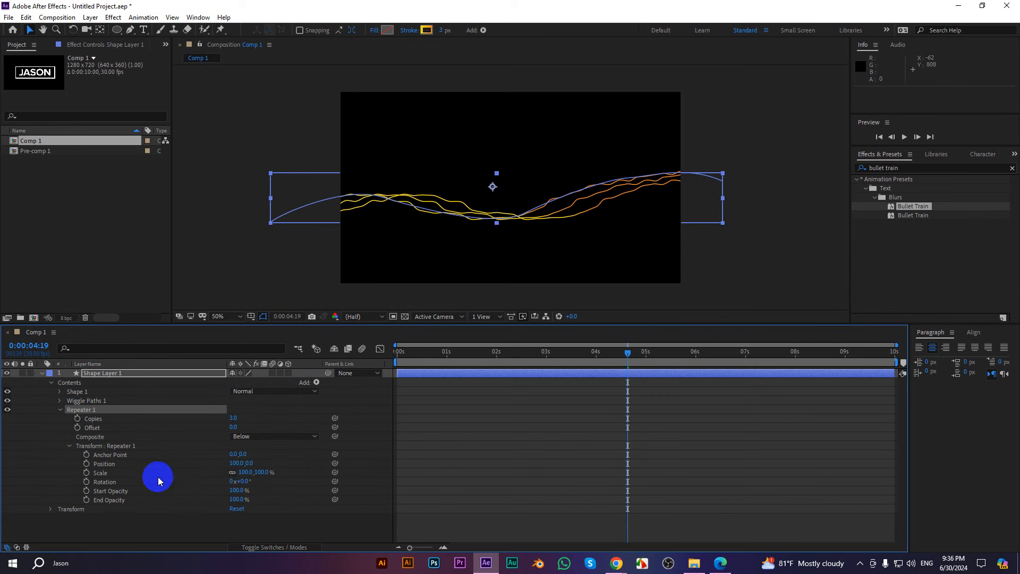
pyautogui.click(237, 464)
pyautogui.write('0')
pyautogui.press('Return')
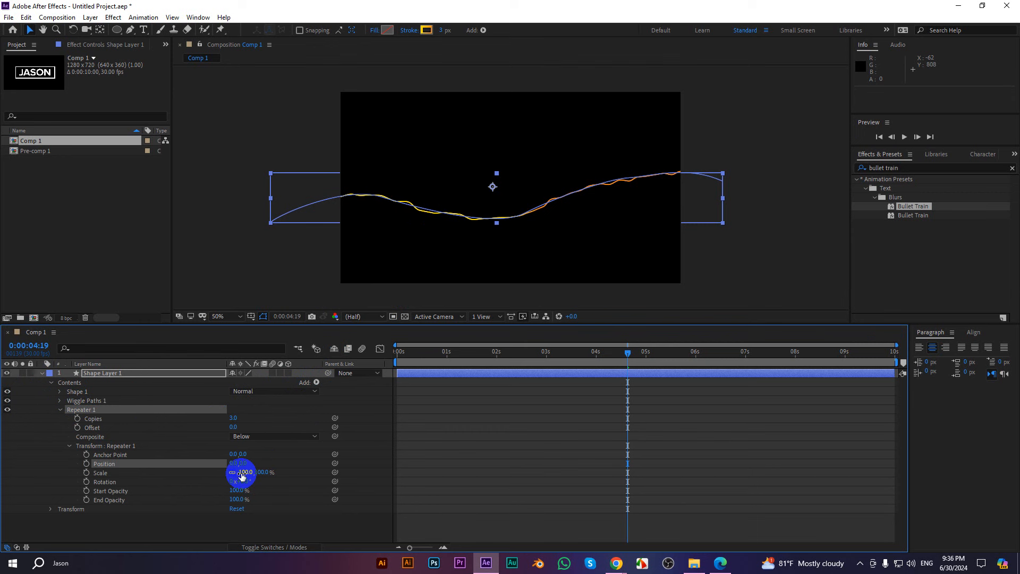
# Set the Repeater's scale to 115% and its copies to 14, and thin the line's stroke to 1 px
pyautogui.moveTo(241, 472)
pyautogui.mouseDown()
pyautogui.moveTo(278, 469)
pyautogui.moveTo(247, 472)
pyautogui.mouseUp()
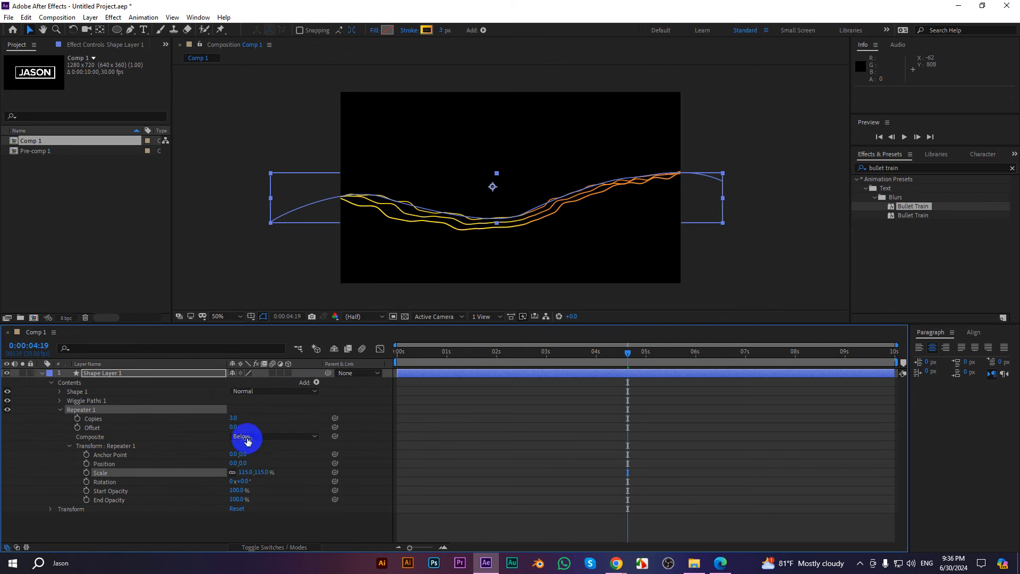
pyautogui.moveTo(235, 416); pyautogui.dragTo(238, 416)
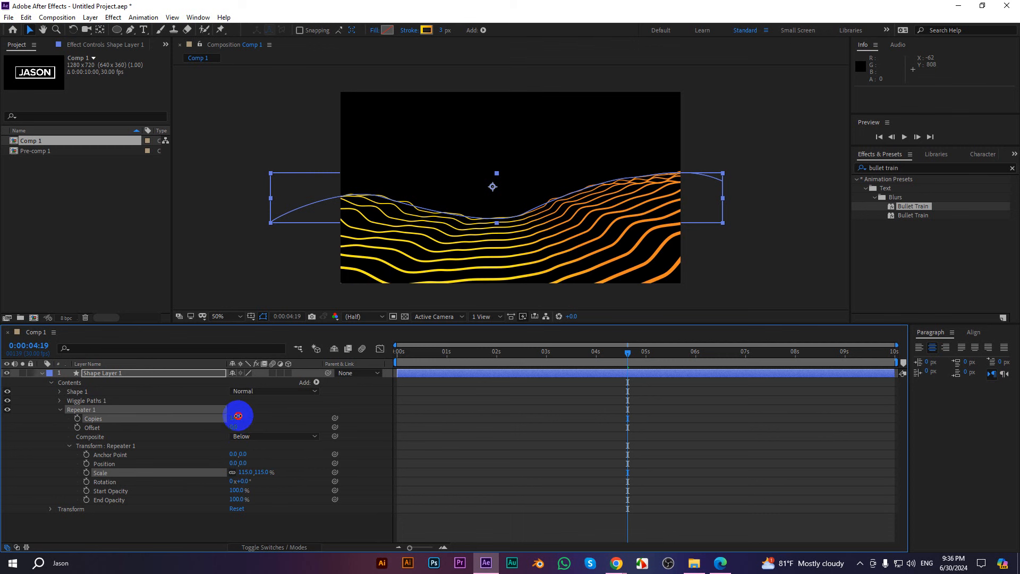
pyautogui.click(442, 30)
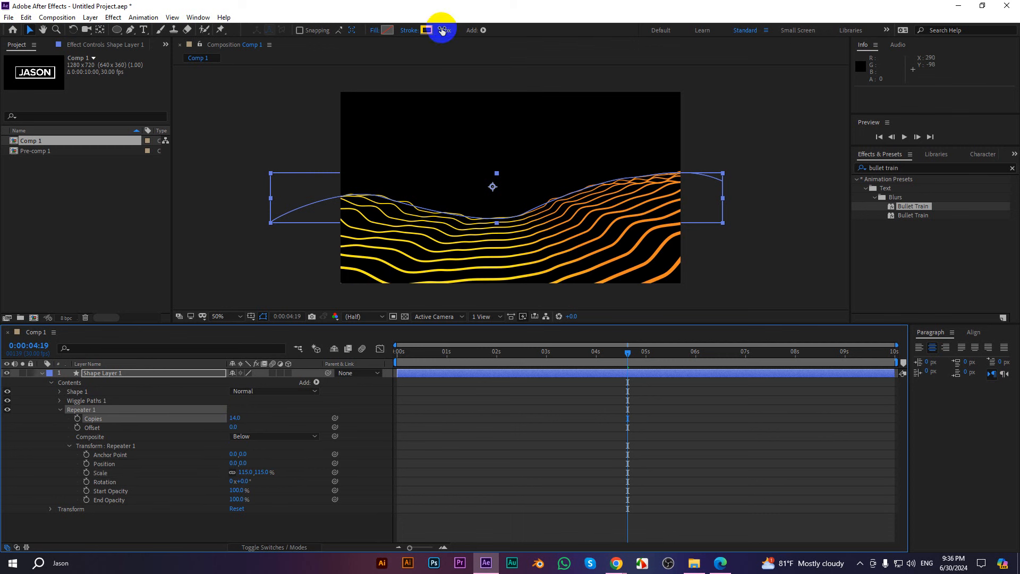
pyautogui.write('1')
pyautogui.press('Return')
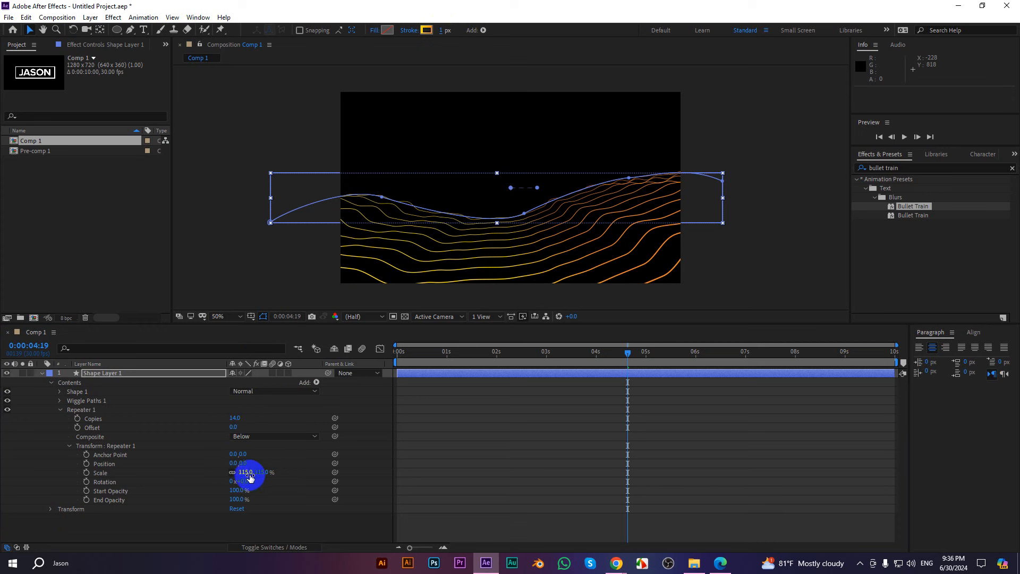
# Set the Repeater's scale to 107%, its copies to 28 and its start opacity to 0%
pyautogui.moveTo(246, 472); pyautogui.dragTo(242, 472)
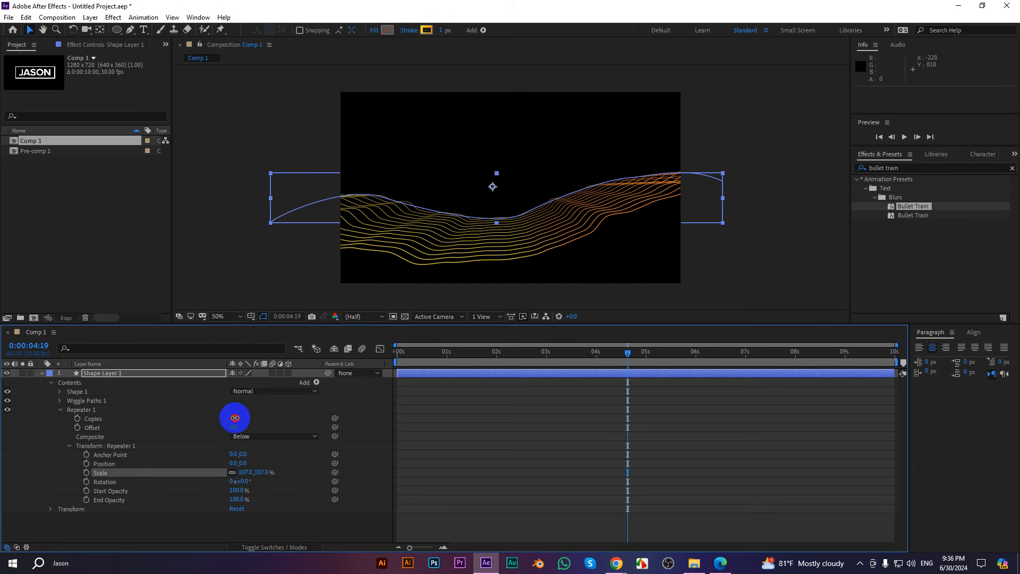
pyautogui.moveTo(234, 418); pyautogui.dragTo(242, 417)
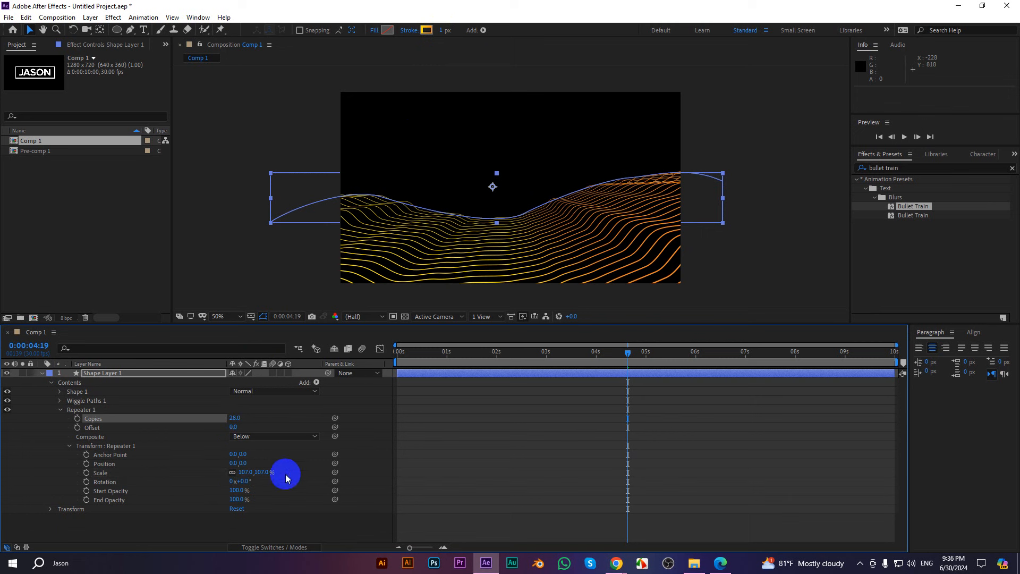
pyautogui.moveTo(236, 490); pyautogui.dragTo(126, 490)
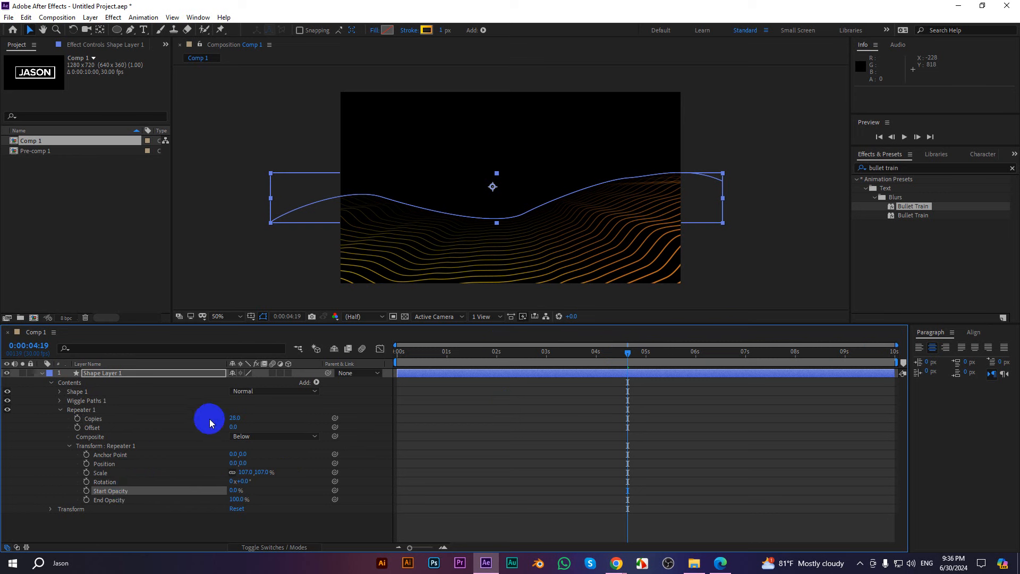
# Fit the composition in the viewer and preview the repeated wave lines enlarged from the first frame
pyautogui.click(42, 373)
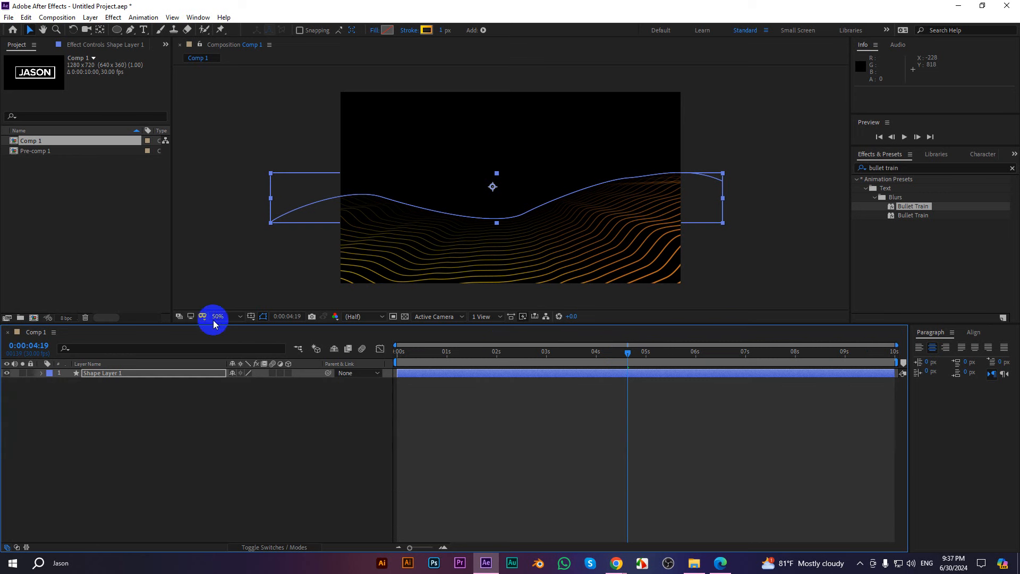
pyautogui.click(221, 316)
pyautogui.click(234, 337)
pyautogui.click(813, 202)
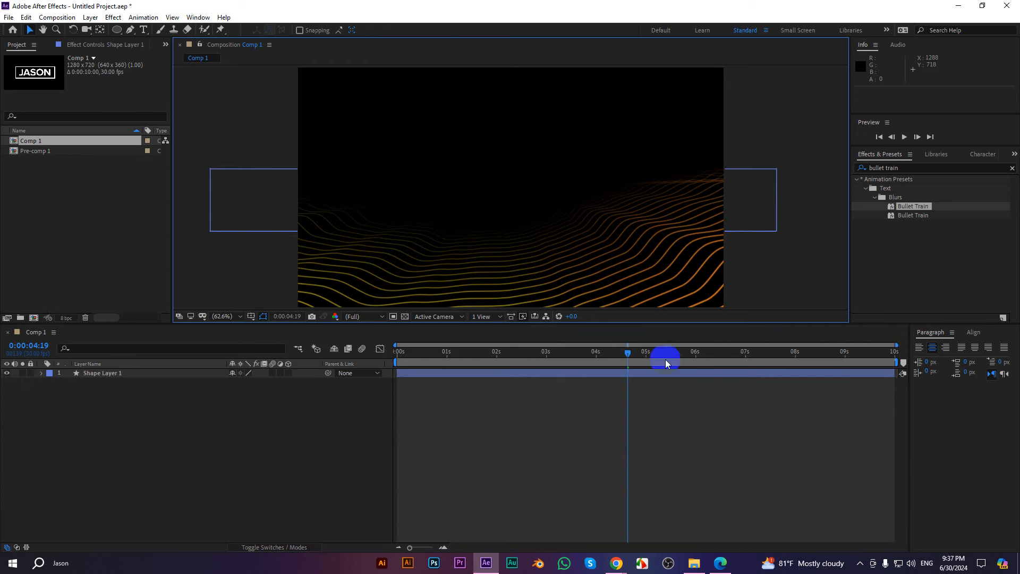
pyautogui.moveTo(628, 354); pyautogui.dragTo(158, 356)
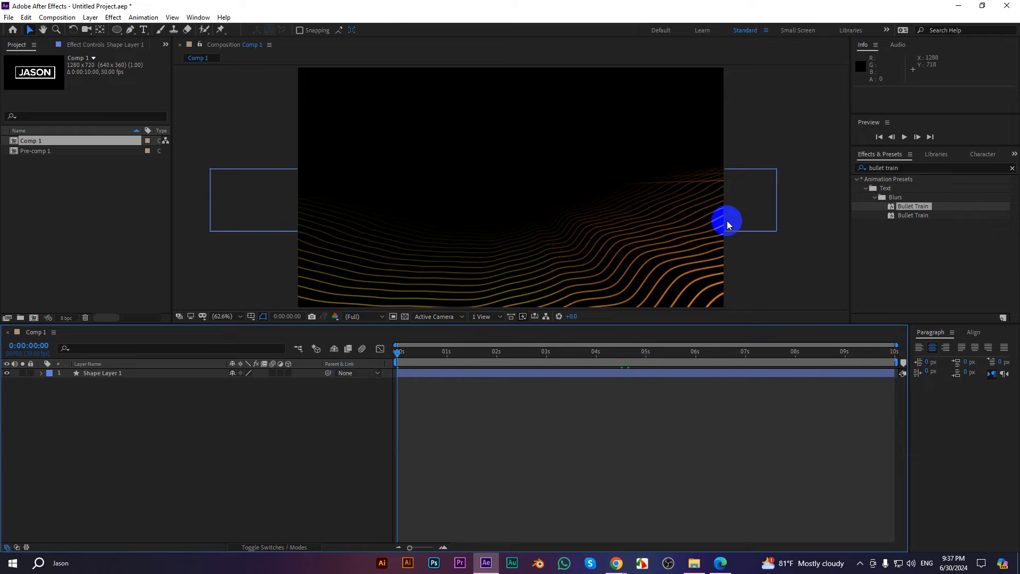
pyautogui.press('`')
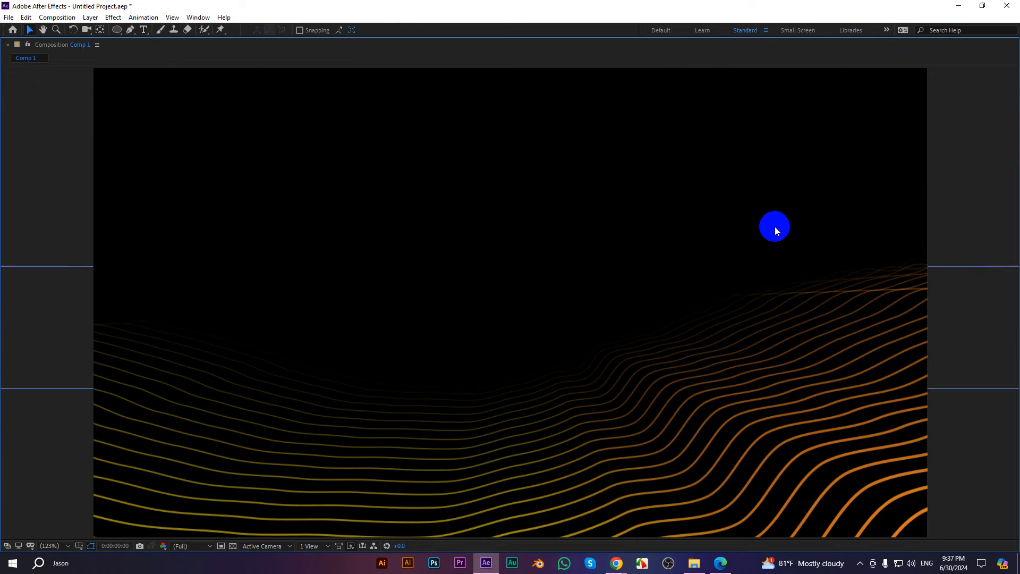
pyautogui.press('space')
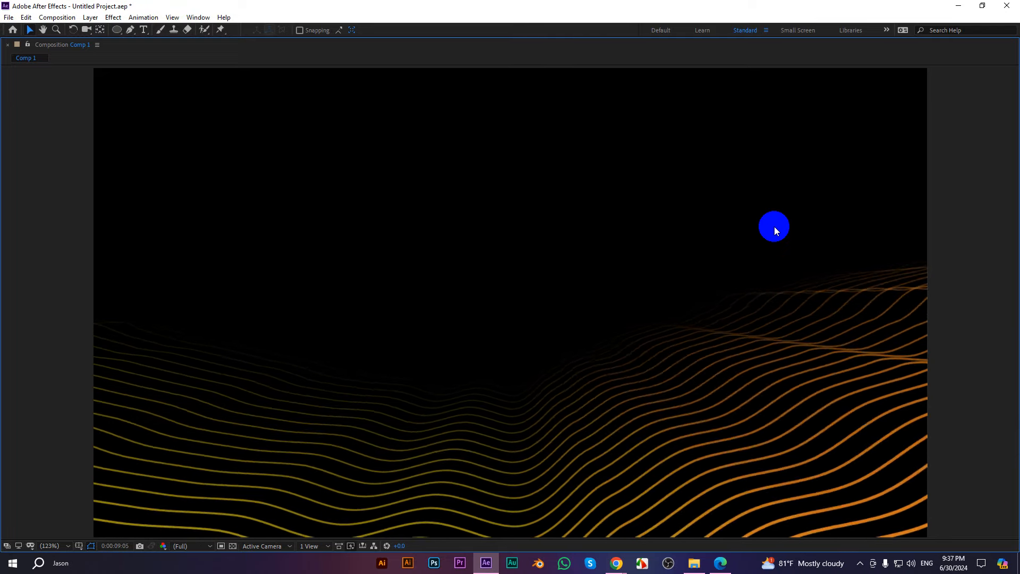
pyautogui.press('`')
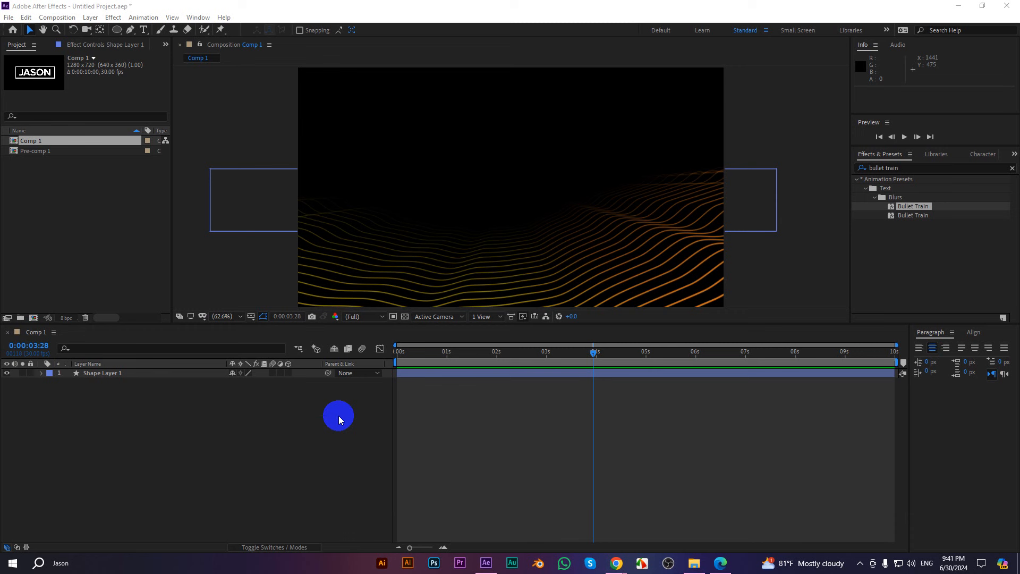
# Delete the wave-line layer and draw a blue-filled circle about 278 px across near the middle of the composition
pyautogui.moveTo(194, 471); pyautogui.dragTo(127, 373)
pyautogui.press('Delete')
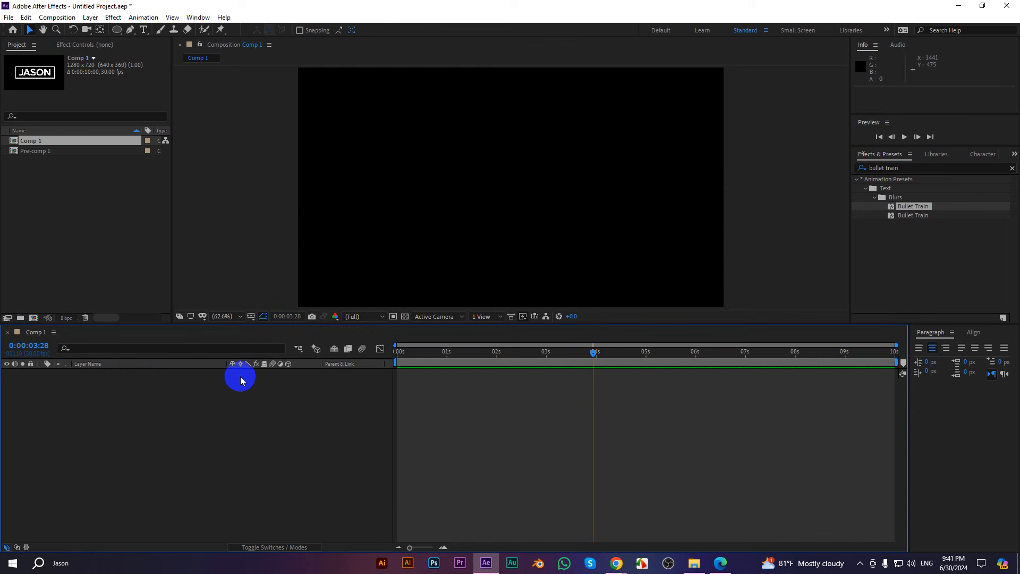
pyautogui.click(116, 29)
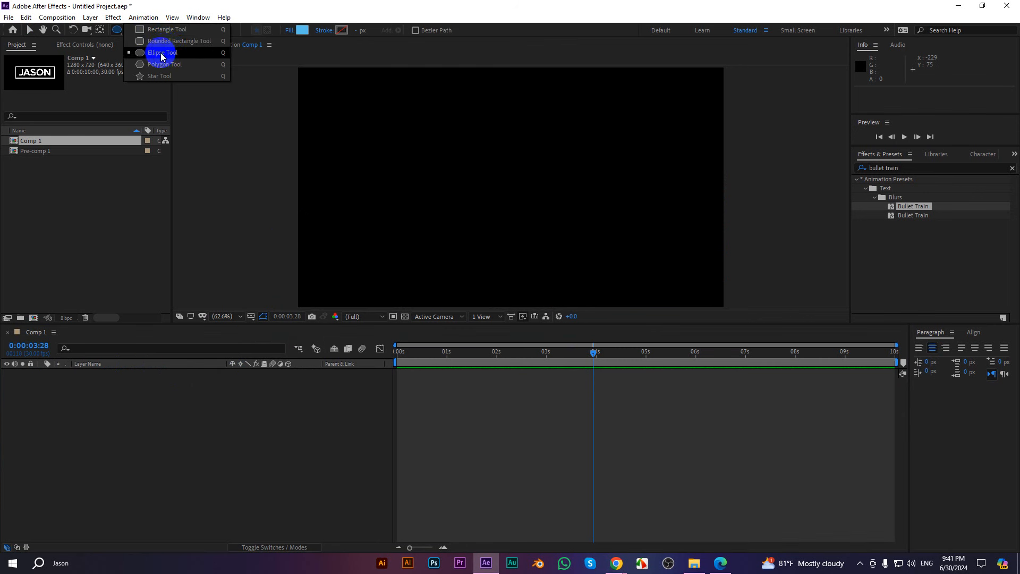
pyautogui.click(167, 52)
pyautogui.moveTo(457, 160)
pyautogui.mouseDown()
pyautogui.moveTo(502, 205)
pyautogui.moveTo(549, 227)
pyautogui.mouseUp()
pyautogui.click(30, 29)
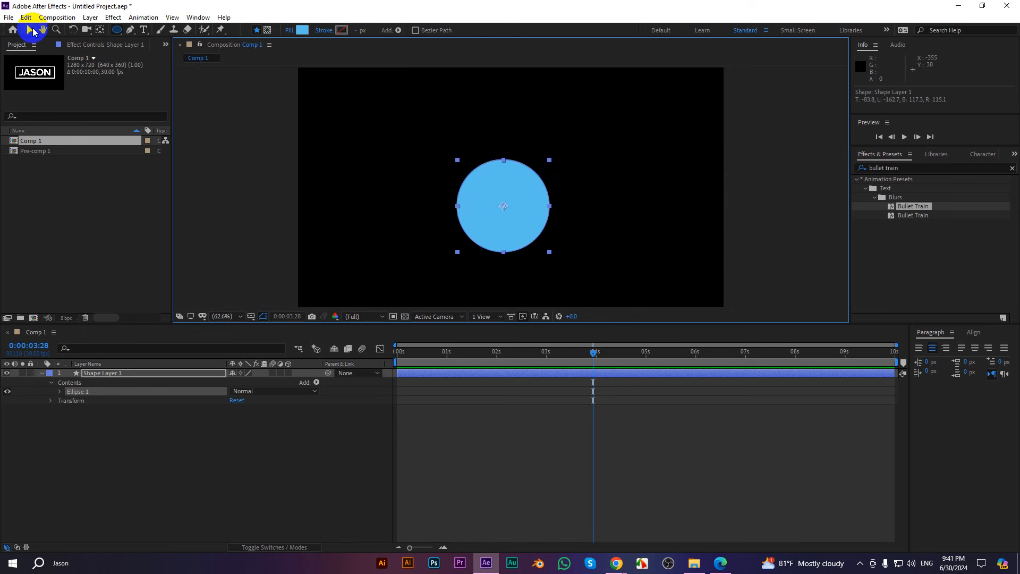
# Move the circle up in the composition and centre its layer's anchor point on it
pyautogui.moveTo(515, 197); pyautogui.dragTo(517, 161)
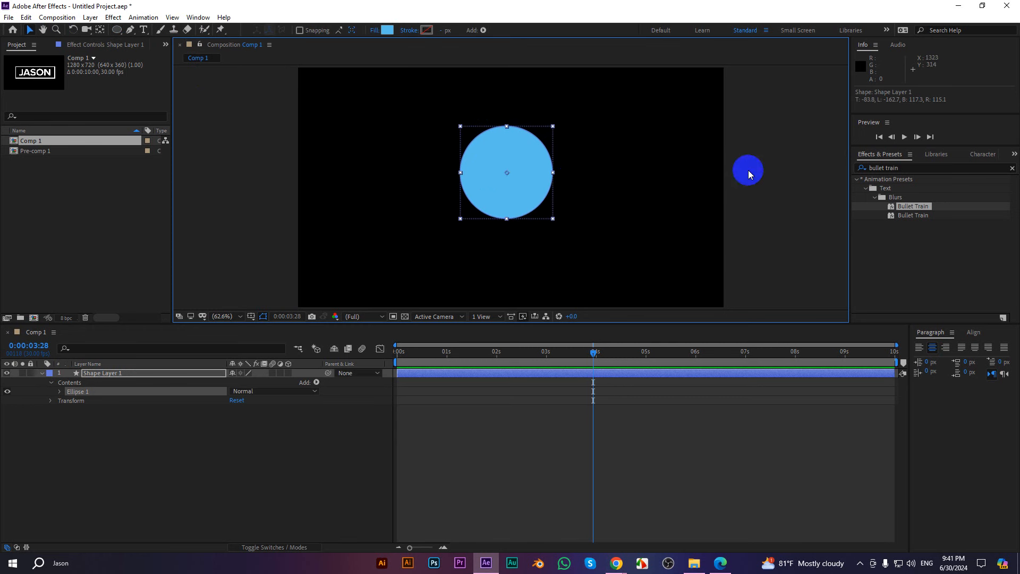
pyautogui.click(747, 171)
pyautogui.click(504, 155)
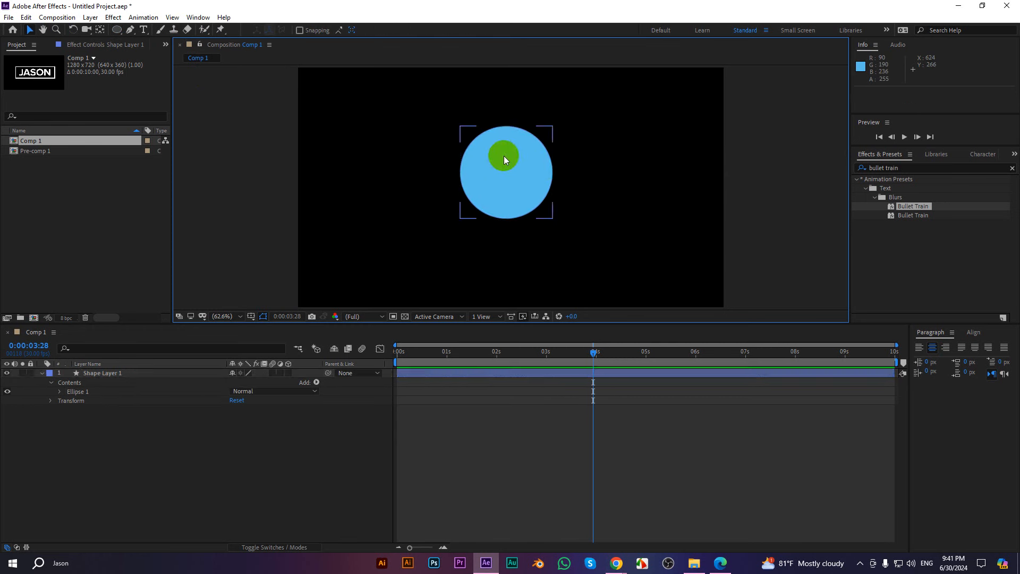
pyautogui.keyDown('ctrl'); pyautogui.doubleClick(101, 32); pyautogui.keyUp('ctrl')
pyautogui.click(27, 31)
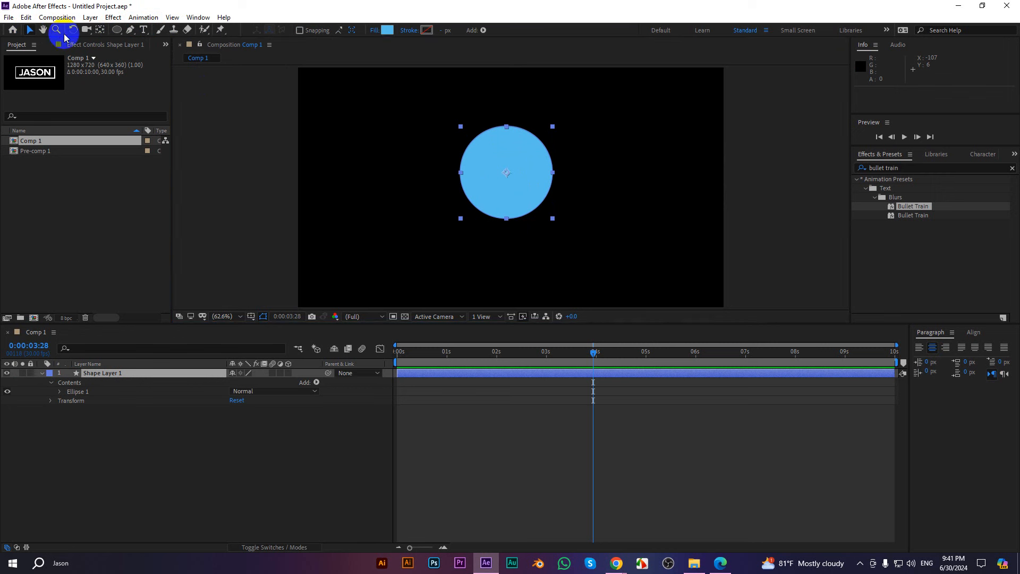
pyautogui.click(599, 167)
pyautogui.click(534, 159)
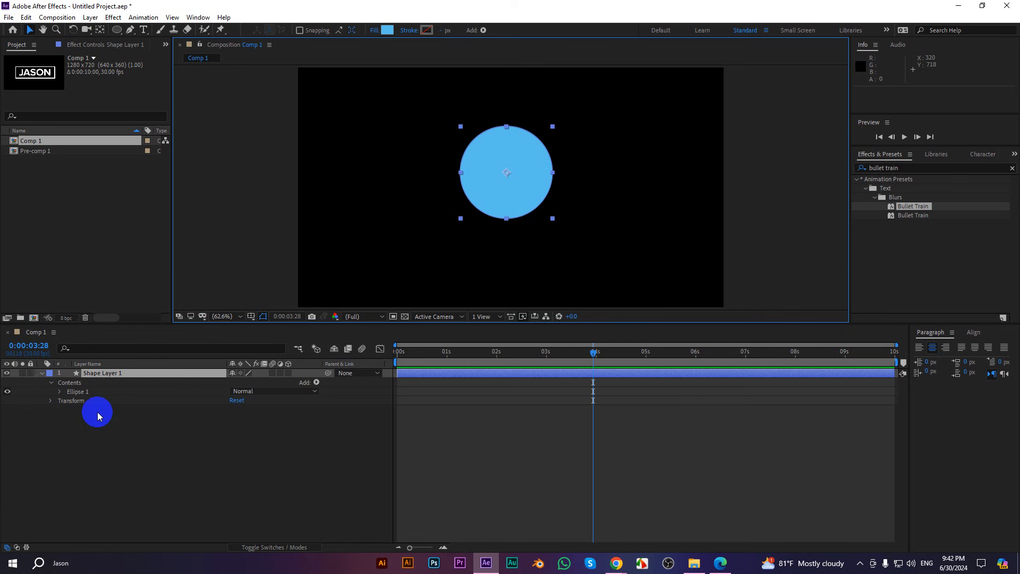
# Nudge only the Ellipse 1 group slightly down within the shape layer
pyautogui.click(94, 394)
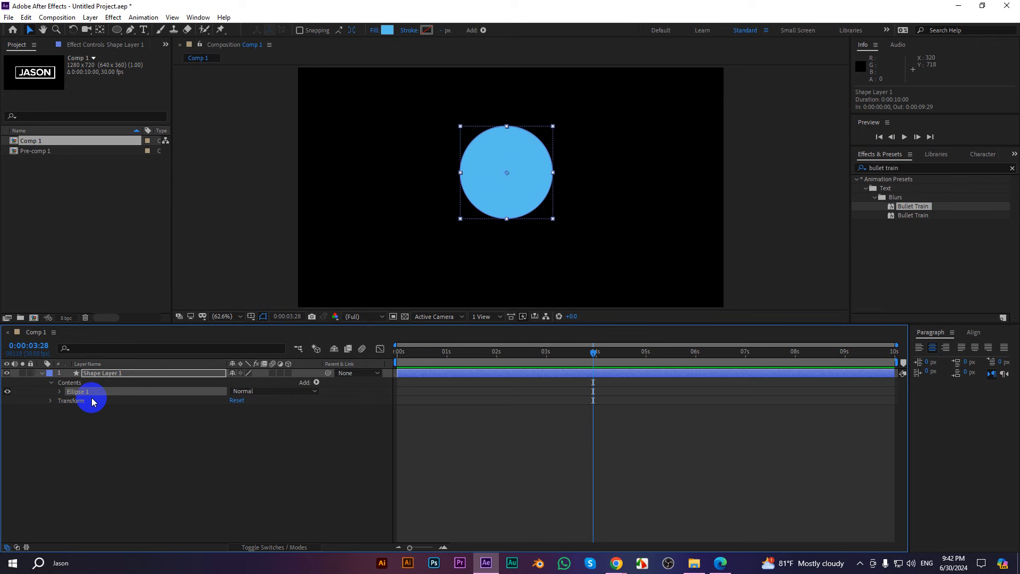
pyautogui.moveTo(520, 150)
pyautogui.mouseDown()
pyautogui.moveTo(478, 238)
pyautogui.moveTo(437, 122)
pyautogui.moveTo(507, 173)
pyautogui.moveTo(518, 161)
pyautogui.mouseUp()
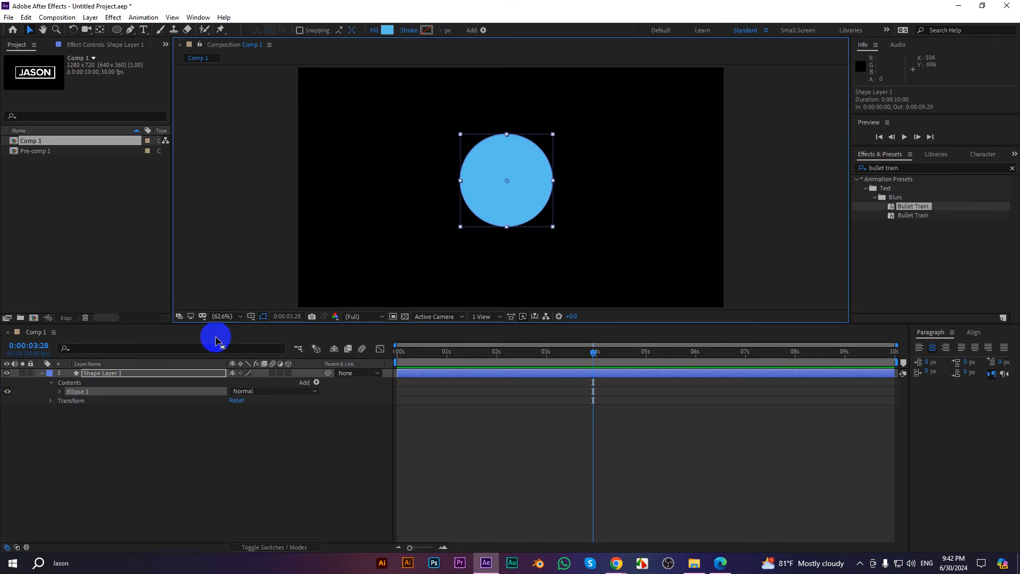
pyautogui.click(133, 415)
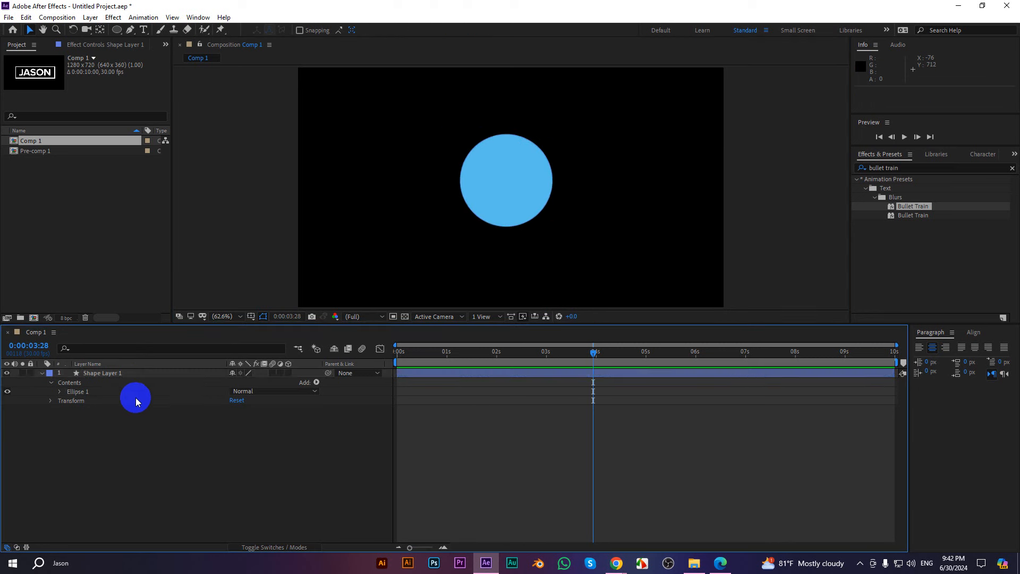
# Try duplicating the whole circle layer, and delete the duplicate
pyautogui.click(119, 372)
pyautogui.click(42, 373)
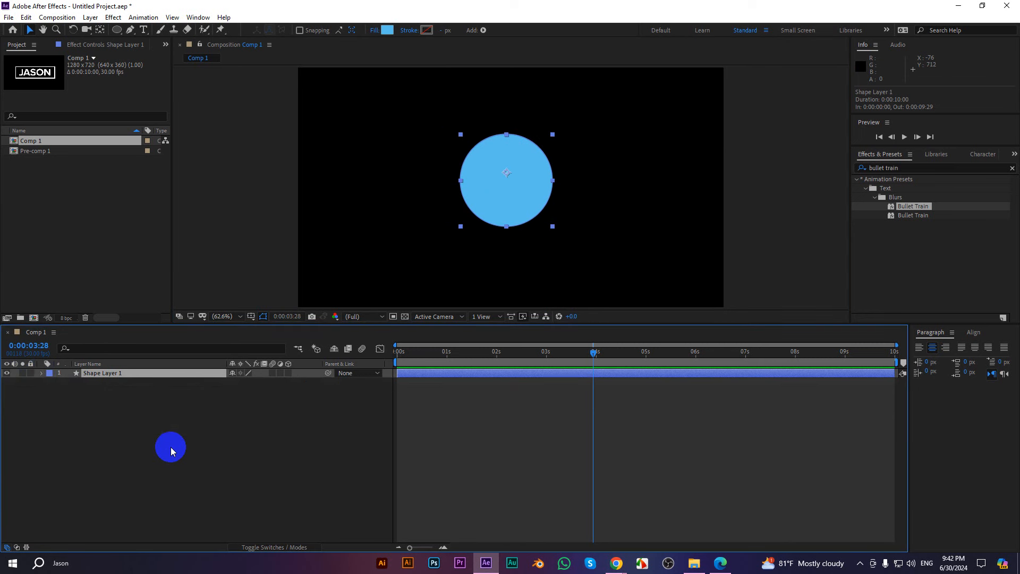
pyautogui.click(171, 447)
pyautogui.click(110, 372)
pyautogui.hotkey('ctrl', 'd')
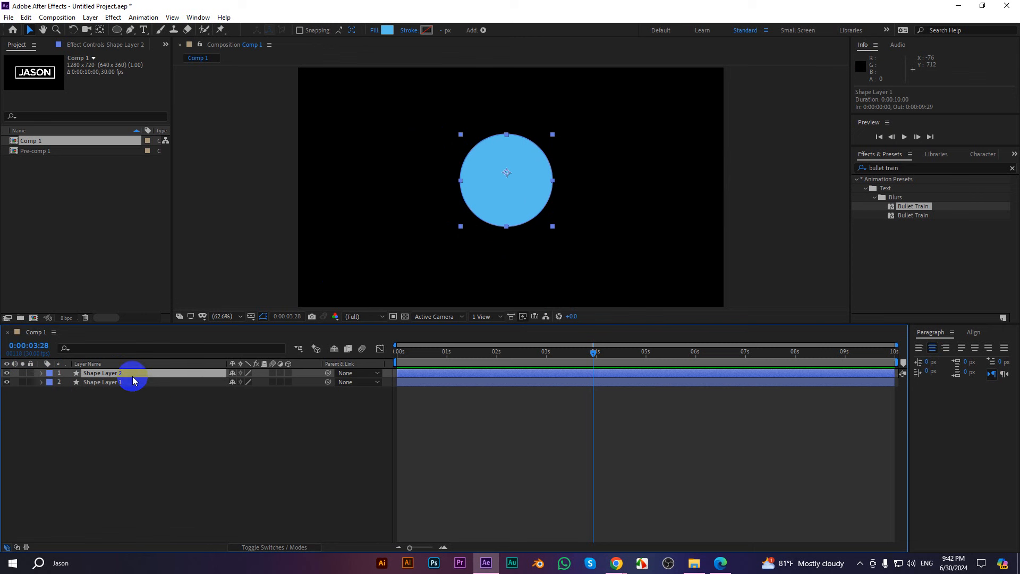
pyautogui.press('Delete')
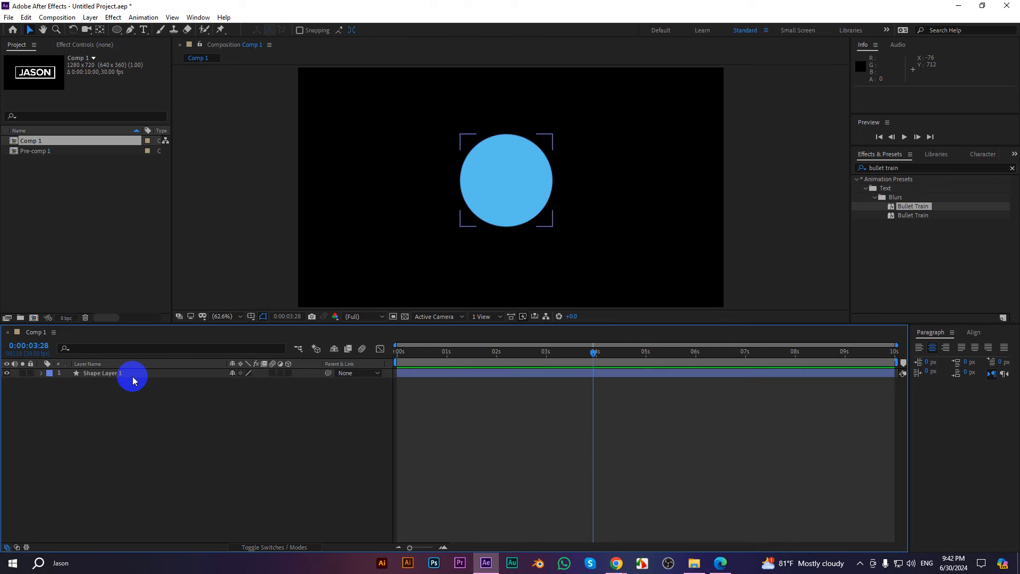
# Duplicate the Ellipse 1 group inside the same shape layer, with the two circles slightly offset diagonally
pyautogui.click(42, 375)
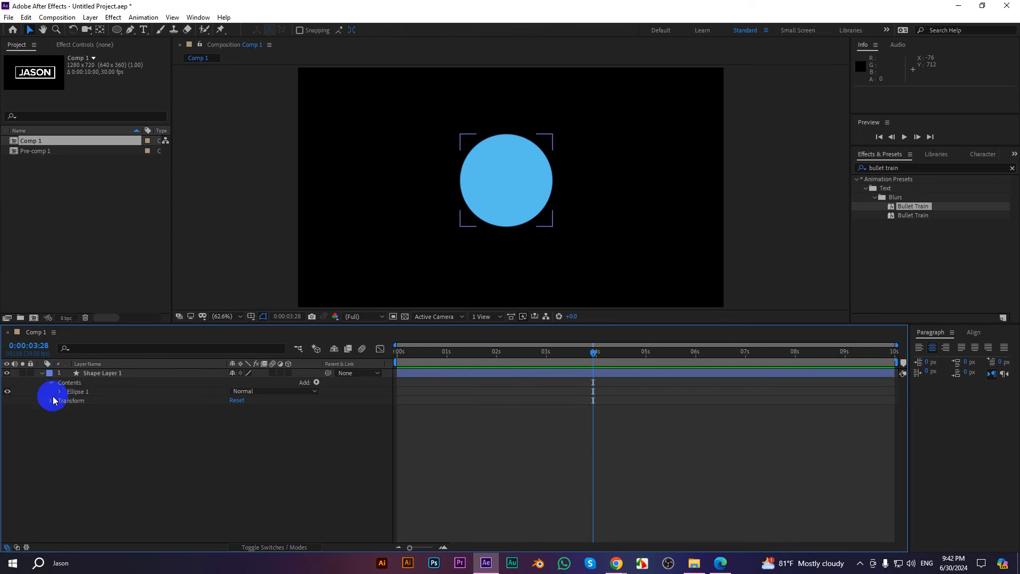
pyautogui.click(50, 383)
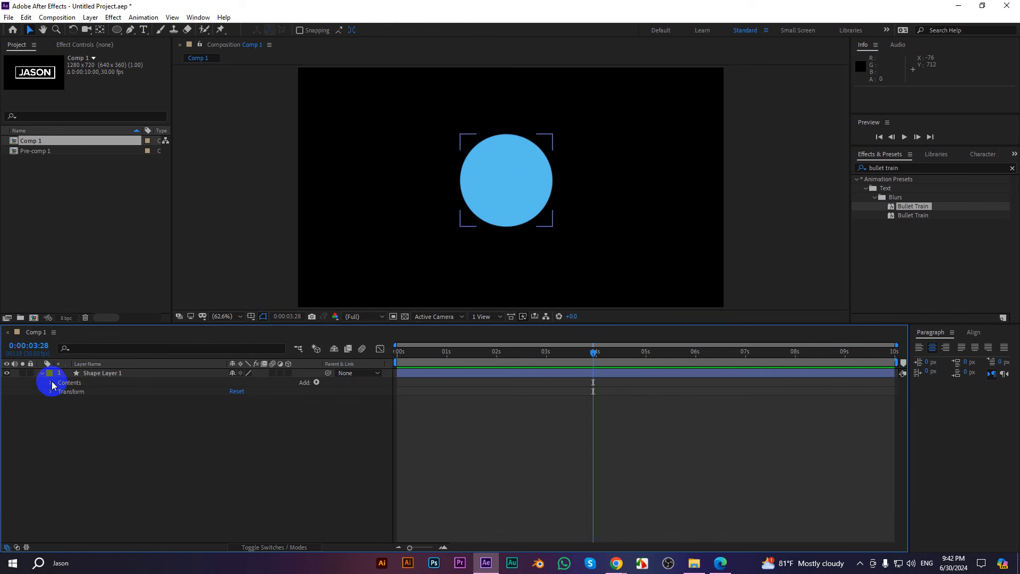
pyautogui.click(50, 383)
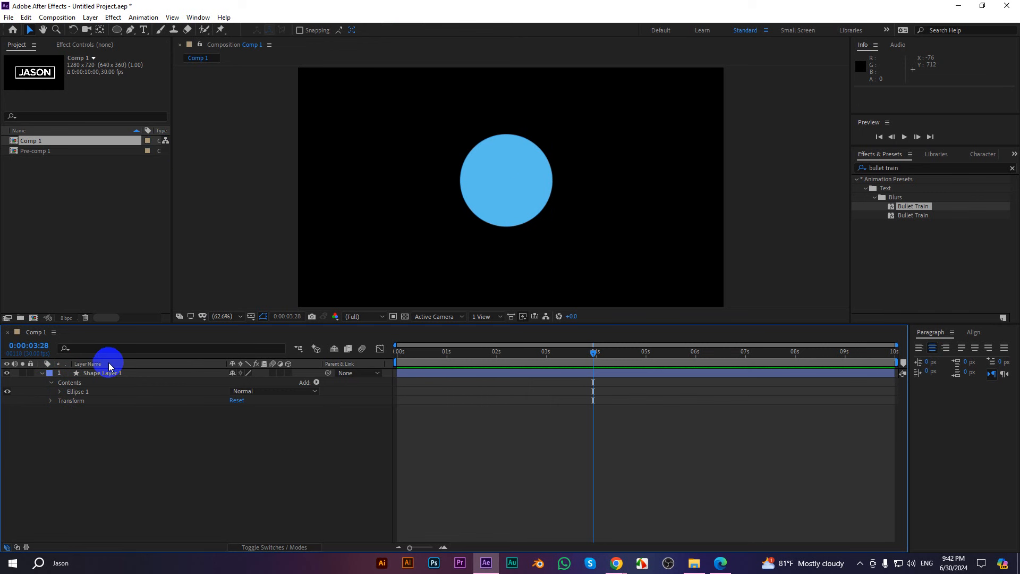
pyautogui.click(76, 392)
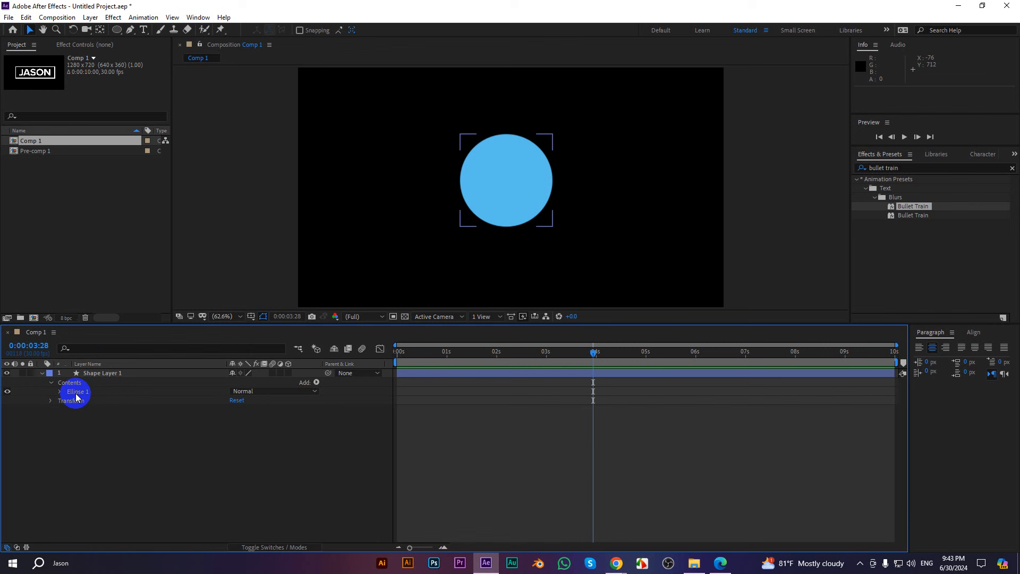
pyautogui.click(145, 397)
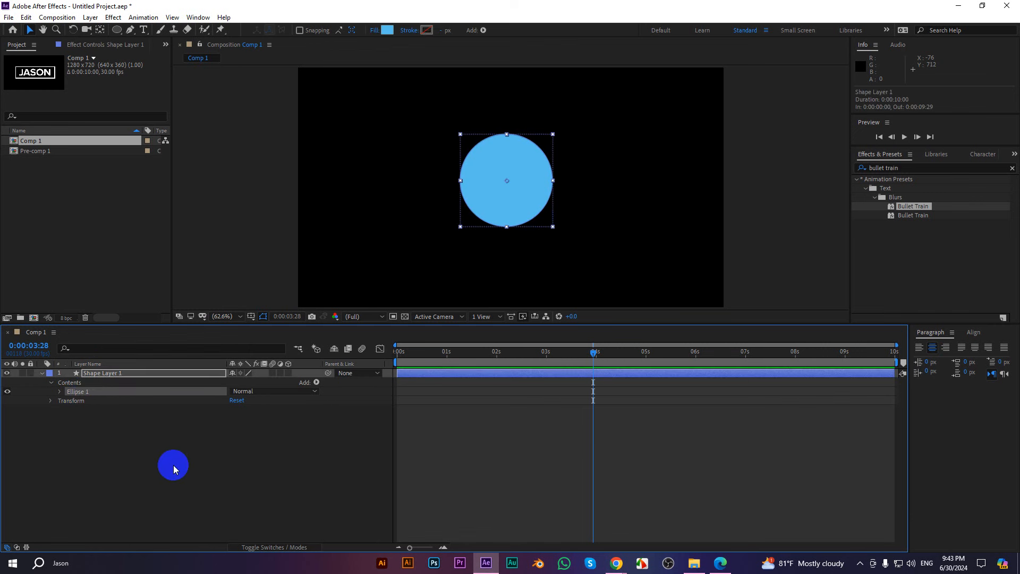
pyautogui.click(174, 466)
pyautogui.click(81, 393)
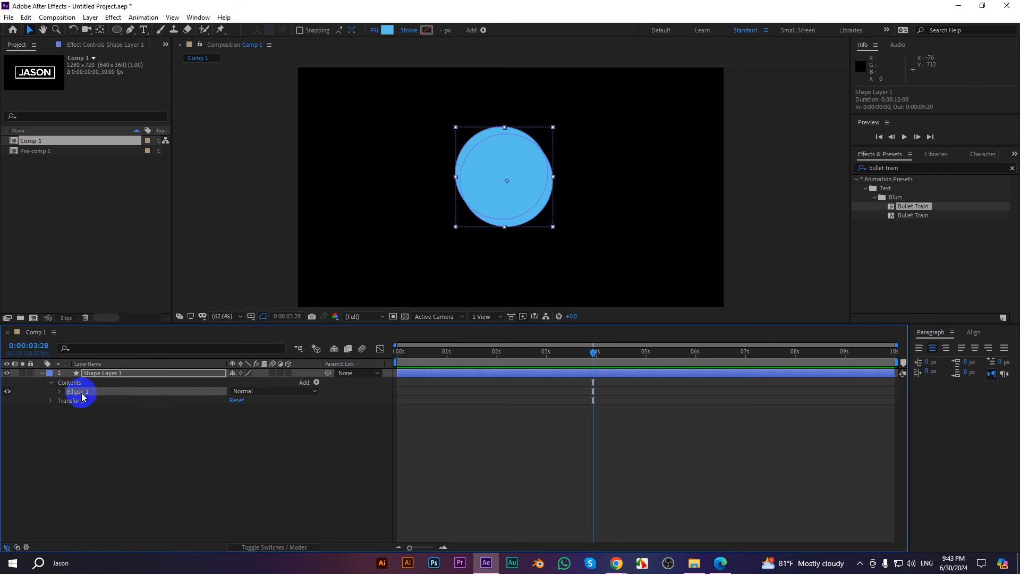
pyautogui.hotkey('ctrl', 'd')
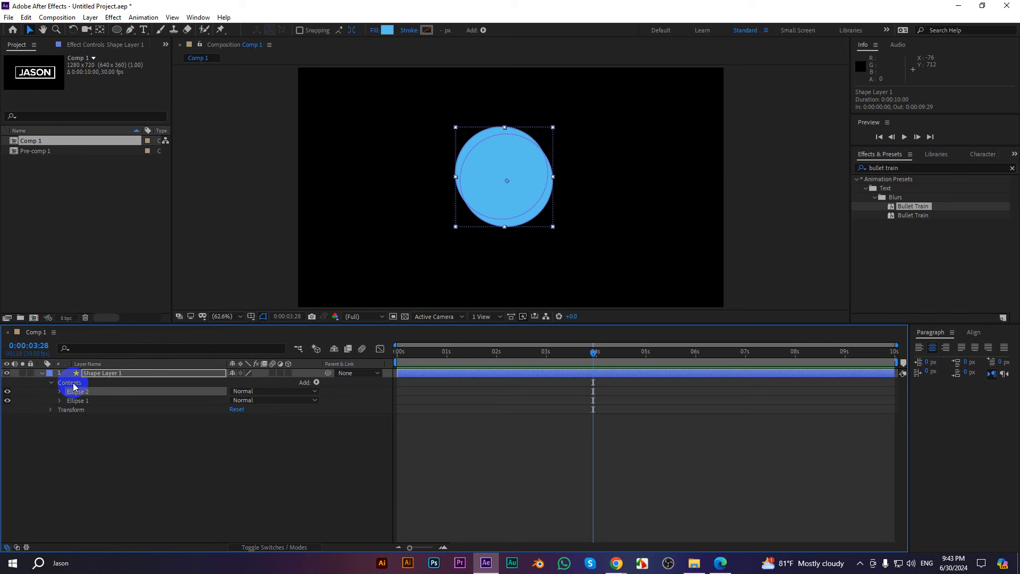
pyautogui.click(73, 383)
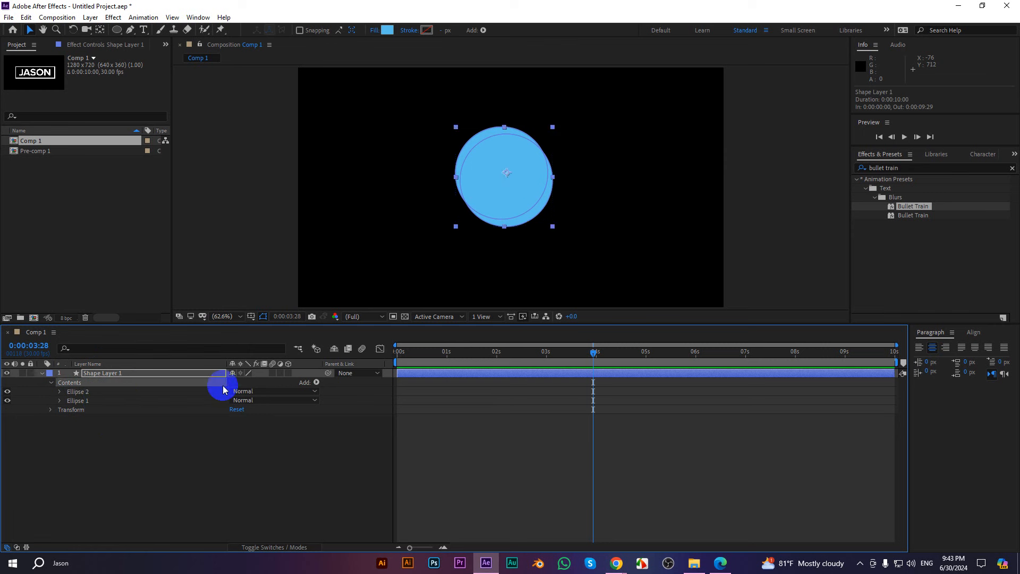
pyautogui.click(79, 401)
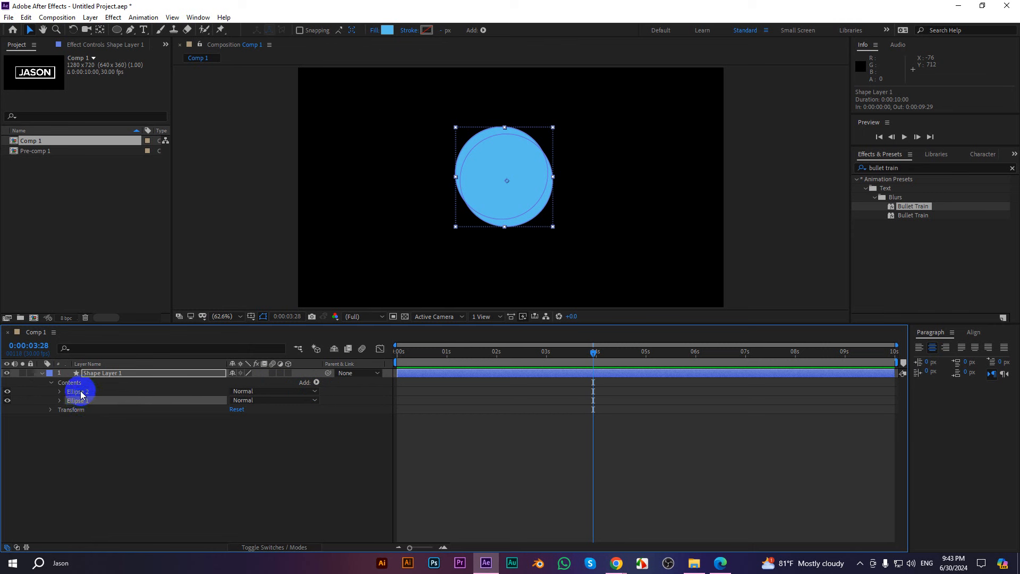
pyautogui.click(77, 392)
pyautogui.click(70, 384)
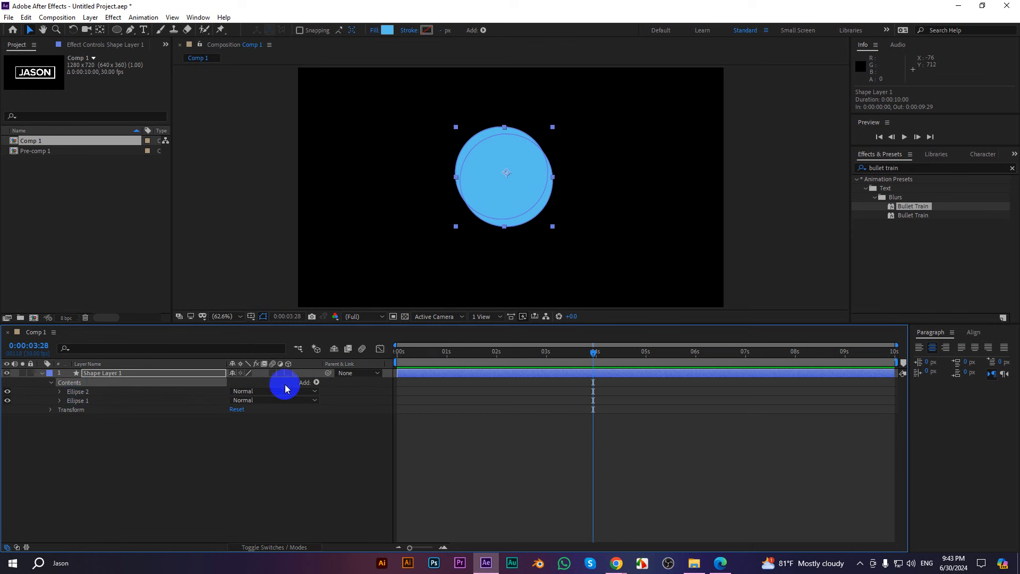
pyautogui.click(316, 382)
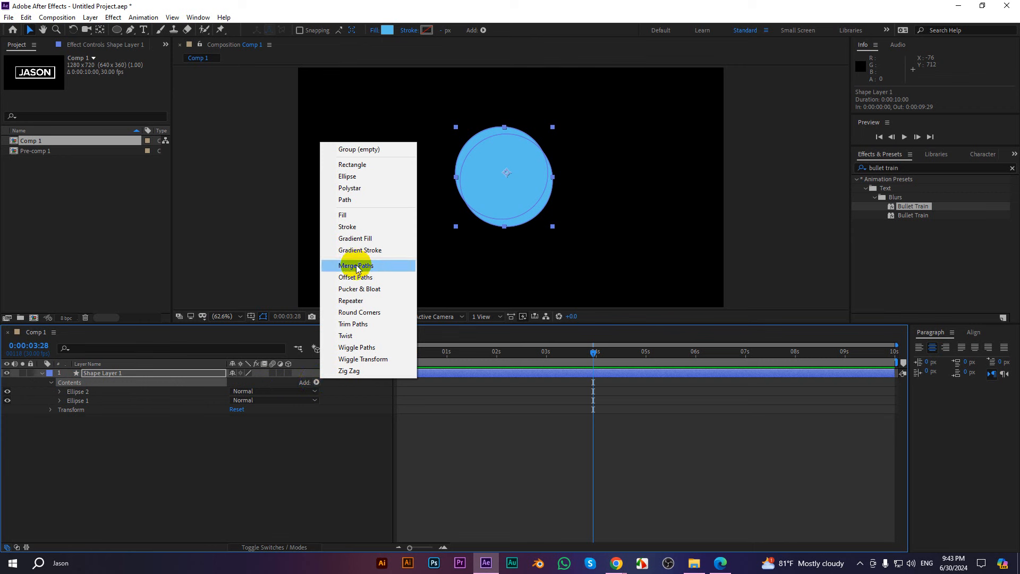
pyautogui.click(118, 393)
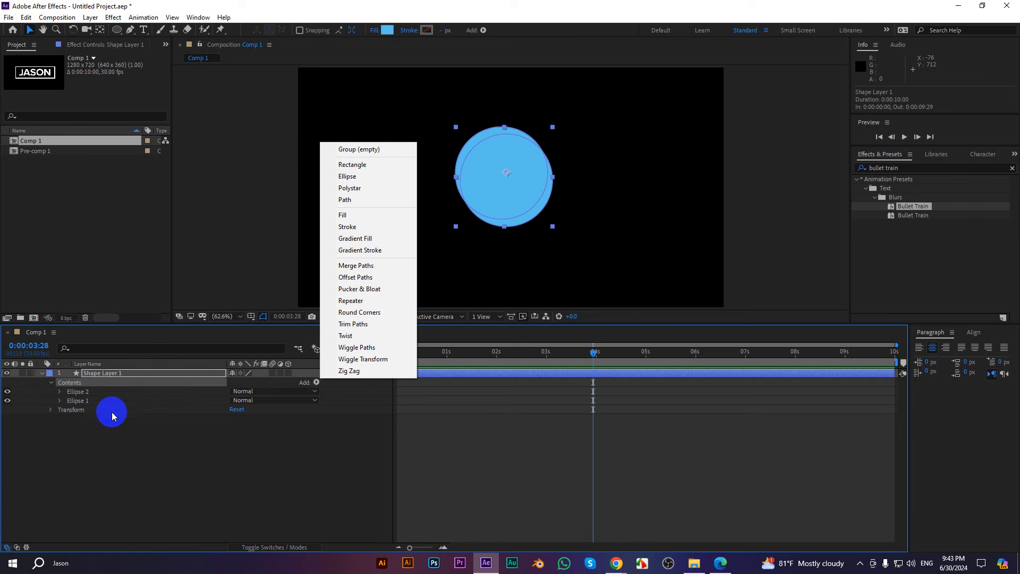
pyautogui.click(111, 412)
# Add Merge Paths to the shape layer's contents, expand it, and move the layer to about 608, 382
pyautogui.click(71, 384)
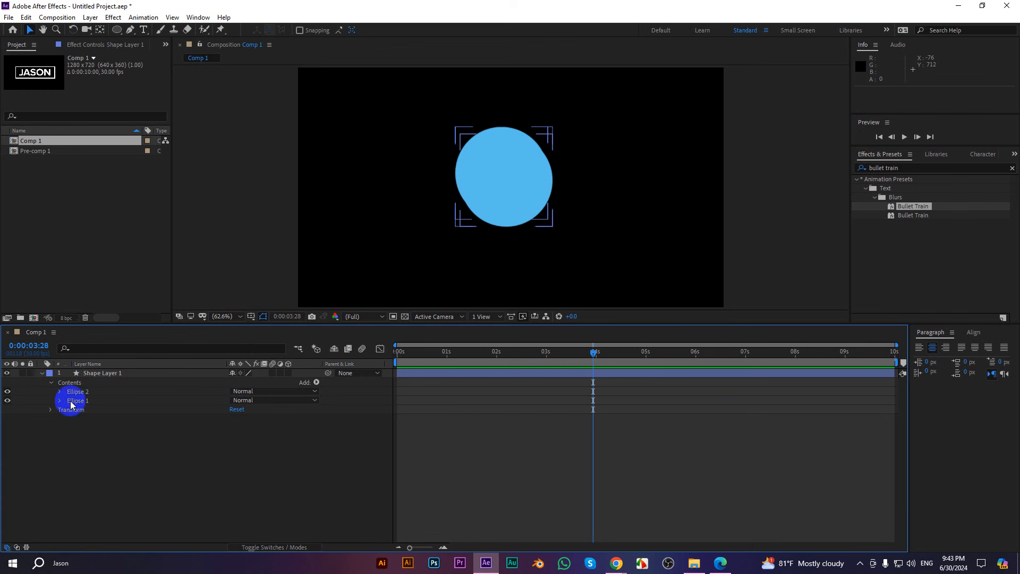
pyautogui.click(66, 374)
pyautogui.click(315, 382)
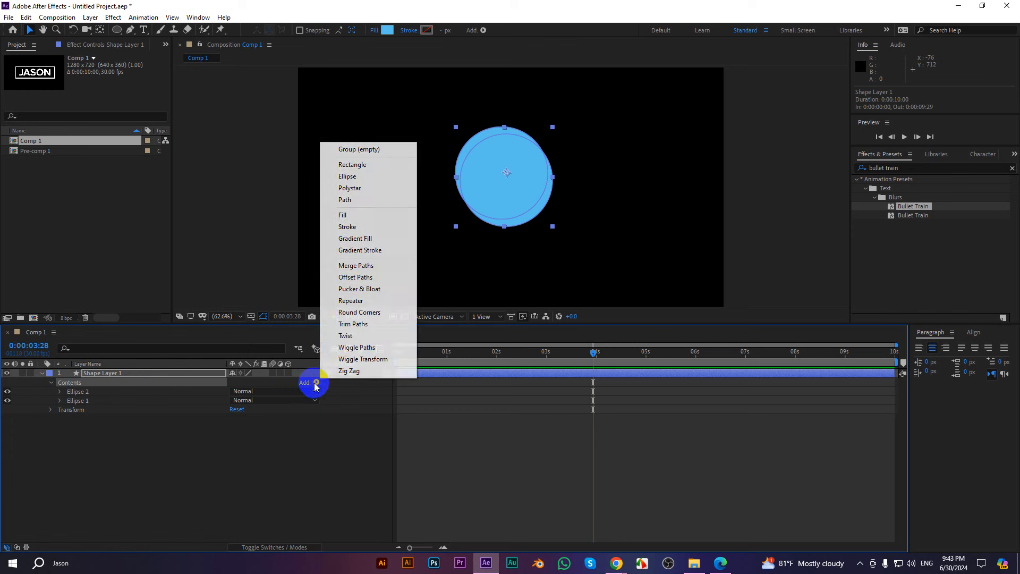
pyautogui.click(355, 266)
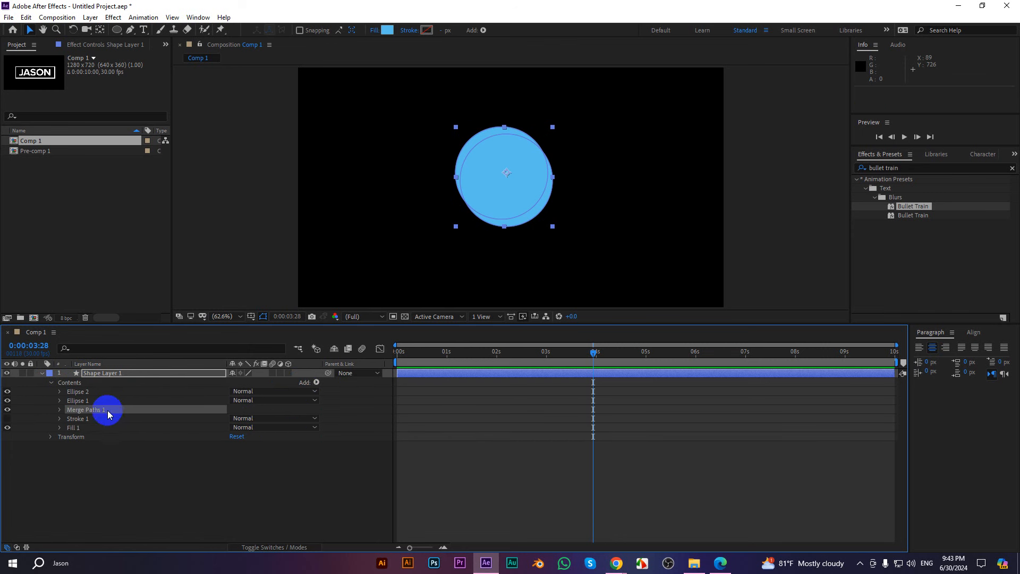
pyautogui.click(60, 410)
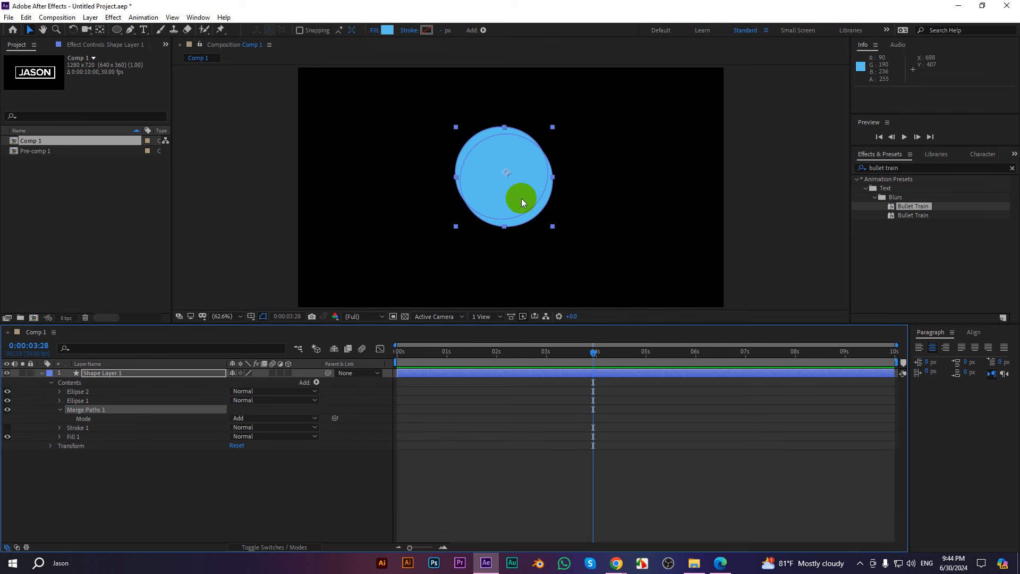
pyautogui.moveTo(522, 198)
pyautogui.mouseDown()
pyautogui.moveTo(514, 189)
pyautogui.moveTo(500, 243)
pyautogui.moveTo(506, 207)
pyautogui.mouseUp()
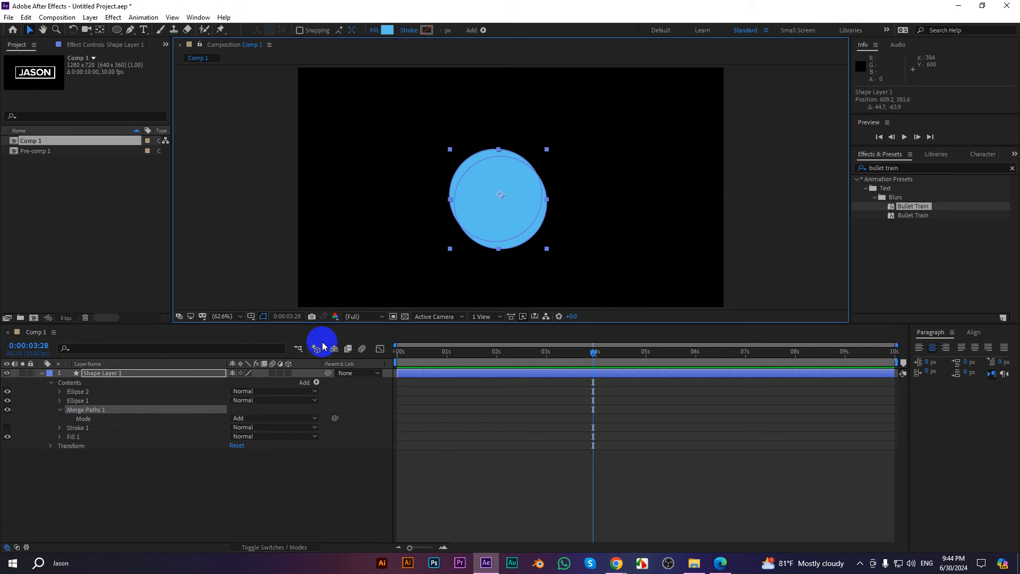
# Try the Subtract mode for Merge Paths on the two circles, and set the mode to Intersect
pyautogui.click(249, 420)
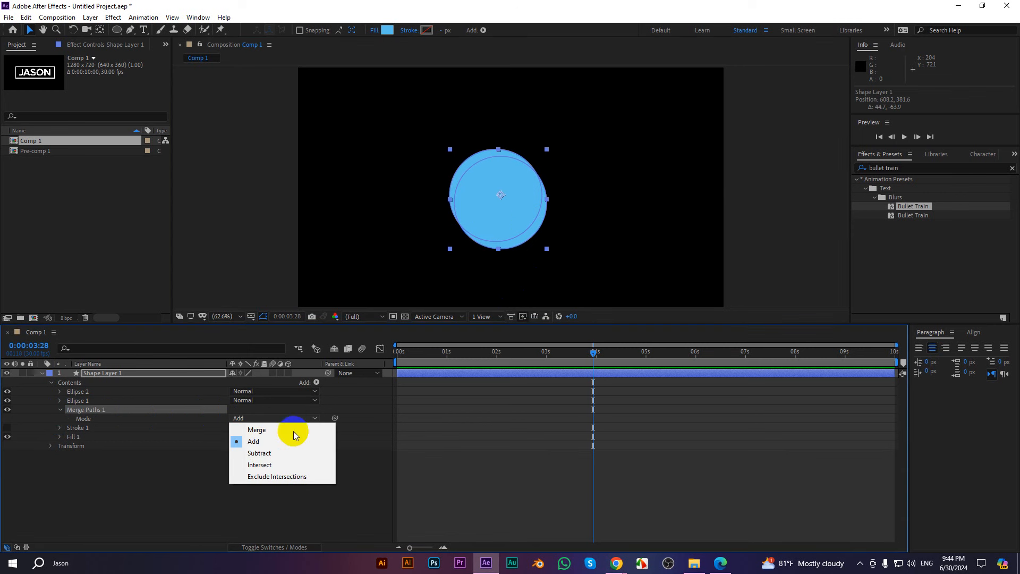
pyautogui.click(260, 453)
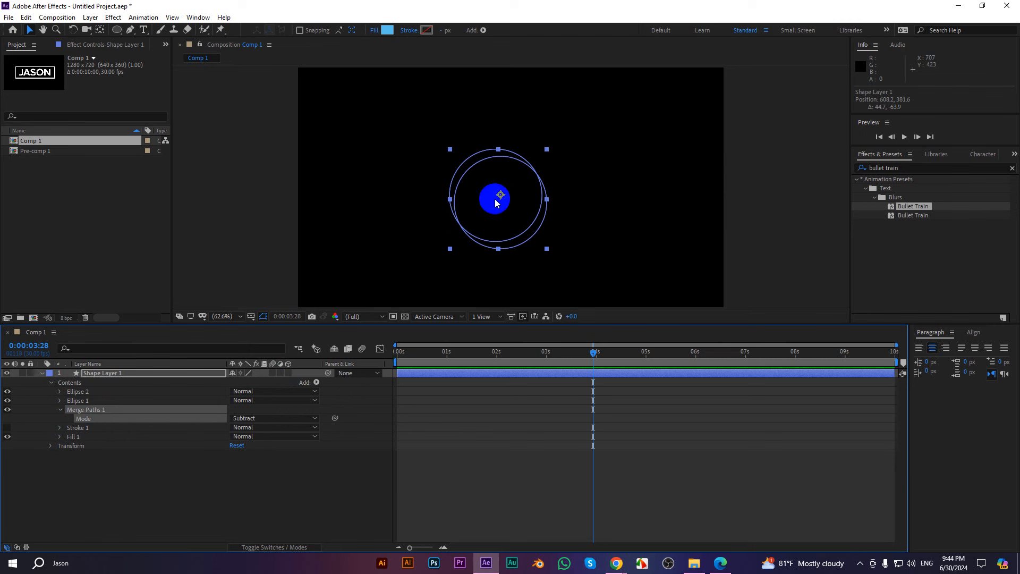
pyautogui.click(258, 418)
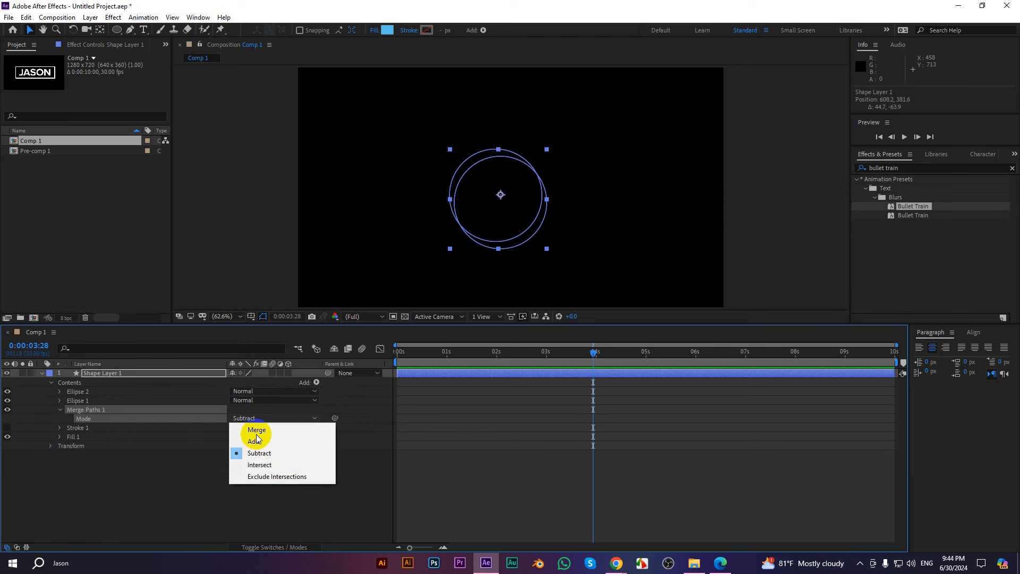
pyautogui.click(259, 466)
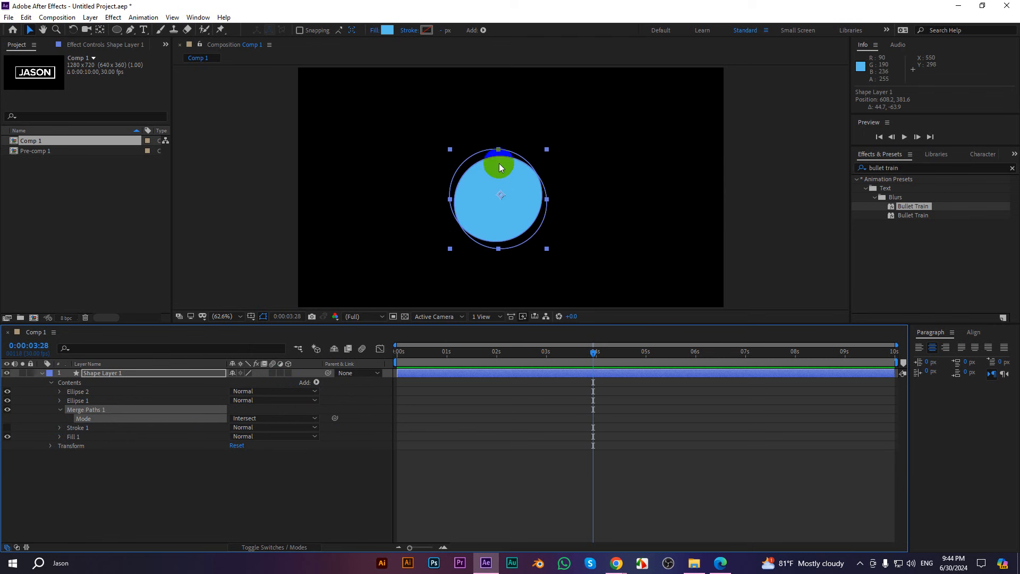
# Shift Ellipse 1 downward and to the right so that its intersection with Ellipse 2 becomes narrower
pyautogui.scroll(2, 495, 183)
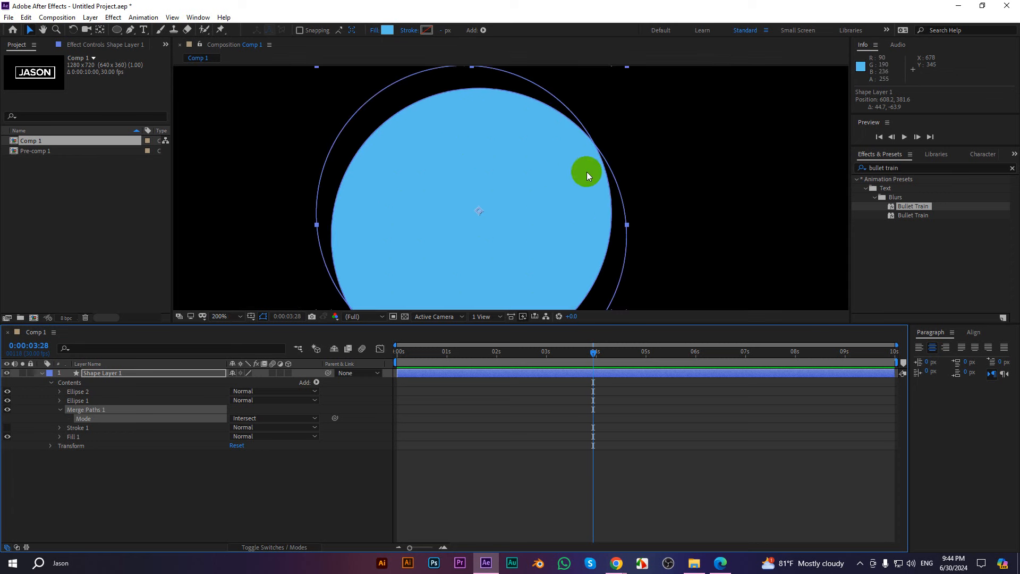
pyautogui.scroll(-2, 477, 132)
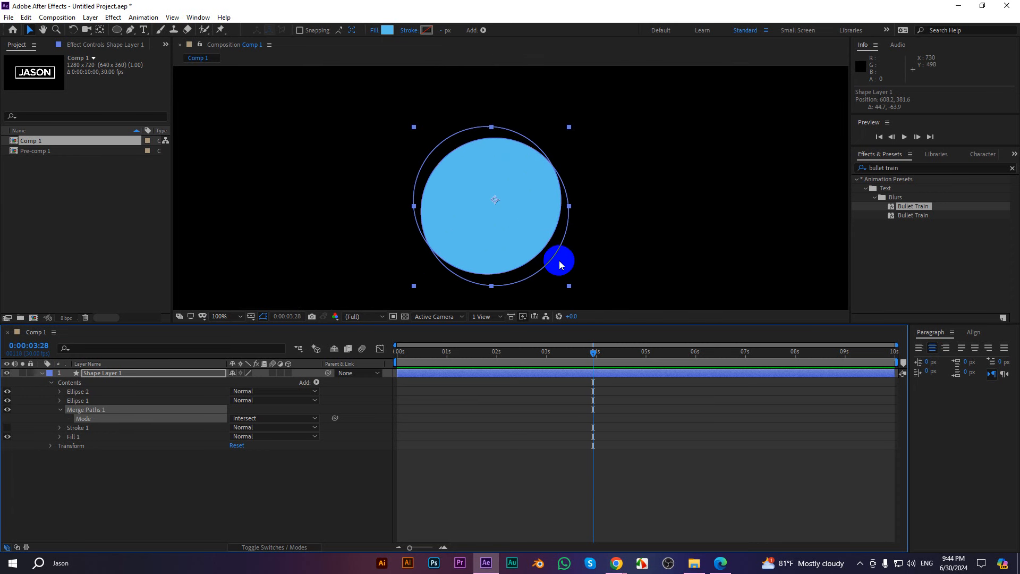
pyautogui.click(79, 401)
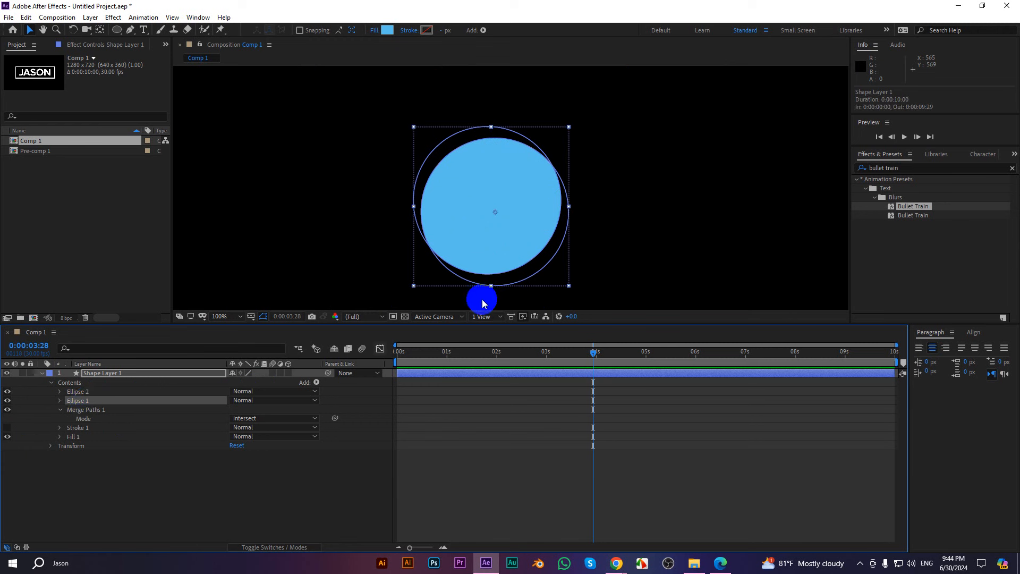
pyautogui.press('Down')
pyautogui.press('Down')
pyautogui.press('Down')
pyautogui.press('Down')
pyautogui.press('Down')
pyautogui.press('Down')
pyautogui.press('Down')
pyautogui.press('Down')
pyautogui.press('Down')
pyautogui.press('Down')
pyautogui.press('Down')
pyautogui.press('Down')
pyautogui.press('Down')
pyautogui.press('Down')
pyautogui.press('Down')
pyautogui.press('Down')
pyautogui.press('Down')
pyautogui.press('Down')
pyautogui.press('Down')
pyautogui.press('Down')
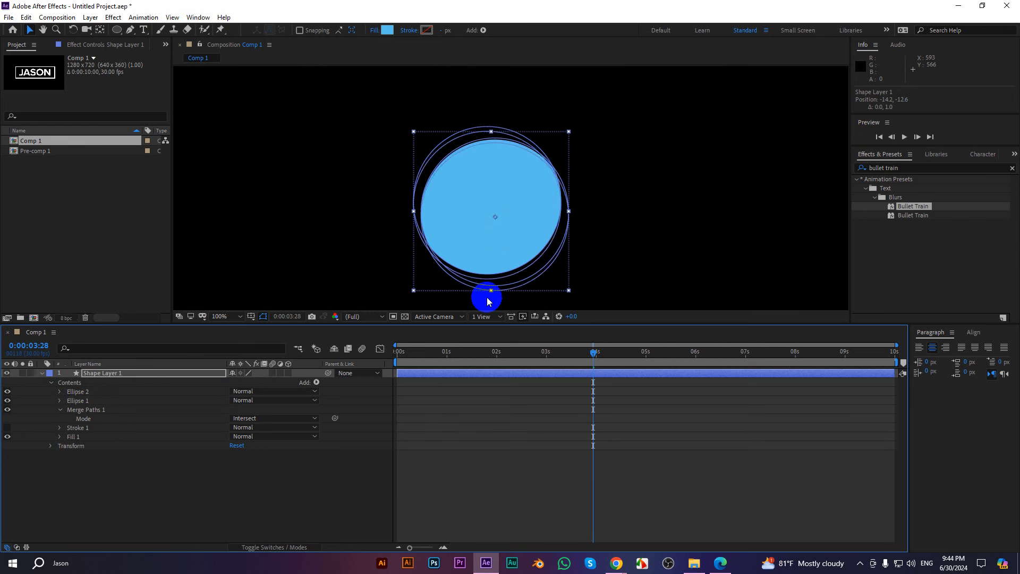
pyautogui.press(',')
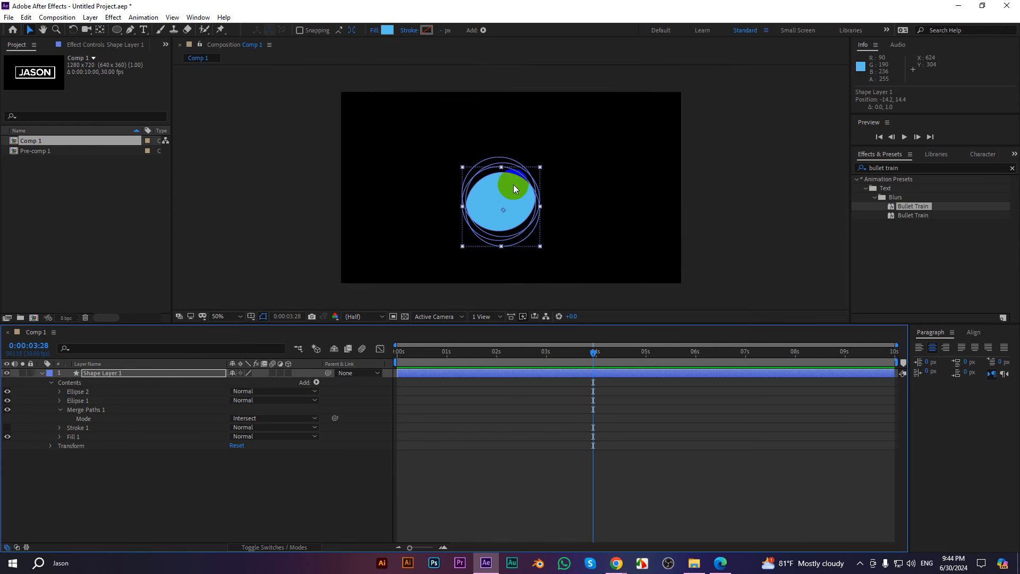
pyautogui.press('Right')
pyautogui.press('Right')
pyautogui.press('Right')
pyautogui.press('Right')
pyautogui.press('Right')
pyautogui.press('Right')
pyautogui.press('Right')
pyautogui.press('Right')
pyautogui.press('Right')
pyautogui.press('Right')
pyautogui.press('Right')
pyautogui.press('Right')
pyautogui.press('Right')
pyautogui.press('Right')
pyautogui.press('Right')
pyautogui.press('Right')
pyautogui.press('Right')
pyautogui.press('Right')
pyautogui.press('Right')
pyautogui.press('Right')
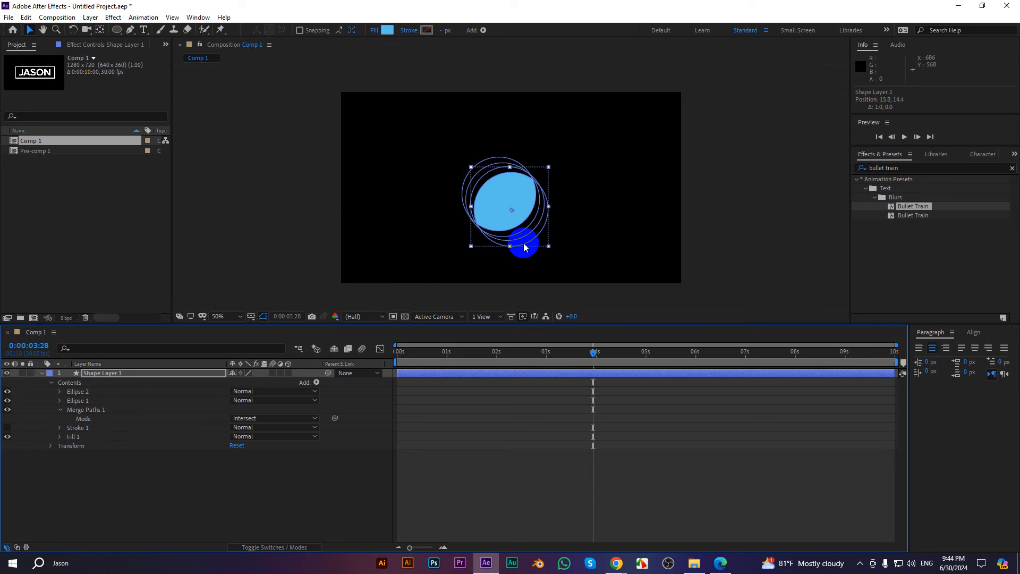
pyautogui.scroll(2, 520, 213)
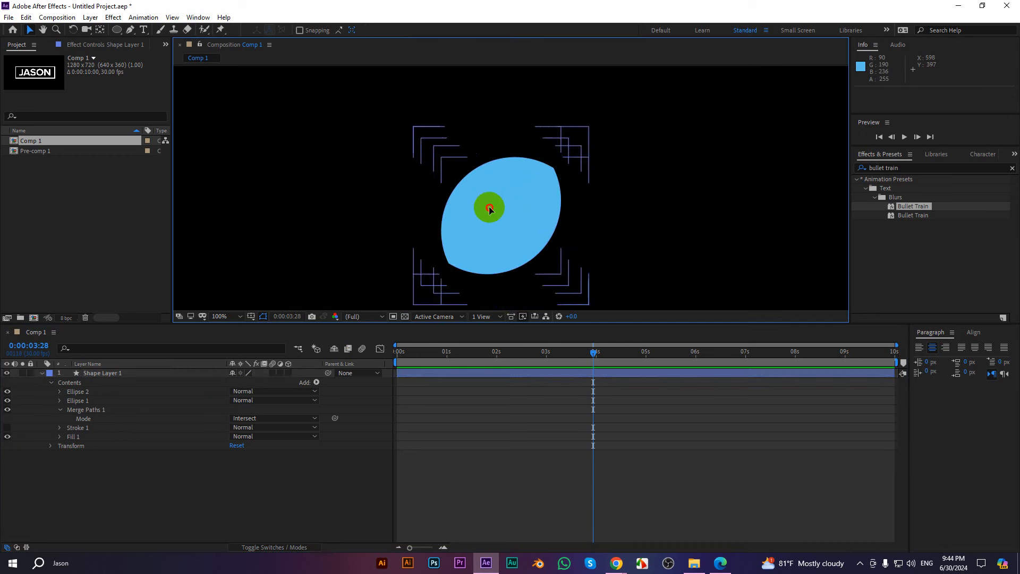
# Set the mode of Merge Paths 1 to Exclude Intersections
pyautogui.click(88, 401)
pyautogui.click(248, 418)
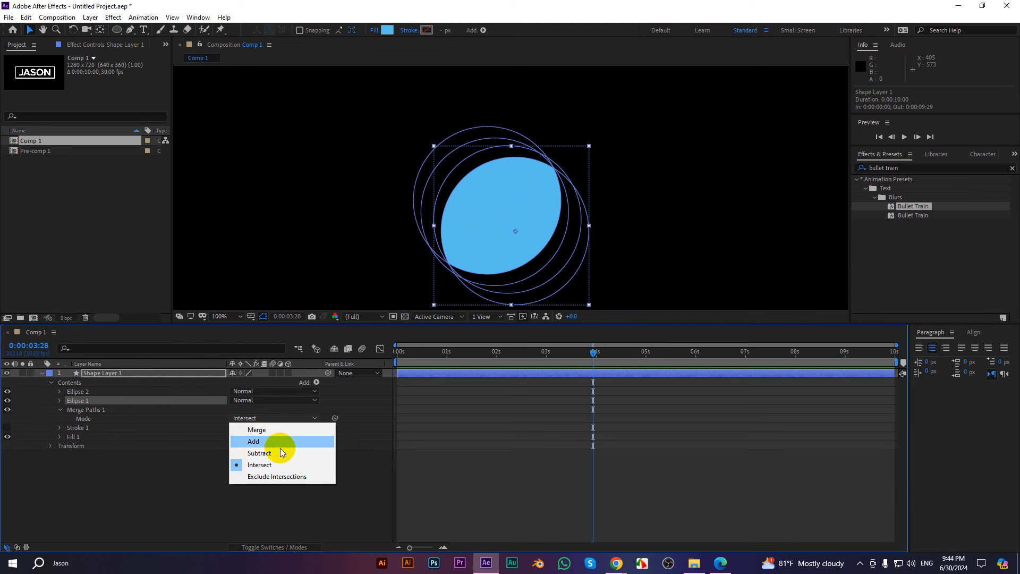
pyautogui.click(275, 476)
pyautogui.scroll(-2, 513, 204)
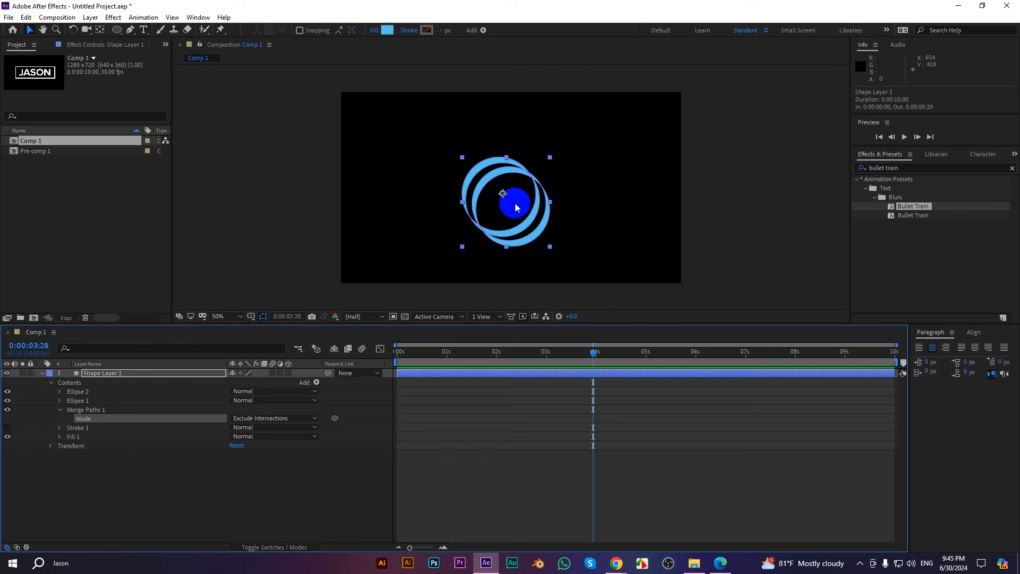
# Delete the merge paths and both ellipses, and remove Shape Layer 1 from the composition
pyautogui.click(81, 404)
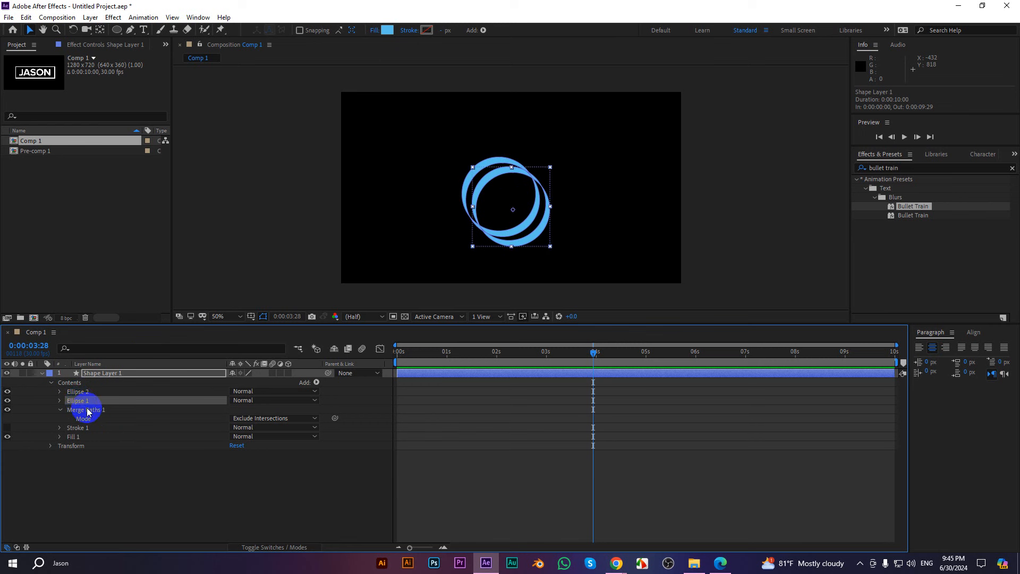
pyautogui.click(84, 412)
pyautogui.keyDown('ctrl'); pyautogui.click(87, 393); pyautogui.keyUp('ctrl')
pyautogui.press('Delete')
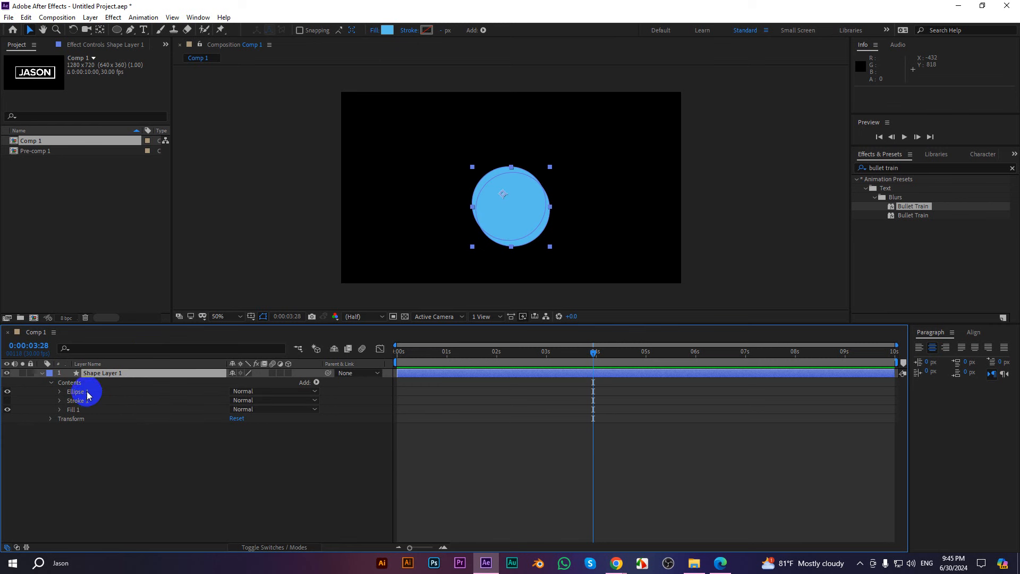
pyautogui.click(85, 393)
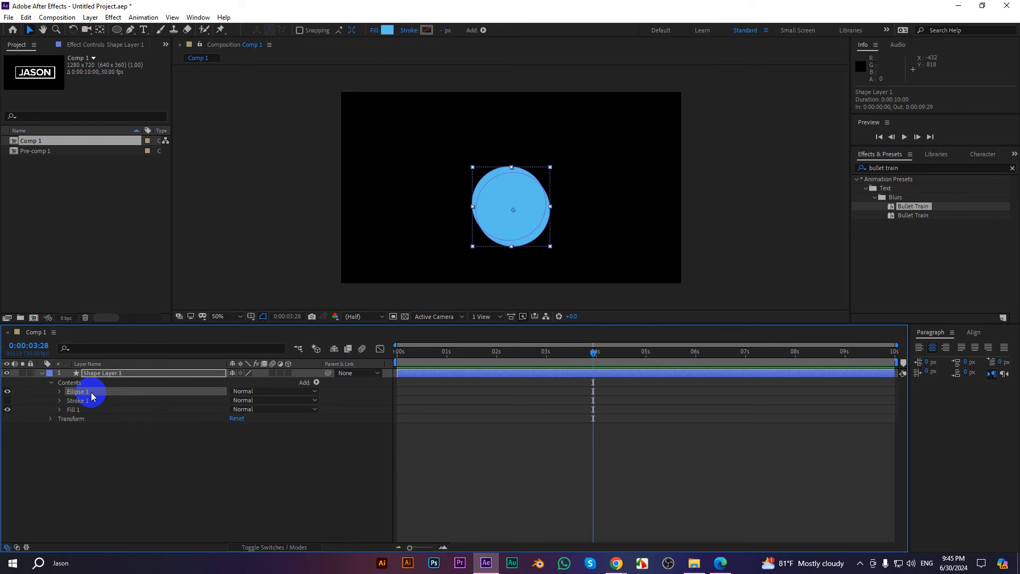
pyautogui.press('Delete')
pyautogui.moveTo(145, 453); pyautogui.dragTo(115, 369)
pyautogui.press('Delete')
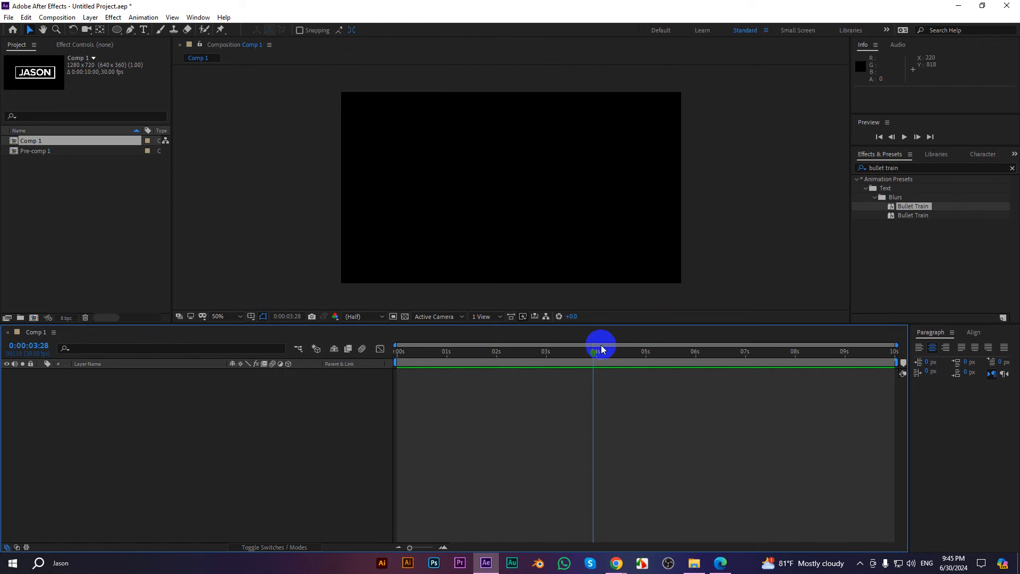
# Draw a blue circle with the Ellipse tool near the composition's centre, with the current time at 0:00:00:00
pyautogui.moveTo(599, 351); pyautogui.dragTo(349, 357)
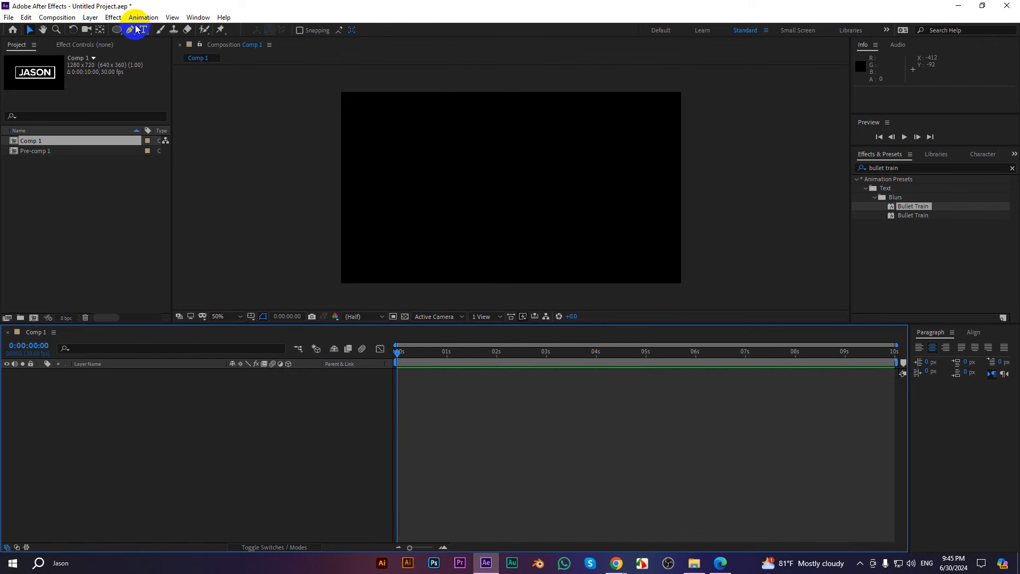
pyautogui.click(116, 31)
pyautogui.click(150, 52)
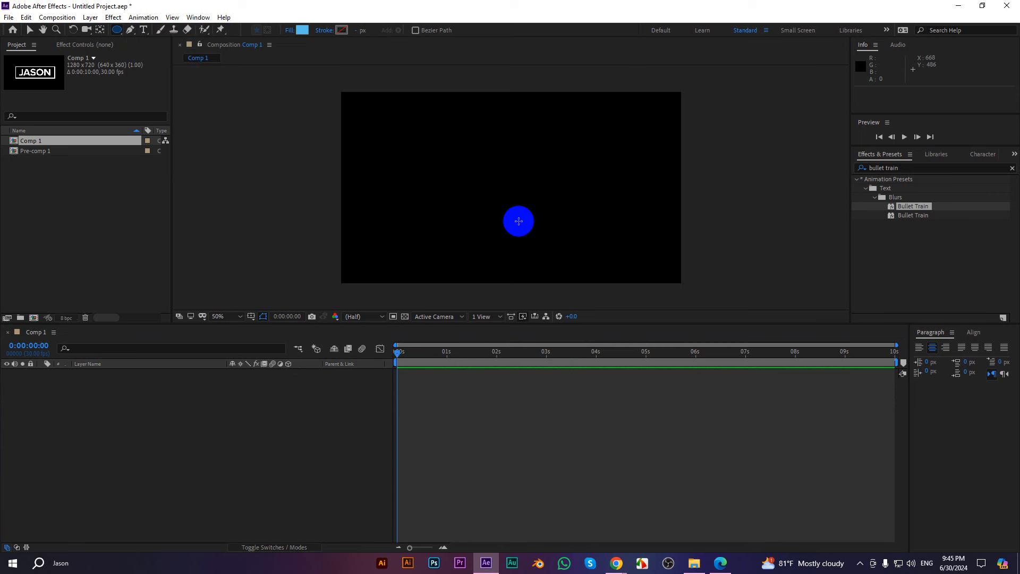
pyautogui.moveTo(499, 192); pyautogui.dragTo(546, 238)
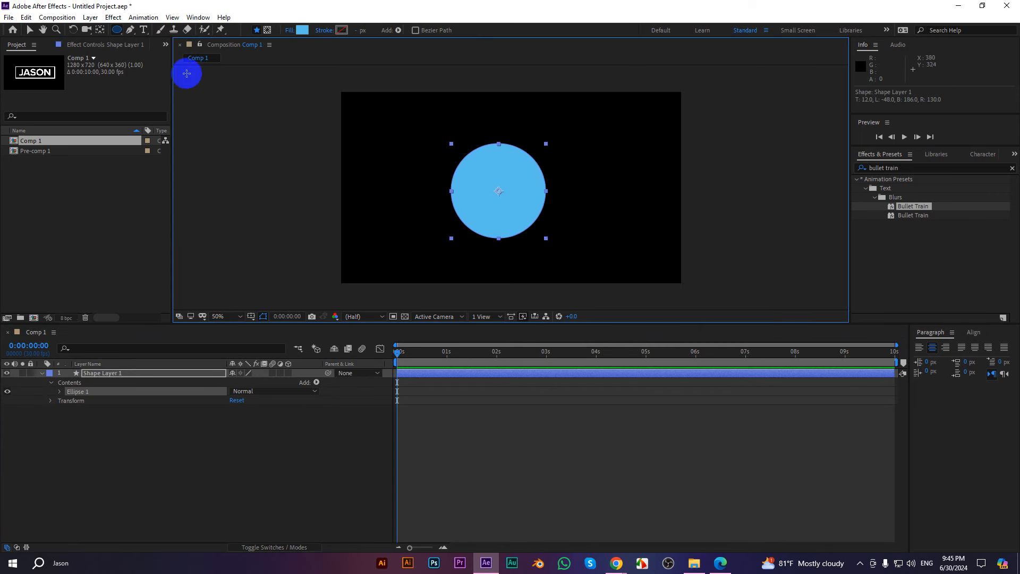
pyautogui.click(32, 31)
pyautogui.click(307, 177)
pyautogui.click(508, 186)
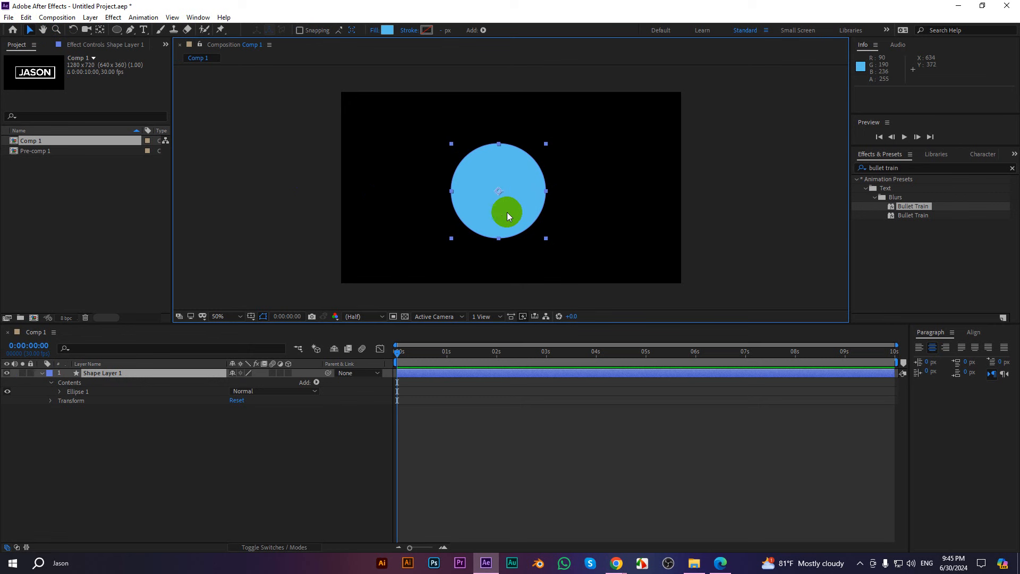
# Add a Scale keyframe at 0:00:00:10 in the transform properties of Ellipse 1
pyautogui.click(67, 393)
pyautogui.click(59, 392)
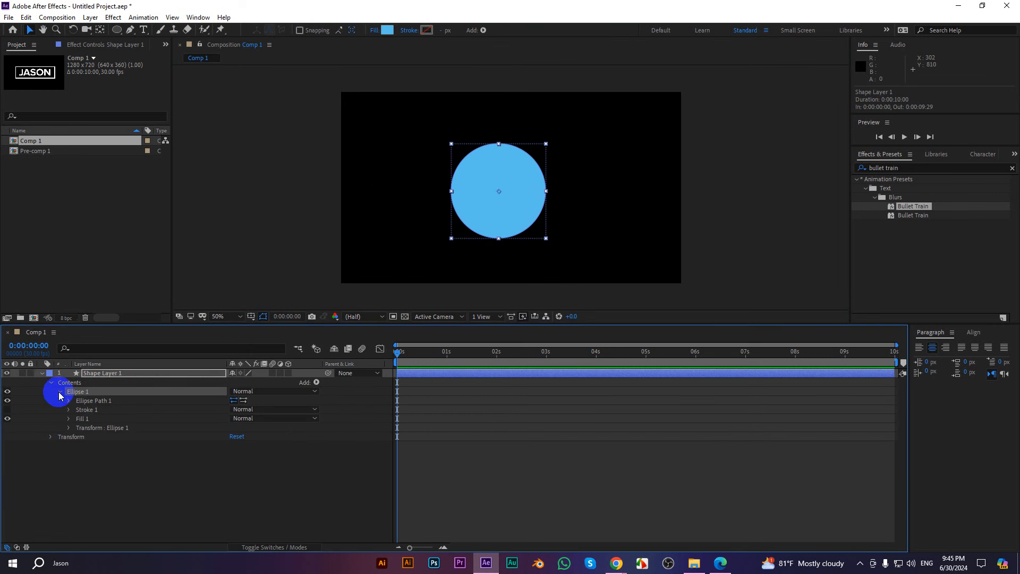
pyautogui.click(107, 429)
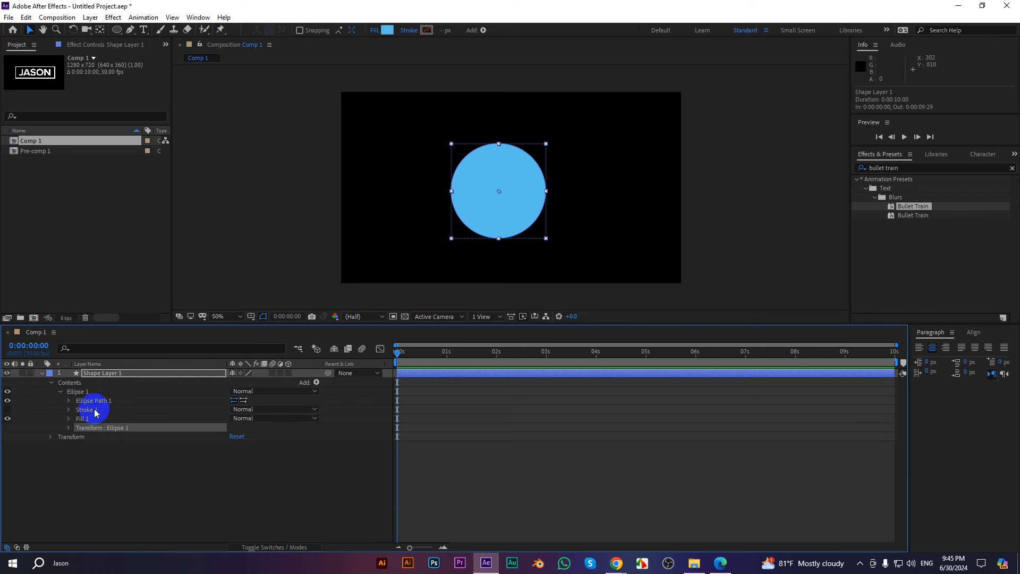
pyautogui.click(69, 427)
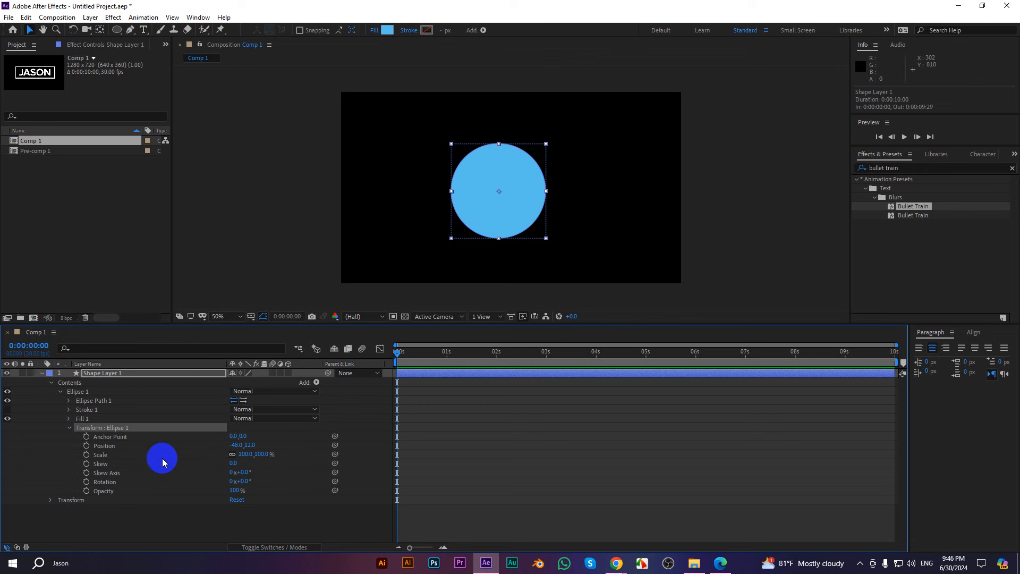
pyautogui.click(412, 352)
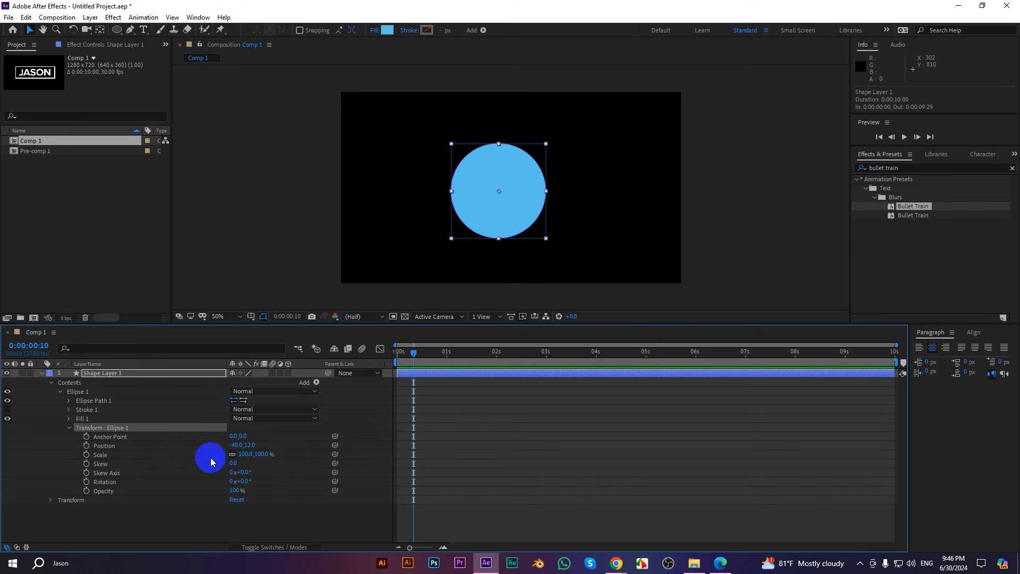
pyautogui.click(87, 455)
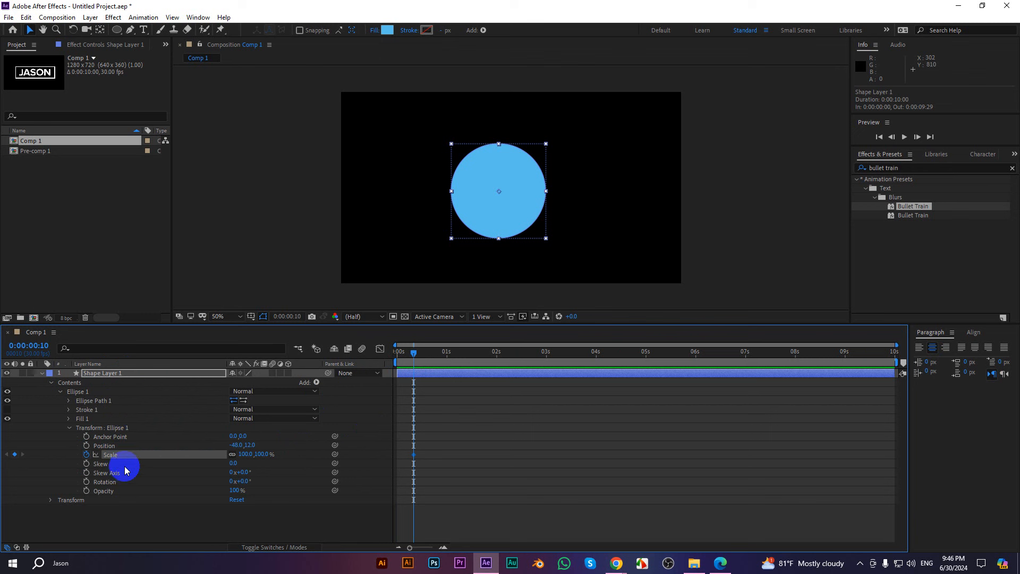
# Add a second Scale keyframe for Ellipse 1 at 0:00:01:00 and set the keyframe at 0:00:00:10 to 0%
pyautogui.hotkey('shift', 'pagedown')
pyautogui.hotkey('shift', 'pagedown')
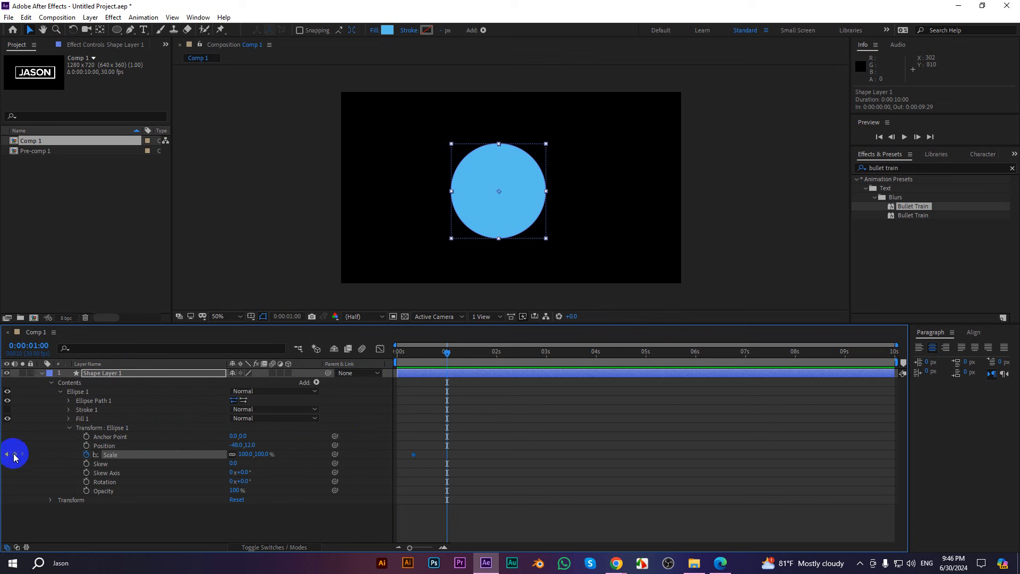
pyautogui.click(14, 455)
pyautogui.click(6, 455)
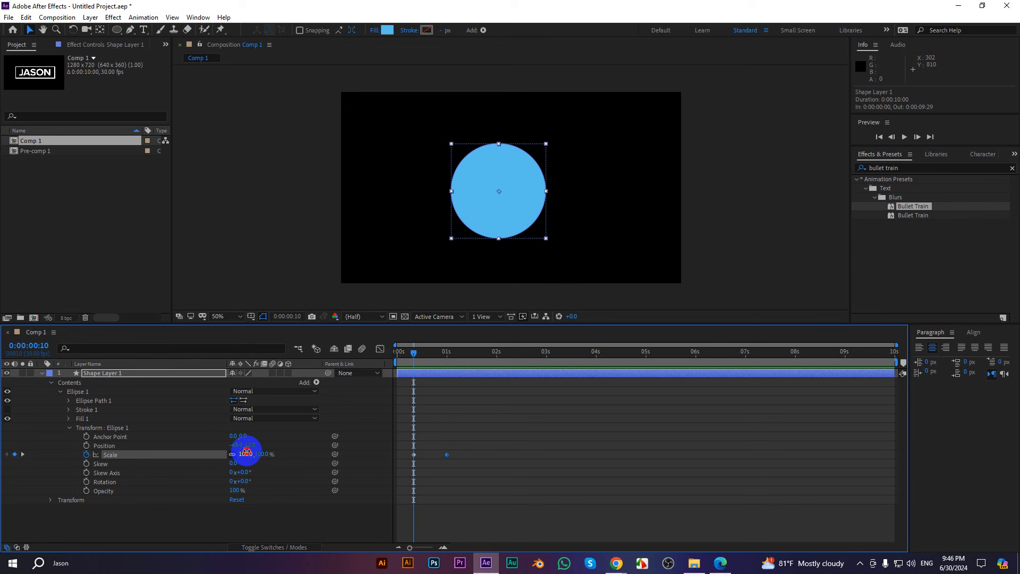
pyautogui.click(246, 454)
pyautogui.write('0')
pyautogui.press('Return')
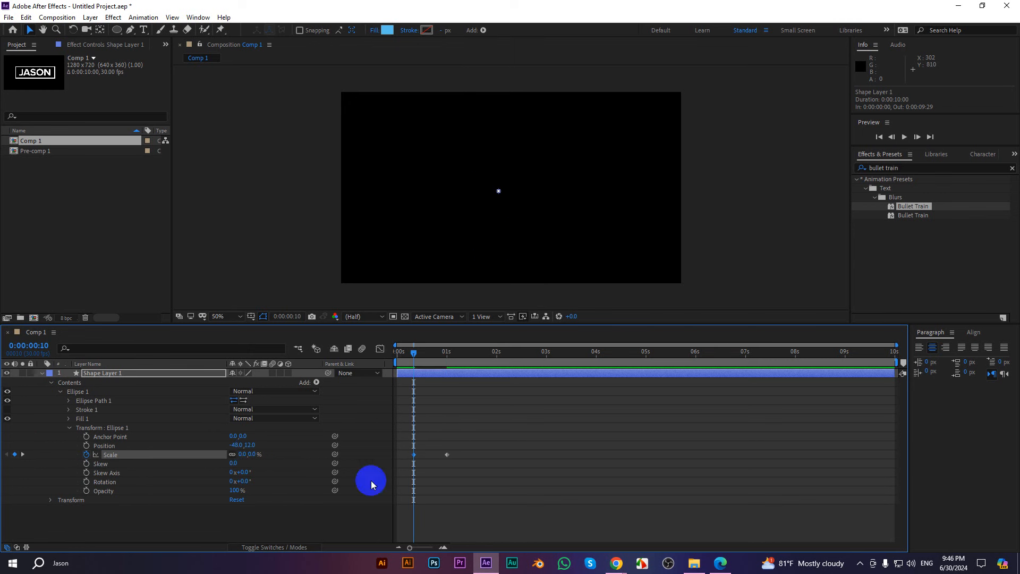
# Preview the circle's scale-up animation
pyautogui.click(496, 491)
pyautogui.press('space')
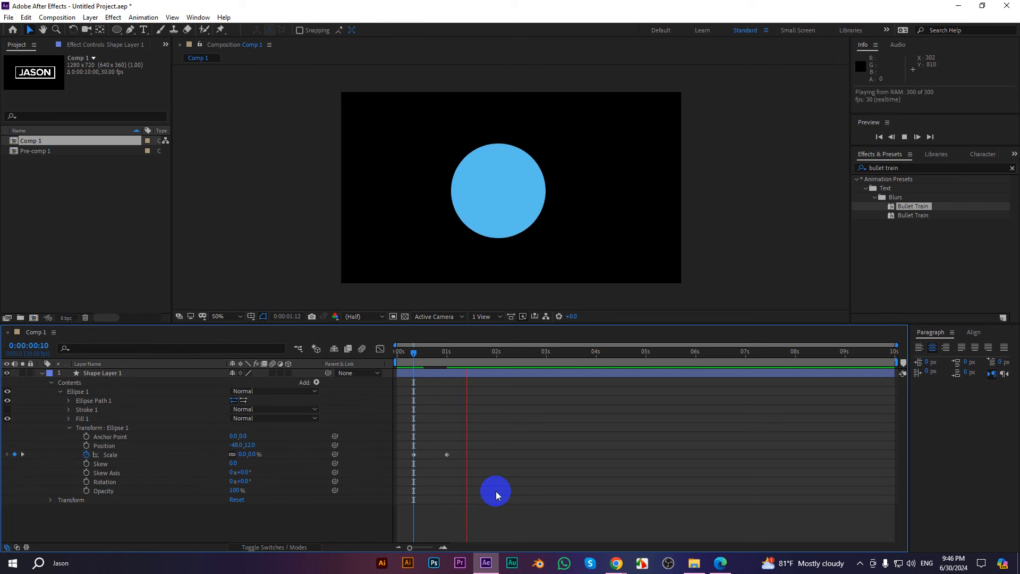
pyautogui.press('space')
# Ease both Scale keyframes and lengthen the last keyframe's incoming speed handle for a fast start and slow finish, and preview the motion
pyautogui.moveTo(456, 474); pyautogui.dragTo(403, 444)
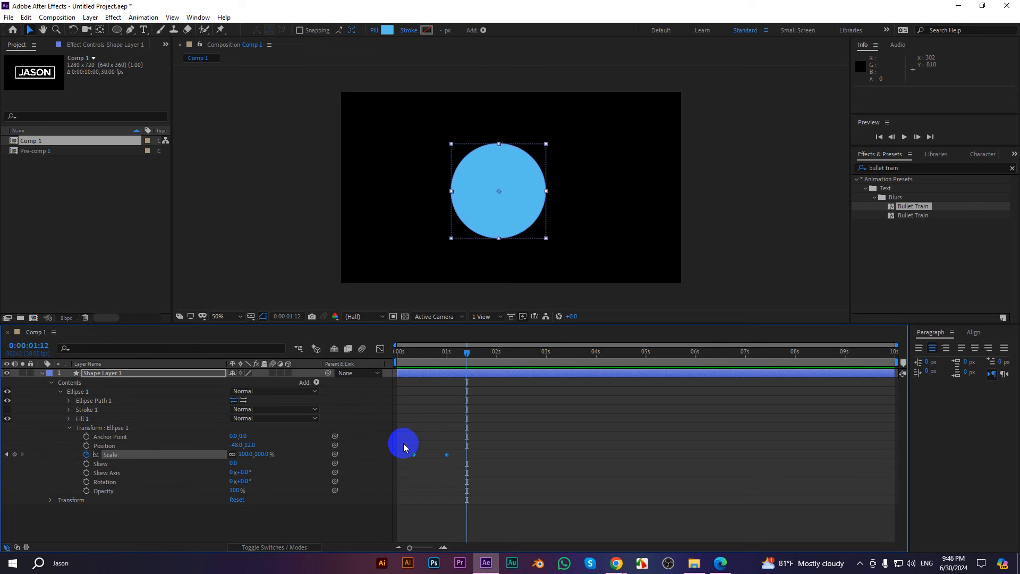
pyautogui.click(380, 349)
pyautogui.click(444, 486)
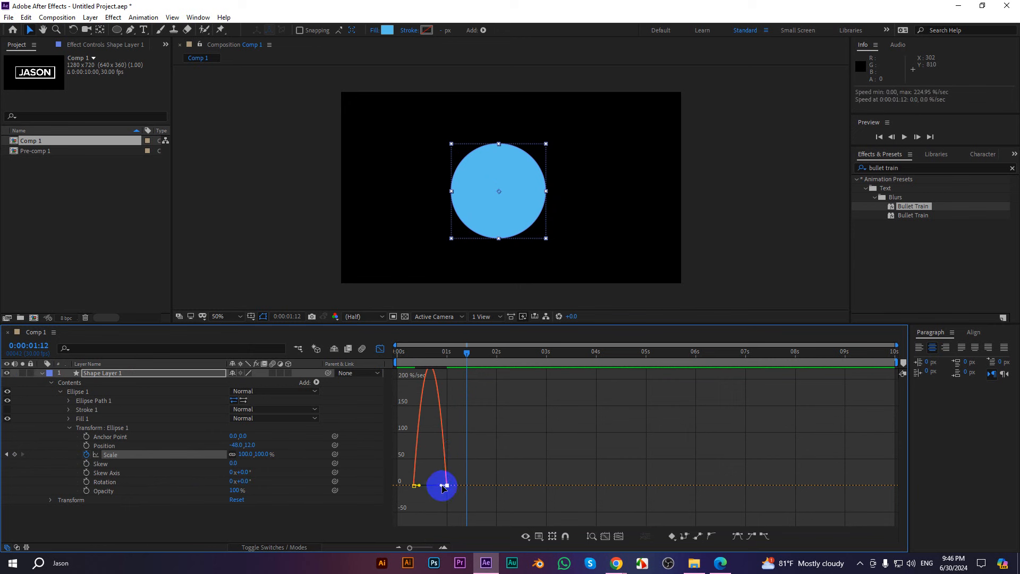
pyautogui.moveTo(441, 487); pyautogui.dragTo(431, 486)
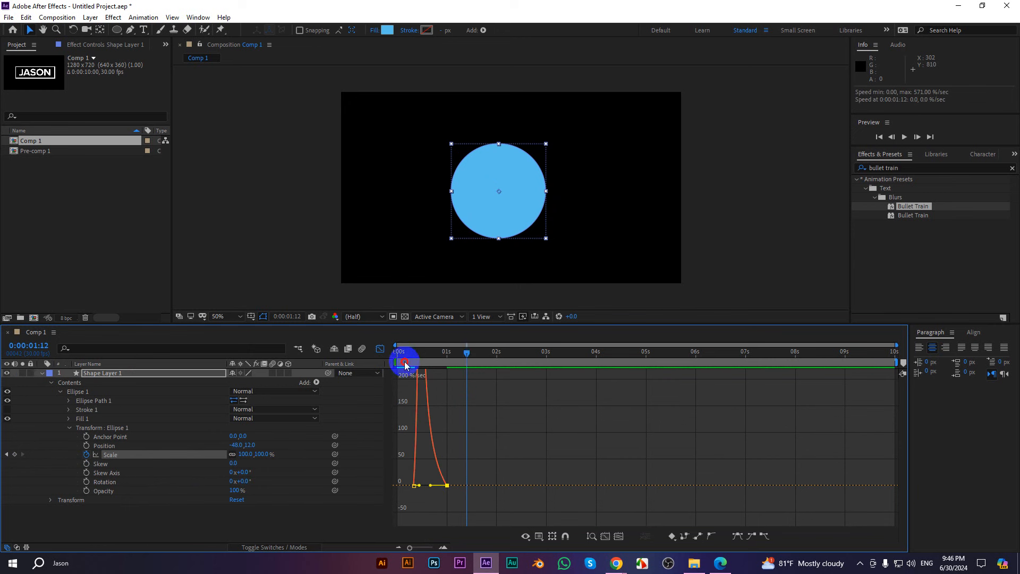
pyautogui.click(402, 352)
pyautogui.press('space')
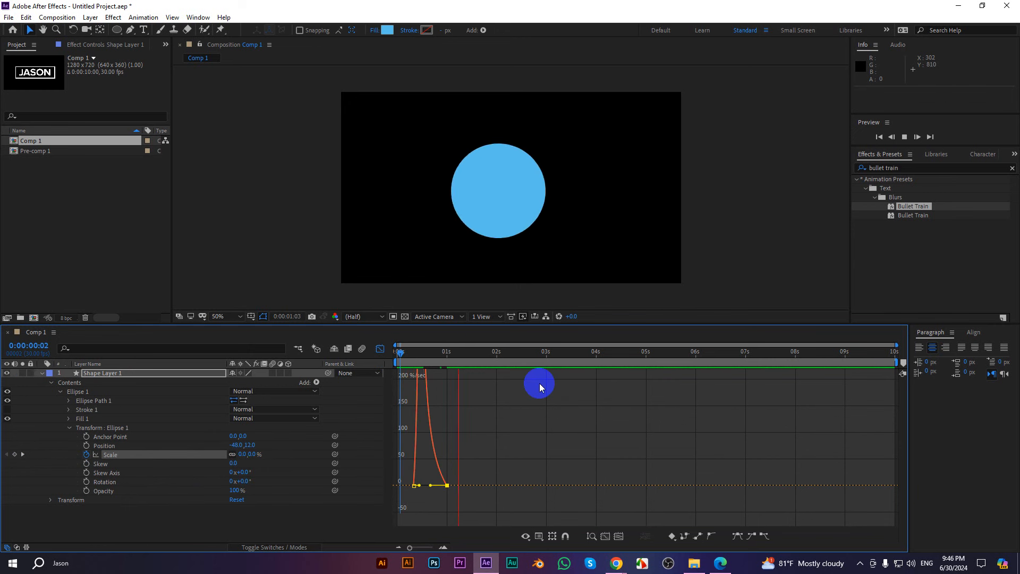
pyautogui.press('space')
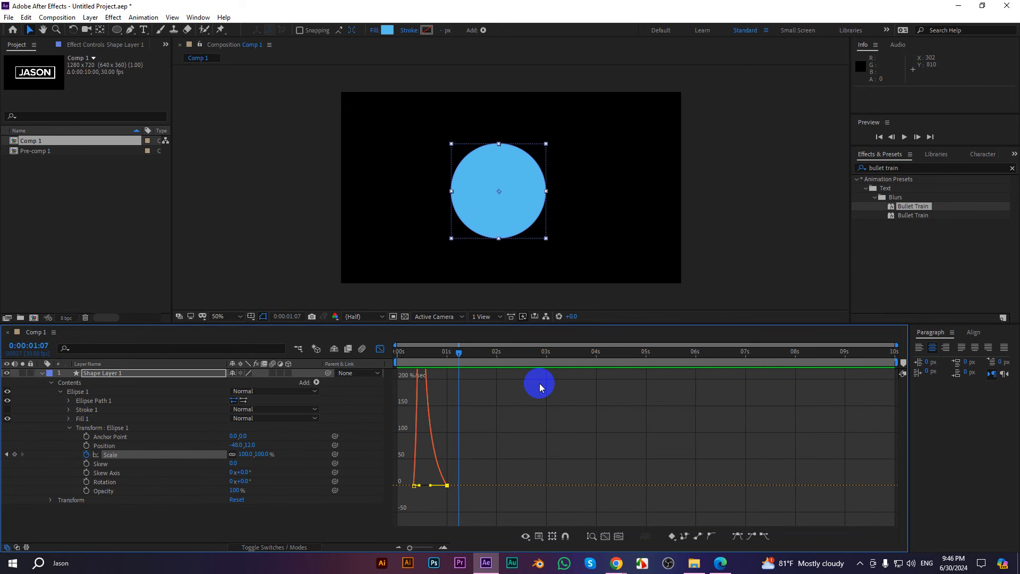
pyautogui.click(68, 428)
pyautogui.click(62, 392)
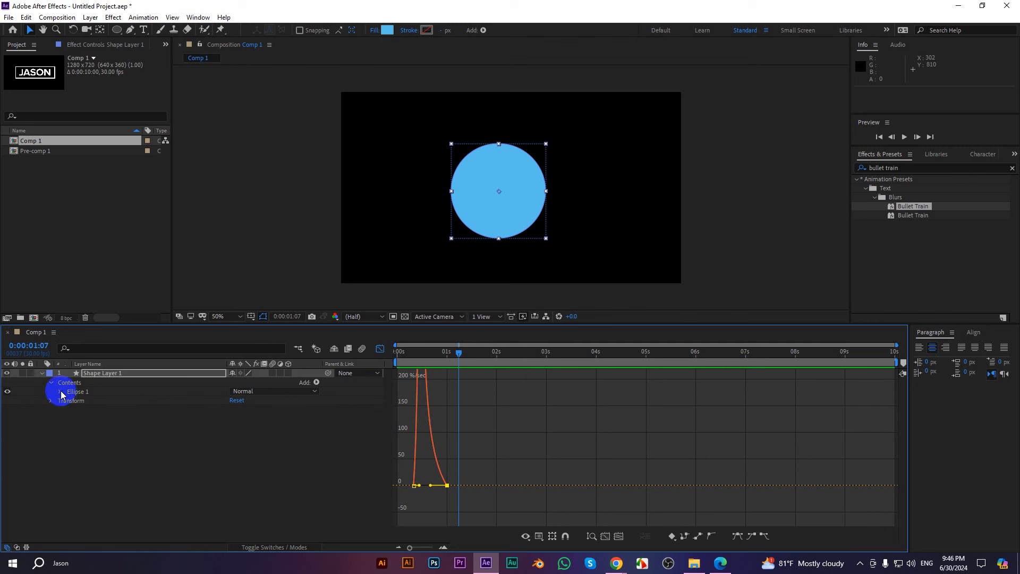
pyautogui.click(61, 393)
pyautogui.click(80, 402)
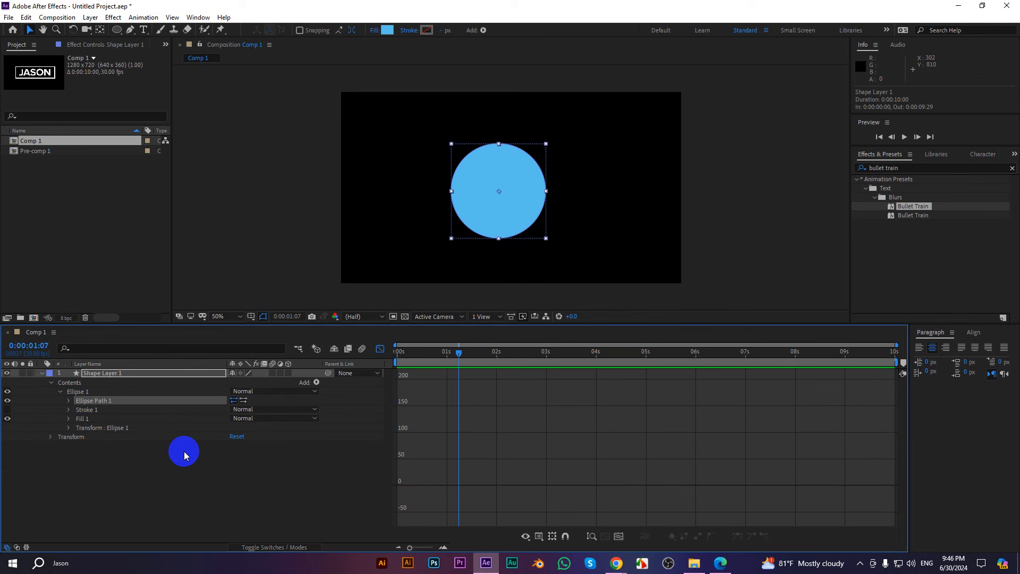
pyautogui.hotkey('ctrl', 'd')
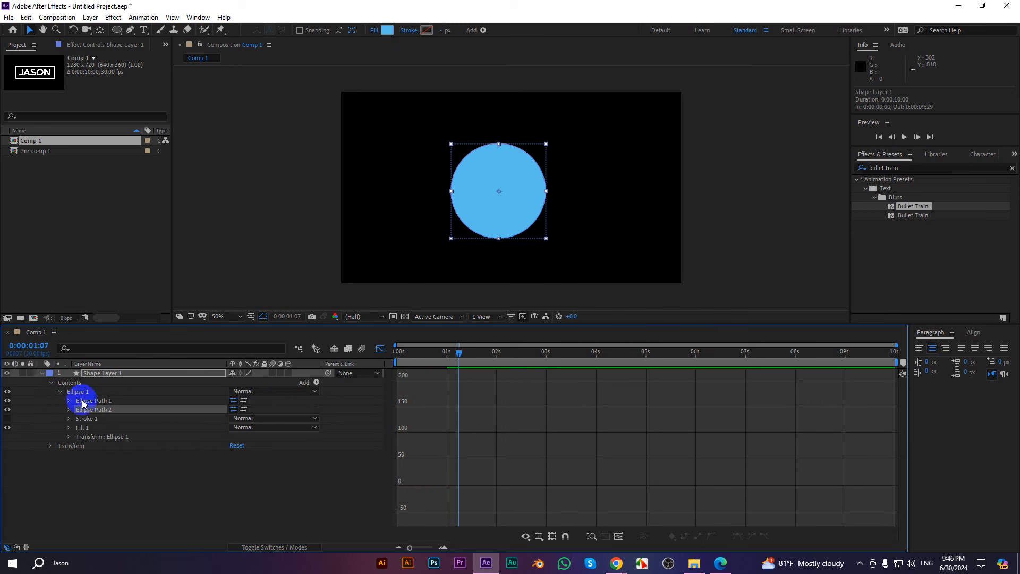
pyautogui.hotkey('ctrl', 'z')
# Duplicate the whole Ellipse 1 group inside Shape Layer 1
pyautogui.click(60, 391)
pyautogui.click(83, 393)
pyautogui.hotkey('ctrl', 'd')
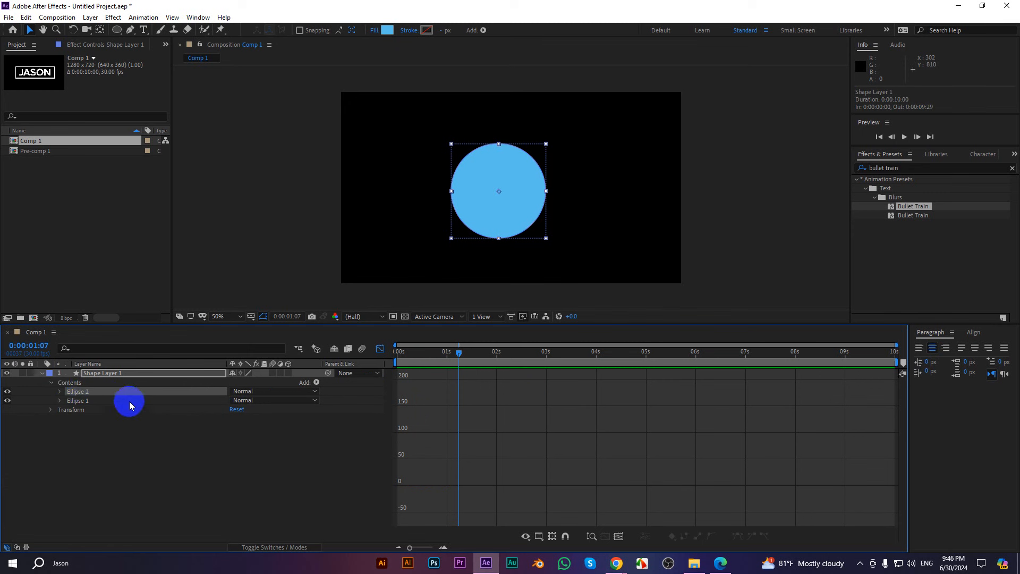
# Add a Merge Paths operation to the contents of Shape Layer 1 and reveal its mode setting
pyautogui.click(69, 383)
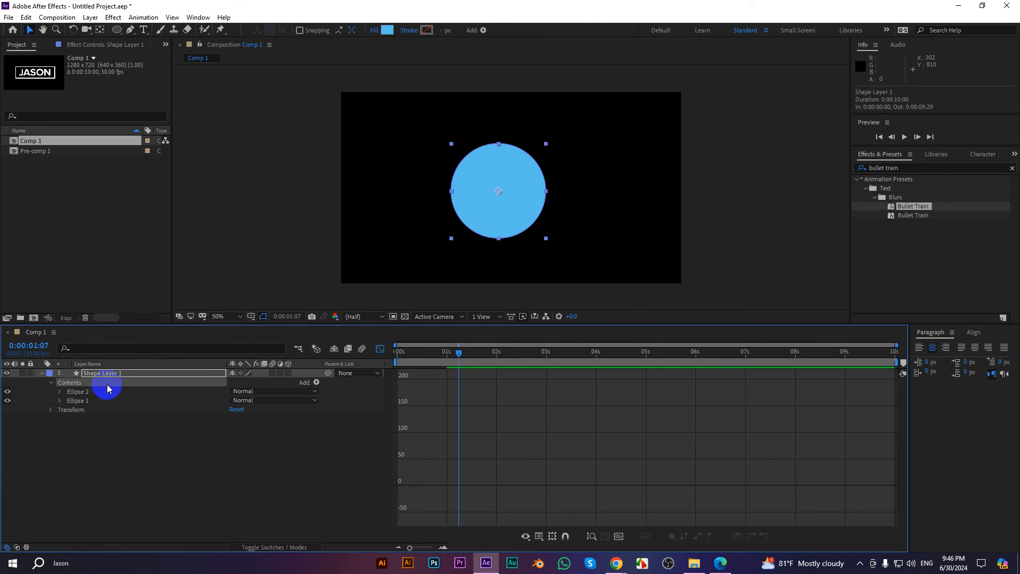
pyautogui.click(316, 383)
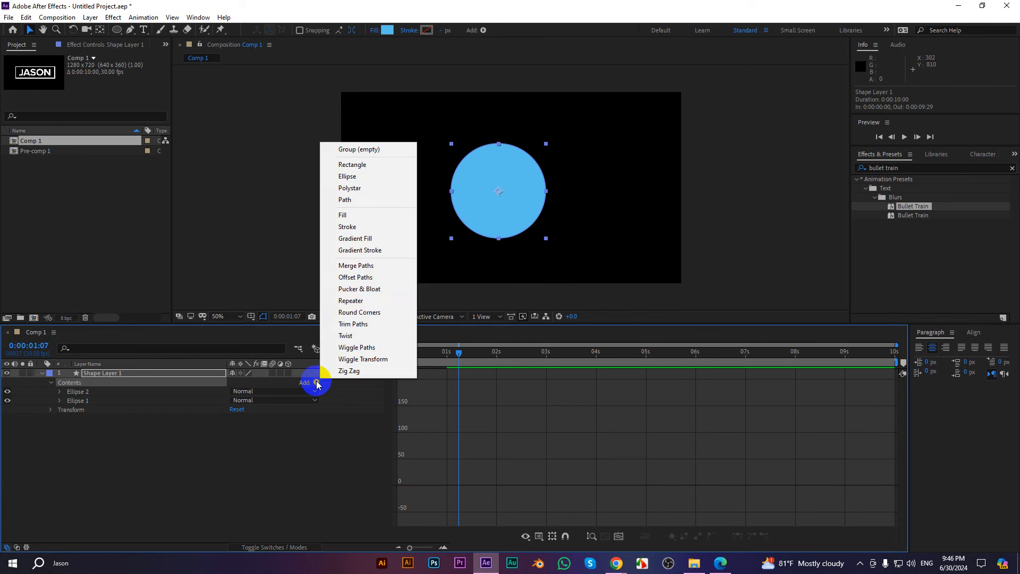
pyautogui.click(356, 266)
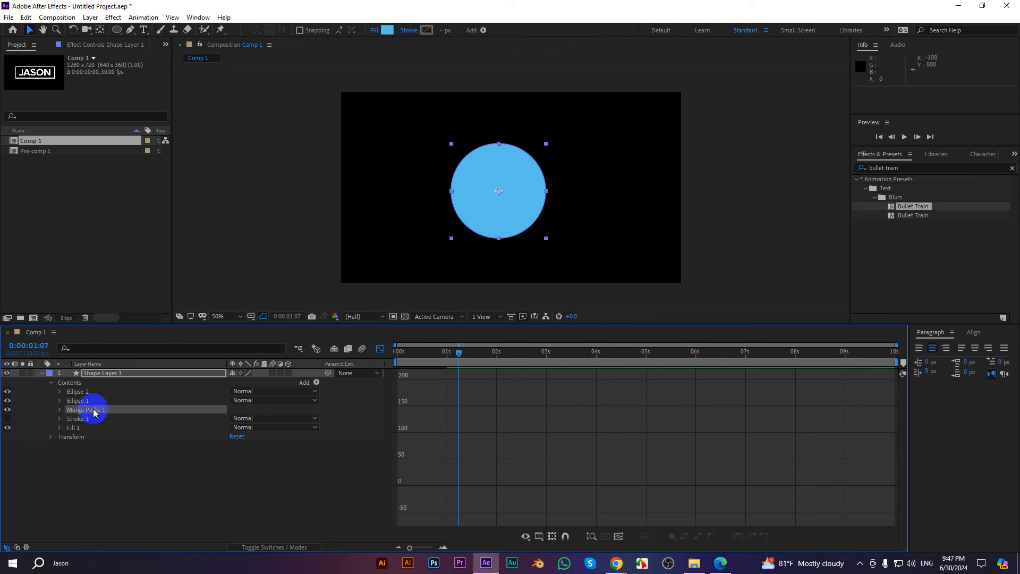
pyautogui.click(60, 410)
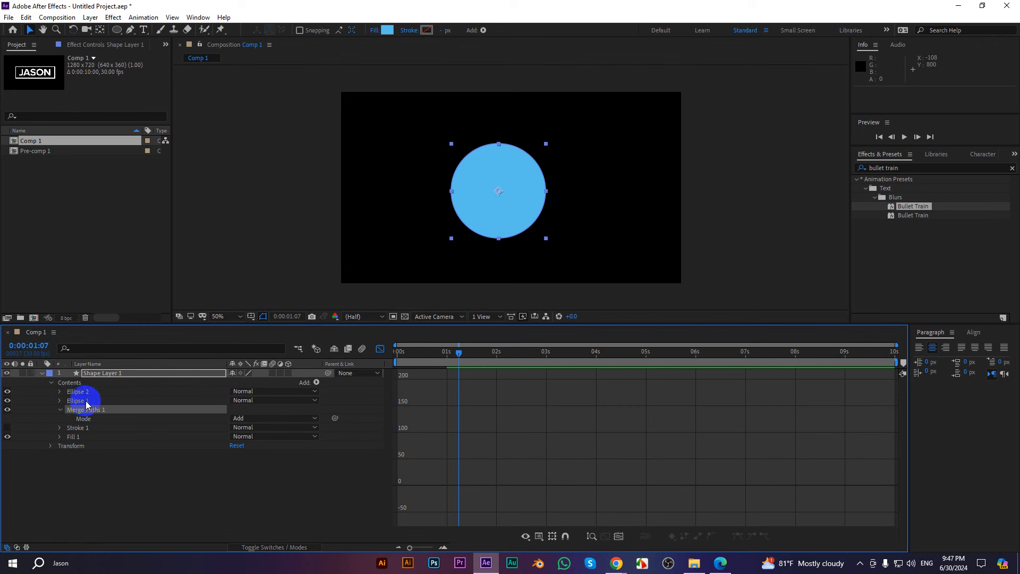
# Show only the keyframed Scale properties of both ellipses and switch from the graph editor to the keyframe view
pyautogui.press('u')
pyautogui.press('u')
pyautogui.press('u')
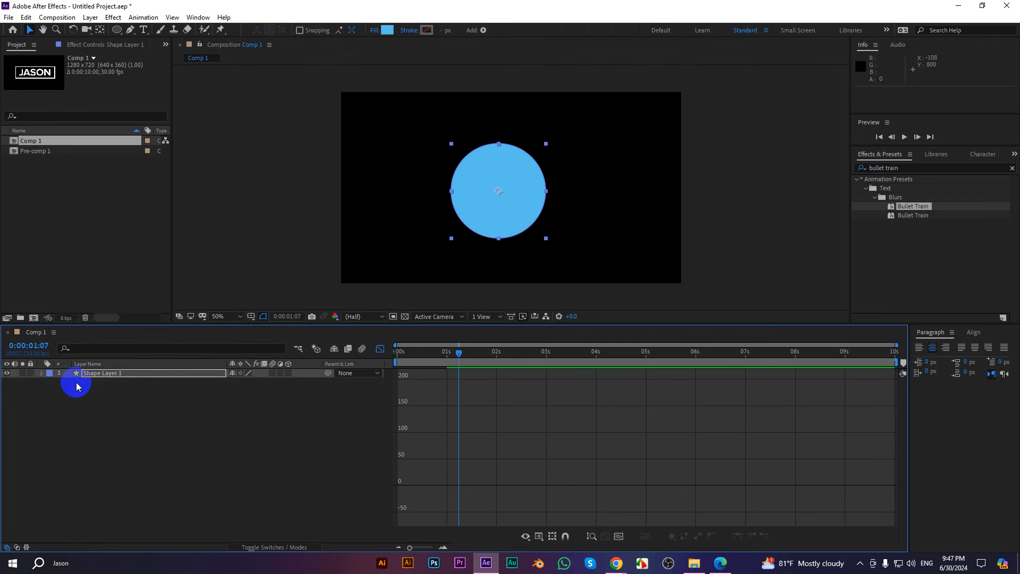
pyautogui.press('u')
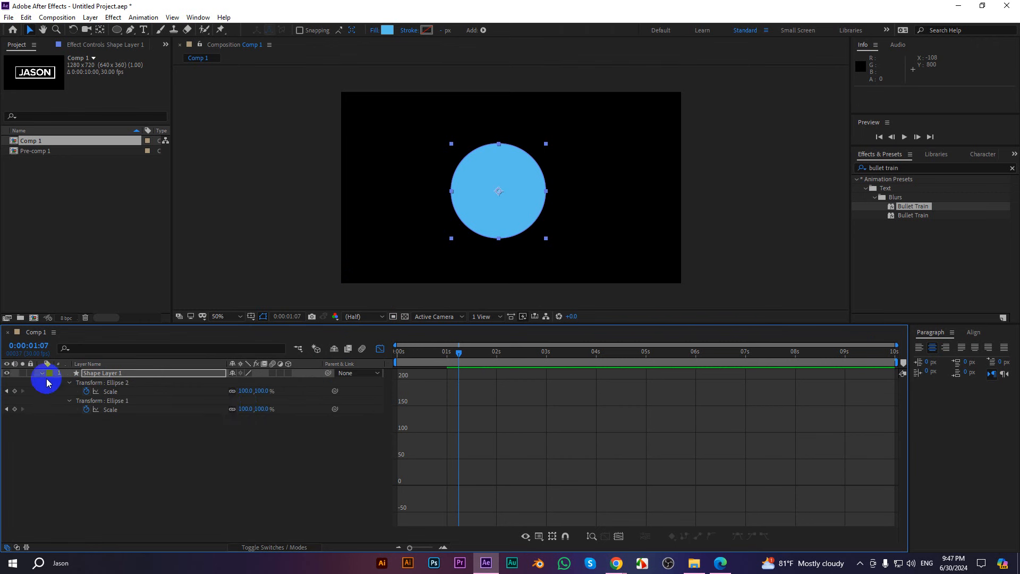
pyautogui.click(378, 352)
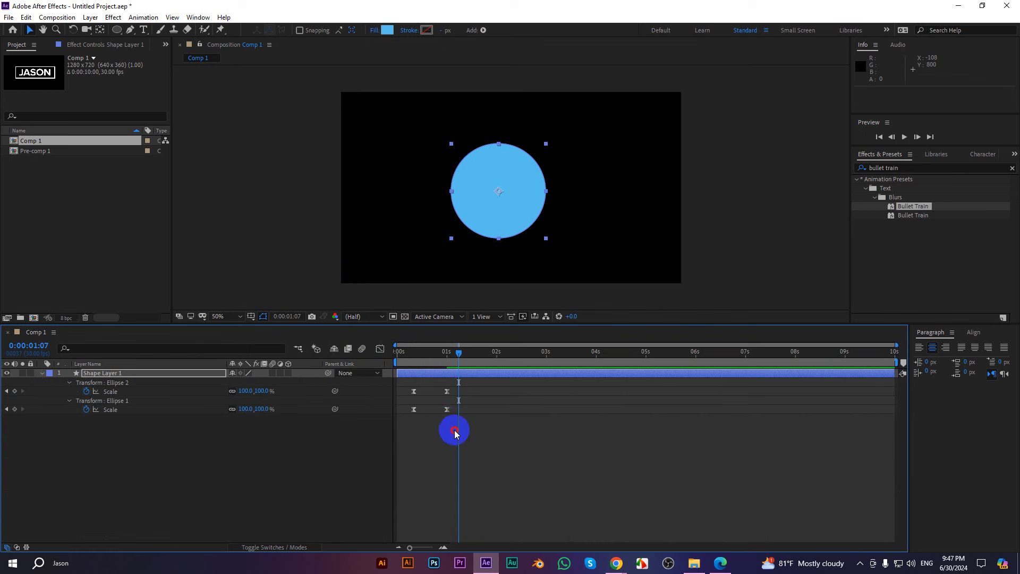
pyautogui.moveTo(455, 432); pyautogui.dragTo(412, 386)
pyautogui.moveTo(464, 353); pyautogui.dragTo(430, 356)
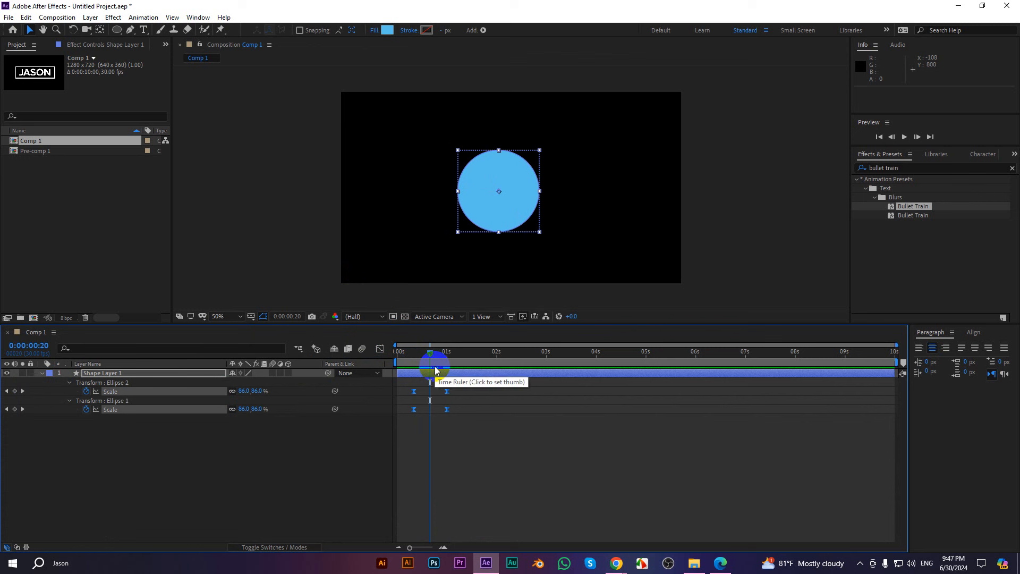
# Delay both Ellipse 2 Scale keyframes by five frames so the first one sits at 0:00:00:15
pyautogui.moveTo(462, 387); pyautogui.dragTo(412, 396)
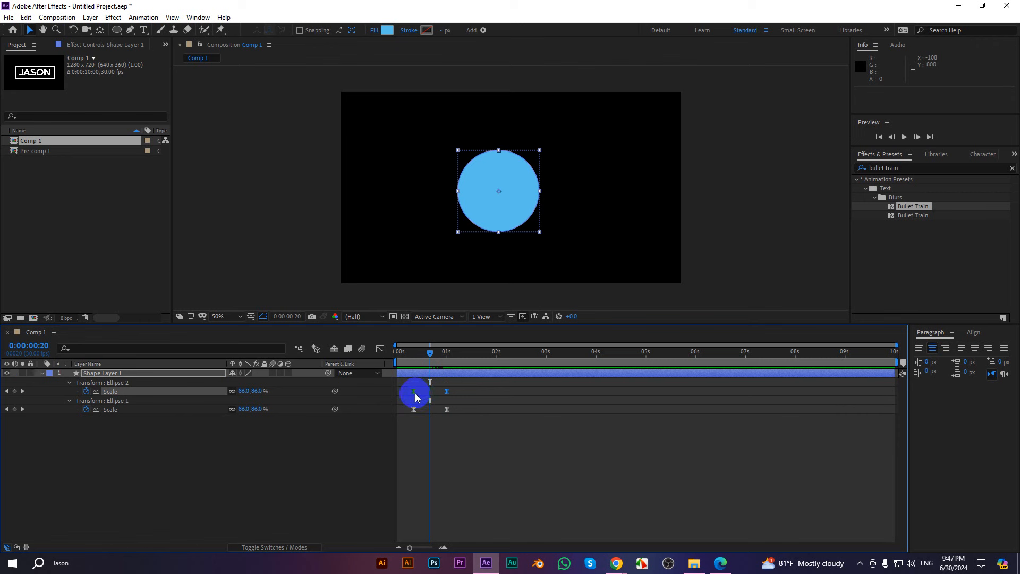
pyautogui.moveTo(430, 352); pyautogui.dragTo(413, 354)
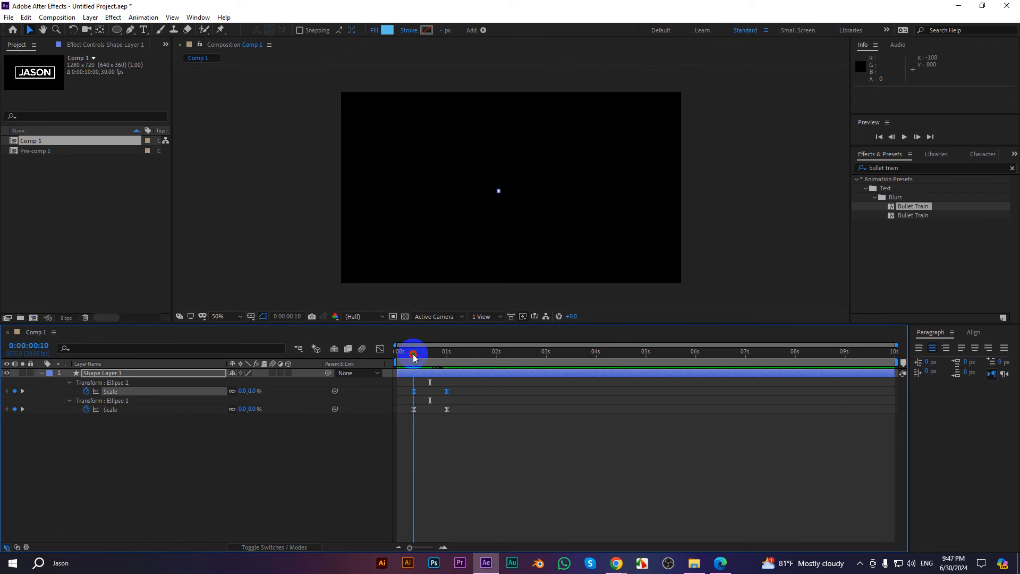
pyautogui.press('space')
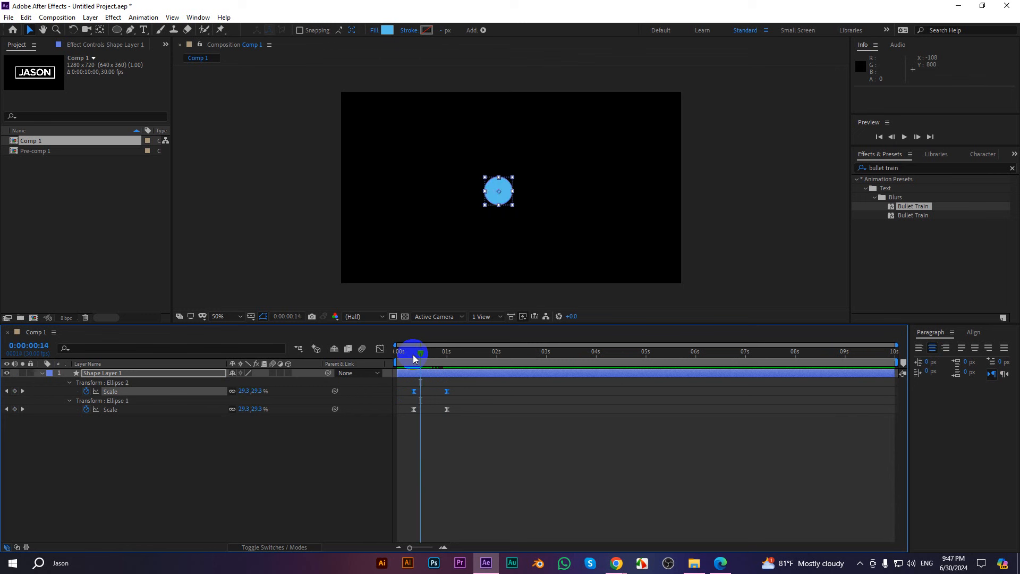
pyautogui.moveTo(413, 391); pyautogui.dragTo(422, 391)
# Preview the offset scale-up of the two ellipses at a larger magnification
pyautogui.moveTo(416, 353); pyautogui.dragTo(409, 353)
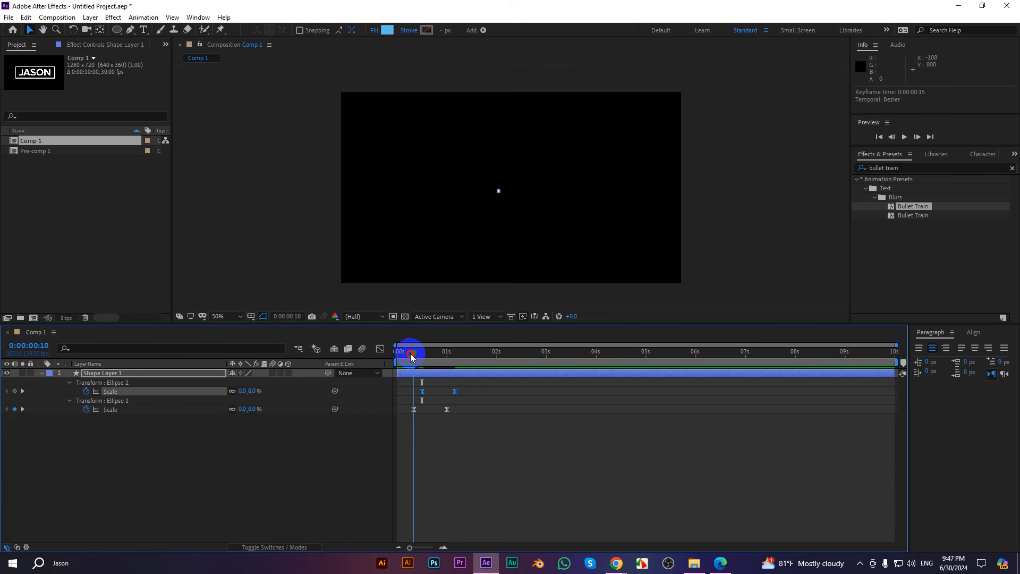
pyautogui.scroll(2, 510, 186)
pyautogui.press('space')
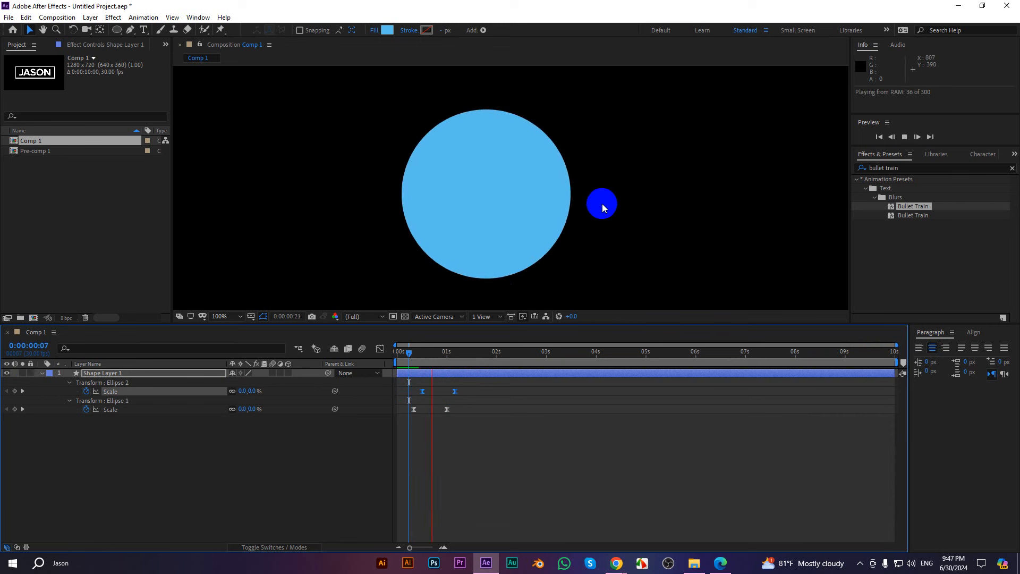
pyautogui.click(462, 353)
pyautogui.moveTo(463, 355); pyautogui.dragTo(431, 363)
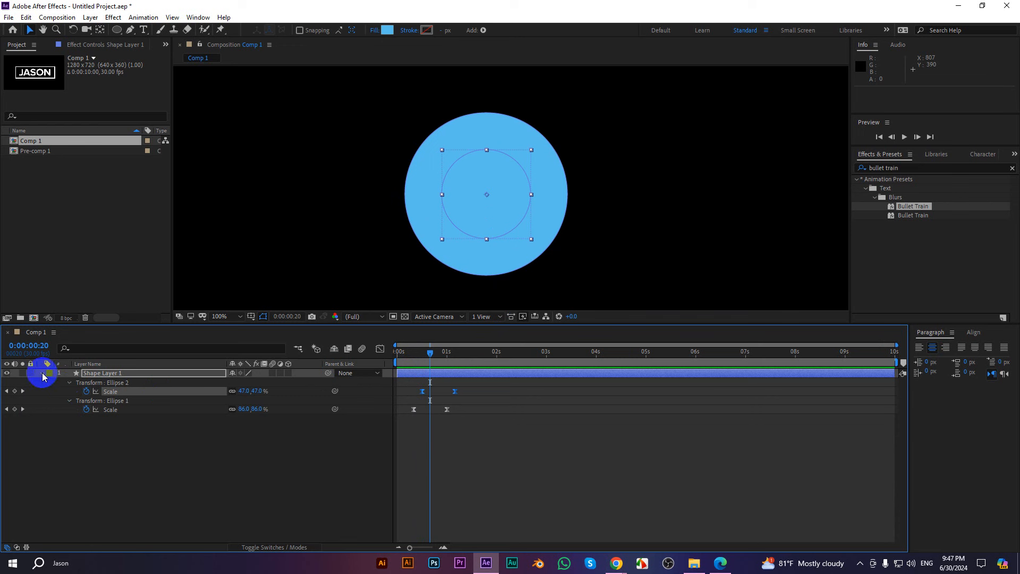
# List the full contents of Shape Layer 1 with both ellipse groups collapsed and the Merge Paths 1 mode exposed
pyautogui.click(43, 375)
pyautogui.click(44, 375)
pyautogui.click(55, 384)
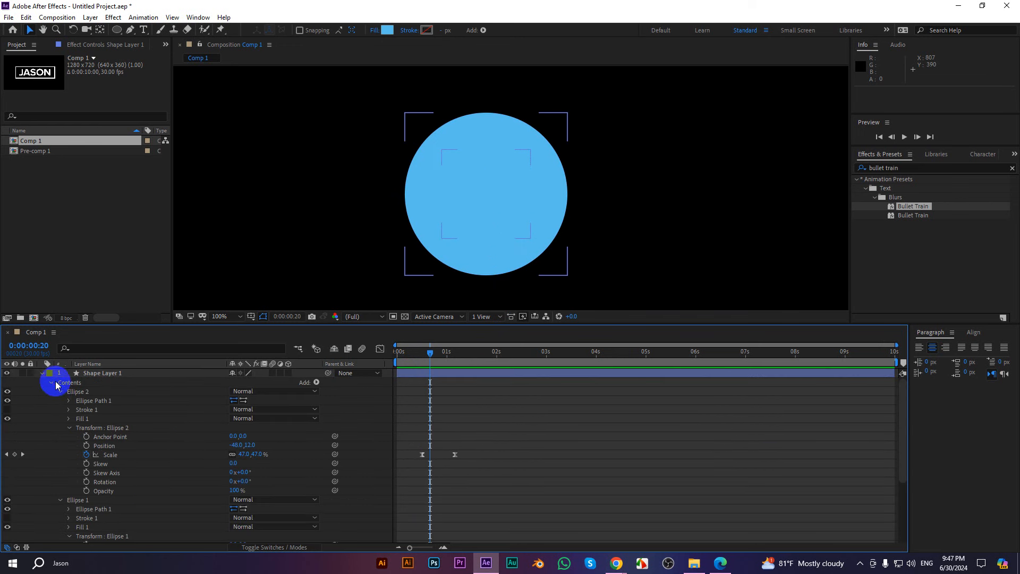
pyautogui.click(69, 428)
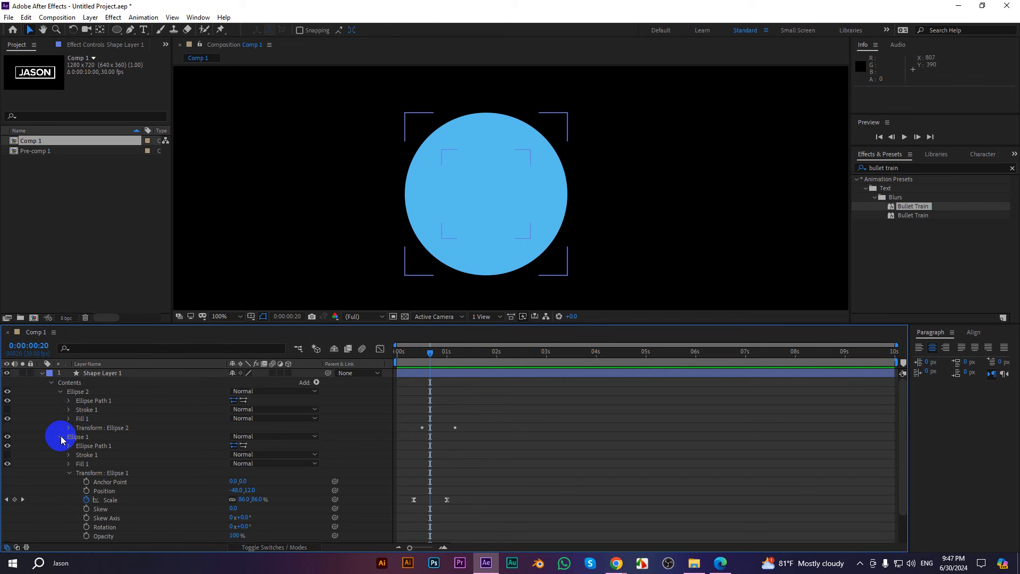
pyautogui.click(60, 437)
pyautogui.click(60, 392)
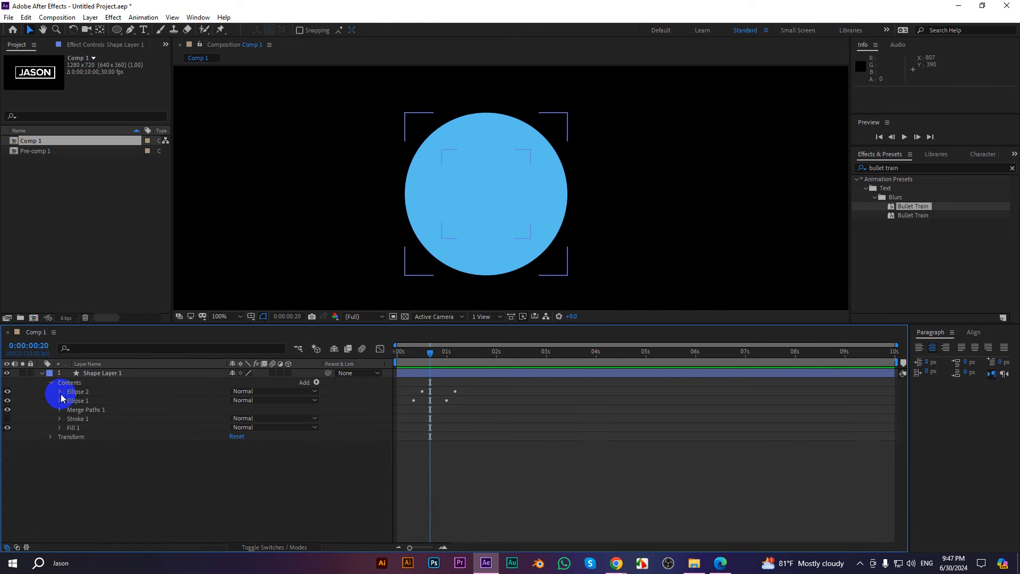
pyautogui.click(87, 411)
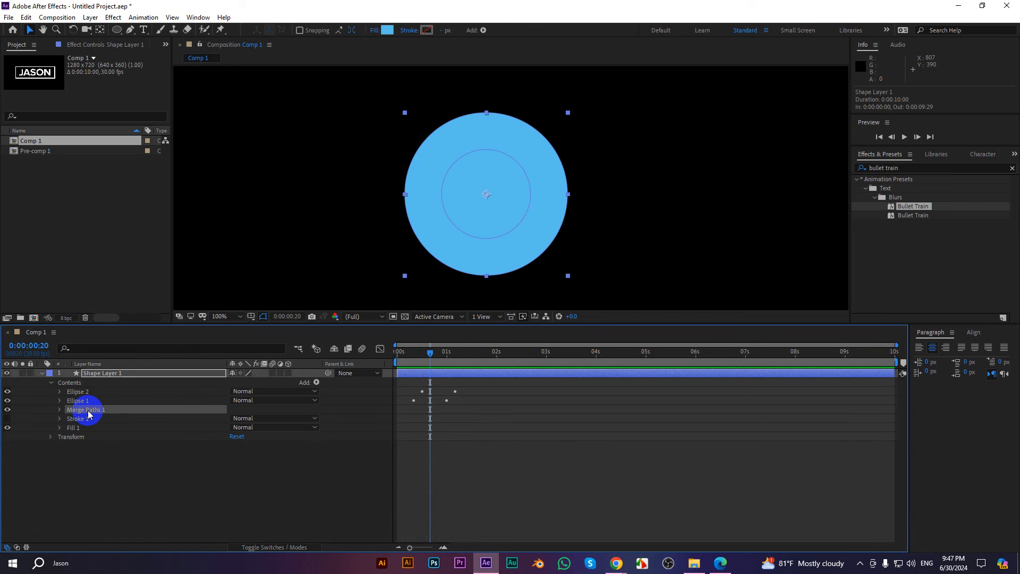
pyautogui.click(59, 410)
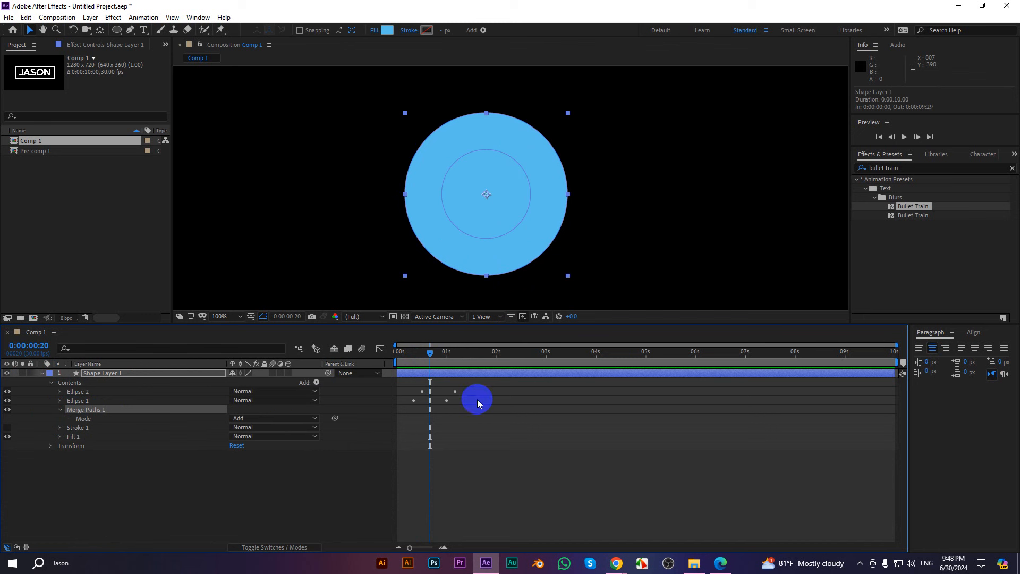
# Try the Subtract and Intersect modes for Merge Paths 1
pyautogui.click(269, 419)
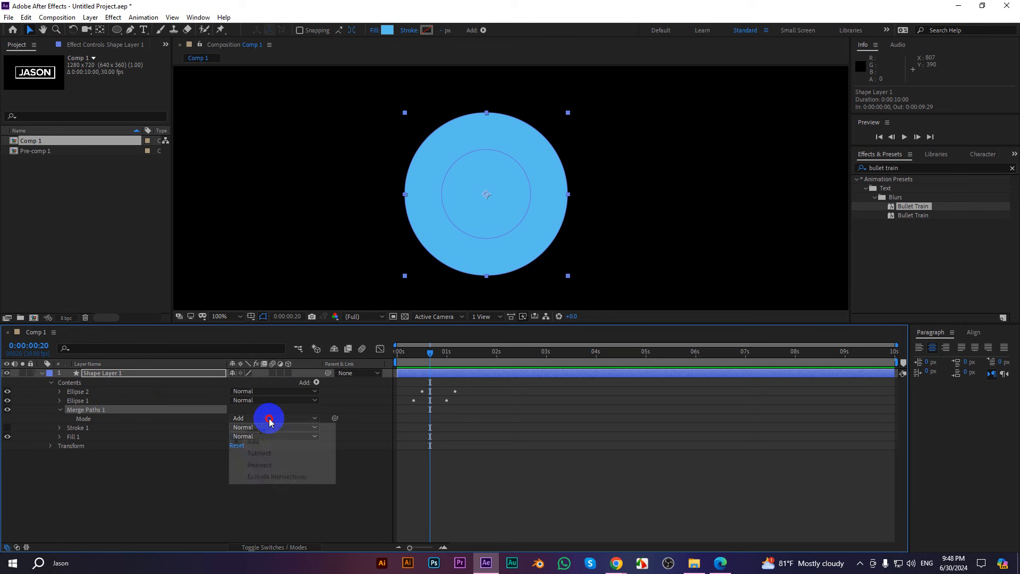
pyautogui.click(258, 450)
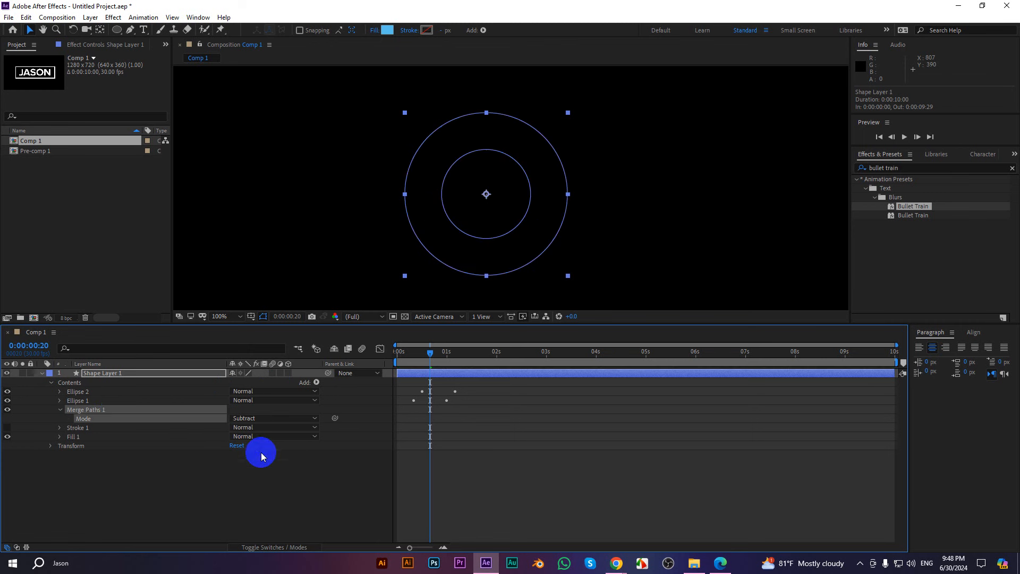
pyautogui.click(247, 419)
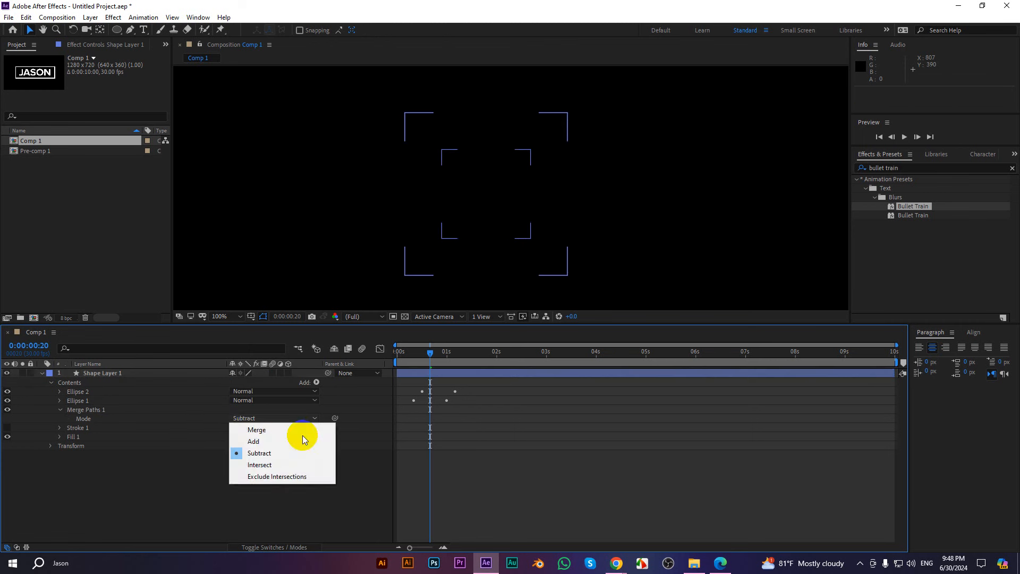
pyautogui.click(277, 464)
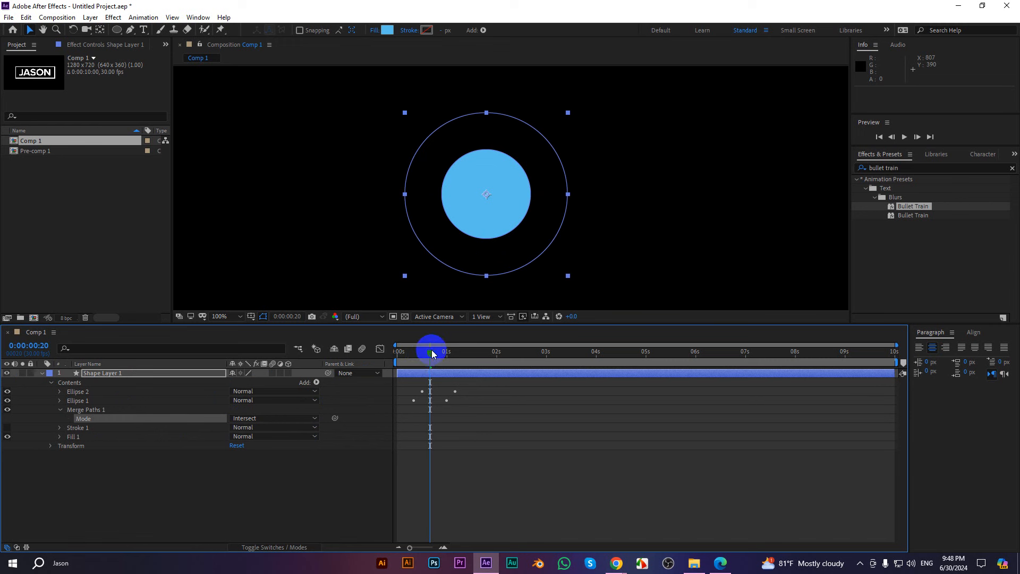
pyautogui.moveTo(431, 350)
pyautogui.mouseDown()
pyautogui.moveTo(416, 352)
pyautogui.moveTo(433, 353)
pyautogui.mouseUp()
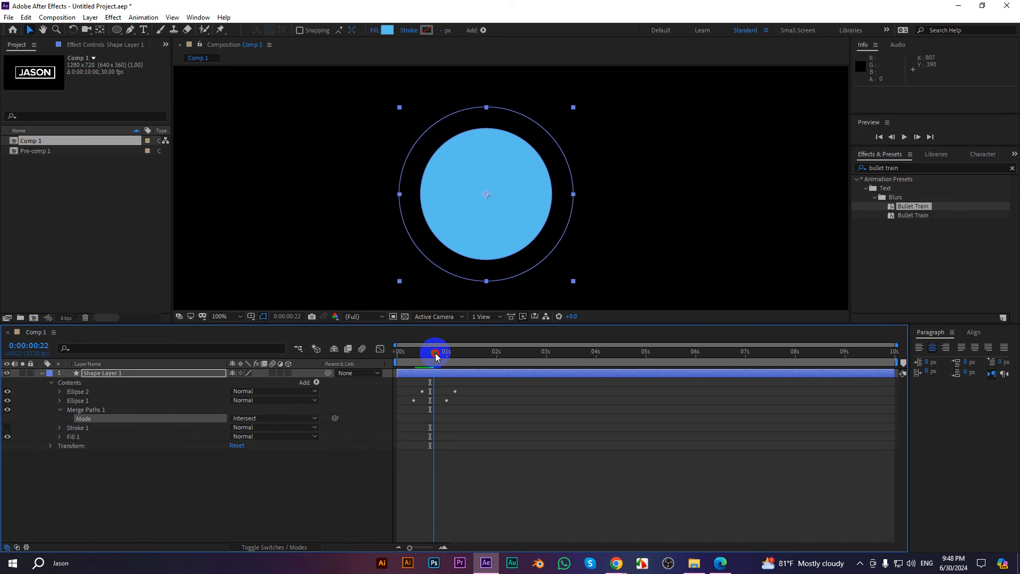
# Set the Merge Paths 1 mode to Exclude Intersections and preview the growing ring animation
pyautogui.click(250, 418)
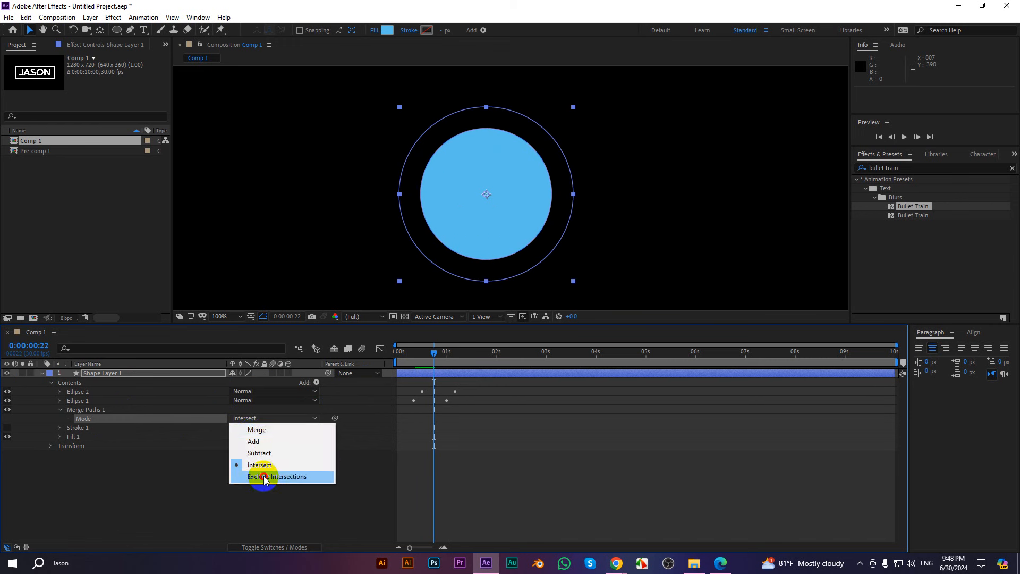
pyautogui.click(264, 476)
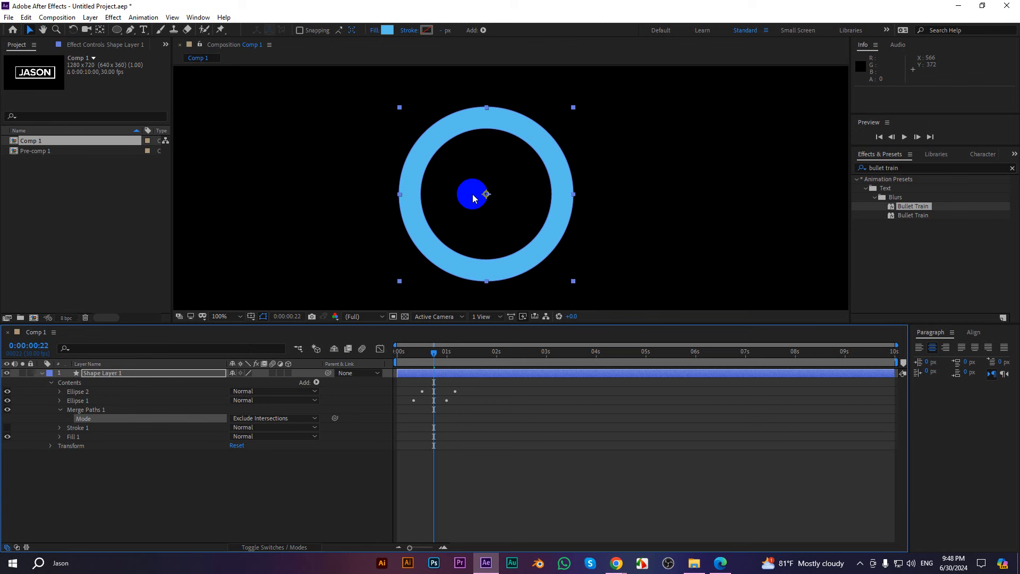
pyautogui.moveTo(434, 352); pyautogui.dragTo(393, 353)
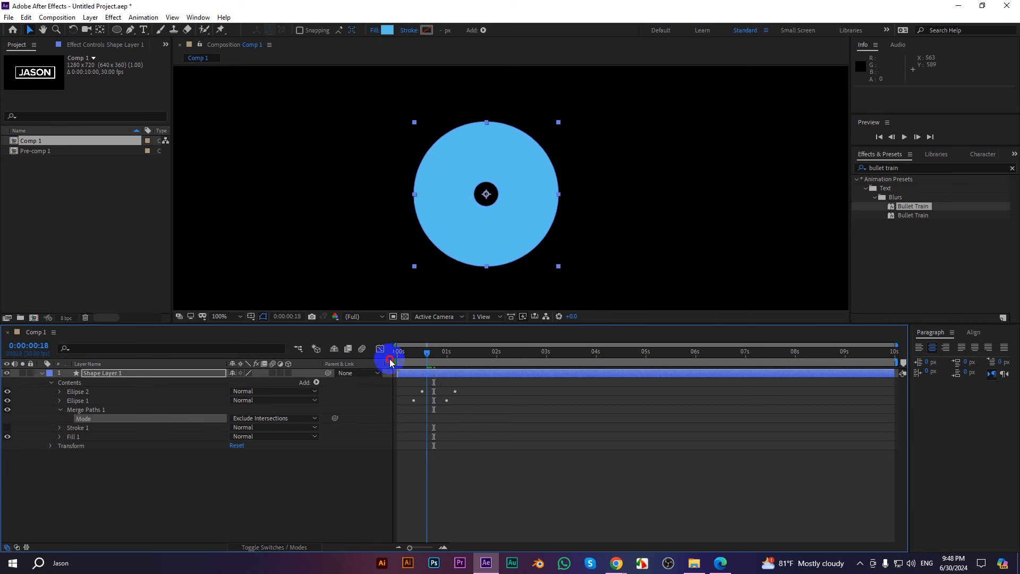
pyautogui.click(508, 457)
pyautogui.press('space')
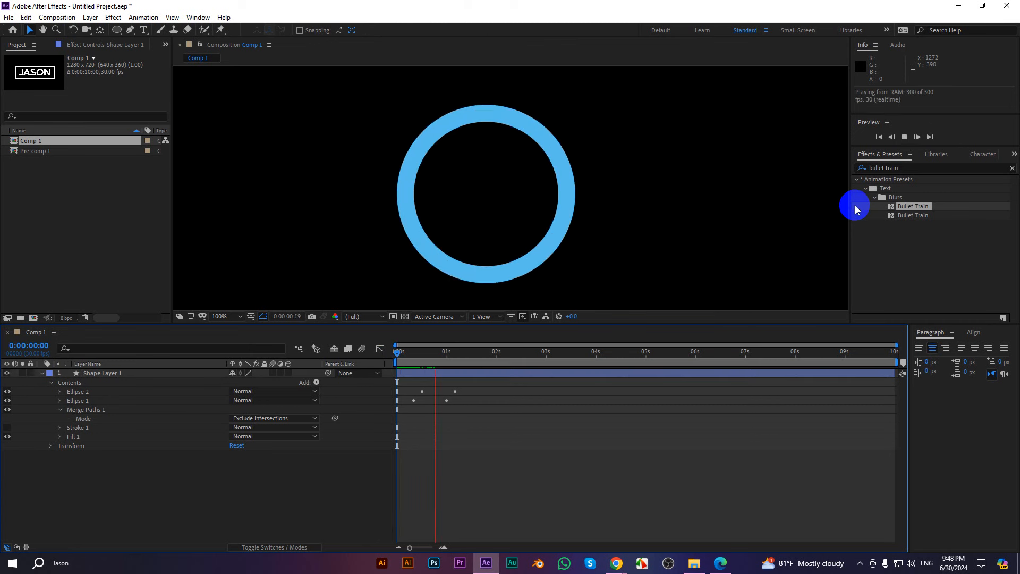
pyautogui.moveTo(480, 354); pyautogui.dragTo(434, 355)
pyautogui.press('space')
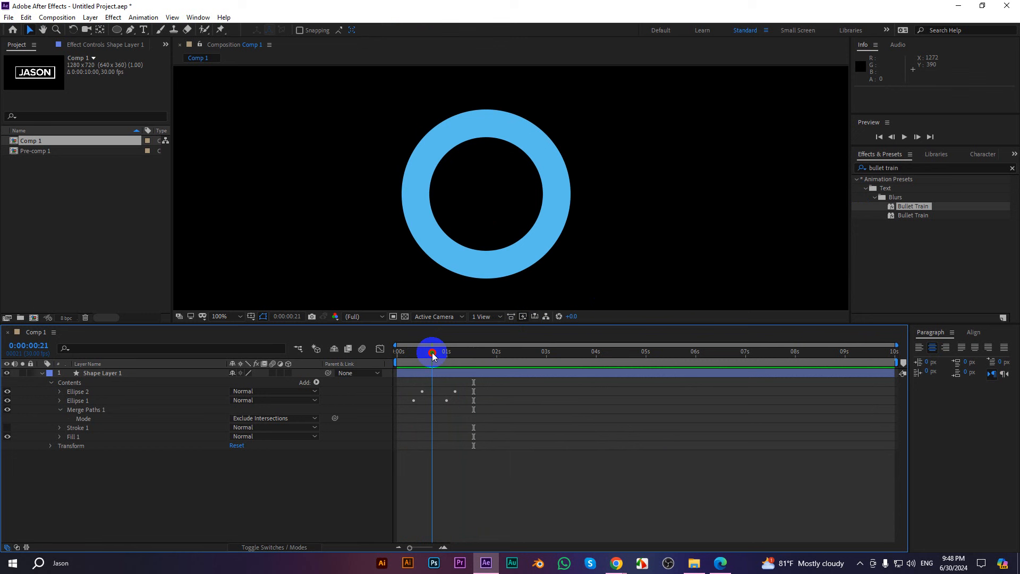
pyautogui.moveTo(433, 355); pyautogui.dragTo(405, 353)
pyautogui.press('space')
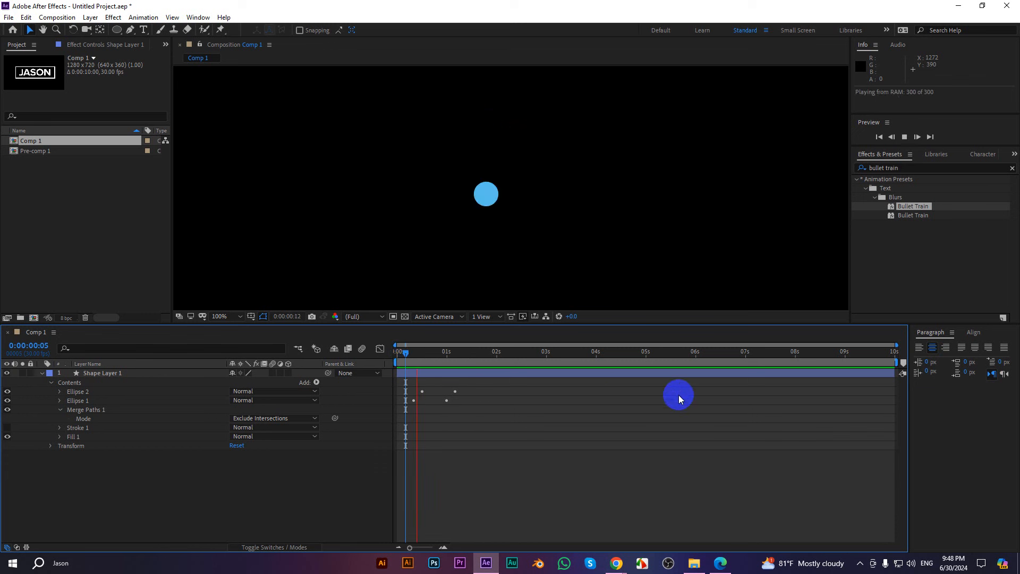
pyautogui.moveTo(446, 351)
pyautogui.mouseDown()
pyautogui.moveTo(413, 357)
pyautogui.moveTo(456, 360)
pyautogui.moveTo(435, 361)
pyautogui.mouseUp()
# Collapse Shape Layer 1 and preview the ring animation from the start with the whole composition in view
pyautogui.click(42, 373)
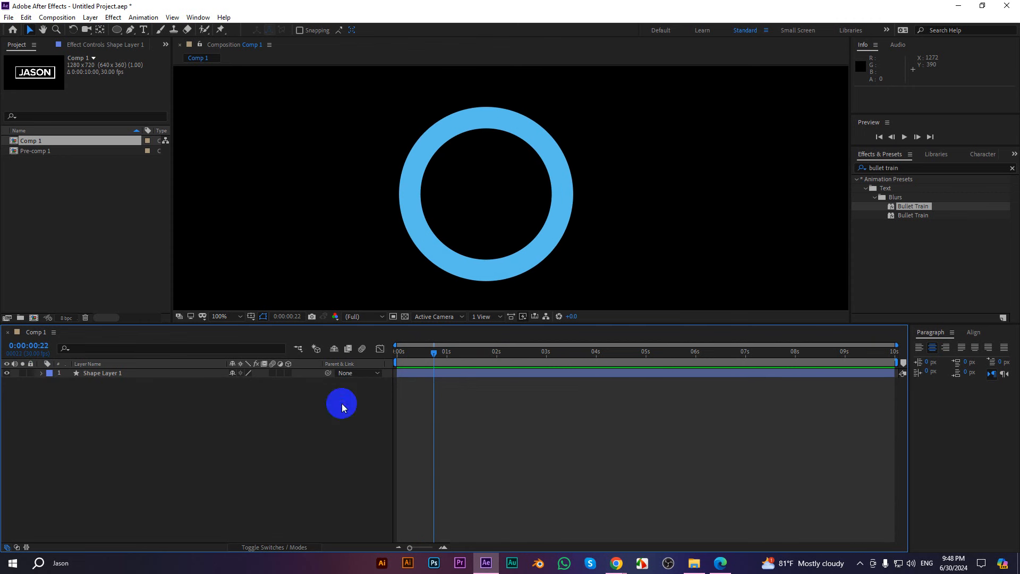
pyautogui.scroll(-1, 446, 226)
pyautogui.moveTo(435, 354); pyautogui.dragTo(396, 356)
pyautogui.press('space')
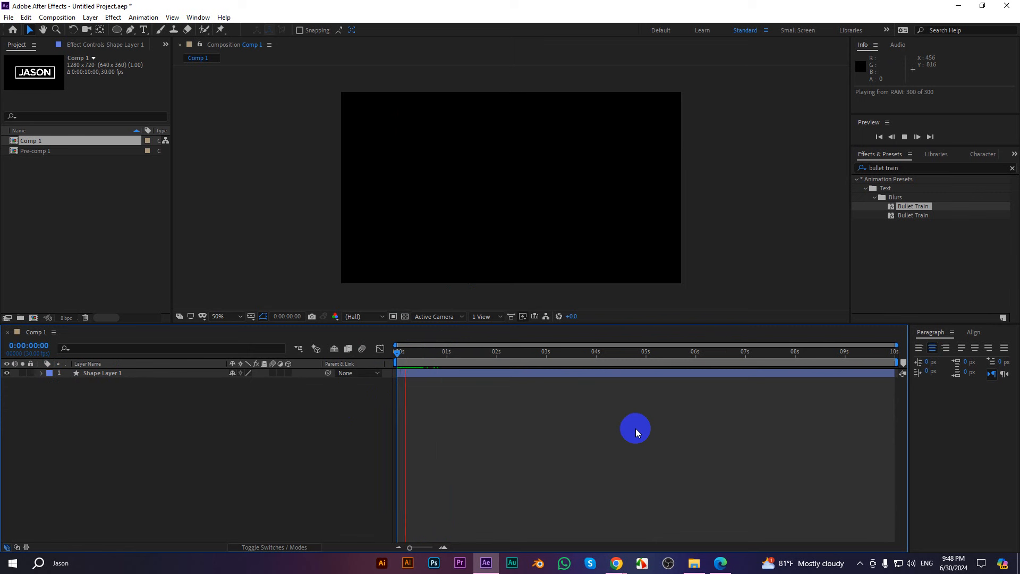
pyautogui.moveTo(469, 357); pyautogui.dragTo(435, 356)
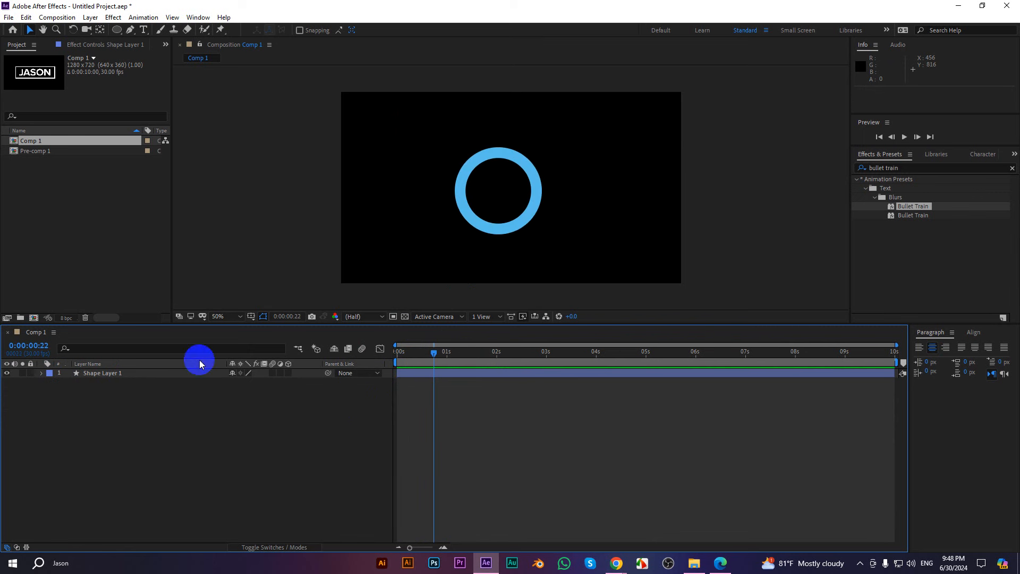
# Duplicate Shape Layer 1 and shift the copy to start at 0:00:00:04
pyautogui.click(107, 372)
pyautogui.hotkey('ctrl', 'd')
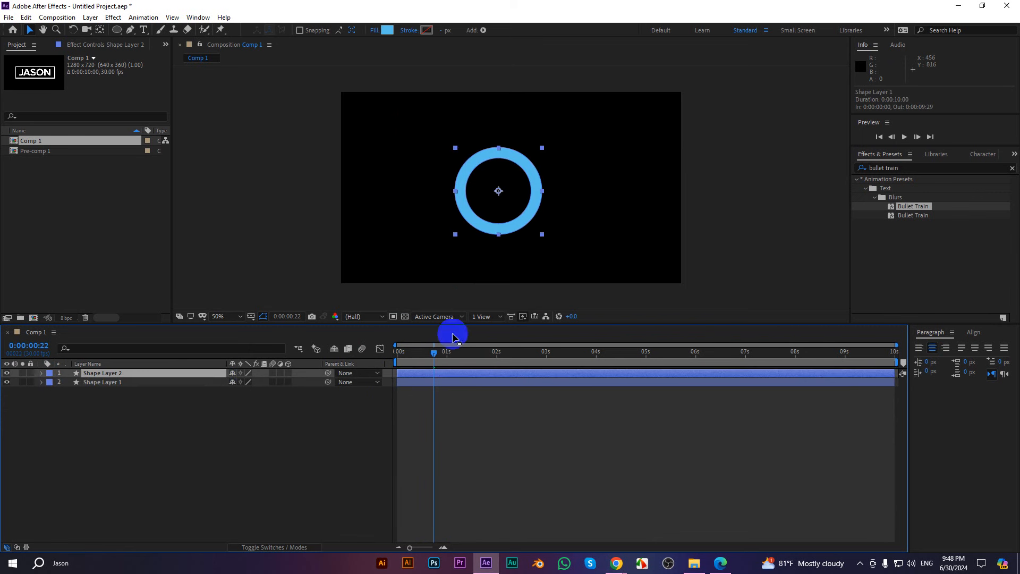
pyautogui.moveTo(448, 371); pyautogui.dragTo(454, 371)
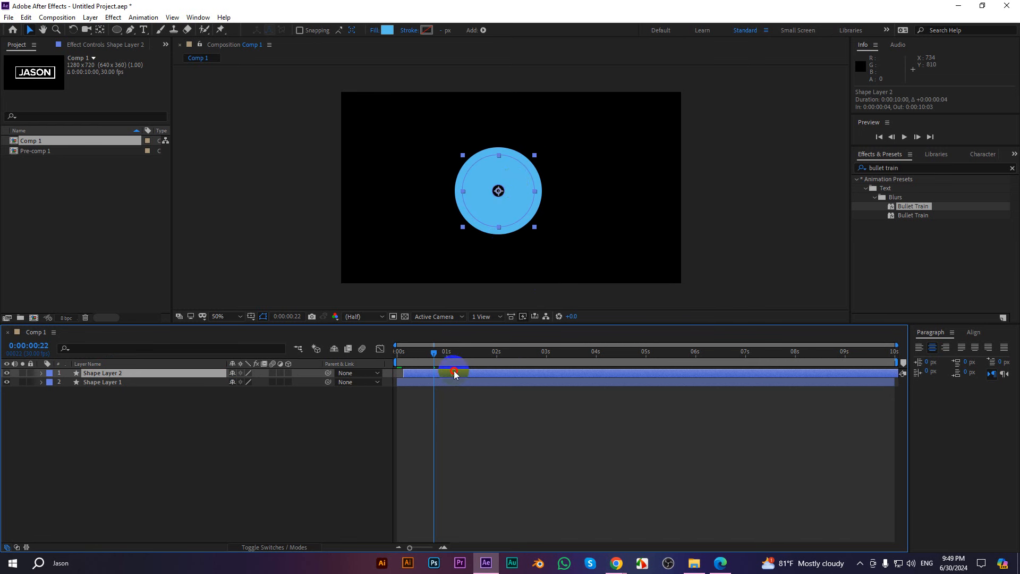
# Shrink Shape Layer 2 and move it to the blue ring's upper-left edge, at about 410, 268
pyautogui.click(514, 187)
pyautogui.moveTo(434, 146)
pyautogui.mouseDown()
pyautogui.moveTo(443, 132)
pyautogui.moveTo(445, 156)
pyautogui.moveTo(461, 165)
pyautogui.mouseUp()
pyautogui.click(452, 116)
# Change the fill color of Shape Layer 2 to yellow
pyautogui.click(387, 30)
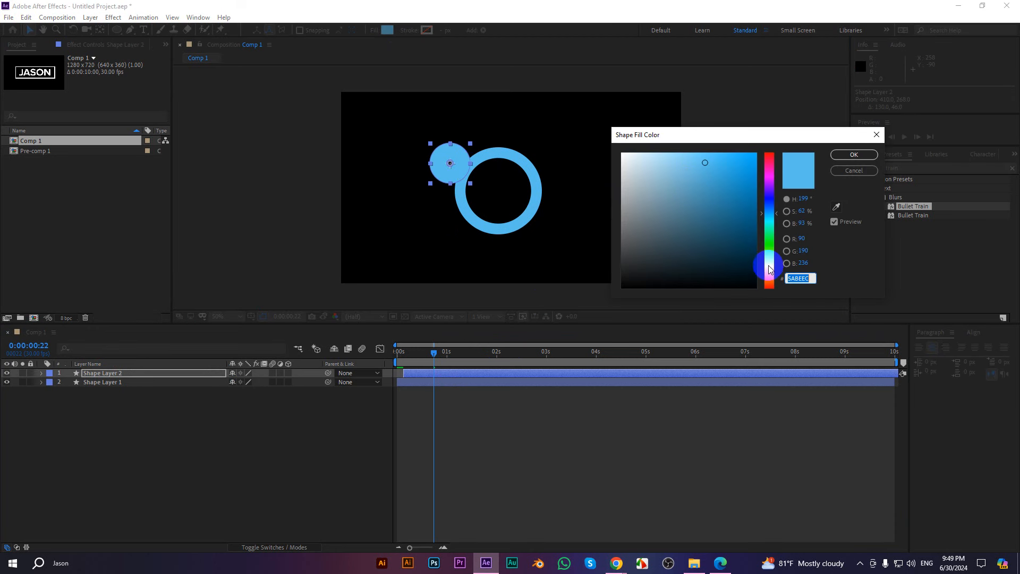
pyautogui.click(769, 266)
pyautogui.click(854, 154)
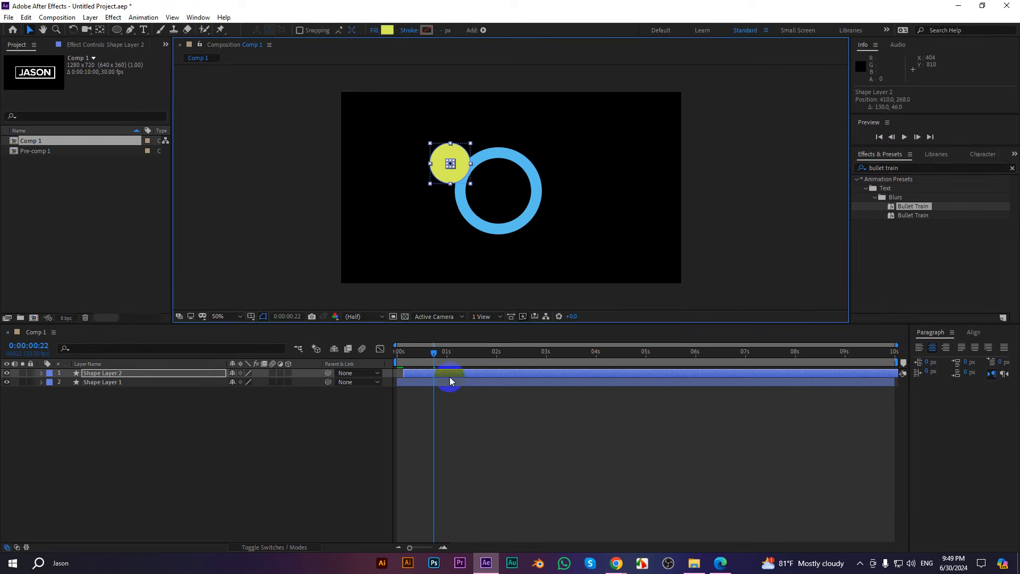
# Duplicate Shape Layer 2 and shift the copy earlier so it begins before the composition's start
pyautogui.hotkey('ctrl', 'd')
pyautogui.click(480, 371)
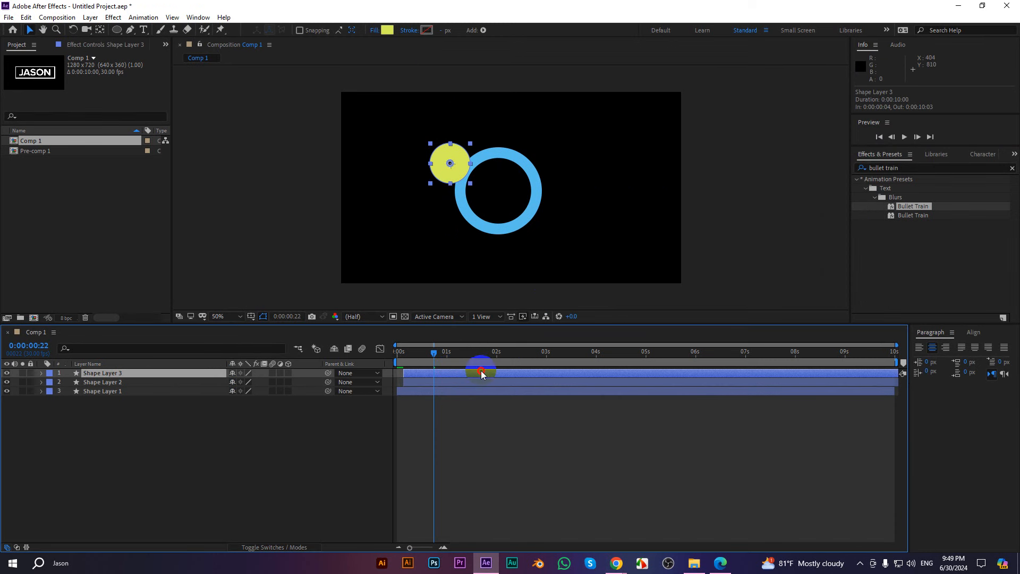
pyautogui.moveTo(481, 370); pyautogui.dragTo(461, 372)
# Shrink Shape Layer 3 and move it to the large ring's lower-right edge, at about 784, 416
pyautogui.moveTo(470, 172); pyautogui.dragTo(554, 202)
pyautogui.click(575, 109)
pyautogui.click(564, 134)
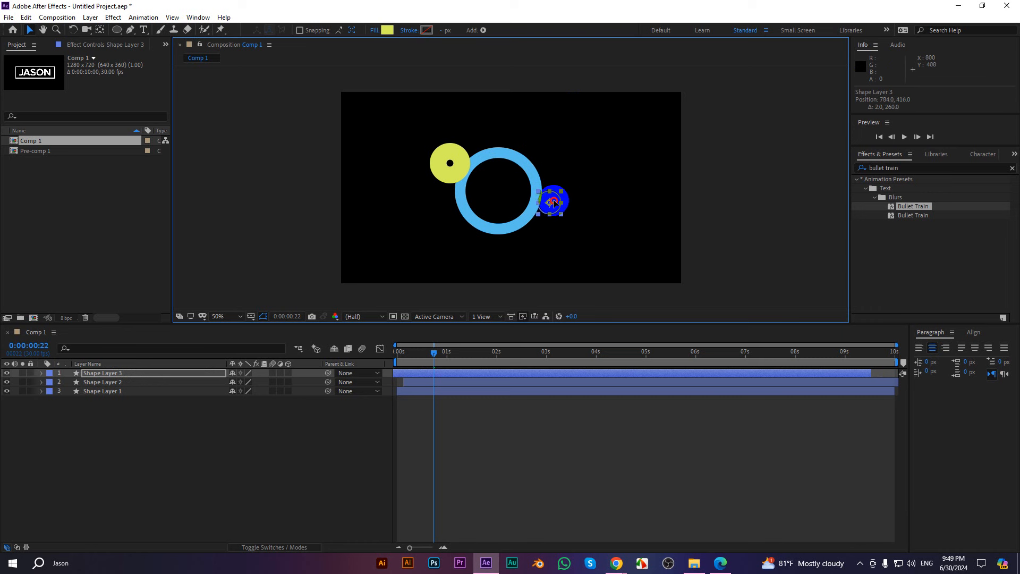
# Change the fill color of Shape Layer 3 to a saturated pinkish red
pyautogui.click(387, 29)
pyautogui.moveTo(774, 274); pyautogui.dragTo(776, 159)
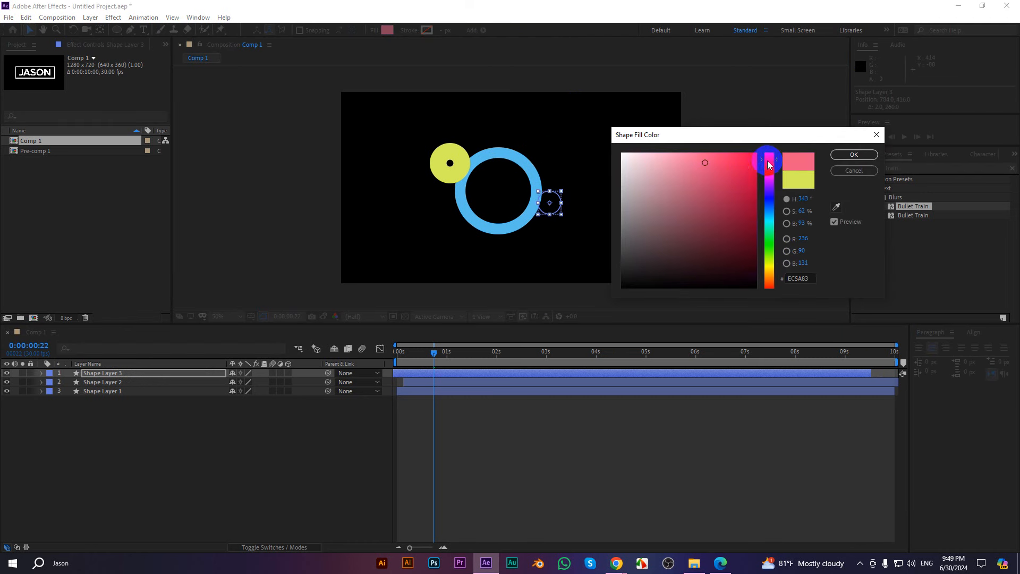
pyautogui.click(744, 166)
pyautogui.click(854, 154)
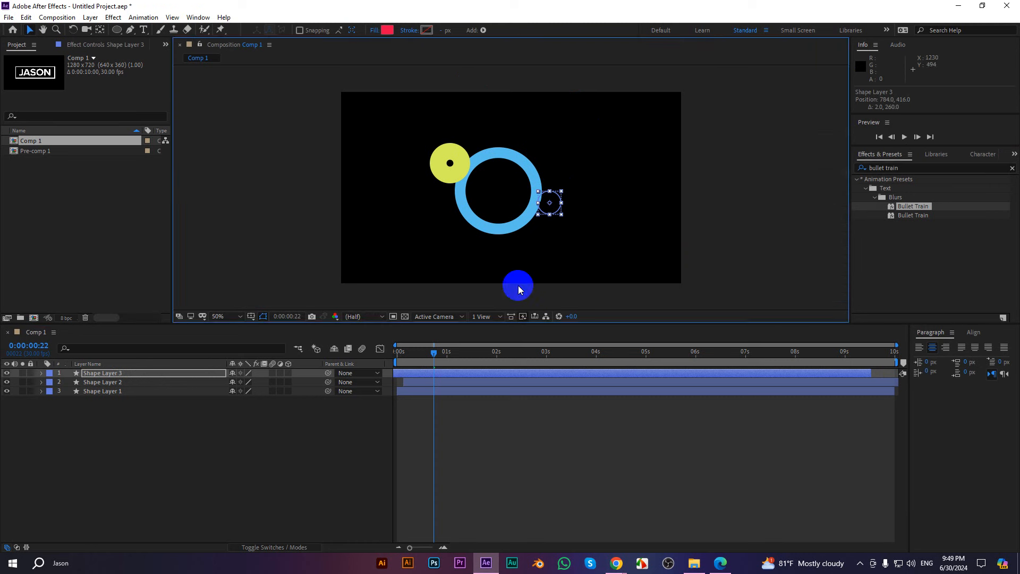
# Stagger the three shape layers in time, with Shape Layer 1 starting at 0:00:00:01, and preview the timing
pyautogui.moveTo(438, 355); pyautogui.dragTo(298, 346)
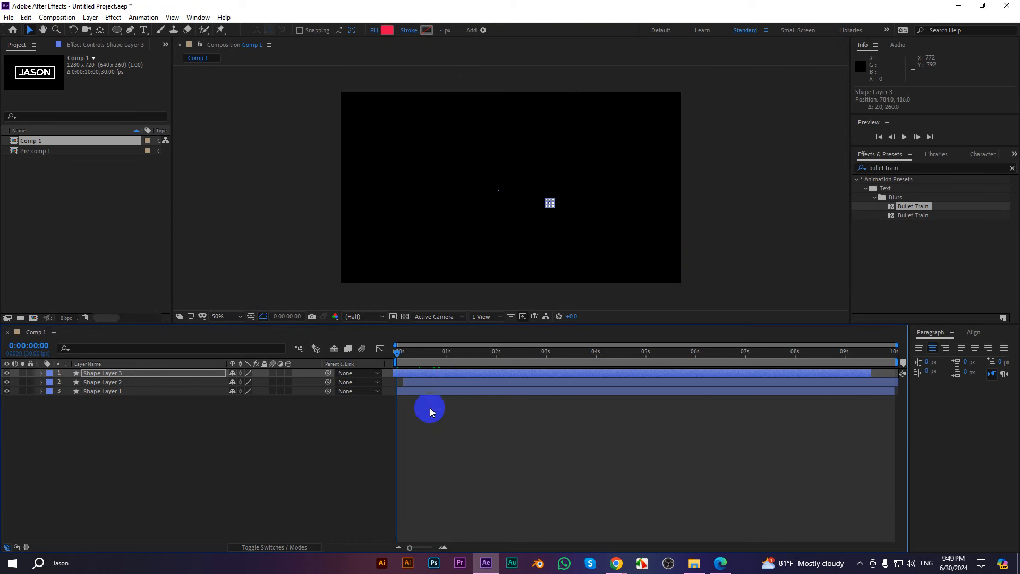
pyautogui.moveTo(431, 412)
pyautogui.mouseDown()
pyautogui.moveTo(422, 377)
pyautogui.moveTo(412, 377)
pyautogui.mouseUp()
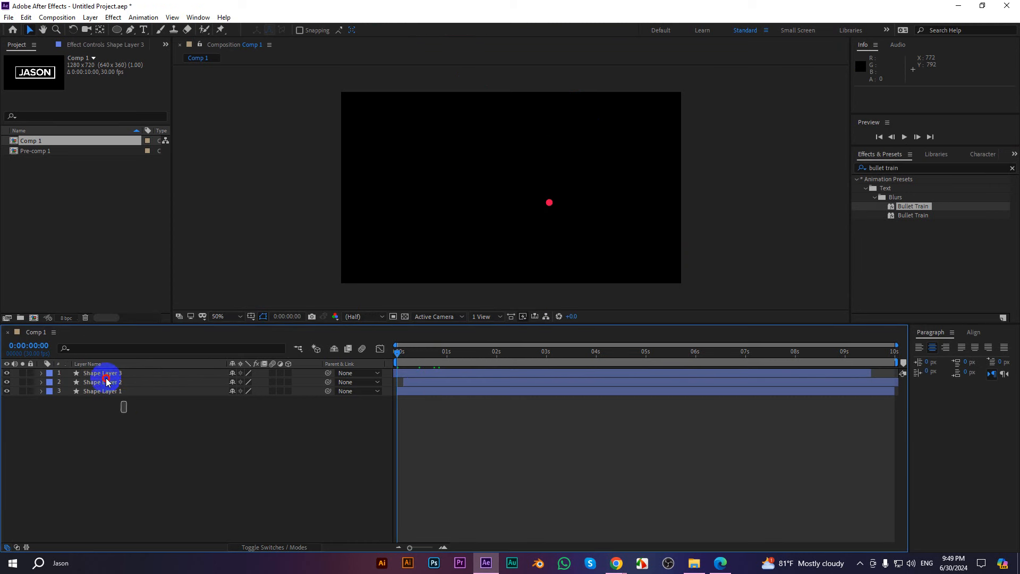
pyautogui.moveTo(106, 379); pyautogui.dragTo(93, 360)
pyautogui.moveTo(423, 376); pyautogui.dragTo(424, 392)
pyautogui.click(431, 407)
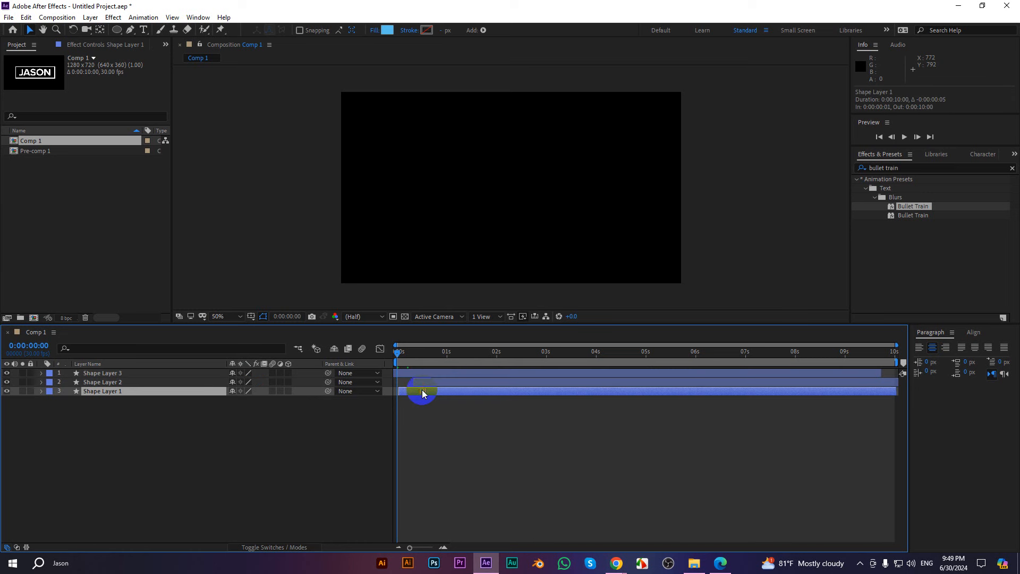
pyautogui.press('space')
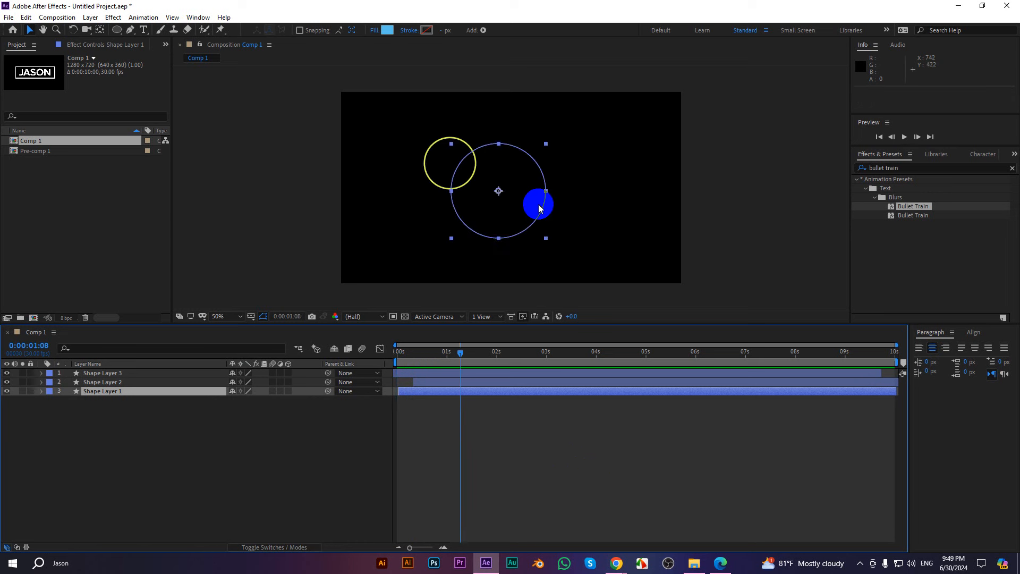
# End the work area at 0:00:02:00 and preview the looping animation in an enlarged composition view
pyautogui.scroll(1, 538, 205)
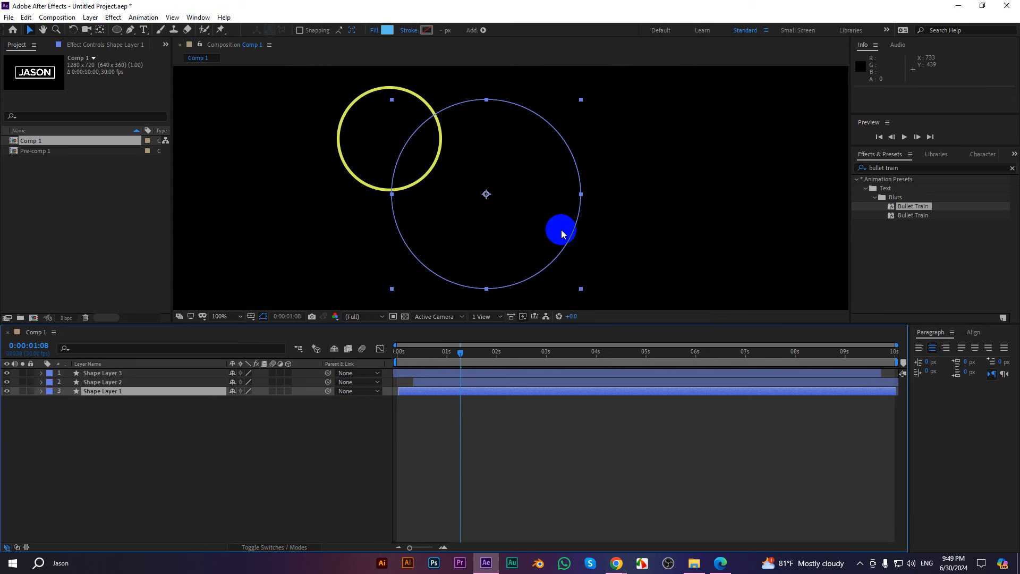
pyautogui.click(498, 353)
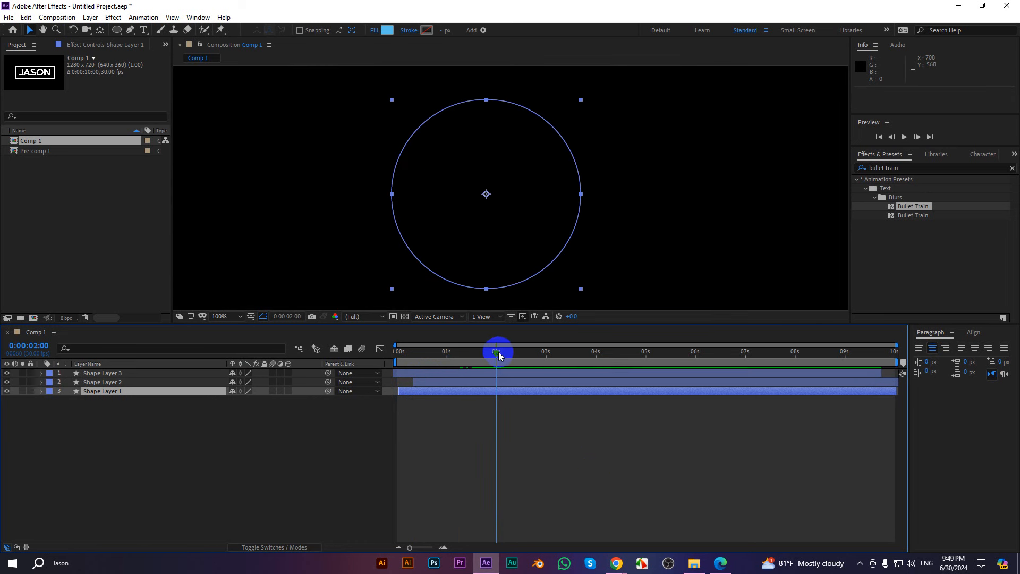
pyautogui.press('n')
pyautogui.click(760, 186)
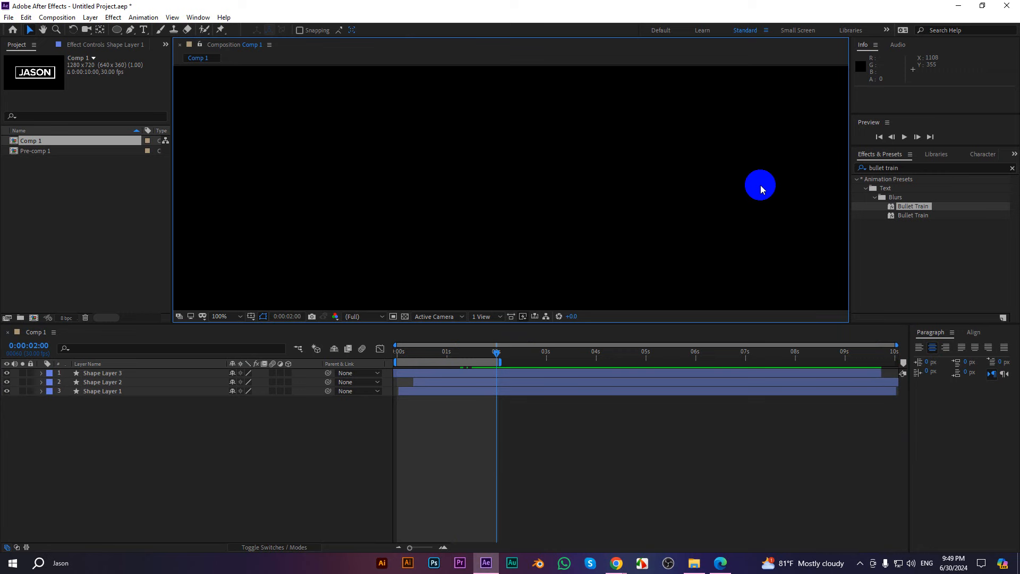
pyautogui.press('`')
pyautogui.press('space')
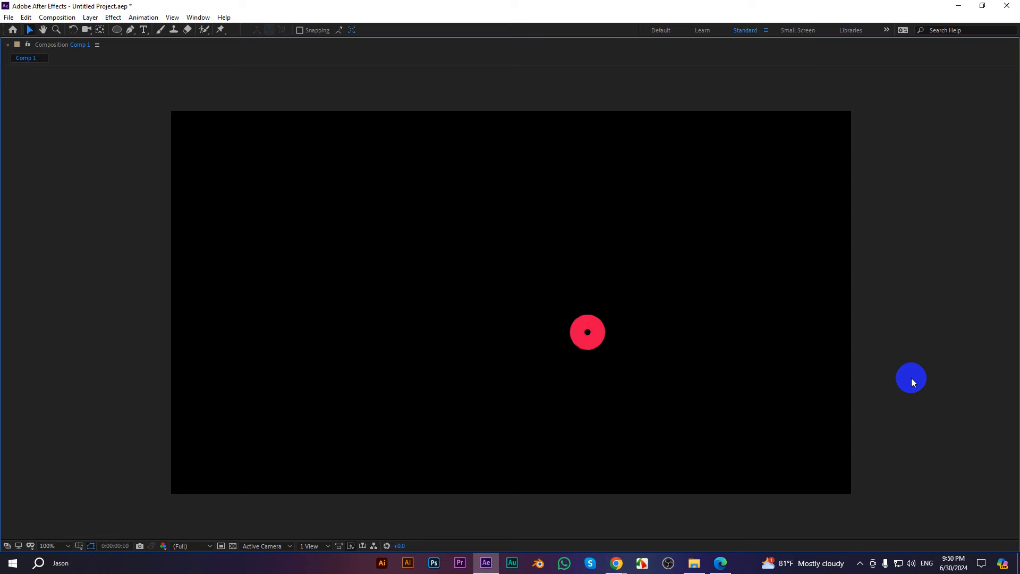
pyautogui.press('`')
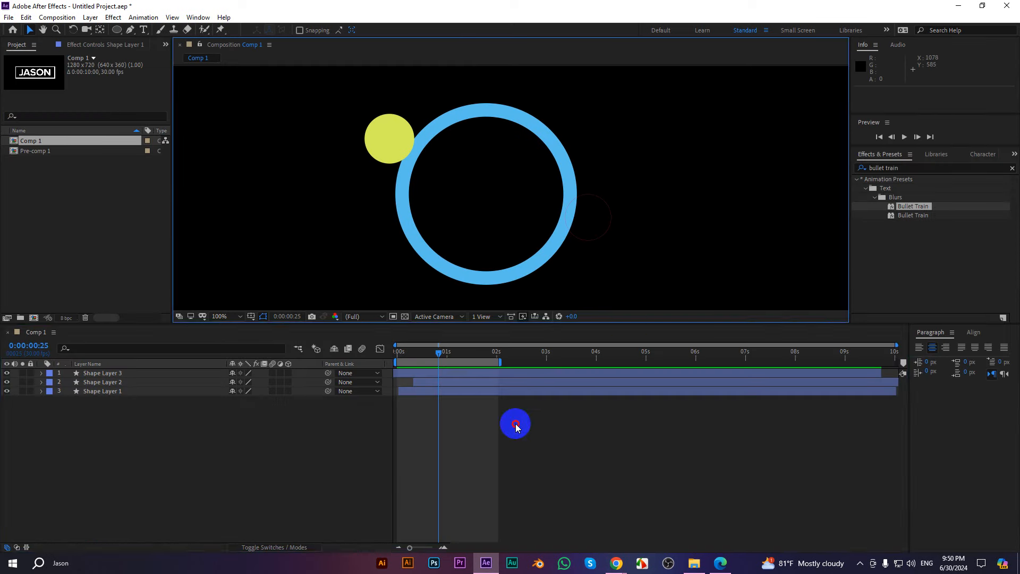
# Duplicate Shape Layer 1 and shift the copy to start at 0:00:00:12
pyautogui.click(438, 391)
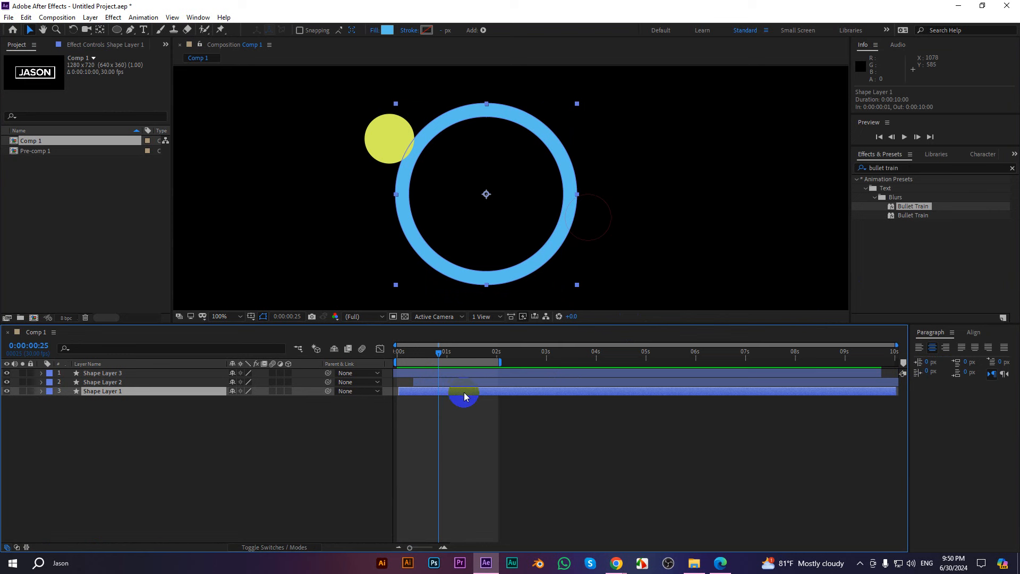
pyautogui.hotkey('ctrl', 'd')
pyautogui.moveTo(458, 392); pyautogui.dragTo(476, 393)
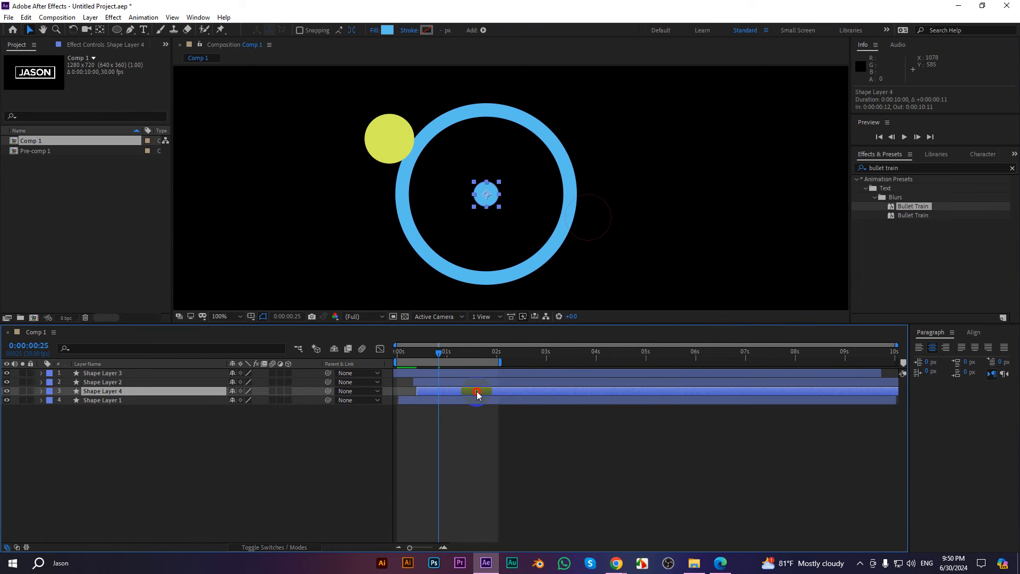
# Move Shape Layer 4 outside the large ring's upper-right edge and delay its start to 0:00:00:16
pyautogui.moveTo(491, 194); pyautogui.dragTo(602, 121)
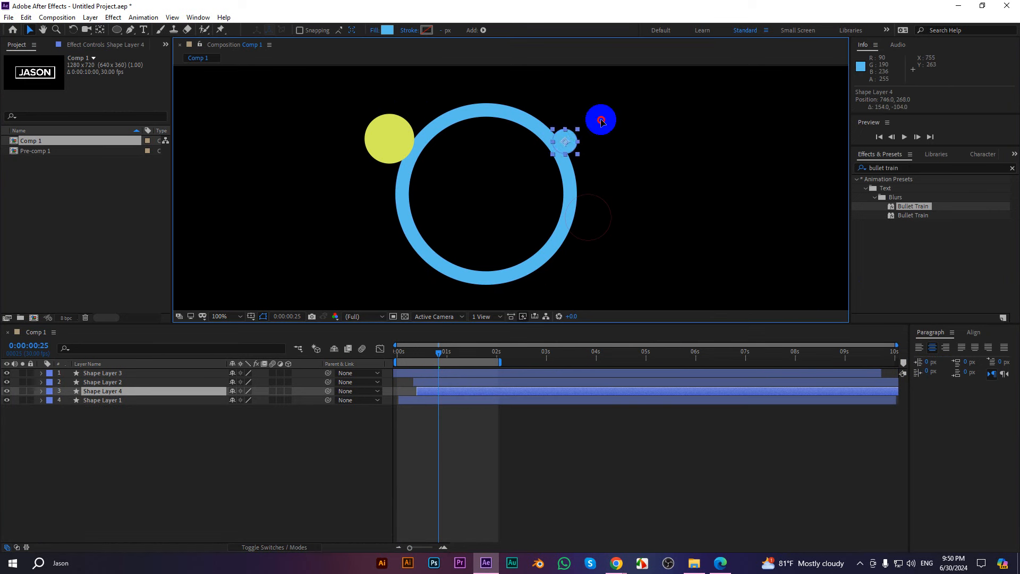
pyautogui.click(439, 396)
pyautogui.moveTo(440, 396); pyautogui.dragTo(448, 394)
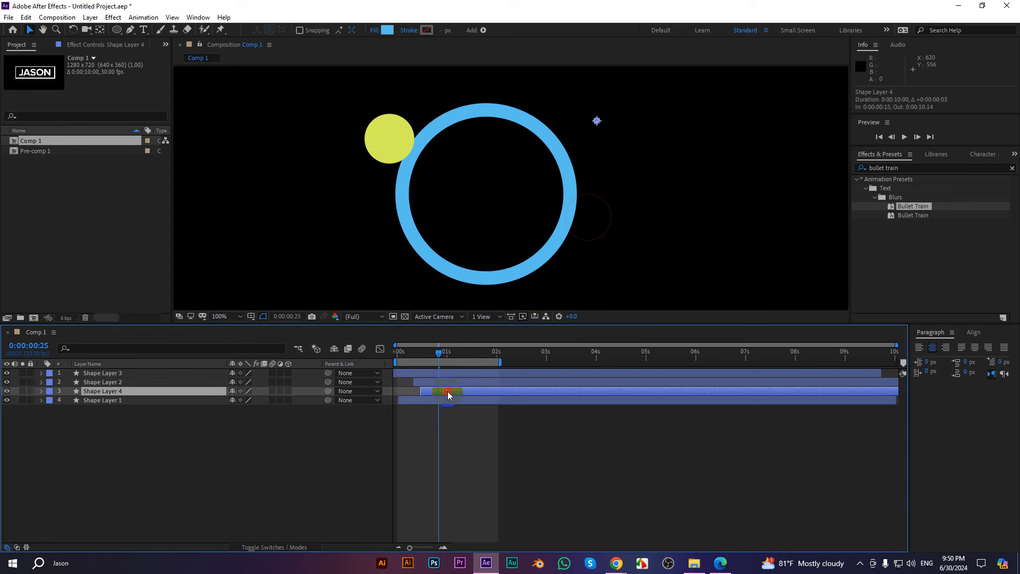
# Preview the four staggered rings from the start in an enlarged composition view, and stop playback
pyautogui.moveTo(433, 353); pyautogui.dragTo(376, 358)
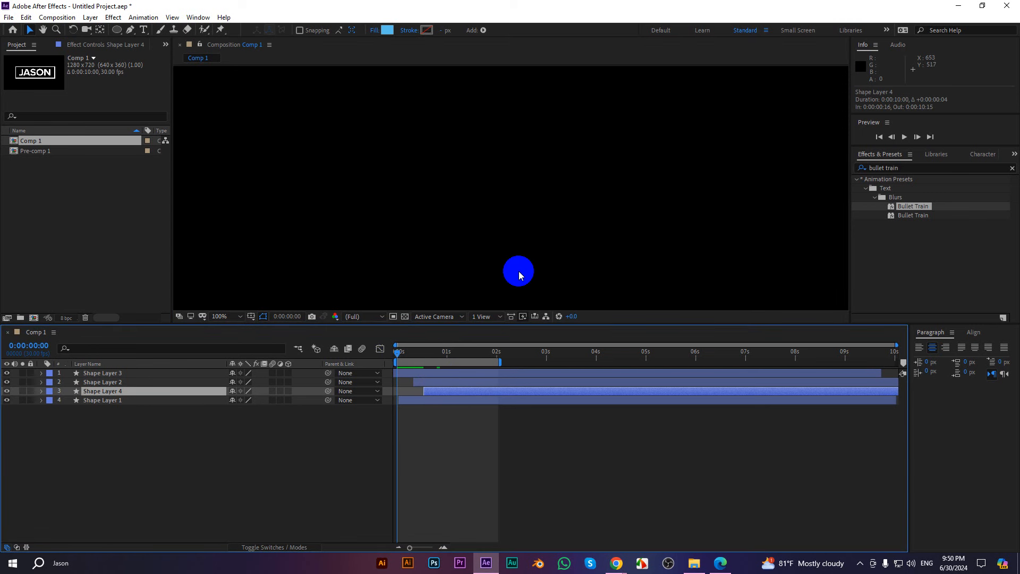
pyautogui.click(701, 242)
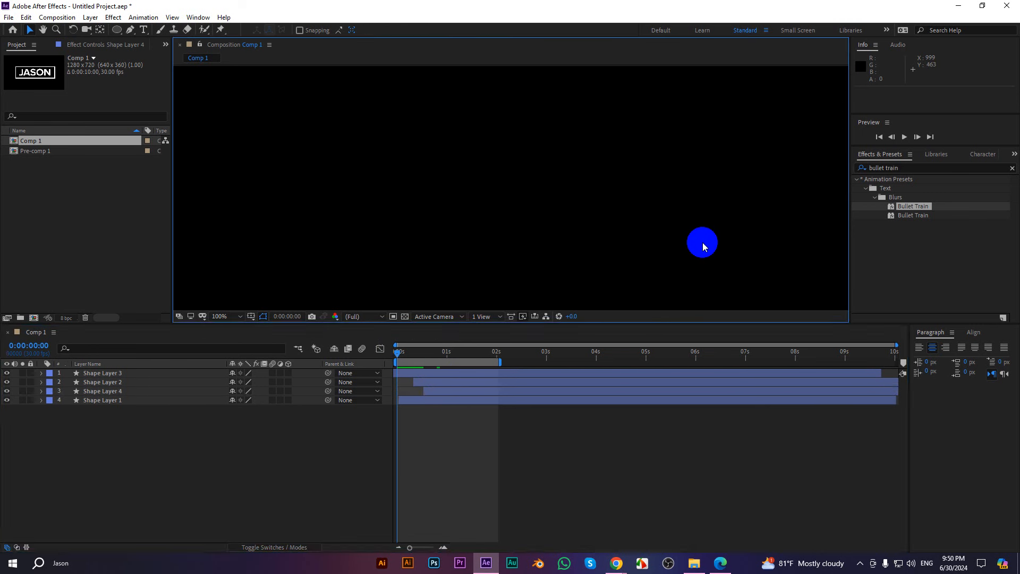
pyautogui.press('`')
pyautogui.press('space')
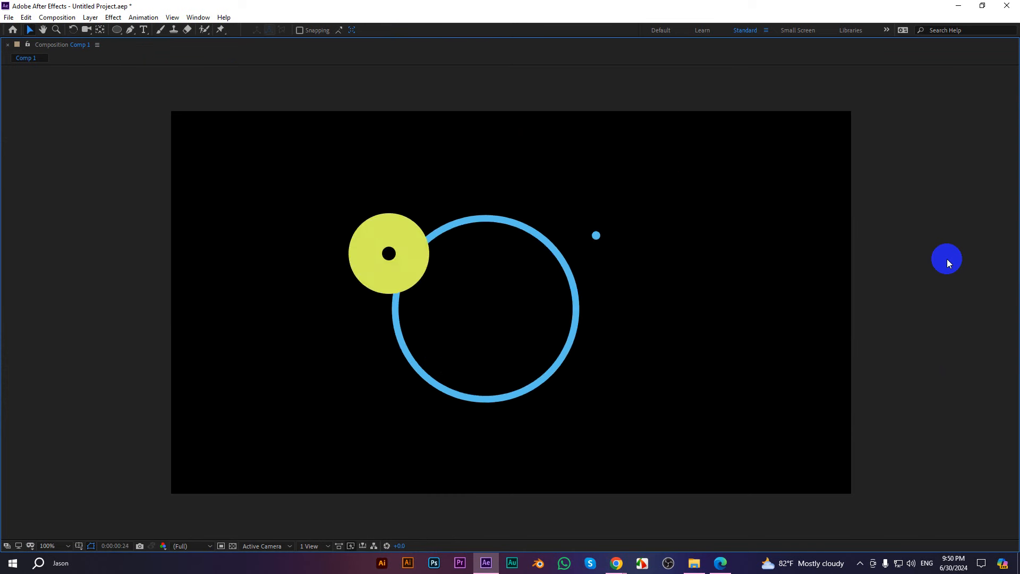
pyautogui.press('`')
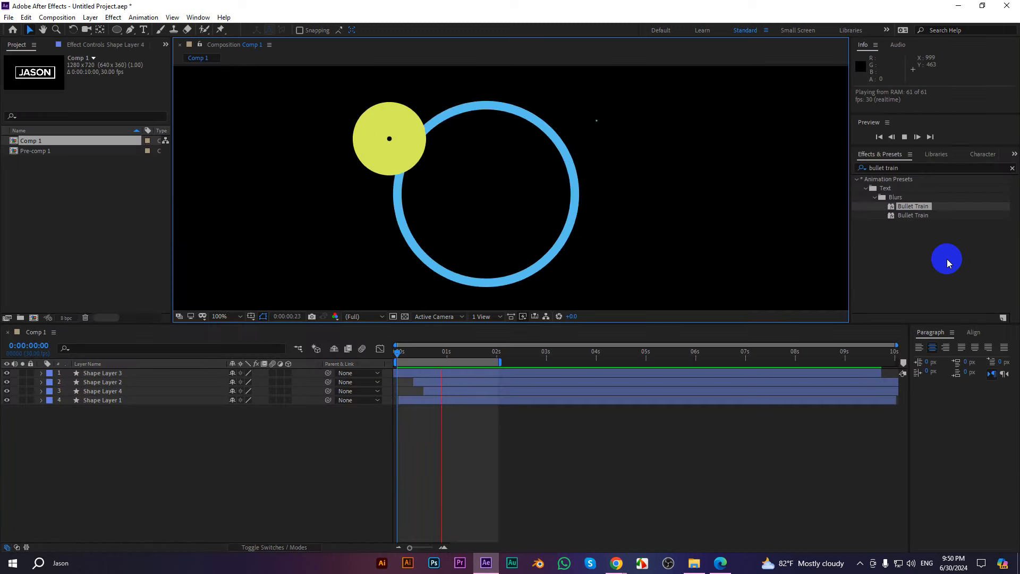
pyautogui.press('space')
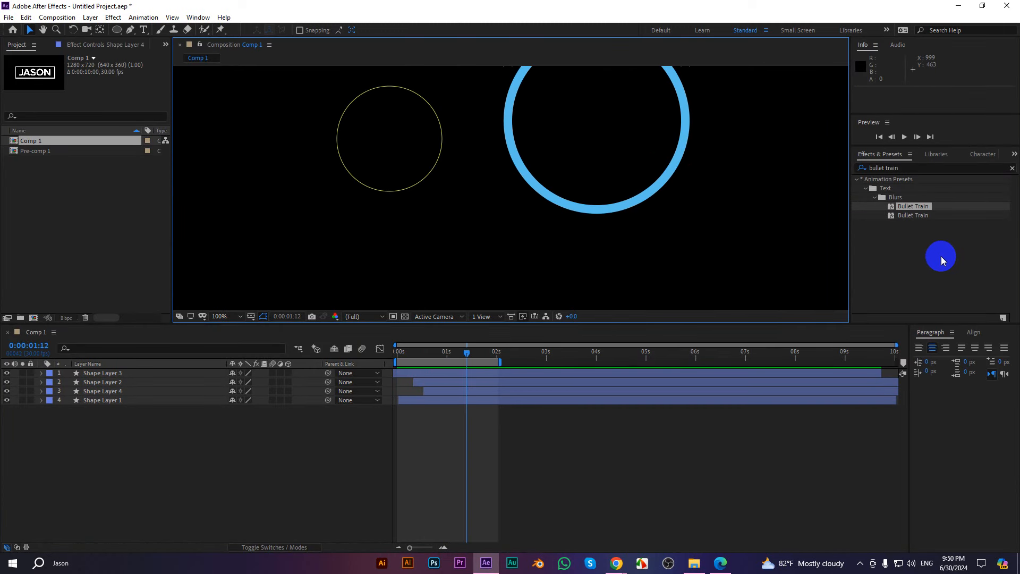
# Go to 0:00:01:03 with the whole composition in view and add Comp 1 to the Render Queue
pyautogui.moveTo(467, 355)
pyautogui.mouseDown()
pyautogui.moveTo(444, 348)
pyautogui.moveTo(452, 353)
pyautogui.mouseUp()
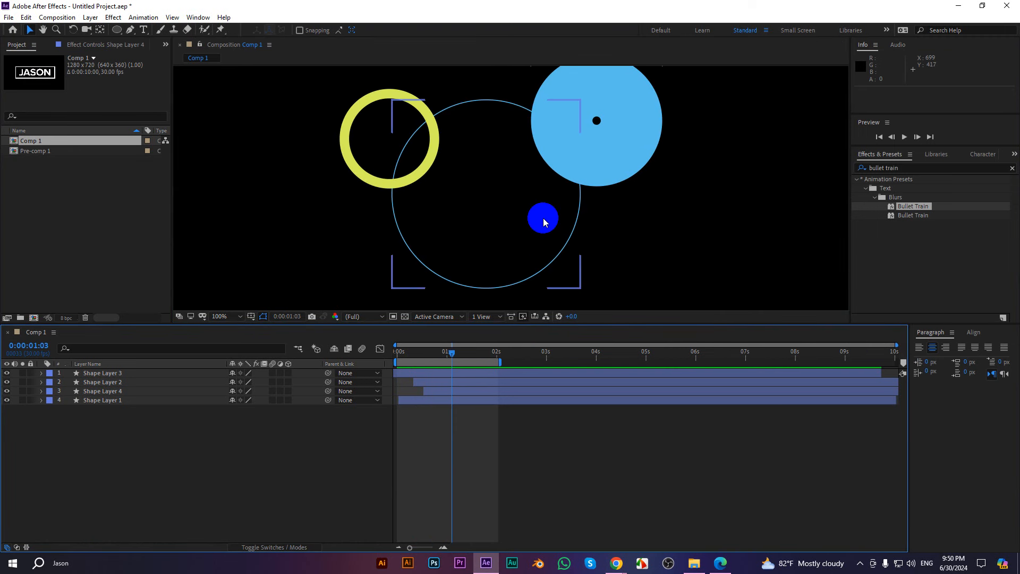
pyautogui.press(',')
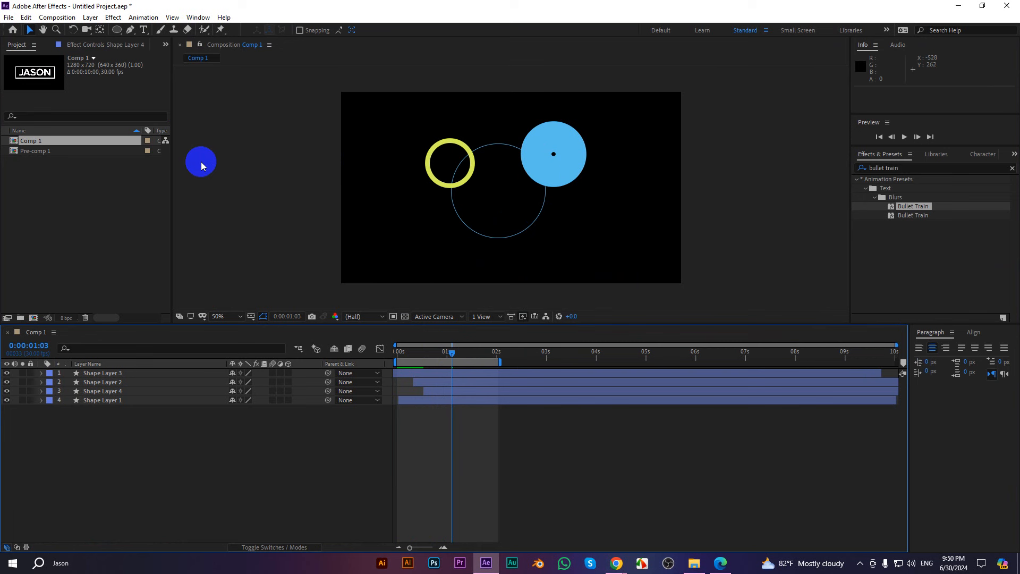
pyautogui.click(61, 18)
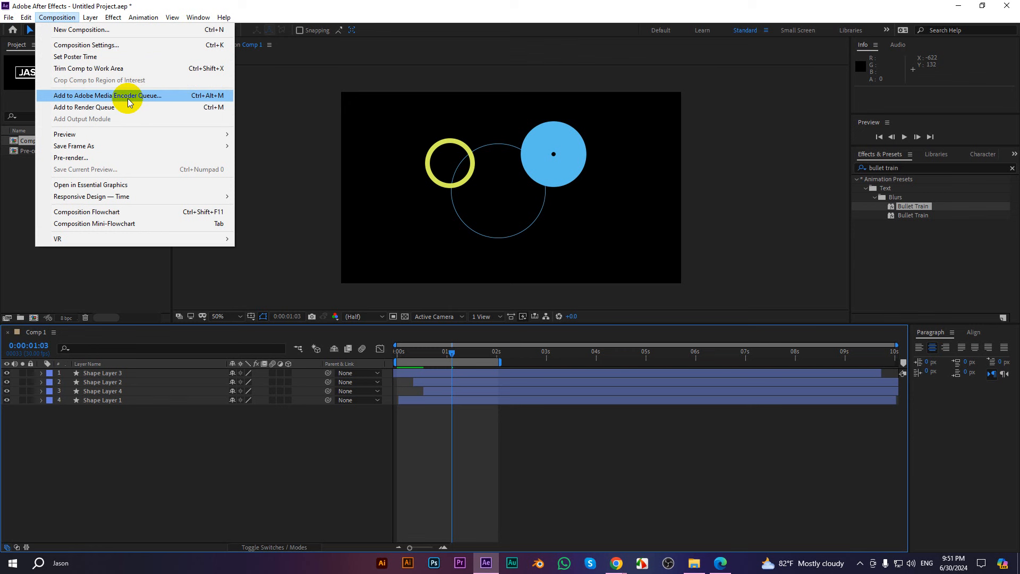
pyautogui.click(96, 108)
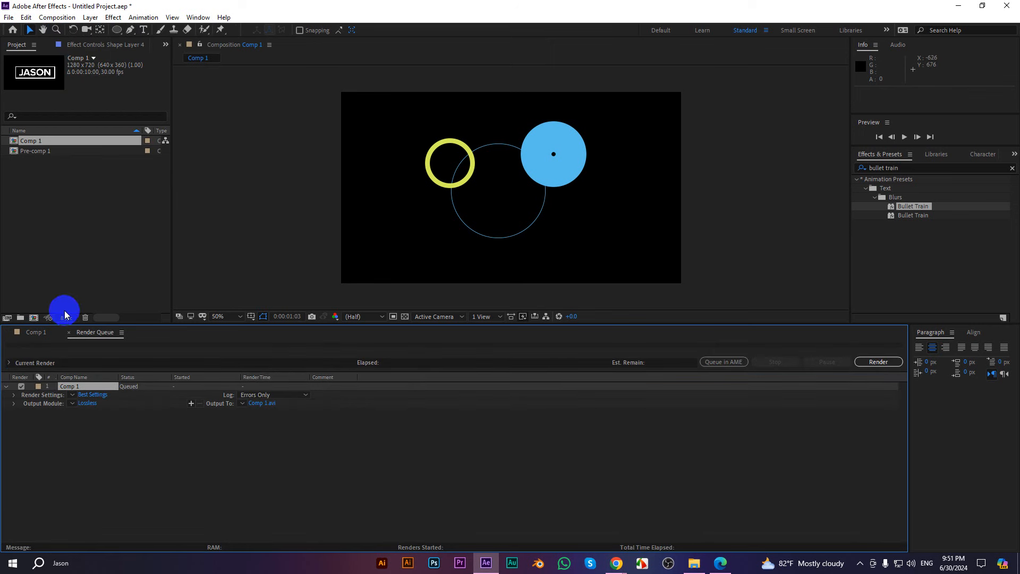
# Return to the Comp 1 timeline and turn on the transparency grid for the composition view
pyautogui.click(35, 333)
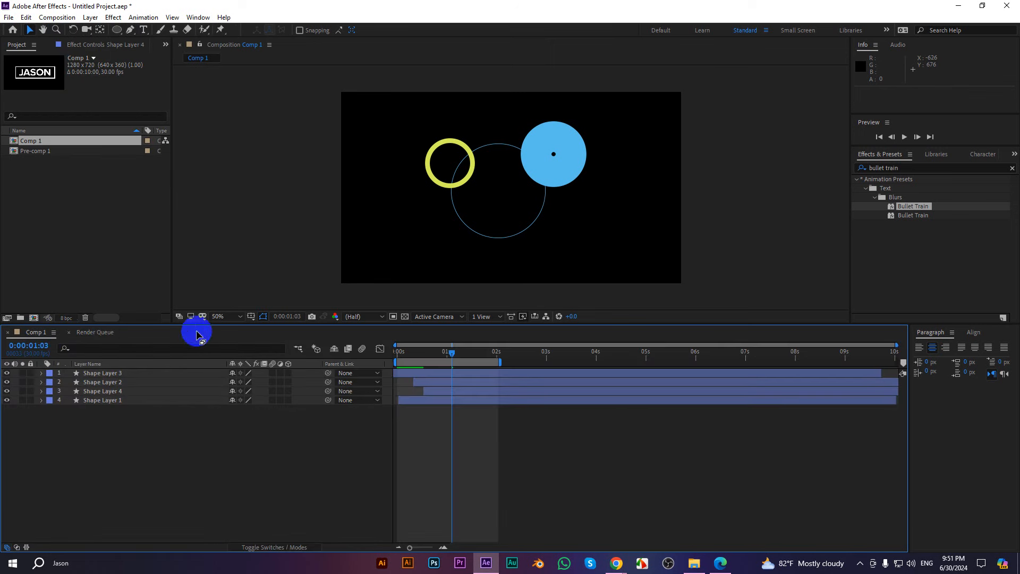
pyautogui.click(404, 317)
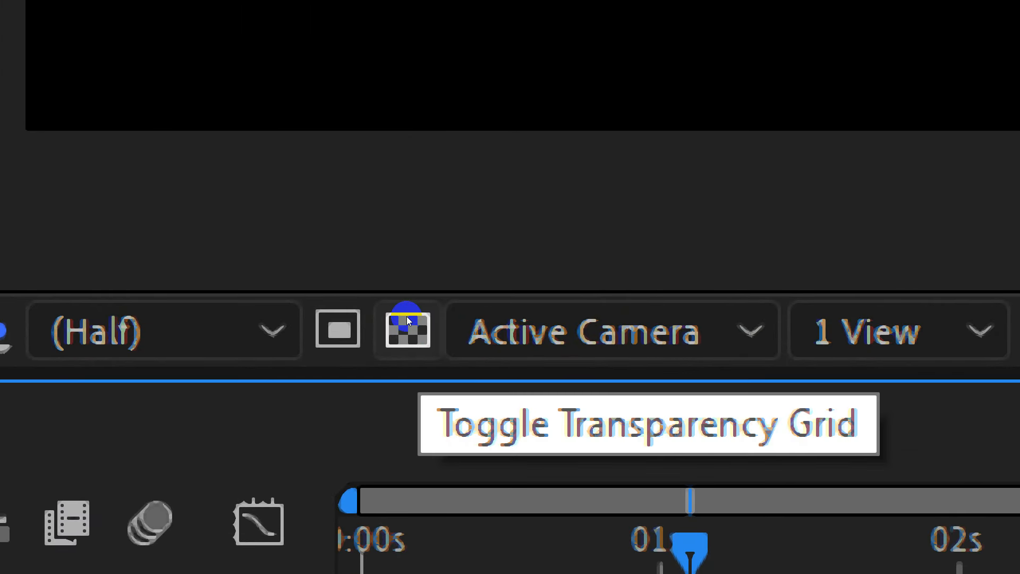
pyautogui.click(406, 317)
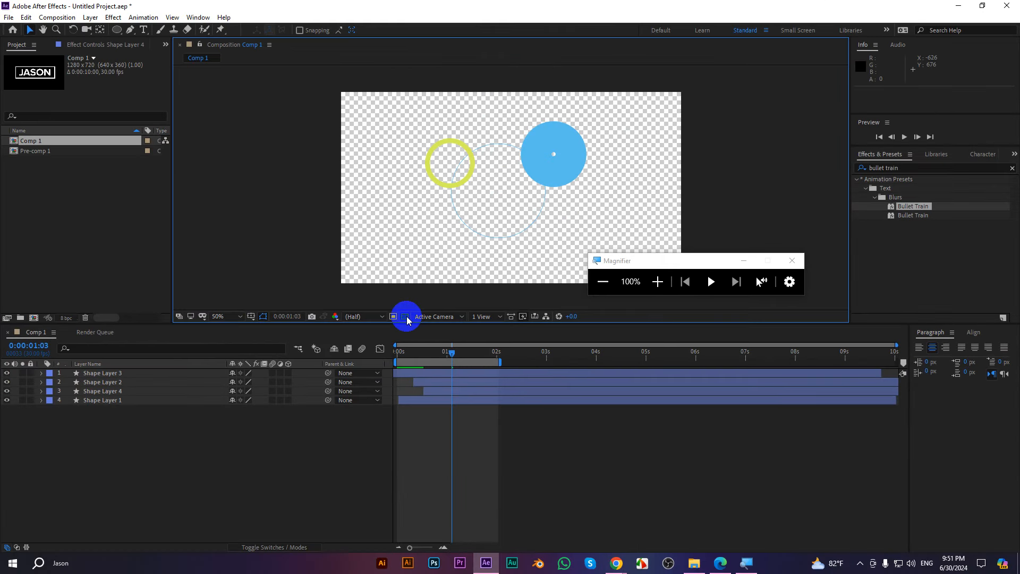
pyautogui.click(744, 261)
pyautogui.click(416, 252)
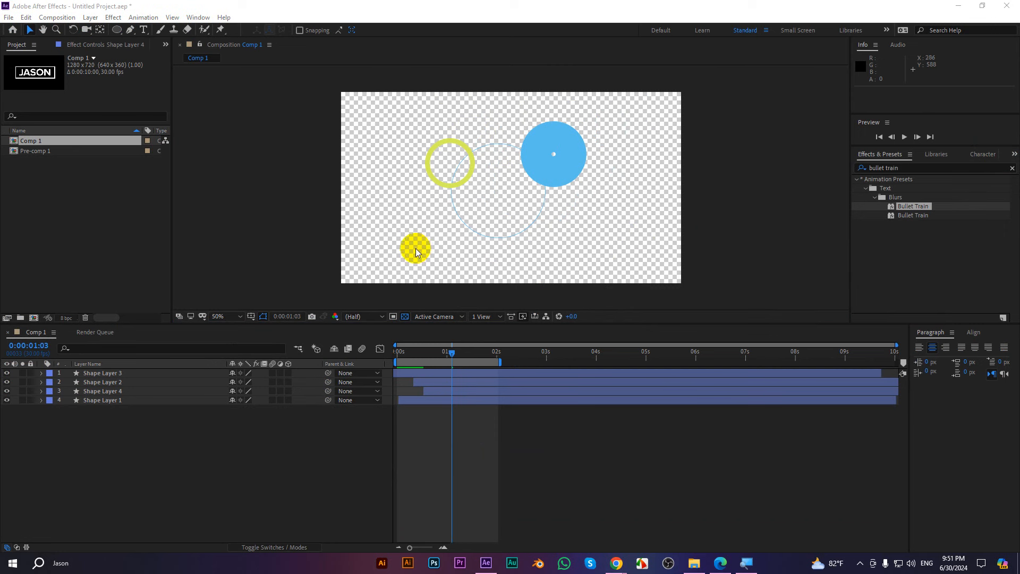
# Set Comp 1's render settings in the Render Queue to Best quality and Full resolution
pyautogui.click(101, 338)
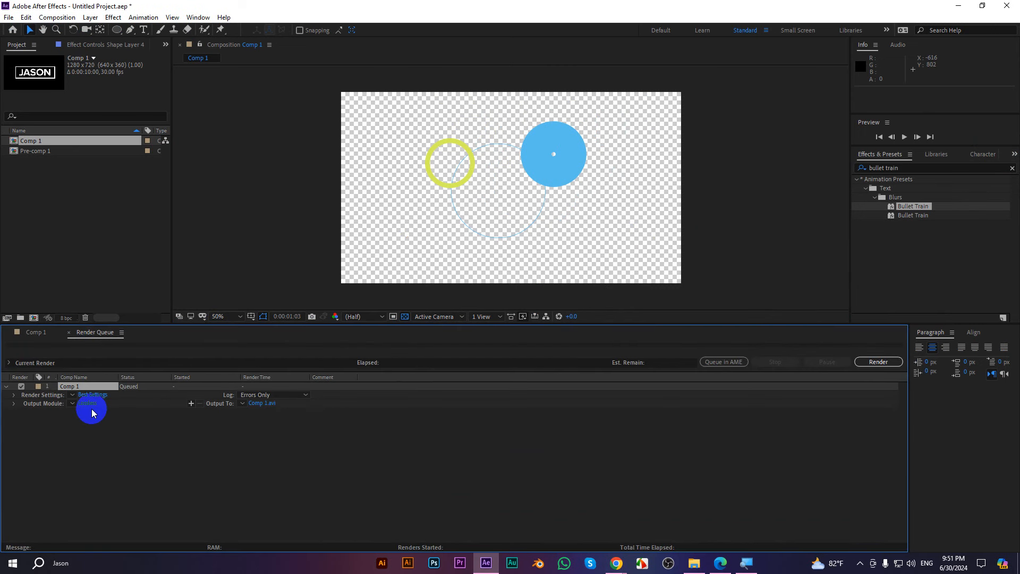
pyautogui.click(57, 17)
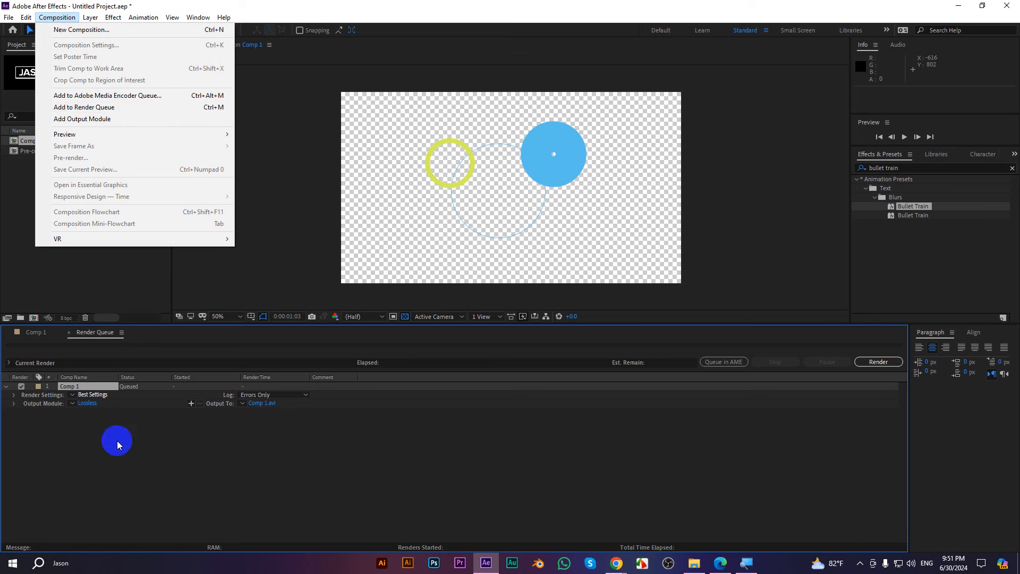
pyautogui.click(100, 430)
pyautogui.click(90, 395)
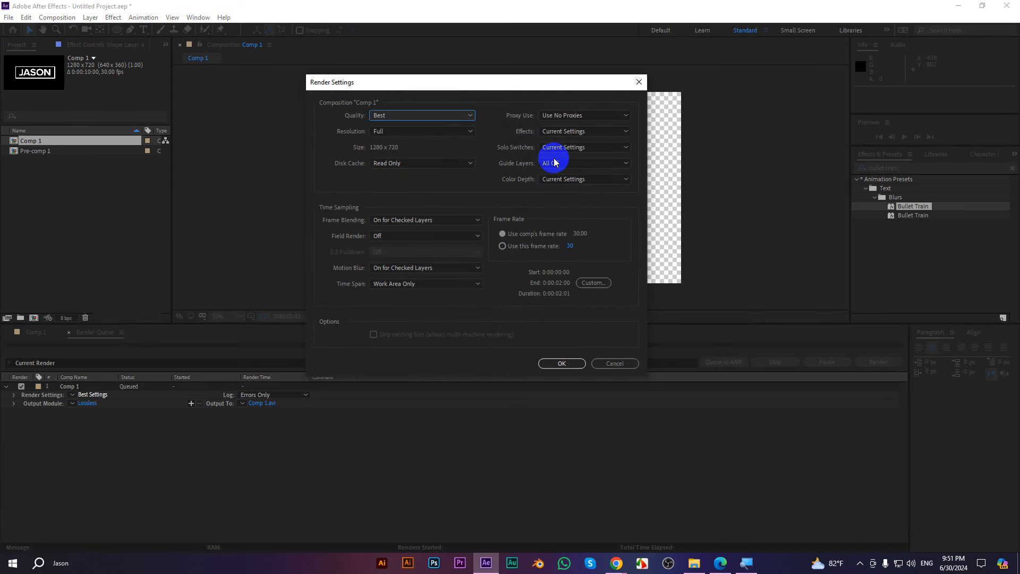
pyautogui.click(384, 132)
pyautogui.click(394, 160)
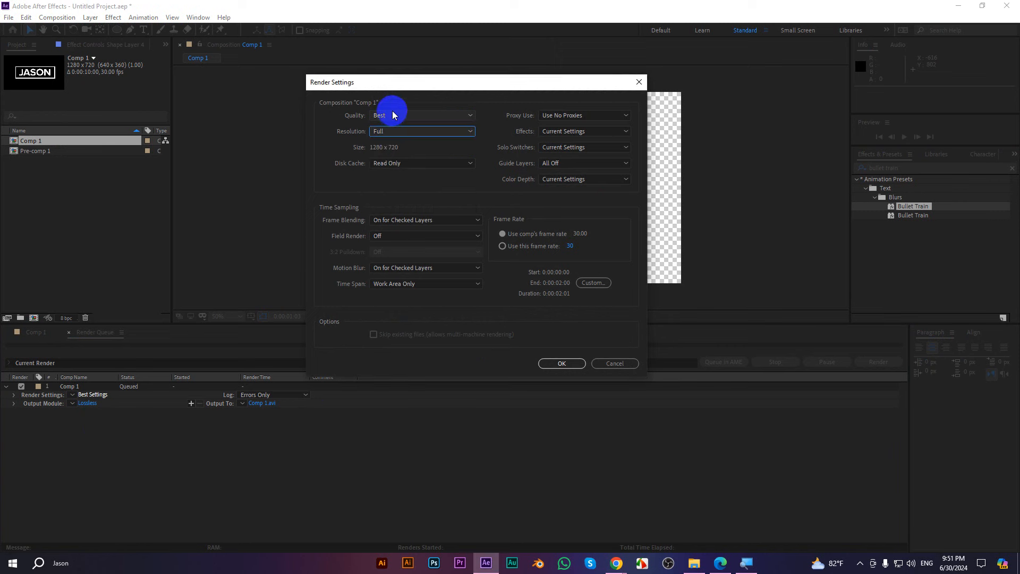
pyautogui.click(558, 364)
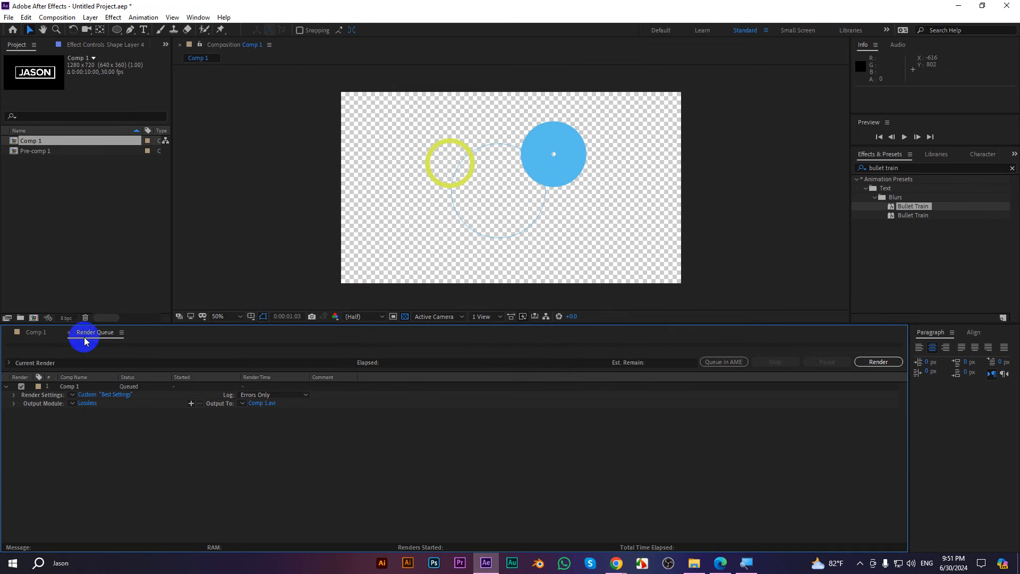
# Configure Comp 1's output module as QuickTime with RGB + Alpha channels
pyautogui.click(88, 404)
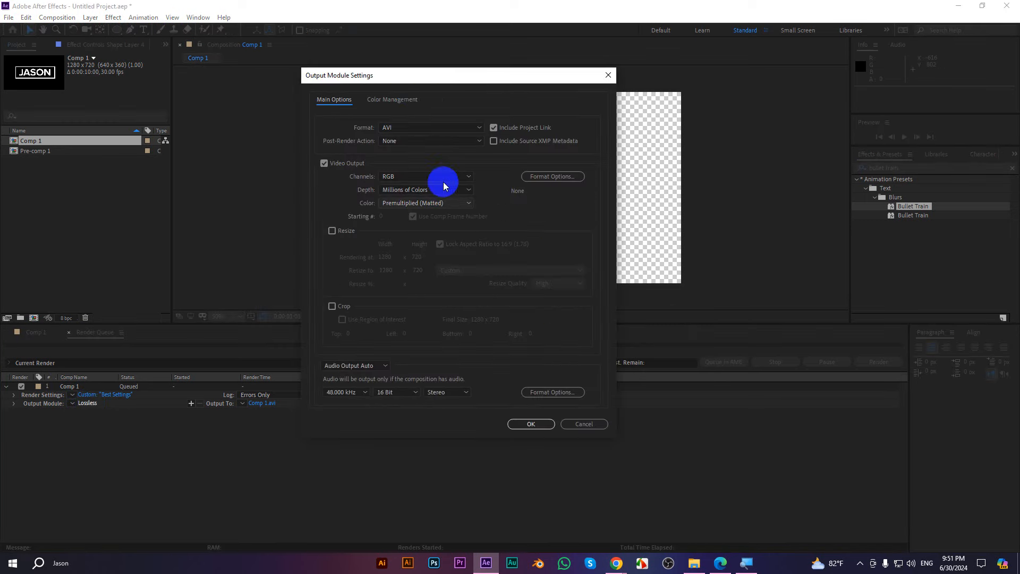
pyautogui.moveTo(396, 75); pyautogui.dragTo(299, 66)
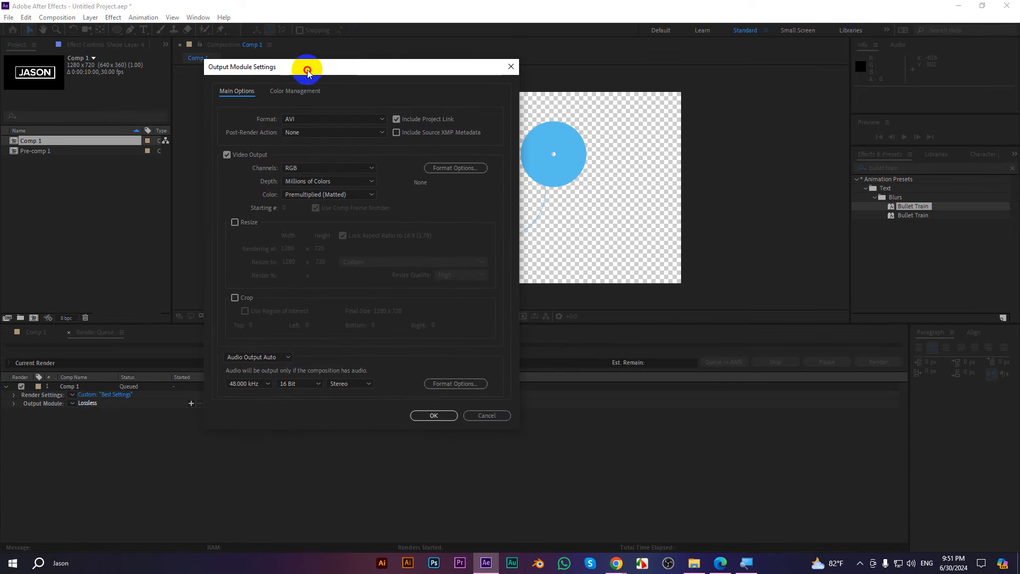
pyautogui.click(305, 118)
pyautogui.click(313, 237)
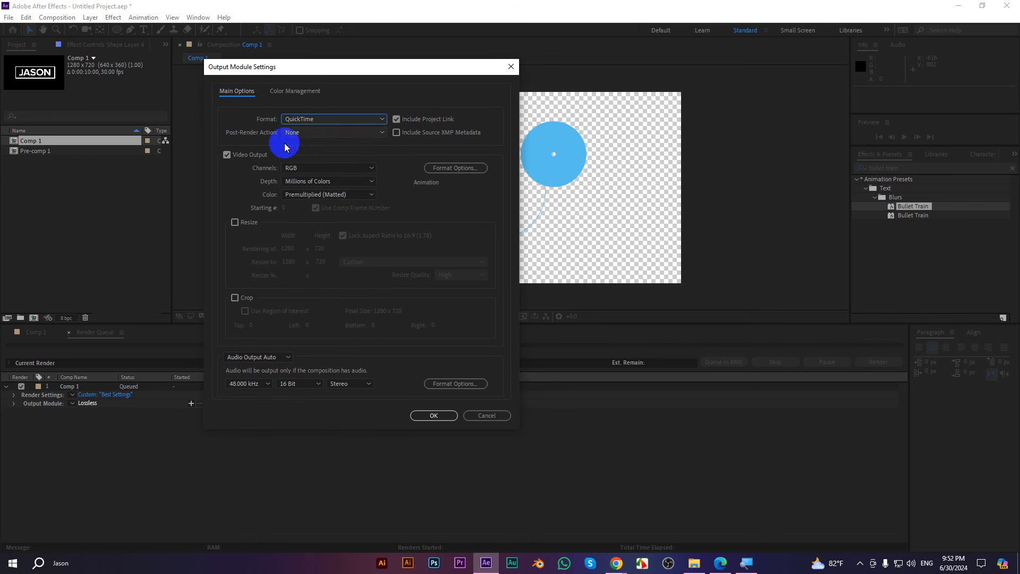
pyautogui.click(296, 169)
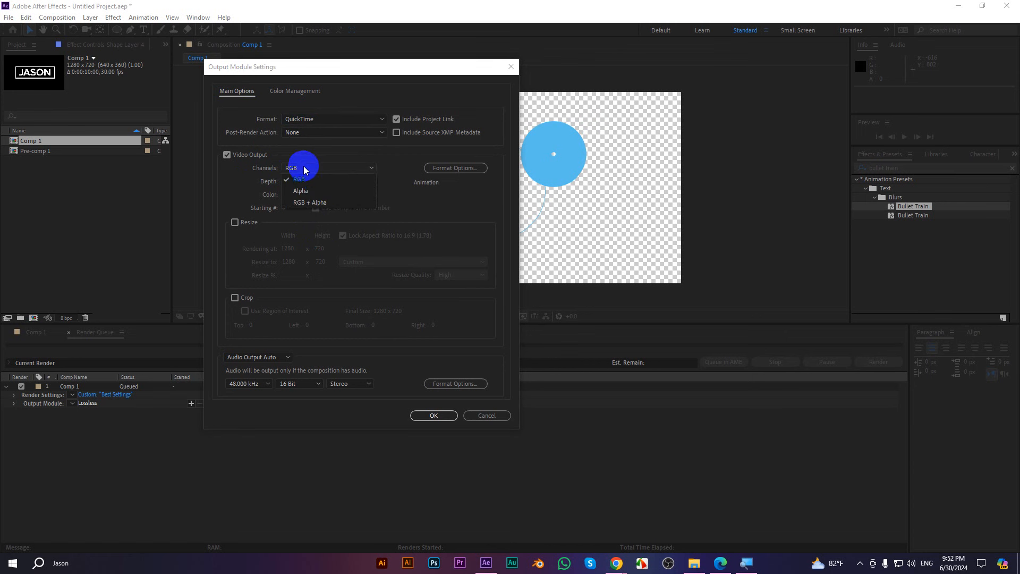
pyautogui.click(316, 204)
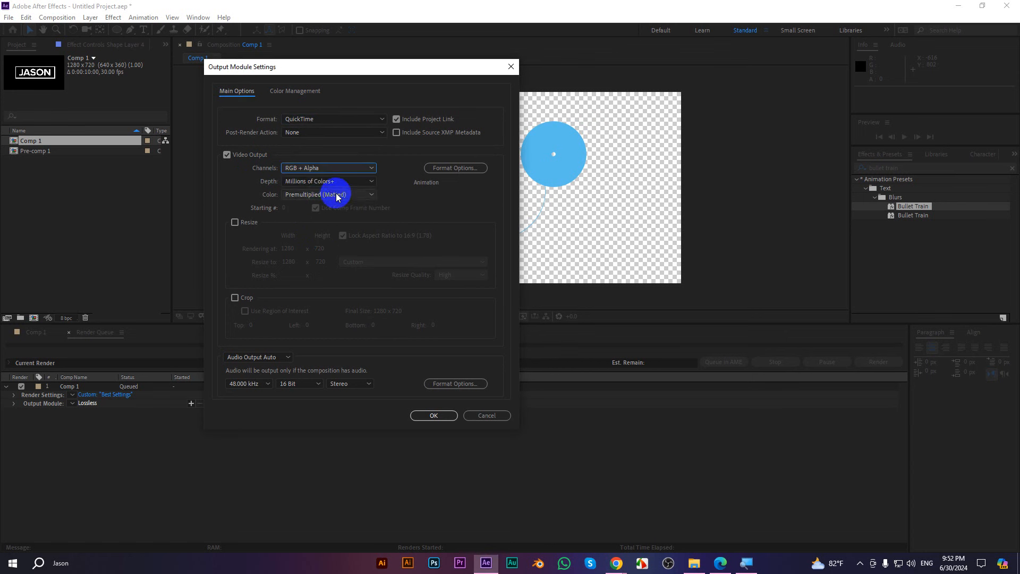
pyautogui.click(301, 169)
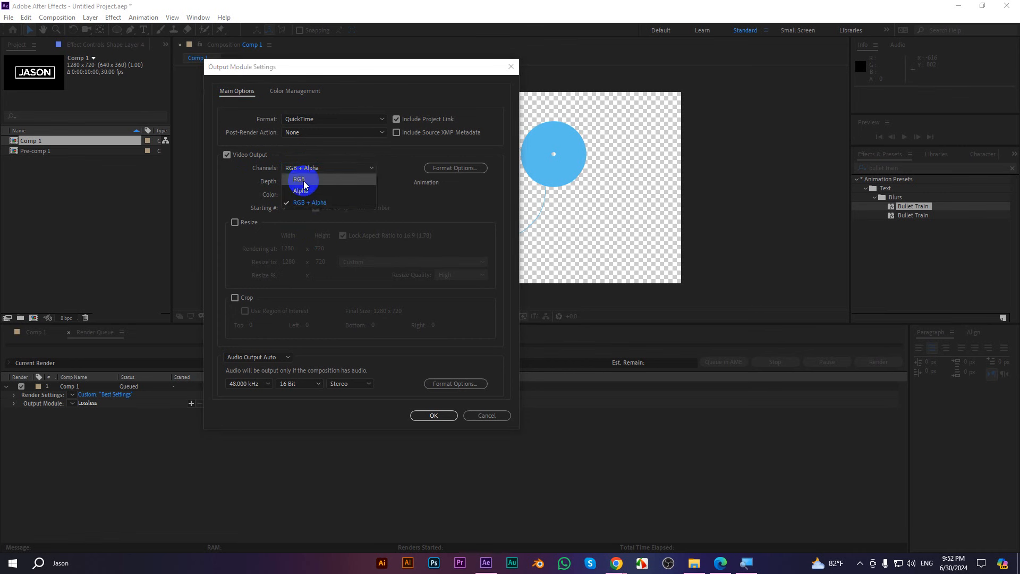
pyautogui.click(308, 202)
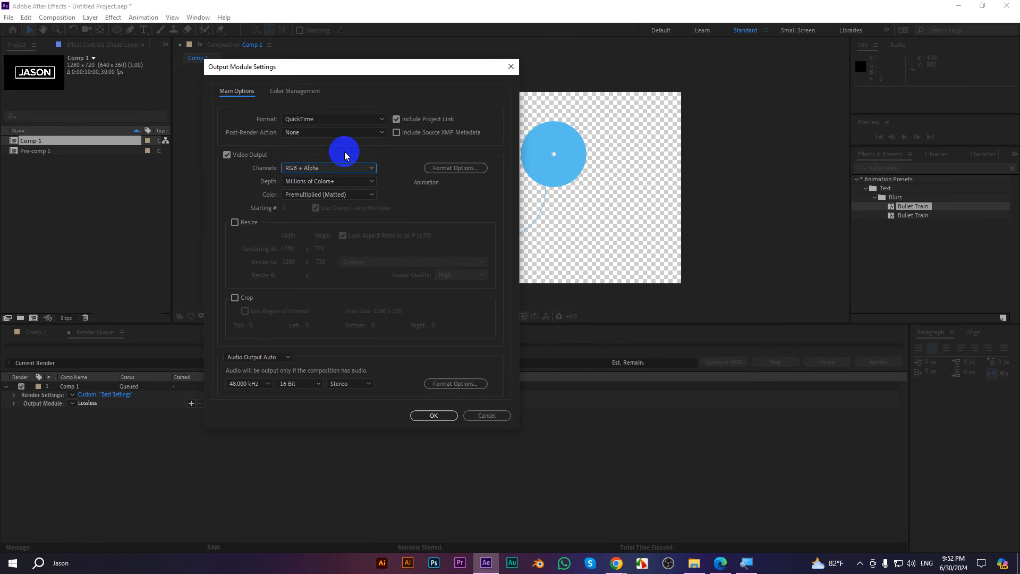
pyautogui.click(434, 415)
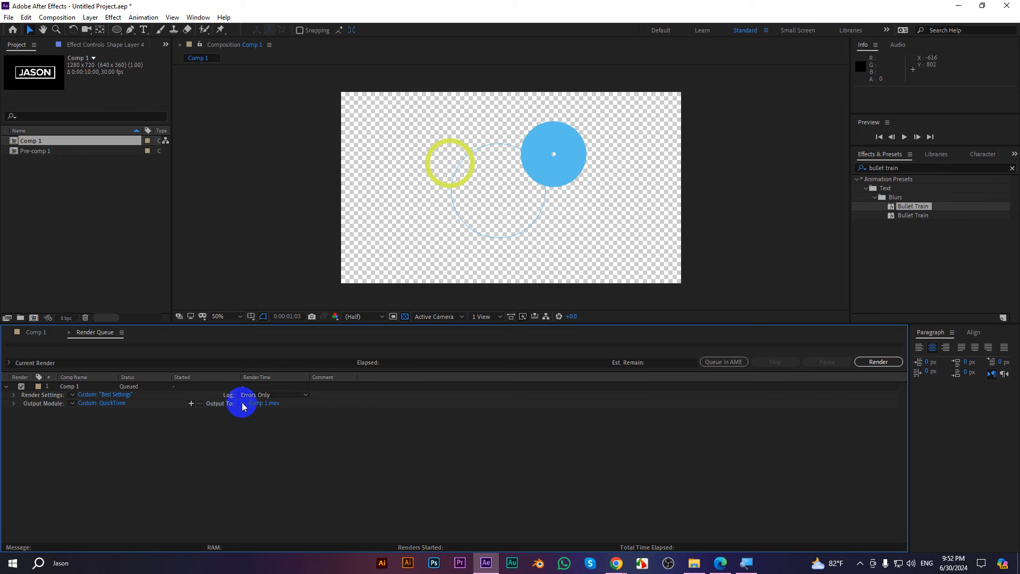
# Set the output file to Comp 1.mov in the MGVE Batch-07 > Edit File > Render folder and render the queue
pyautogui.click(257, 403)
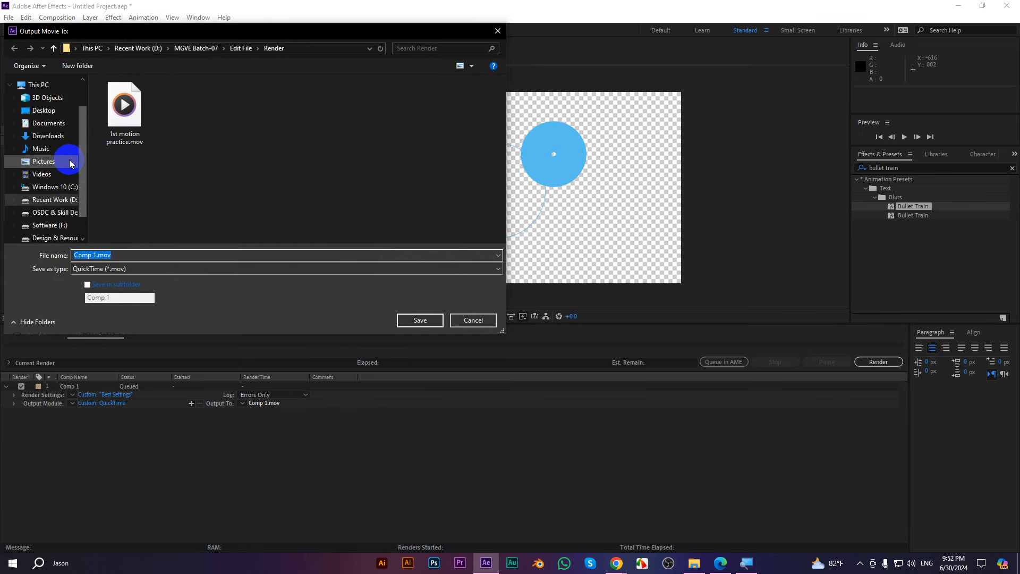
pyautogui.click(54, 48)
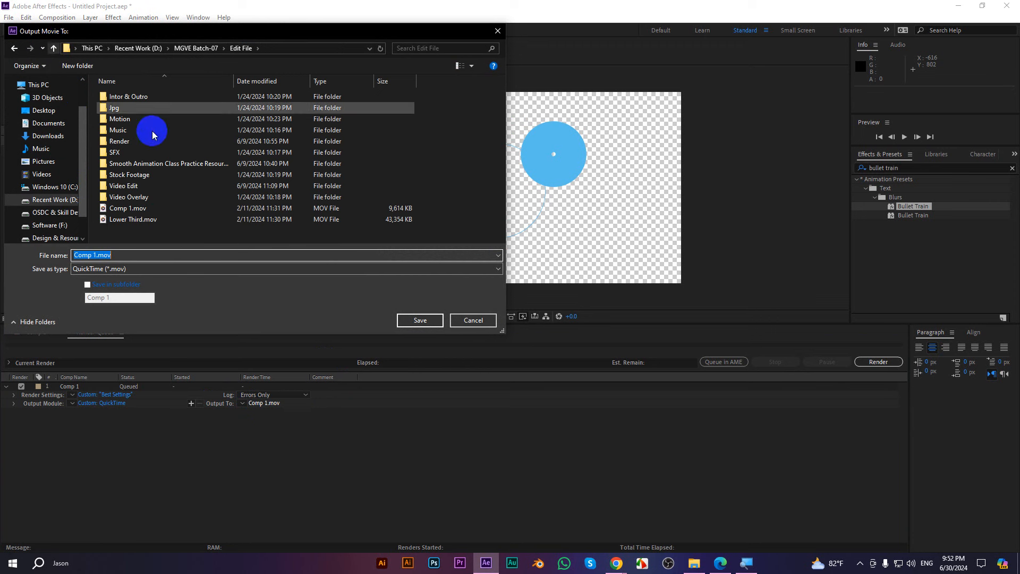
pyautogui.doubleClick(133, 142)
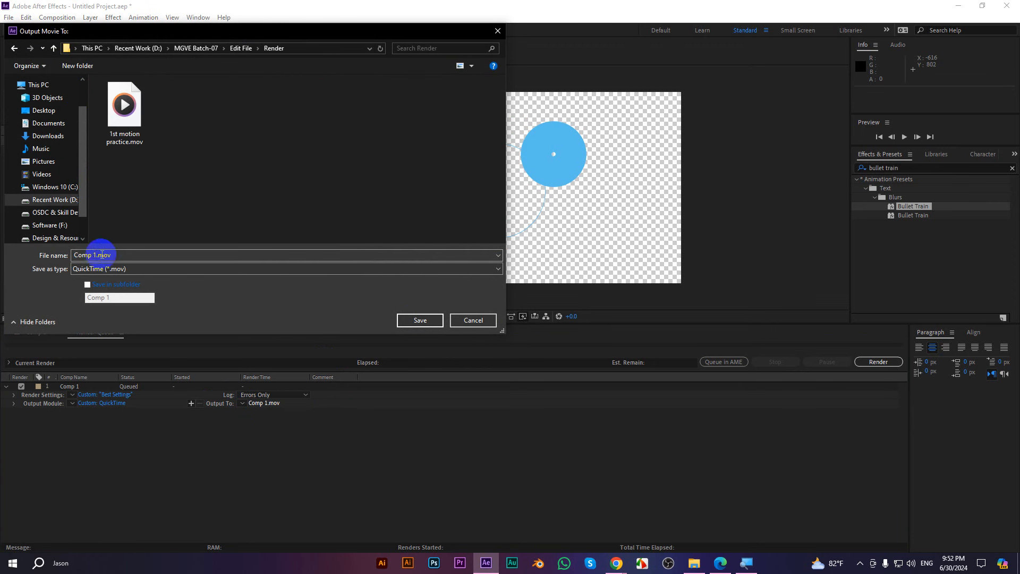
pyautogui.click(417, 320)
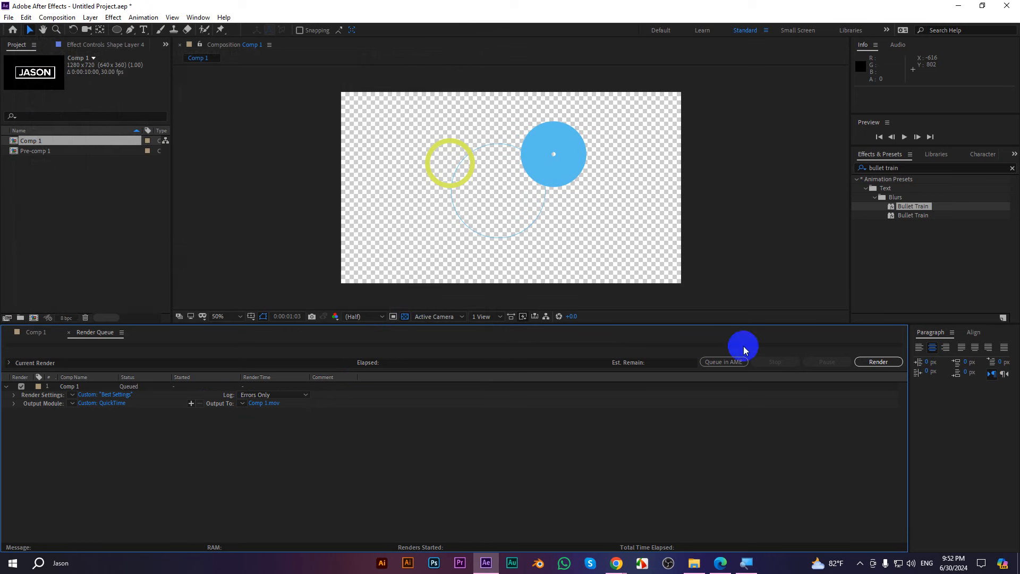
pyautogui.click(883, 364)
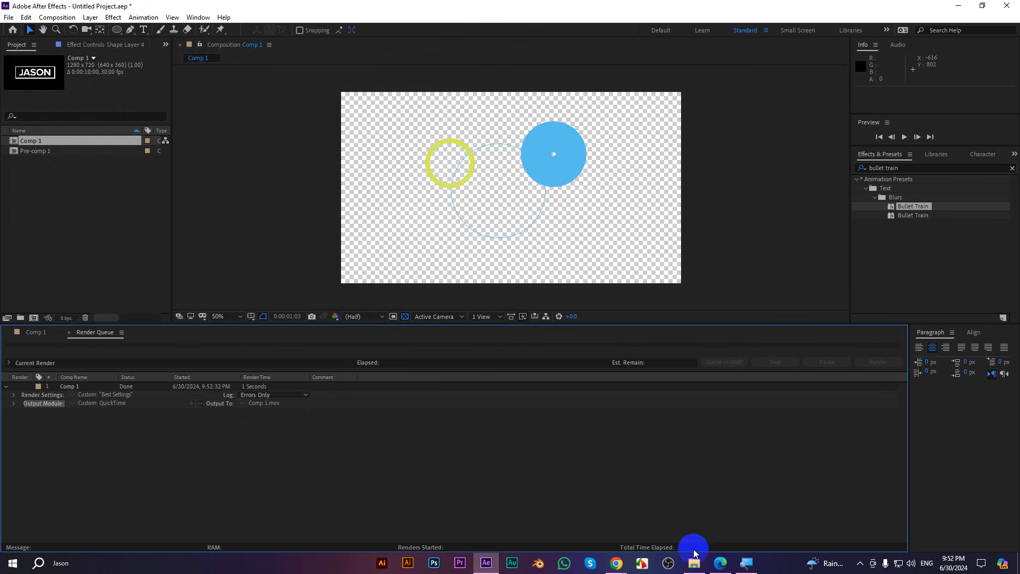
# Switch to File Explorer, play Comp 1.mov from the Edit File > Render folder in VLC media player, and close the player
pyautogui.click(694, 564)
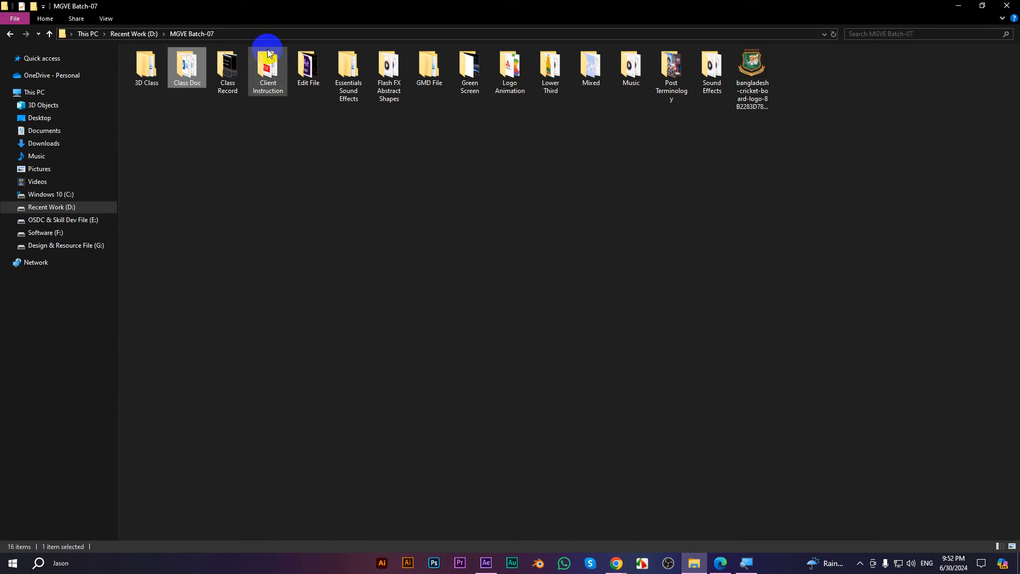
pyautogui.doubleClick(308, 66)
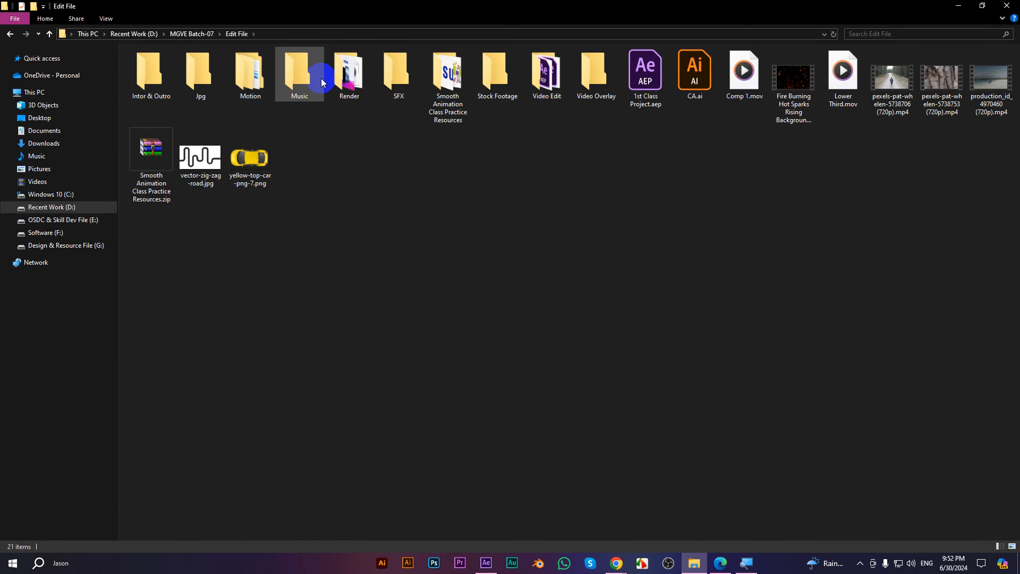
pyautogui.doubleClick(349, 71)
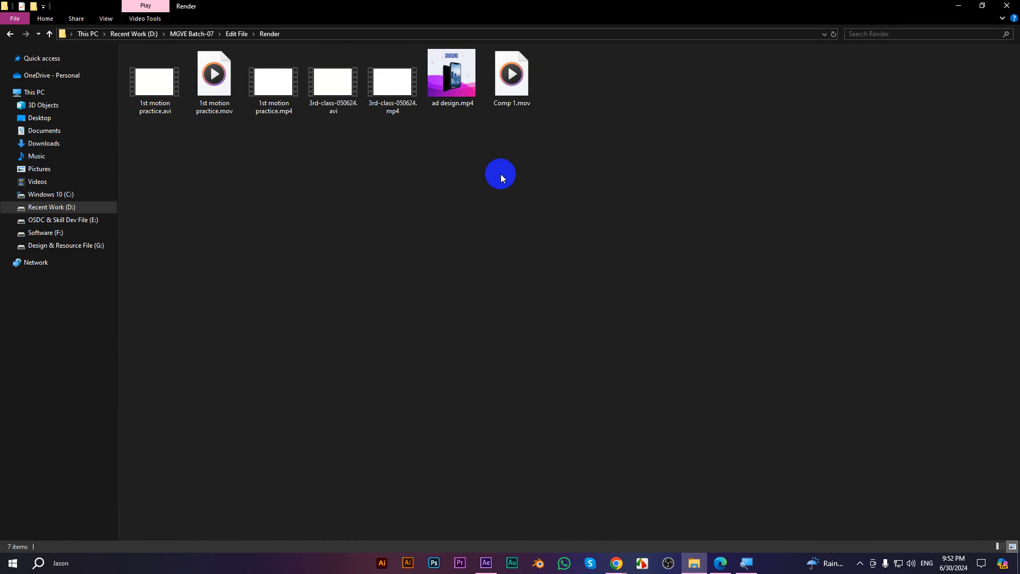
pyautogui.click(513, 78)
pyautogui.rightClick(516, 80)
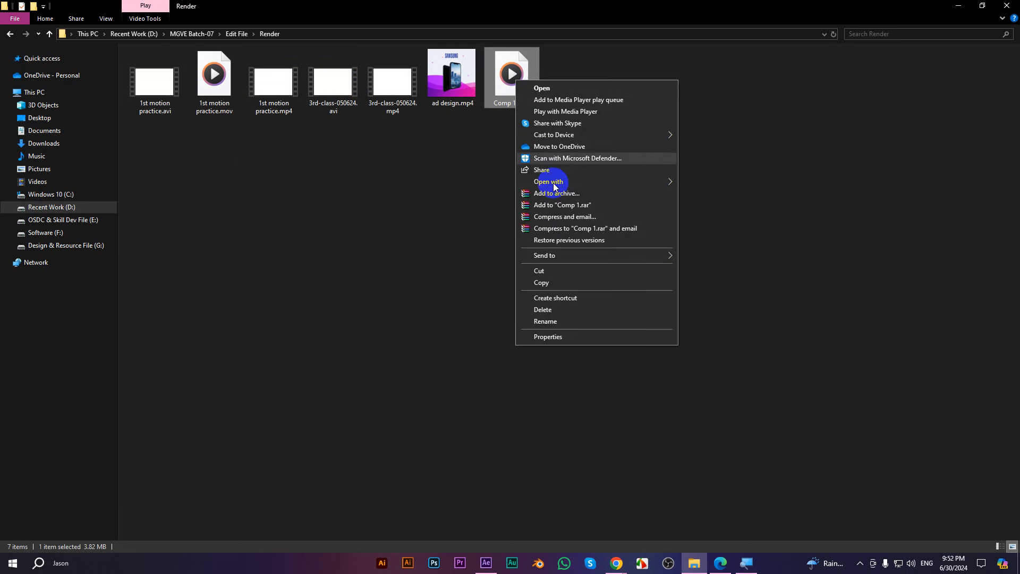
pyautogui.moveTo(555, 182)
pyautogui.click(711, 255)
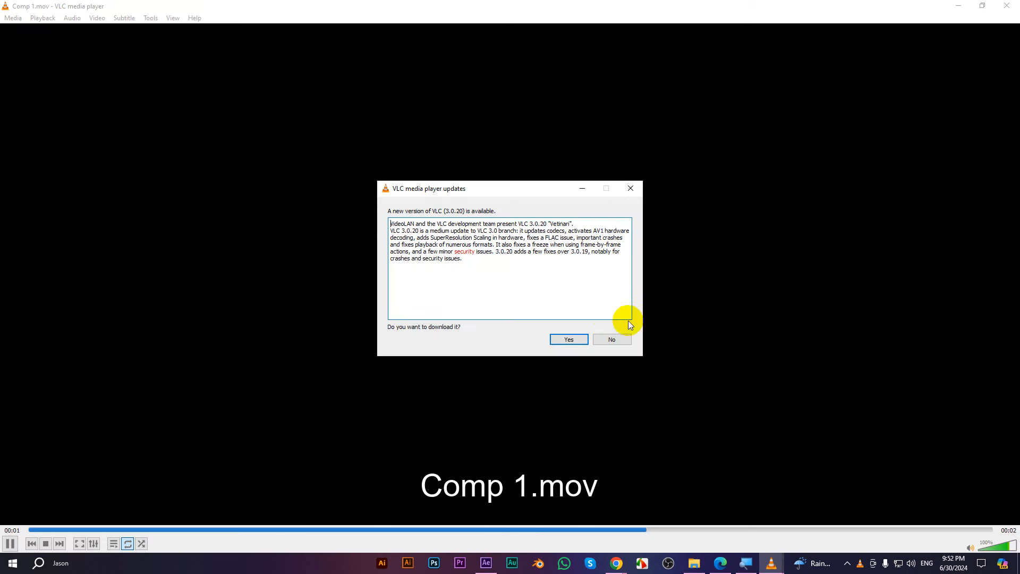
pyautogui.click(632, 190)
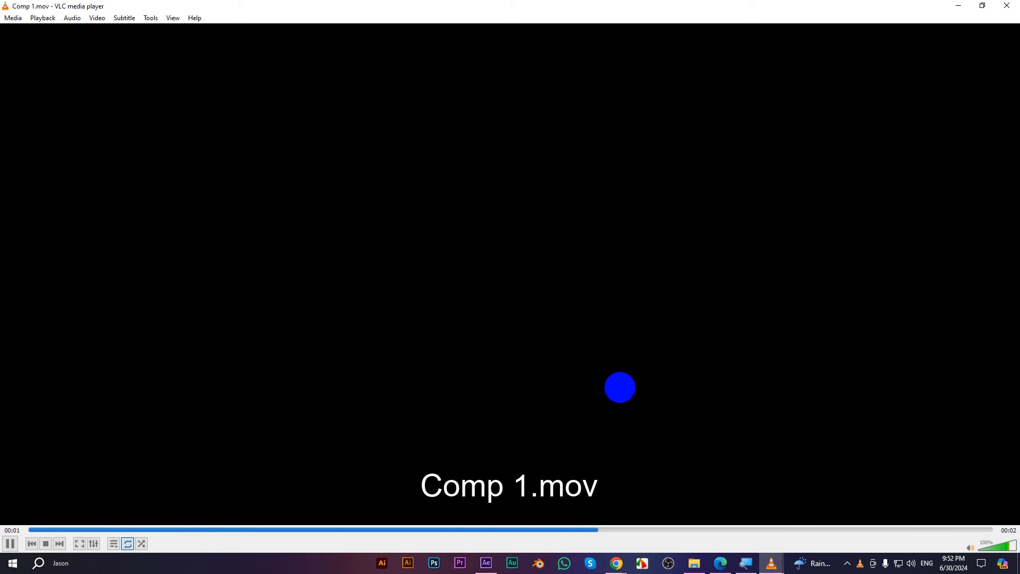
pyautogui.click(1010, 6)
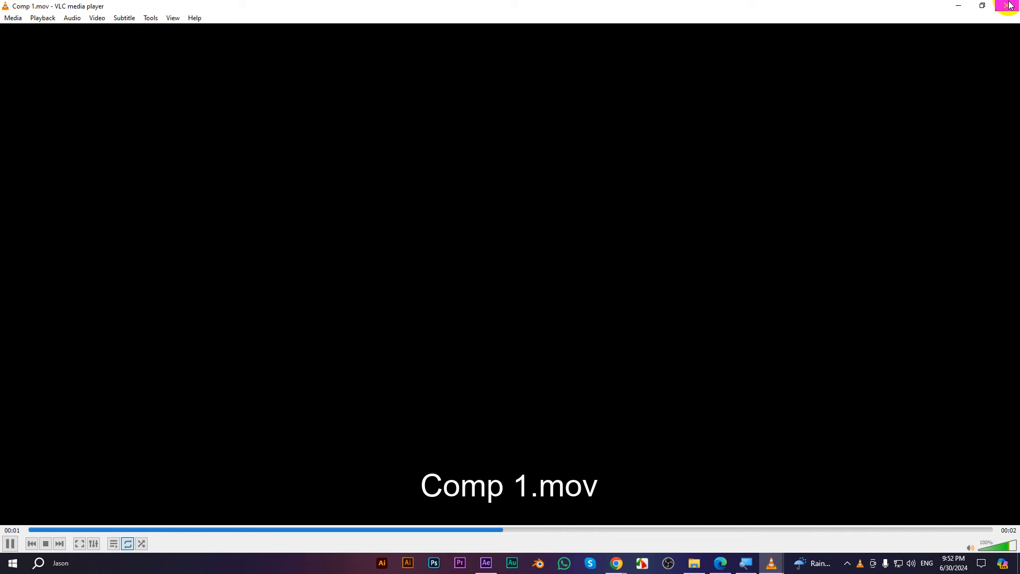
# Check the file size of the rendered Comp 1.mov in its file properties and close them
pyautogui.rightClick(503, 81)
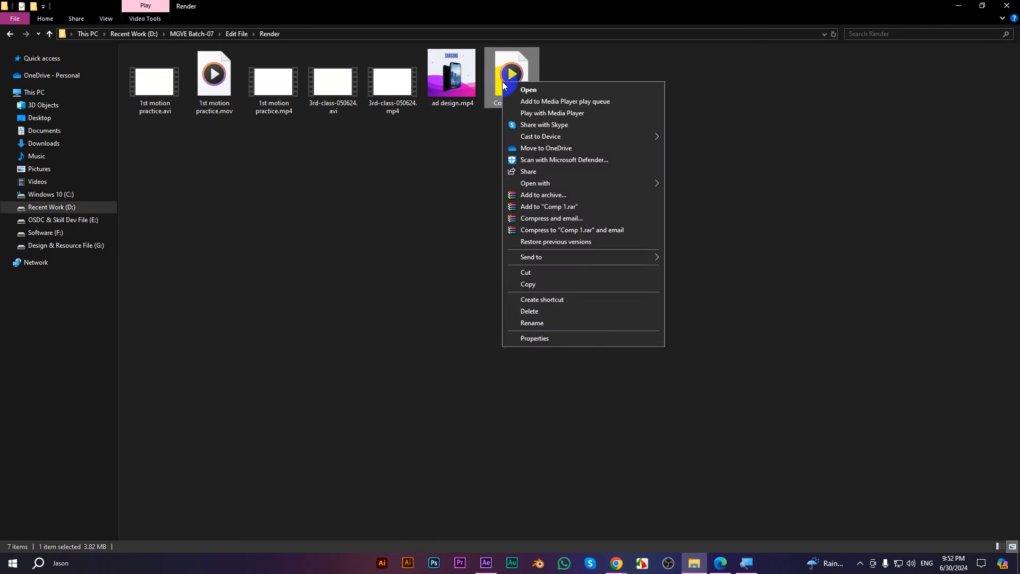
pyautogui.click(546, 338)
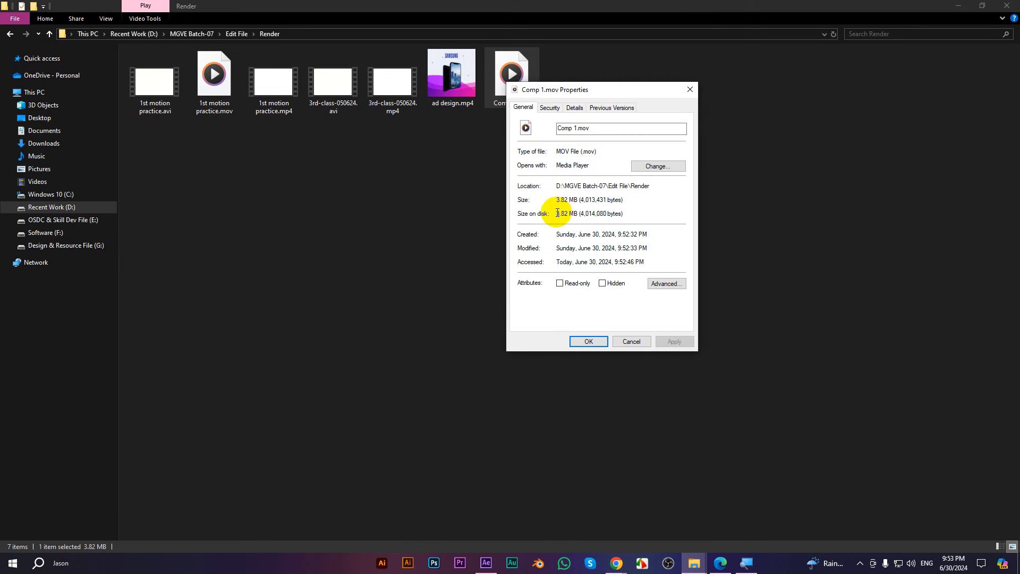
pyautogui.moveTo(557, 213); pyautogui.dragTo(577, 212)
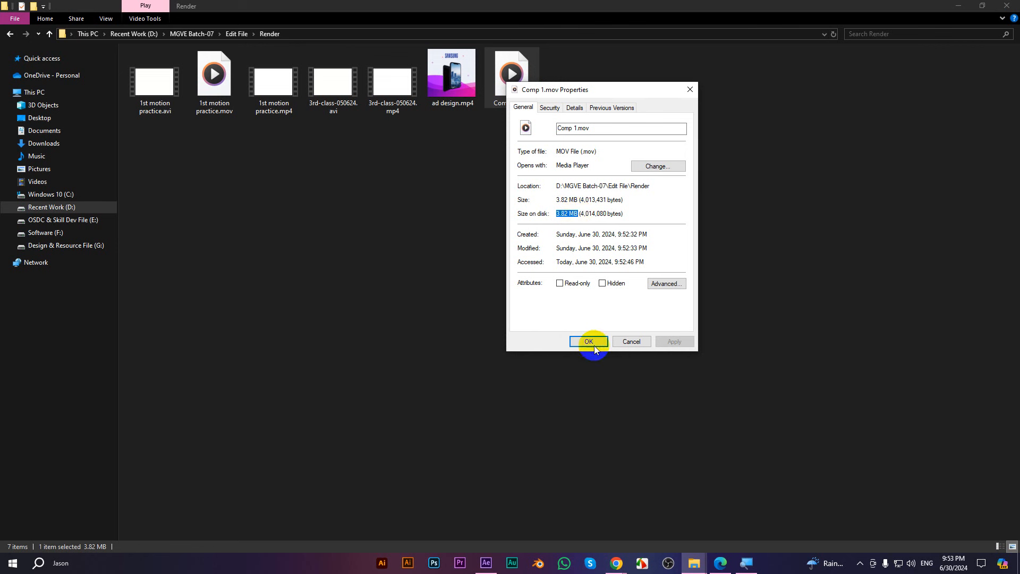
pyautogui.click(632, 341)
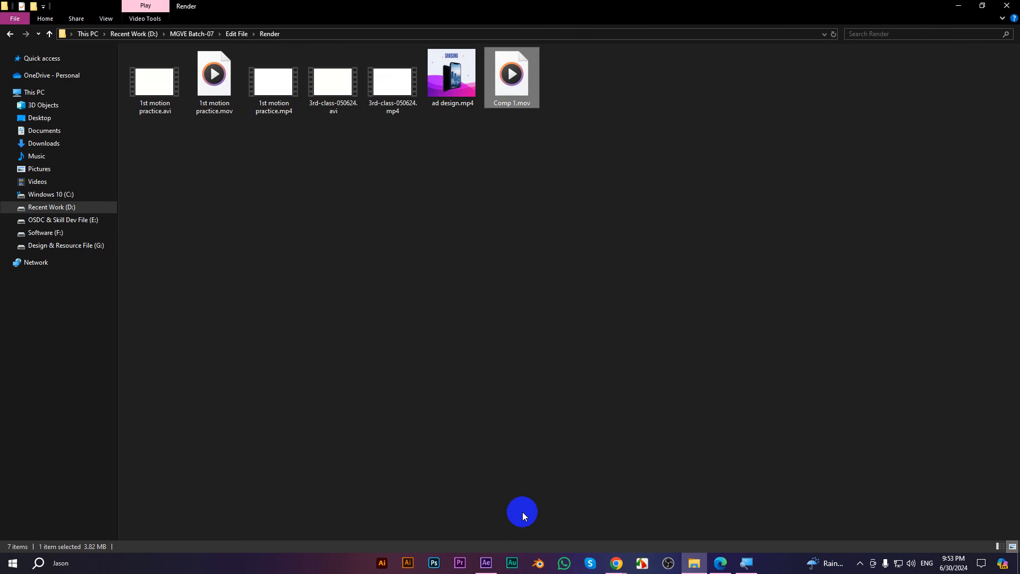
# Return to After Effects, send Comp 1 to the Adobe Media Encoder queue and open the queued item's H.264 export settings
pyautogui.click(486, 562)
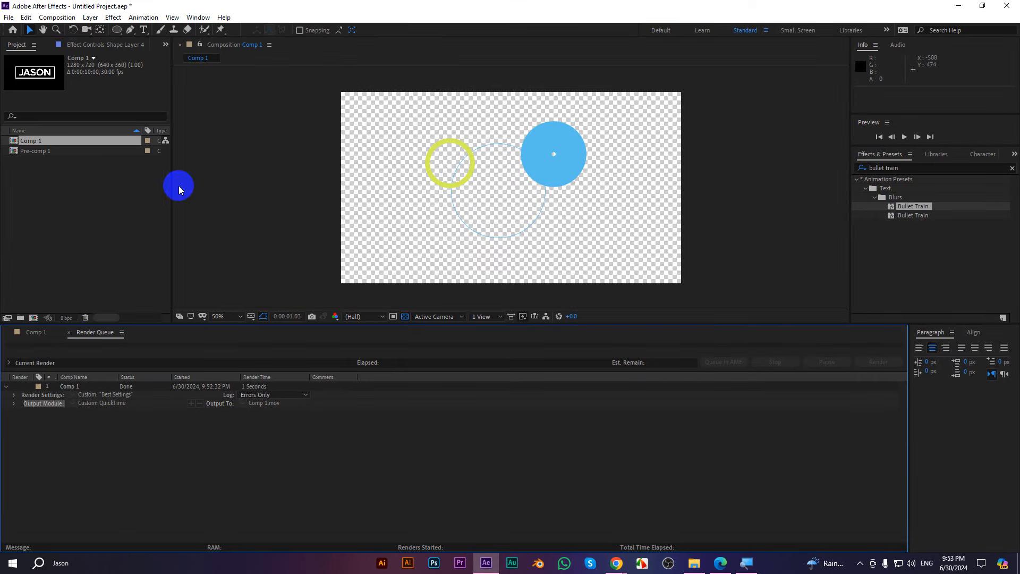
pyautogui.click(68, 333)
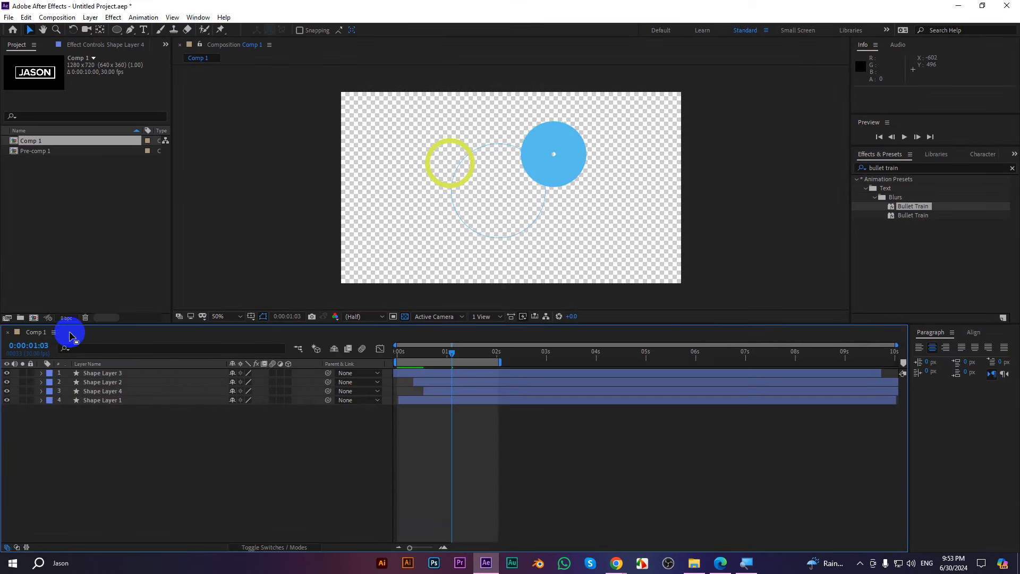
pyautogui.click(57, 17)
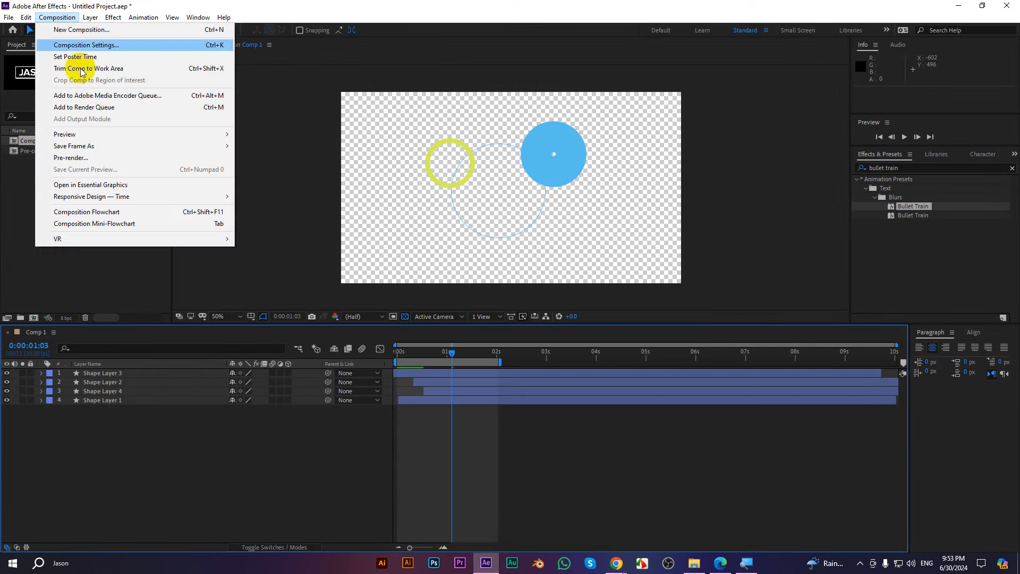
pyautogui.click(109, 100)
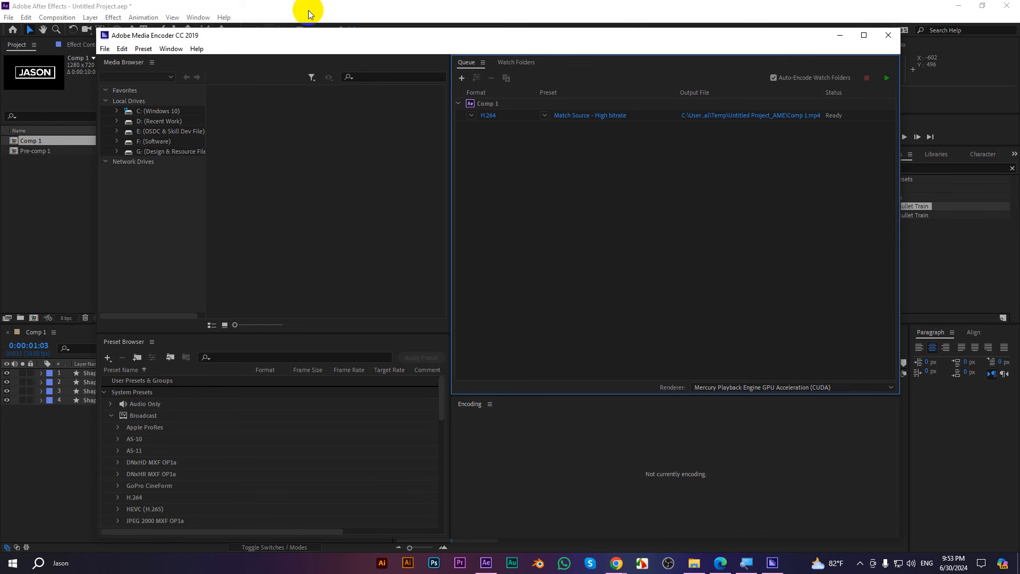
pyautogui.click(489, 117)
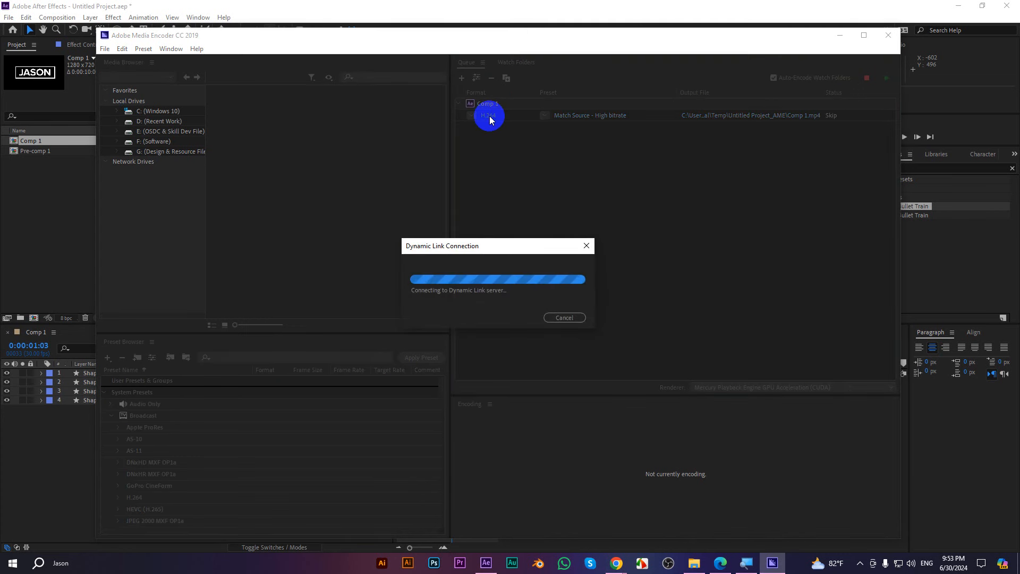
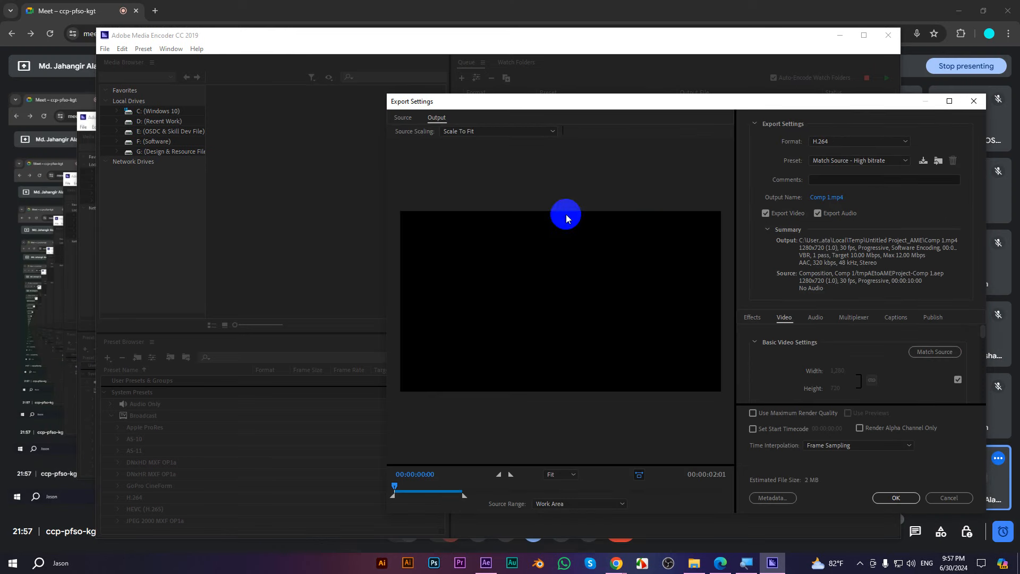
# Set the Comp 1 export format to QuickTime with the Apple ProRes 4444 with alpha preset
pyautogui.moveTo(745, 101); pyautogui.dragTo(489, 62)
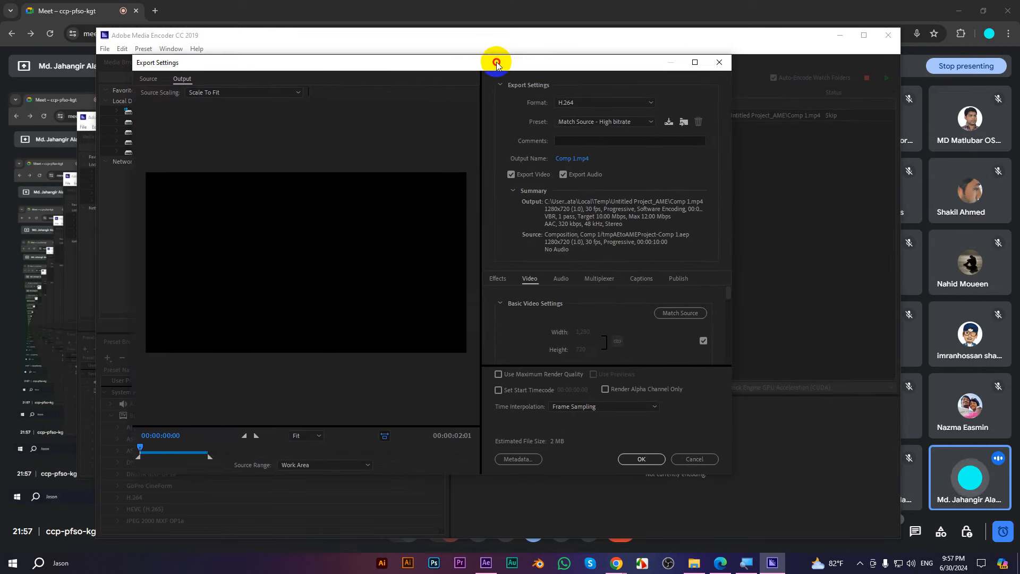
pyautogui.click(582, 104)
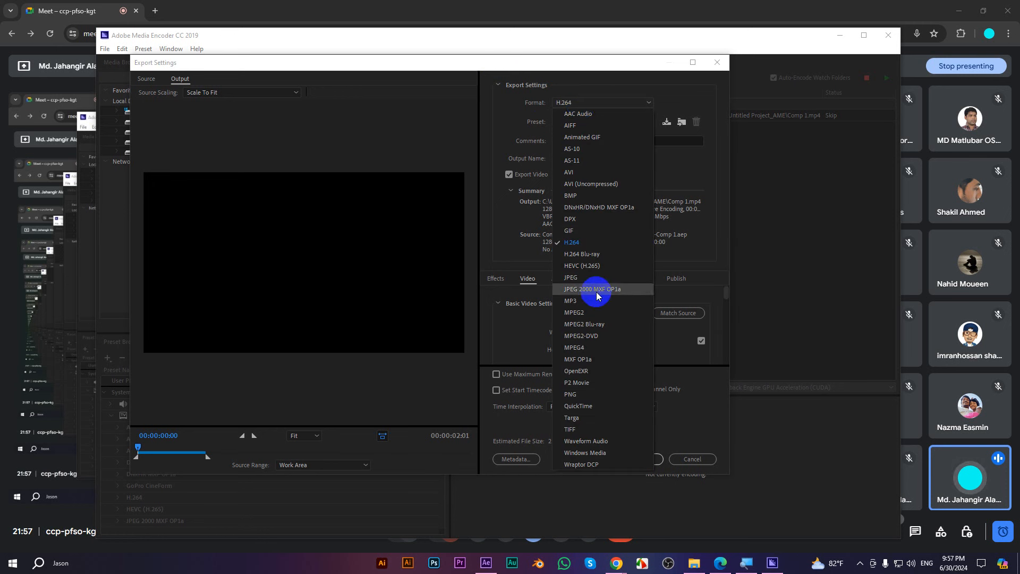
pyautogui.click(587, 406)
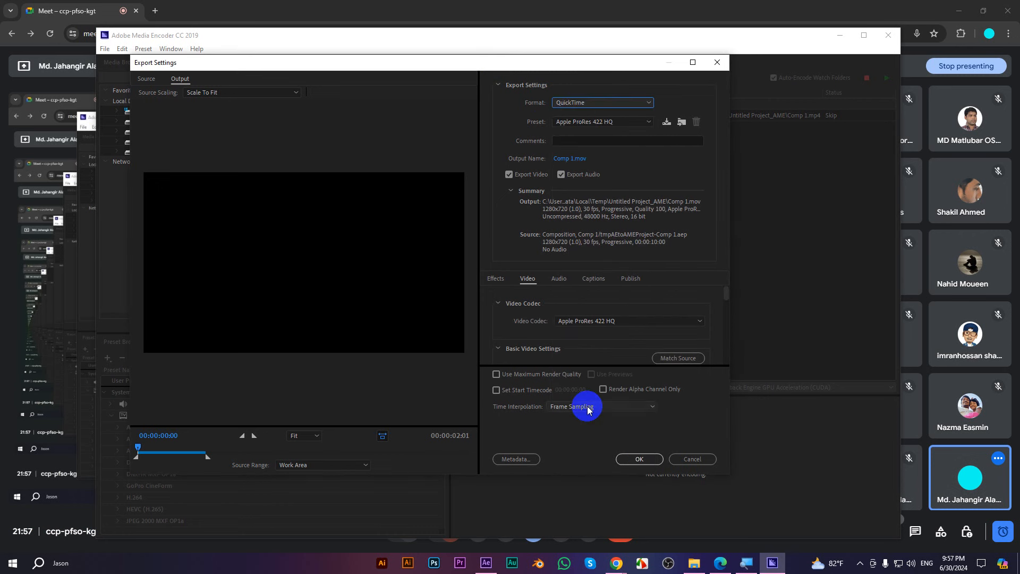
pyautogui.click(587, 124)
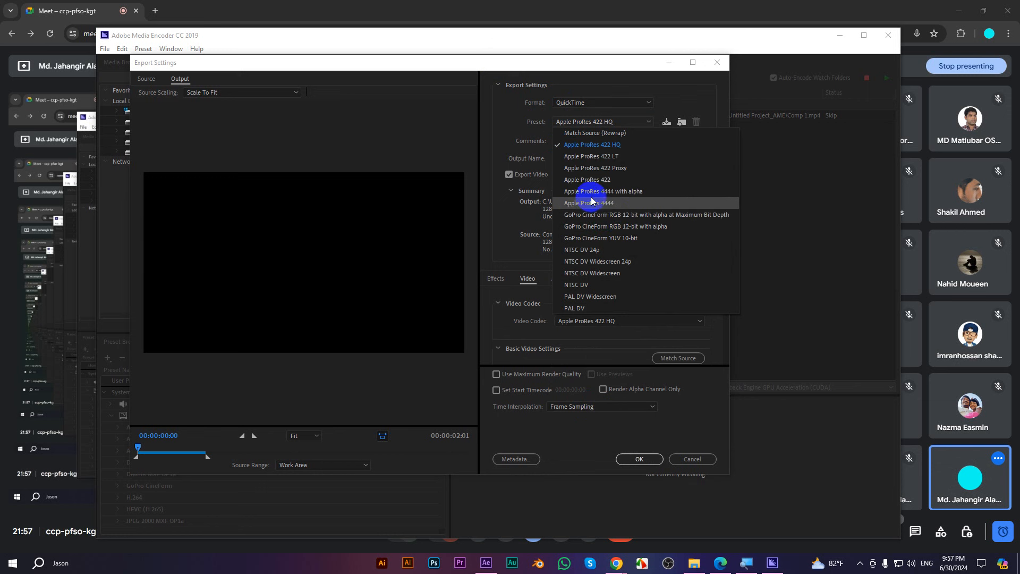
pyautogui.click(633, 198)
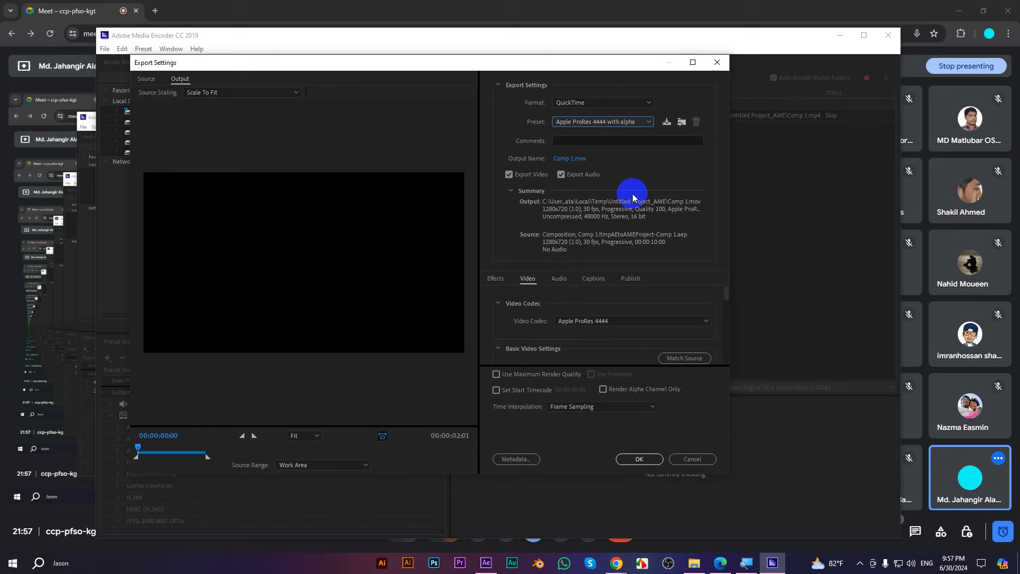
pyautogui.click(643, 459)
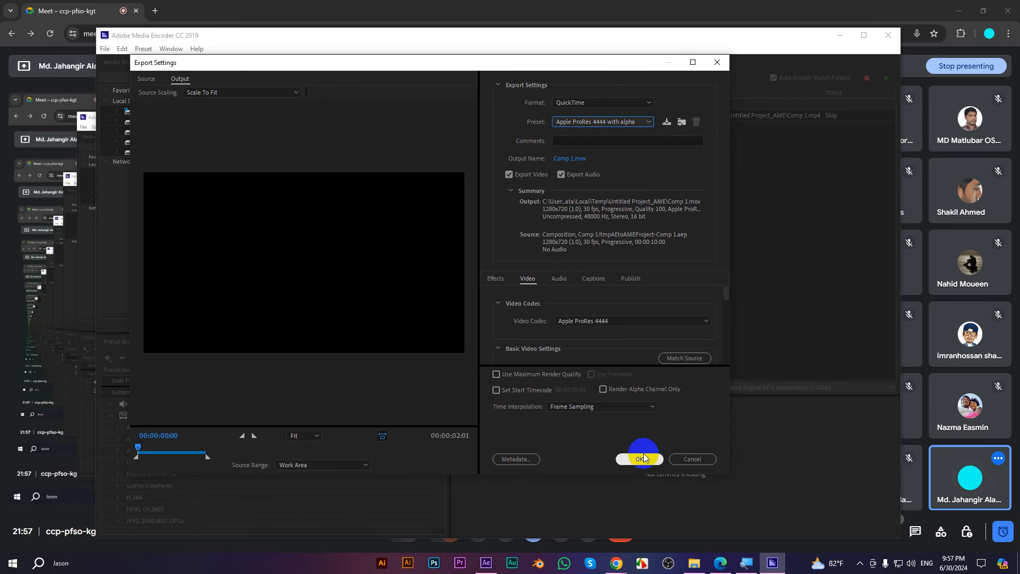
# Browse the output location to the MGVE Batch-07 > Edit File > Render folder on the Recent Work (D:) drive
pyautogui.click(568, 160)
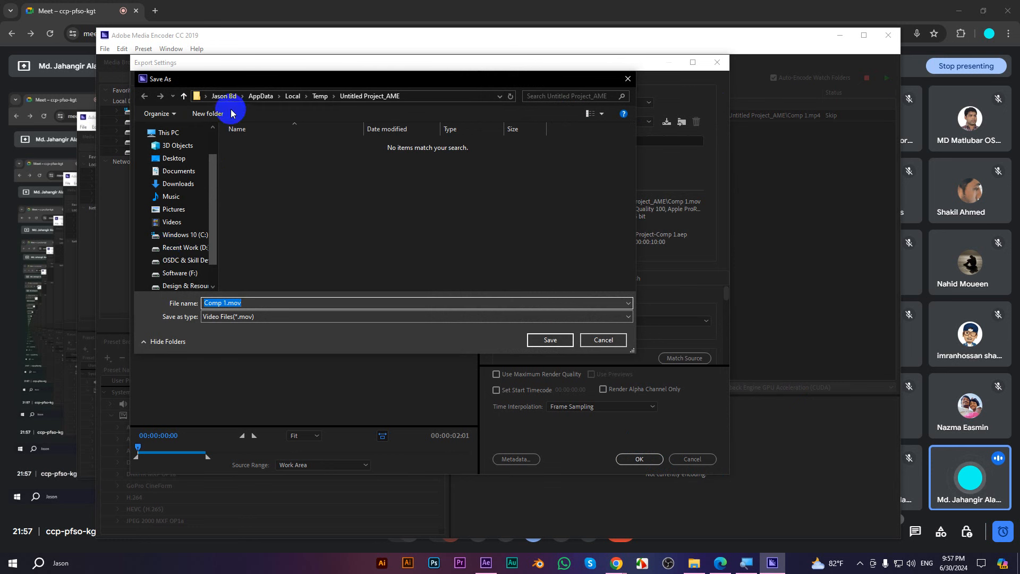
pyautogui.click(184, 97)
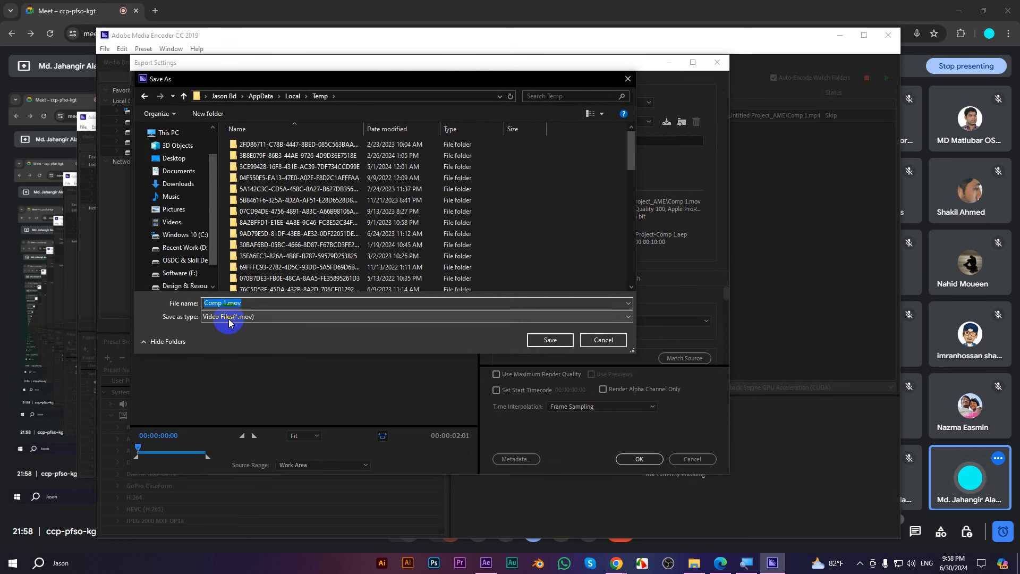
pyautogui.click(184, 96)
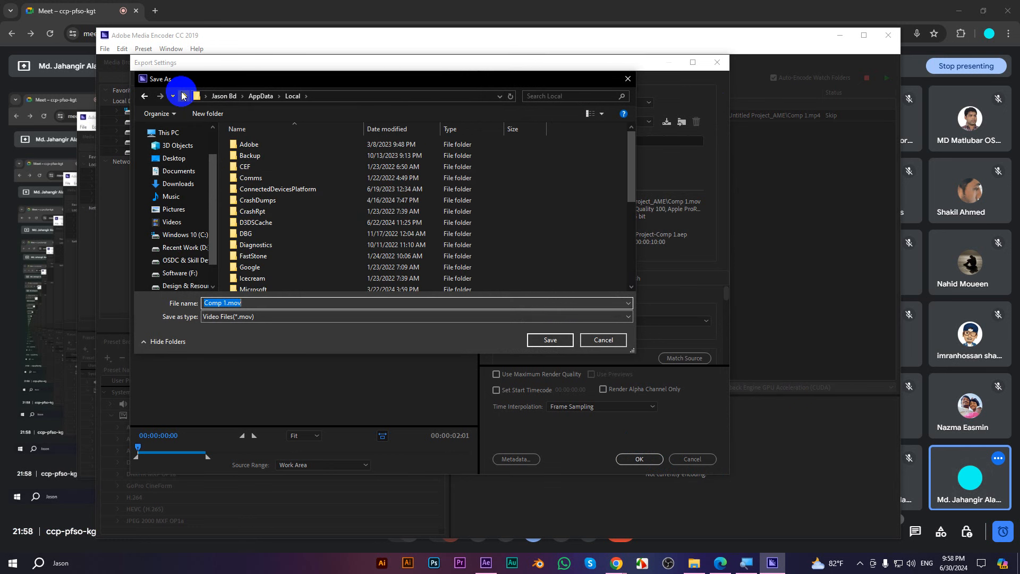
pyautogui.click(186, 248)
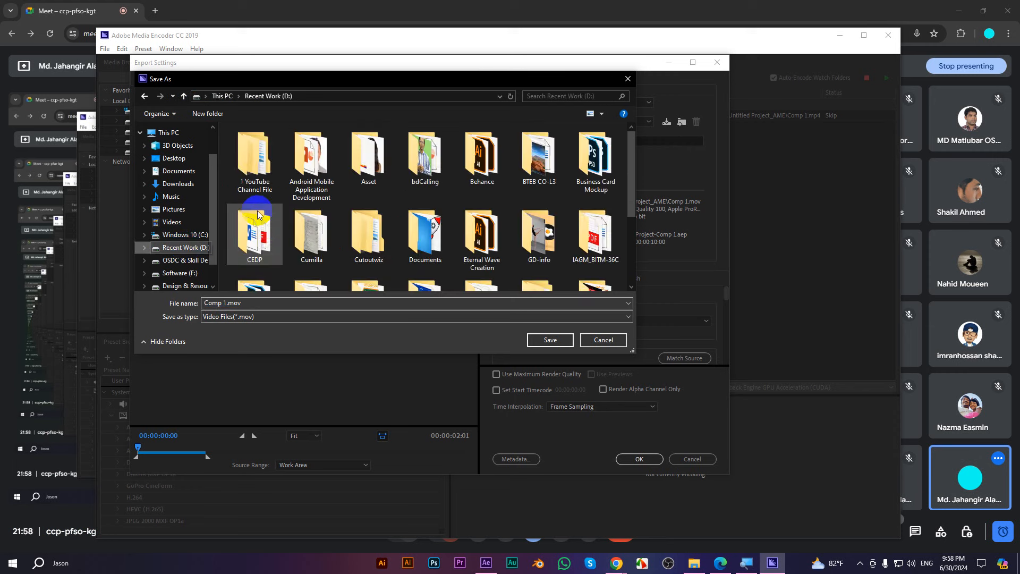
pyautogui.scroll(-2, 267, 227)
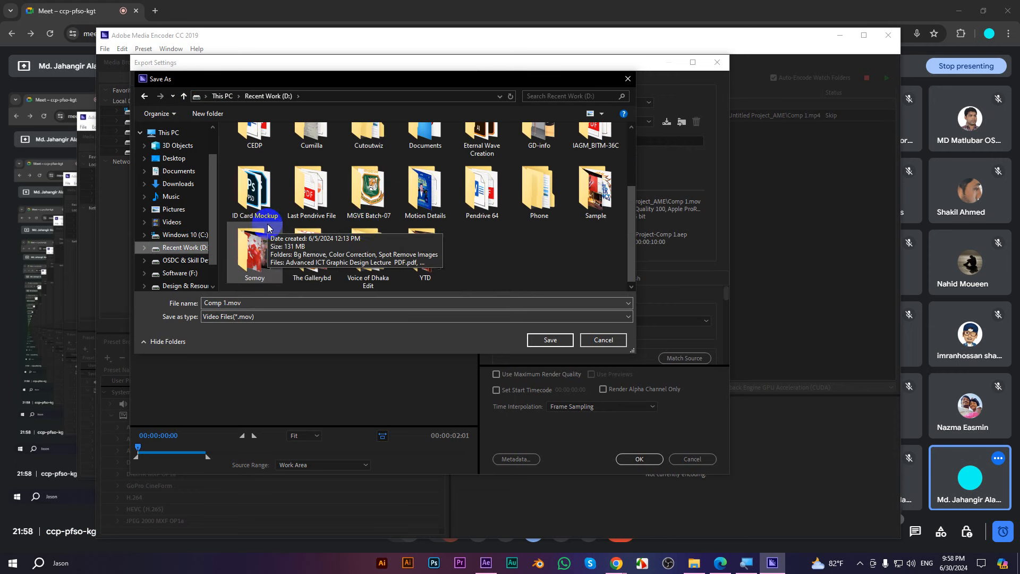
pyautogui.scroll(1, 420, 219)
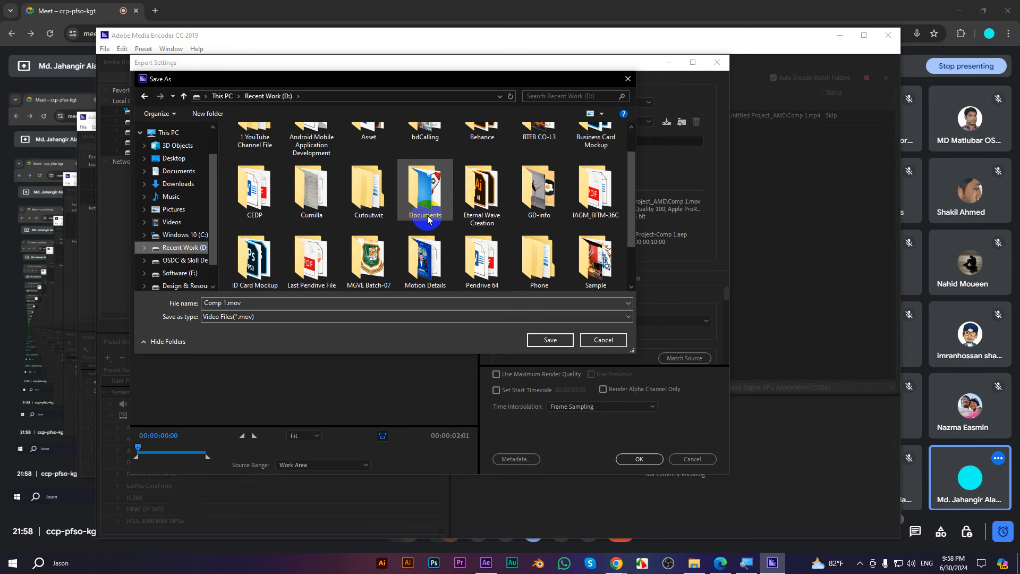
pyautogui.scroll(1, 420, 221)
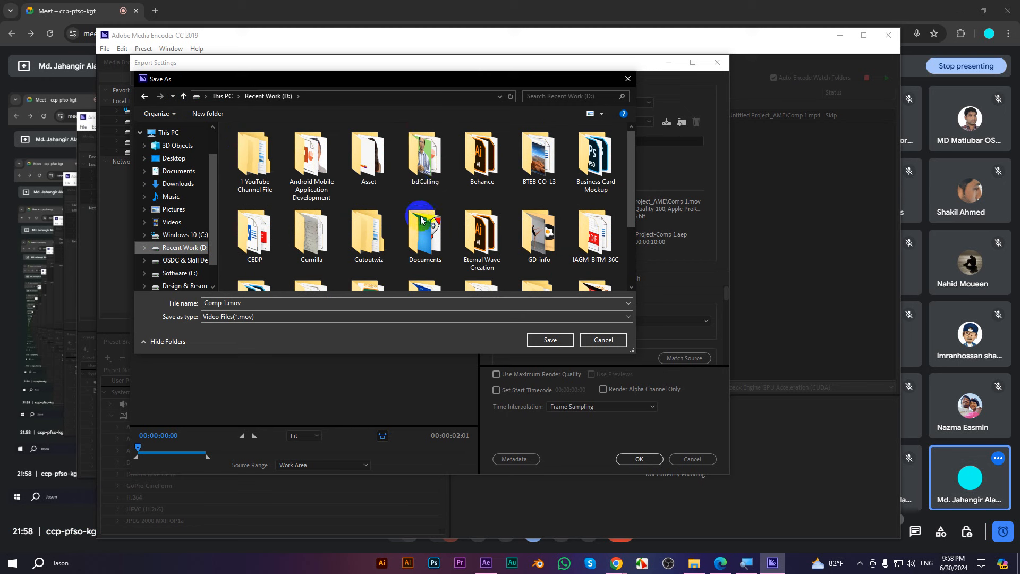
pyautogui.scroll(-1, 421, 219)
pyautogui.doubleClick(366, 184)
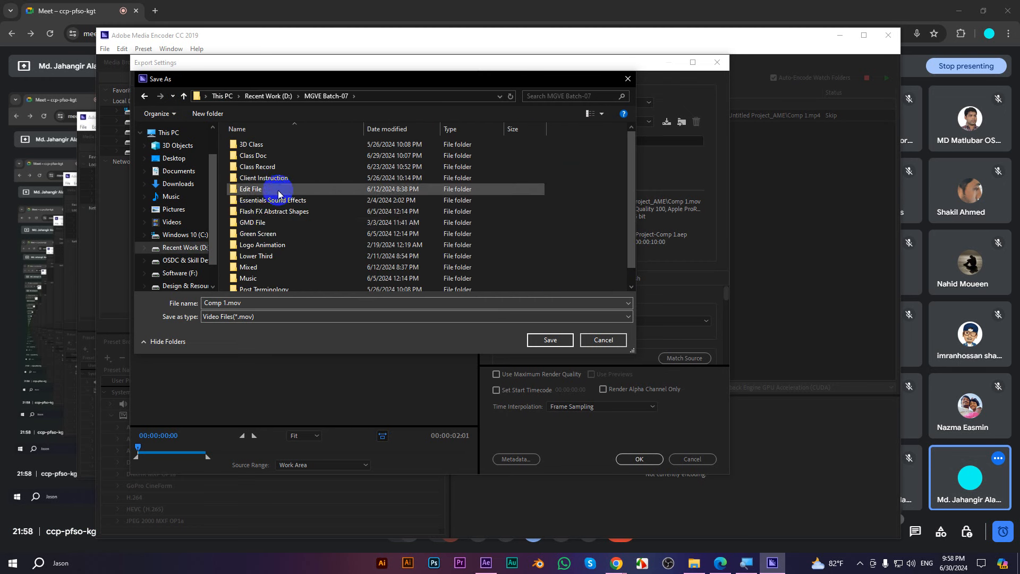
pyautogui.doubleClick(259, 189)
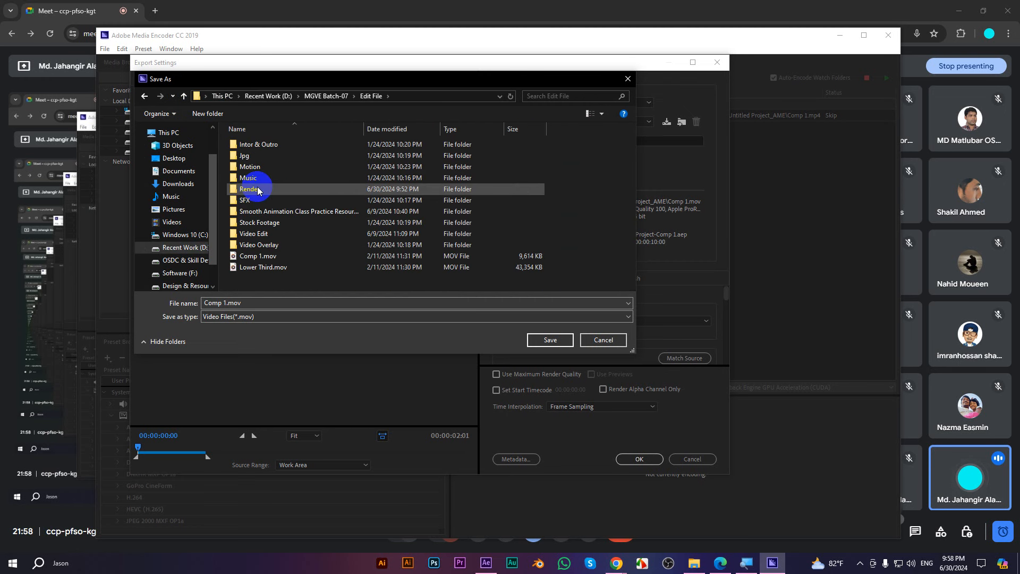
pyautogui.doubleClick(258, 190)
# Name the output file Comp 2.mov, accept the export settings and start encoding the queue
pyautogui.click(222, 300)
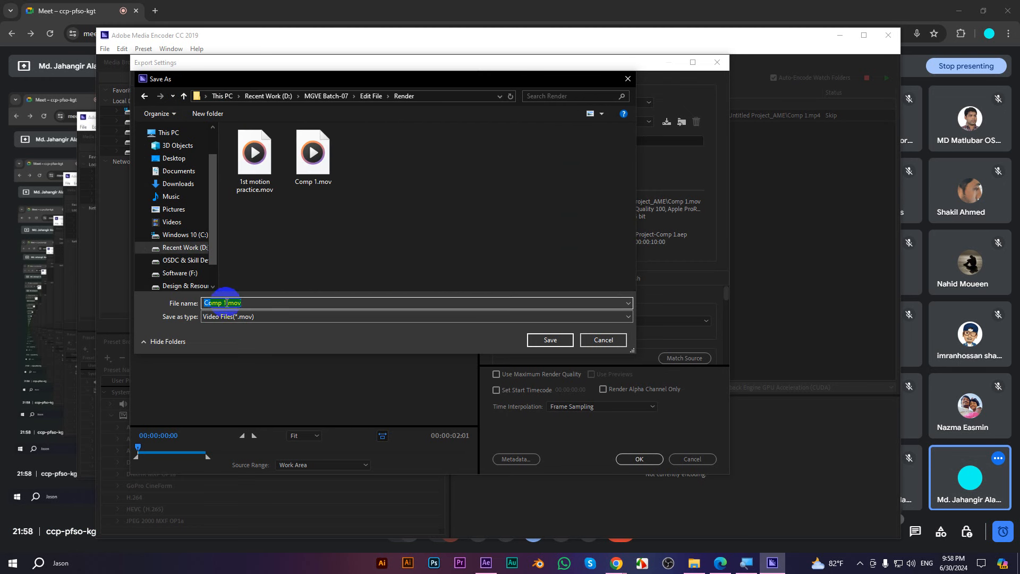
pyautogui.click(226, 303)
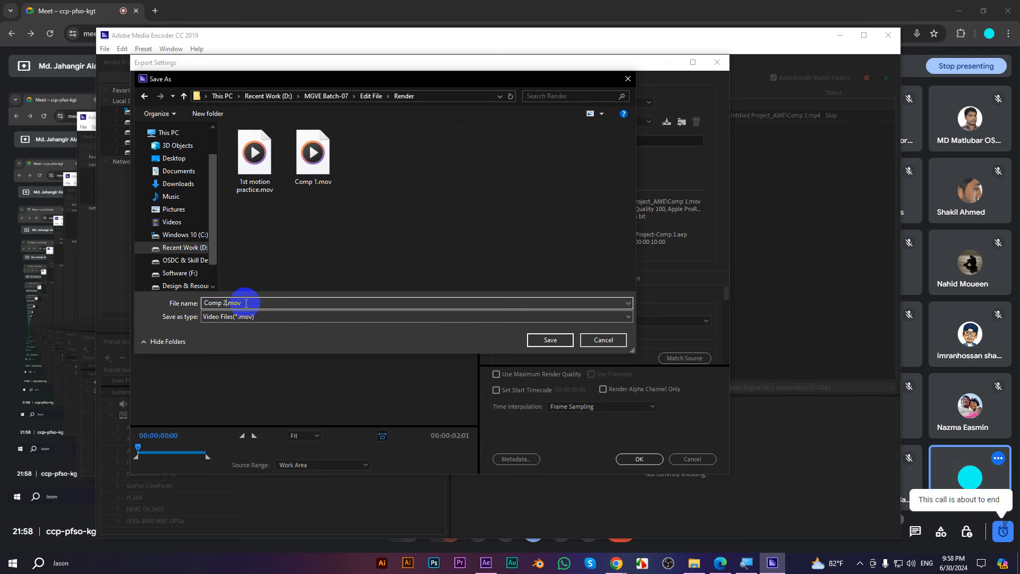
pyautogui.click(542, 337)
pyautogui.click(641, 458)
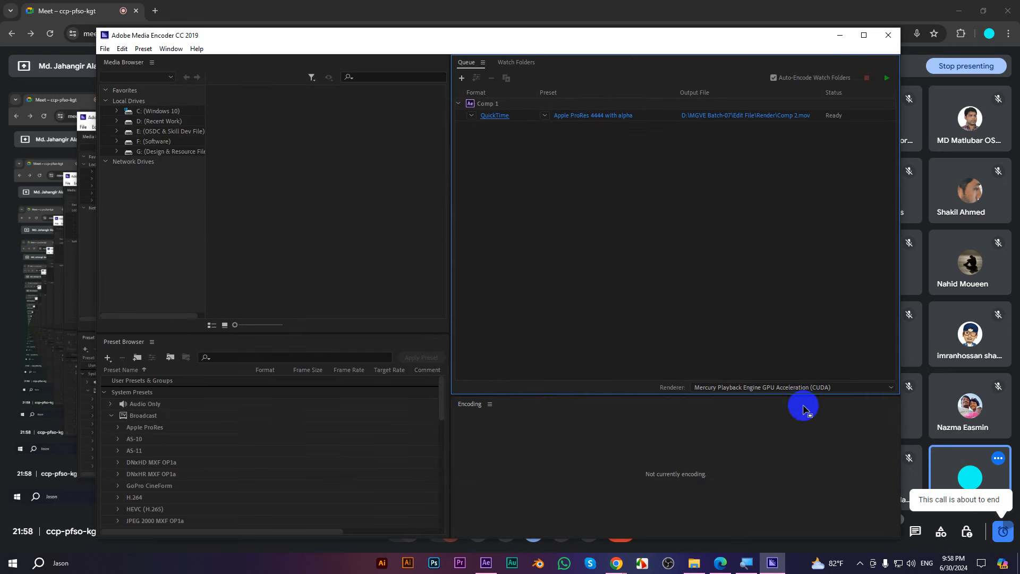
pyautogui.click(887, 77)
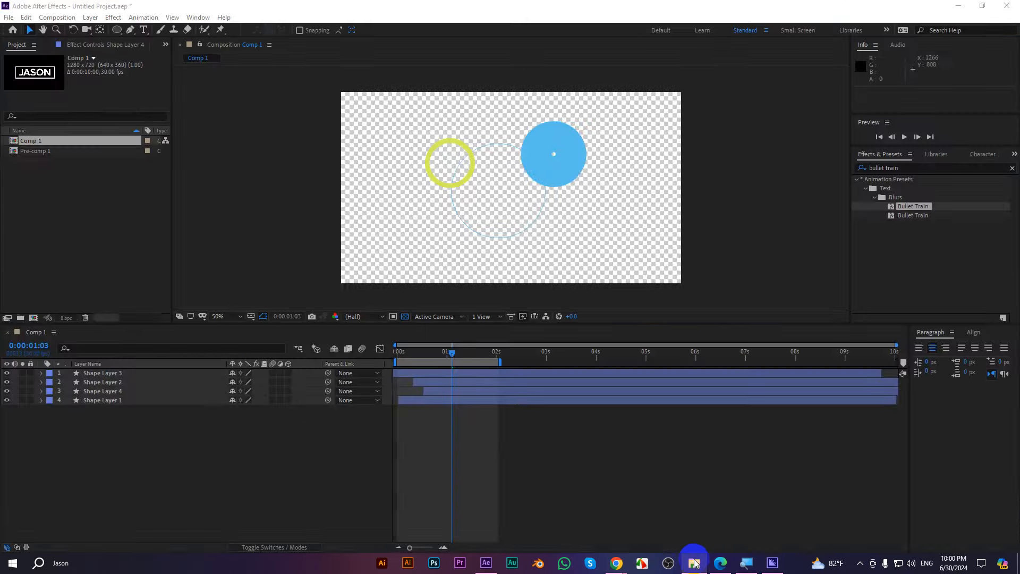
# Switch to File Explorer and compare the file sizes of Comp 2.mov and Comp 1.mov in the Render folder
pyautogui.click(695, 562)
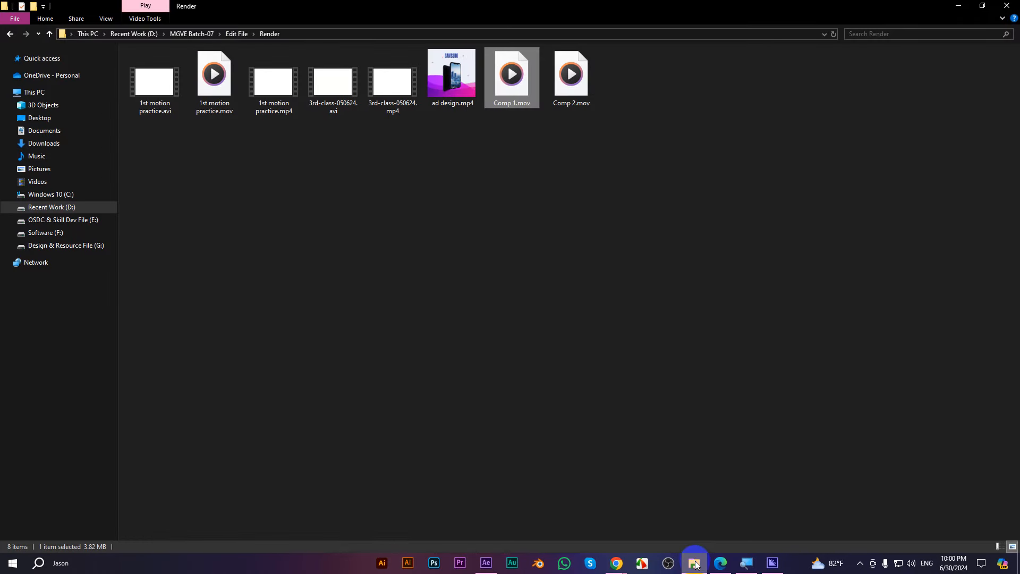
pyautogui.click(573, 87)
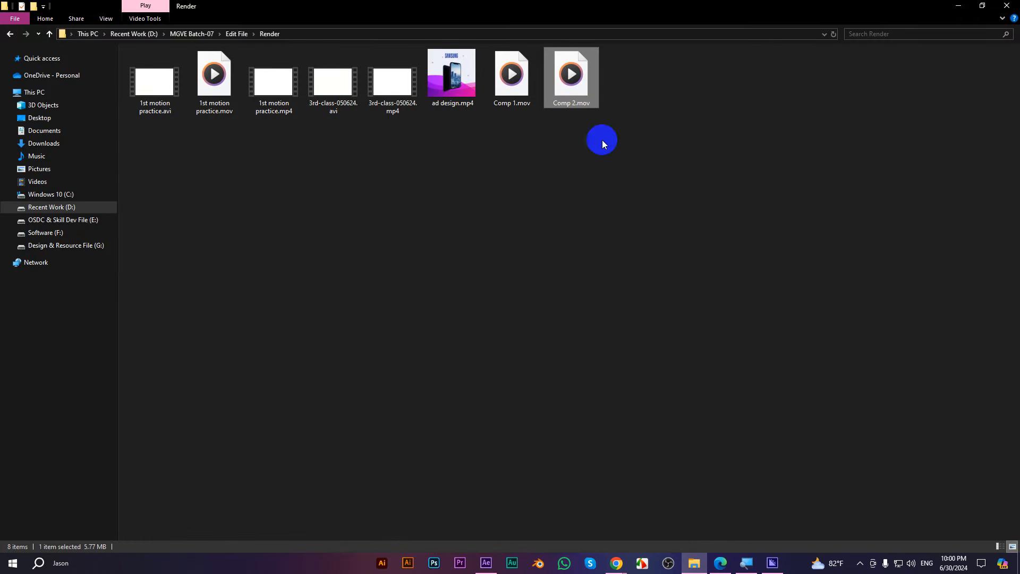
pyautogui.rightClick(573, 87)
pyautogui.click(607, 345)
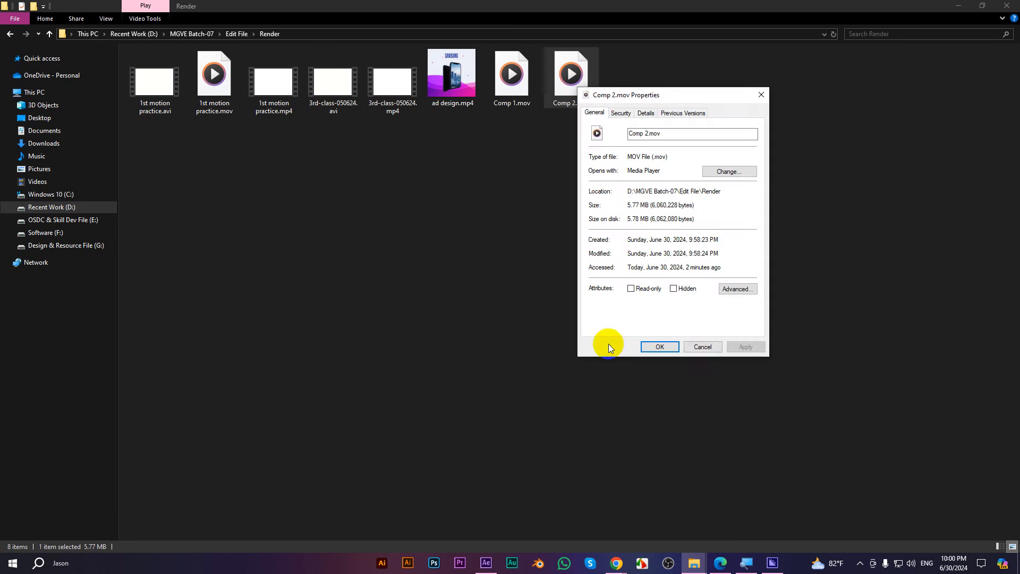
pyautogui.click(706, 346)
pyautogui.click(516, 77)
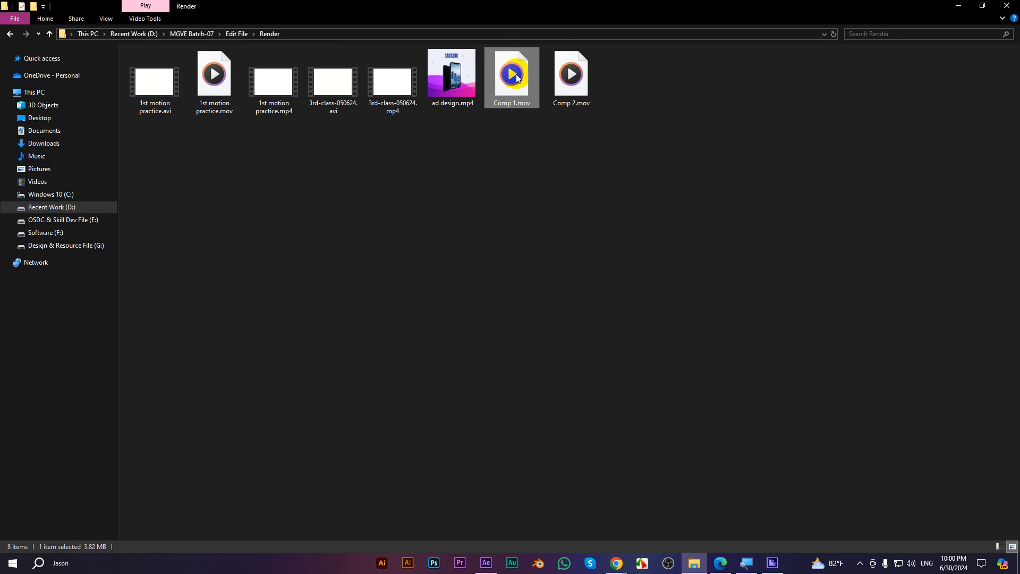
pyautogui.rightClick(516, 77)
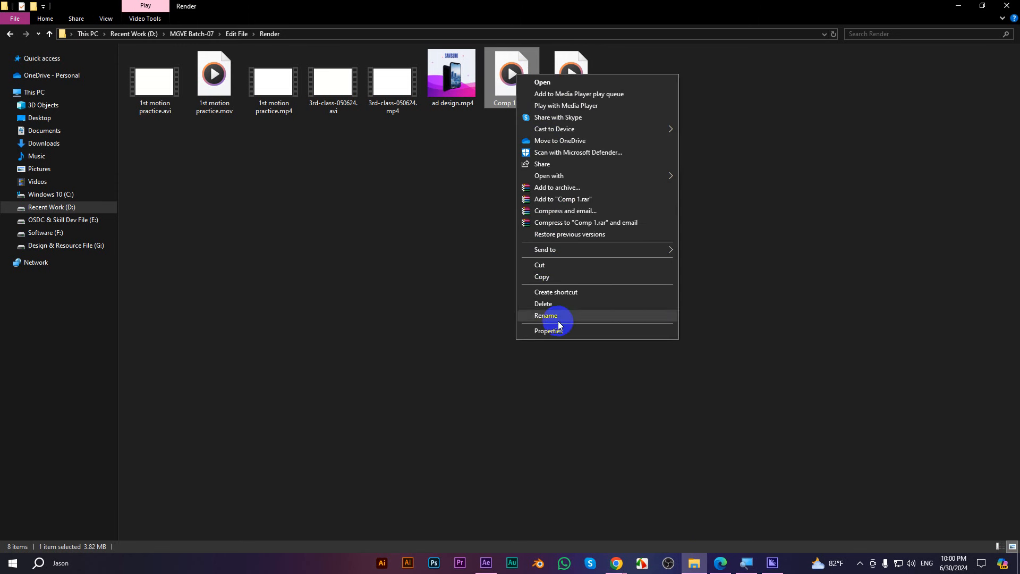
# Return to After Effects and create a composition-sized solid layer in bright green
pyautogui.click(486, 562)
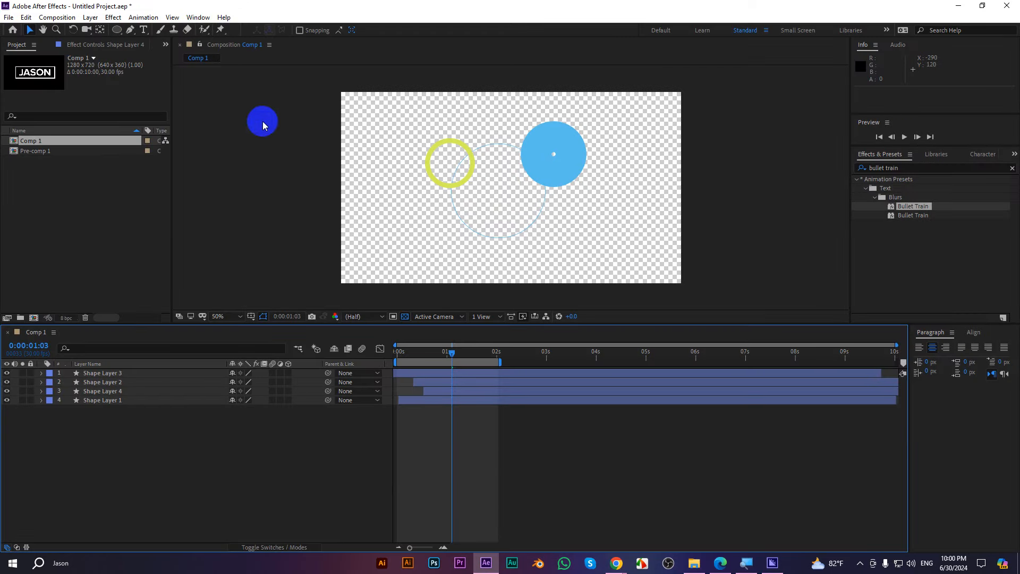
pyautogui.click(58, 18)
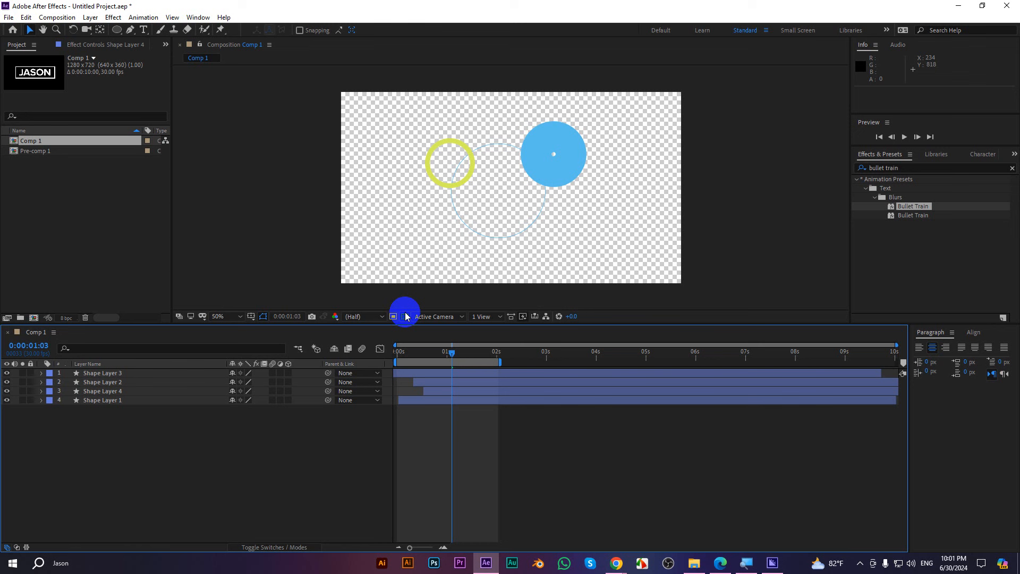
pyautogui.moveTo(457, 352)
pyautogui.mouseDown()
pyautogui.moveTo(388, 362)
pyautogui.moveTo(453, 363)
pyautogui.mouseUp()
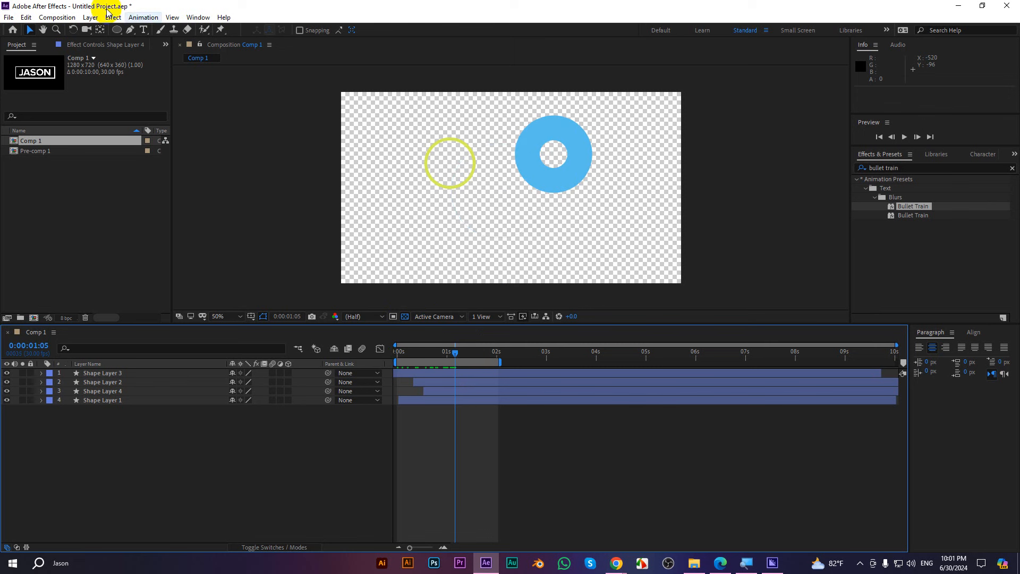
pyautogui.click(91, 17)
pyautogui.moveTo(104, 31)
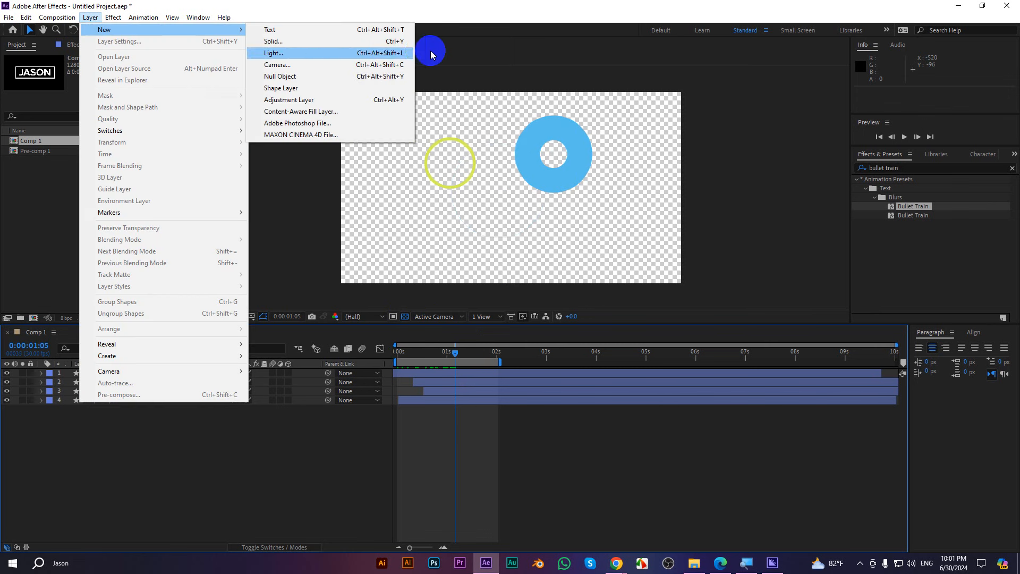
pyautogui.click(284, 41)
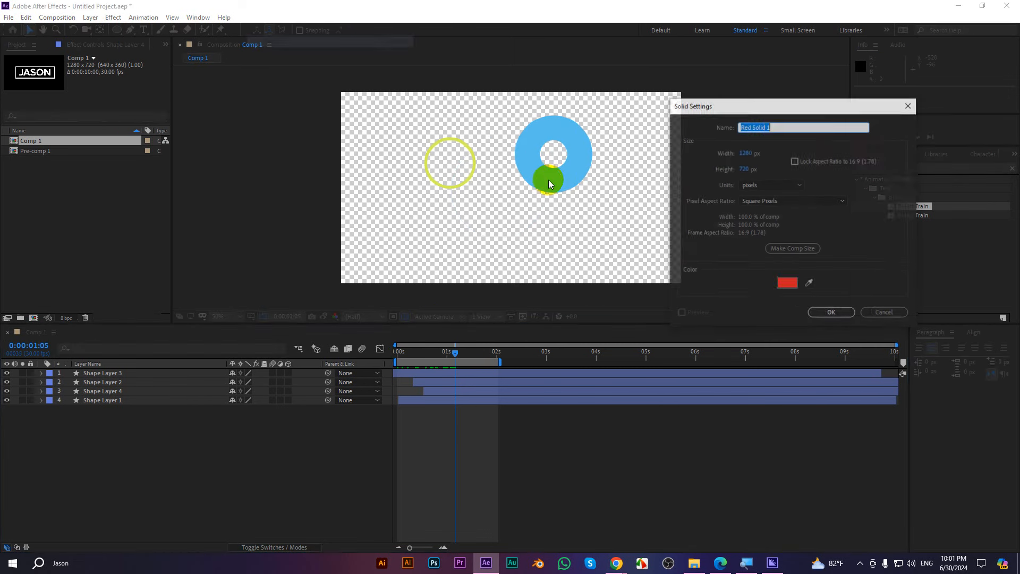
pyautogui.click(785, 282)
pyautogui.moveTo(771, 252); pyautogui.dragTo(769, 247)
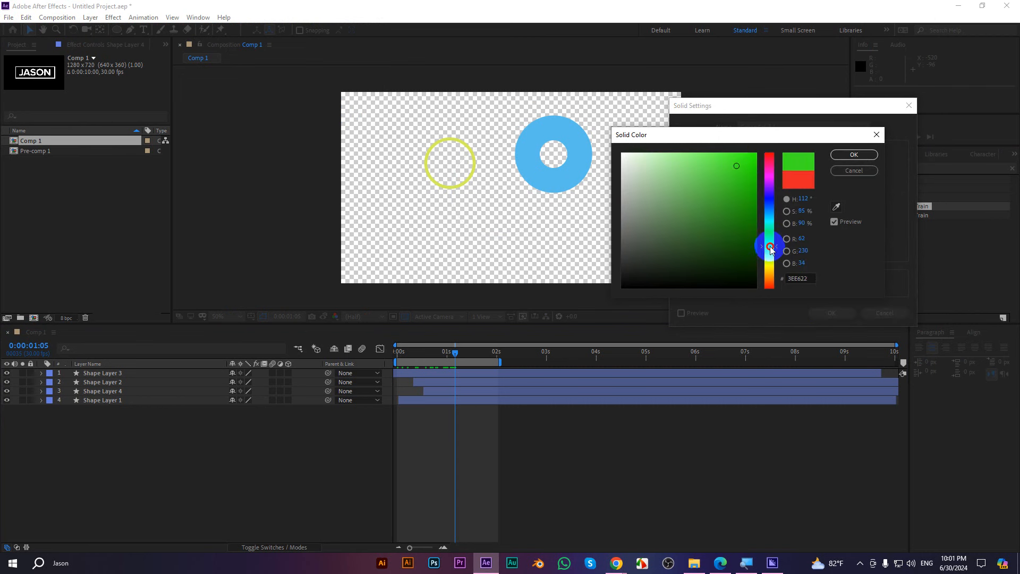
pyautogui.moveTo(749, 178); pyautogui.dragTo(755, 154)
pyautogui.click(862, 157)
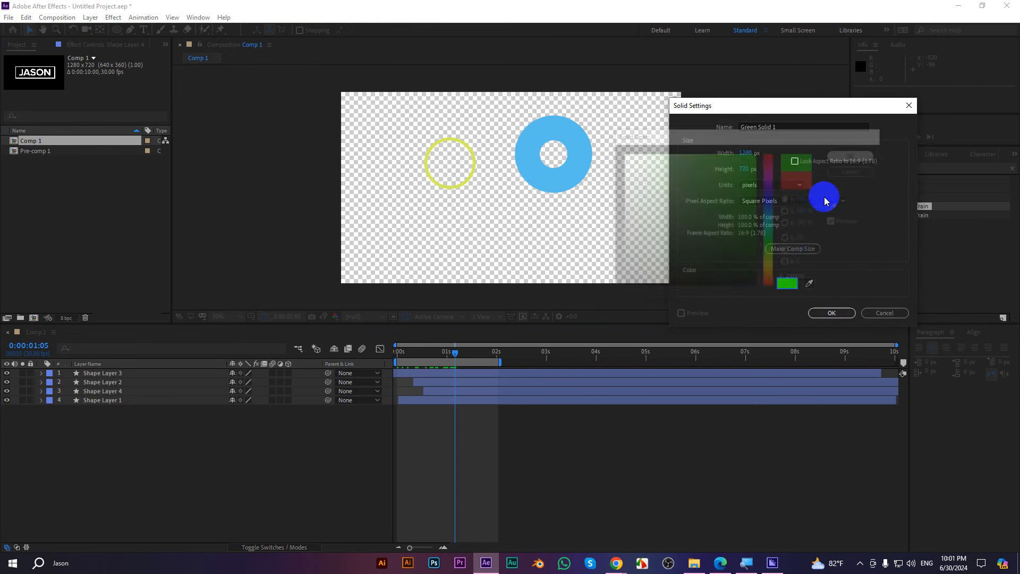
pyautogui.click(828, 313)
# Move the green solid beneath all the shape layers and preview the animation from the start
pyautogui.click(348, 349)
pyautogui.moveTo(80, 374); pyautogui.dragTo(125, 423)
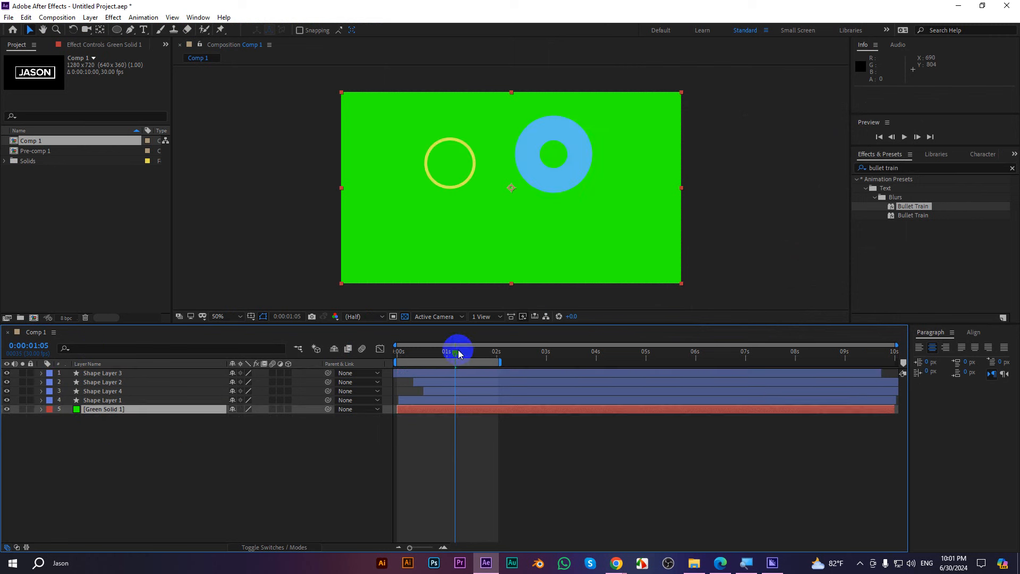
pyautogui.moveTo(457, 346); pyautogui.dragTo(365, 346)
pyautogui.press('space')
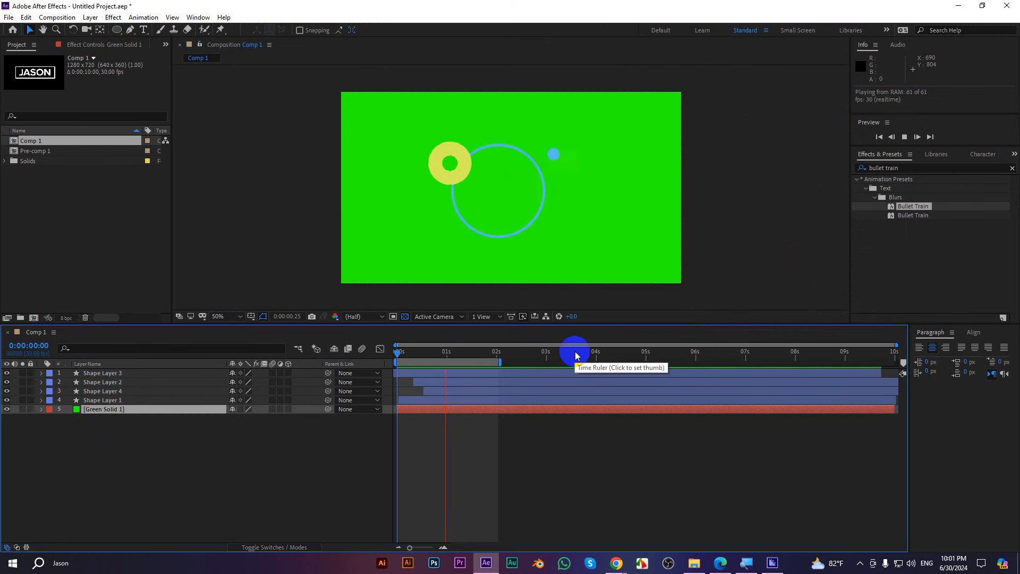
pyautogui.press('space')
# Stop the preview at about 0:00:00:26 and delete all shape layers and the green solid from Comp 1
pyautogui.moveTo(455, 351)
pyautogui.mouseDown()
pyautogui.moveTo(430, 350)
pyautogui.moveTo(454, 352)
pyautogui.moveTo(441, 358)
pyautogui.mouseUp()
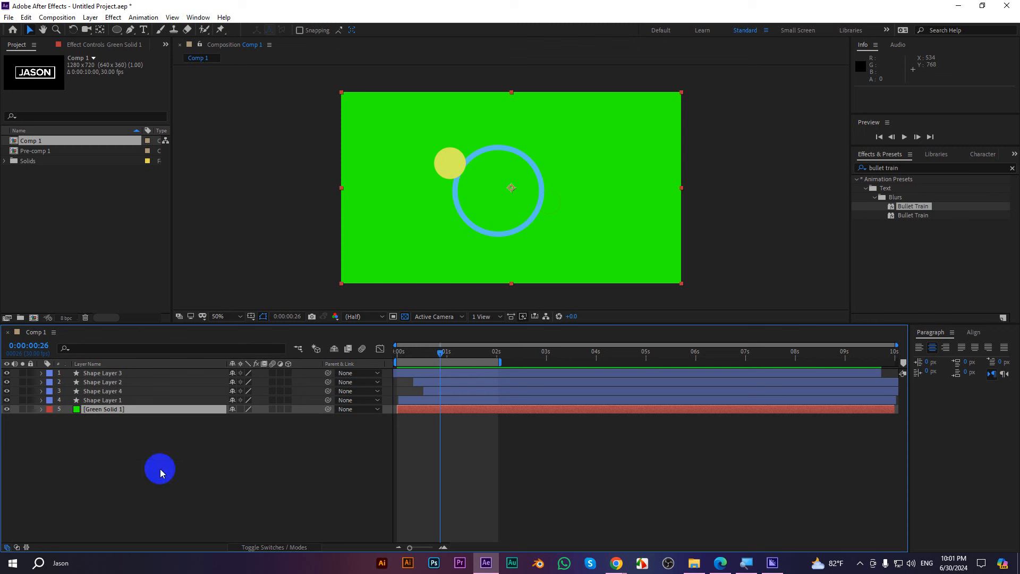
pyautogui.click(161, 414)
pyautogui.moveTo(227, 478); pyautogui.dragTo(89, 366)
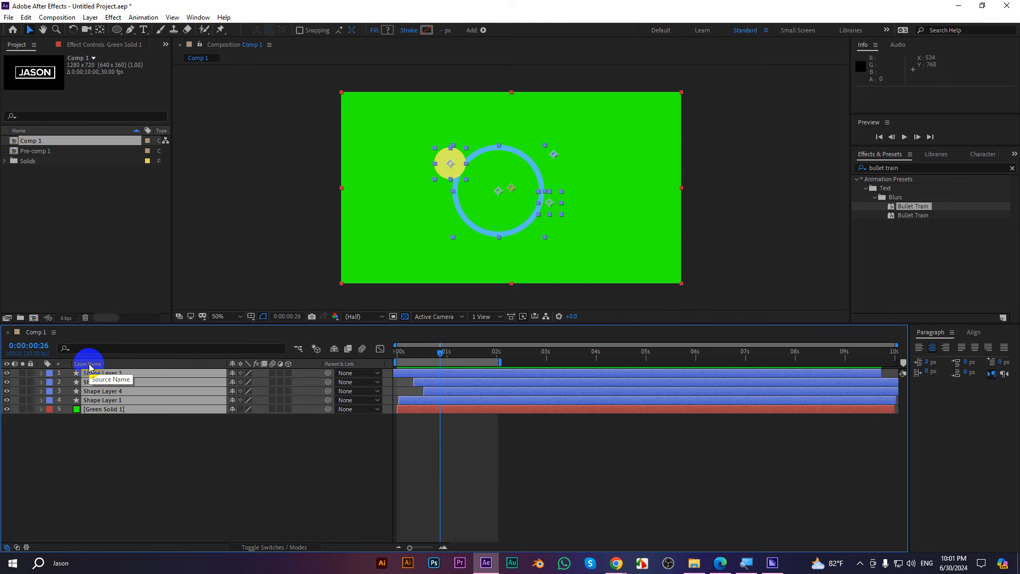
pyautogui.press('Delete')
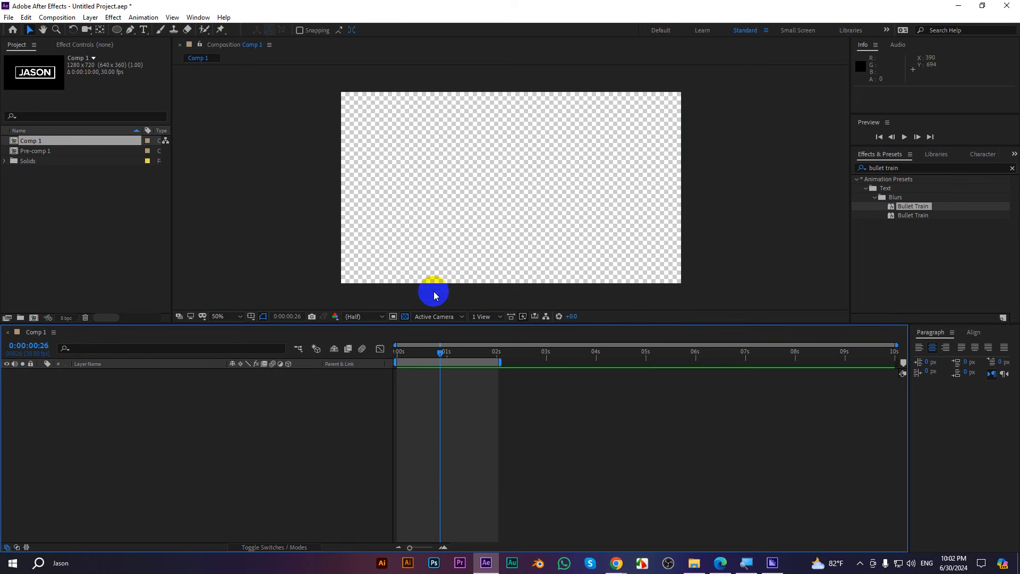
# Turn off the transparency grid and enlarge the composition viewer by making the timeline area shorter
pyautogui.click(406, 316)
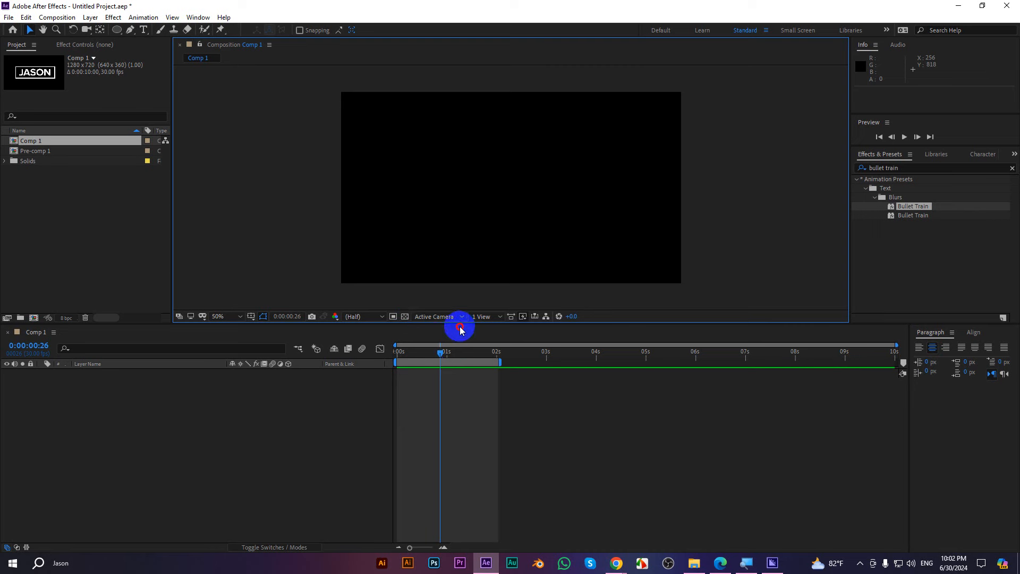
pyautogui.moveTo(460, 328); pyautogui.dragTo(463, 365)
pyautogui.scroll(2, 521, 200)
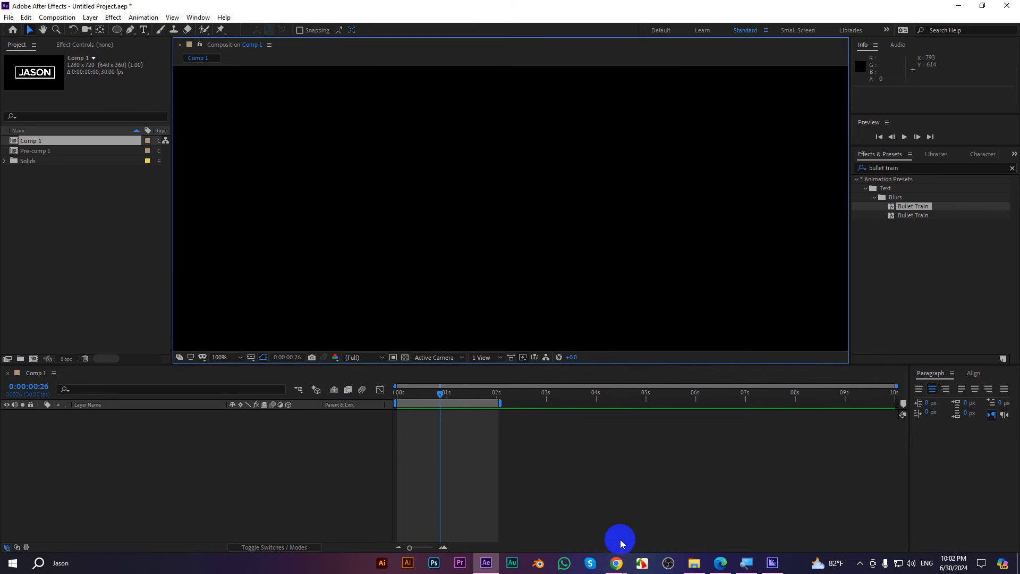
# Switch to Chrome and search Google Images for "png paper fly icon" in a new tab
pyautogui.moveTo(616, 562)
pyautogui.click(585, 528)
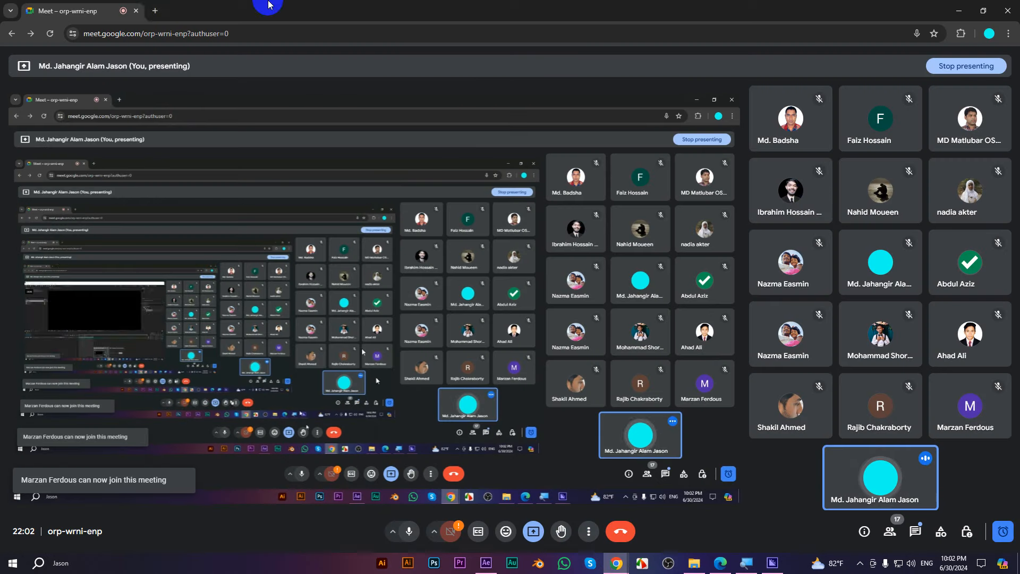
pyautogui.click(155, 11)
pyautogui.click(179, 35)
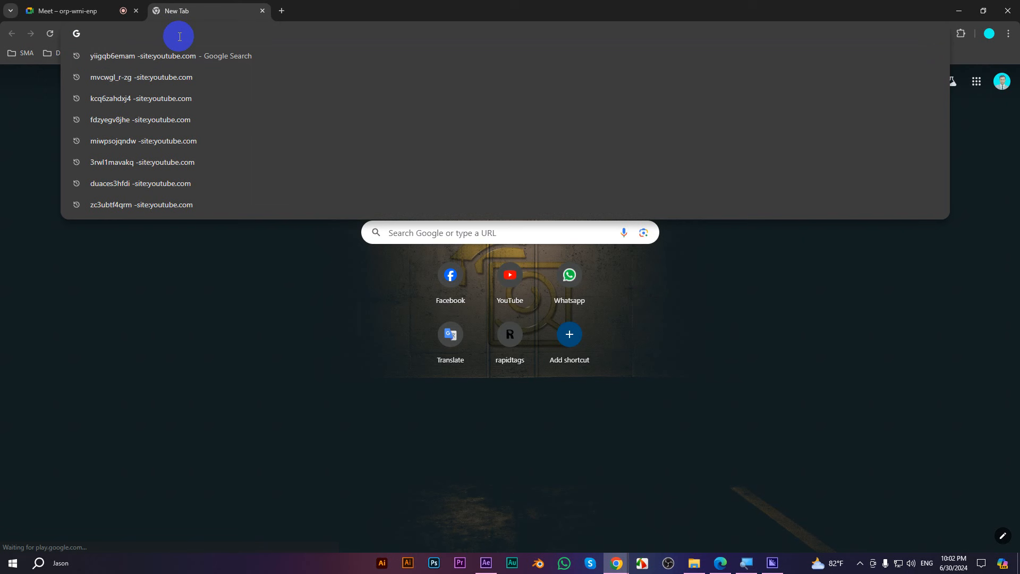
pyautogui.write('png ')
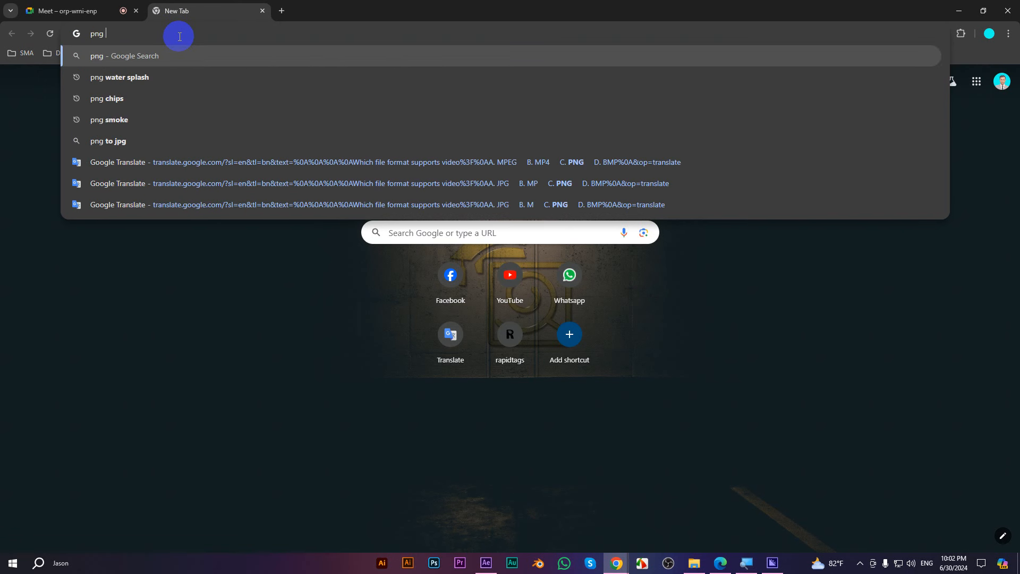
pyautogui.write('paper')
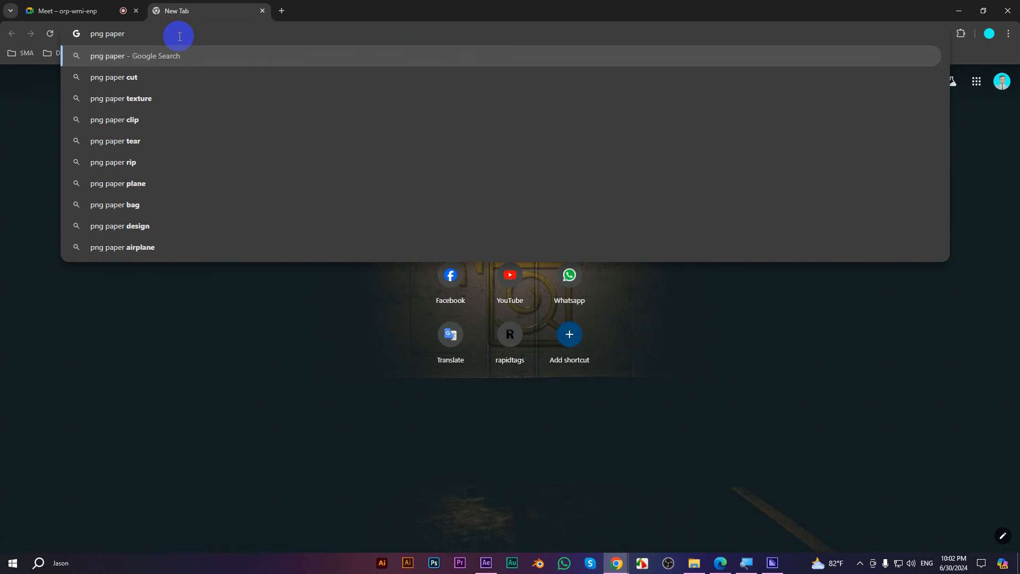
pyautogui.write(' fly icon')
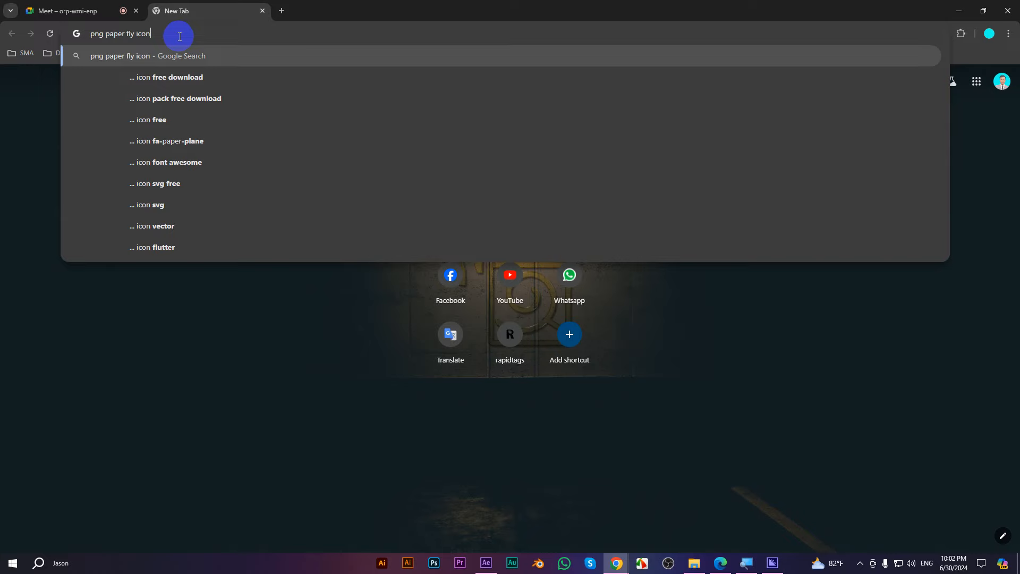
pyautogui.press('Return')
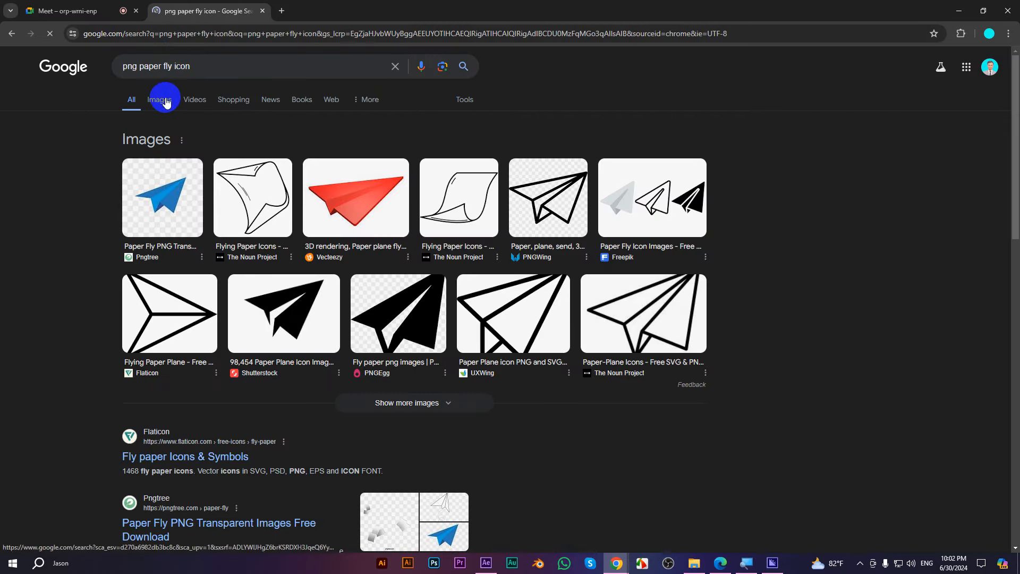
pyautogui.click(165, 101)
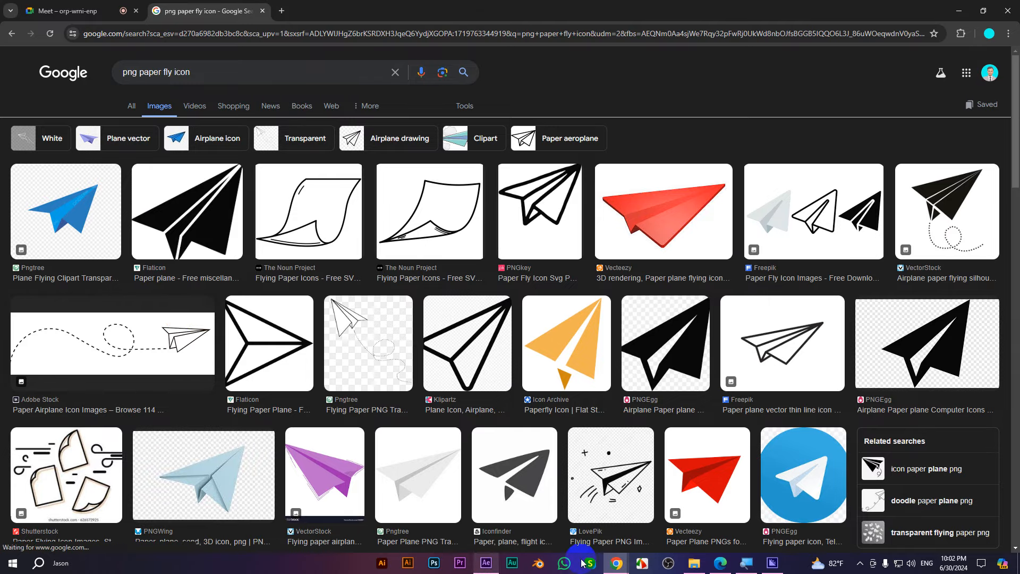
# Switch to File Explorer and look through the Png File folder on the Design & Resource File (G:) drive
pyautogui.click(691, 567)
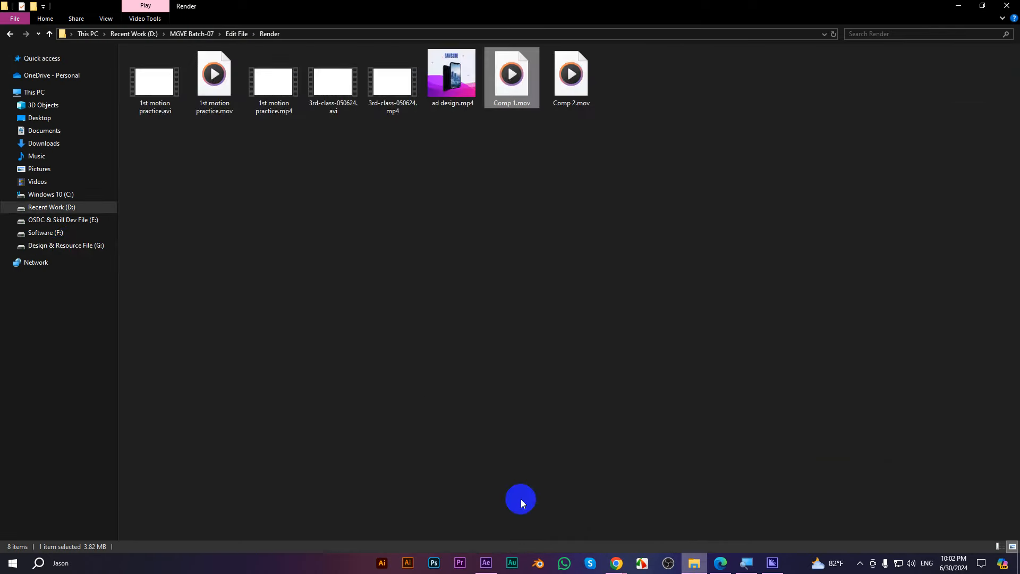
pyautogui.click(68, 246)
pyautogui.doubleClick(151, 188)
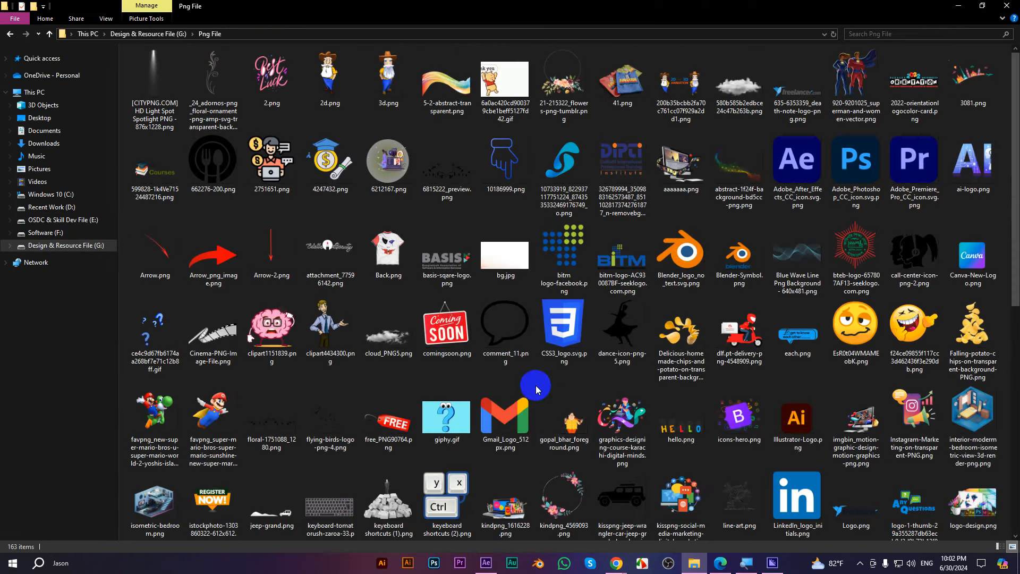
pyautogui.scroll(-2, 553, 411)
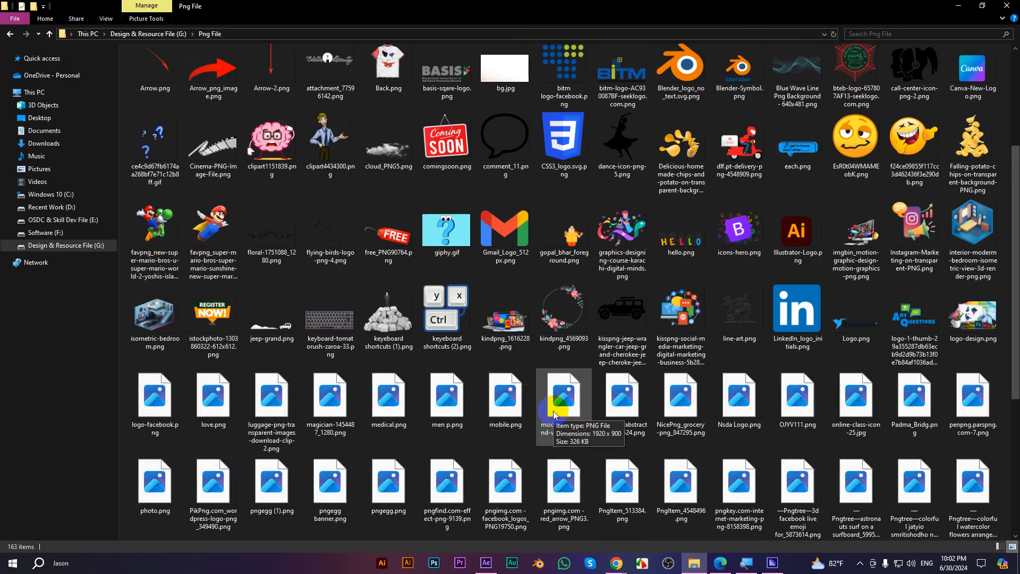
pyautogui.scroll(-3, 553, 410)
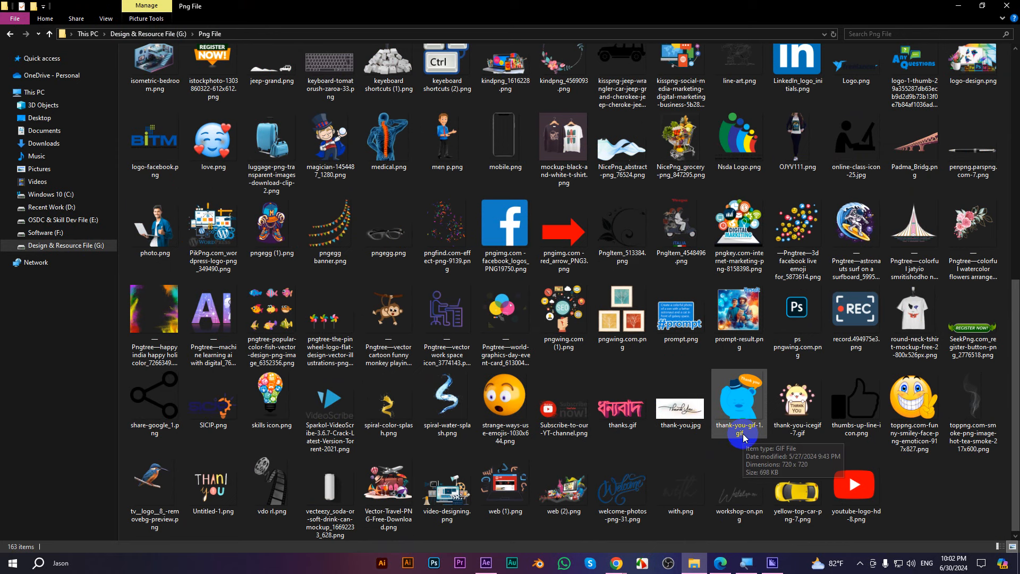
pyautogui.click(794, 483)
pyautogui.scroll(6, 849, 365)
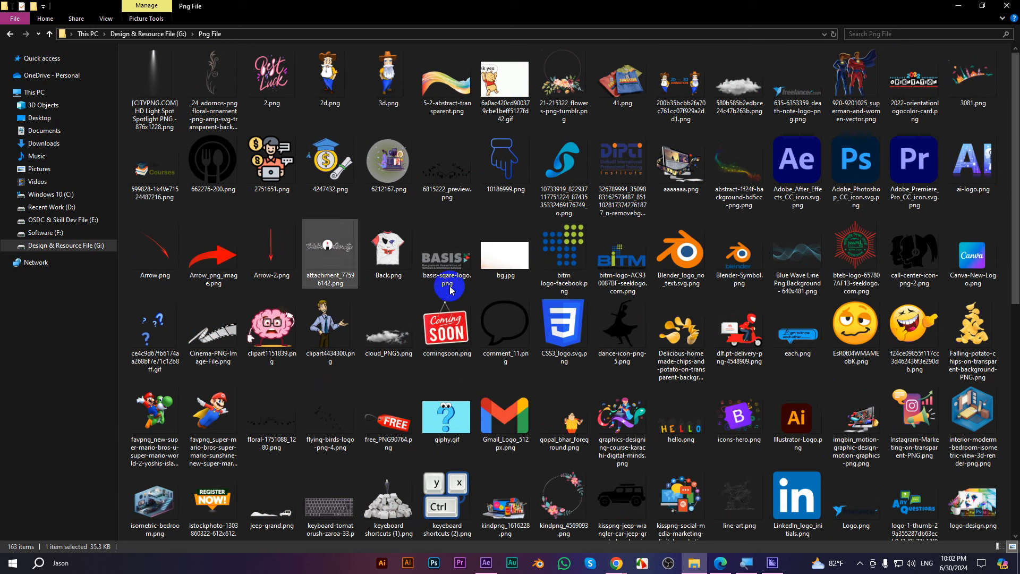
# Go back to the Edit File folder and import vector-zig-zag-road.jpg and yellow-top-car-png-7.png into the After Effects project
pyautogui.click(9, 35)
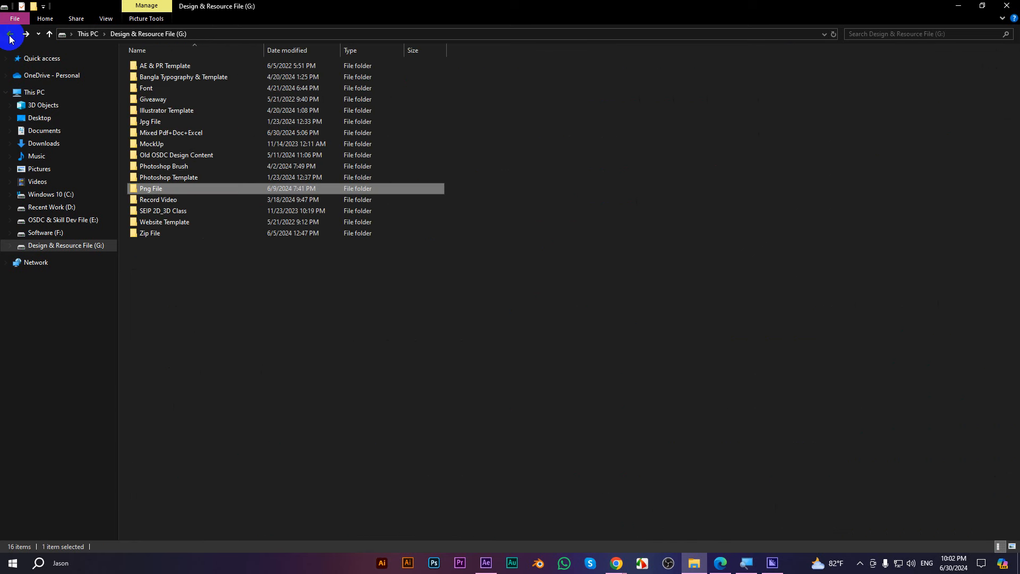
pyautogui.click(9, 37)
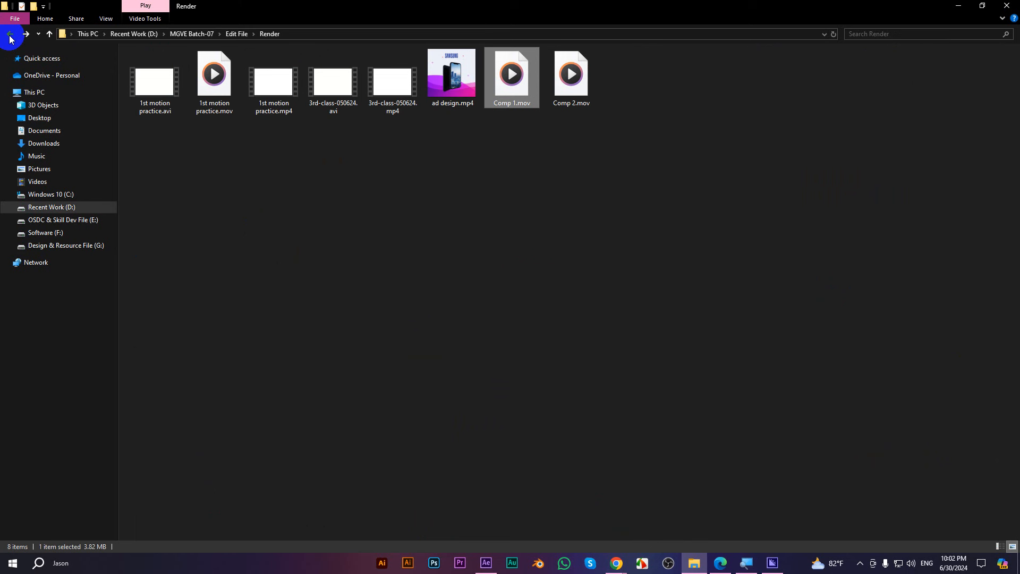
pyautogui.click(10, 37)
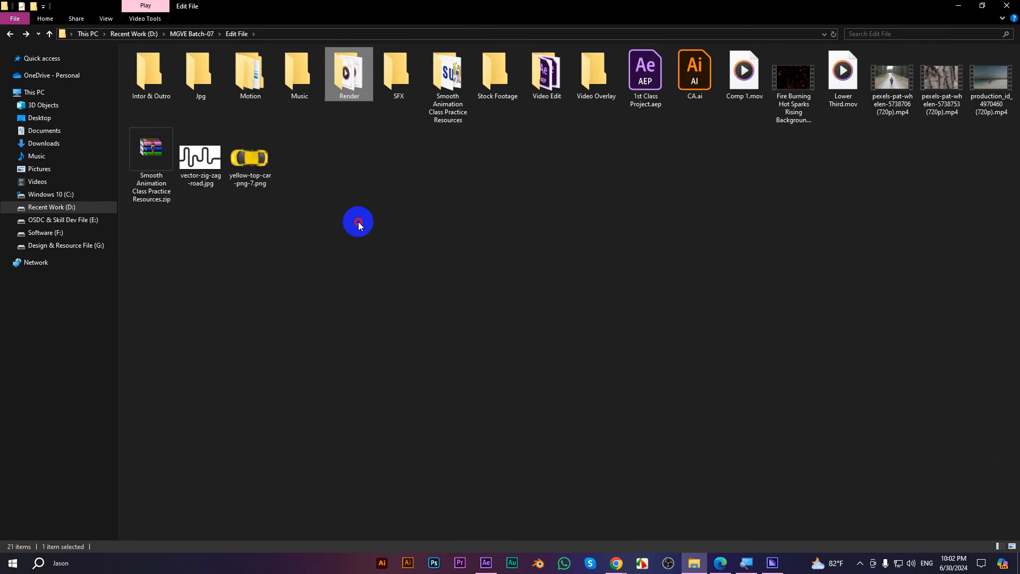
pyautogui.moveTo(417, 244); pyautogui.dragTo(78, 244)
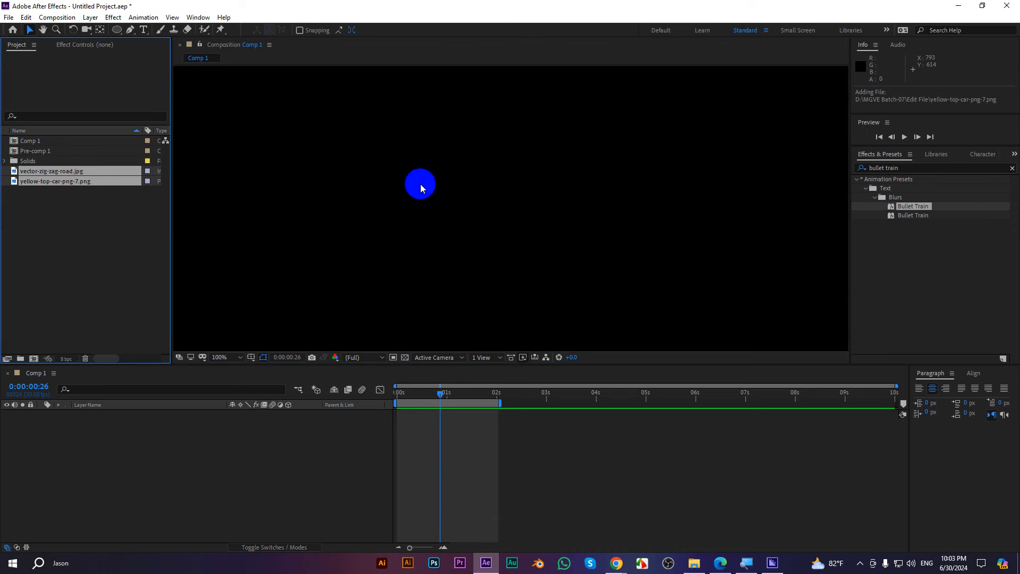
pyautogui.press(',')
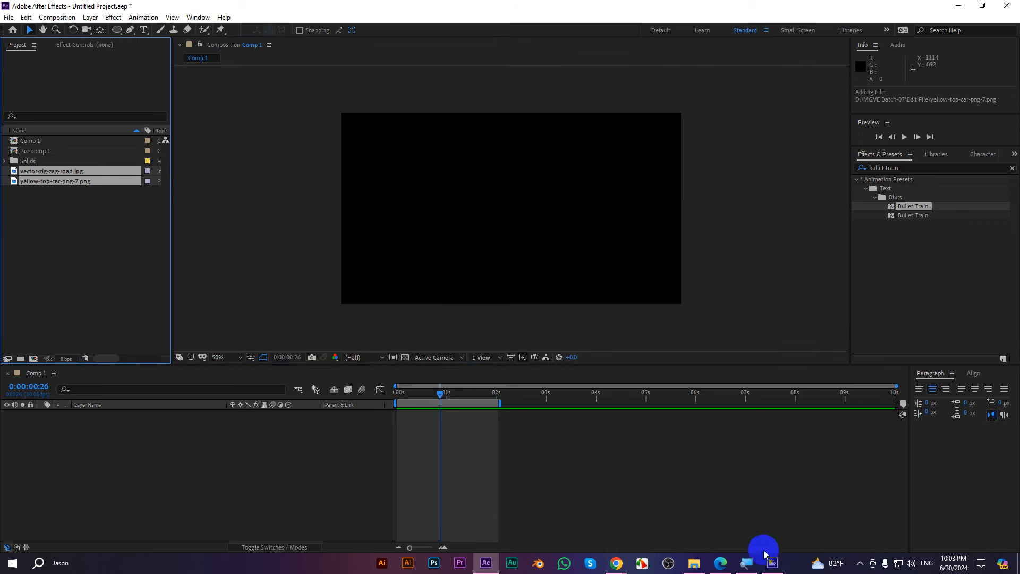
# Reopen the Png File folder on the G: drive and import the flying Super Mario PNG into the After Effects project
pyautogui.click(694, 562)
pyautogui.click(46, 245)
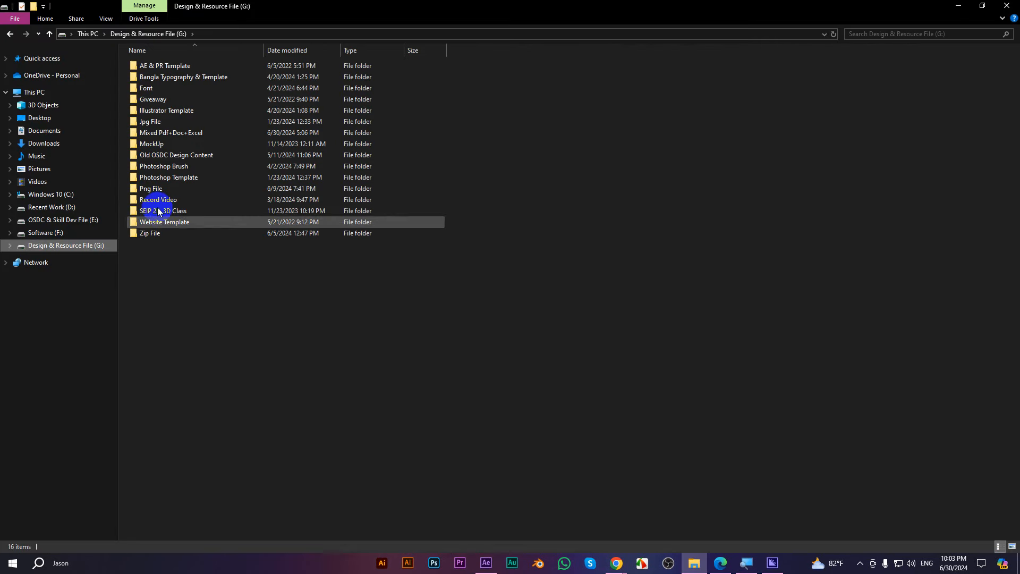
pyautogui.doubleClick(151, 190)
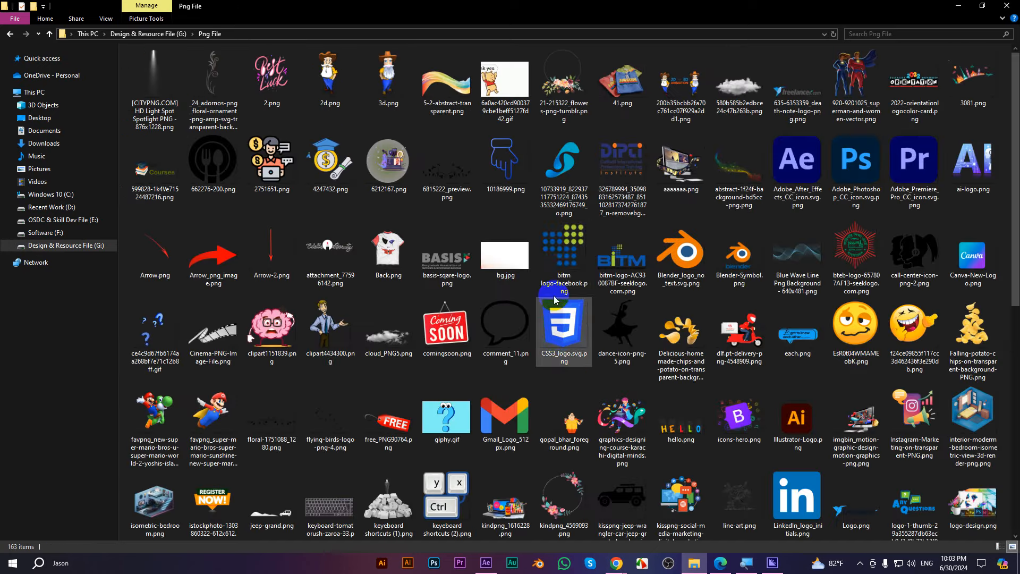
pyautogui.click(555, 263)
pyautogui.scroll(-8, 642, 291)
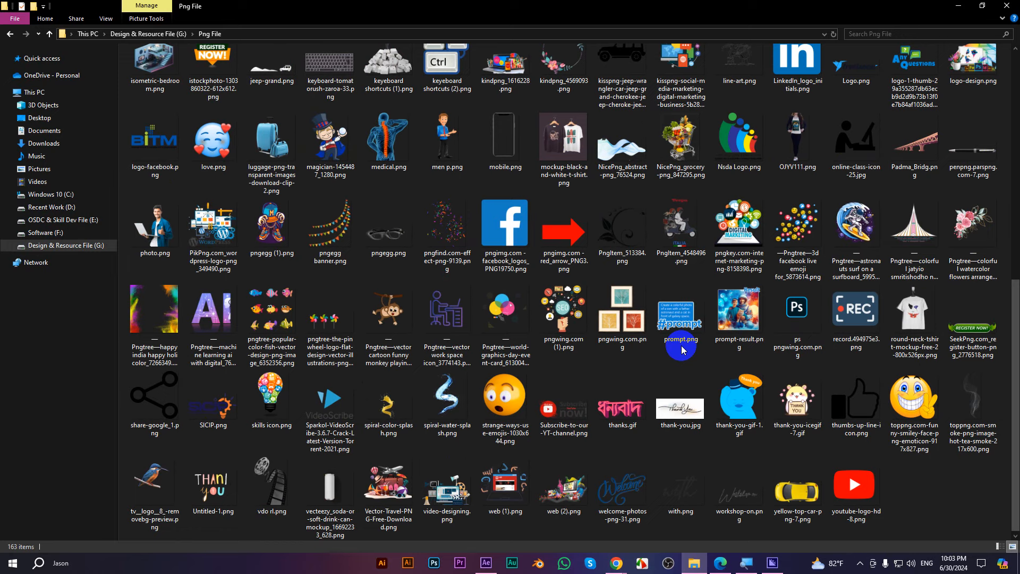
pyautogui.scroll(8, 331, 356)
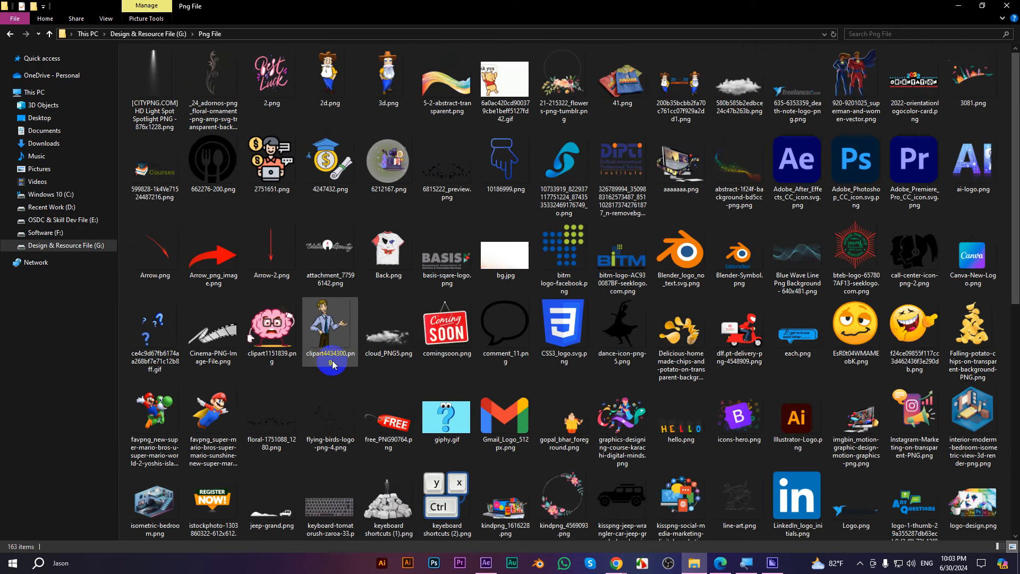
pyautogui.scroll(-5, 417, 357)
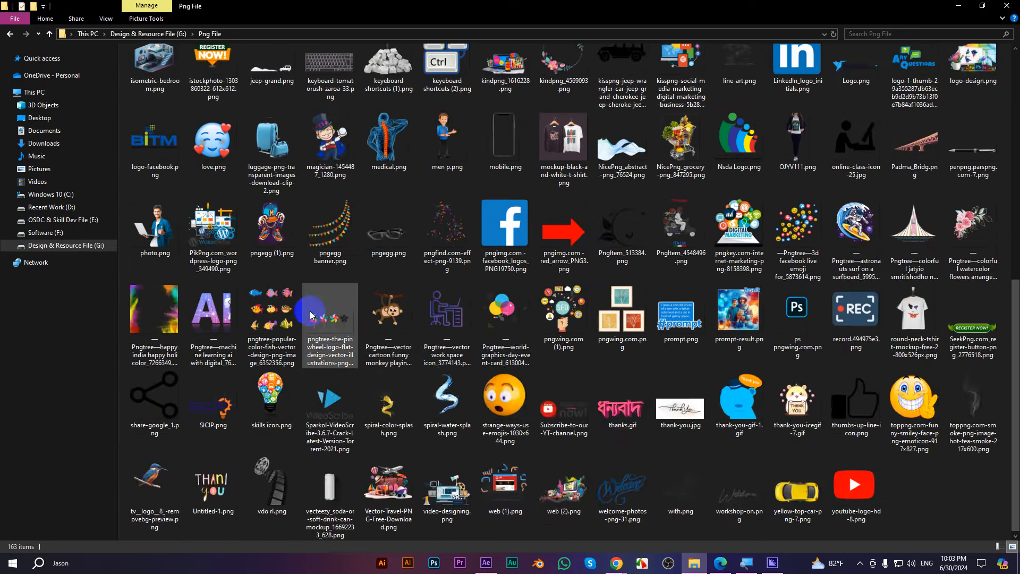
pyautogui.moveTo(213, 167); pyautogui.dragTo(94, 274)
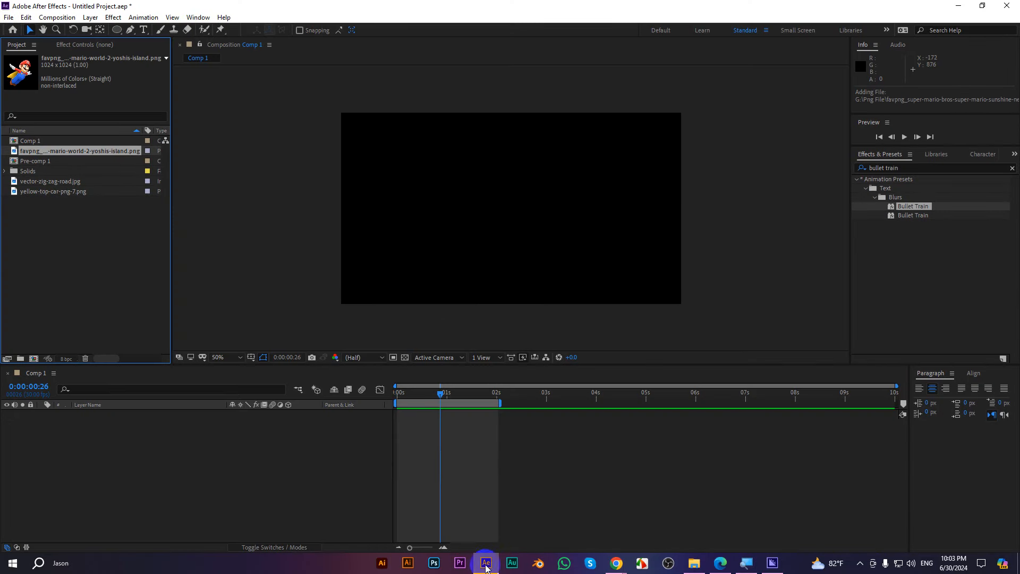
# Return to the Png File folder, look through its remaining images and minimize the folder window
pyautogui.click(486, 564)
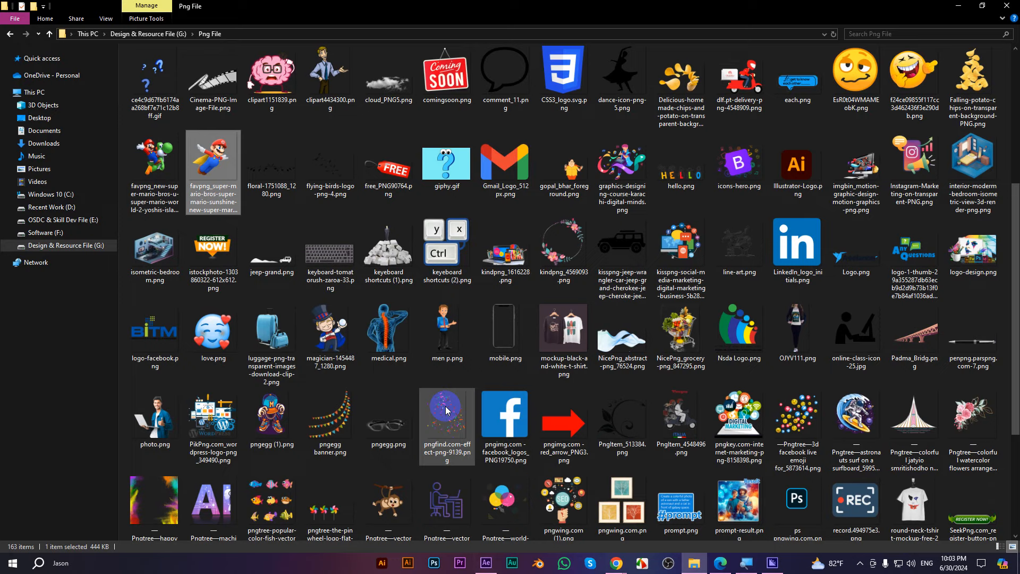
pyautogui.scroll(-3, 446, 410)
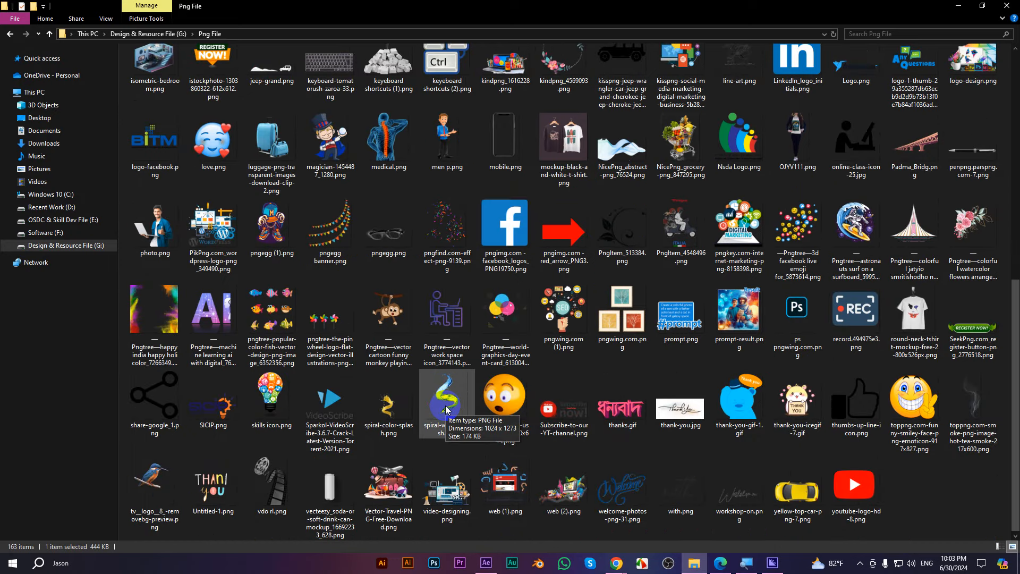
pyautogui.scroll(8, 446, 409)
pyautogui.moveTo(616, 563)
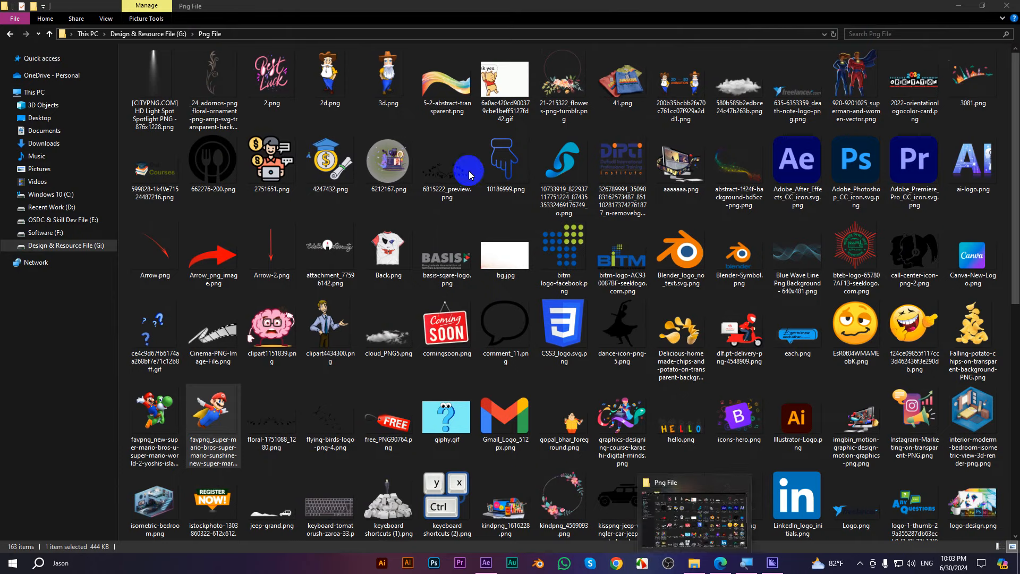
pyautogui.click(962, 5)
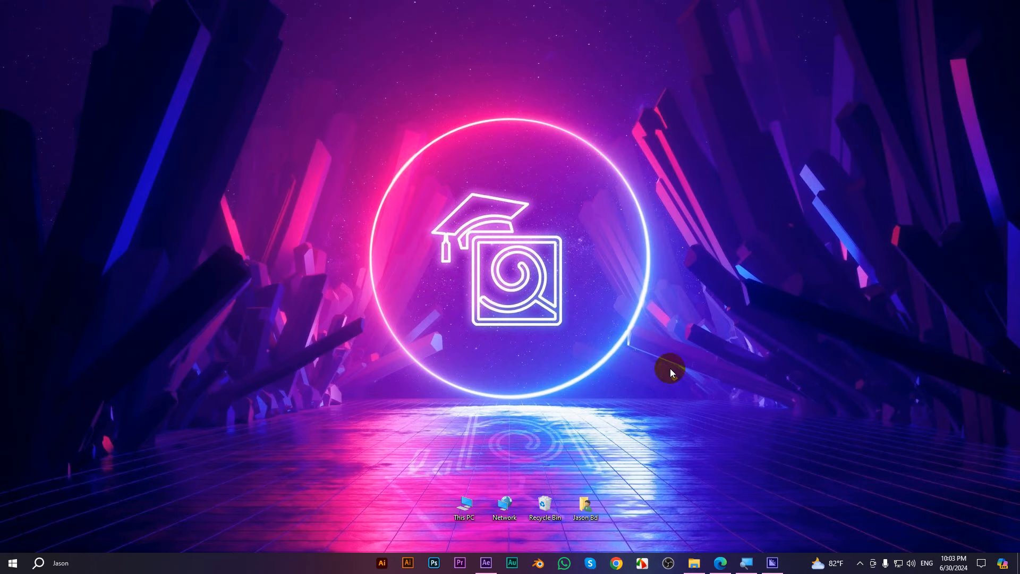
pyautogui.click(616, 563)
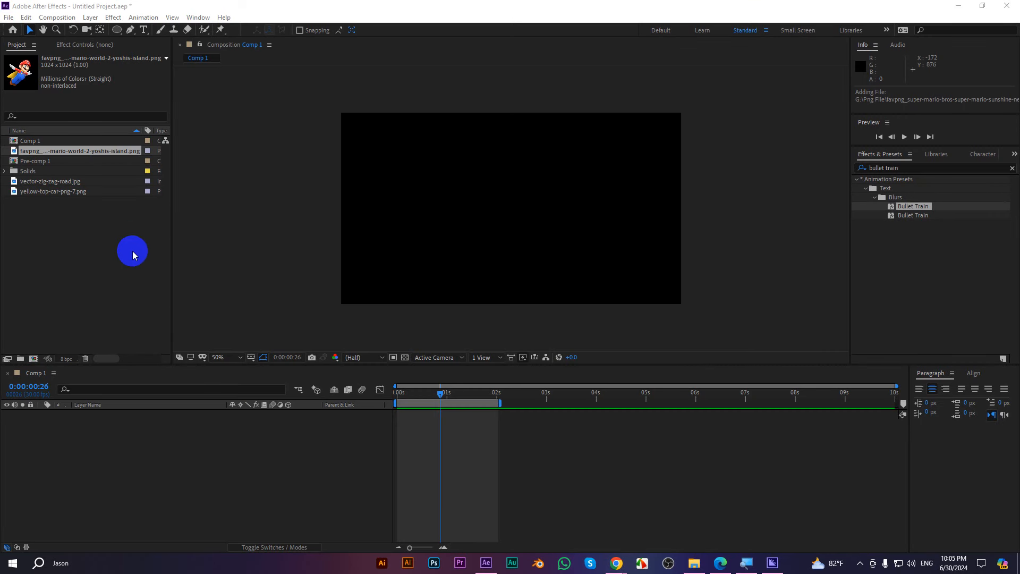
# Add the imported flying Mario PNG to the empty Comp 1 timeline as a layer
pyautogui.click(72, 262)
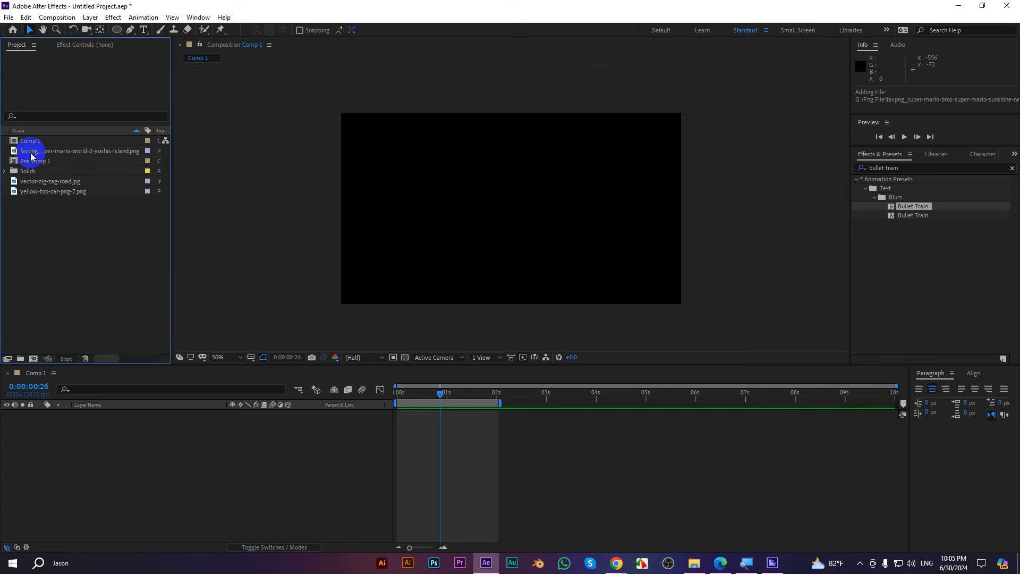
pyautogui.moveTo(32, 151); pyautogui.dragTo(128, 433)
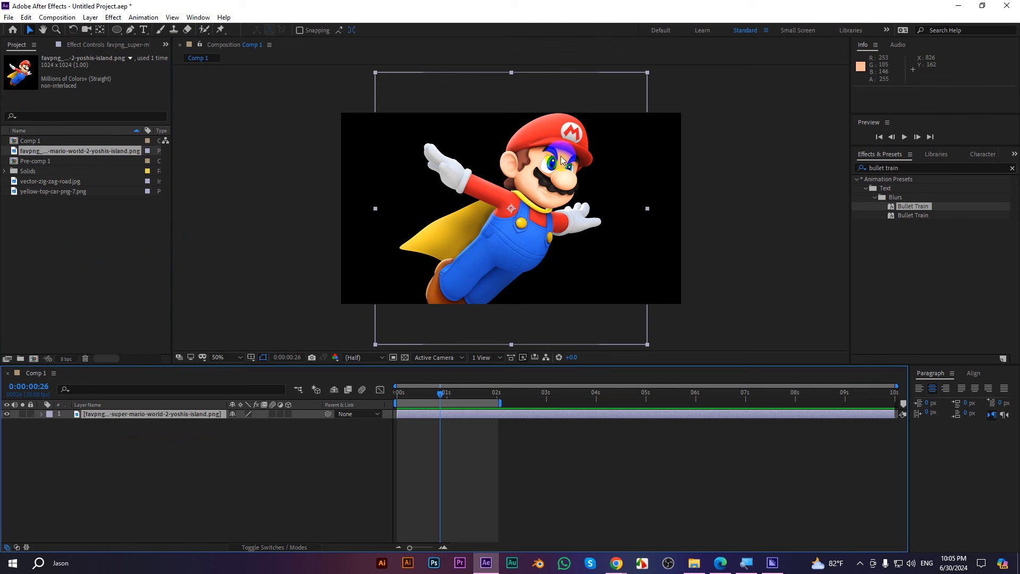
# Scale the Mario layer down to 27% and extend the work area to the full 10 seconds of the composition
pyautogui.press('s')
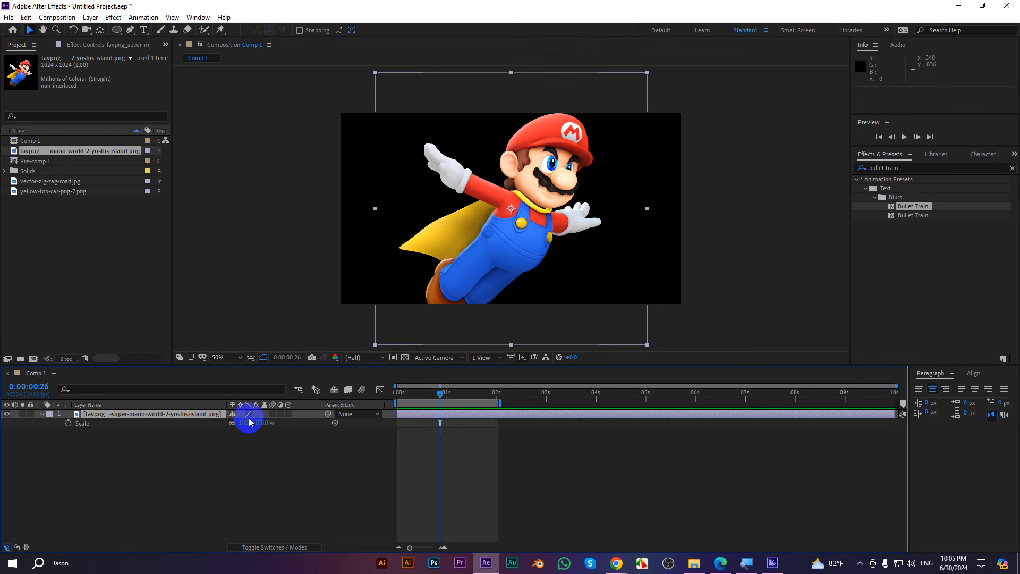
pyautogui.moveTo(247, 423); pyautogui.dragTo(217, 429)
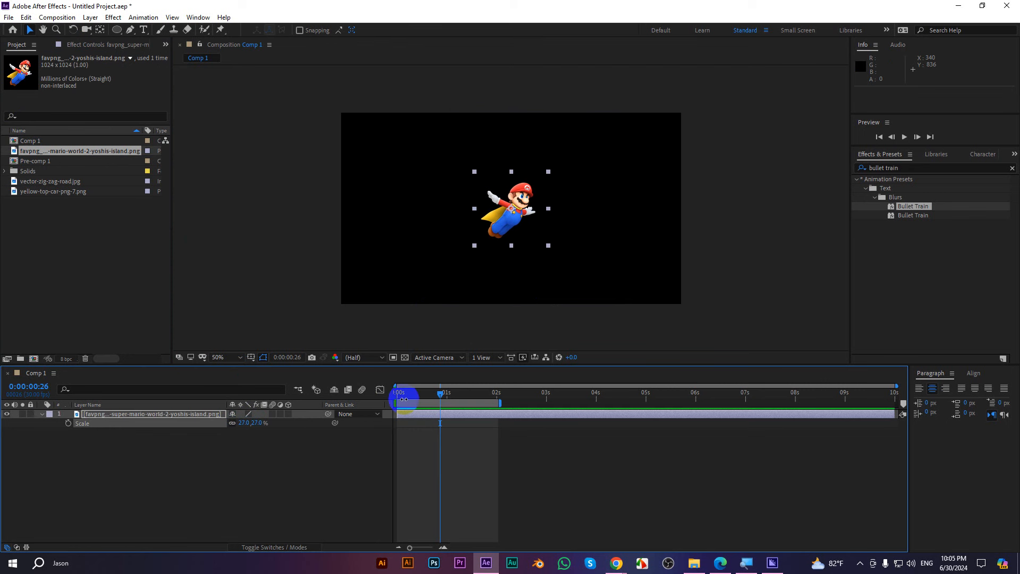
pyautogui.moveTo(502, 404); pyautogui.dragTo(897, 404)
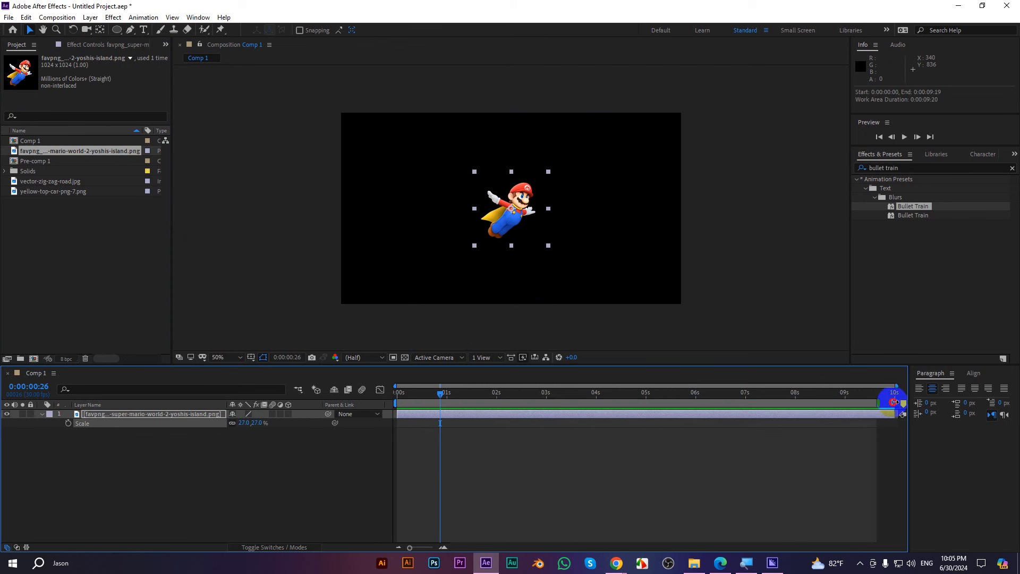
# Keyframe Mario's Position from -184, 420 outside the frame's left edge at 0 seconds to 172, 258 at 0:00:00:18
pyautogui.moveTo(438, 393); pyautogui.dragTo(398, 393)
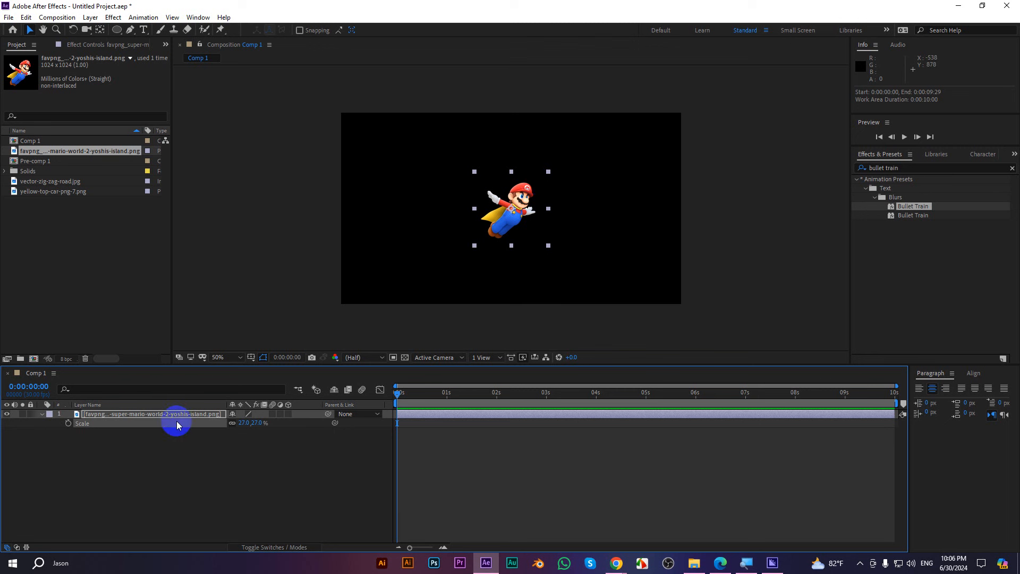
pyautogui.press('p')
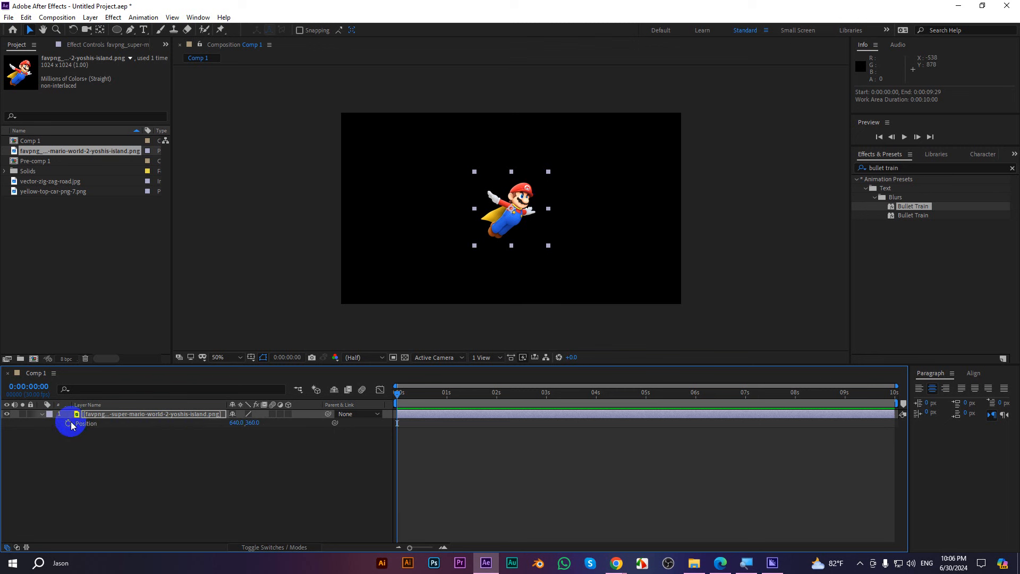
pyautogui.click(69, 423)
pyautogui.moveTo(500, 218); pyautogui.dragTo(281, 234)
pyautogui.moveTo(398, 397); pyautogui.dragTo(426, 396)
pyautogui.moveTo(325, 230); pyautogui.dragTo(419, 186)
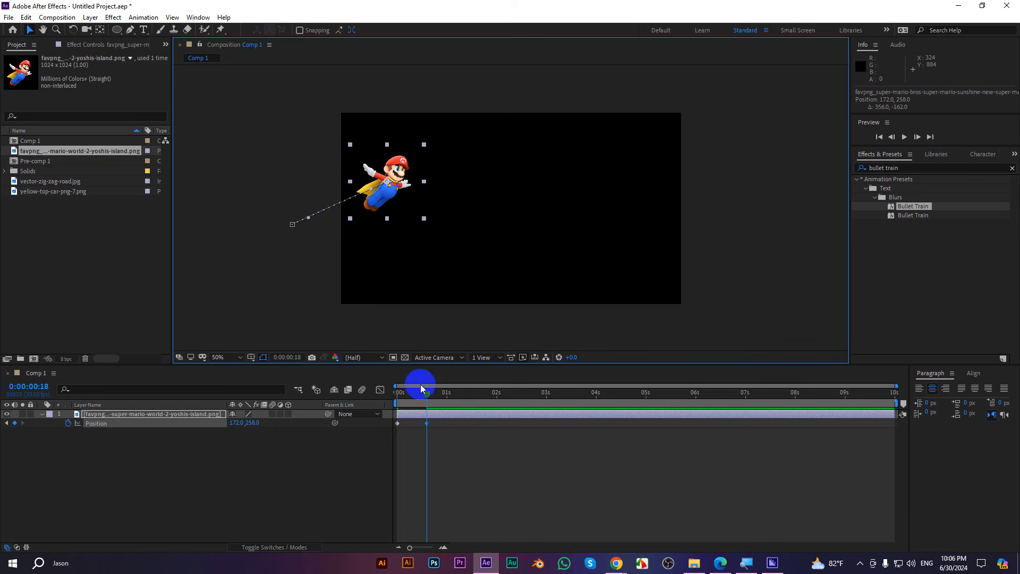
# Add Position keyframes taking Mario down at about 2 s, up to 724, 250 at 0:00:02:29, and to the frame's right side at about 4 s
pyautogui.moveTo(476, 397); pyautogui.dragTo(491, 396)
pyautogui.moveTo(401, 154); pyautogui.dragTo(460, 209)
pyautogui.moveTo(492, 395); pyautogui.dragTo(545, 393)
pyautogui.moveTo(457, 251); pyautogui.dragTo(544, 191)
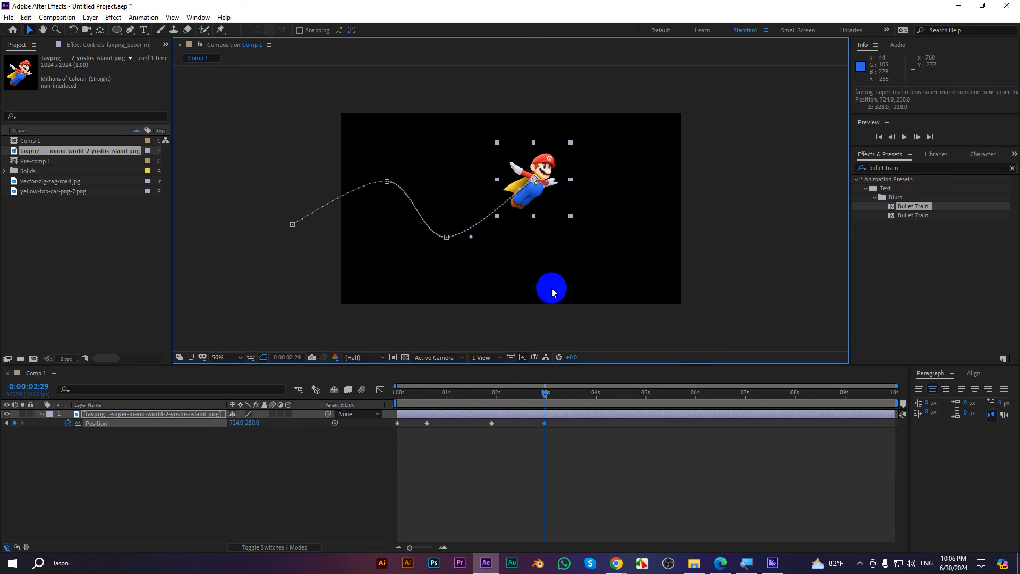
pyautogui.moveTo(549, 404); pyautogui.dragTo(593, 393)
pyautogui.moveTo(546, 171); pyautogui.dragTo(664, 191)
# Preview Mario's wavy flight from the start, then scrub back to 0:00:02:10 to inspect the motion path
pyautogui.moveTo(594, 393); pyautogui.dragTo(248, 396)
pyautogui.press('space')
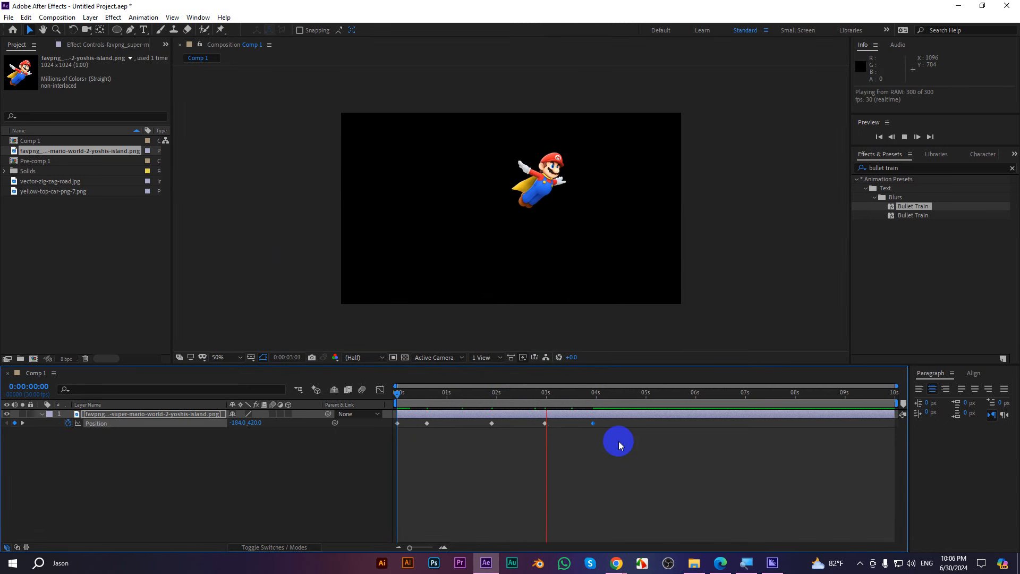
pyautogui.press('space')
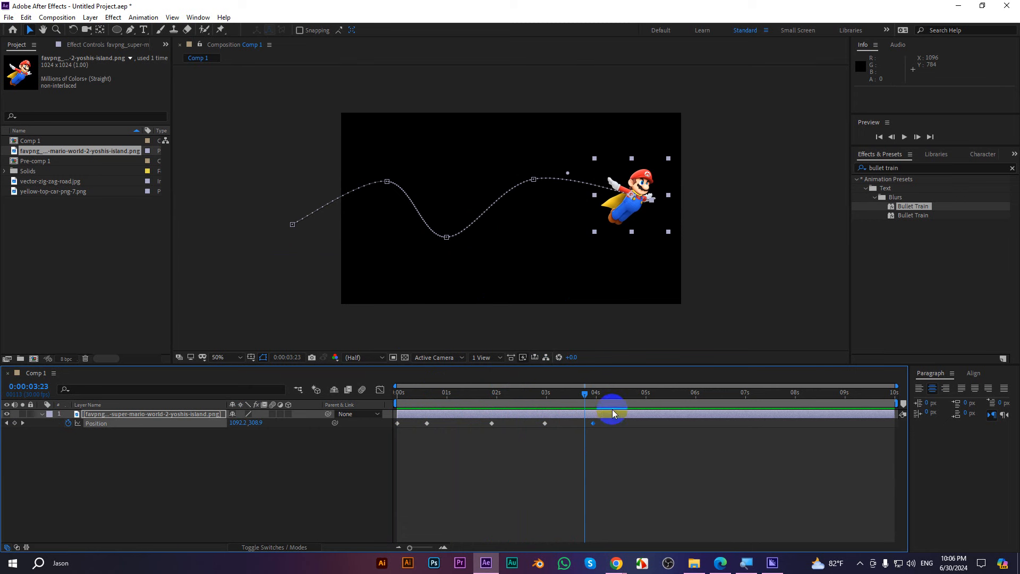
pyautogui.moveTo(585, 394); pyautogui.dragTo(514, 399)
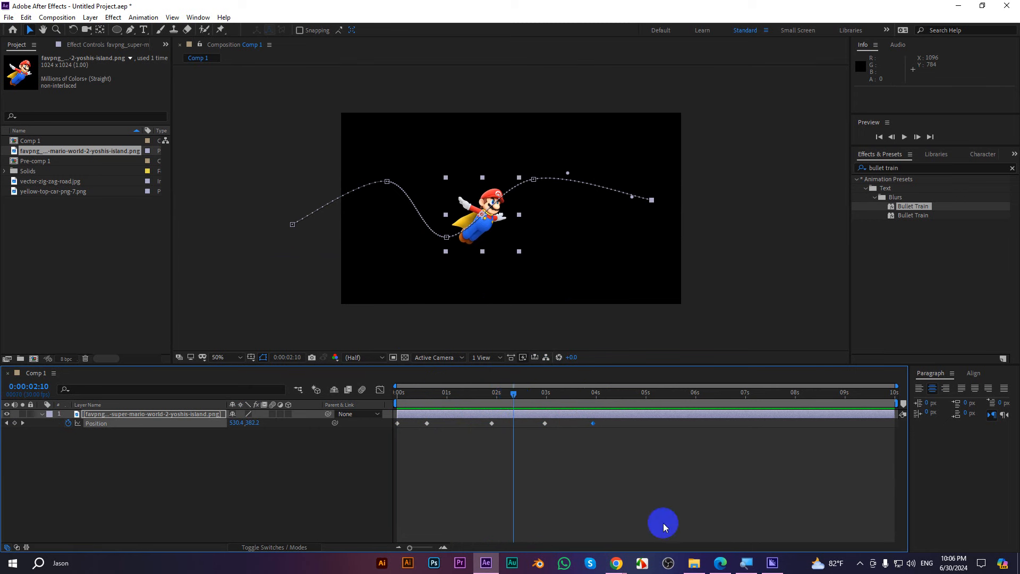
# Switch to Chrome, search for "map" in a new tab, view the Google Maps results and close the tab
pyautogui.click(620, 568)
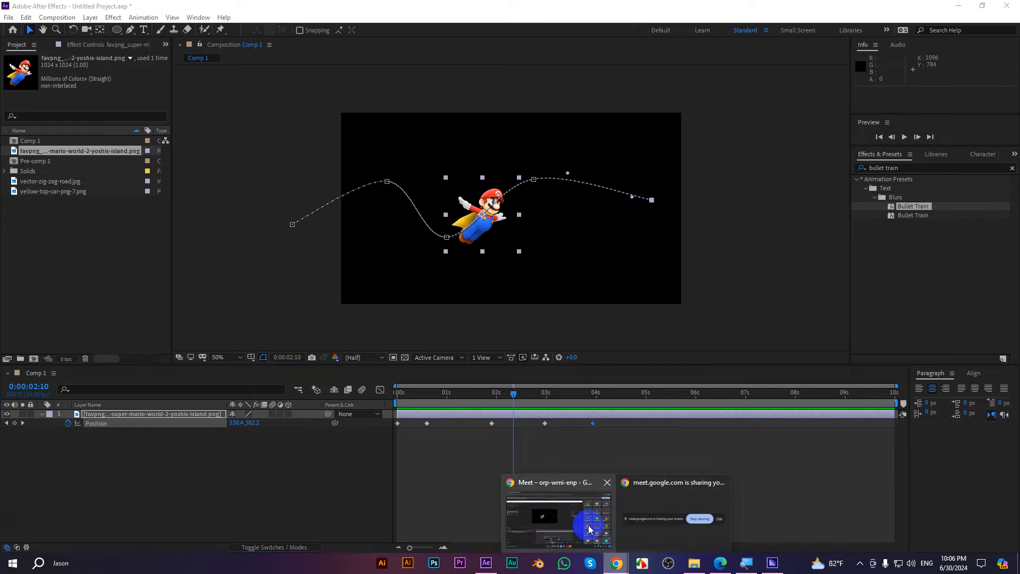
pyautogui.click(582, 519)
pyautogui.click(157, 11)
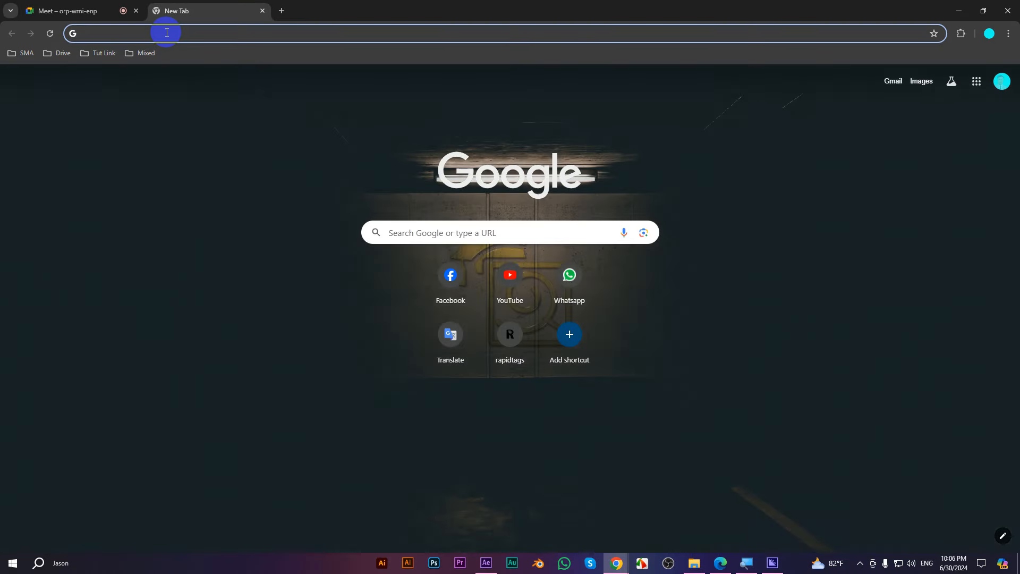
pyautogui.write('map')
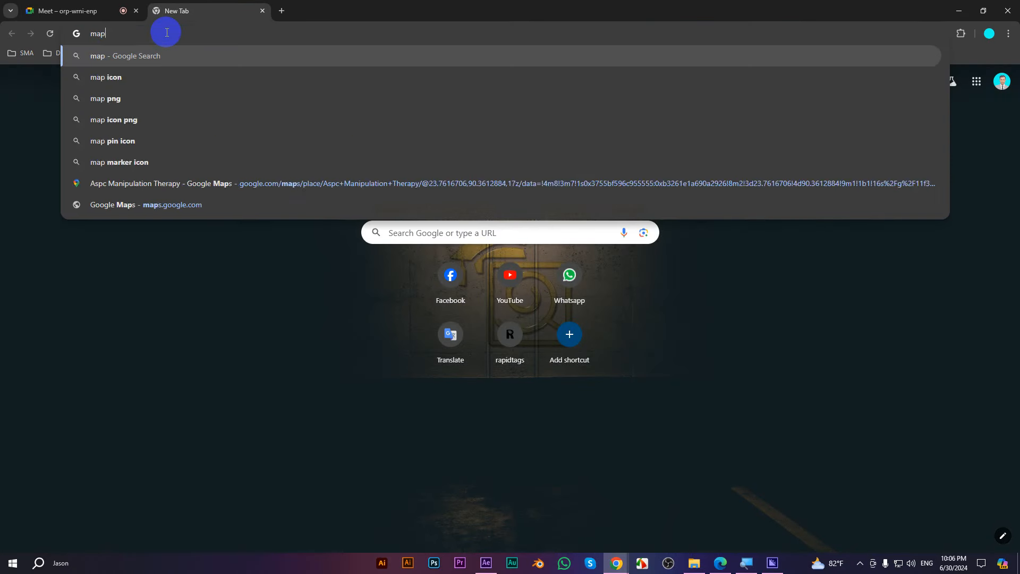
pyautogui.press('Return')
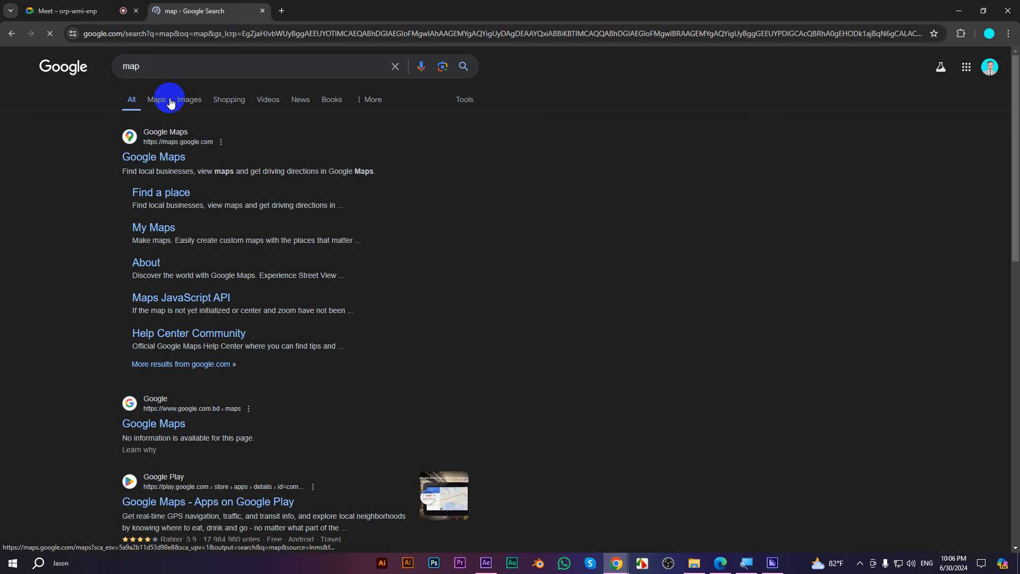
pyautogui.click(170, 102)
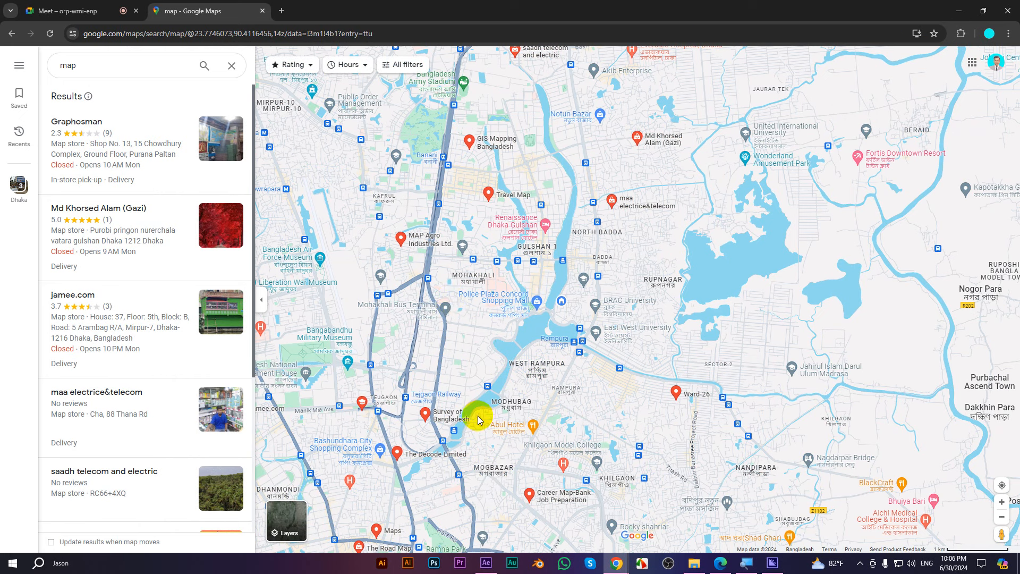
pyautogui.middleClick(191, 4)
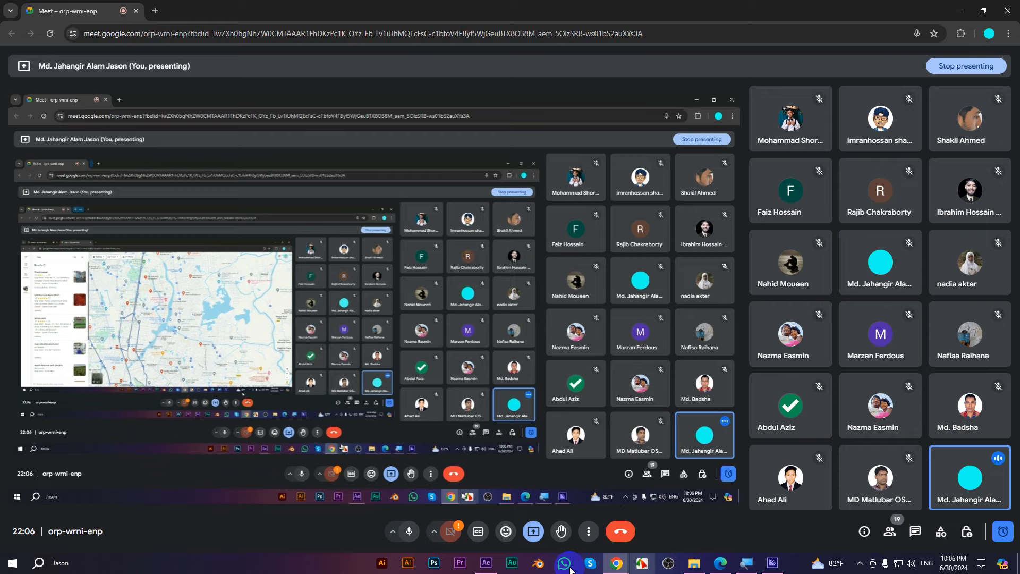
# Switch back to After Effects, remove all Position keyframes from the Mario layer and collapse its properties
pyautogui.click(487, 563)
pyautogui.click(68, 423)
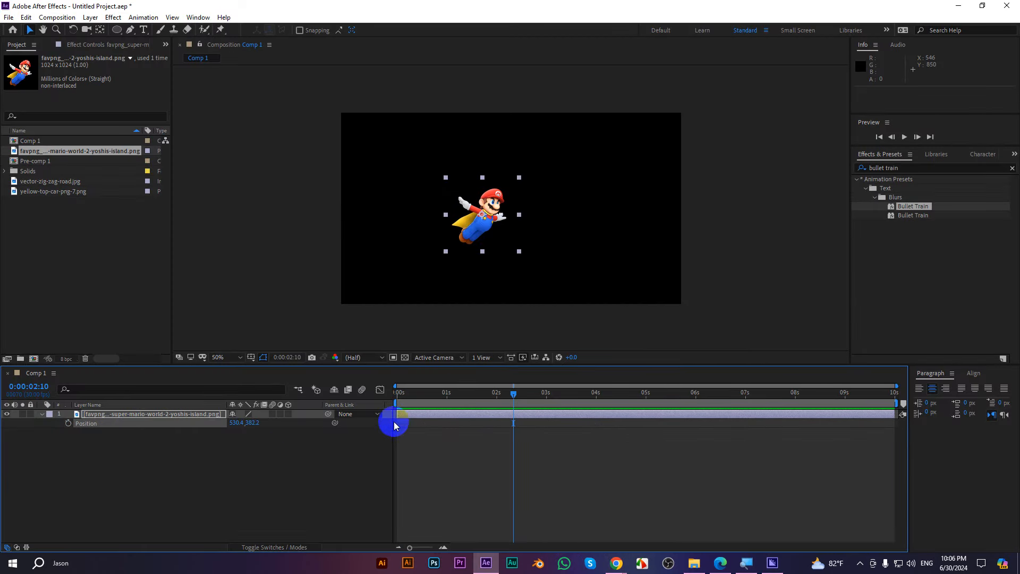
pyautogui.click(735, 302)
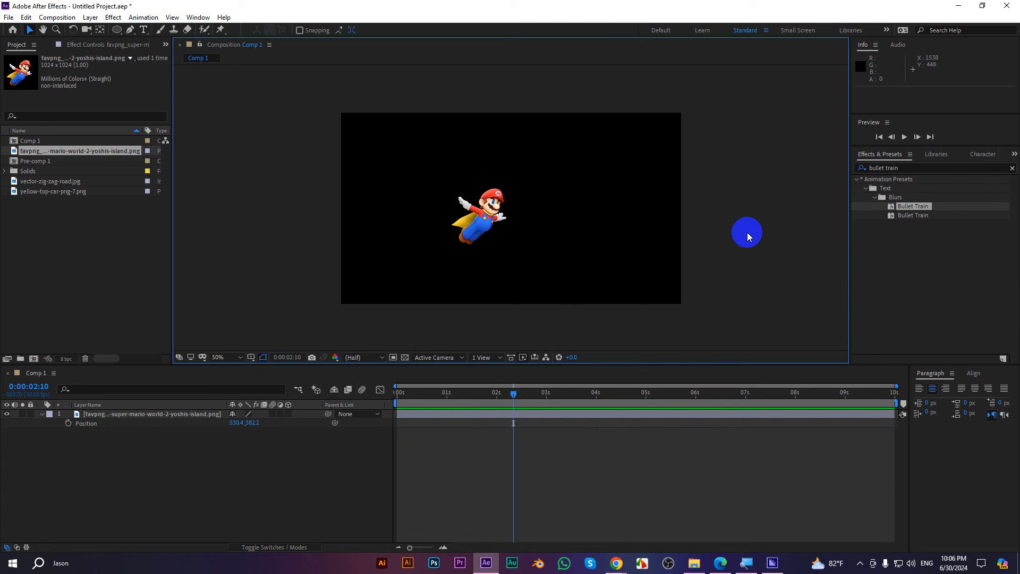
pyautogui.click(37, 418)
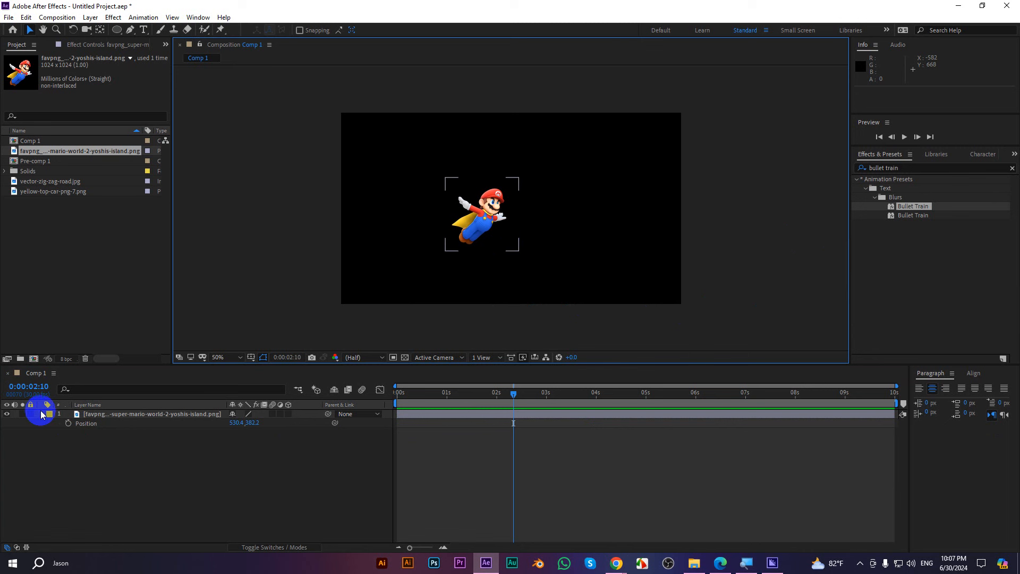
pyautogui.click(42, 415)
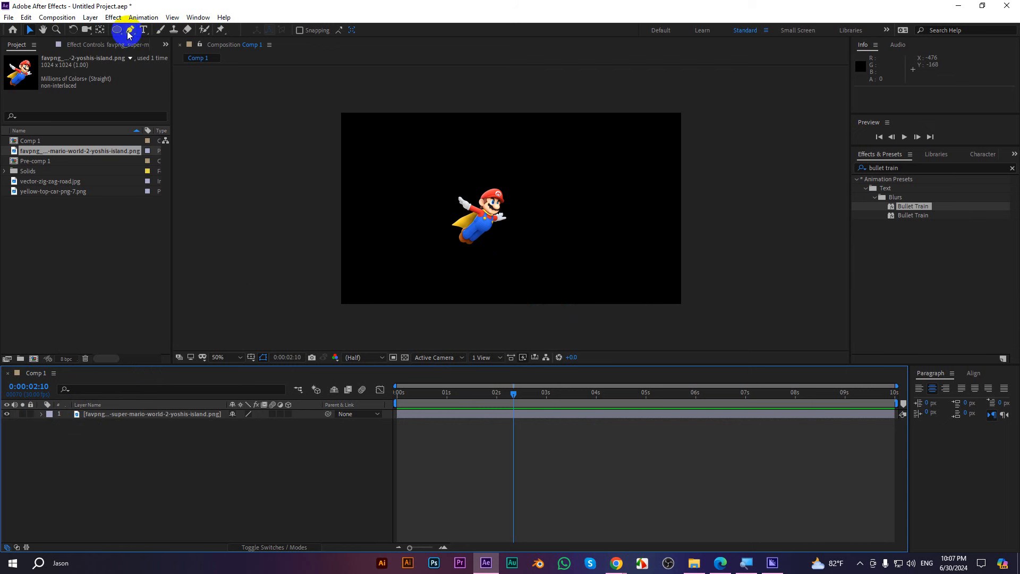
# Start a curved Pen tool path outside the frame's left edge, arching up to a point inside its upper-left area
pyautogui.moveTo(130, 30); pyautogui.dragTo(167, 30)
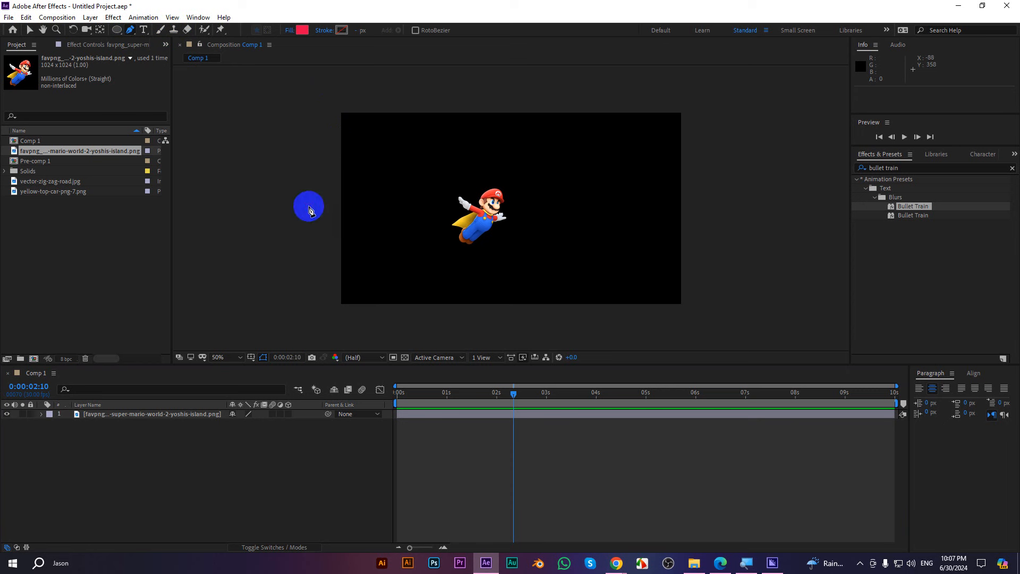
pyautogui.moveTo(303, 205); pyautogui.dragTo(306, 198)
pyautogui.moveTo(375, 148); pyautogui.dragTo(403, 161)
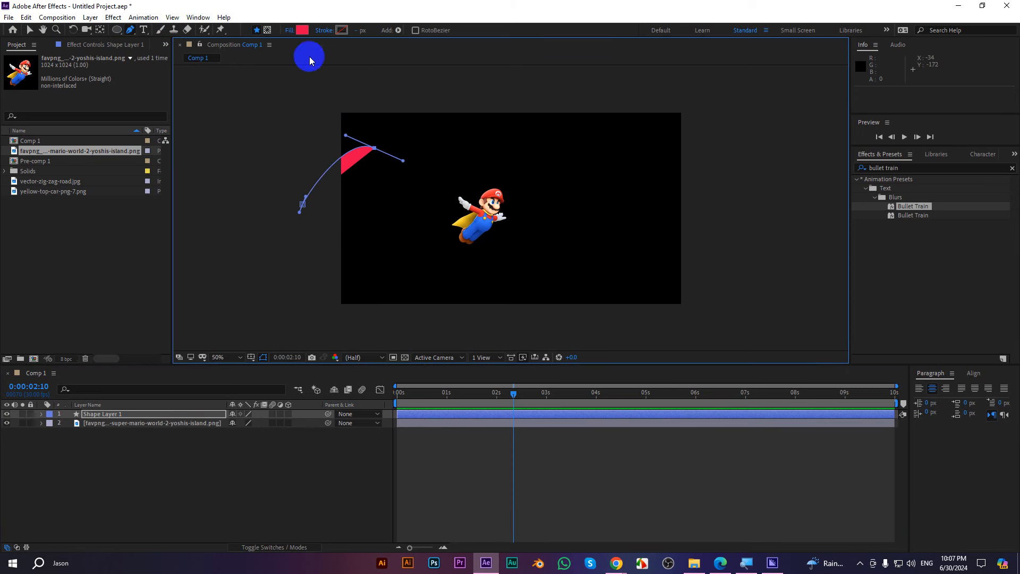
# Set the new shape's fill to None and its stroke to white FFFFFF at 1 px
pyautogui.click(290, 31)
pyautogui.click(745, 115)
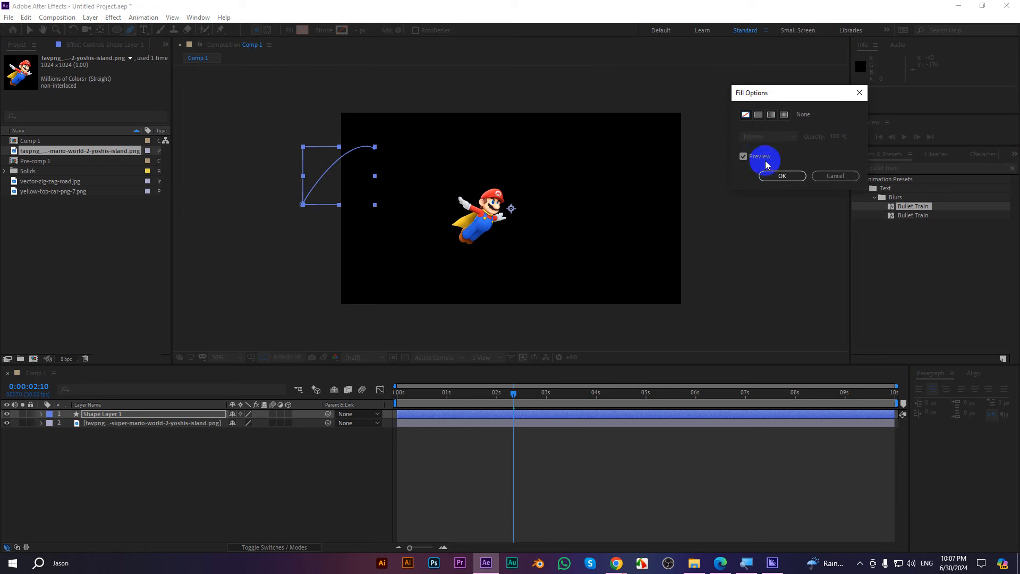
pyautogui.click(770, 176)
pyautogui.click(343, 31)
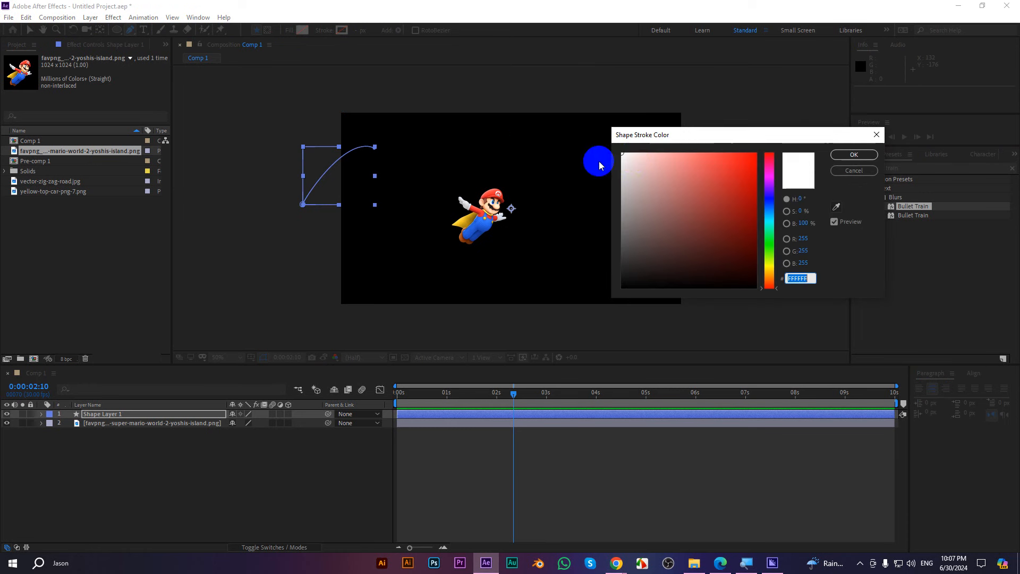
pyautogui.click(846, 156)
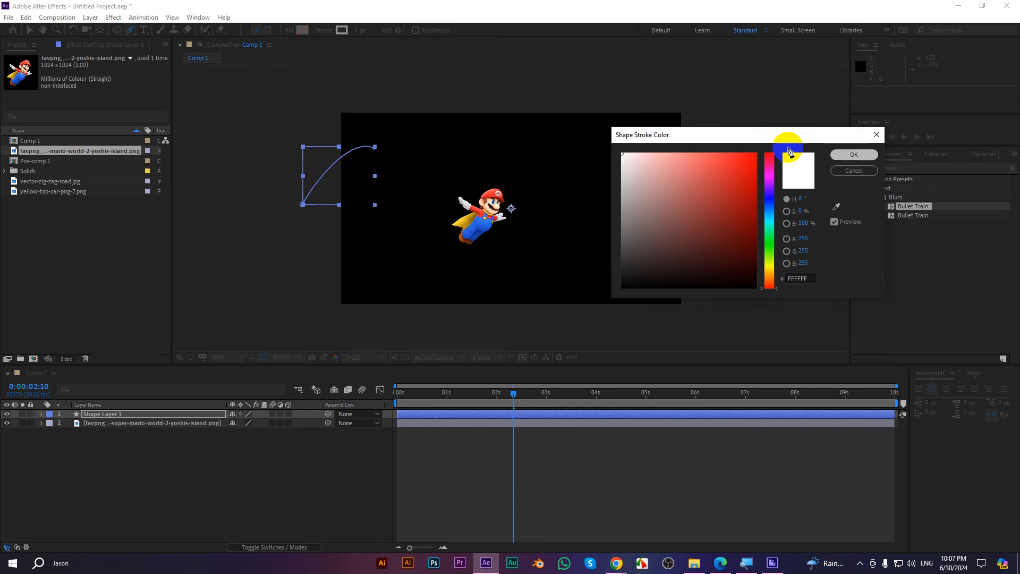
pyautogui.click(357, 32)
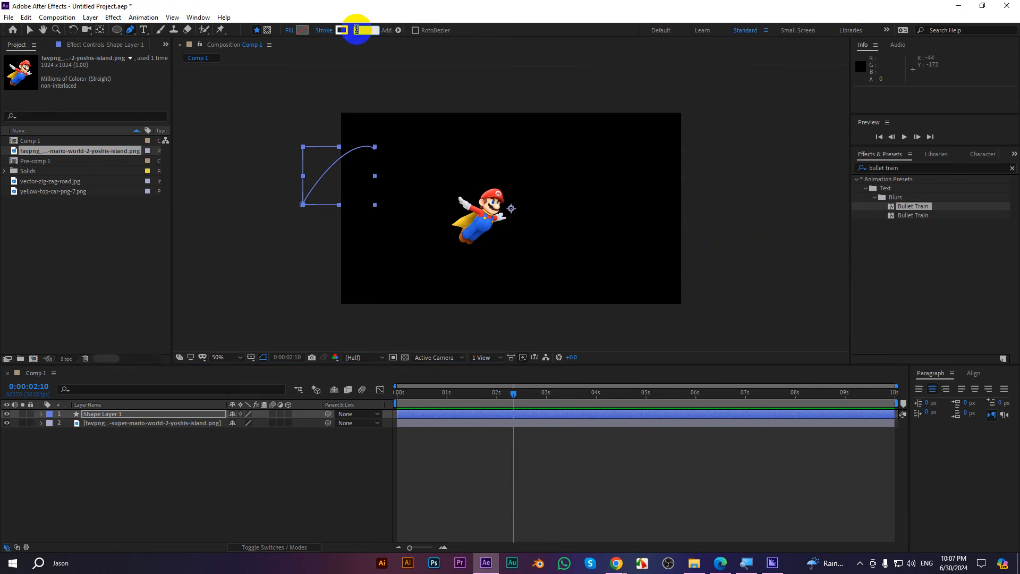
pyautogui.click(374, 52)
# Continue the path from its last point down to Mario's lower left, then curve it beneath, around and above him
pyautogui.click(374, 148)
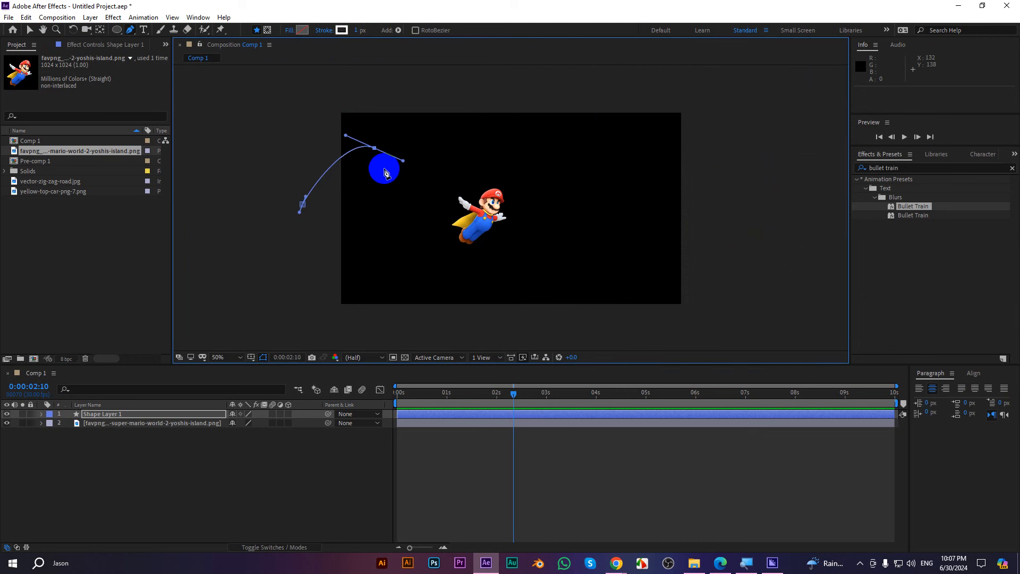
pyautogui.moveTo(406, 233); pyautogui.dragTo(409, 254)
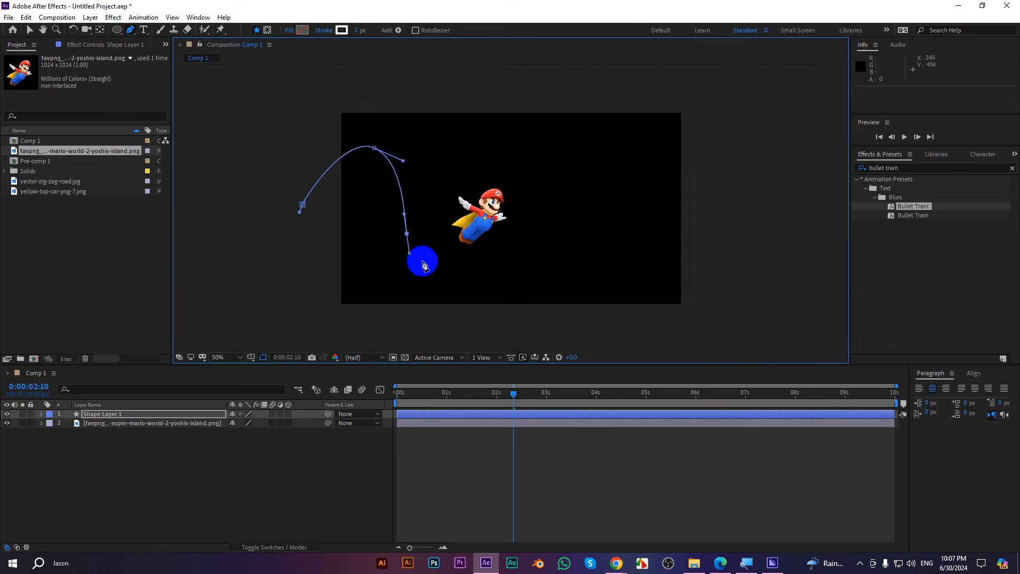
pyautogui.moveTo(528, 159); pyautogui.dragTo(448, 137)
pyautogui.click(414, 252)
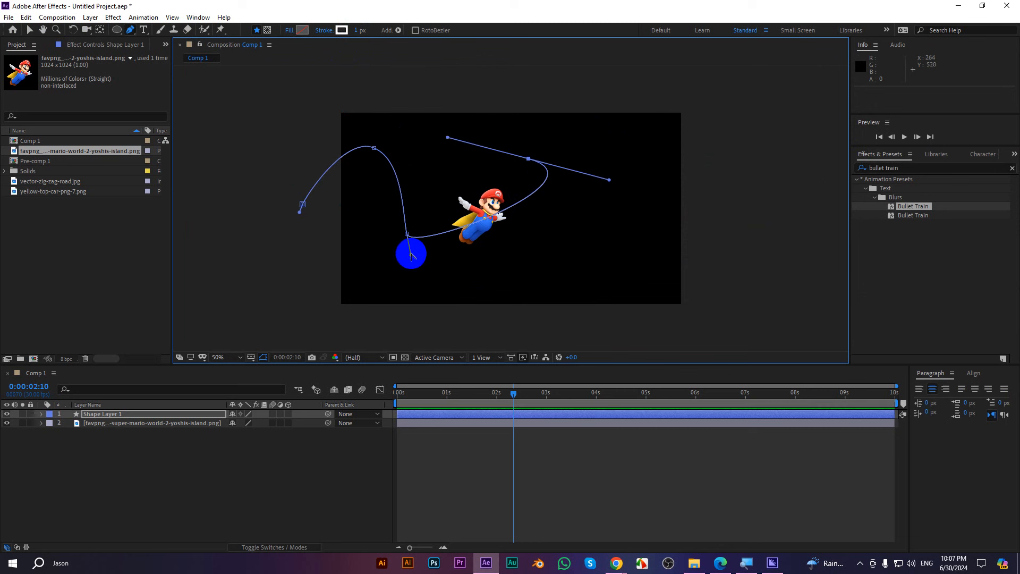
pyautogui.moveTo(412, 257); pyautogui.dragTo(504, 334)
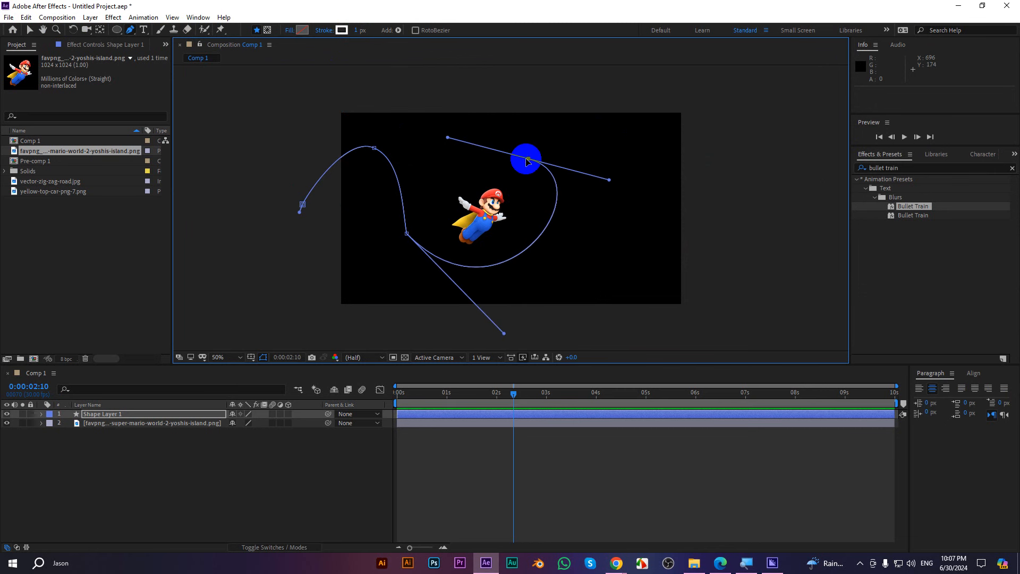
pyautogui.click(433, 174)
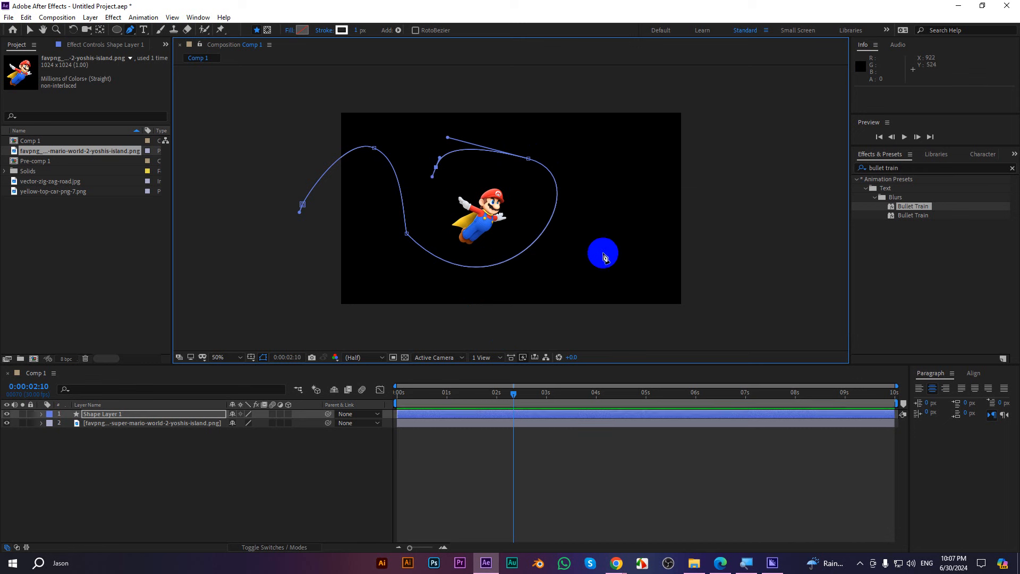
# Continue the path to Mario's lower right, loop it back up to his upper right, and curve it to the frame's upper-right corner area
pyautogui.moveTo(616, 233)
pyautogui.mouseDown()
pyautogui.moveTo(661, 176)
pyautogui.moveTo(809, 157)
pyautogui.moveTo(632, 226)
pyautogui.mouseUp()
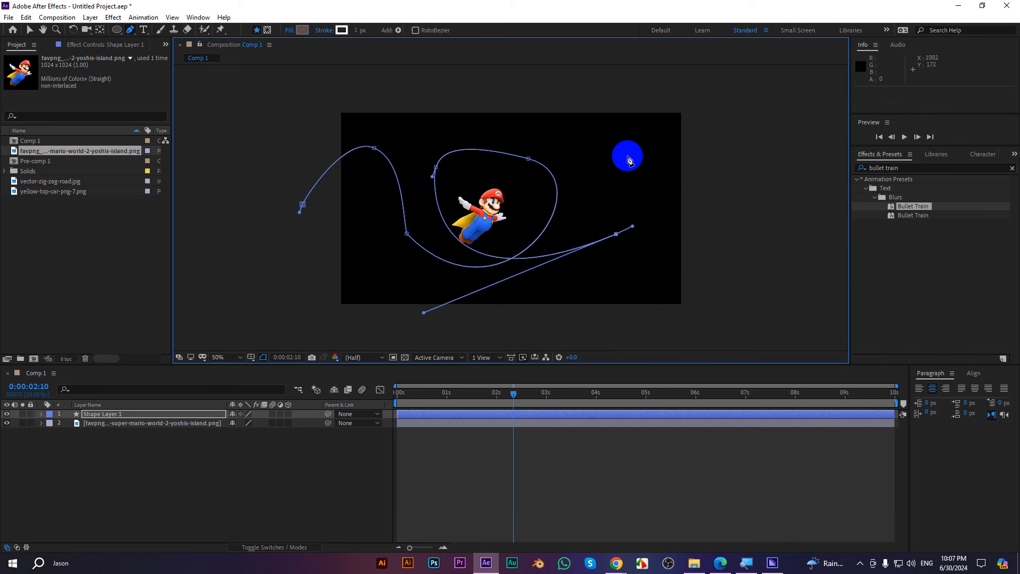
pyautogui.moveTo(591, 163); pyautogui.dragTo(529, 147)
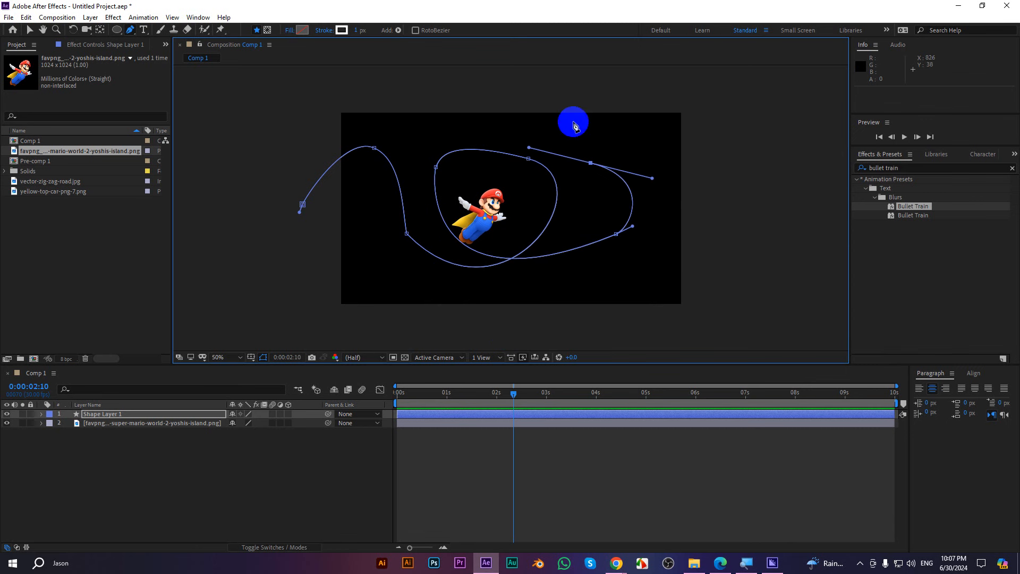
pyautogui.moveTo(646, 126); pyautogui.dragTo(723, 139)
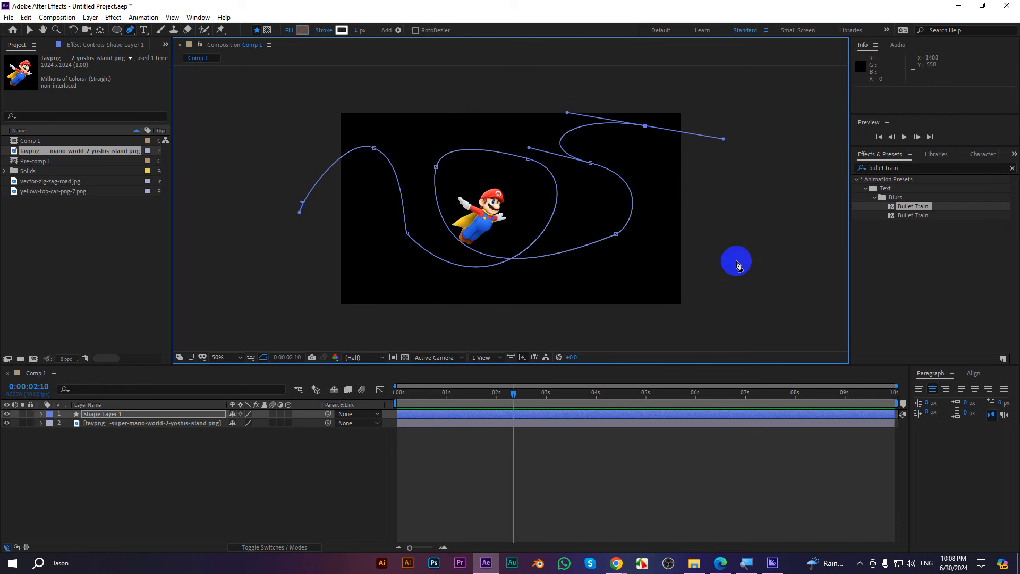
# Carry the path around outside the frame's right edge, back along its bottom and out past the left edge, leaving the path open and deselected
pyautogui.moveTo(736, 261); pyautogui.dragTo(713, 271)
pyautogui.moveTo(595, 293); pyautogui.dragTo(578, 296)
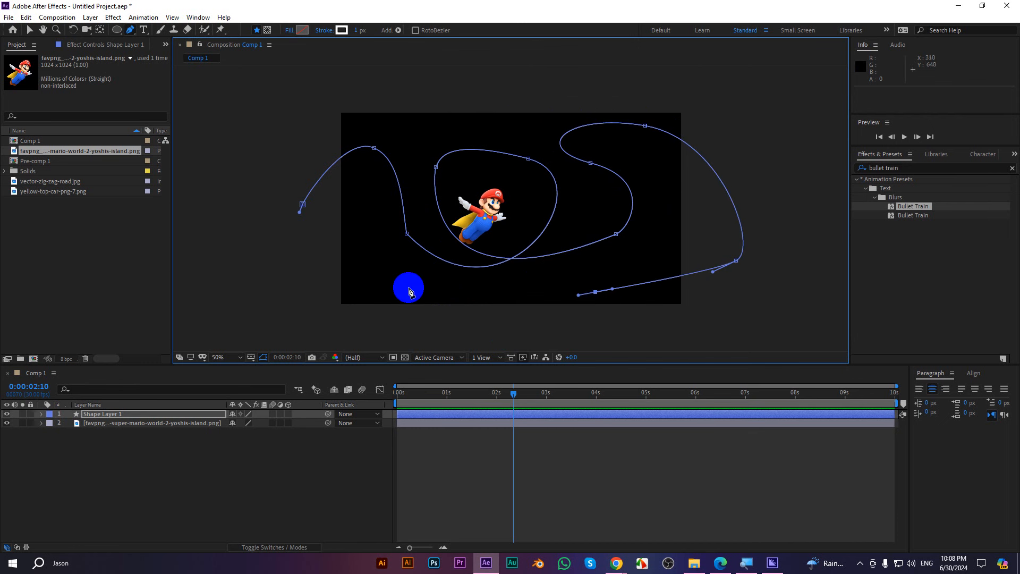
pyautogui.moveTo(383, 280); pyautogui.dragTo(364, 268)
pyautogui.moveTo(291, 259); pyautogui.dragTo(271, 258)
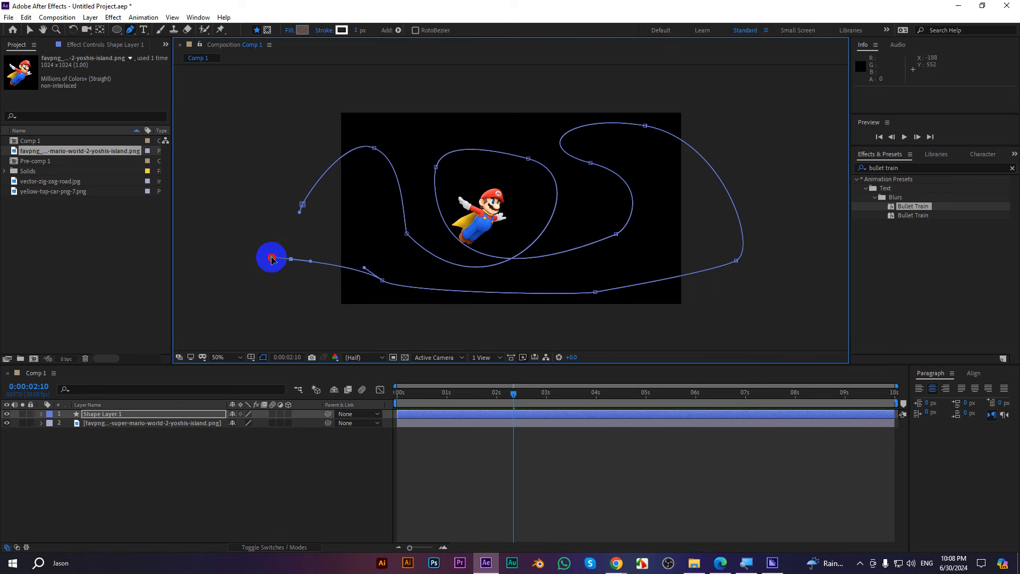
pyautogui.click(30, 29)
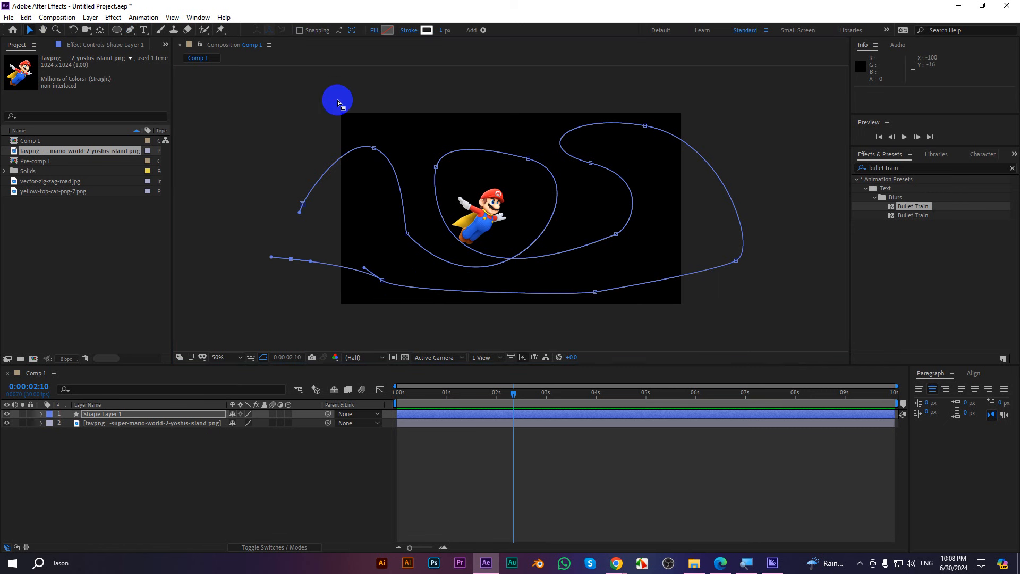
pyautogui.click(344, 92)
pyautogui.click(583, 315)
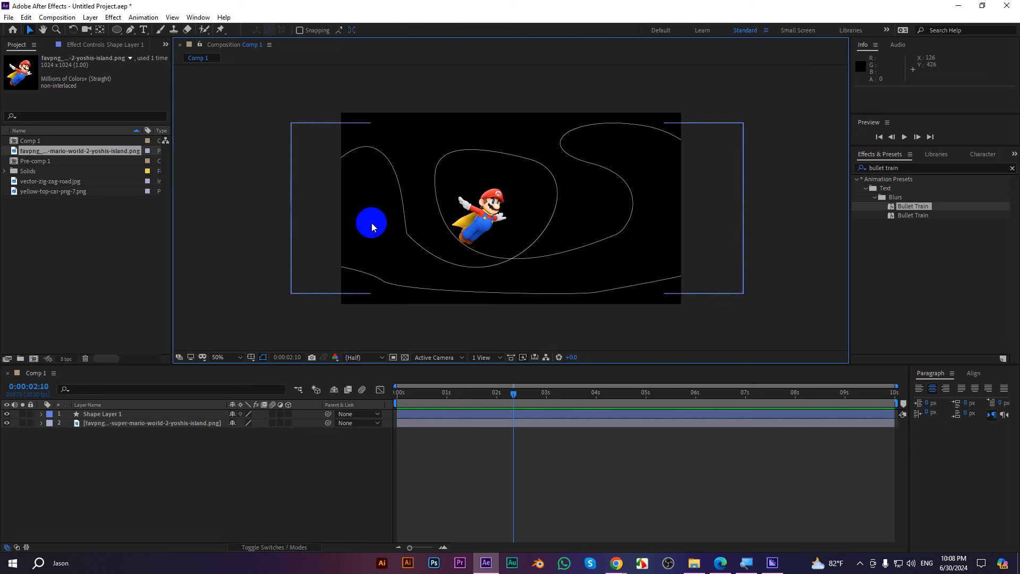
# Expand Shape Layer 1 down to the contents of Shape 1
pyautogui.click(91, 417)
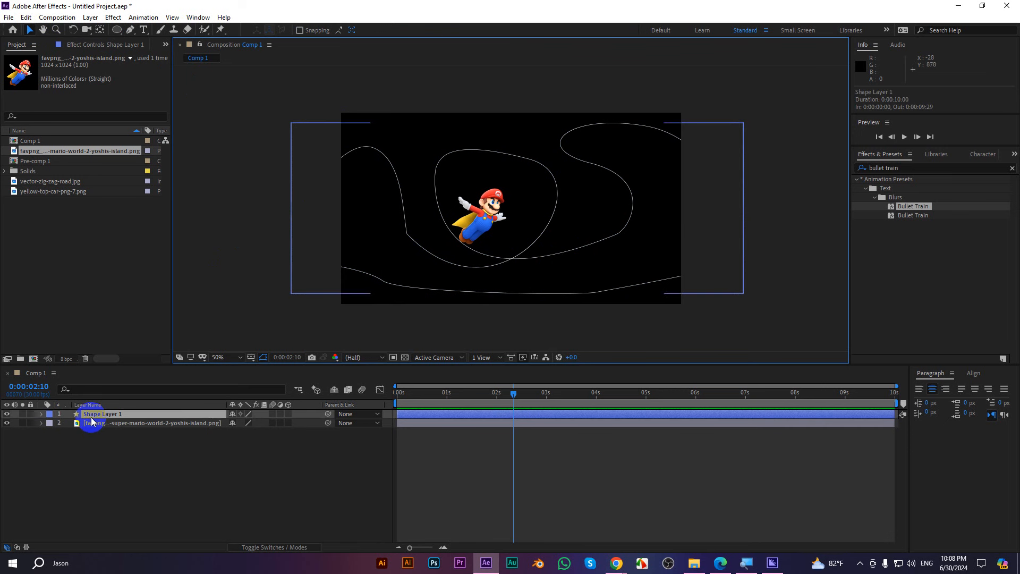
pyautogui.click(42, 415)
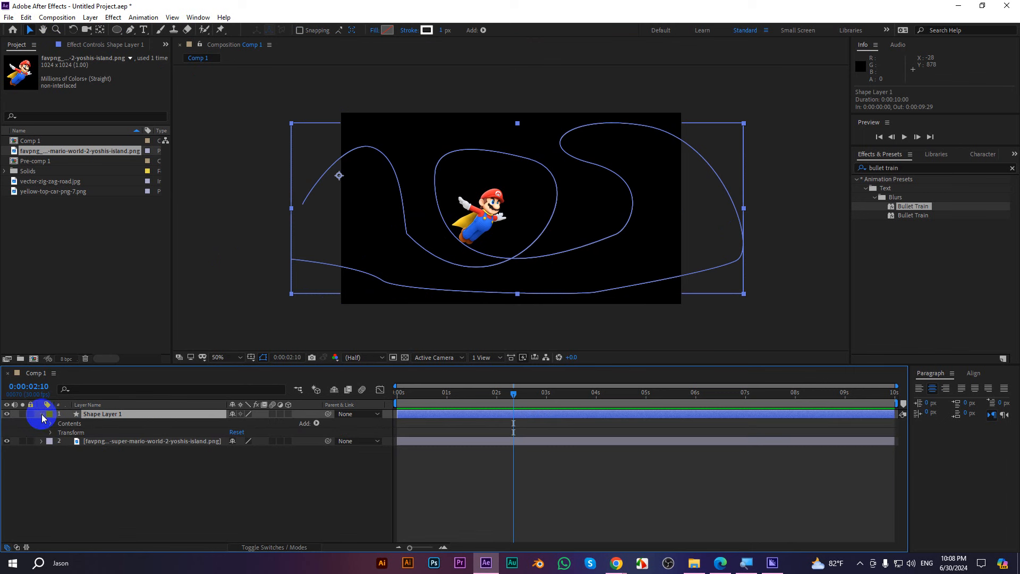
pyautogui.click(52, 425)
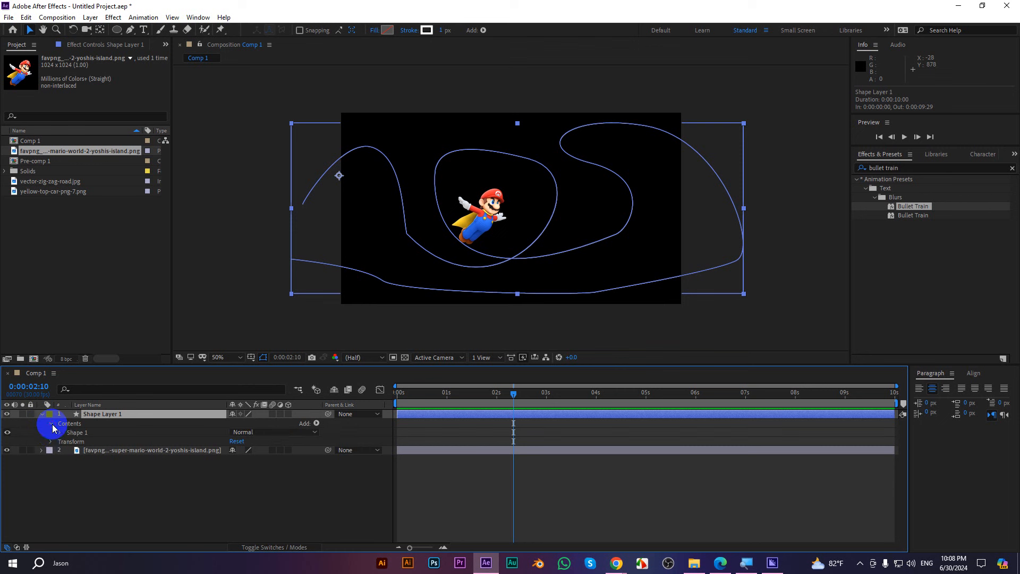
pyautogui.click(61, 434)
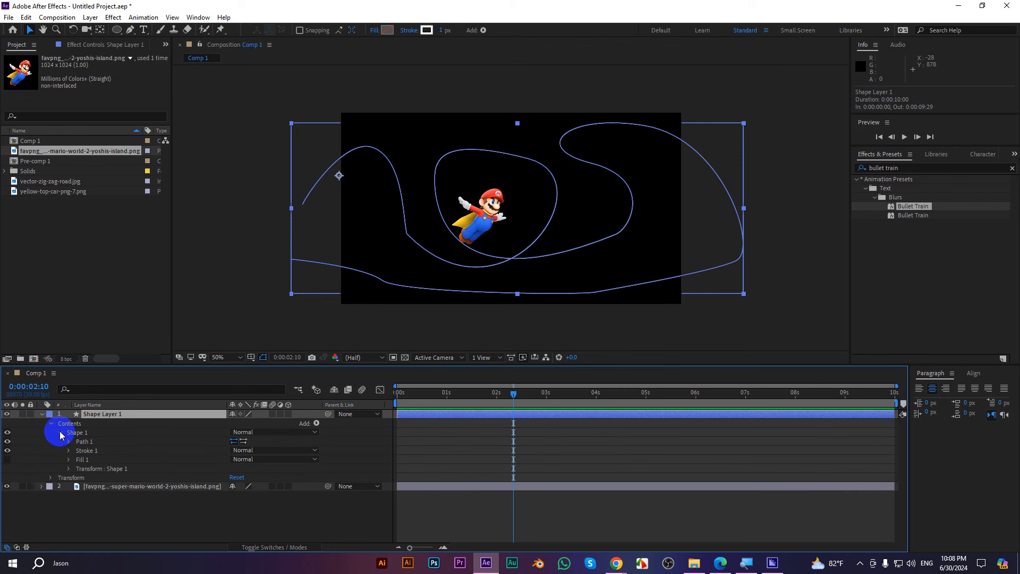
pyautogui.click(61, 433)
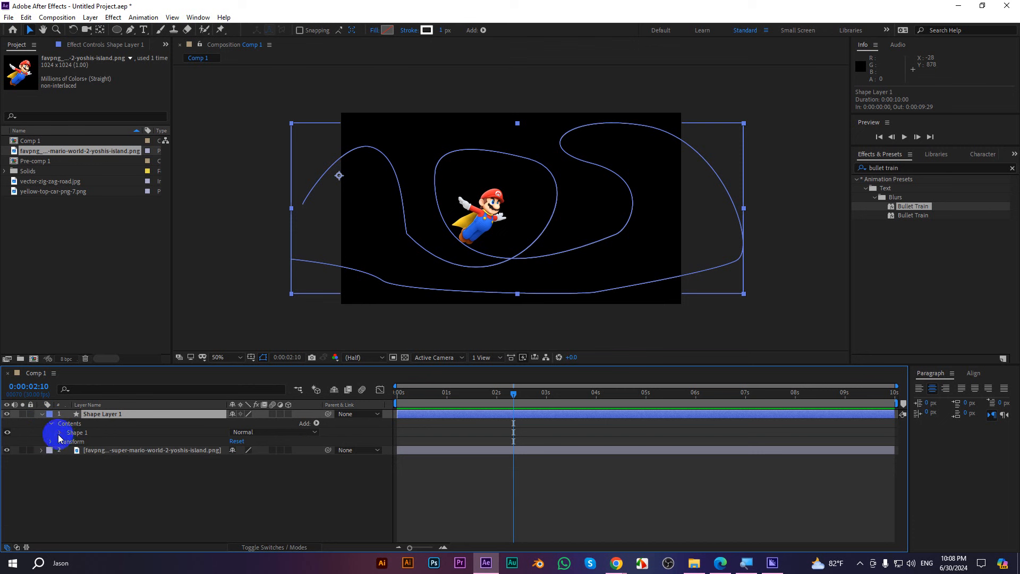
pyautogui.click(59, 435)
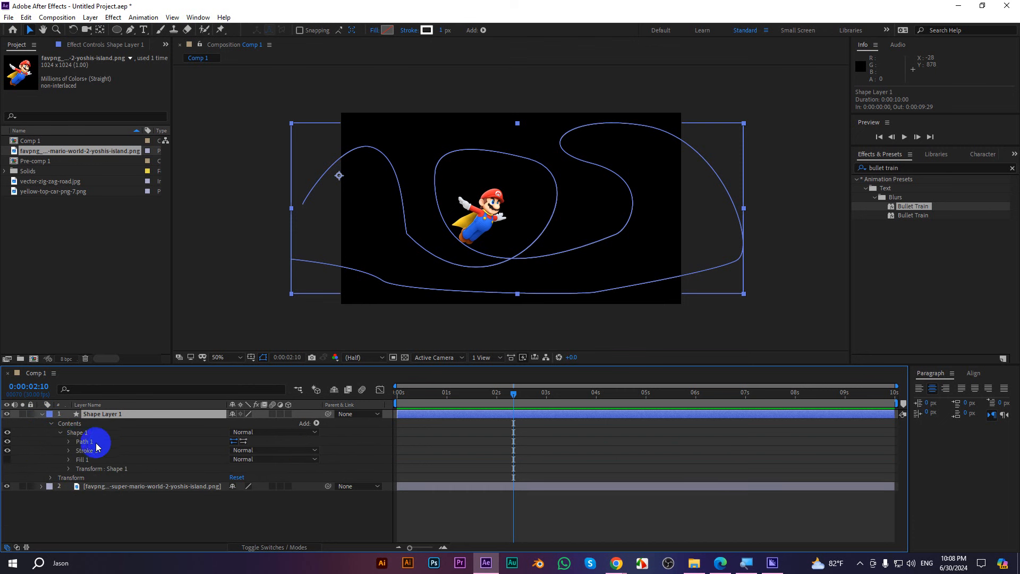
pyautogui.click(59, 433)
pyautogui.click(75, 433)
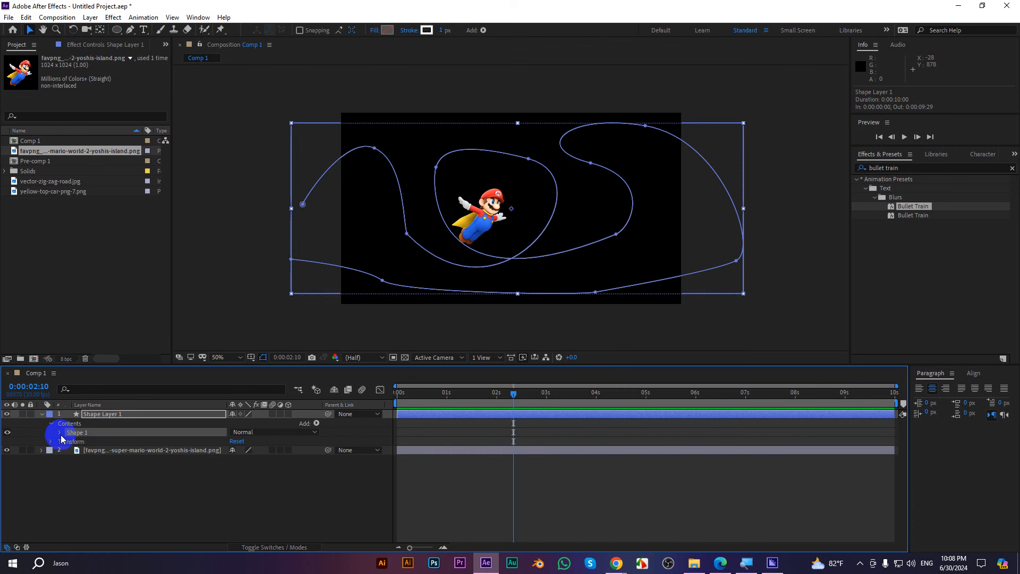
pyautogui.click(60, 434)
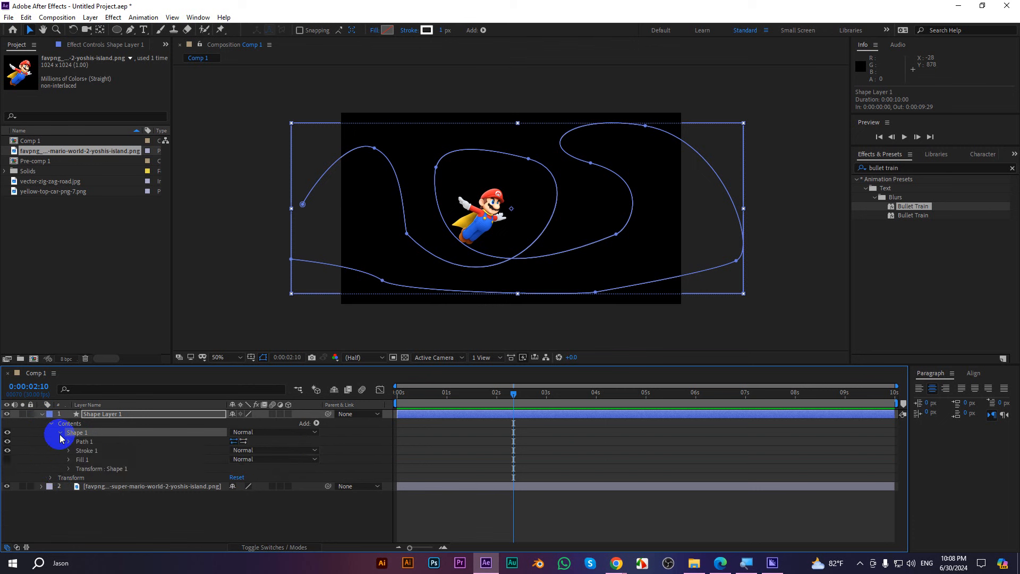
pyautogui.click(60, 433)
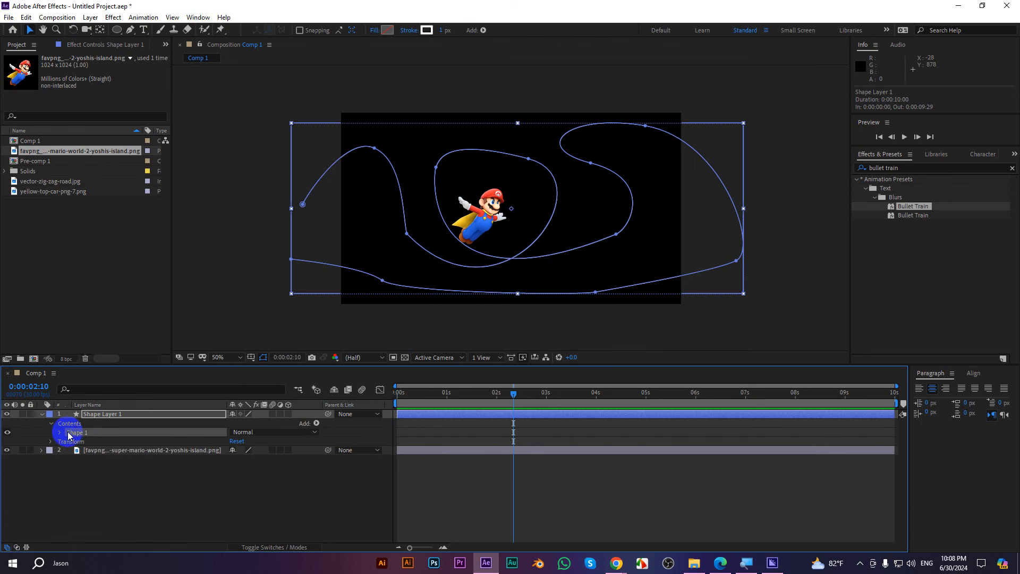
pyautogui.rightClick(72, 434)
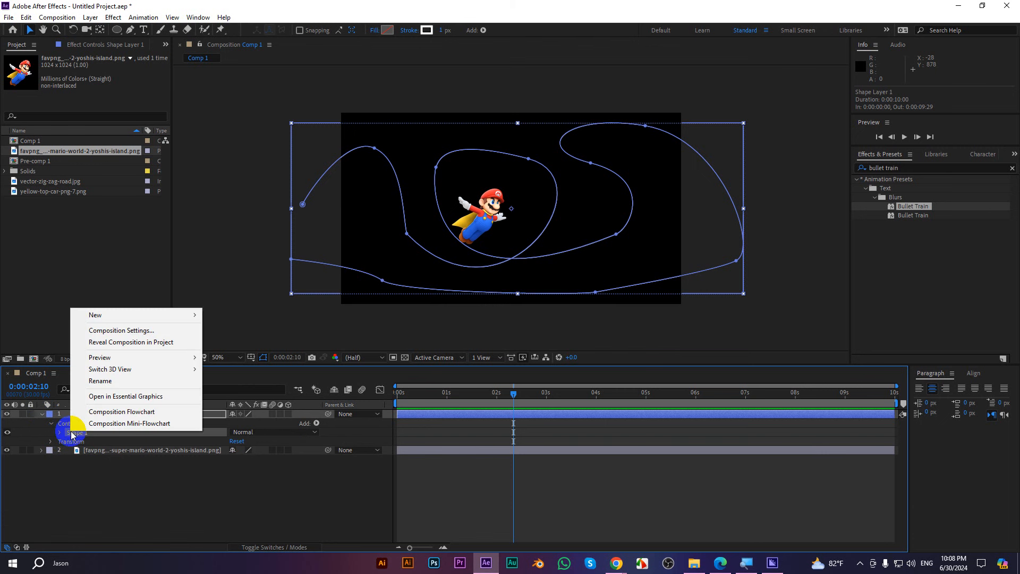
pyautogui.moveTo(118, 318)
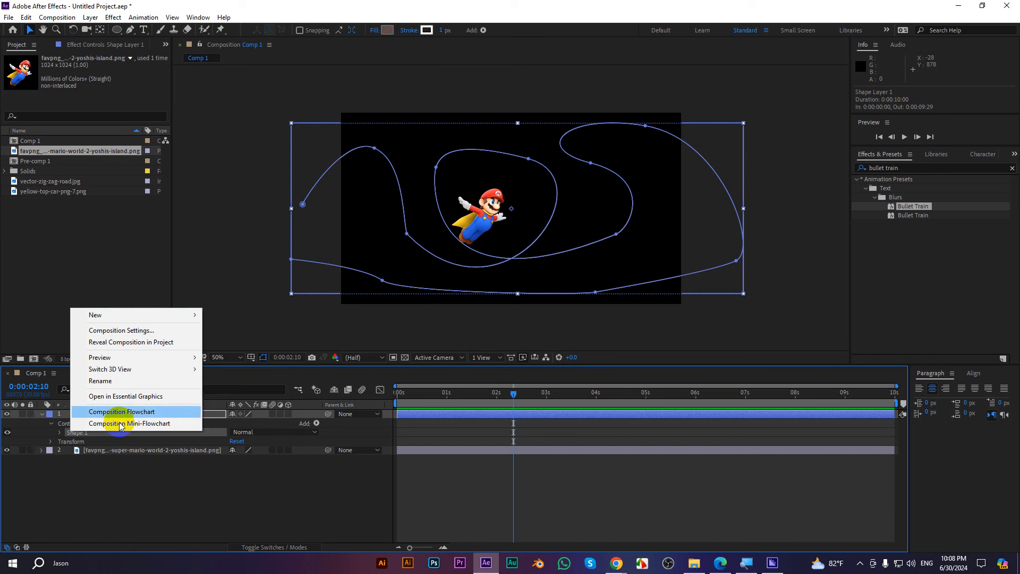
pyautogui.click(61, 433)
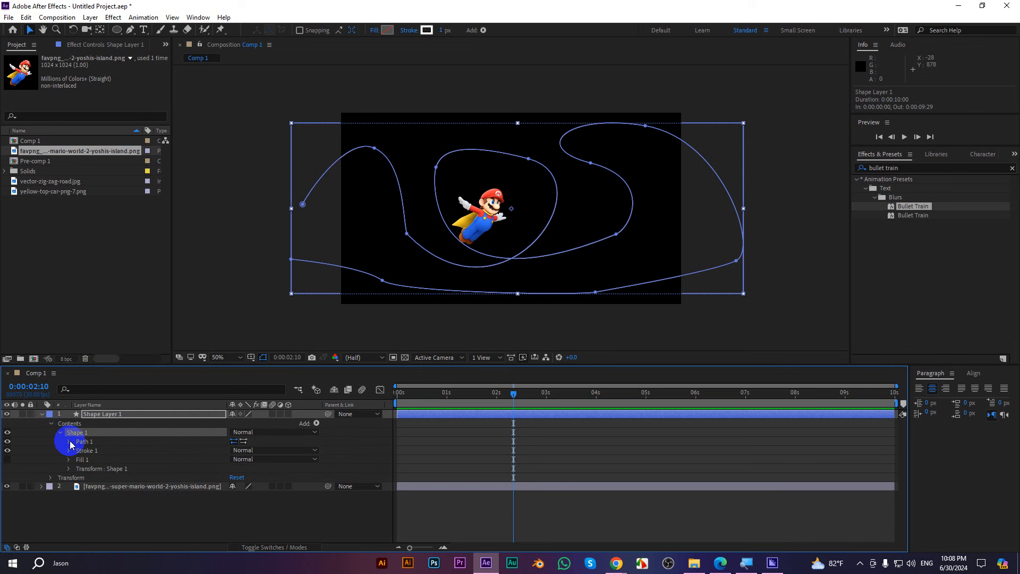
pyautogui.click(141, 513)
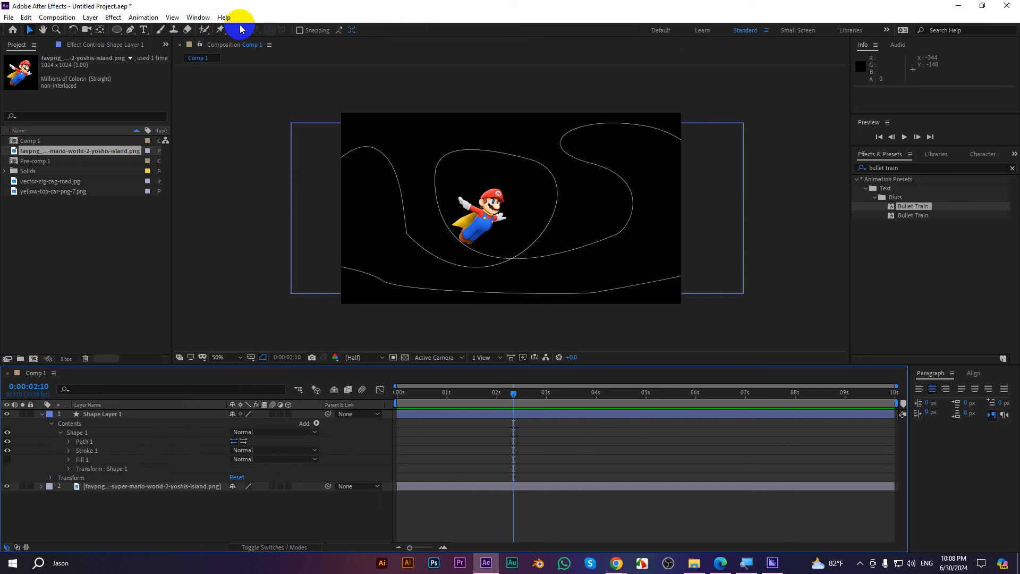
# Copy the Path property of Path 1 in Shape 1, and collapse Shape Layer 1
pyautogui.click(130, 30)
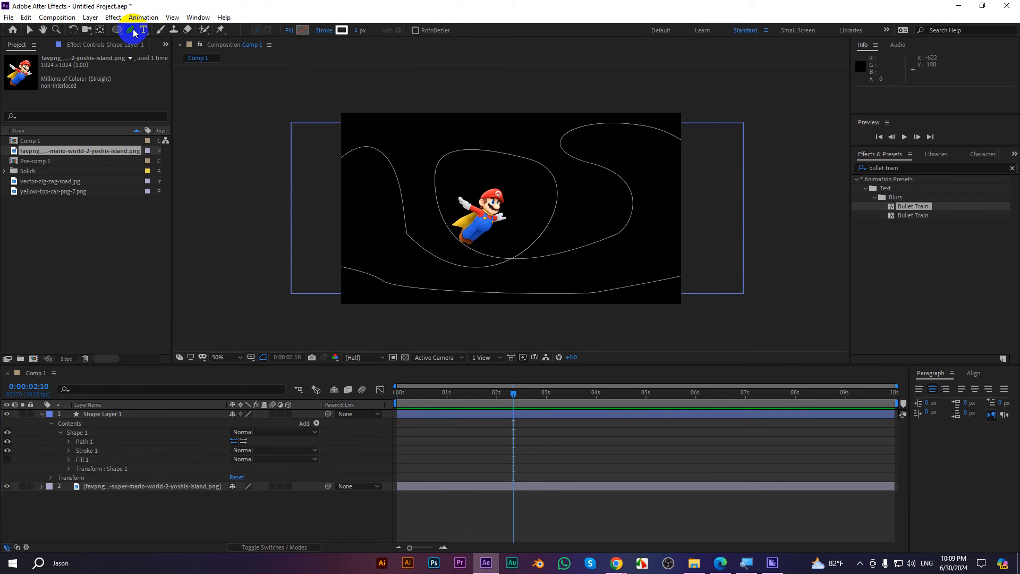
pyautogui.click(70, 443)
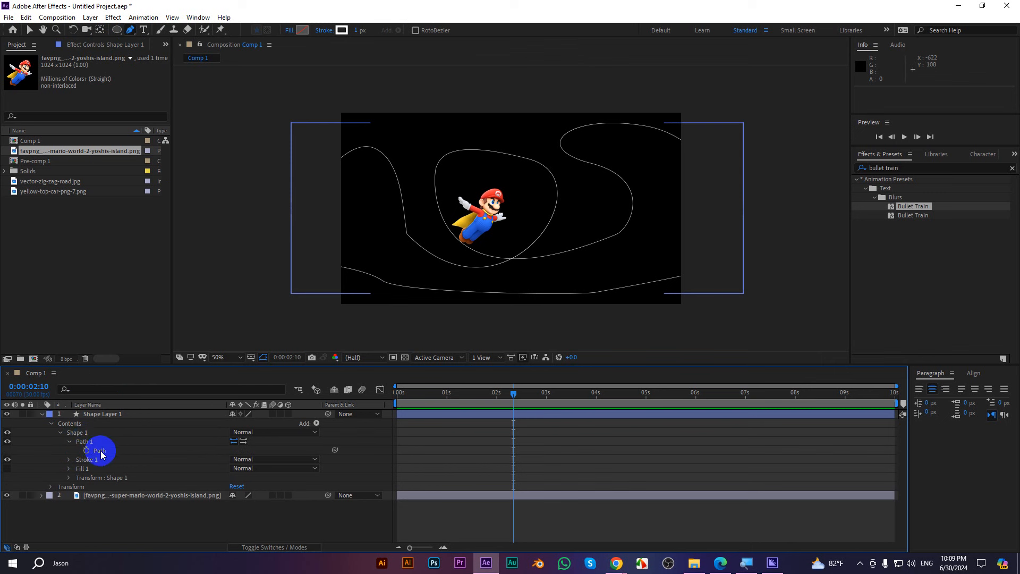
pyautogui.click(99, 450)
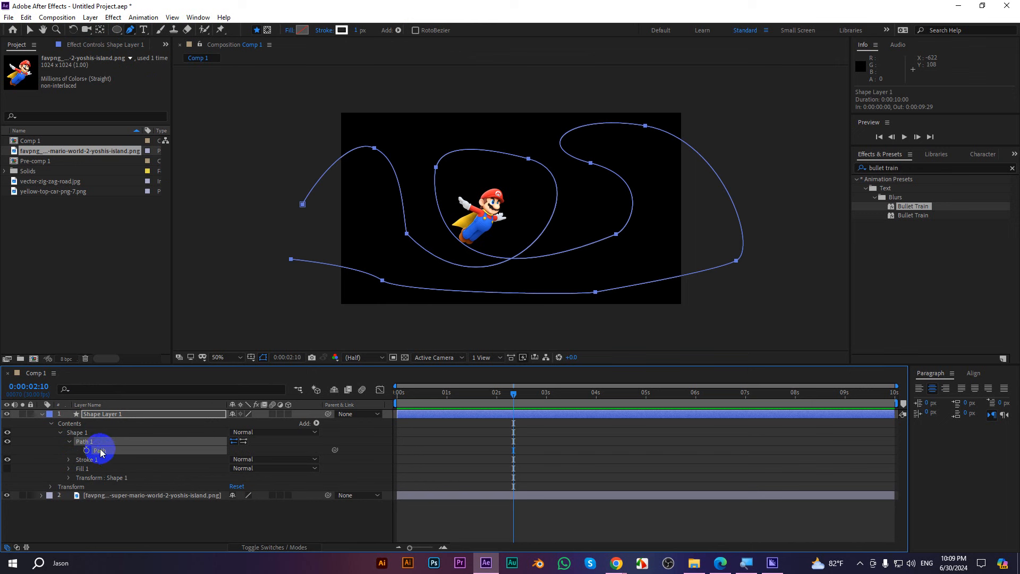
pyautogui.click(42, 414)
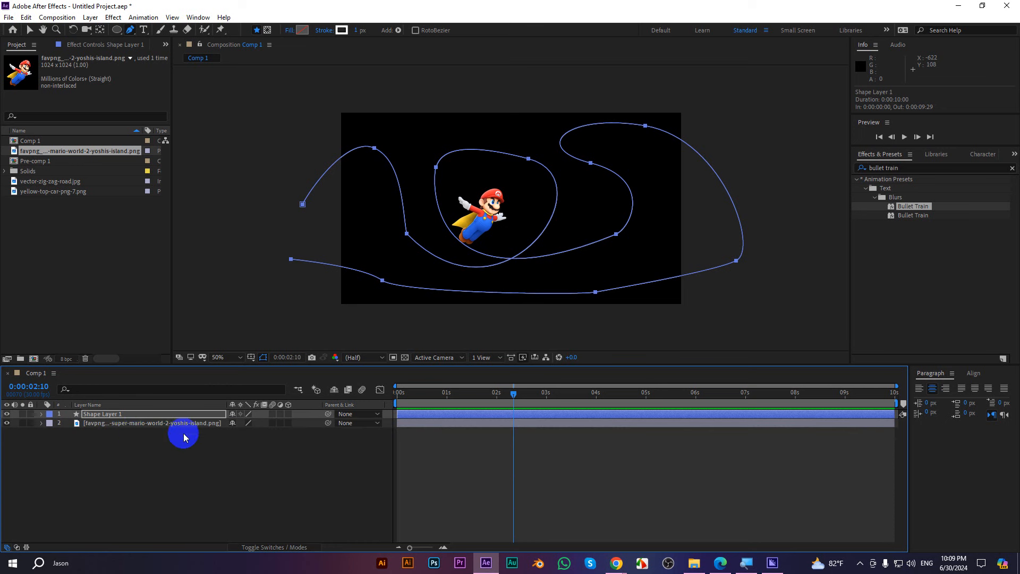
# Paste the copied path into the Mario layer's Position property as keyframes starting at 0:00:00:06
pyautogui.click(128, 423)
pyautogui.moveTo(518, 390); pyautogui.dragTo(386, 391)
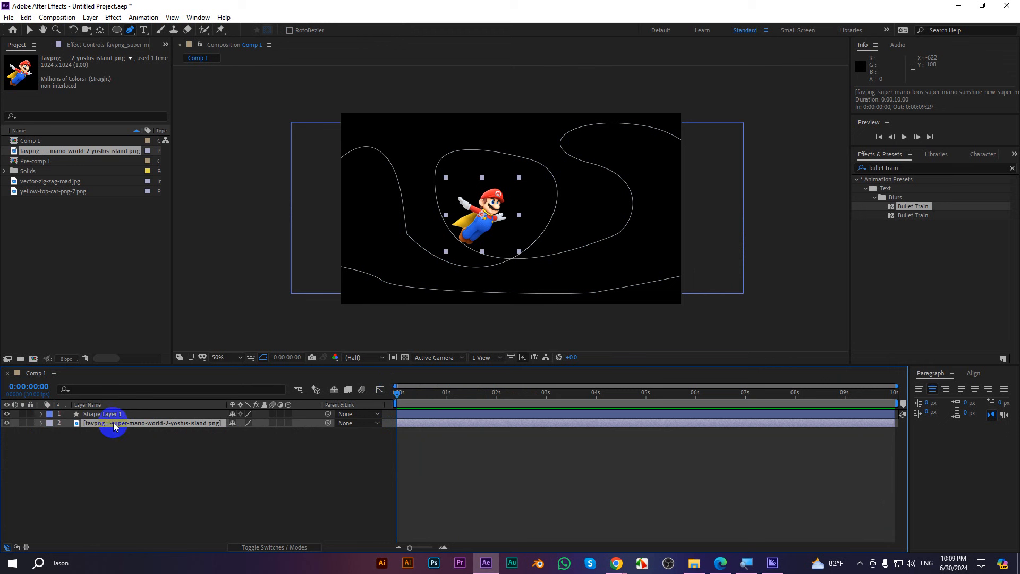
pyautogui.press('p')
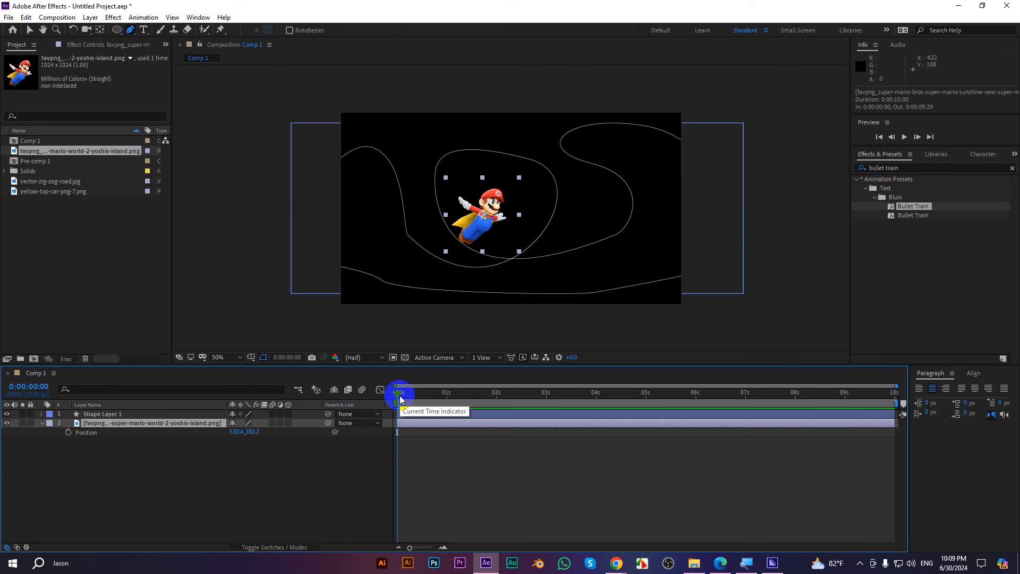
pyautogui.moveTo(400, 398); pyautogui.dragTo(409, 397)
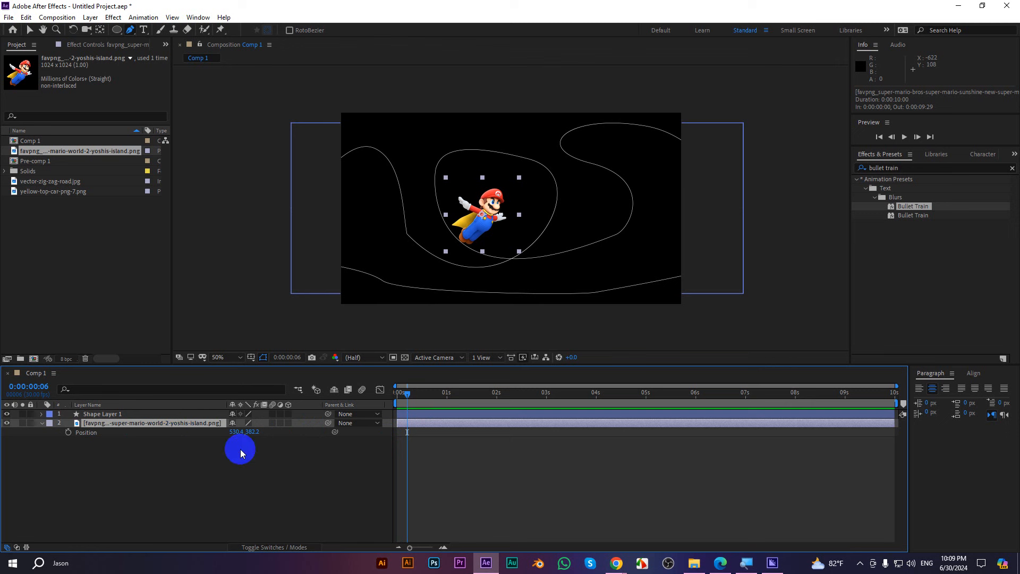
pyautogui.click(93, 434)
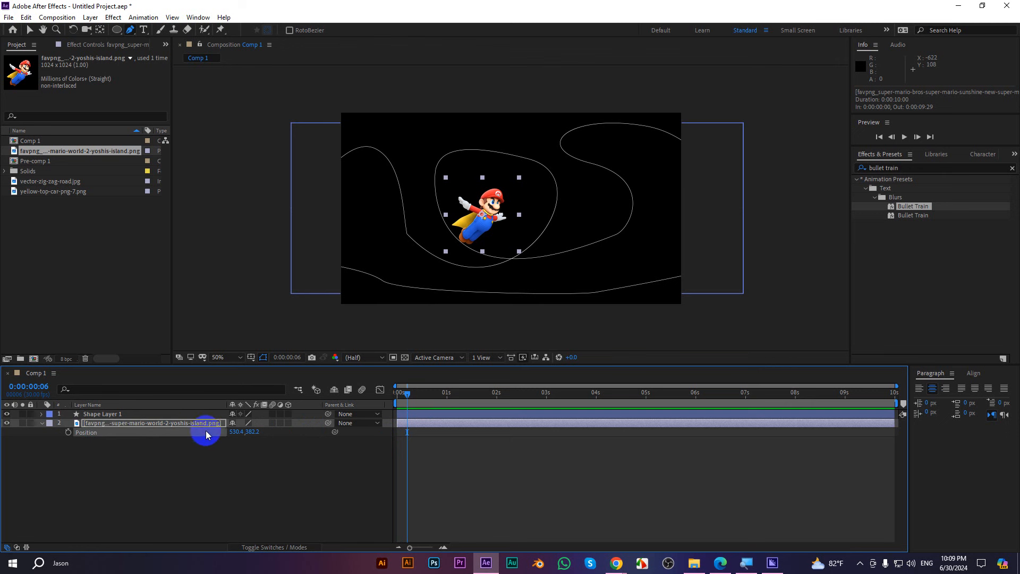
pyautogui.hotkey('ctrl', 'v')
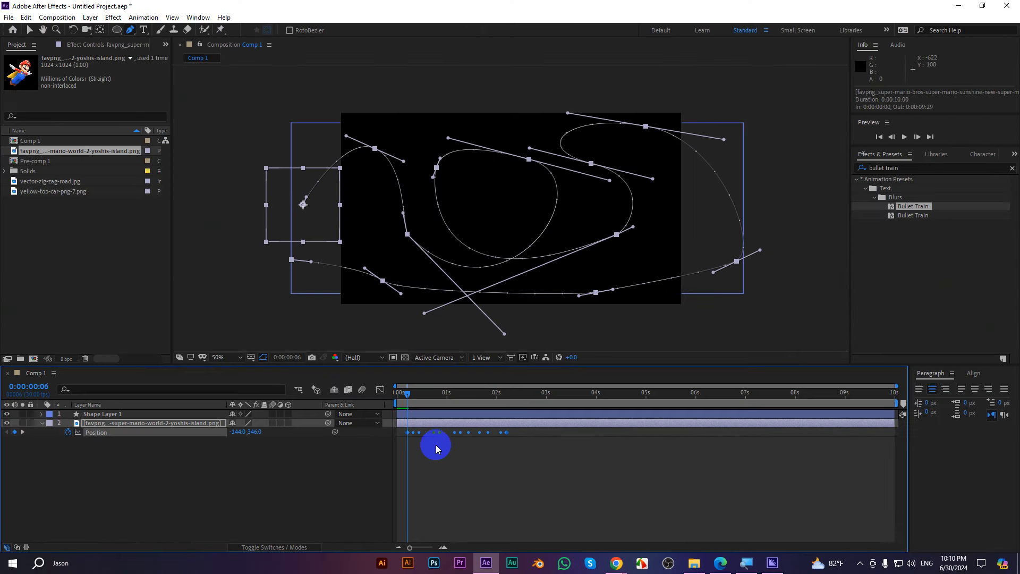
# Show all modified properties of the Mario layer and clear the keyframe selection
pyautogui.press('u')
pyautogui.press('u')
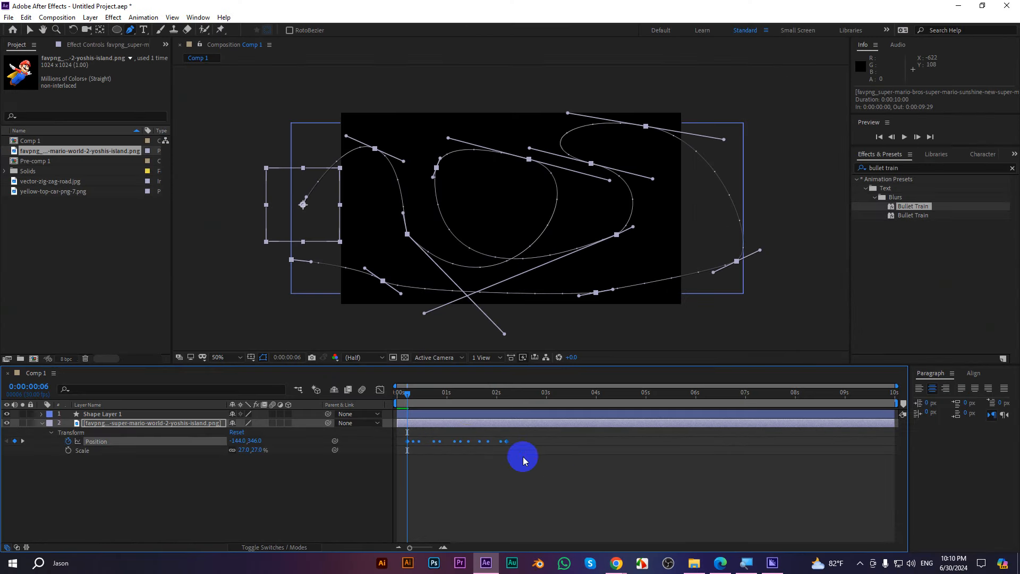
pyautogui.moveTo(546, 461); pyautogui.dragTo(406, 437)
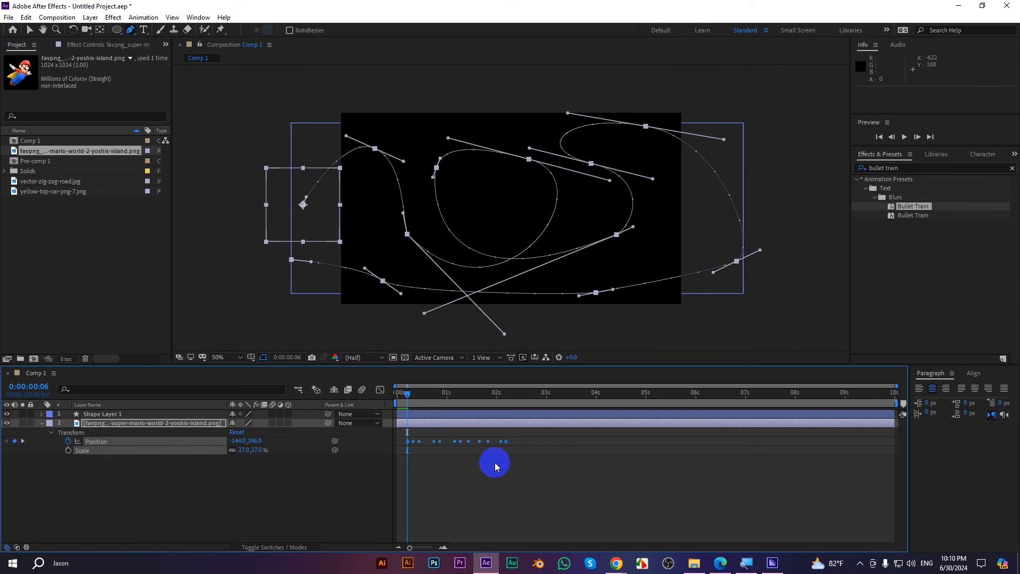
pyautogui.click(531, 469)
# Switch to the Selection tool and set the composition view's magnification to Fit
pyautogui.press('.')
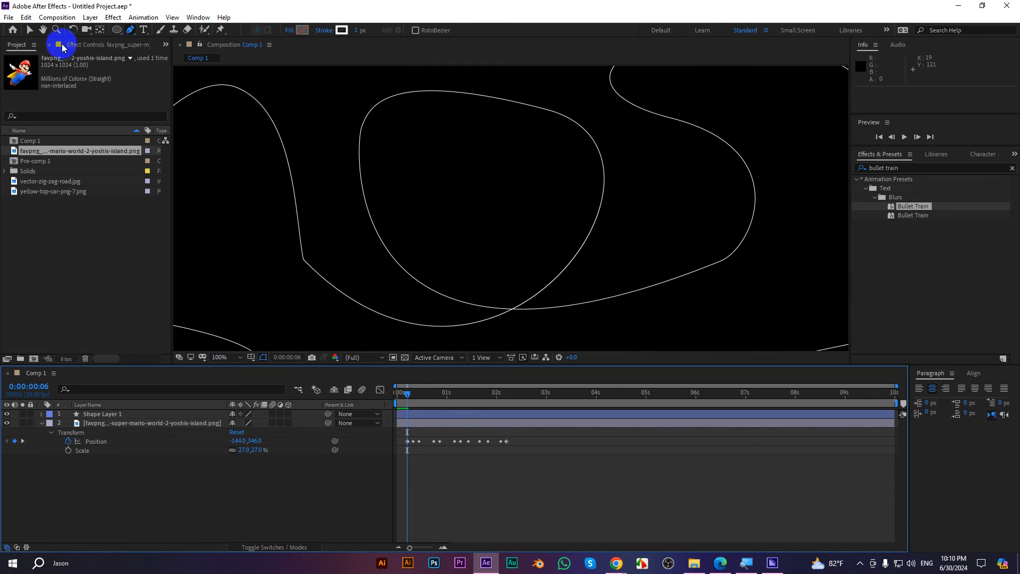
pyautogui.click(31, 31)
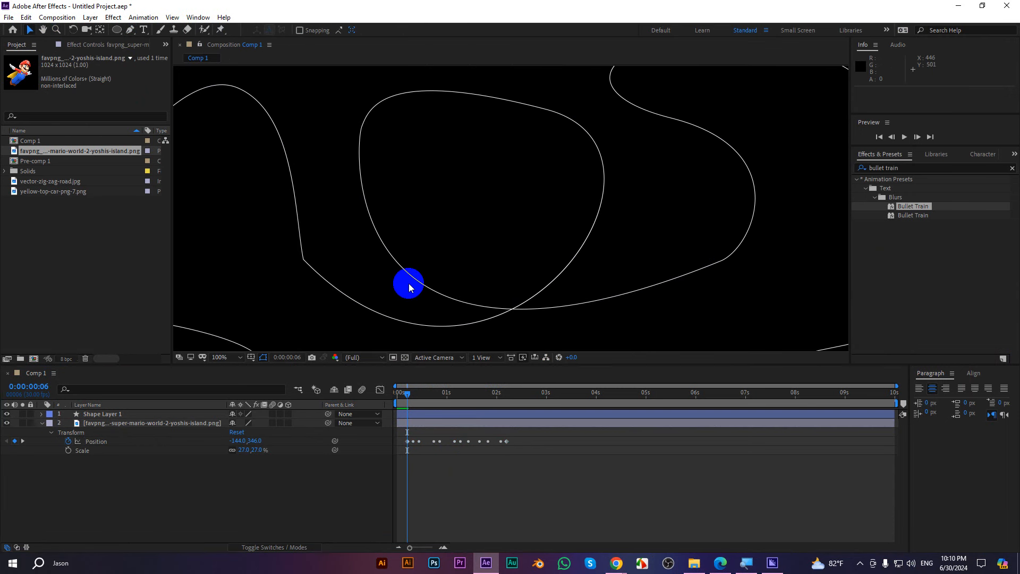
pyautogui.click(223, 357)
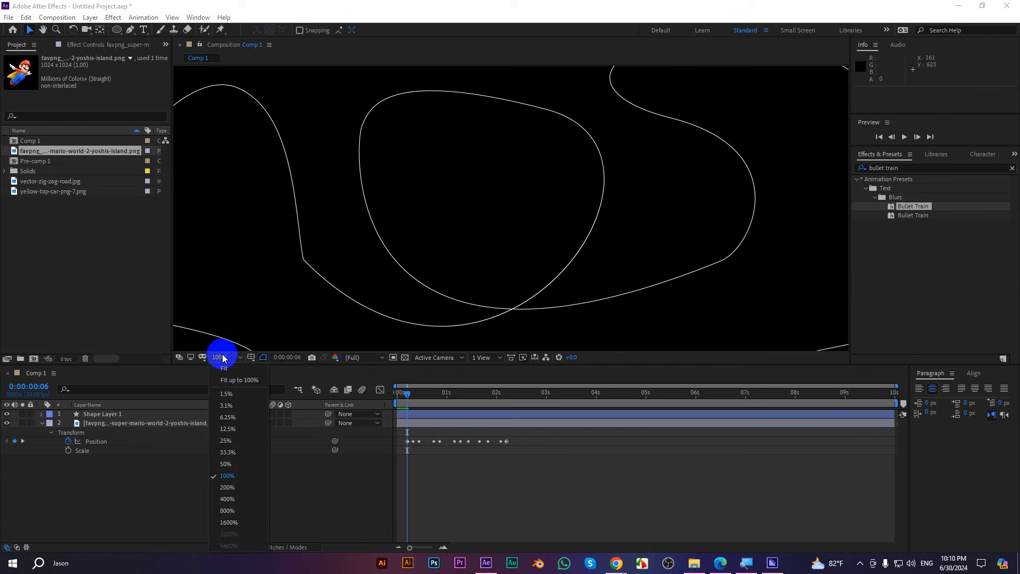
pyautogui.click(231, 366)
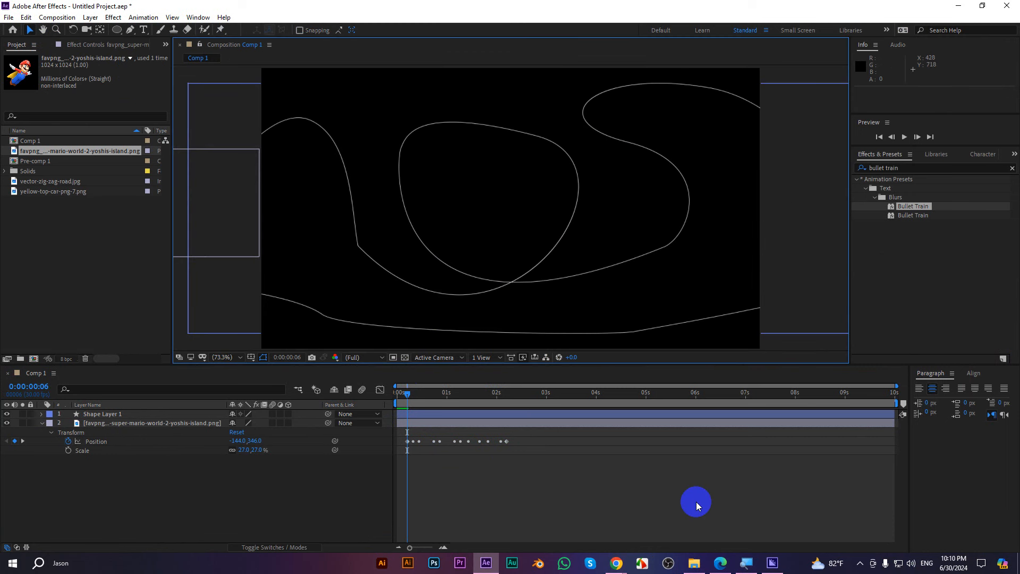
# Stretch all Position keyframes of the Mario layer proportionally so the last one falls at about 7 seconds
pyautogui.press('space')
pyautogui.press('space')
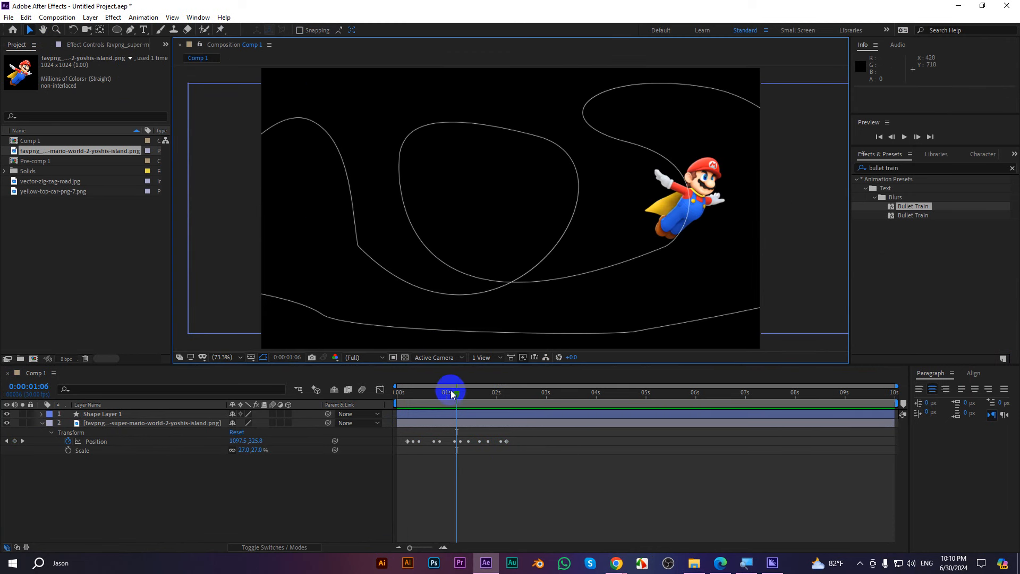
pyautogui.moveTo(450, 392); pyautogui.dragTo(414, 392)
pyautogui.moveTo(596, 483); pyautogui.dragTo(406, 437)
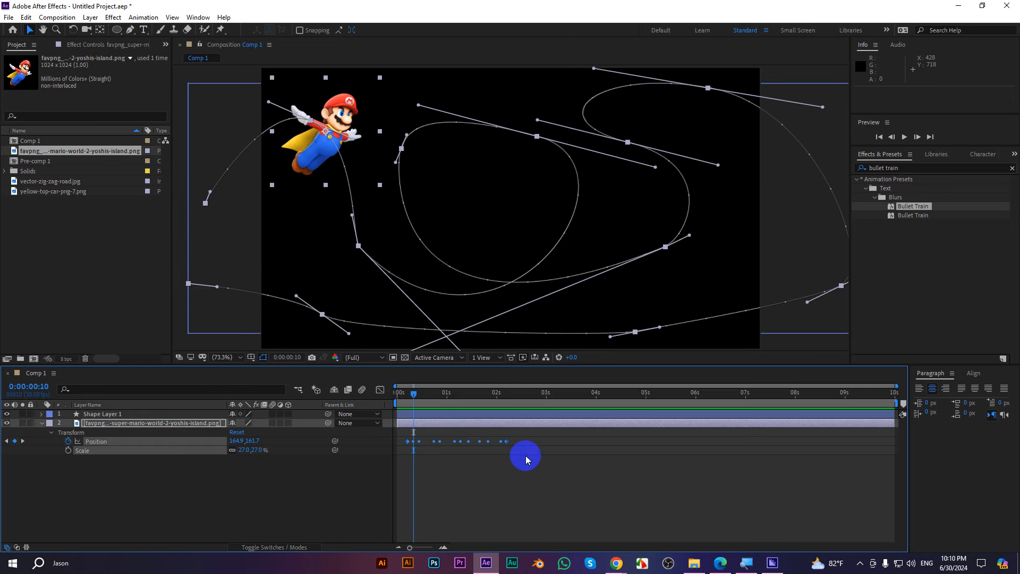
pyautogui.moveTo(507, 445); pyautogui.dragTo(746, 441)
# Preview the slowed Mario flight along the path from the start of the composition
pyautogui.moveTo(416, 402); pyautogui.dragTo(398, 398)
pyautogui.click(594, 467)
pyautogui.press('space')
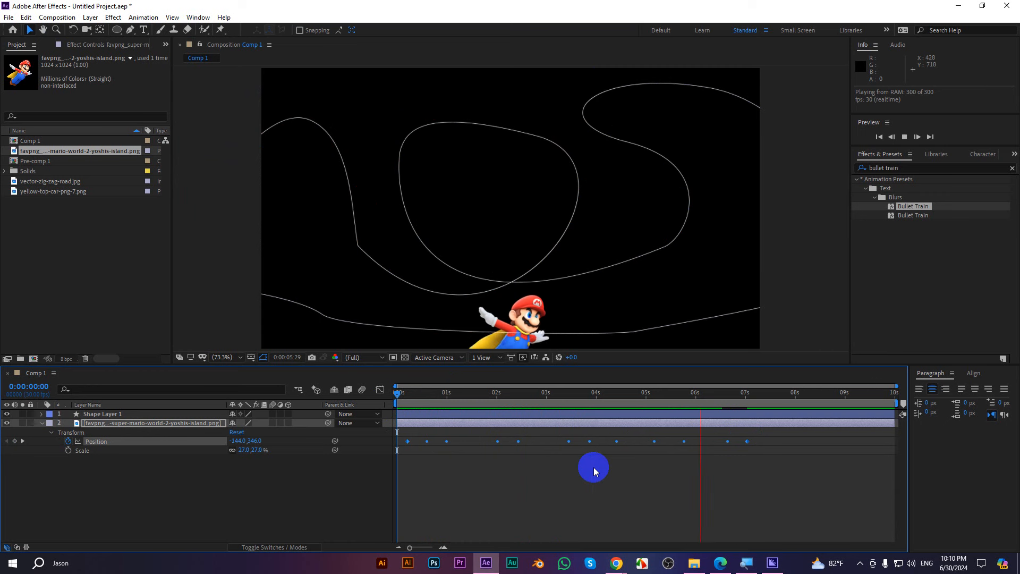
pyautogui.moveTo(779, 394); pyautogui.dragTo(469, 415)
# Collapse the Mario layer's properties and hide Shape Layer 1
pyautogui.click(134, 481)
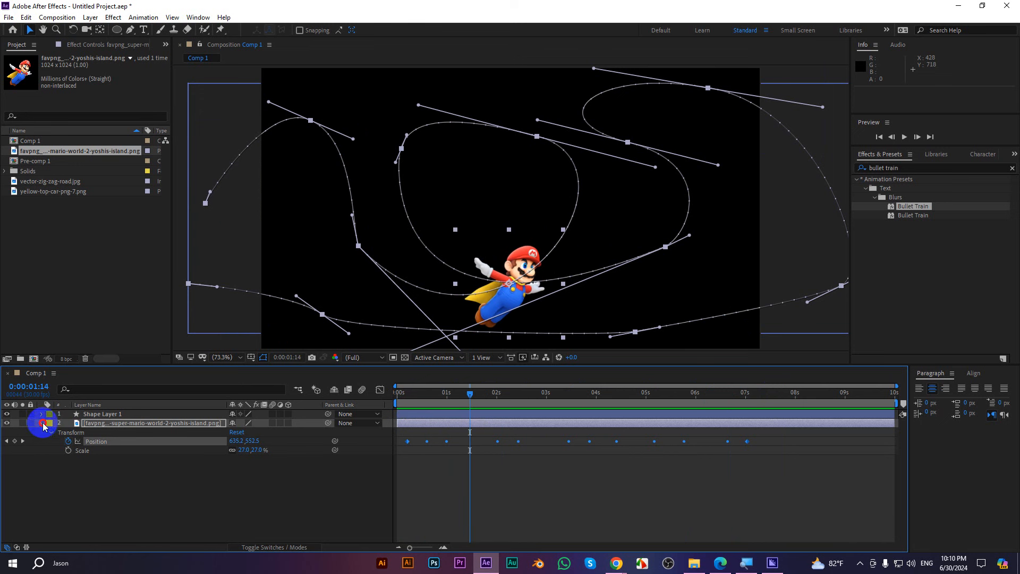
pyautogui.click(41, 423)
pyautogui.click(88, 414)
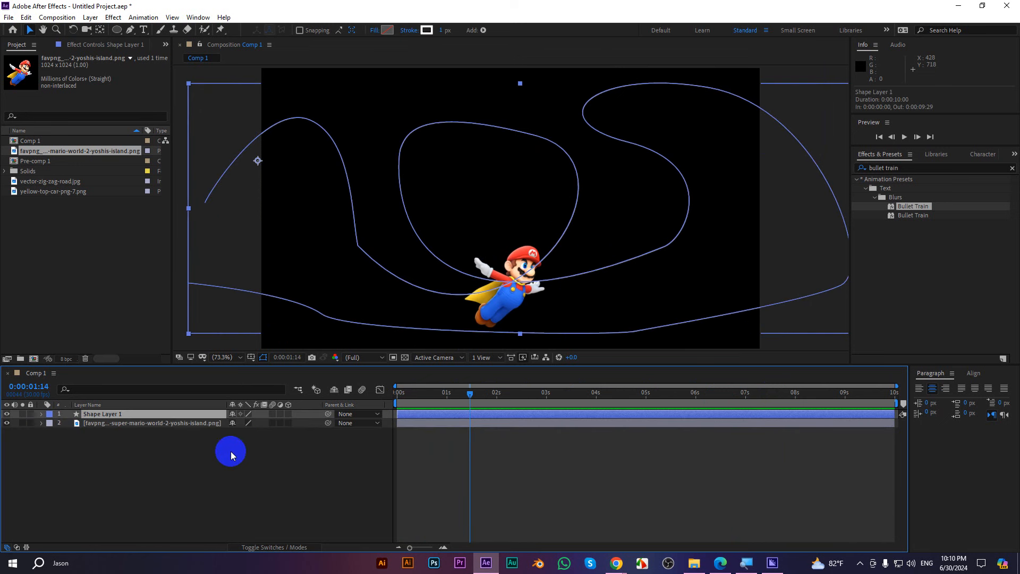
pyautogui.click(7, 414)
pyautogui.click(149, 479)
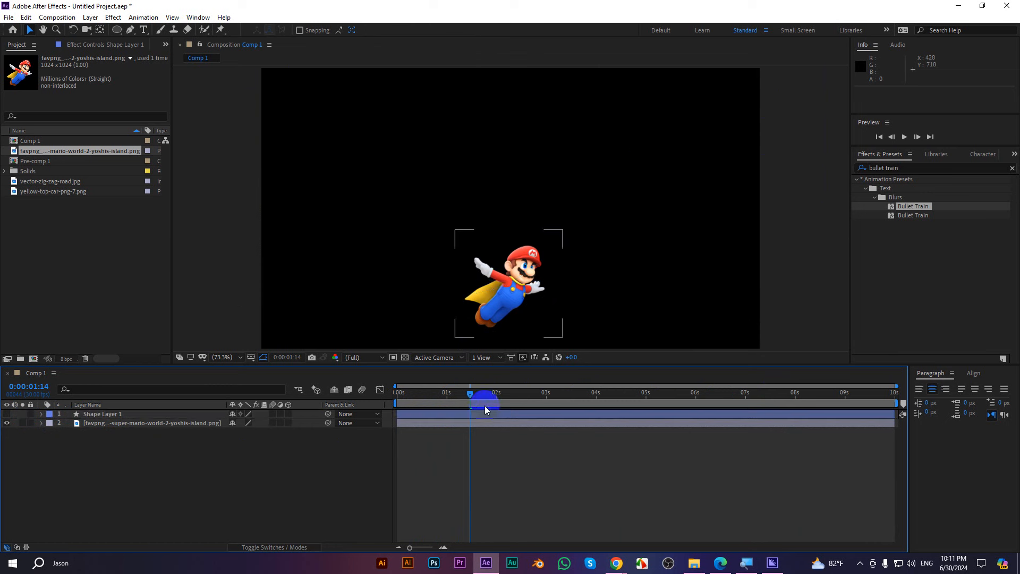
# Play the Mario animation from the start with the path line hidden
pyautogui.moveTo(471, 394); pyautogui.dragTo(324, 403)
pyautogui.press('space')
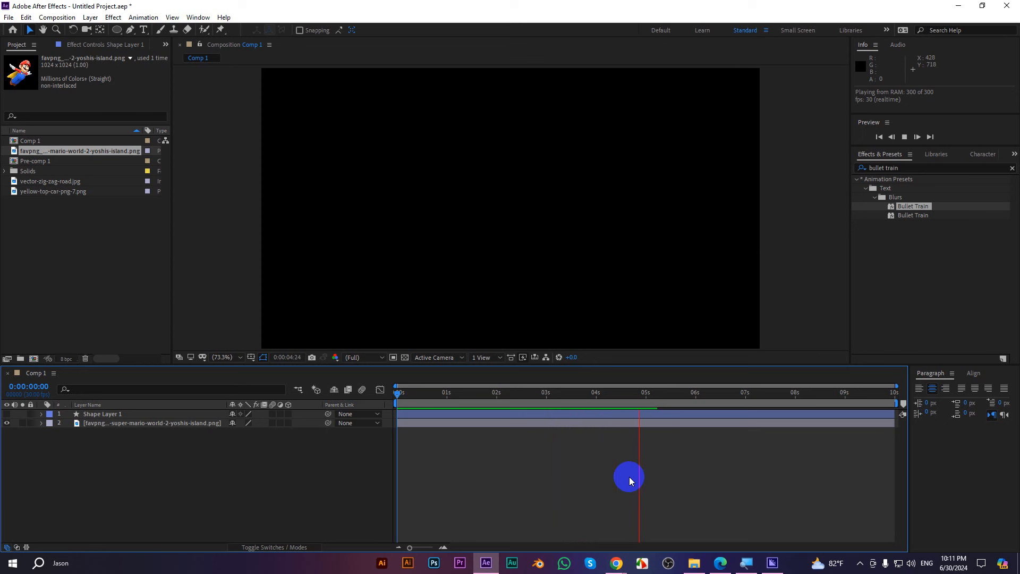
pyautogui.moveTo(668, 392); pyautogui.dragTo(472, 392)
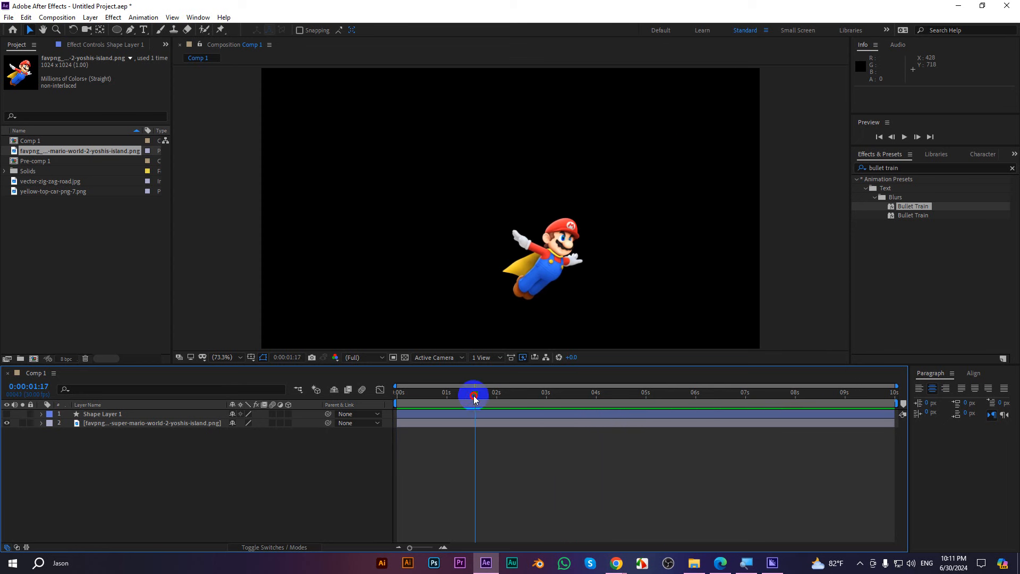
# Make Shape Layer 1 visible again and set the current time to 0:00:00:17
pyautogui.click(7, 414)
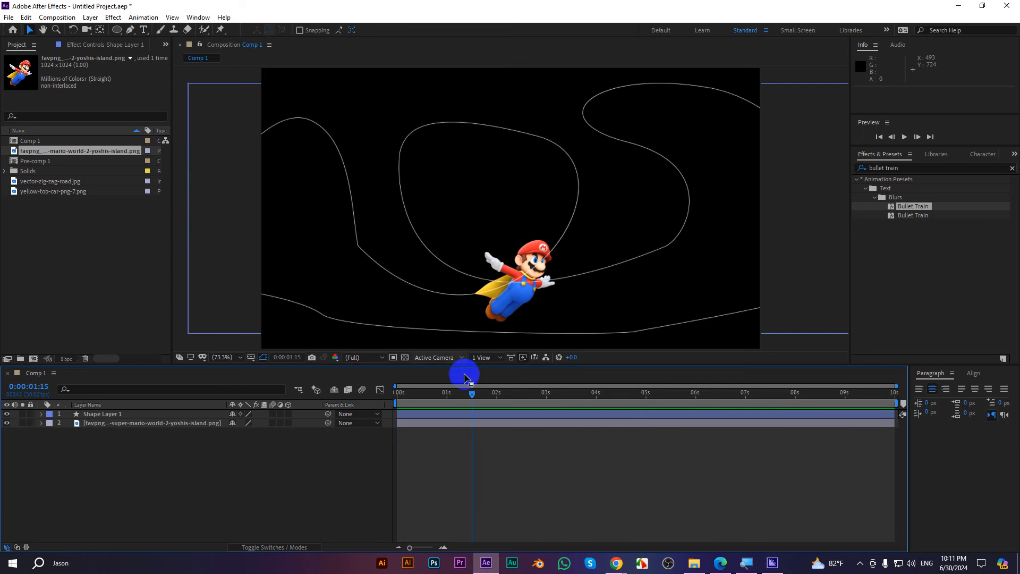
pyautogui.moveTo(468, 398); pyautogui.dragTo(428, 399)
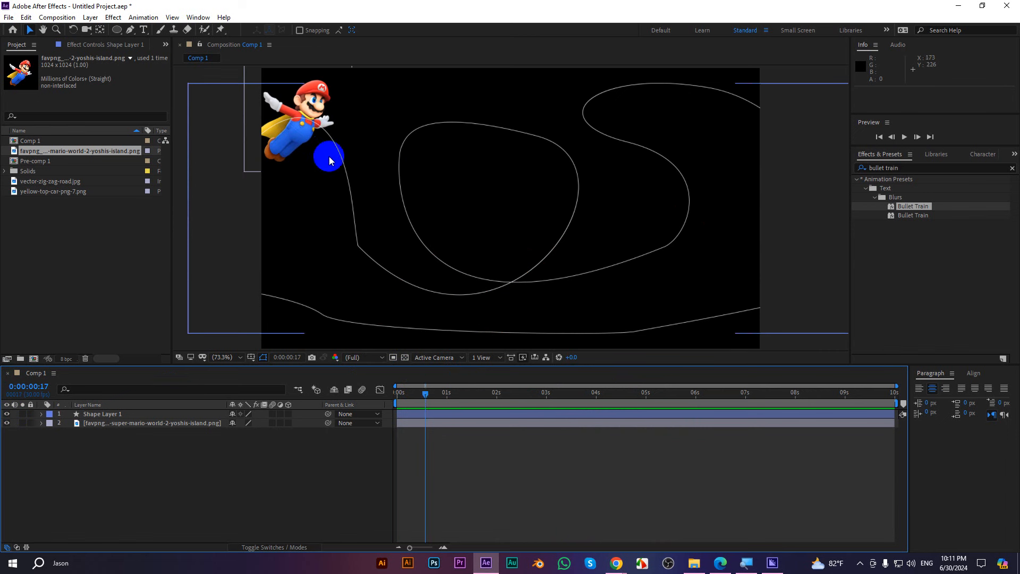
pyautogui.moveTo(425, 393); pyautogui.dragTo(426, 394)
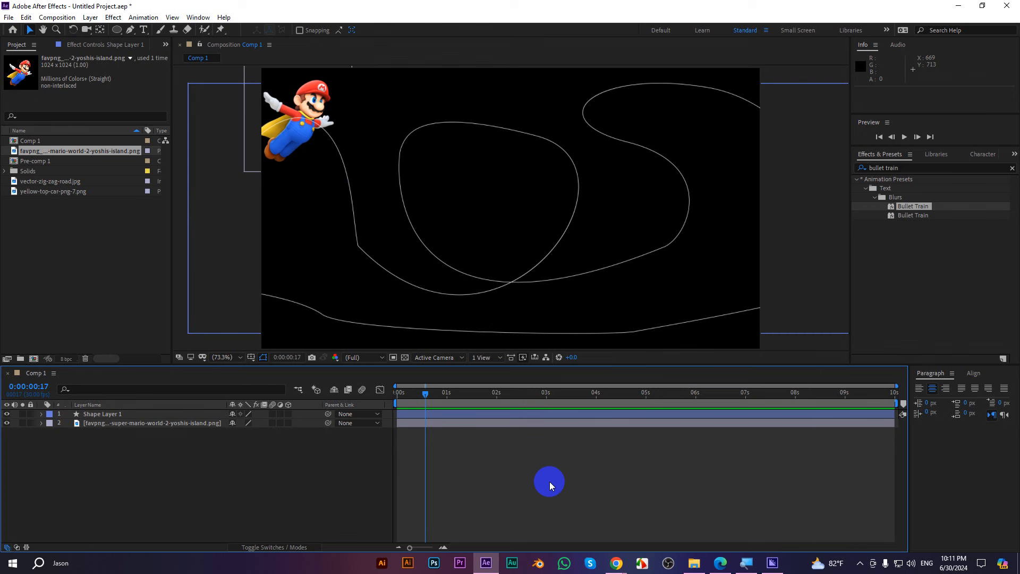
# Set the Mario layer's auto-orientation to Orient Along Path
pyautogui.click(139, 424)
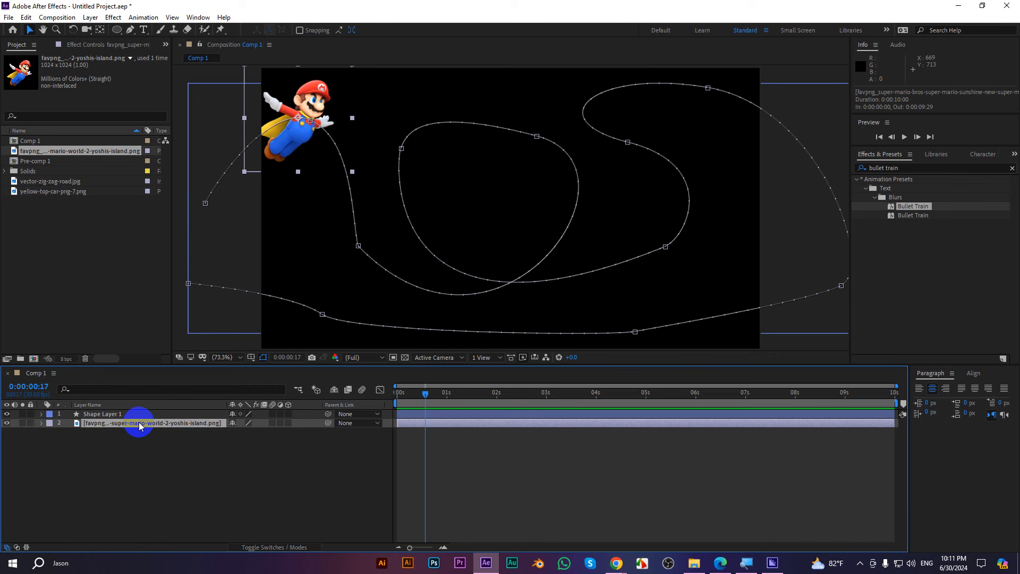
pyautogui.rightClick(140, 425)
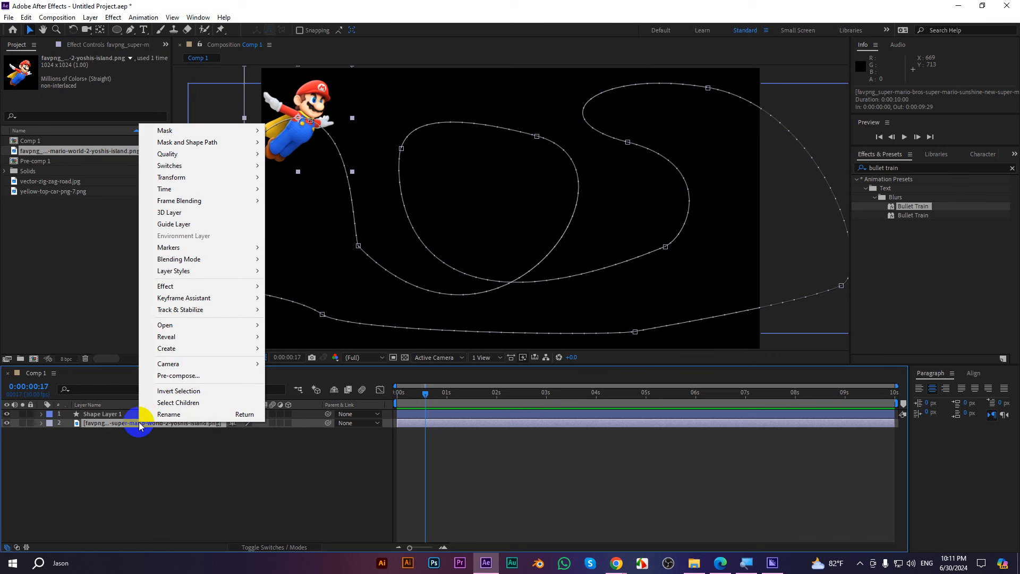
pyautogui.moveTo(195, 182)
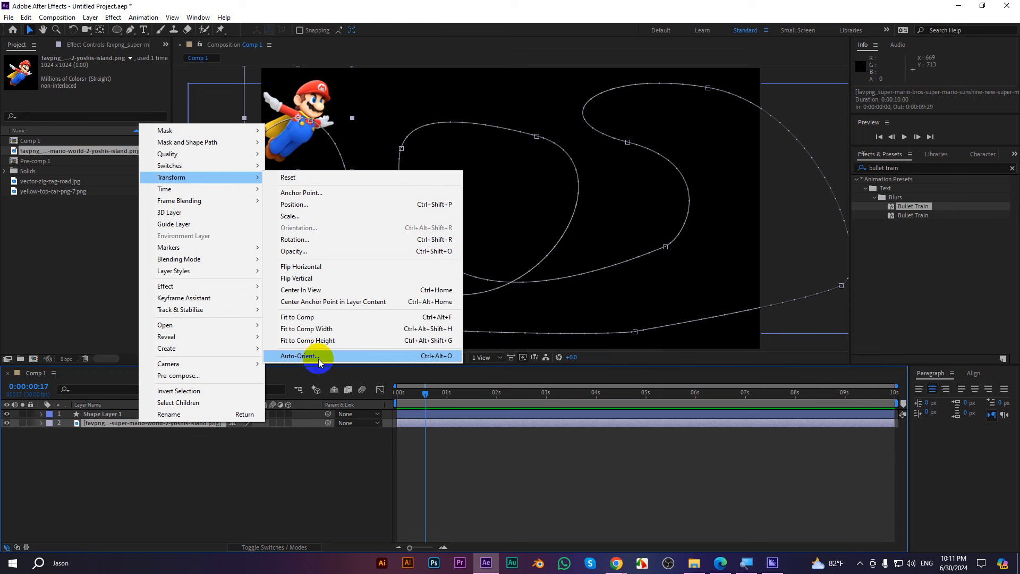
pyautogui.click(436, 359)
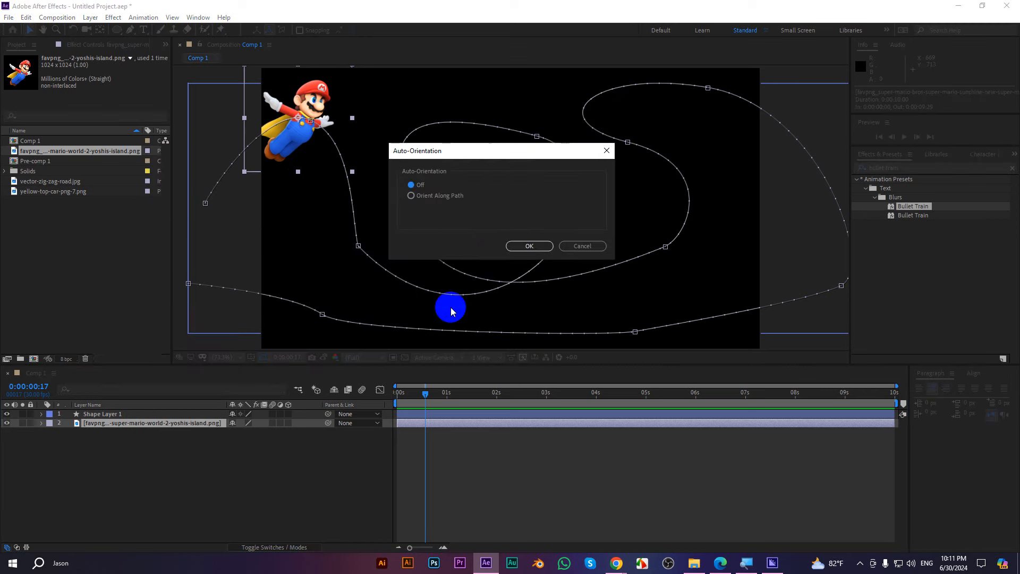
pyautogui.moveTo(467, 165); pyautogui.dragTo(364, 222)
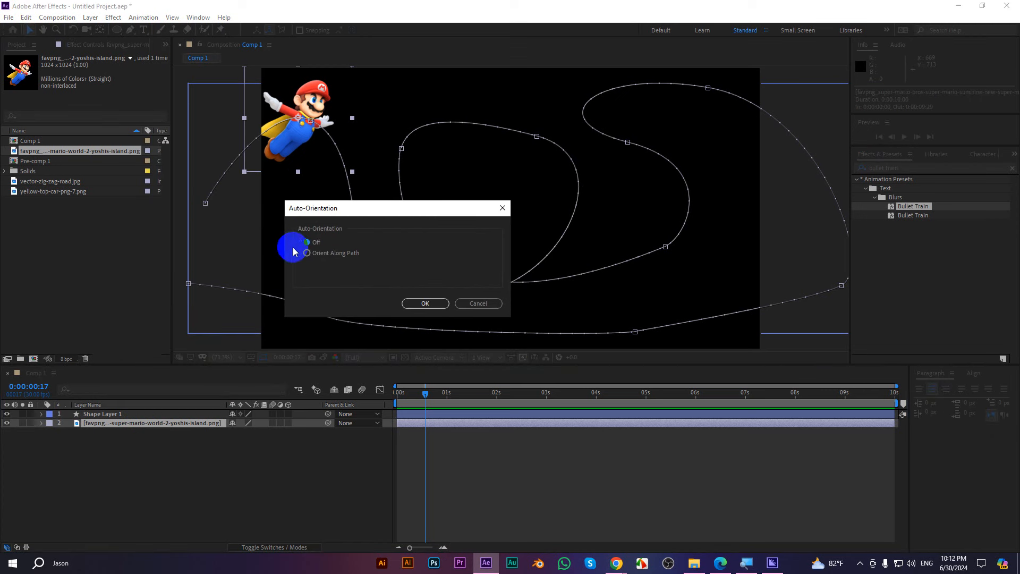
pyautogui.click(345, 259)
pyautogui.click(424, 306)
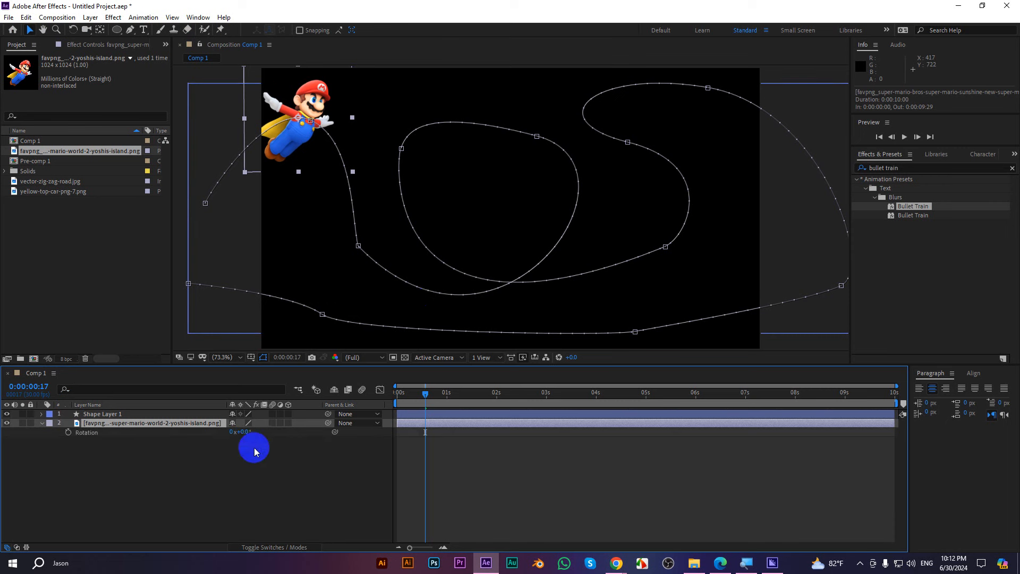
# Show the Mario layer's Rotation property and set it to 52° so he faces along the path
pyautogui.press('r')
pyautogui.moveTo(243, 432); pyautogui.dragTo(292, 432)
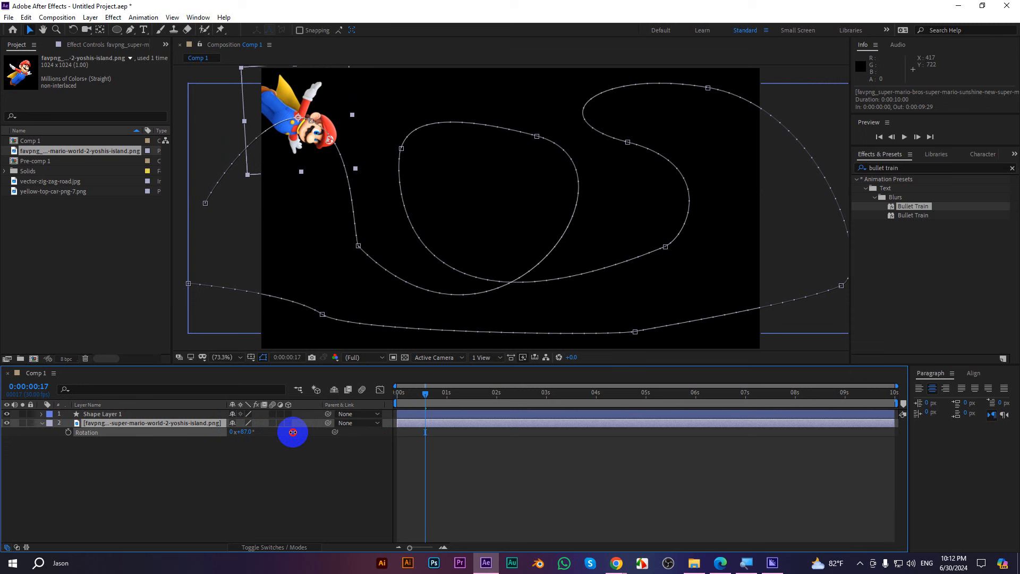
pyautogui.moveTo(440, 392); pyautogui.dragTo(395, 389)
pyautogui.click(237, 431)
pyautogui.moveTo(242, 431); pyautogui.dragTo(227, 427)
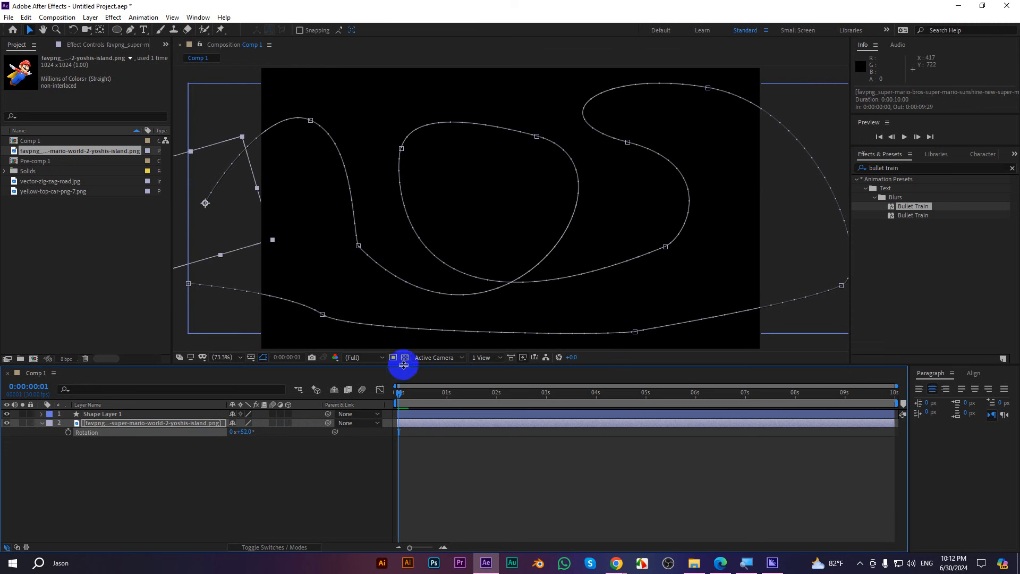
# Preview the auto-oriented Mario flight from the start in a maximized composition view, and restore the normal layout
pyautogui.moveTo(398, 390); pyautogui.dragTo(358, 383)
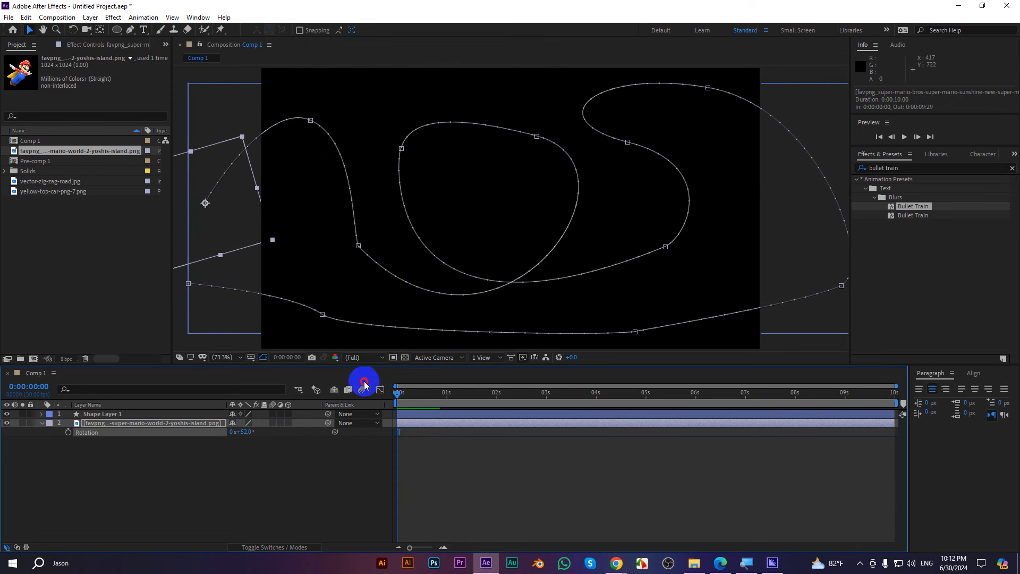
pyautogui.click(815, 316)
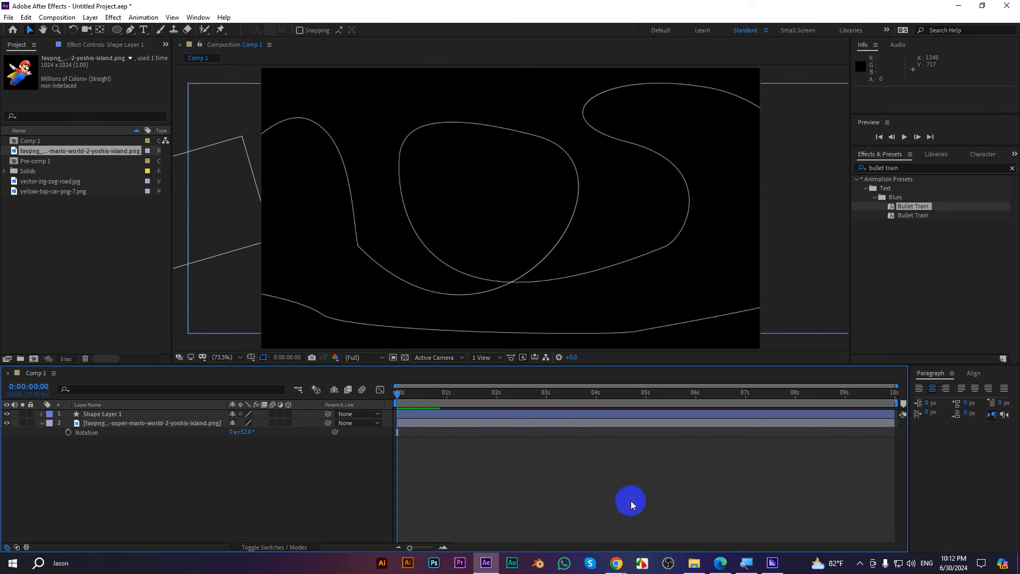
pyautogui.press('`')
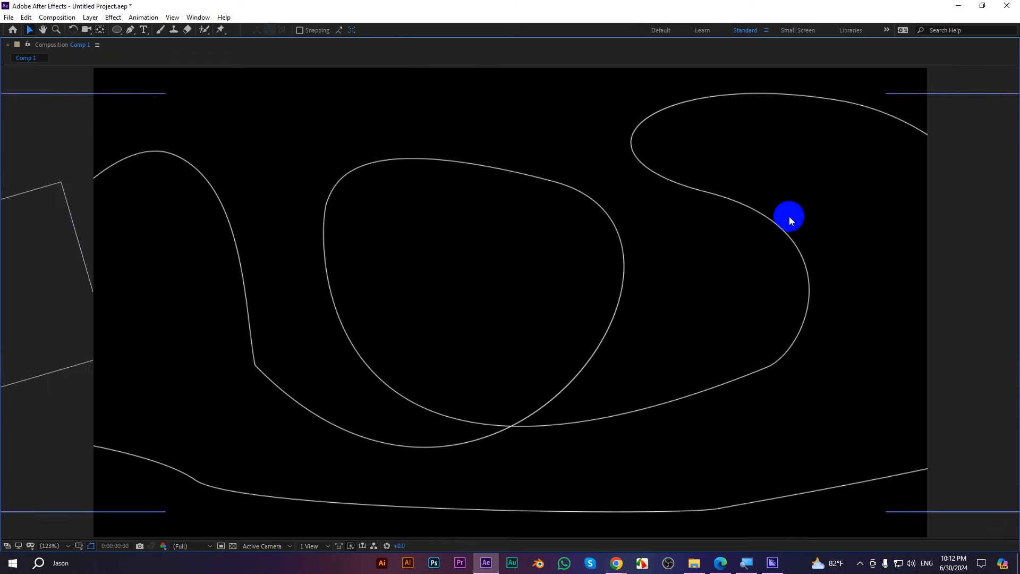
pyautogui.press('space')
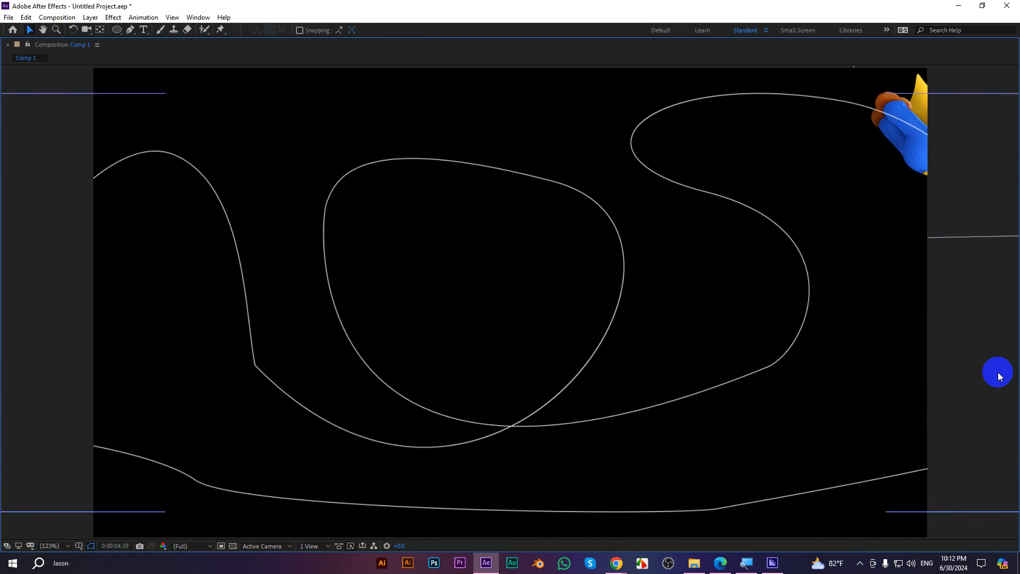
pyautogui.press('`')
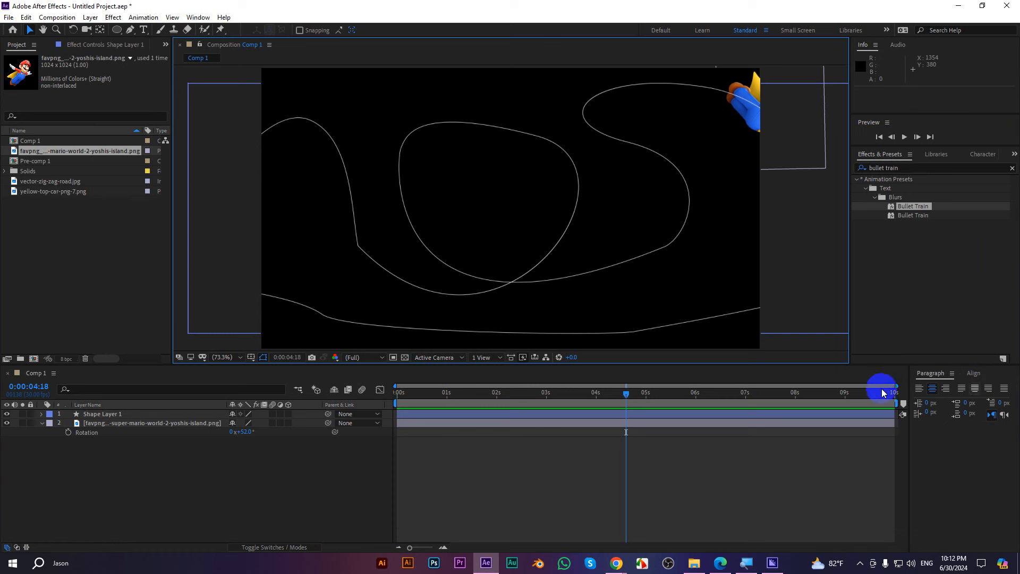
pyautogui.click(597, 396)
pyautogui.moveTo(597, 396); pyautogui.dragTo(631, 405)
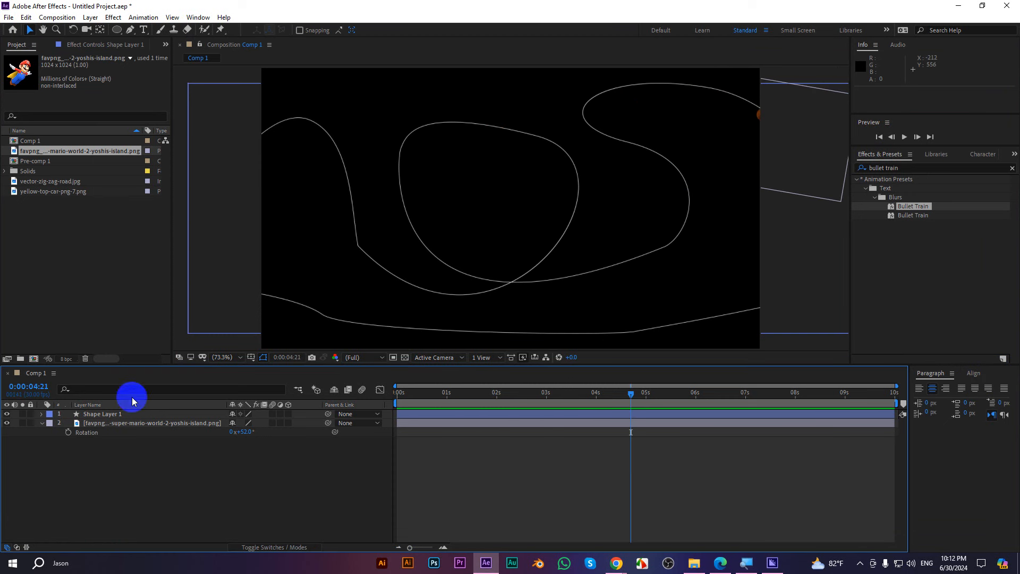
# Delete both layers from Comp 1 and add vector-zig-zag-road.jpg to its timeline
pyautogui.moveTo(180, 486); pyautogui.dragTo(117, 410)
pyautogui.press('Delete')
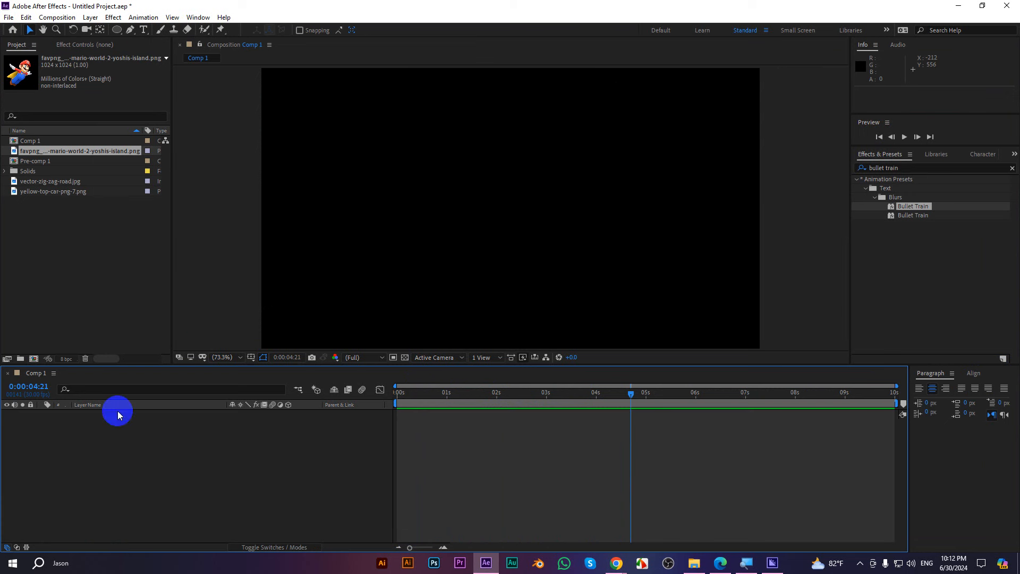
pyautogui.click(35, 183)
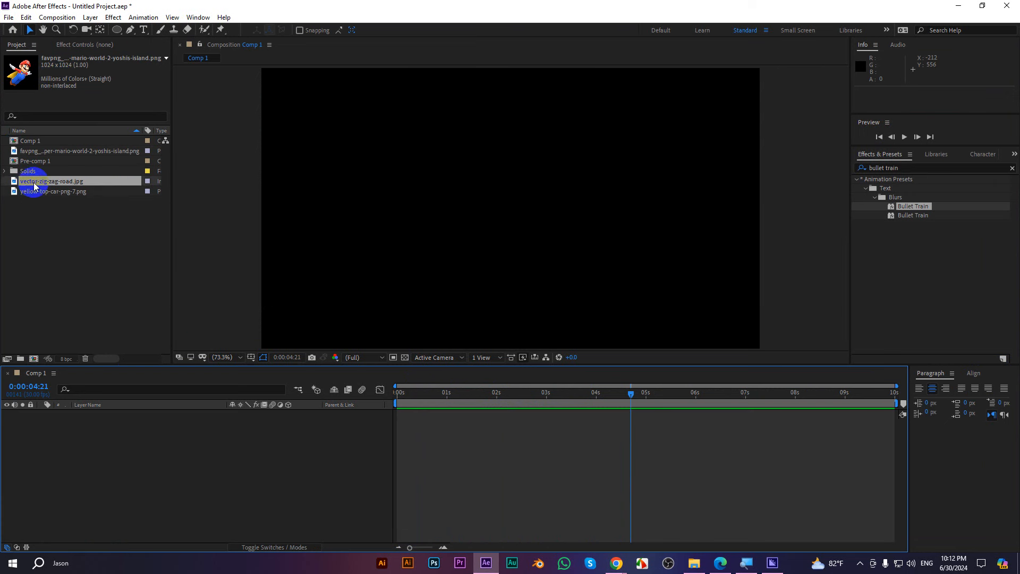
pyautogui.moveTo(35, 184); pyautogui.dragTo(81, 449)
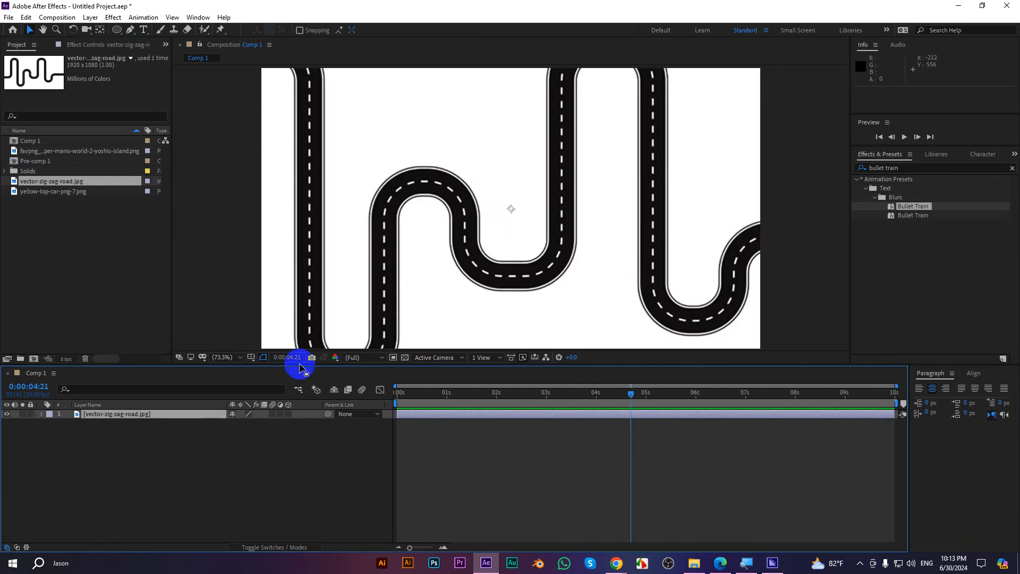
pyautogui.click(399, 259)
# Scale the road image layer with Fit to Comp and deselect it
pyautogui.rightClick(433, 415)
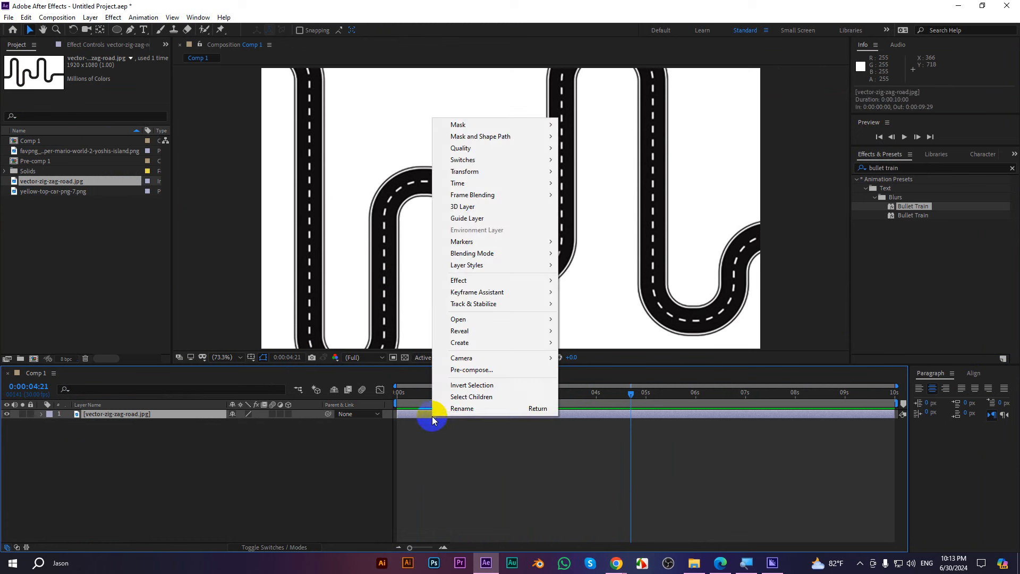
pyautogui.moveTo(473, 171)
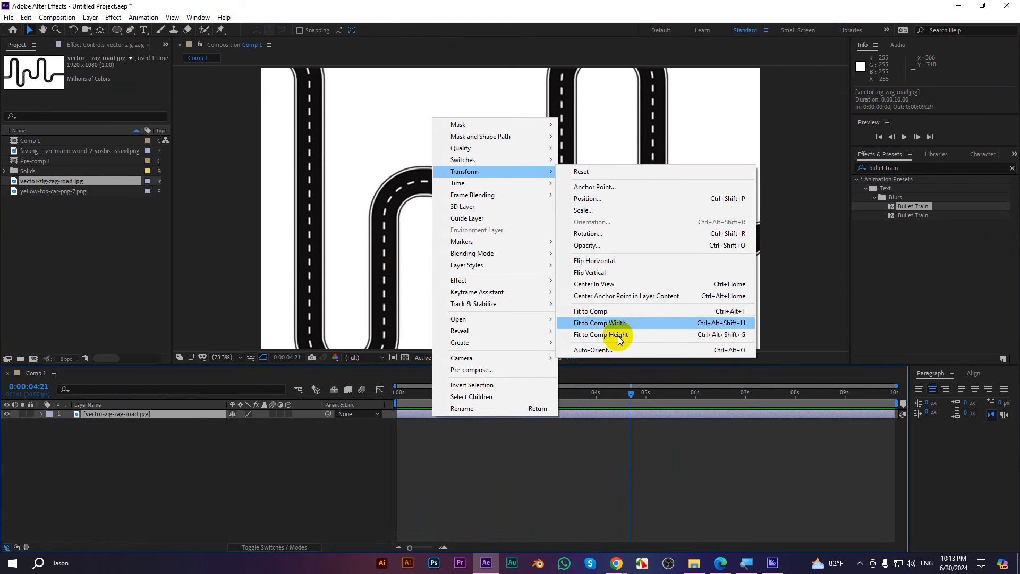
pyautogui.click(595, 311)
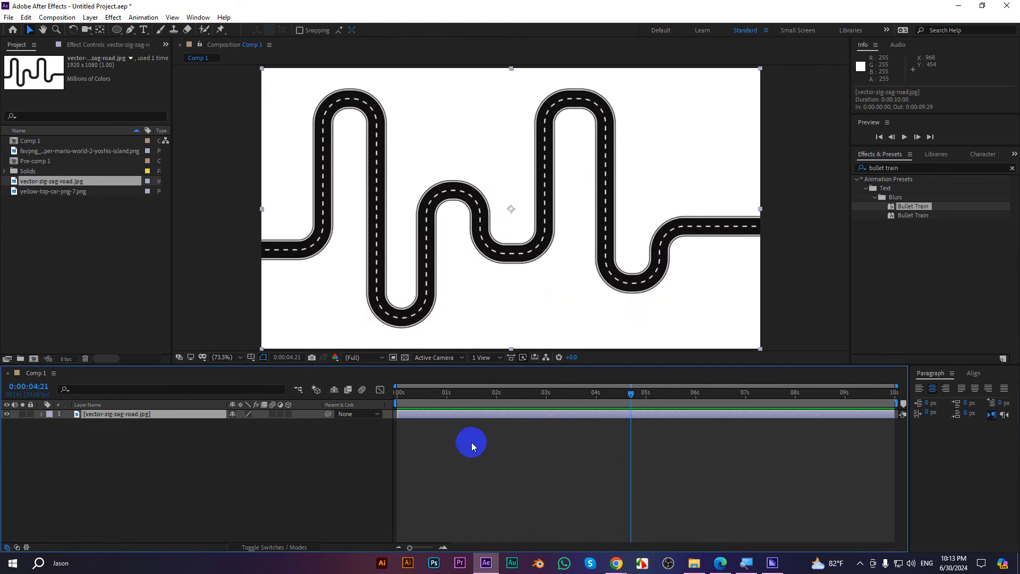
pyautogui.click(450, 470)
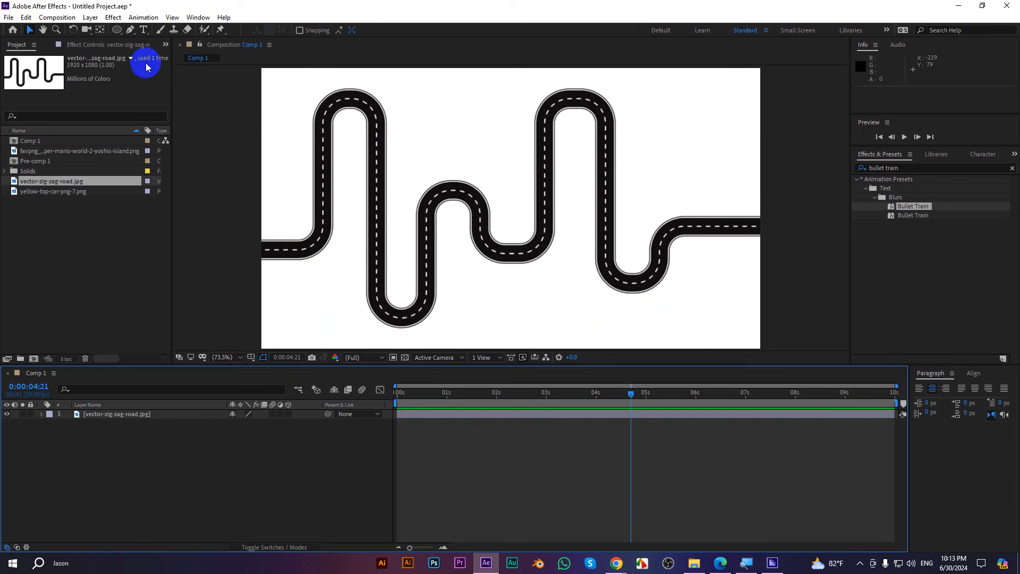
# With the Pen tool, start a path outside the canvas before the road's left end and trace the centre line over the first tall hump
pyautogui.moveTo(132, 35); pyautogui.dragTo(157, 30)
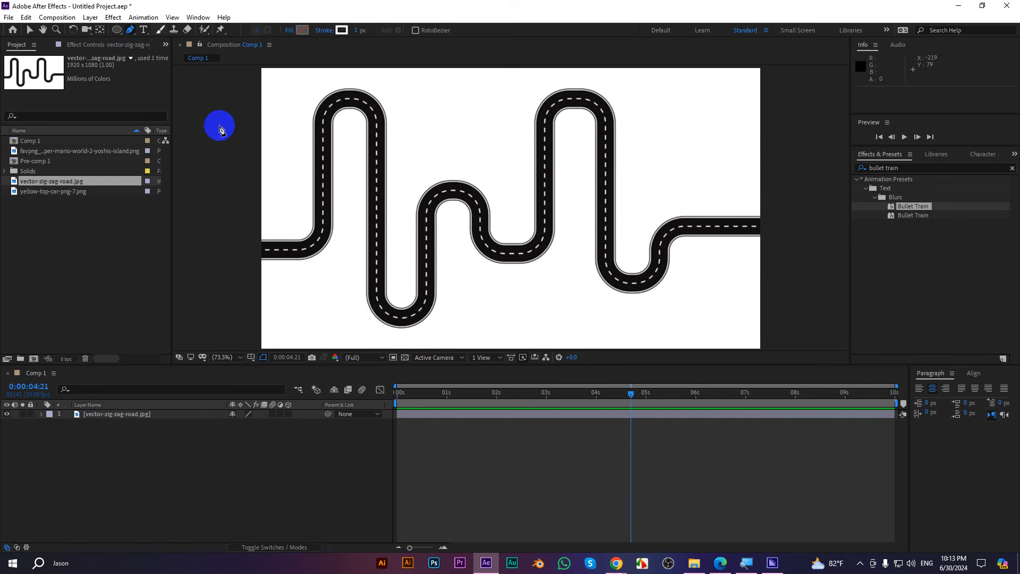
pyautogui.click(180, 249)
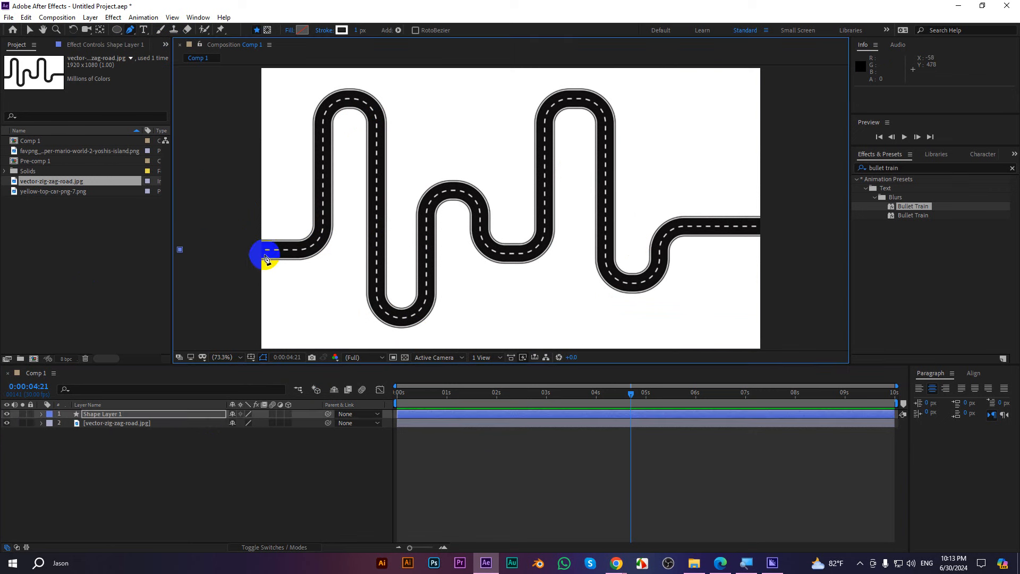
pyautogui.click(297, 250)
pyautogui.moveTo(302, 250); pyautogui.dragTo(309, 250)
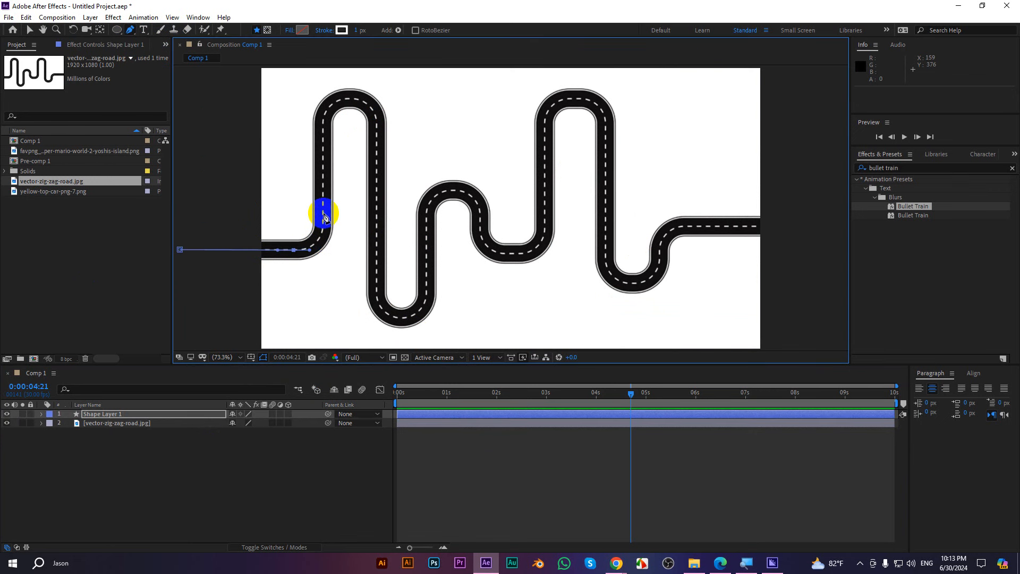
pyautogui.moveTo(324, 214); pyautogui.dragTo(323, 183)
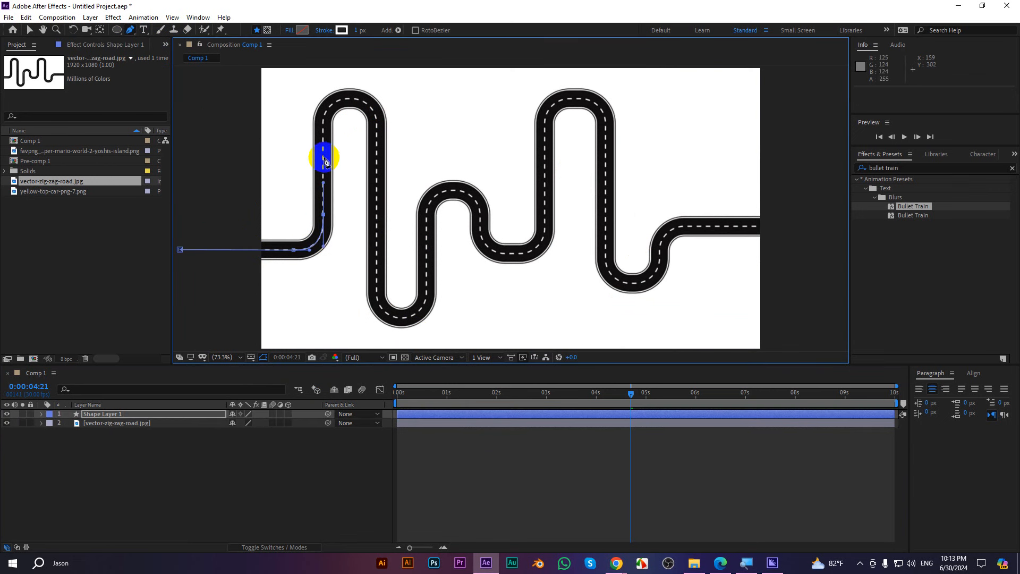
pyautogui.moveTo(323, 121); pyautogui.dragTo(323, 99)
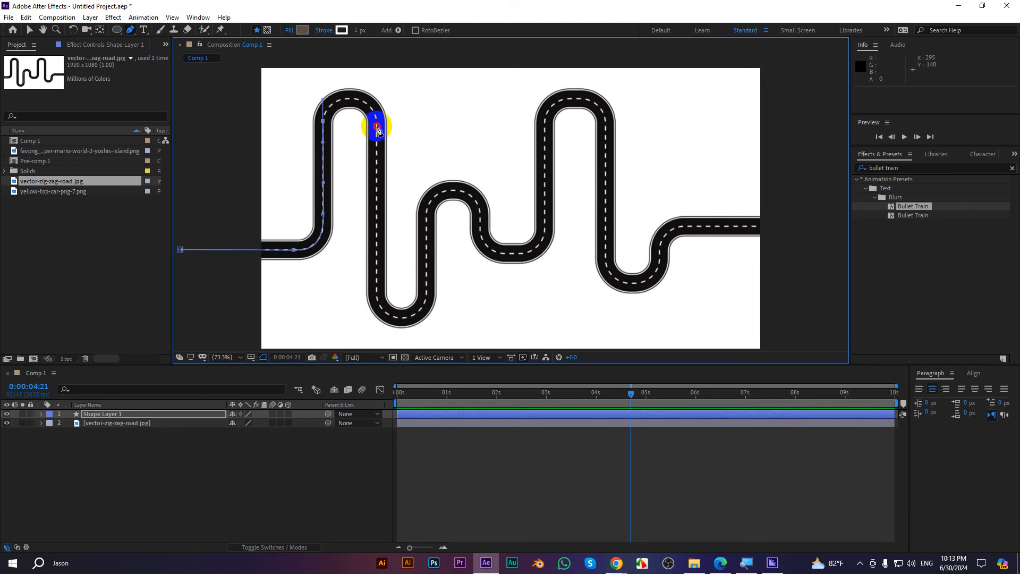
pyautogui.moveTo(377, 126); pyautogui.dragTo(382, 167)
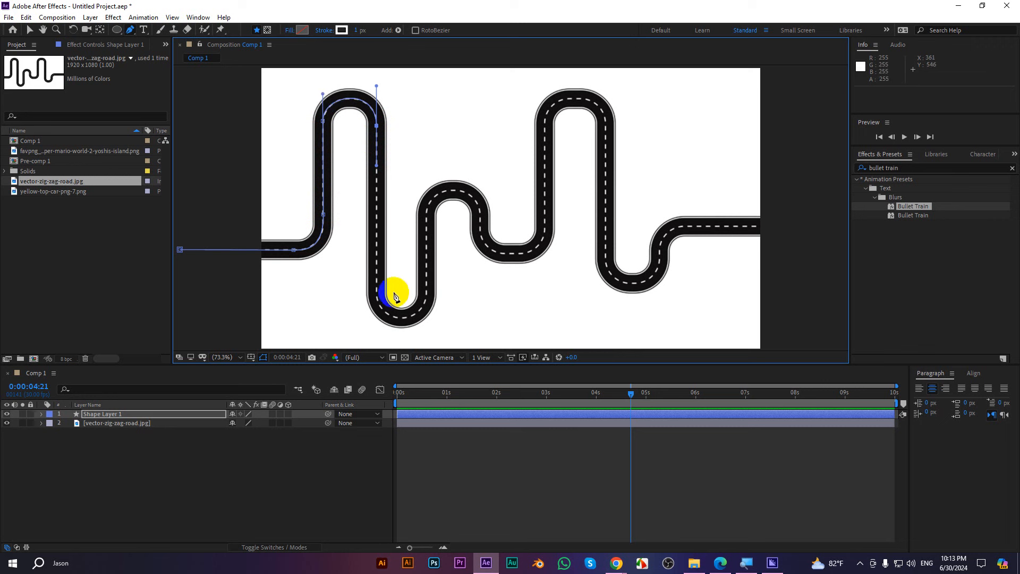
# Continue the curved path through the deep first dip, over the small middle hump and through the shallow second dip
pyautogui.click(377, 298)
pyautogui.moveTo(379, 294); pyautogui.dragTo(377, 314)
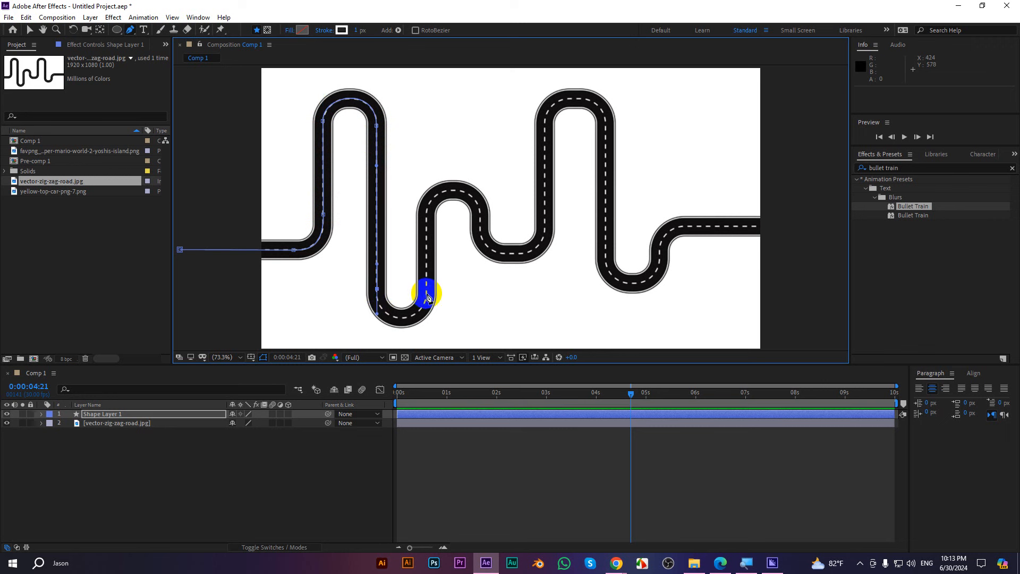
pyautogui.moveTo(428, 293); pyautogui.dragTo(429, 255)
pyautogui.moveTo(378, 317); pyautogui.dragTo(377, 327)
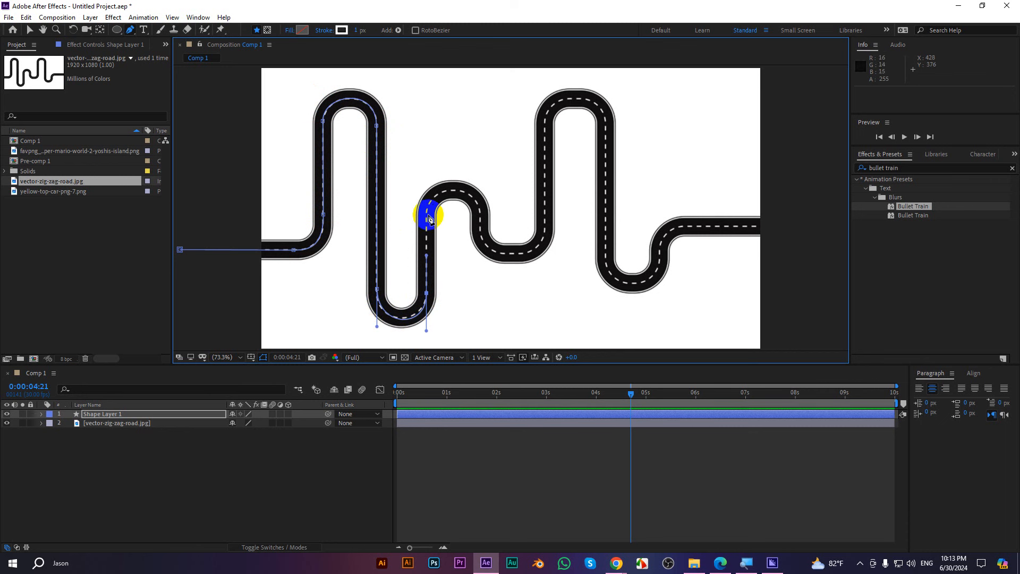
pyautogui.moveTo(427, 221); pyautogui.dragTo(424, 176)
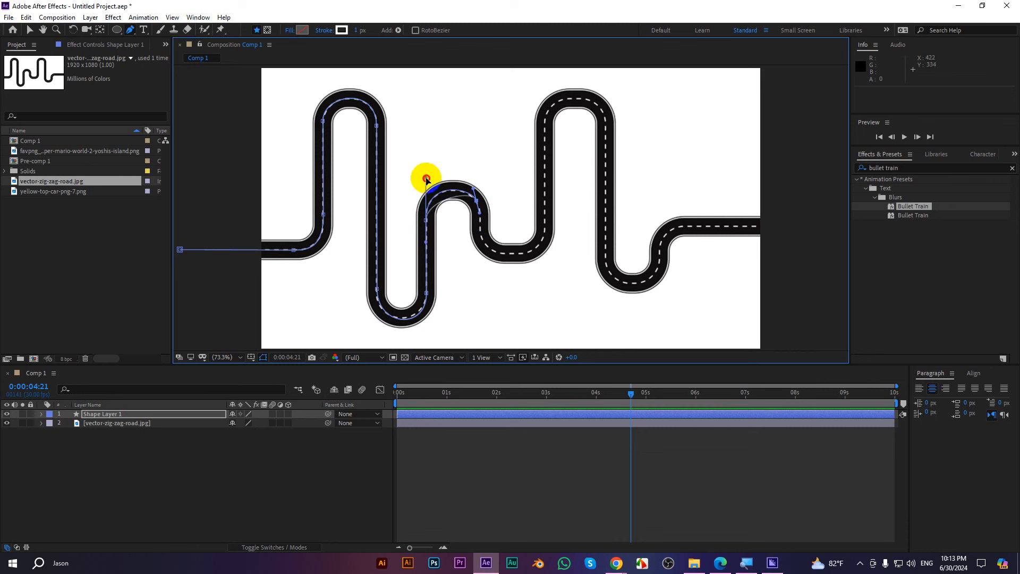
pyautogui.click(503, 254)
pyautogui.moveTo(503, 254); pyautogui.dragTo(545, 211)
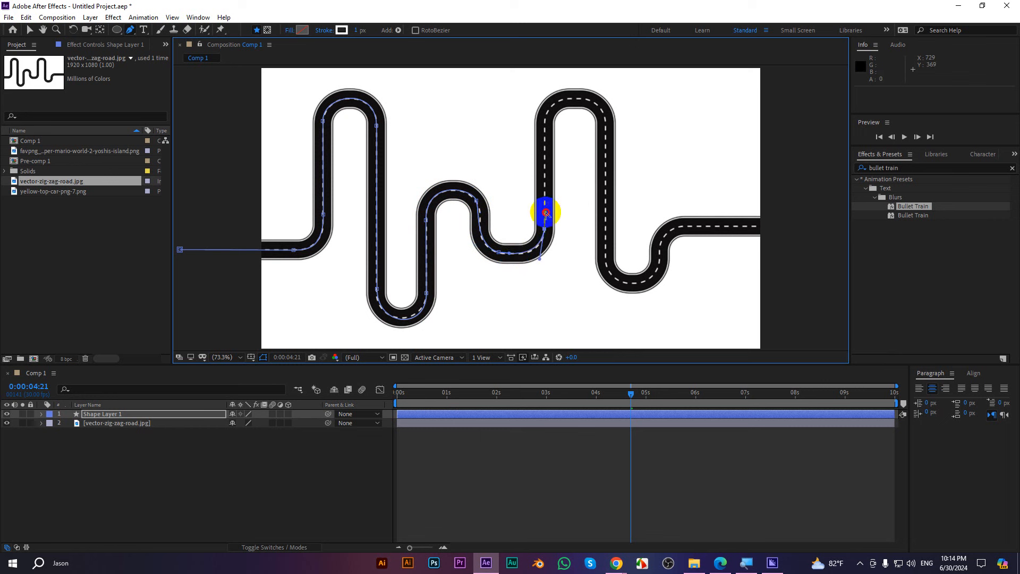
# Trace the path over the second tall hump and down to the last dip, adjusting the curve handles to fit the road
pyautogui.click(545, 118)
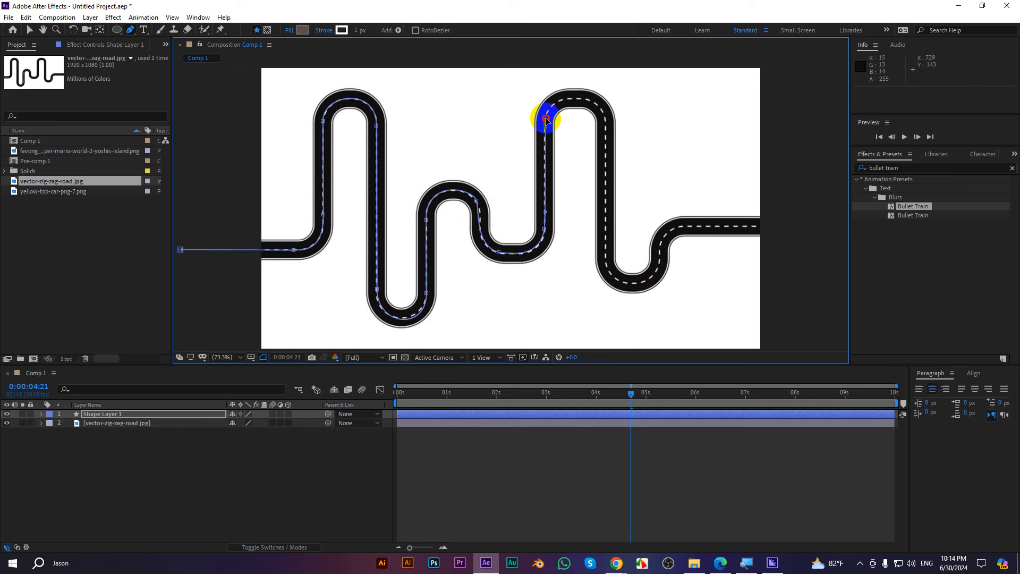
pyautogui.moveTo(547, 113); pyautogui.dragTo(545, 82)
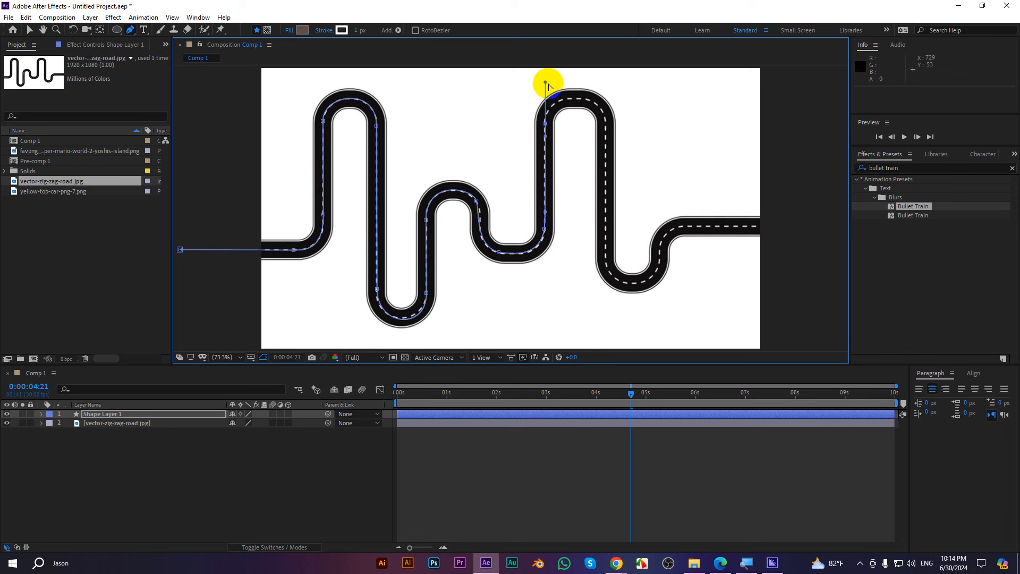
pyautogui.moveTo(602, 112); pyautogui.dragTo(608, 122)
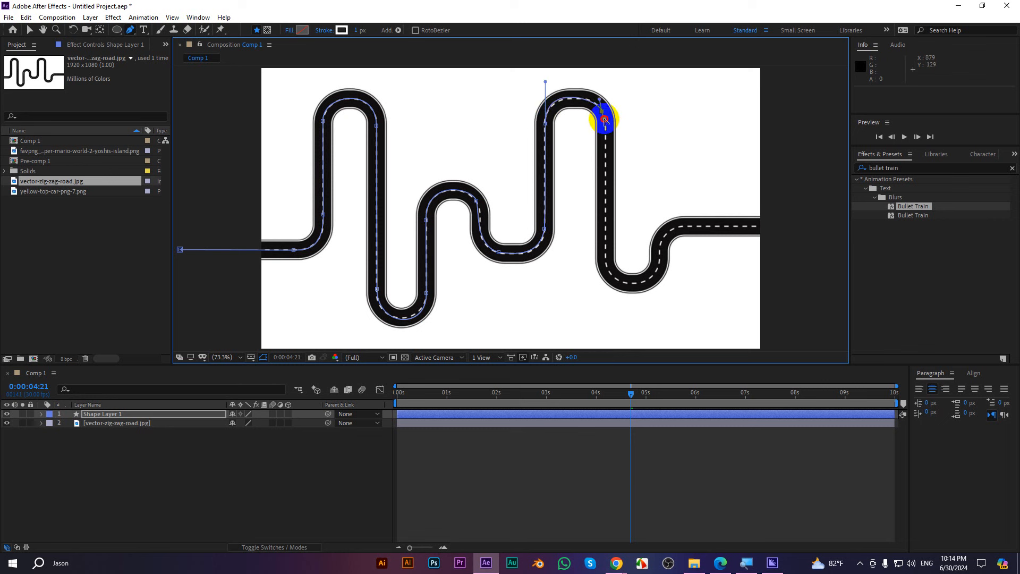
pyautogui.moveTo(605, 120); pyautogui.dragTo(606, 271)
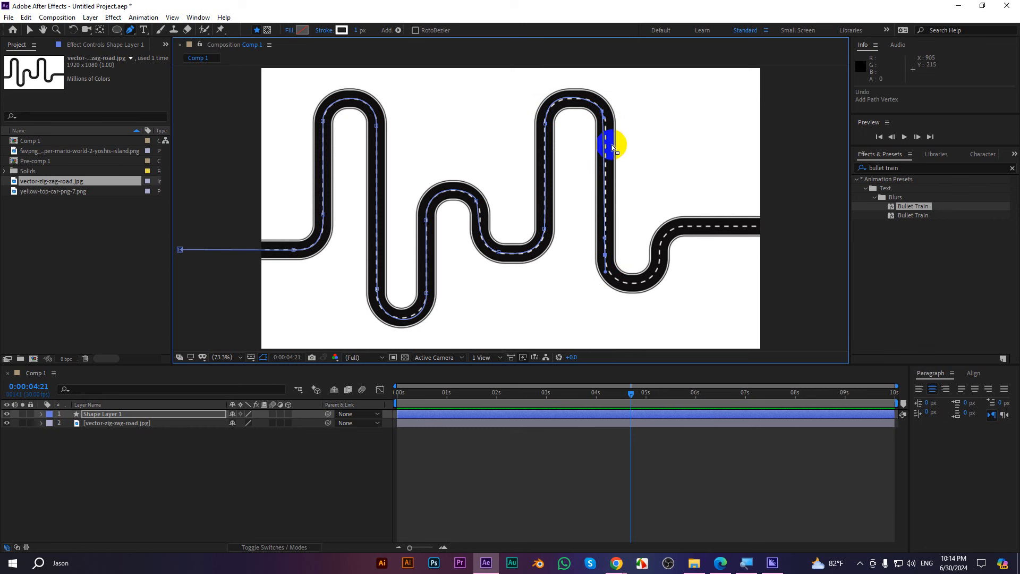
pyautogui.moveTo(605, 120); pyautogui.dragTo(607, 130)
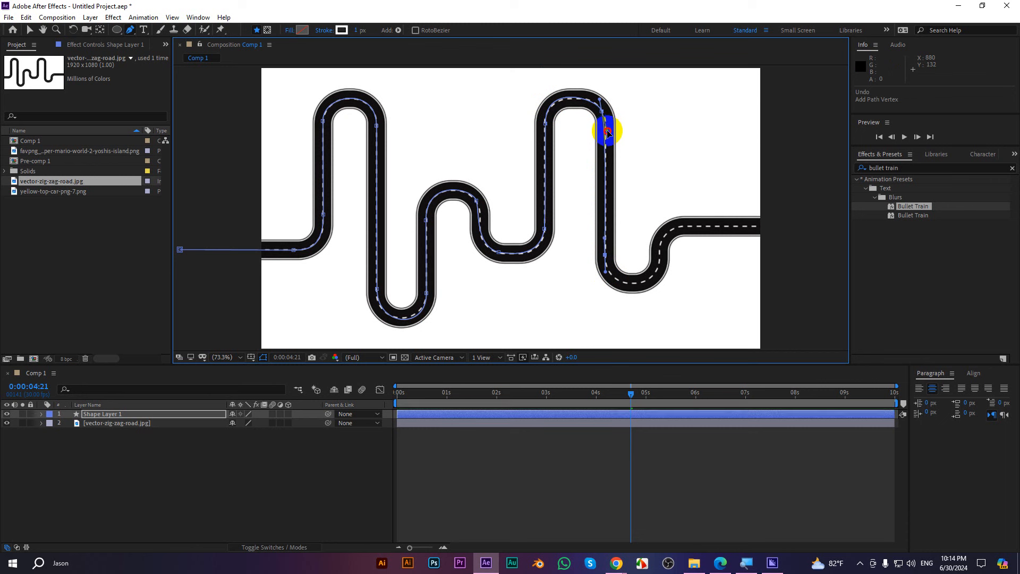
pyautogui.moveTo(606, 273); pyautogui.dragTo(606, 289)
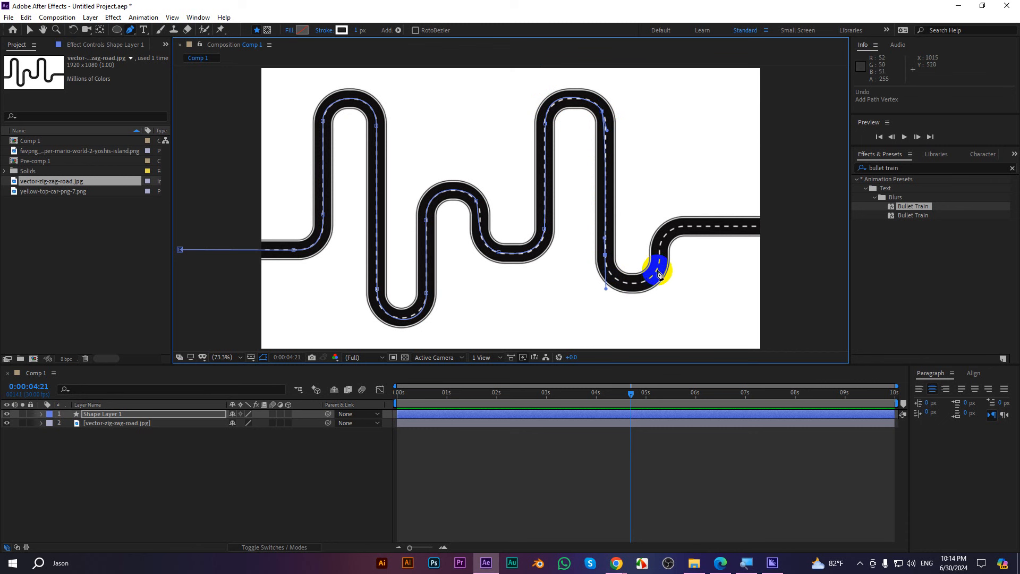
# Trace the last dip and final bend, and end the path outside the canvas beyond the road's right end
pyautogui.moveTo(660, 263)
pyautogui.mouseDown()
pyautogui.moveTo(667, 236)
pyautogui.moveTo(660, 255)
pyautogui.mouseUp()
pyautogui.moveTo(688, 226); pyautogui.dragTo(721, 229)
pyautogui.press(',')
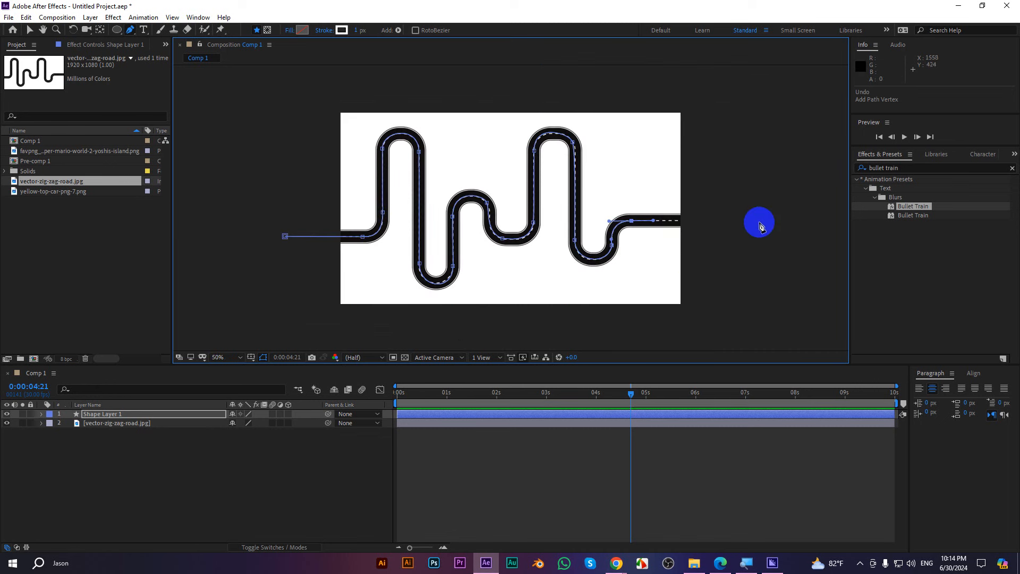
pyautogui.click(761, 219)
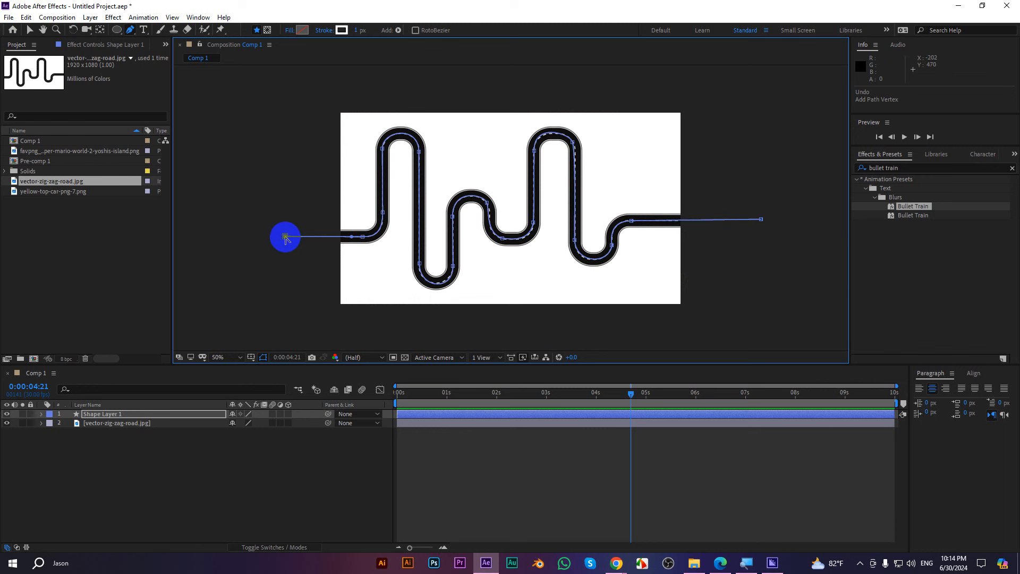
# Move the path's starting vertex slightly farther away from the canvas with the Selection tool and deselect the path
pyautogui.moveTo(285, 237); pyautogui.dragTo(275, 237)
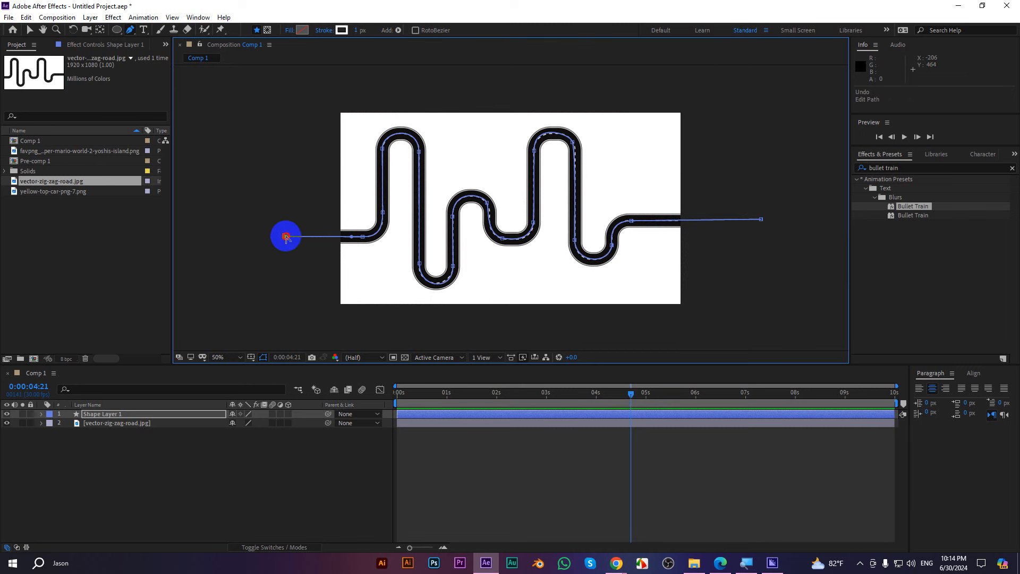
pyautogui.click(30, 30)
pyautogui.click(280, 251)
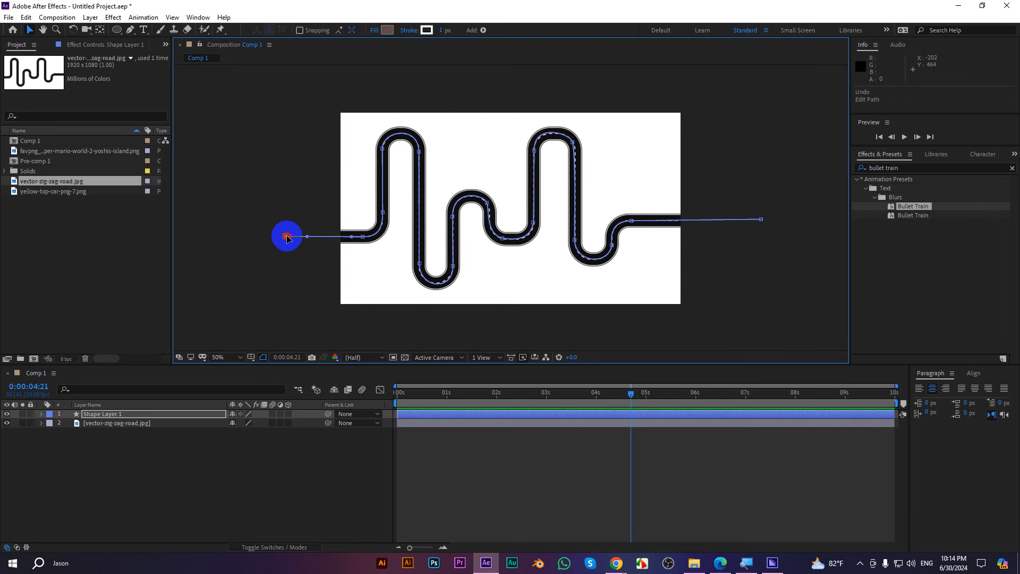
pyautogui.moveTo(285, 236); pyautogui.dragTo(273, 236)
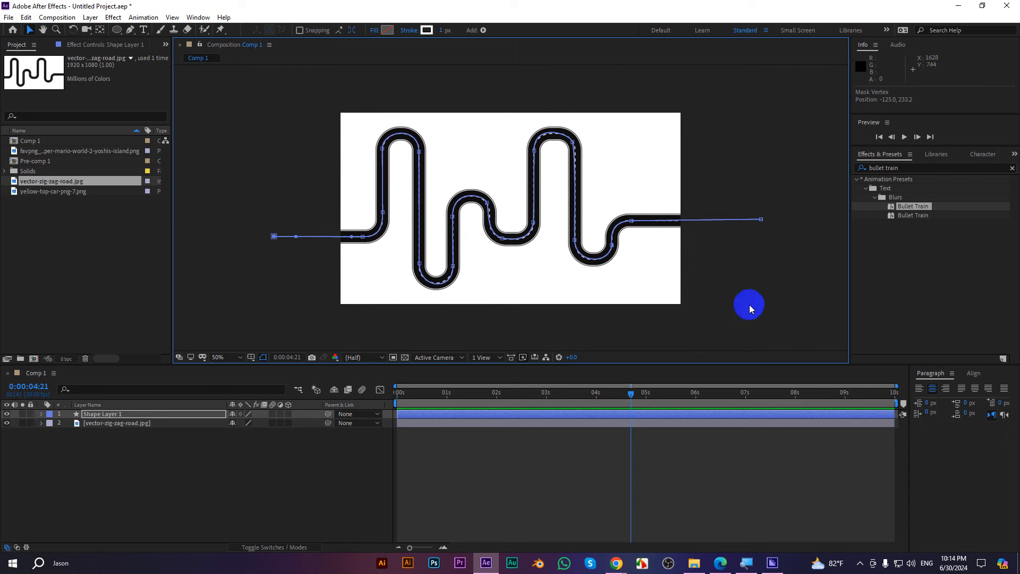
pyautogui.click(749, 305)
pyautogui.click(486, 328)
pyautogui.press('.')
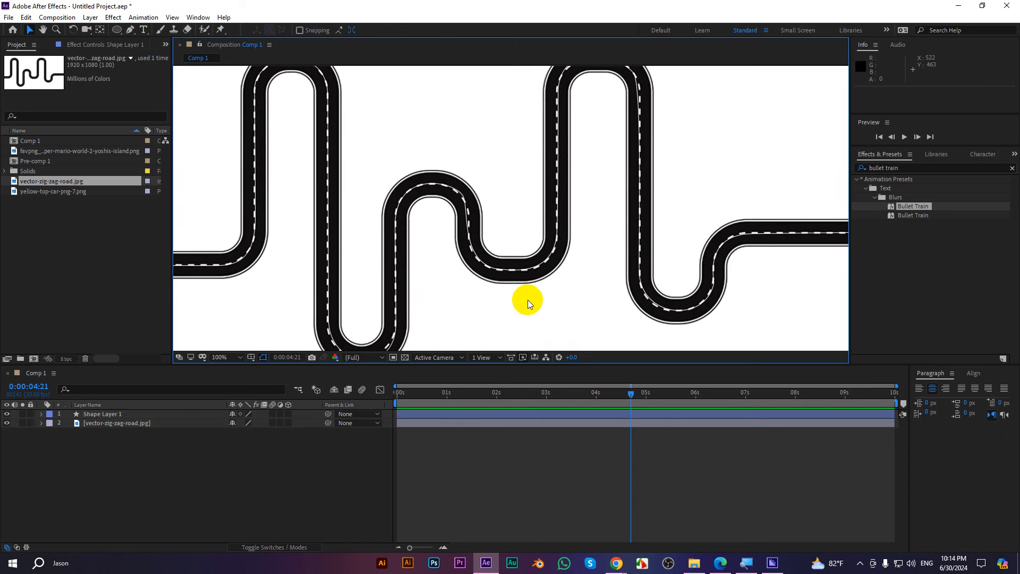
pyautogui.press(',')
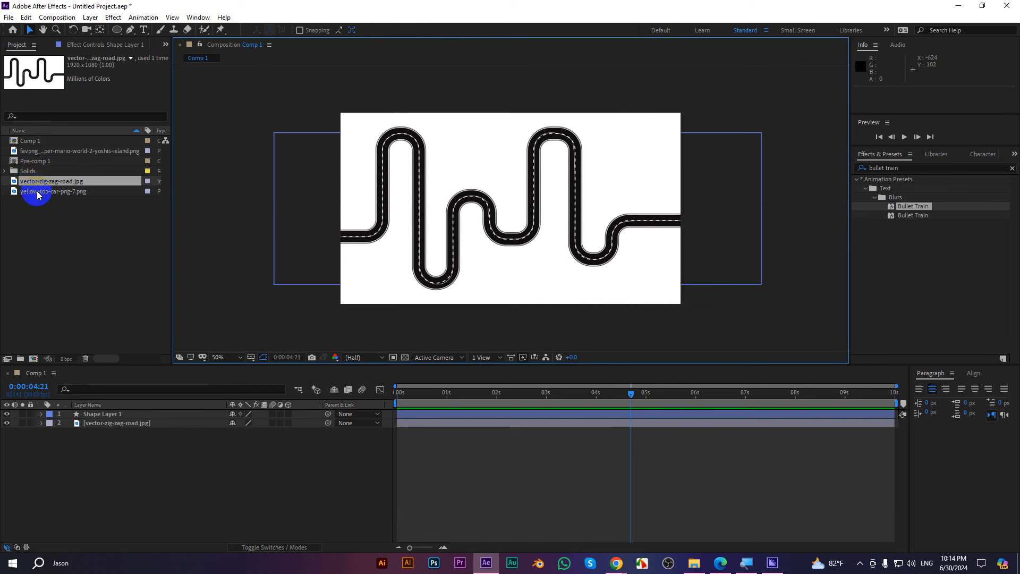
# Add yellow-top-car-png-7.png as the top layer of Comp 1 and scale it to 31%
pyautogui.moveTo(34, 192); pyautogui.dragTo(102, 413)
pyautogui.click(528, 237)
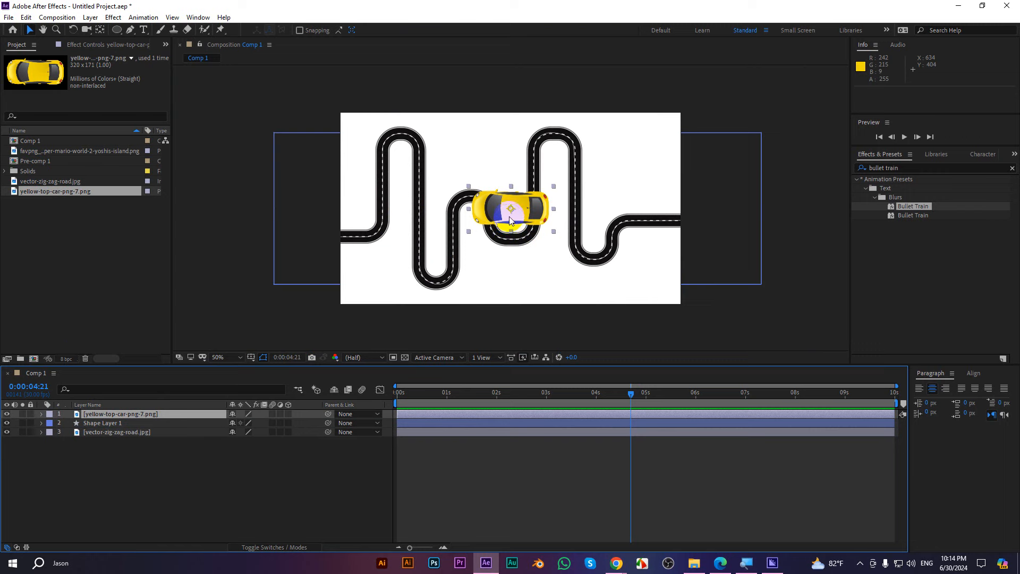
pyautogui.press('.')
pyautogui.press('s')
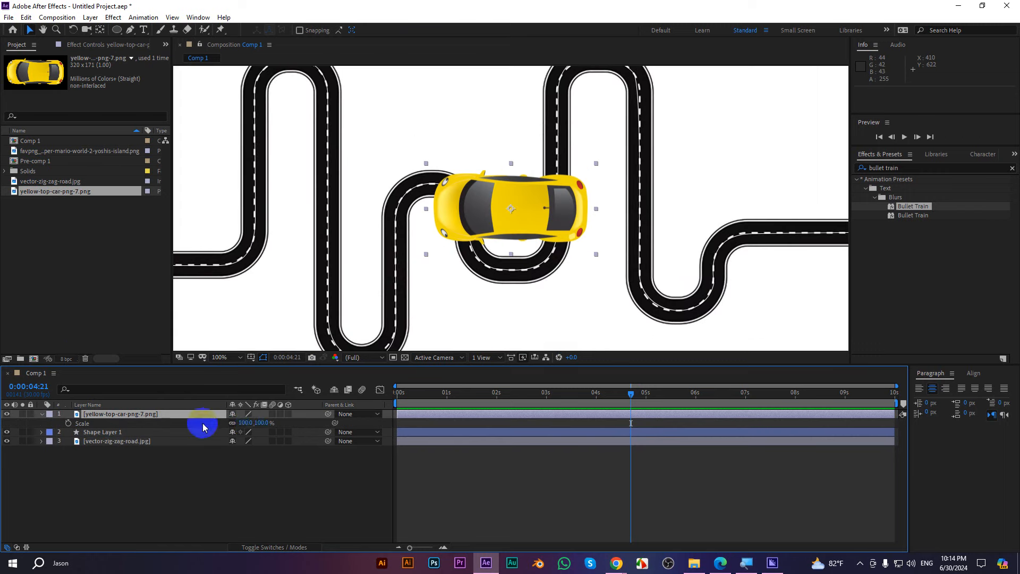
pyautogui.moveTo(252, 423); pyautogui.dragTo(212, 419)
# Move the car horizontally onto the road's second vertical stretch at 295, 360 and set its rotation to 90°
pyautogui.moveTo(487, 222); pyautogui.dragTo(350, 197)
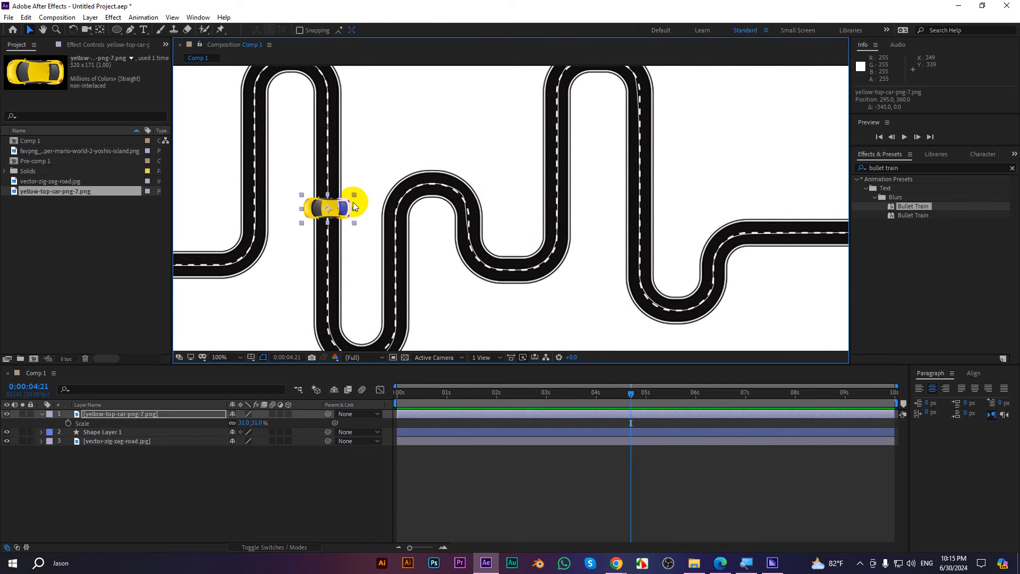
pyautogui.press('r')
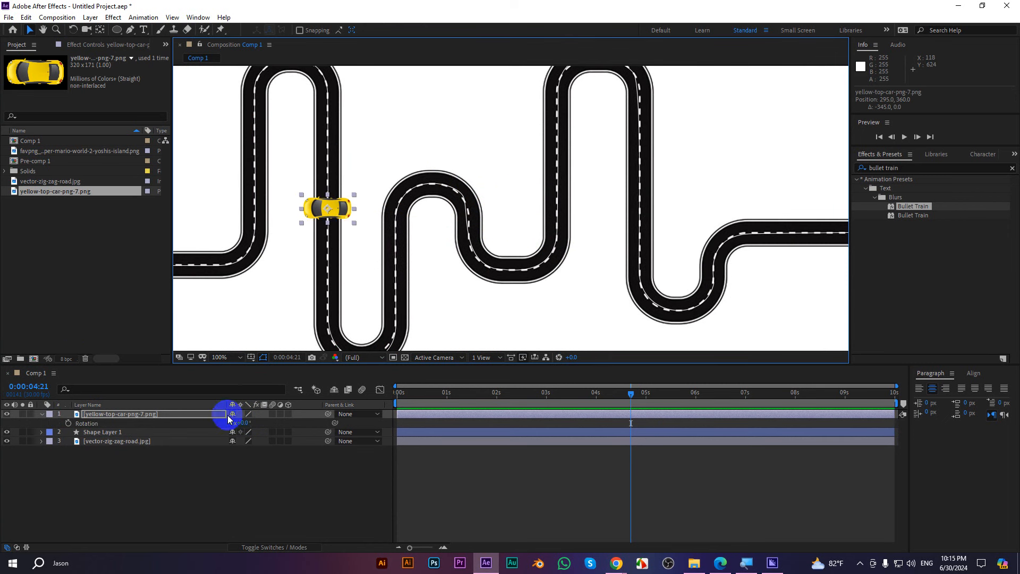
pyautogui.moveTo(240, 422); pyautogui.dragTo(285, 417)
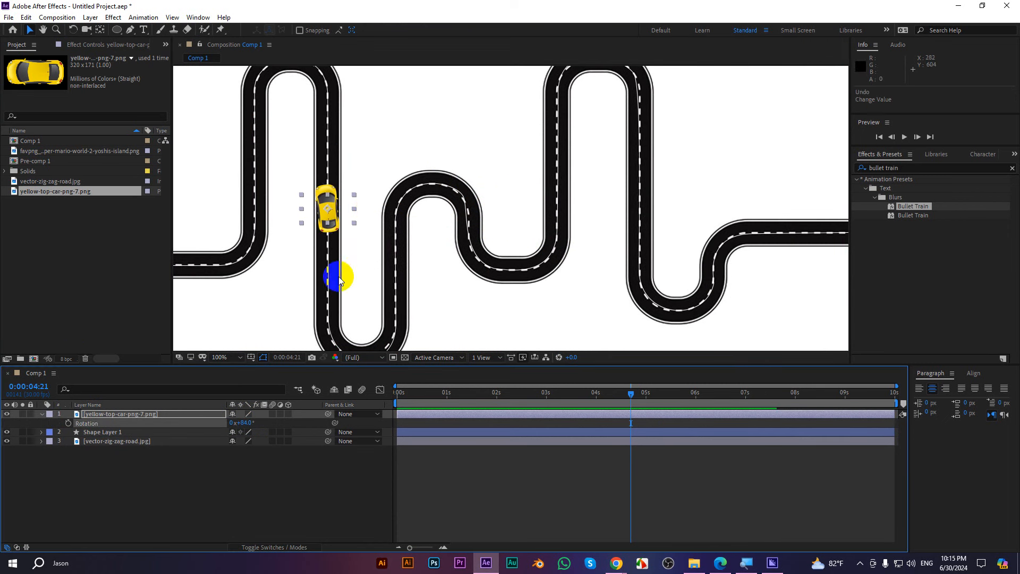
pyautogui.hotkey('ctrl', 'z')
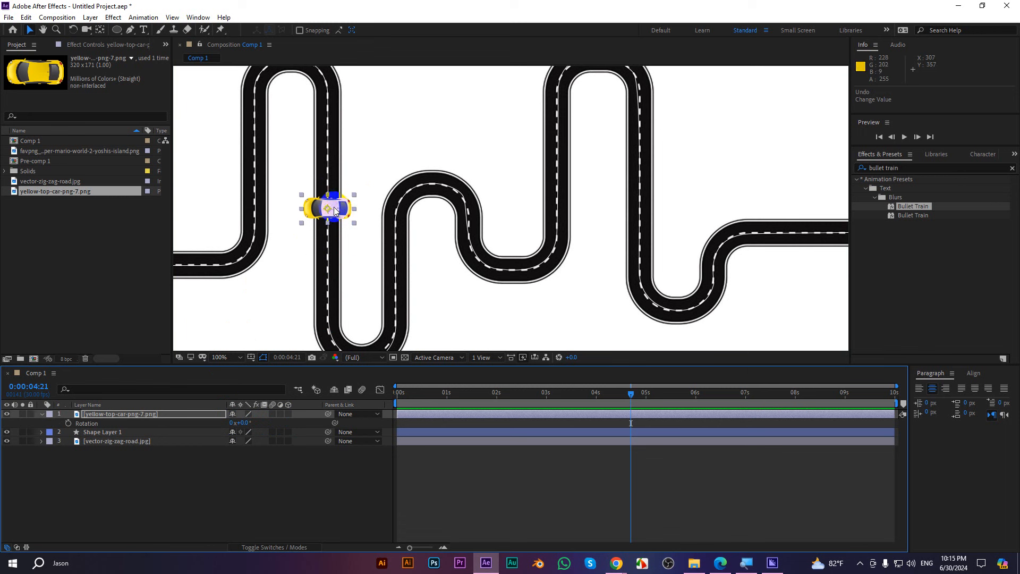
pyautogui.moveTo(242, 422); pyautogui.dragTo(291, 418)
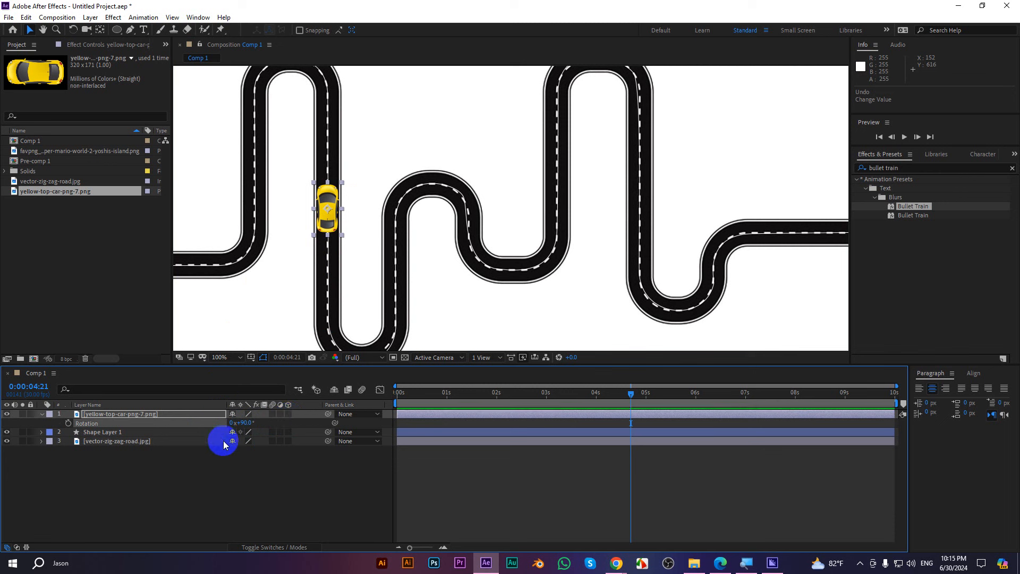
# Reduce the car layer's scale to 17% and return the playhead to the start of the composition
pyautogui.press('s')
pyautogui.moveTo(245, 422); pyautogui.dragTo(241, 421)
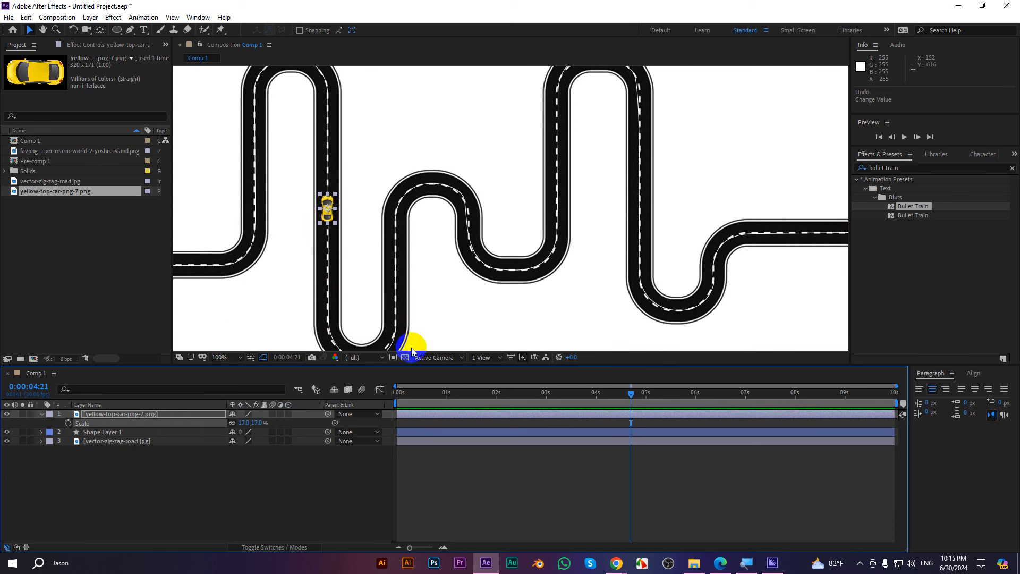
pyautogui.press('Home')
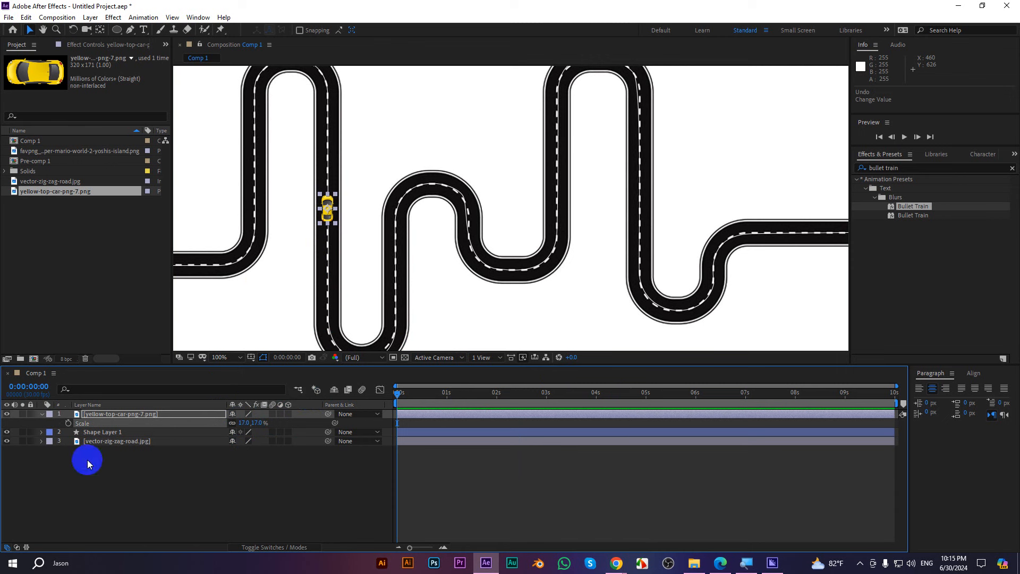
# Copy the Path property of Path 1 inside Shape 1 on Shape Layer 1, and collapse the layer
pyautogui.click(42, 415)
pyautogui.click(49, 423)
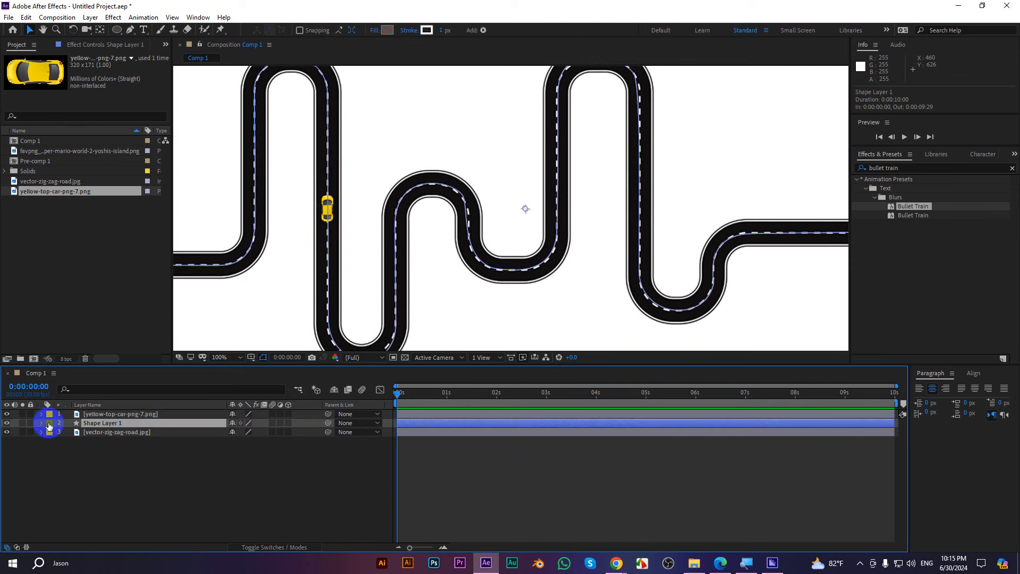
pyautogui.click(41, 423)
pyautogui.click(51, 433)
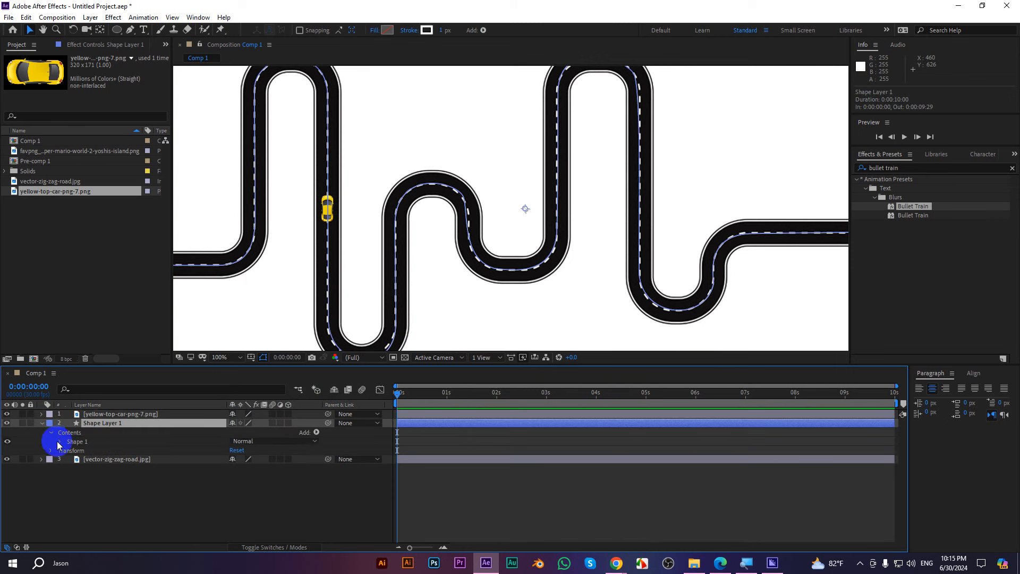
pyautogui.click(59, 443)
pyautogui.click(82, 451)
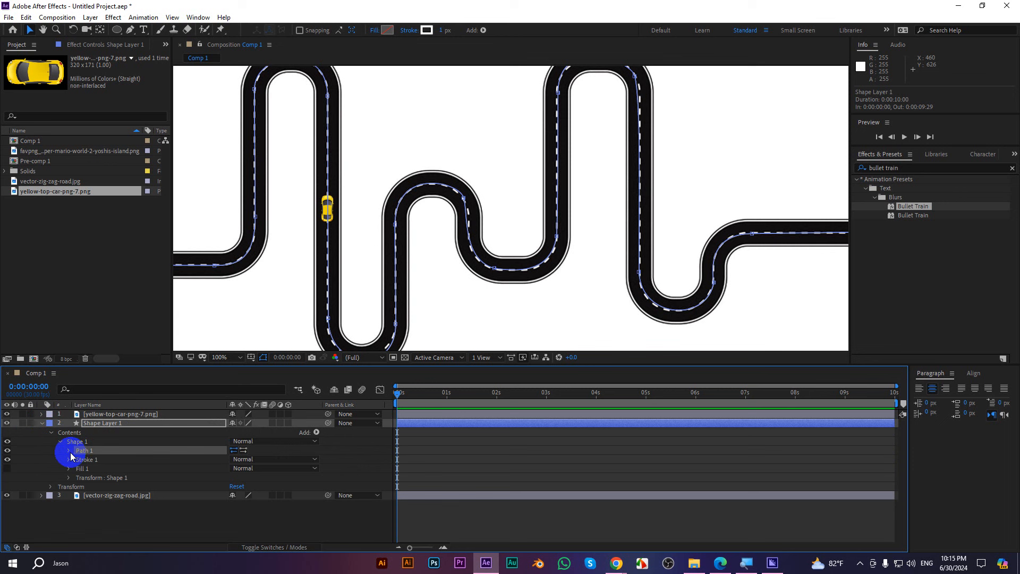
pyautogui.click(69, 451)
pyautogui.click(99, 461)
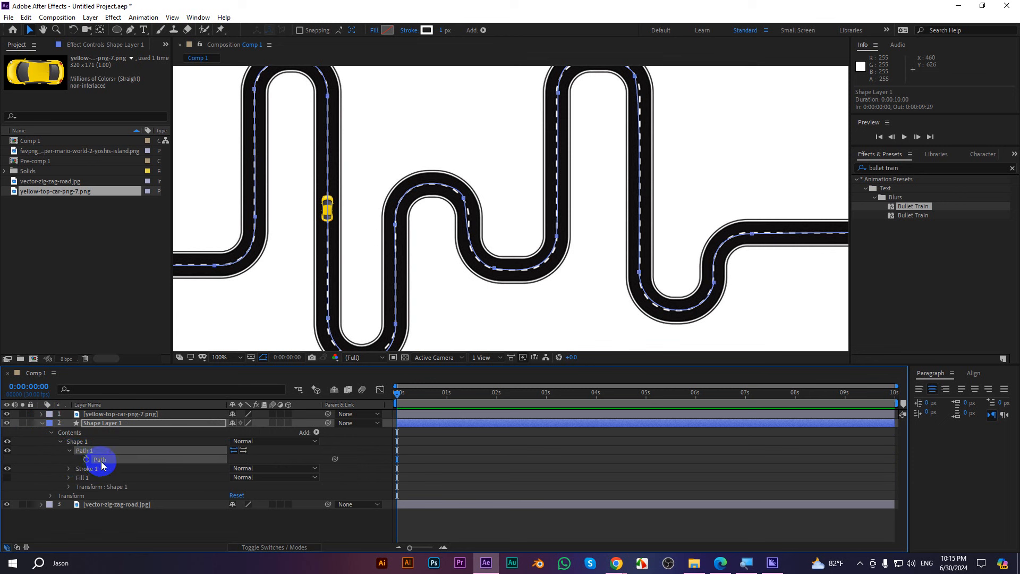
pyautogui.click(42, 425)
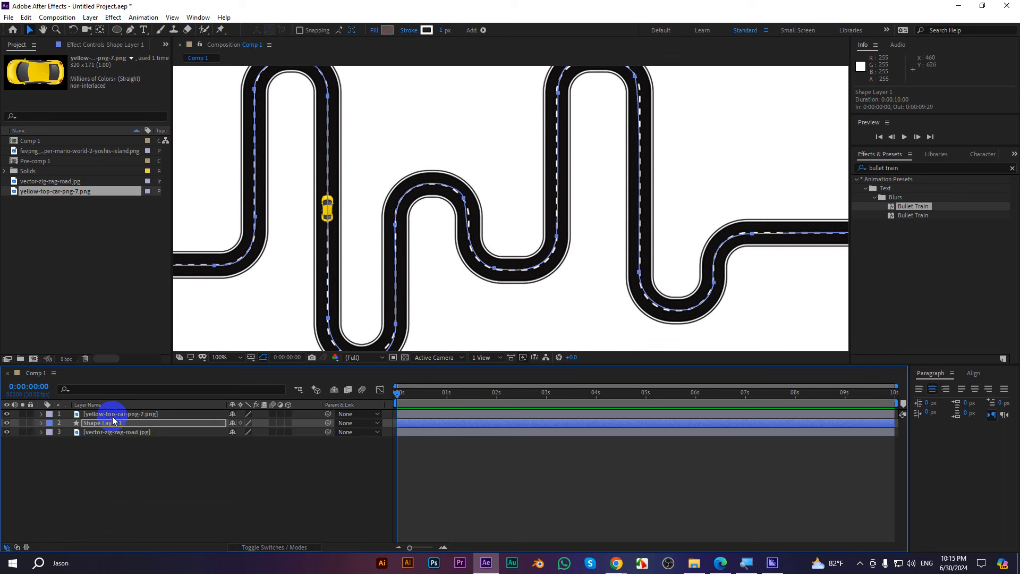
# Paste the copied path into the yellow car layer's Position at 0 seconds and stretch the keyframes to end at 7 seconds
pyautogui.click(138, 414)
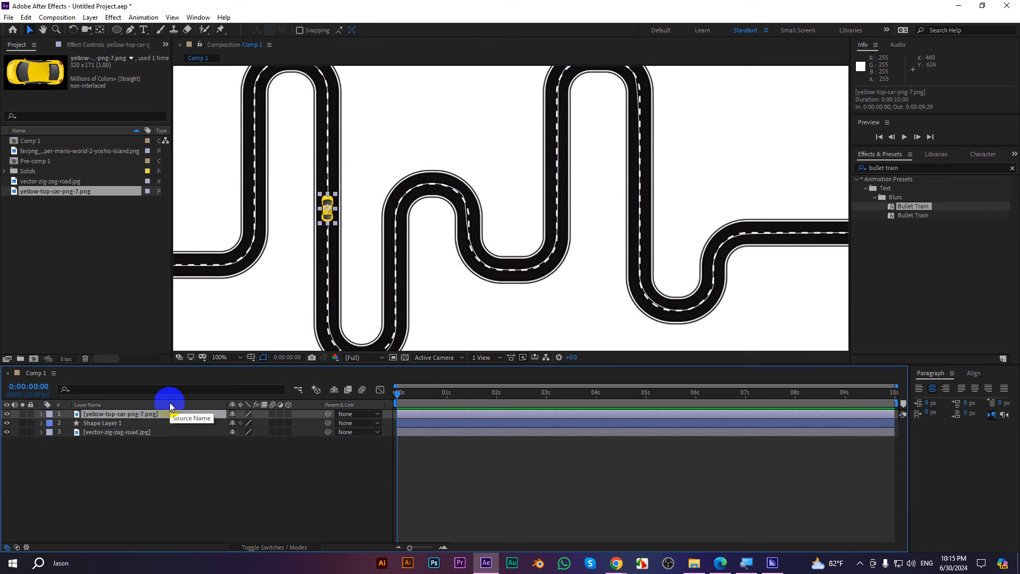
pyautogui.press('p')
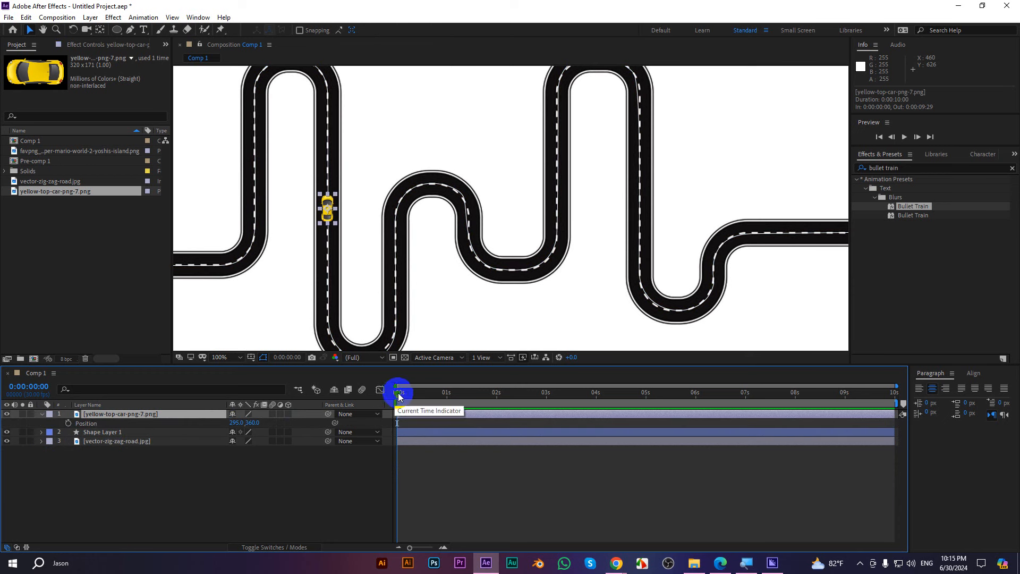
pyautogui.click(82, 425)
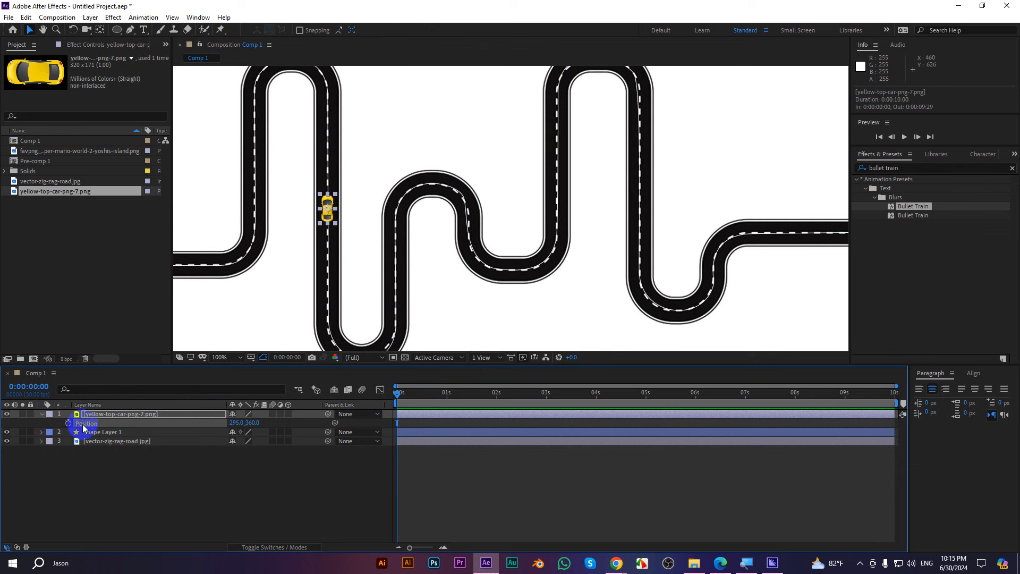
pyautogui.click(178, 456)
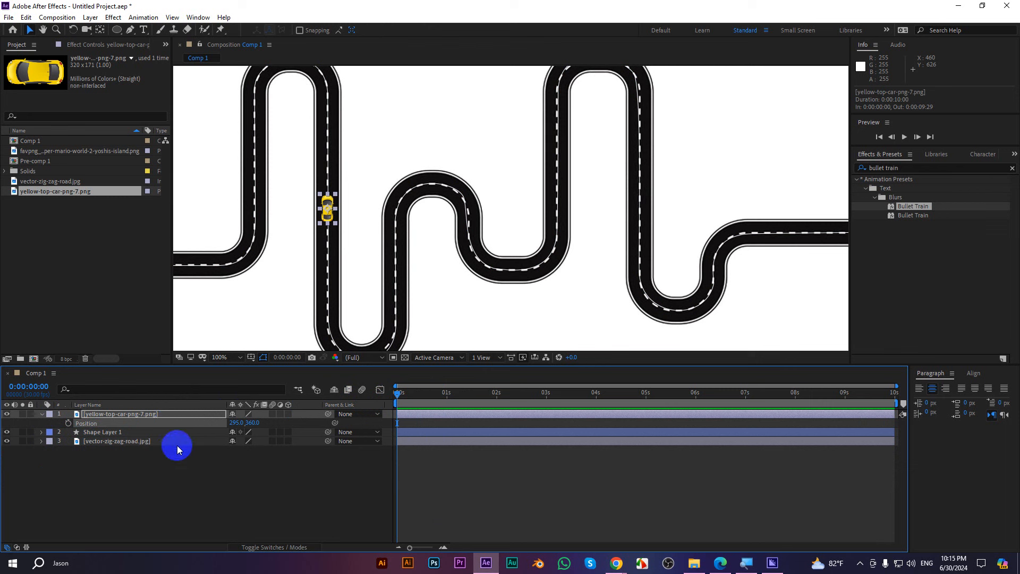
pyautogui.hotkey('ctrl', 'v')
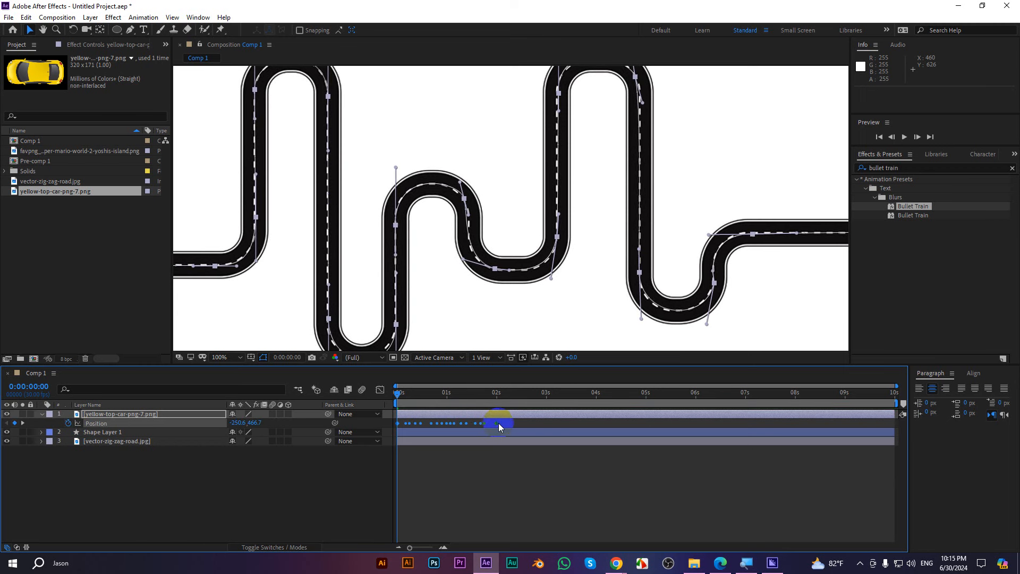
pyautogui.moveTo(498, 423); pyautogui.dragTo(746, 421)
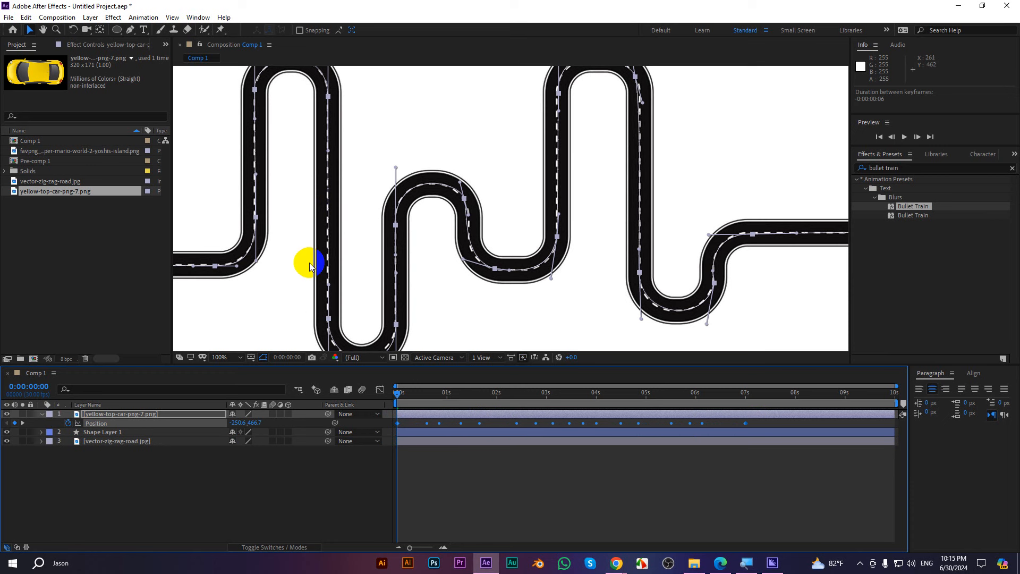
# Preview the yellow car's motion along the whole road path
pyautogui.scroll(-2, 319, 269)
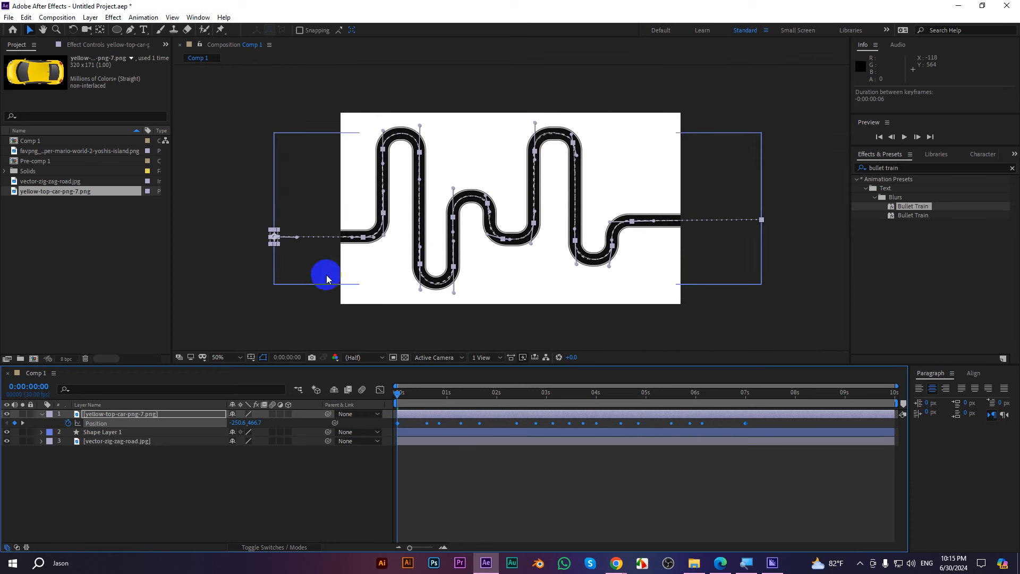
pyautogui.click(471, 458)
pyautogui.press('space')
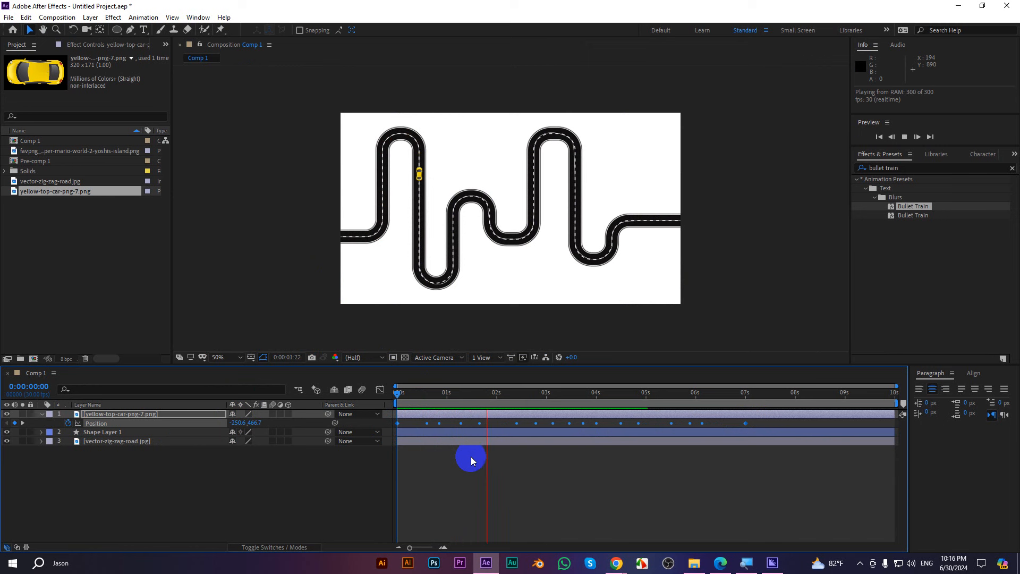
pyautogui.click(486, 416)
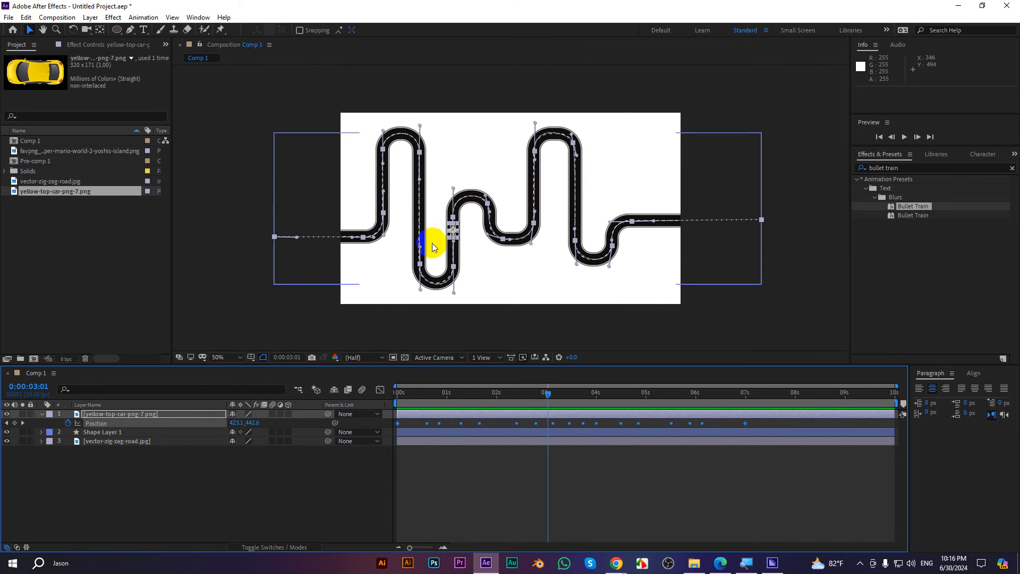
# Set the yellow car layer's auto-orientation to Orient Along Path
pyautogui.rightClick(422, 414)
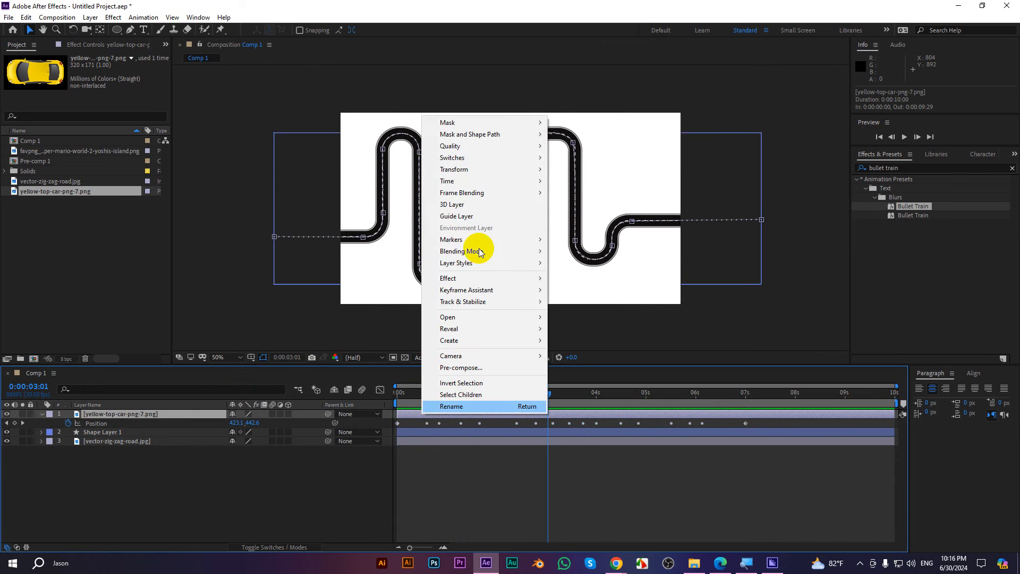
pyautogui.moveTo(478, 169)
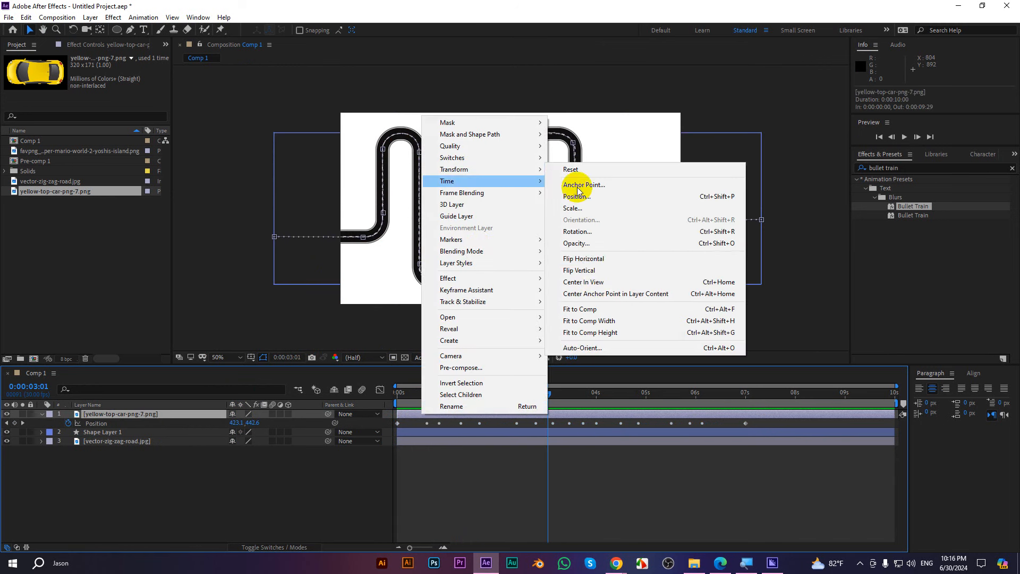
pyautogui.click(584, 347)
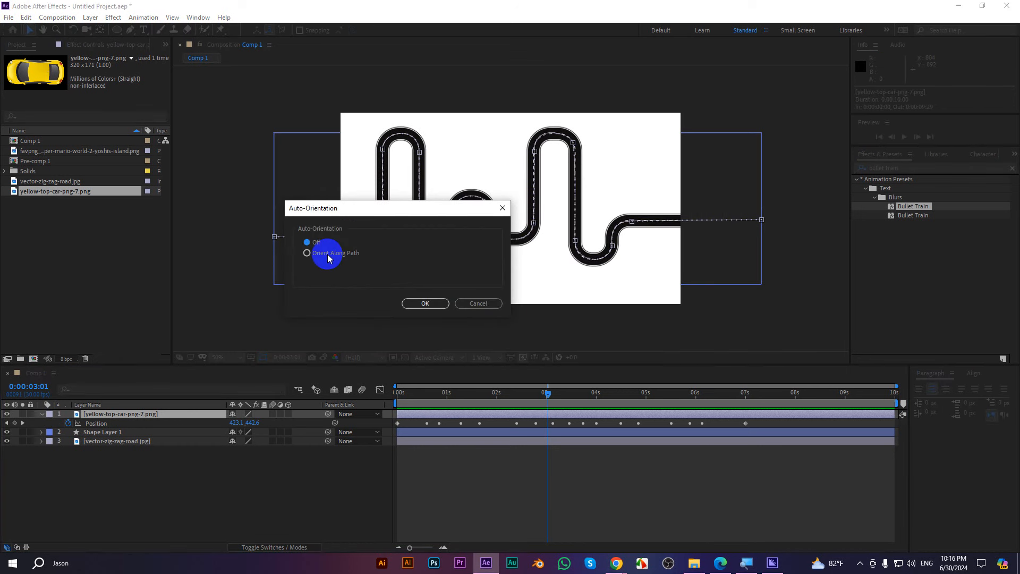
pyautogui.click(328, 254)
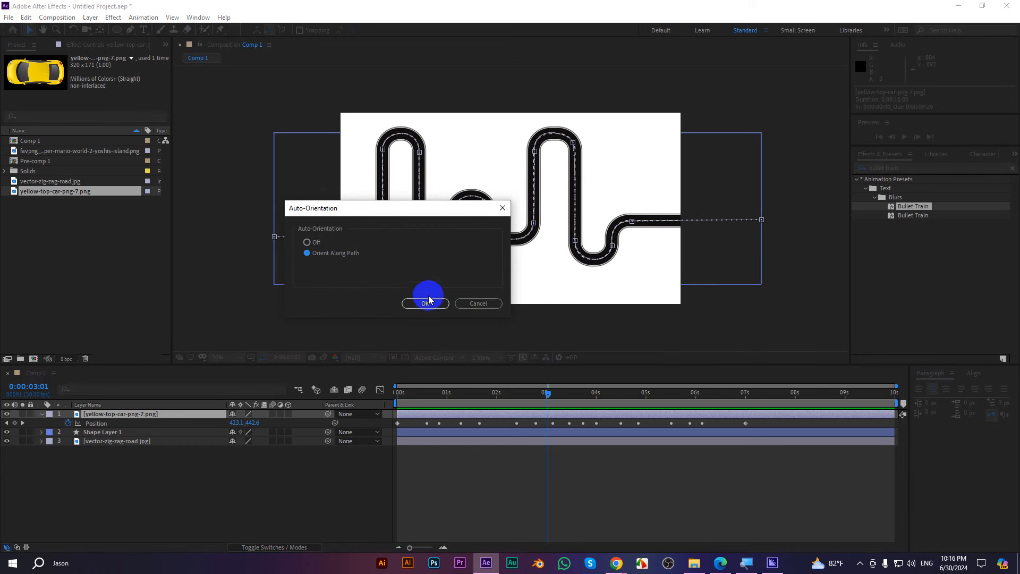
pyautogui.click(426, 303)
pyautogui.click(355, 237)
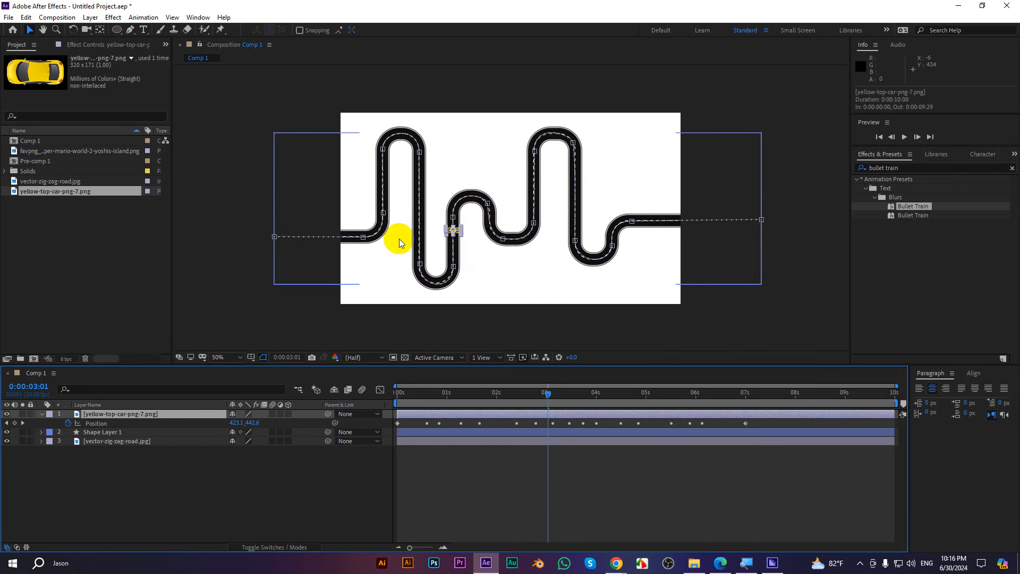
# Set the yellow car layer's rotation to -180° so the car faces along the road, checking it at 0:00:00:18
pyautogui.moveTo(547, 392); pyautogui.dragTo(391, 404)
pyautogui.scroll(1, 270, 230)
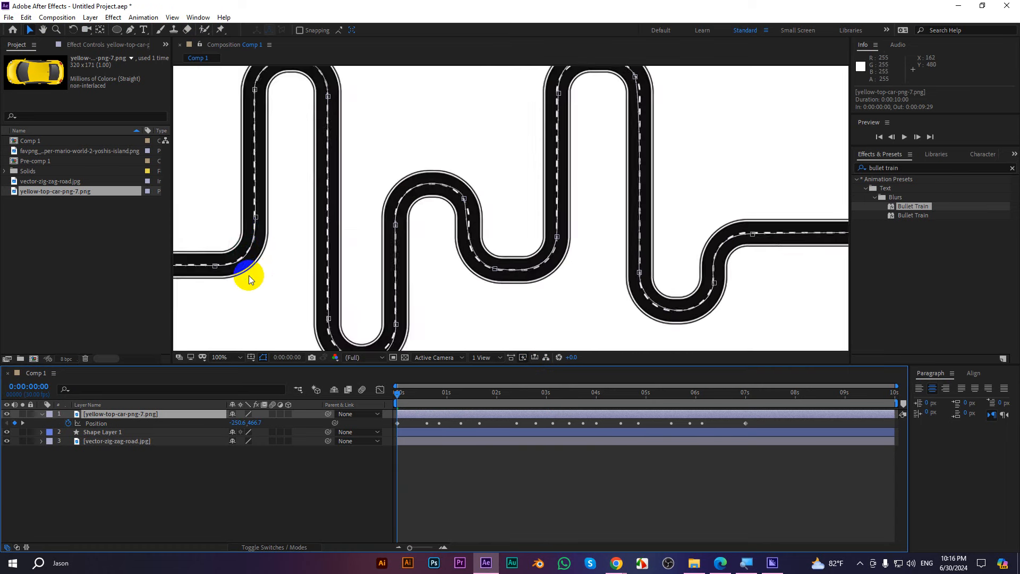
pyautogui.moveTo(243, 276); pyautogui.dragTo(522, 230)
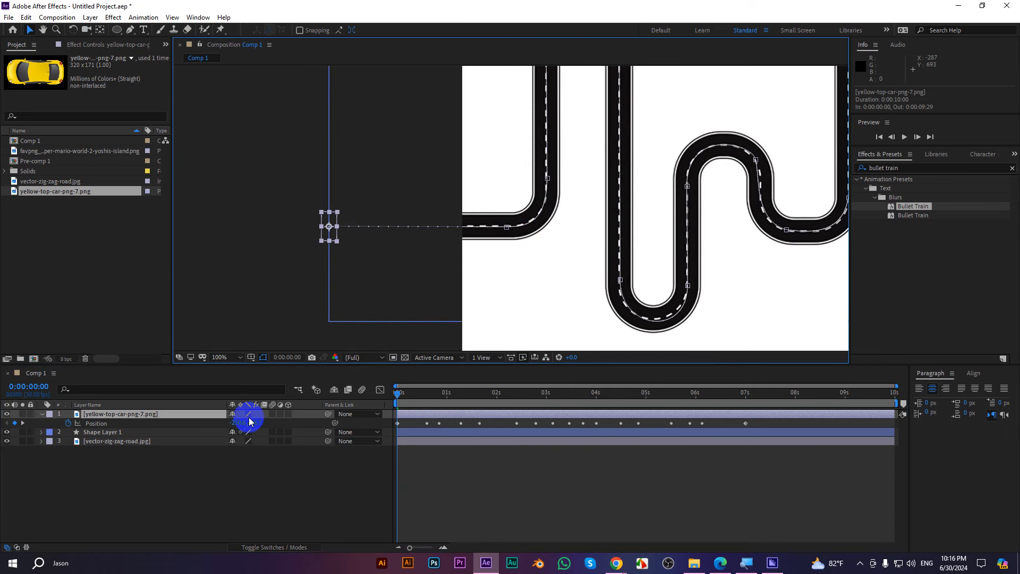
pyautogui.press('r')
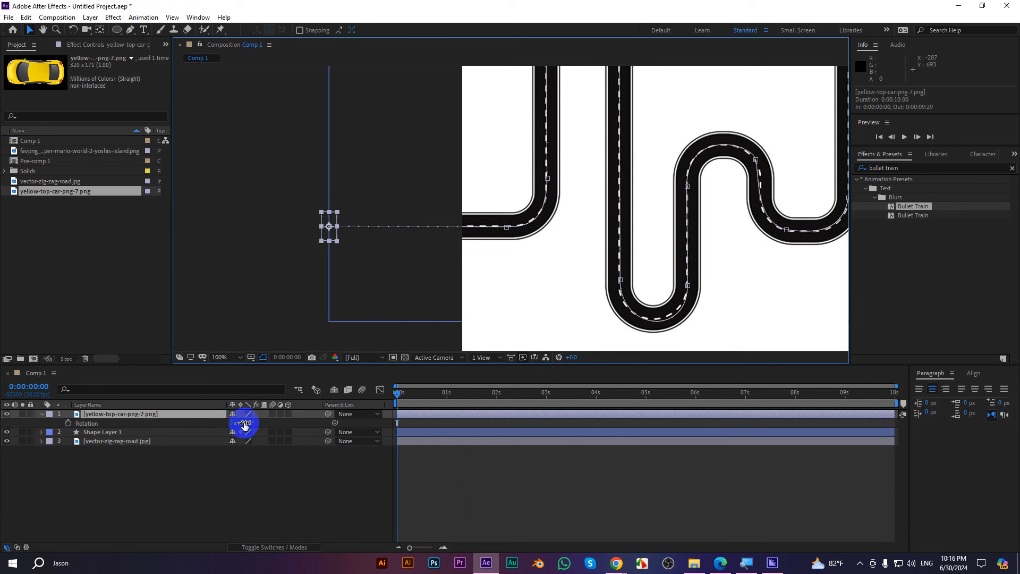
pyautogui.moveTo(245, 425); pyautogui.dragTo(199, 425)
pyautogui.moveTo(403, 392); pyautogui.dragTo(426, 392)
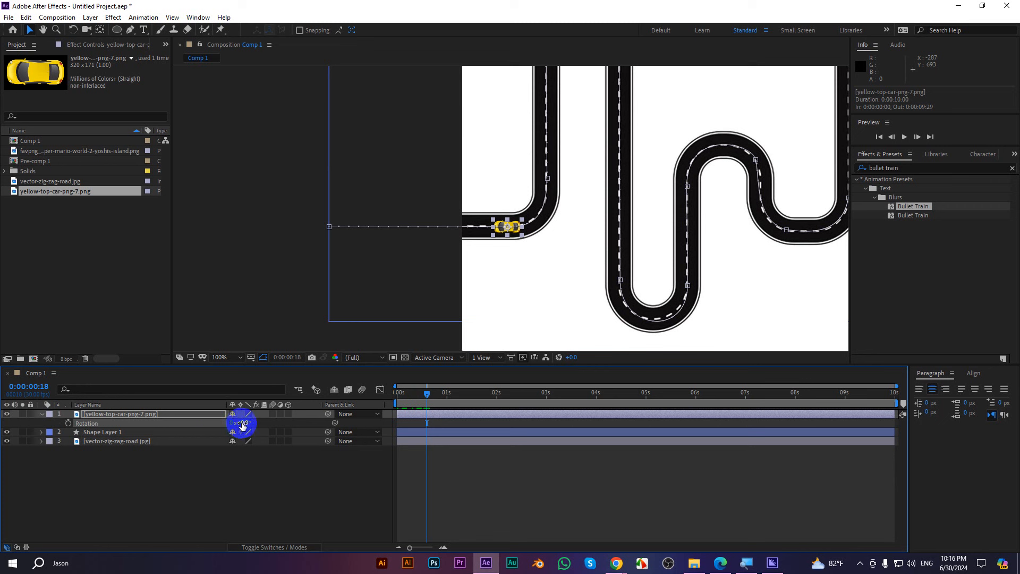
pyautogui.moveTo(239, 422); pyautogui.dragTo(148, 425)
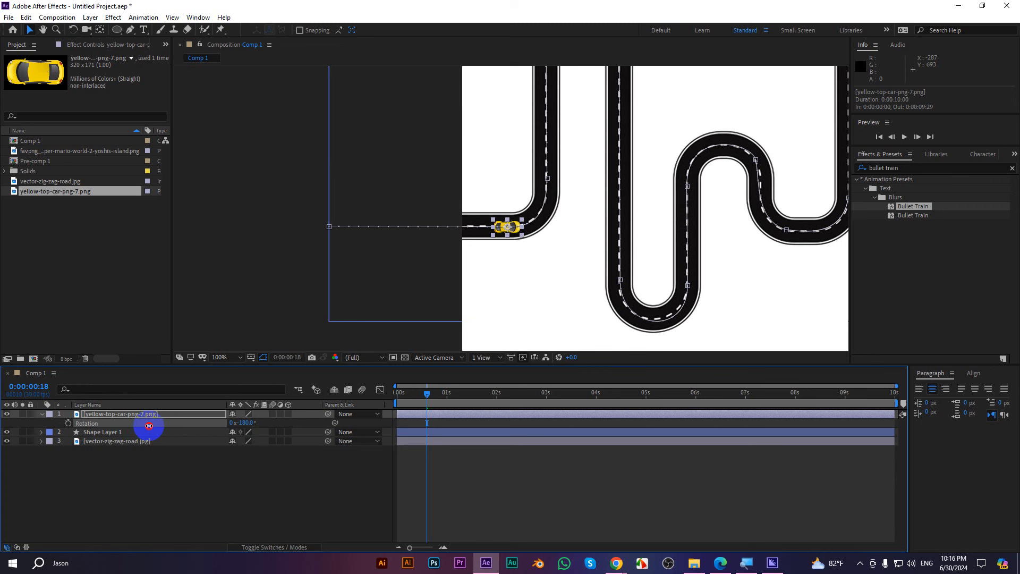
# Play the car animation from the first frame with the composition fitted and maximized, with no layer selected
pyautogui.scroll(-2, 395, 265)
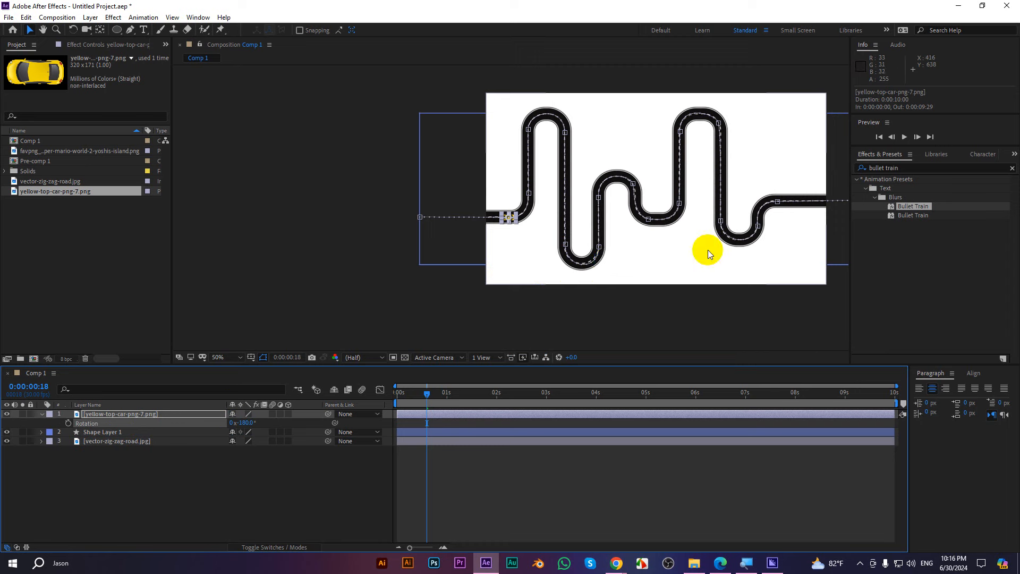
pyautogui.click(223, 357)
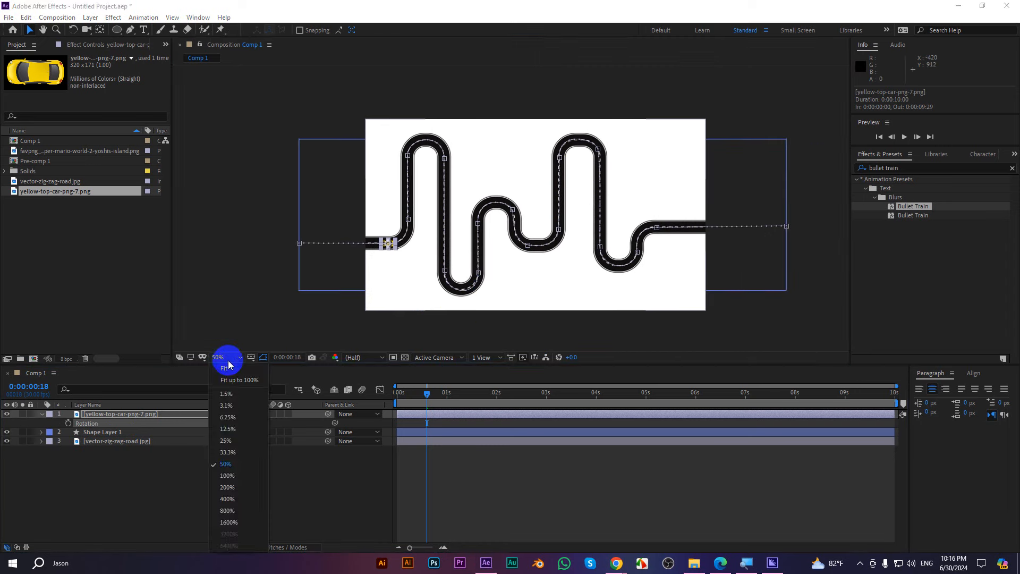
pyautogui.click(234, 370)
pyautogui.click(820, 337)
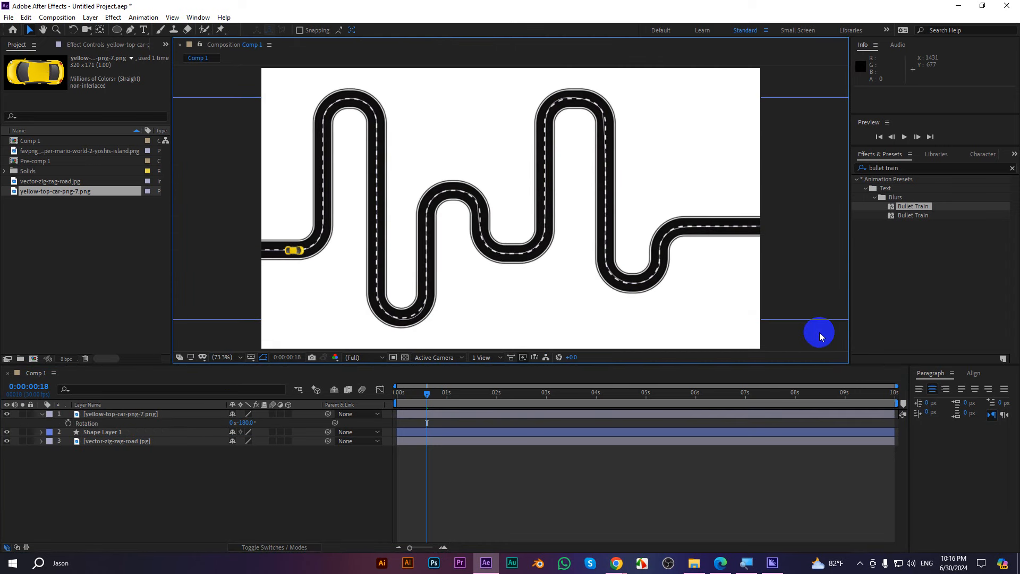
pyautogui.moveTo(427, 394); pyautogui.dragTo(258, 394)
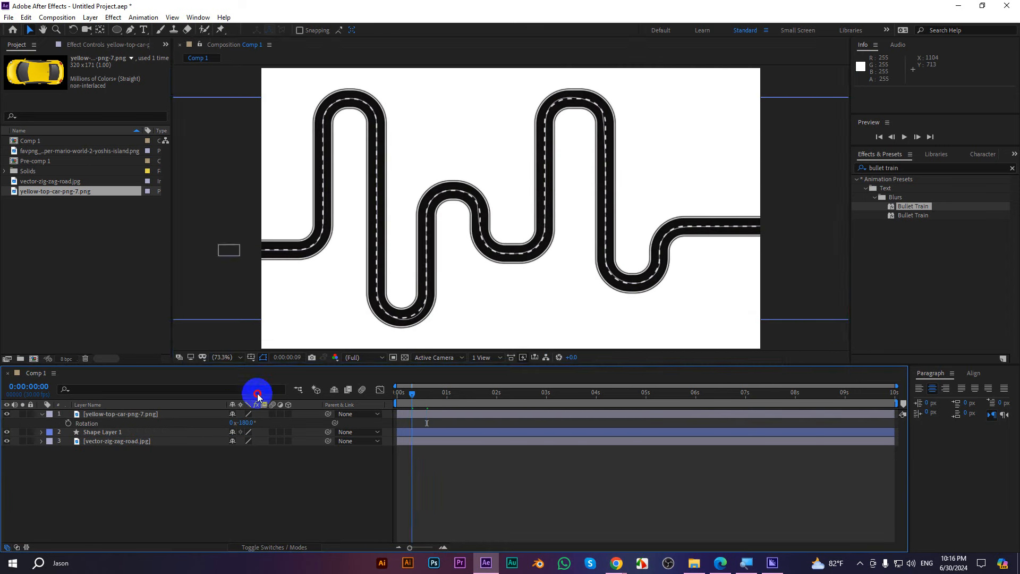
pyautogui.click(239, 235)
pyautogui.press('`')
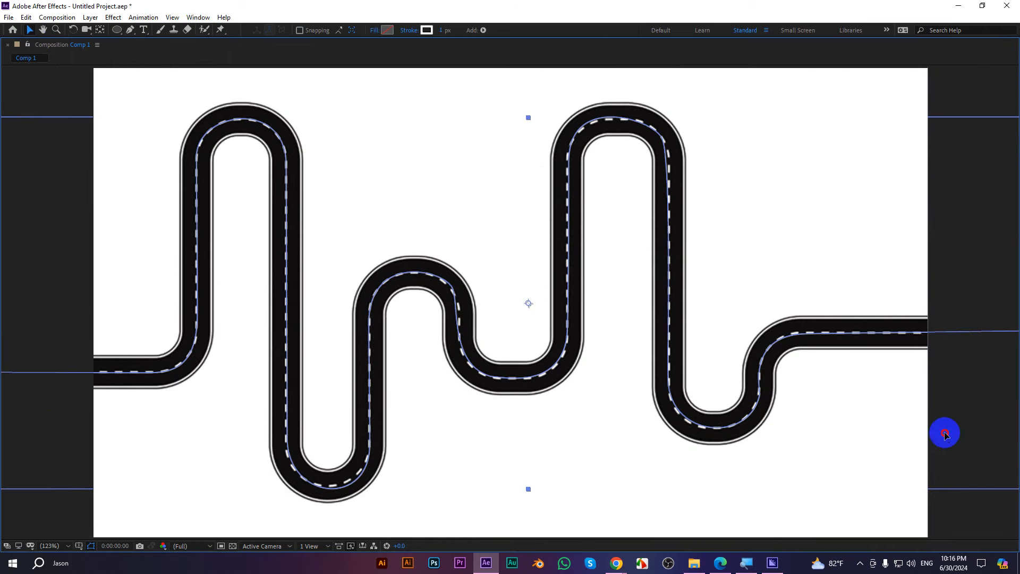
pyautogui.click(57, 86)
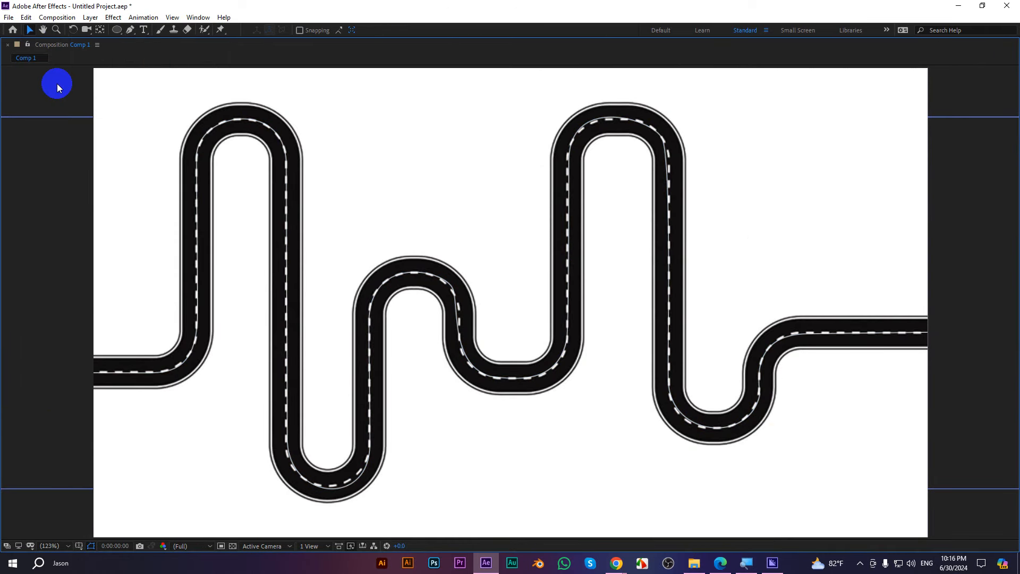
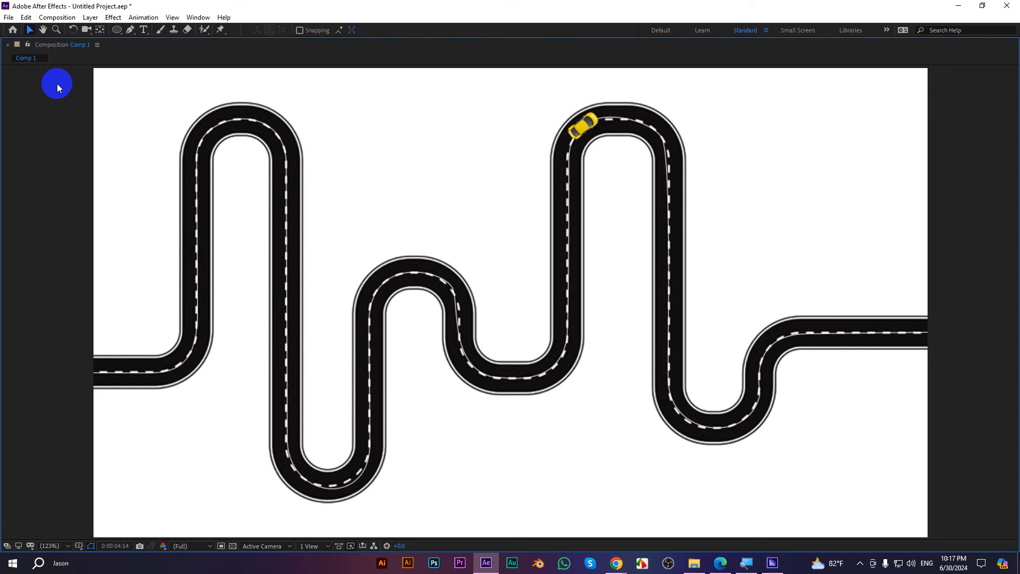
pyautogui.press('`')
pyautogui.press('space')
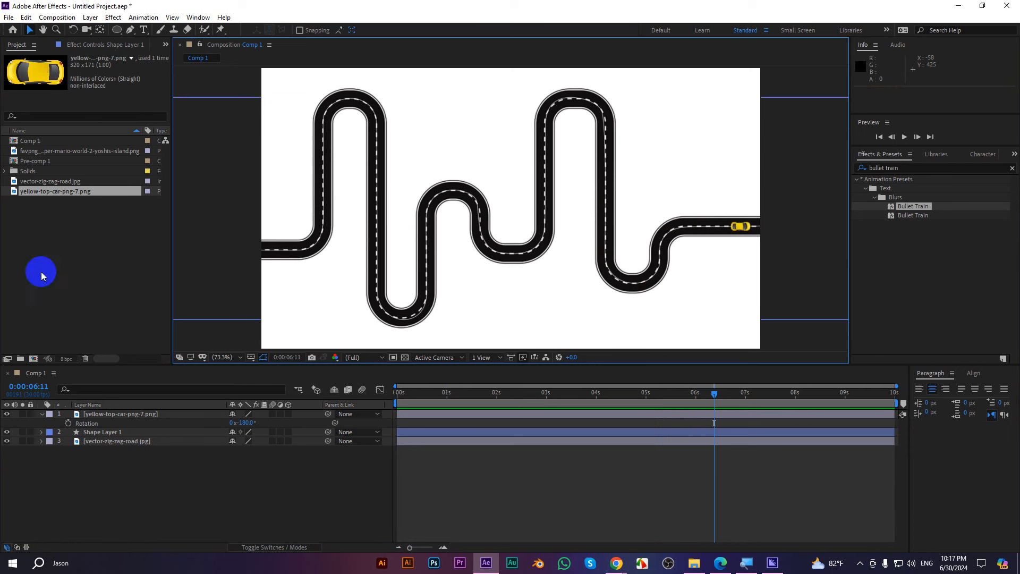
# Collapse the yellow car layer's properties and hide Shape Layer 1 in the composition
pyautogui.click(42, 414)
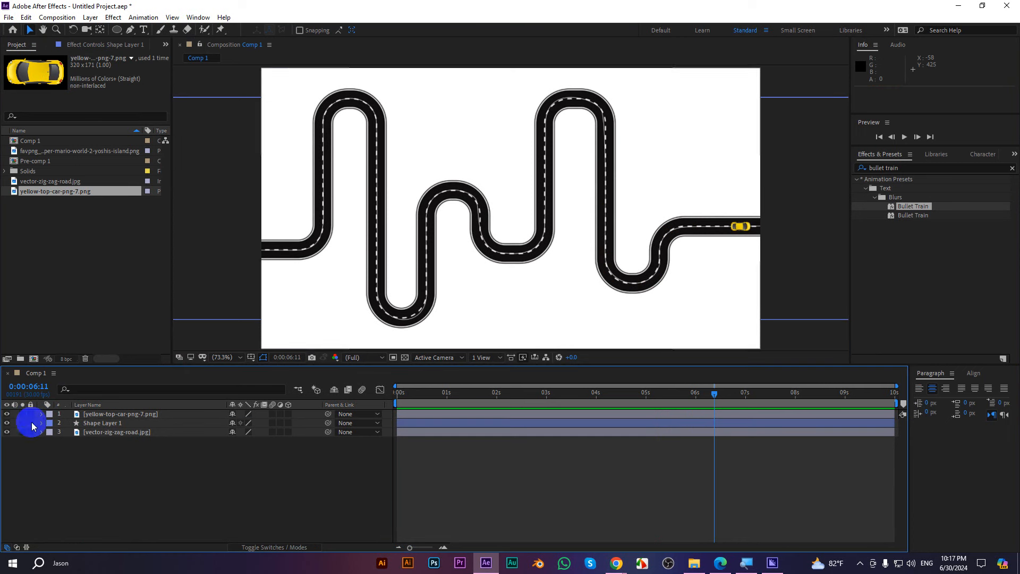
pyautogui.click(6, 423)
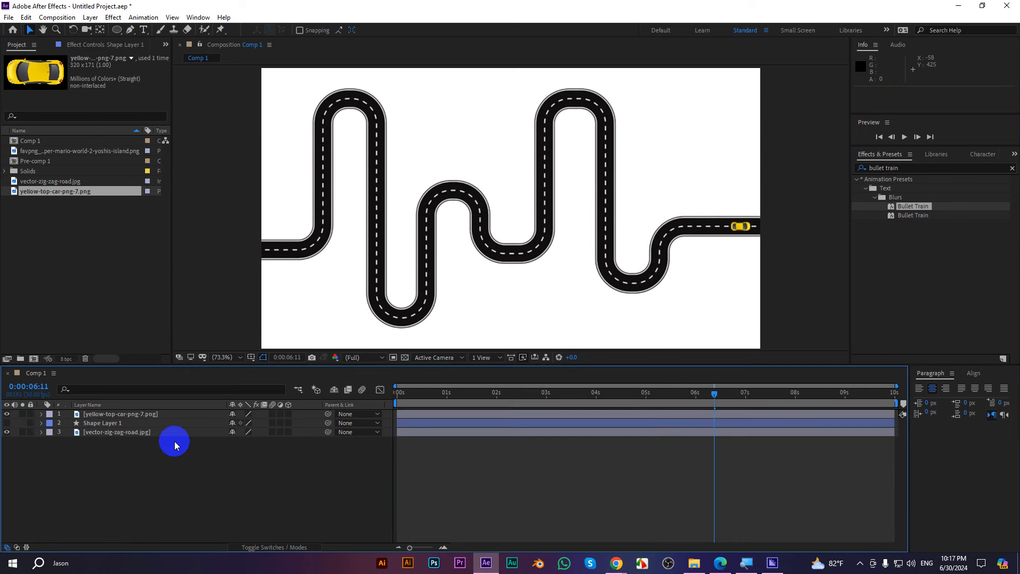
pyautogui.press('`')
pyautogui.press('`')
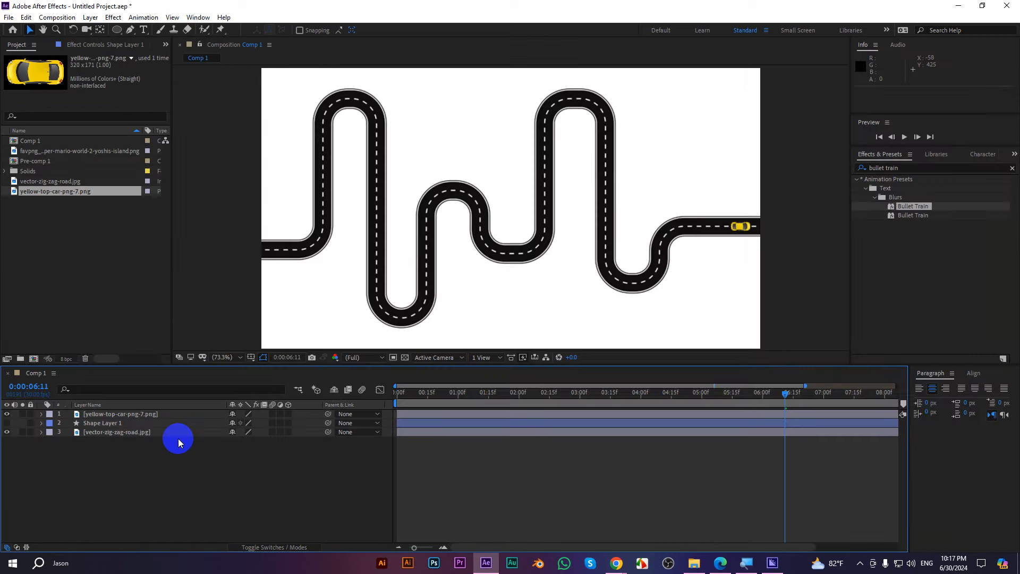
# Delete the yellow car, Shape Layer 1 and zig-zag road layers from Comp 1
pyautogui.moveTo(246, 487); pyautogui.dragTo(133, 412)
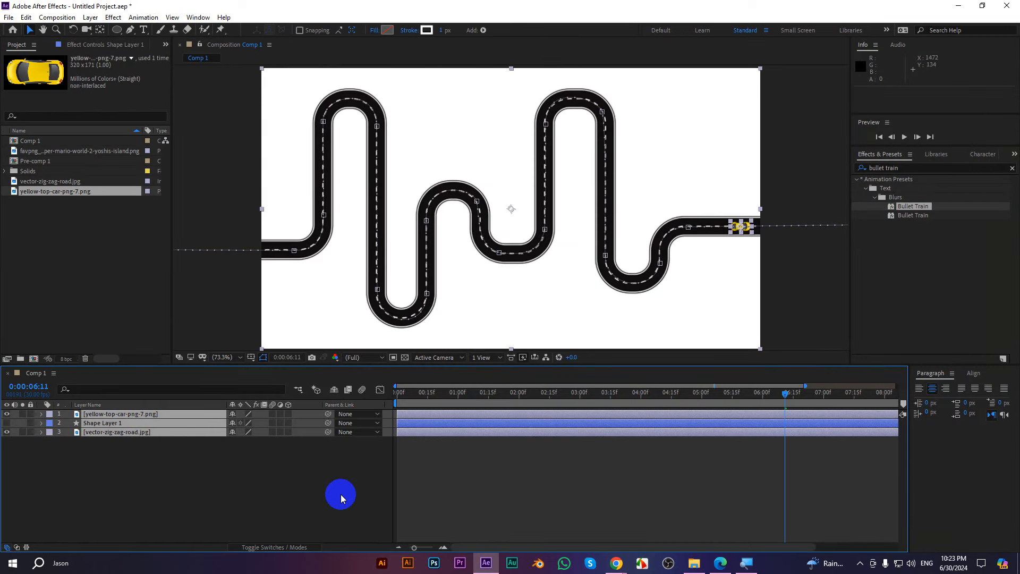
pyautogui.press('Delete')
pyautogui.moveTo(99, 276); pyautogui.dragTo(37, 126)
pyautogui.press('Delete')
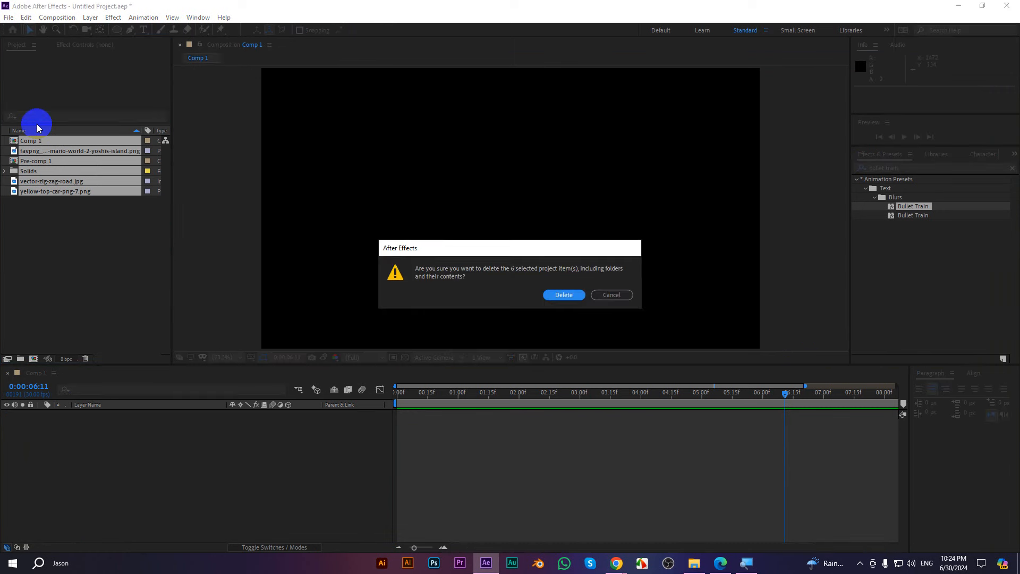
pyautogui.click(578, 295)
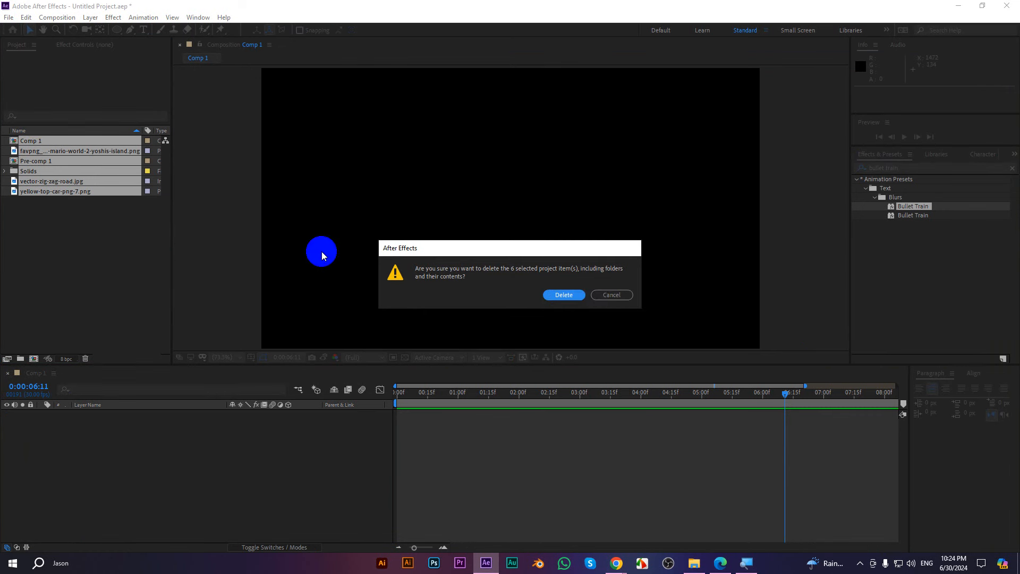
pyautogui.click(610, 294)
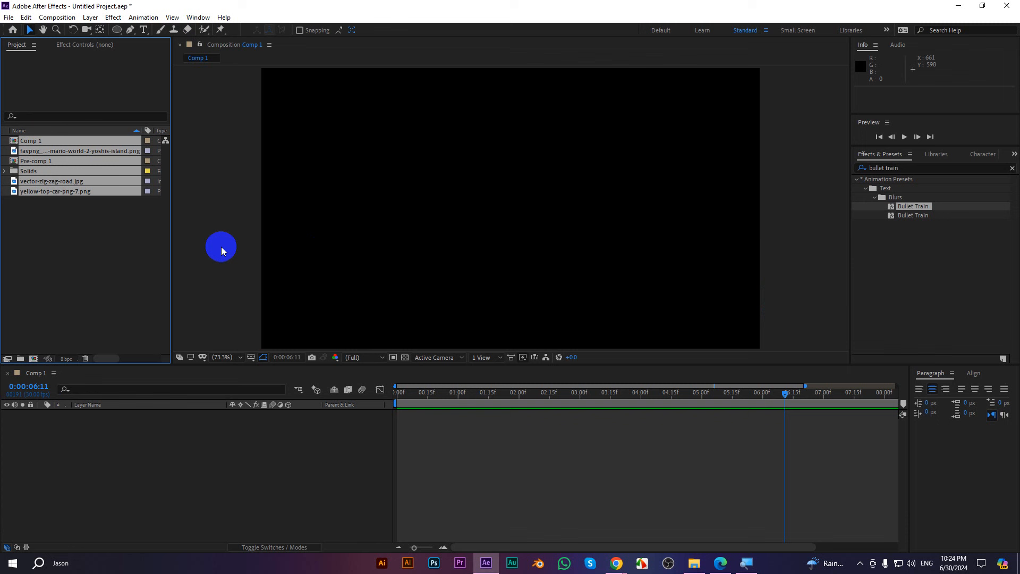
pyautogui.click(94, 228)
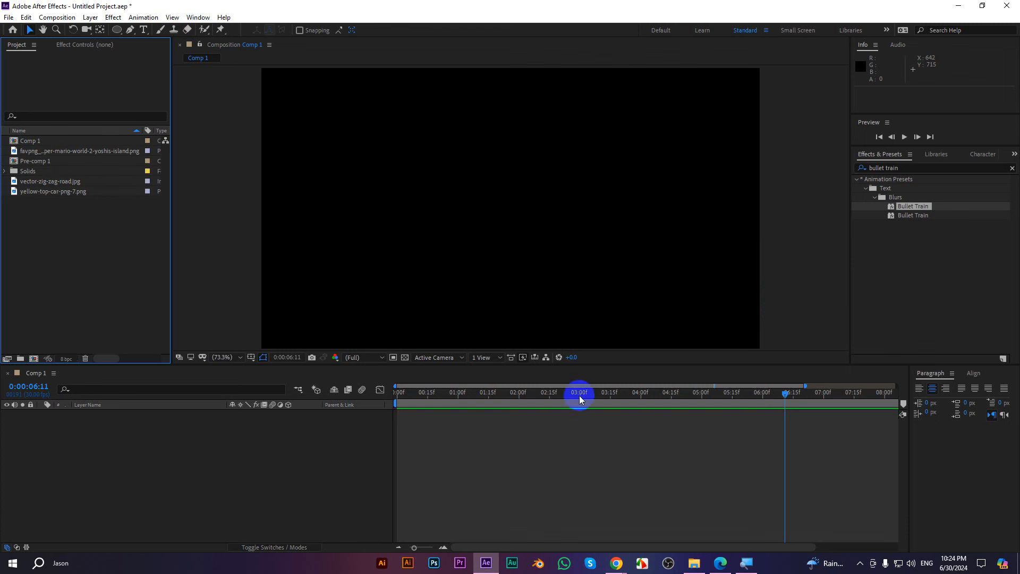
# Switch to File Explorer's Png File folder and select the emoji image strange-ways-use-emojis-1030x644.png
pyautogui.moveTo(619, 566)
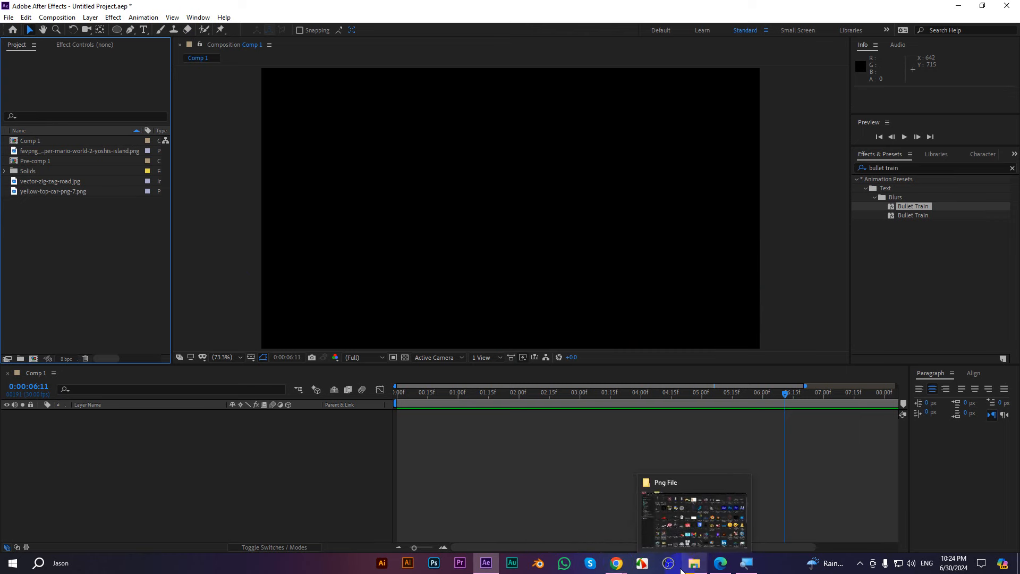
pyautogui.click(688, 518)
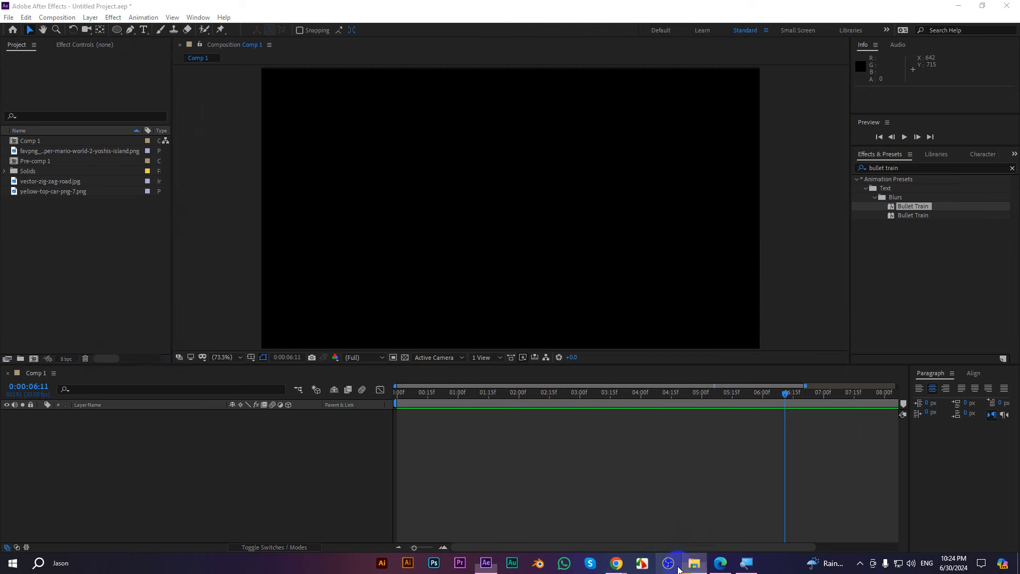
pyautogui.scroll(-7, 538, 422)
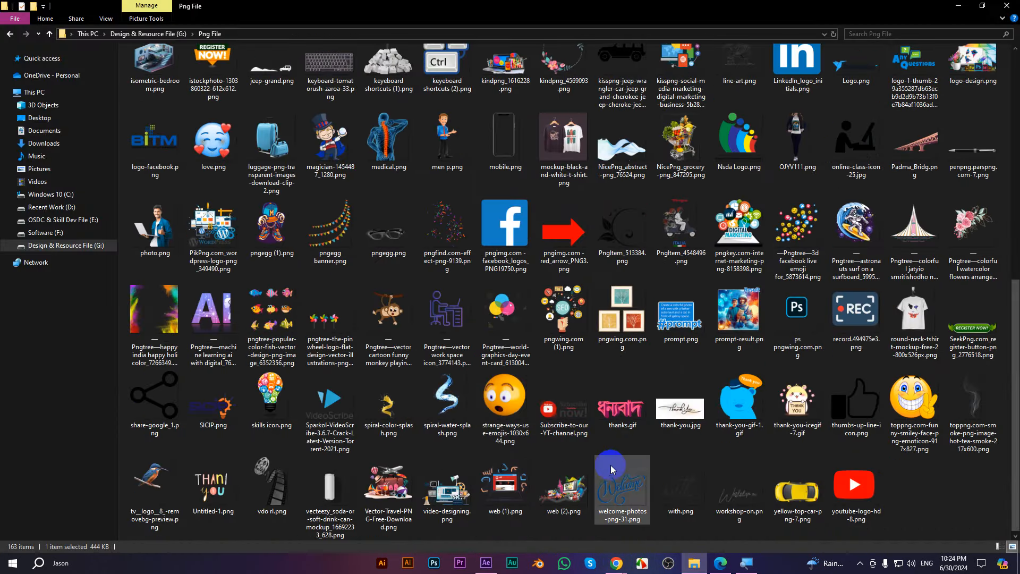
pyautogui.scroll(7, 667, 473)
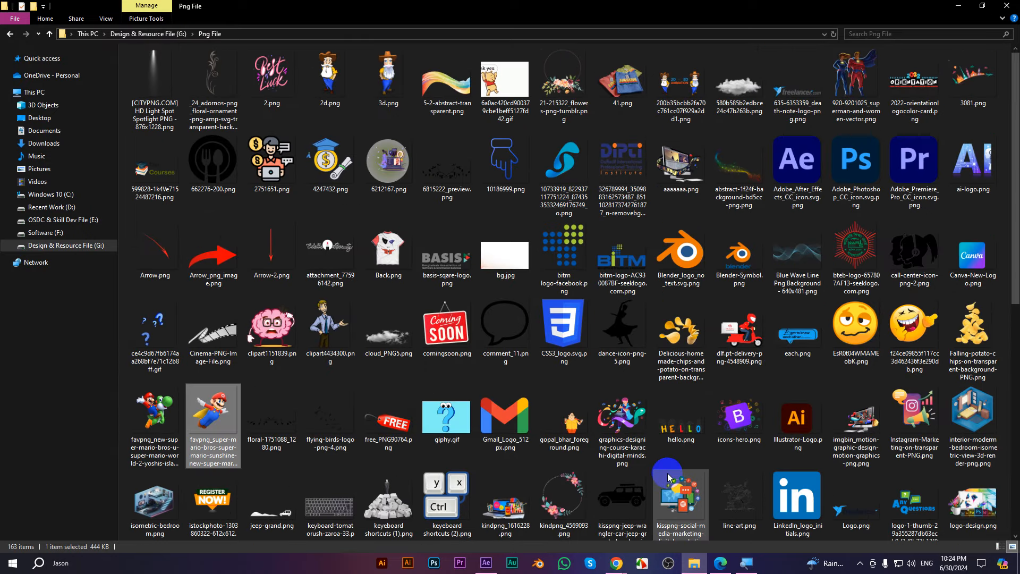
pyautogui.scroll(-7, 667, 473)
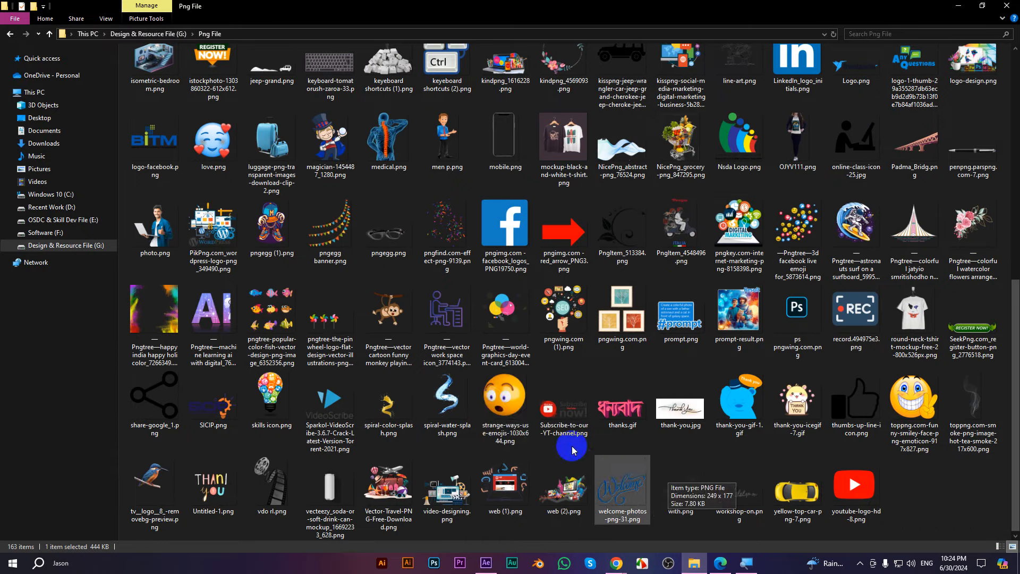
pyautogui.click(492, 404)
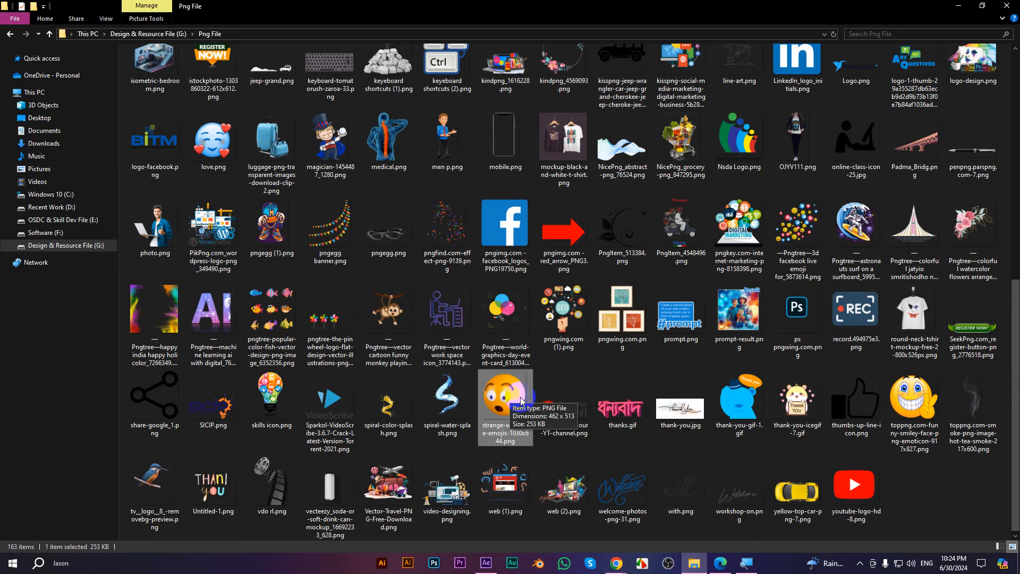
# Import strange-ways-use-emojis-1030x644.png, add it as a layer in Comp 1 and scale it to 37%
pyautogui.moveTo(511, 400); pyautogui.dragTo(135, 266)
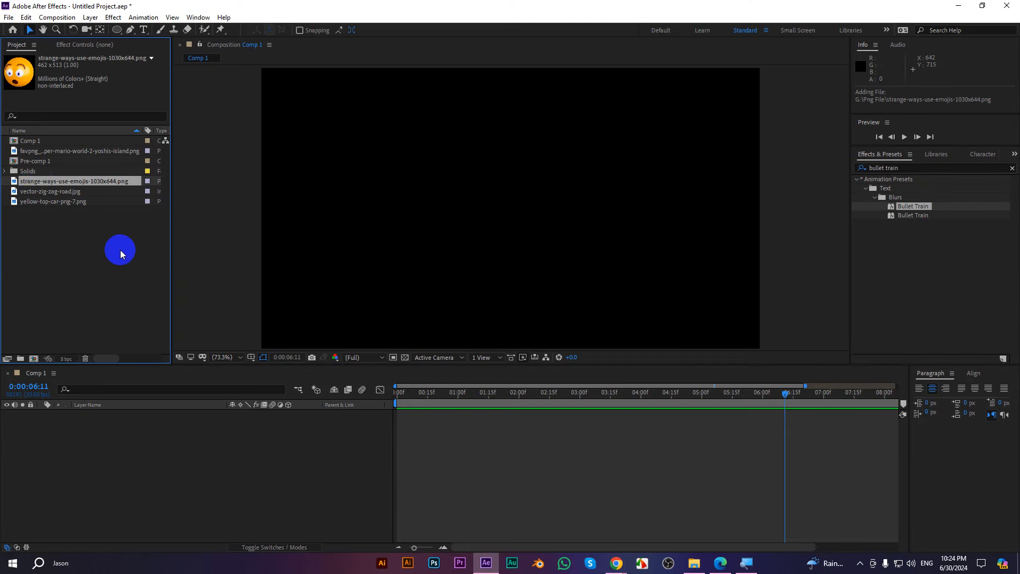
pyautogui.moveTo(30, 186); pyautogui.dragTo(91, 428)
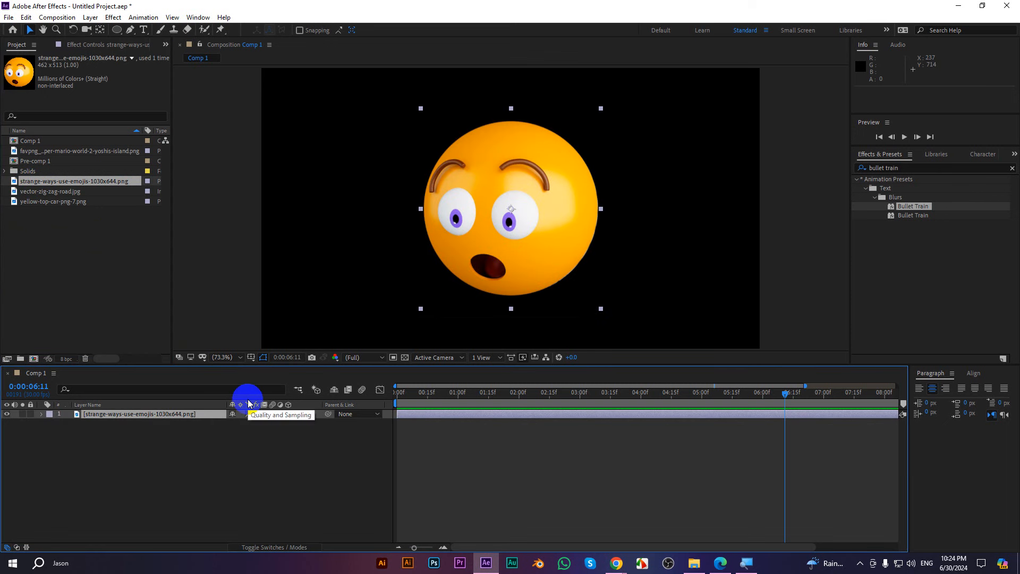
pyautogui.press('s')
pyautogui.moveTo(251, 425); pyautogui.dragTo(221, 428)
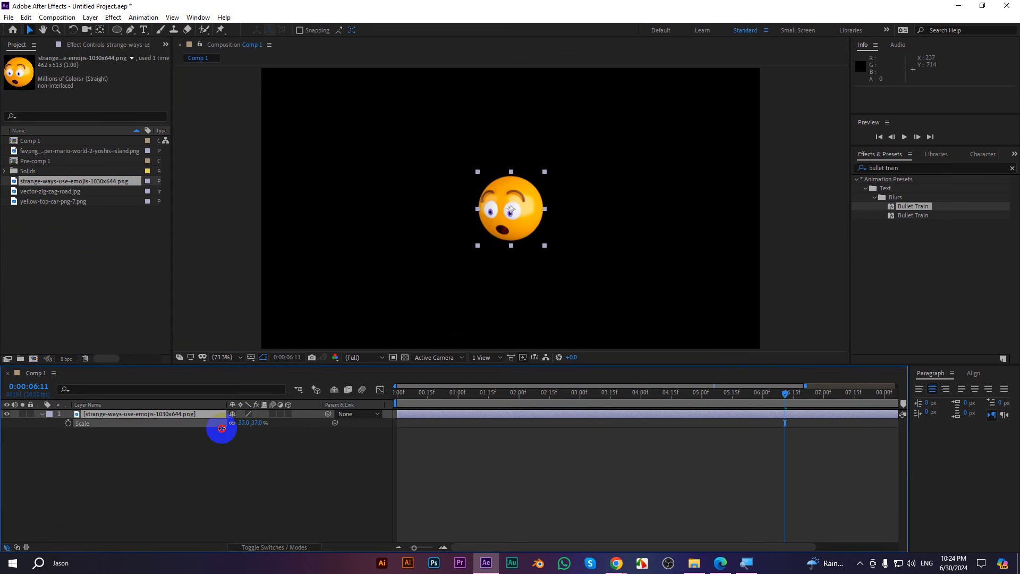
pyautogui.click(226, 357)
pyautogui.click(227, 368)
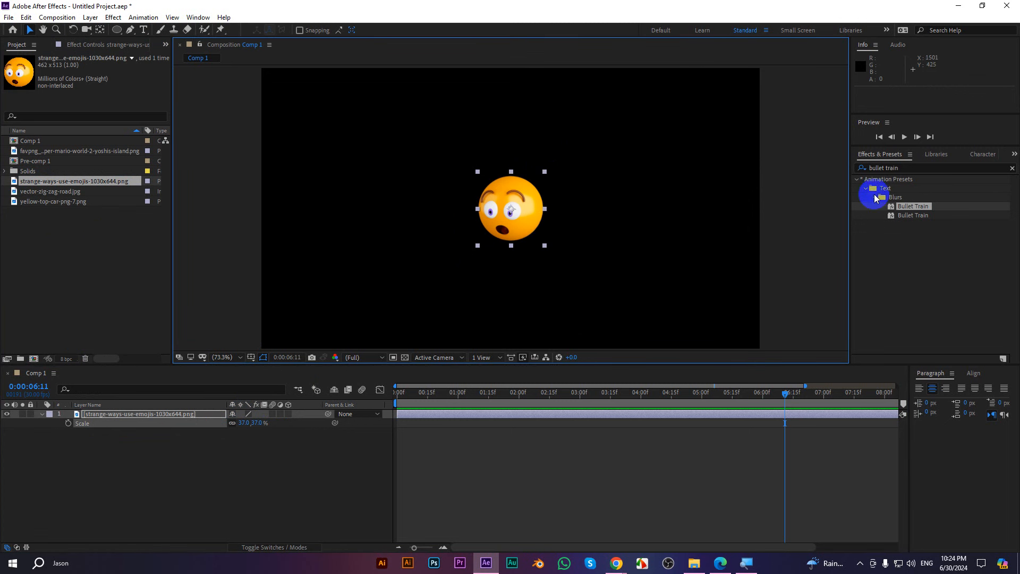
# Clear the effects search and go to the first frame with the full 10-second timeline displayed
pyautogui.click(1014, 169)
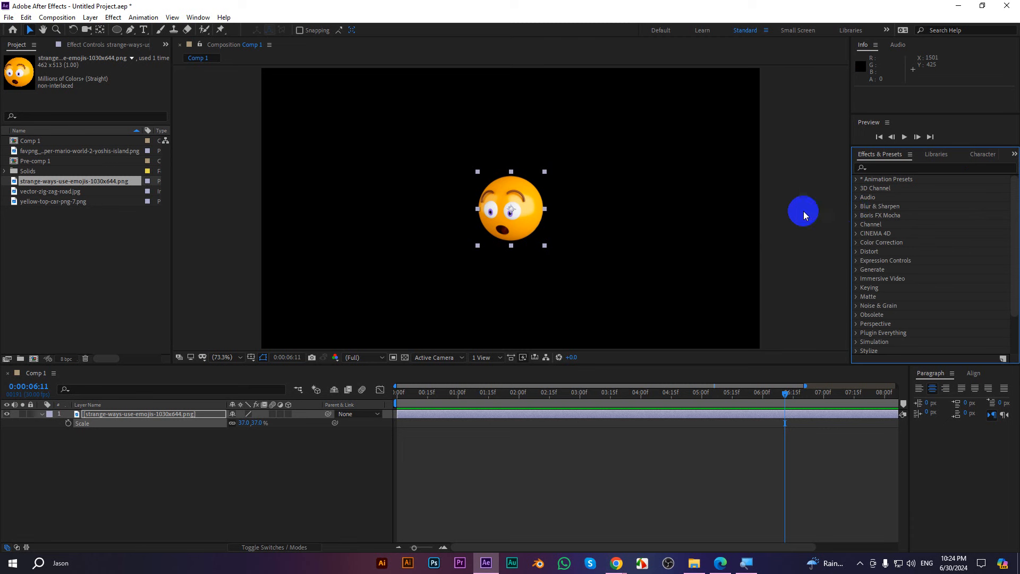
pyautogui.moveTo(806, 385); pyautogui.dragTo(952, 383)
pyautogui.moveTo(716, 394); pyautogui.dragTo(330, 391)
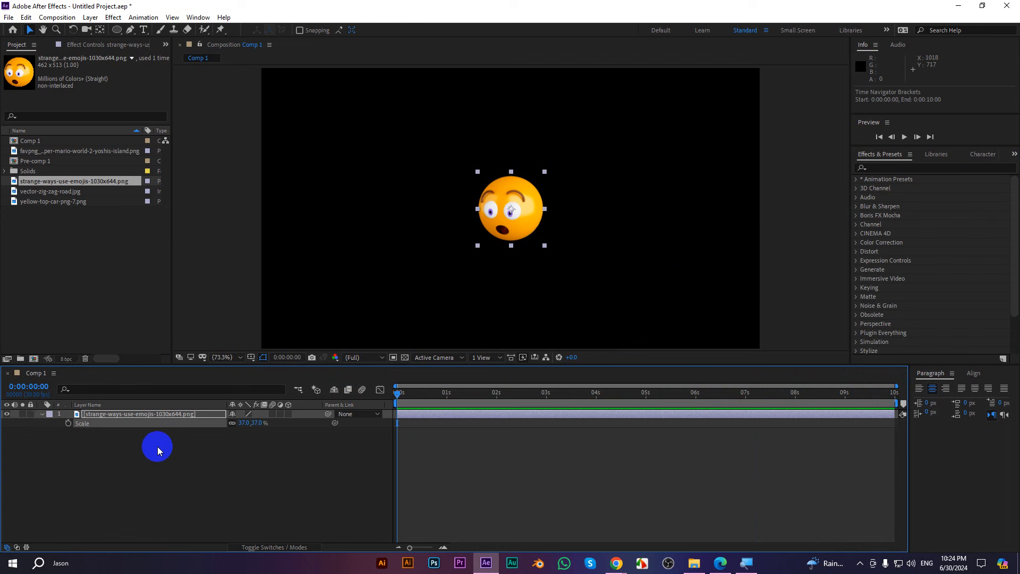
# Show the emoji layer's Position property and lower the emoji to a Y value of 624
pyautogui.press('p')
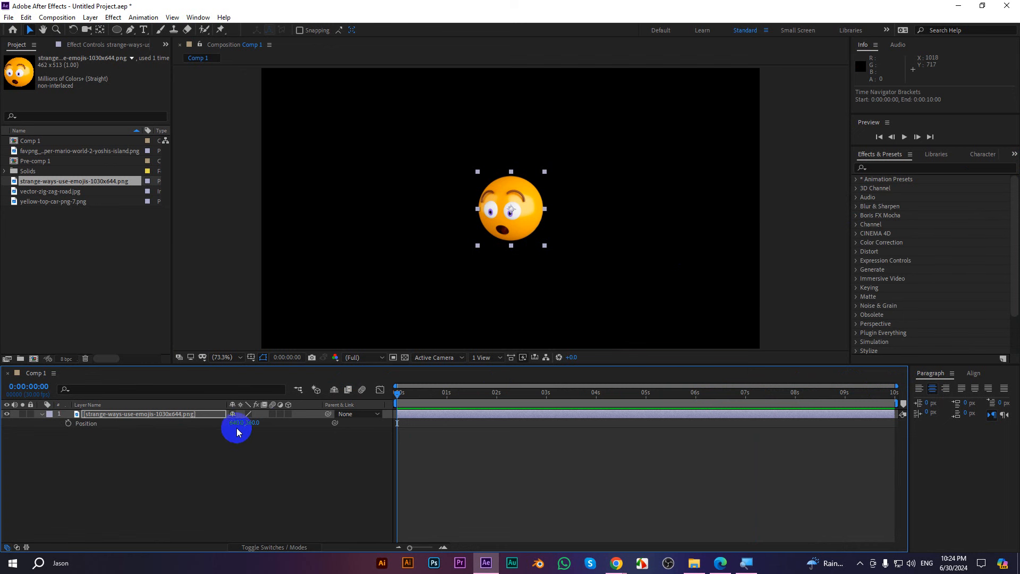
pyautogui.moveTo(272, 424); pyautogui.dragTo(381, 437)
pyautogui.hotkey('ctrl', 'z')
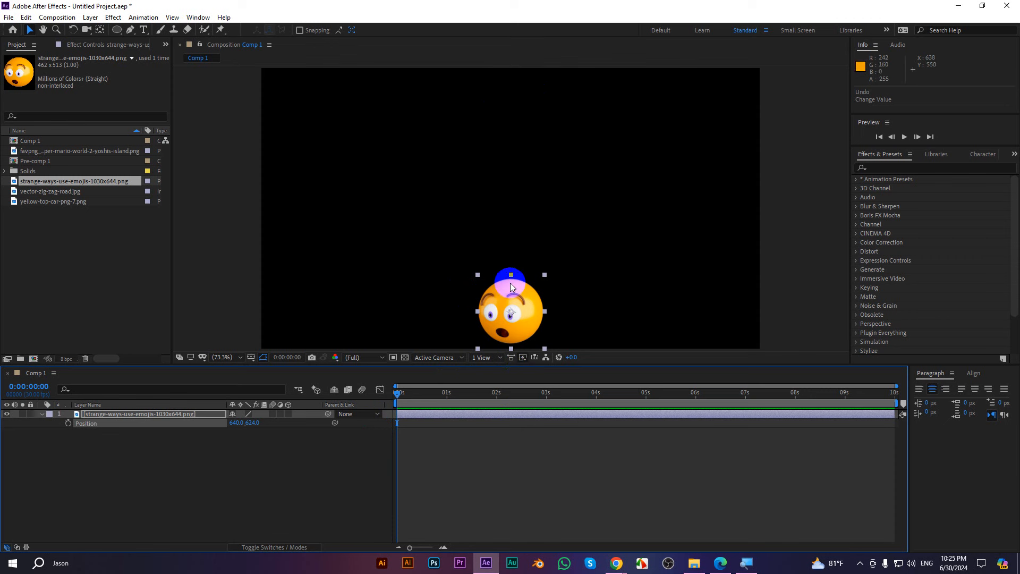
pyautogui.scroll(-2, 510, 285)
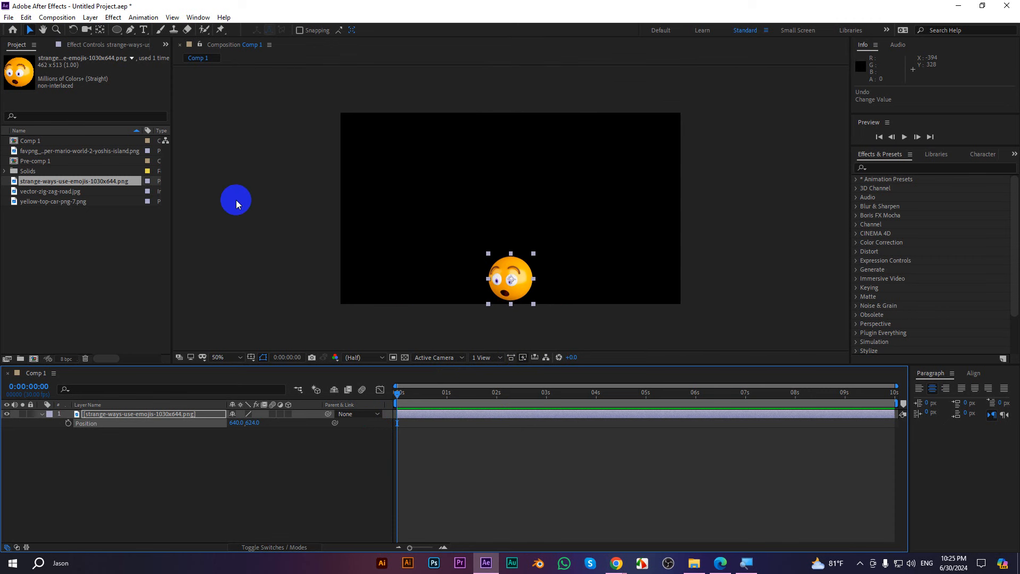
pyautogui.moveTo(237, 202); pyautogui.dragTo(684, 278)
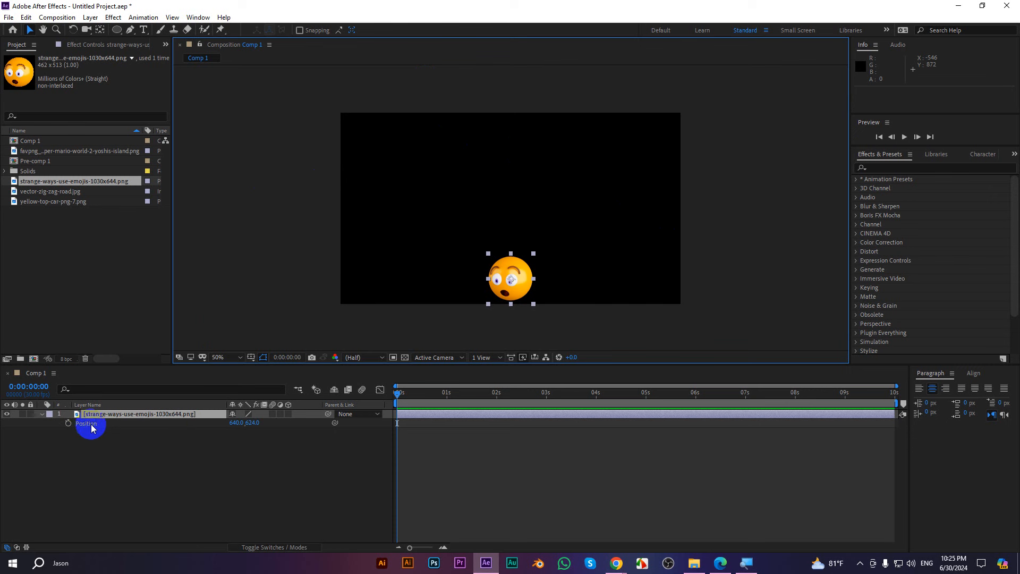
# Keyframe the emoji's Position at the first frame and move it below the composition to 895, 892
pyautogui.click(68, 424)
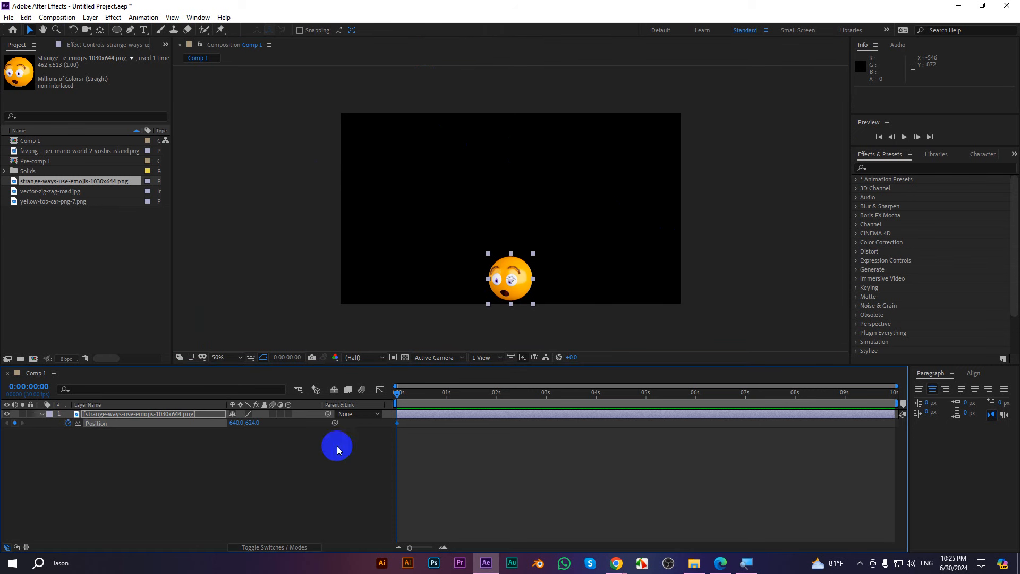
pyautogui.moveTo(254, 425); pyautogui.dragTo(392, 429)
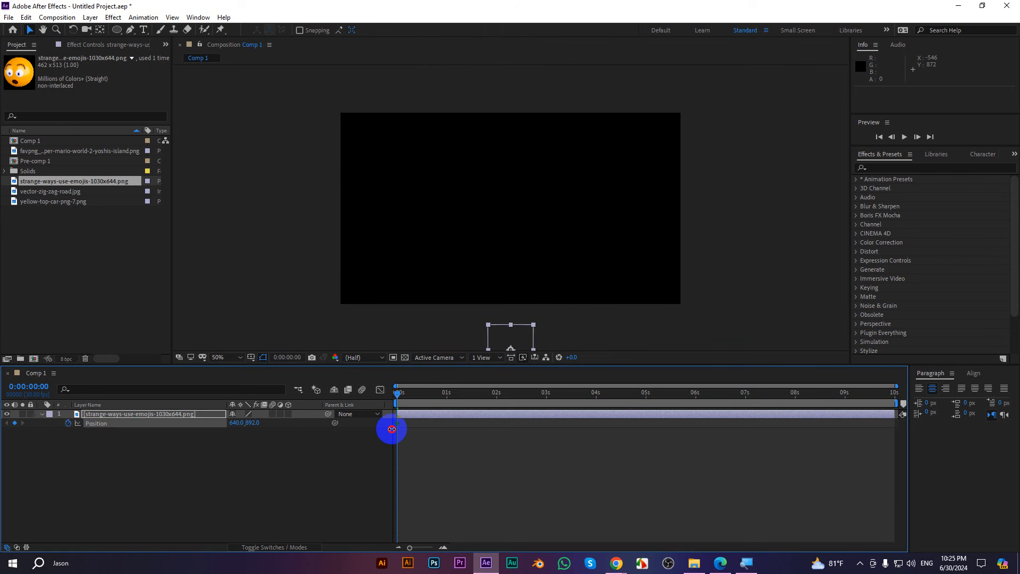
pyautogui.moveTo(234, 423); pyautogui.dragTo(373, 430)
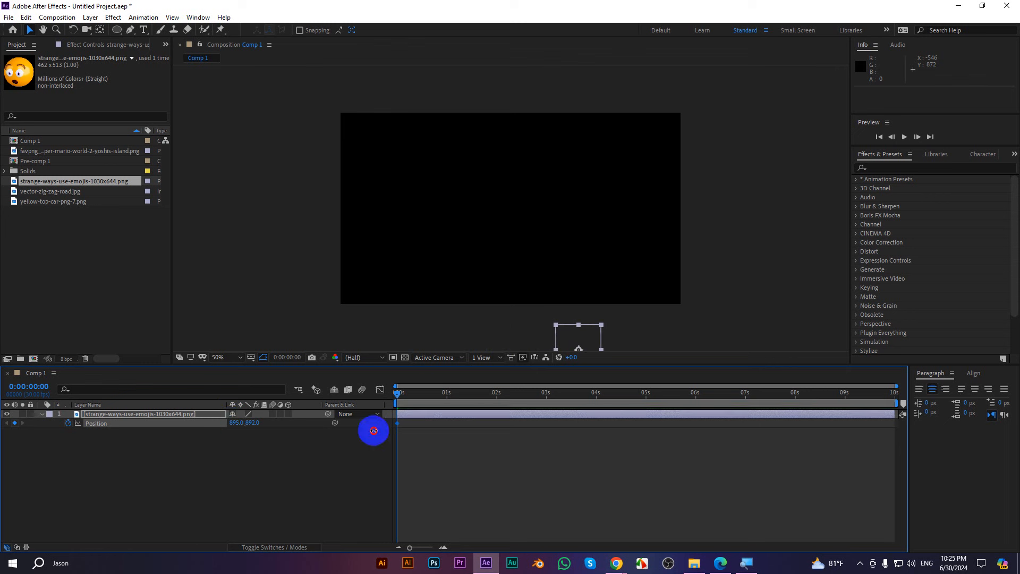
pyautogui.moveTo(400, 394); pyautogui.dragTo(357, 401)
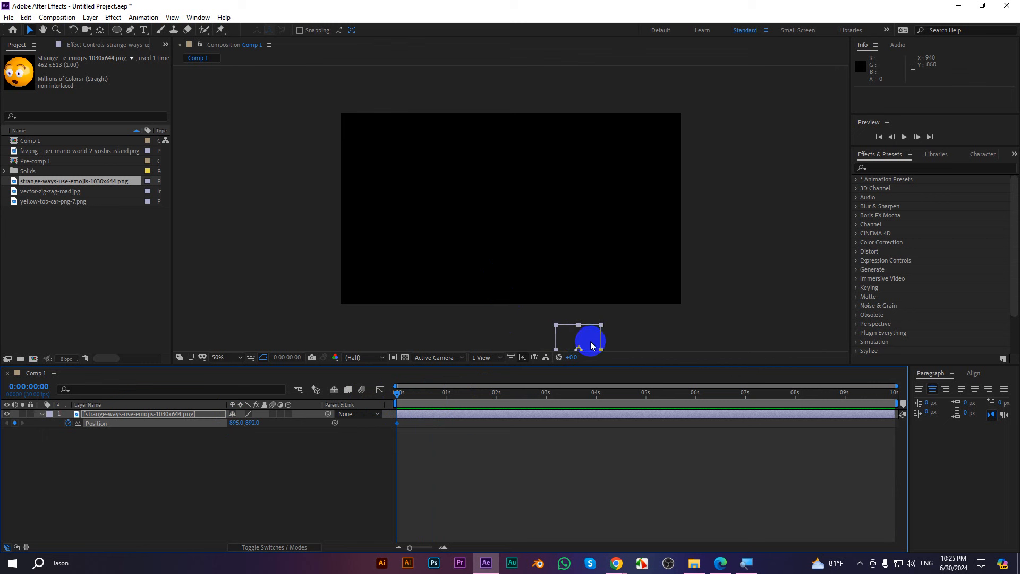
# Undo the emoji's Position keyframe and all its moves back to the composition's centre
pyautogui.hotkey('ctrl', 'z')
pyautogui.hotkey('ctrl', 'z')
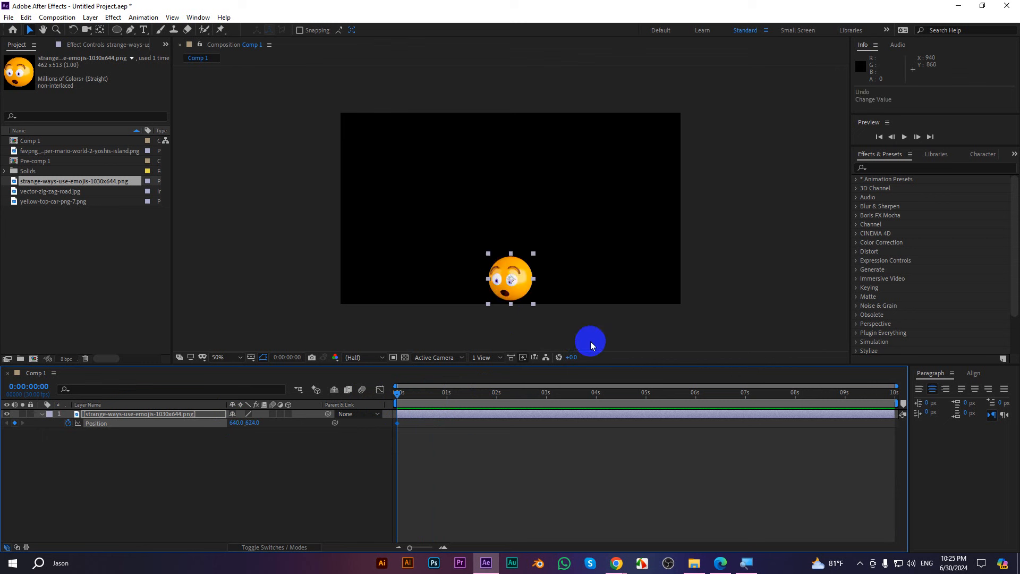
pyautogui.hotkey('ctrl', 'z')
pyautogui.hotkey('ctrl', 'z')
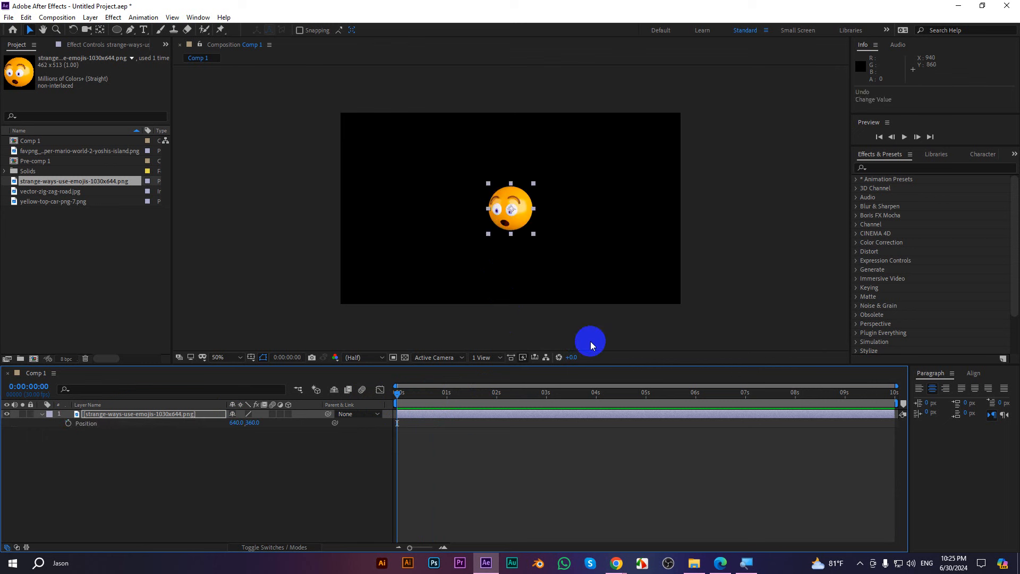
# Separate the emoji layer's Position property into individual X and Y dimensions
pyautogui.click(43, 415)
pyautogui.click(43, 414)
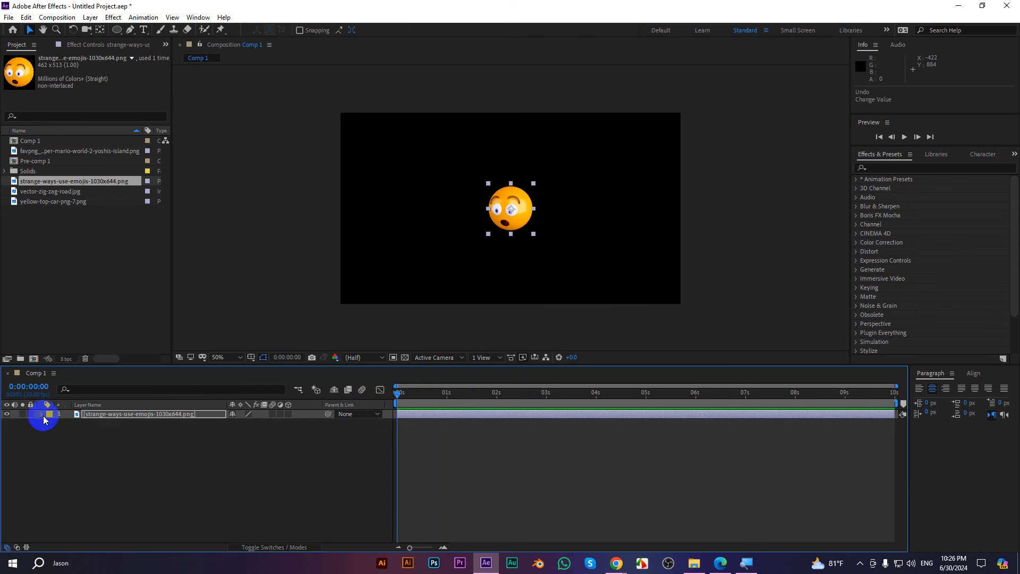
pyautogui.click(51, 423)
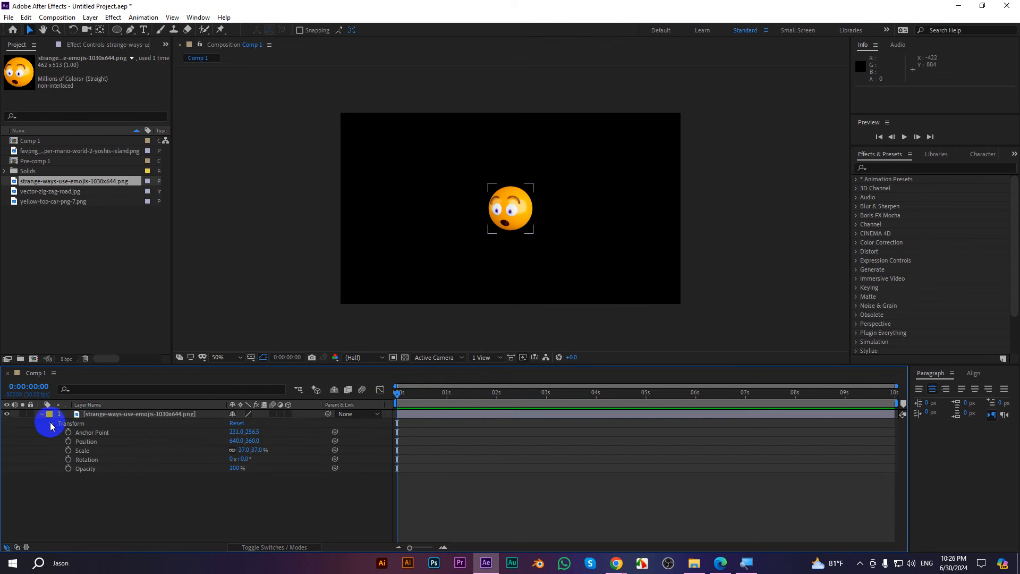
pyautogui.click(109, 414)
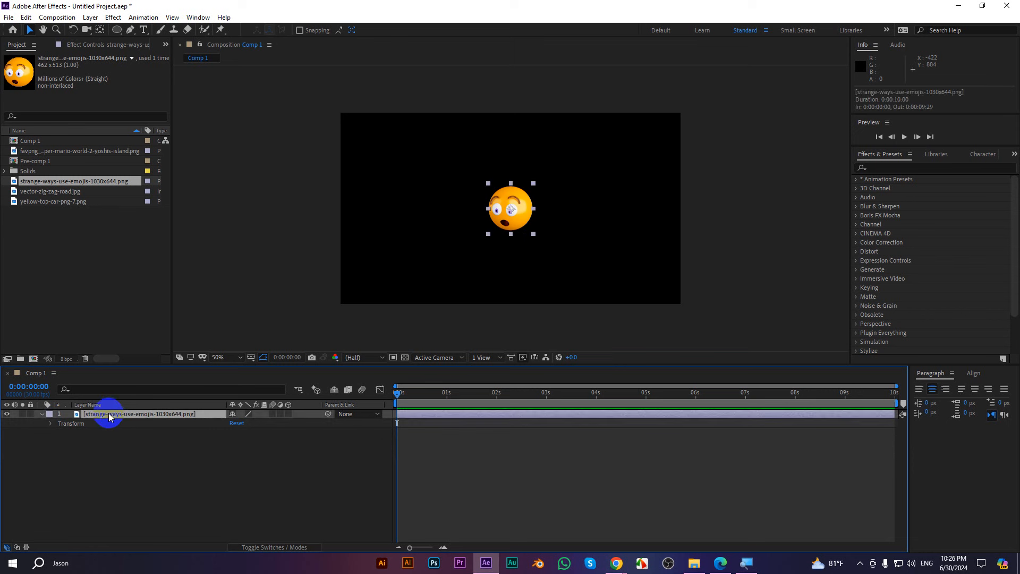
pyautogui.press('p')
pyautogui.rightClick(85, 424)
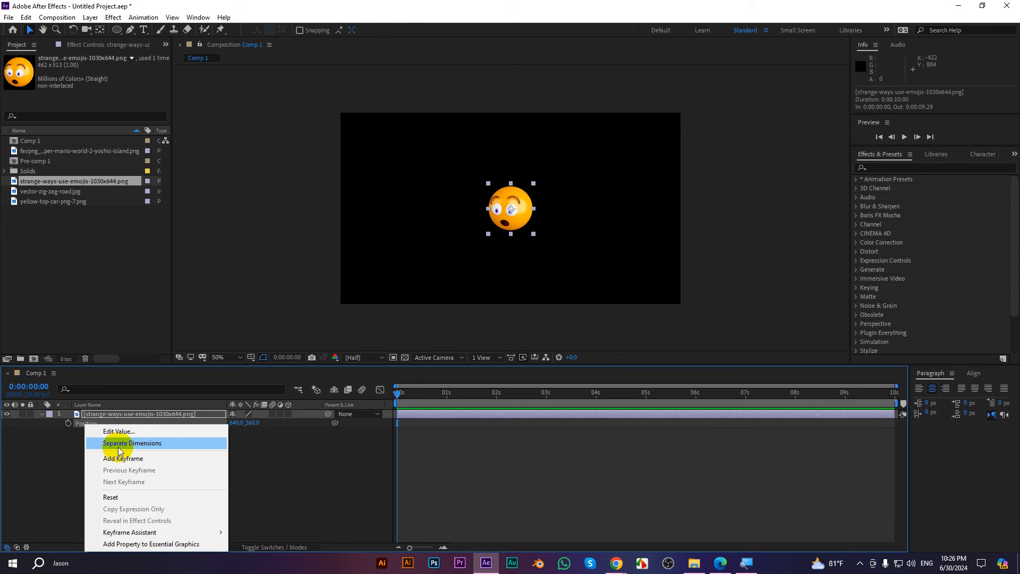
pyautogui.click(118, 446)
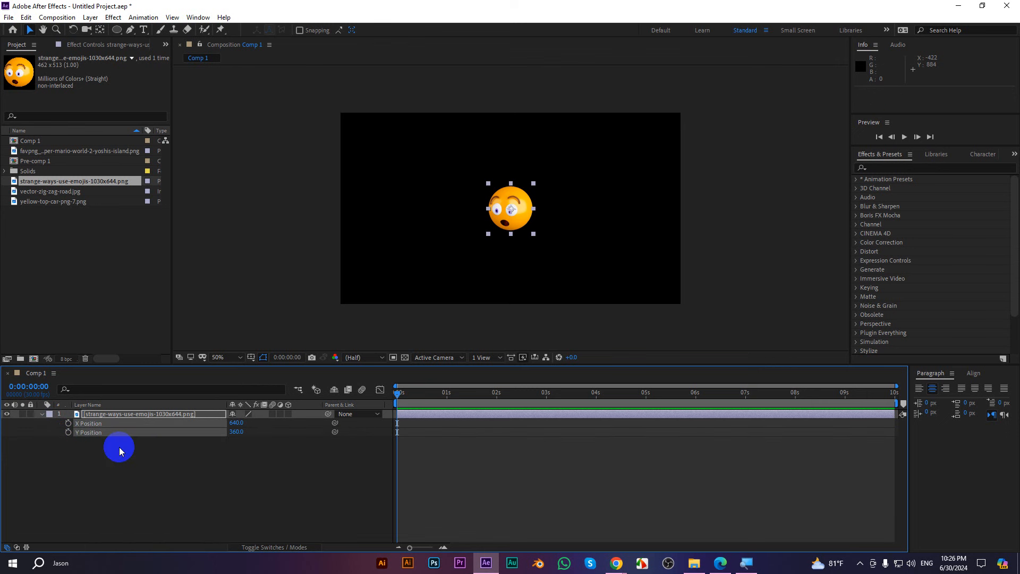
# Try lowering the emoji by changing only its Y Position to 586, and undo the change
pyautogui.click(121, 447)
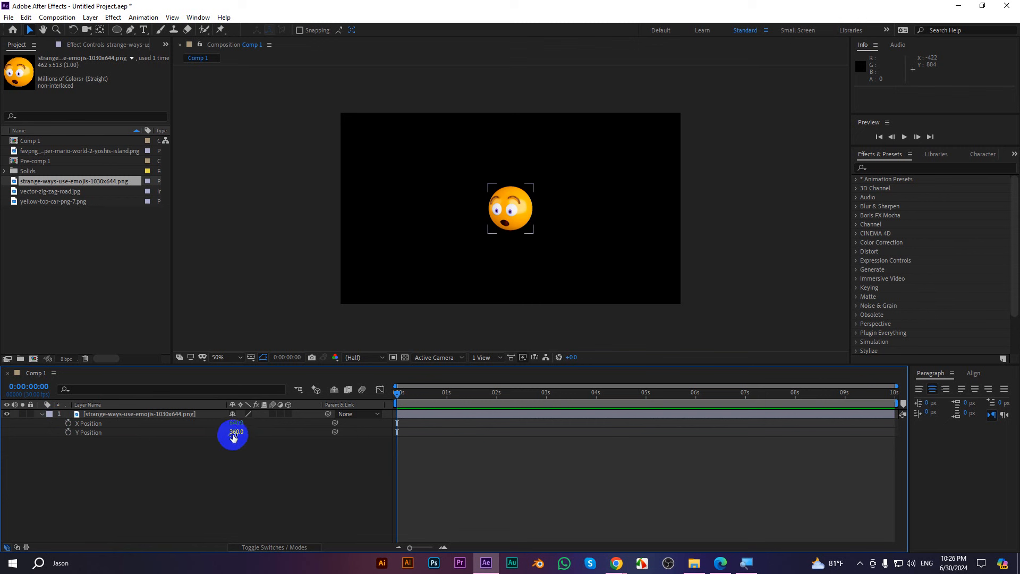
pyautogui.moveTo(188, 467); pyautogui.dragTo(119, 430)
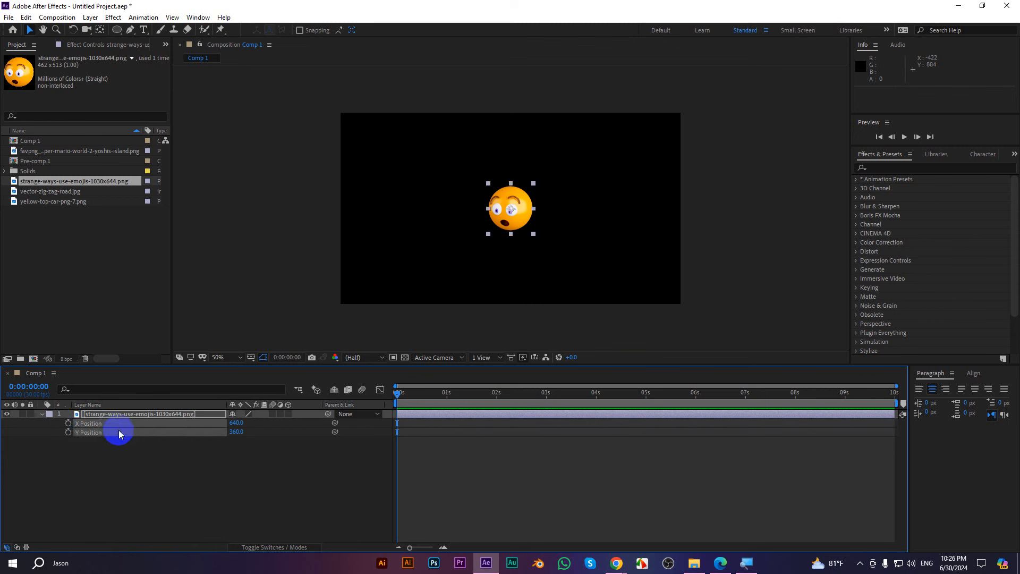
pyautogui.click(114, 453)
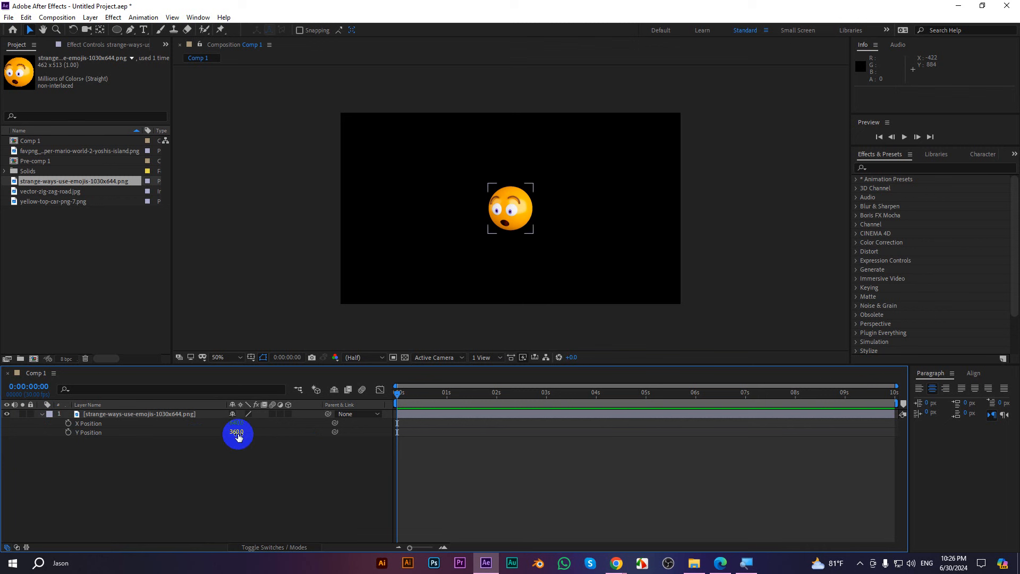
pyautogui.moveTo(238, 436); pyautogui.dragTo(599, 460)
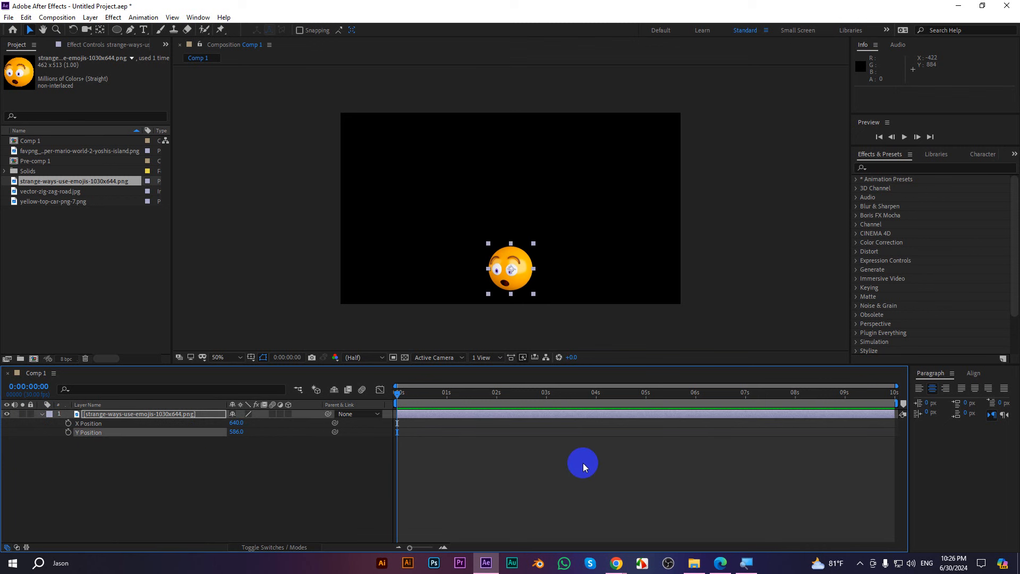
pyautogui.hotkey('ctrl', 'z')
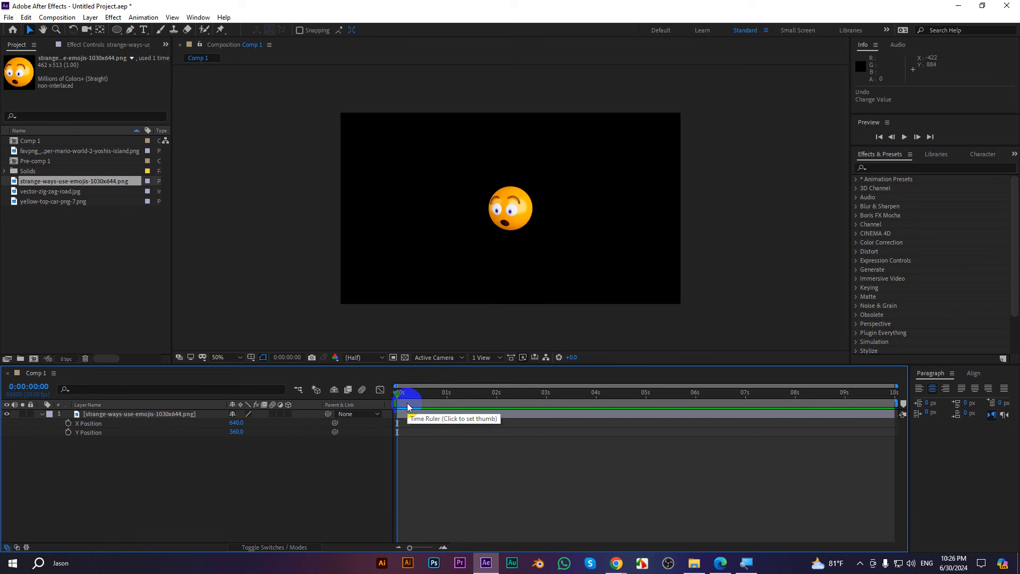
# Add a Y Position keyframe at 0:00:00:10 and raise the emoji to Y 174
pyautogui.hotkey('shift', 'pagedown')
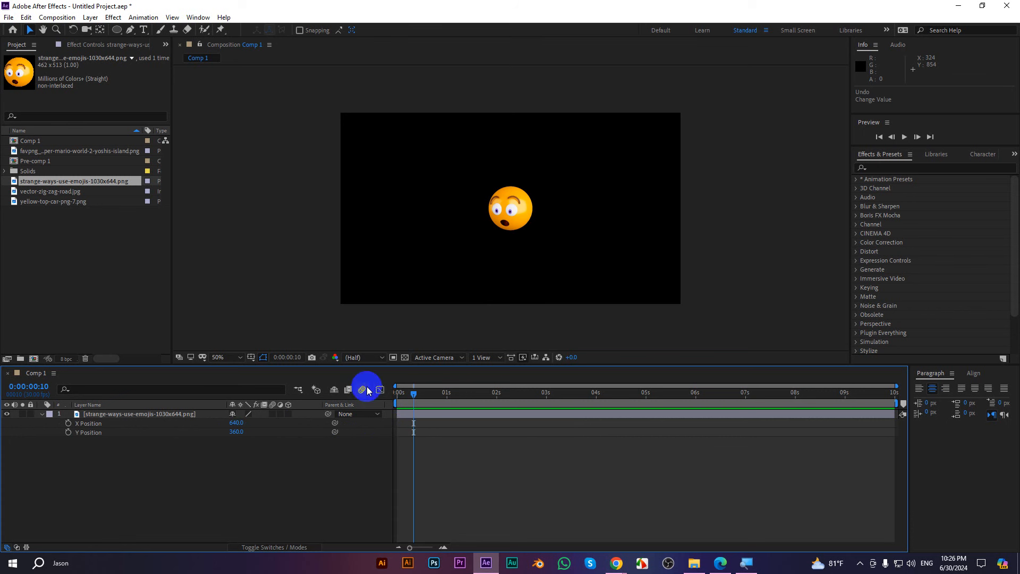
pyautogui.click(69, 432)
pyautogui.moveTo(234, 432); pyautogui.dragTo(272, 432)
pyautogui.hotkey('ctrl', 'z')
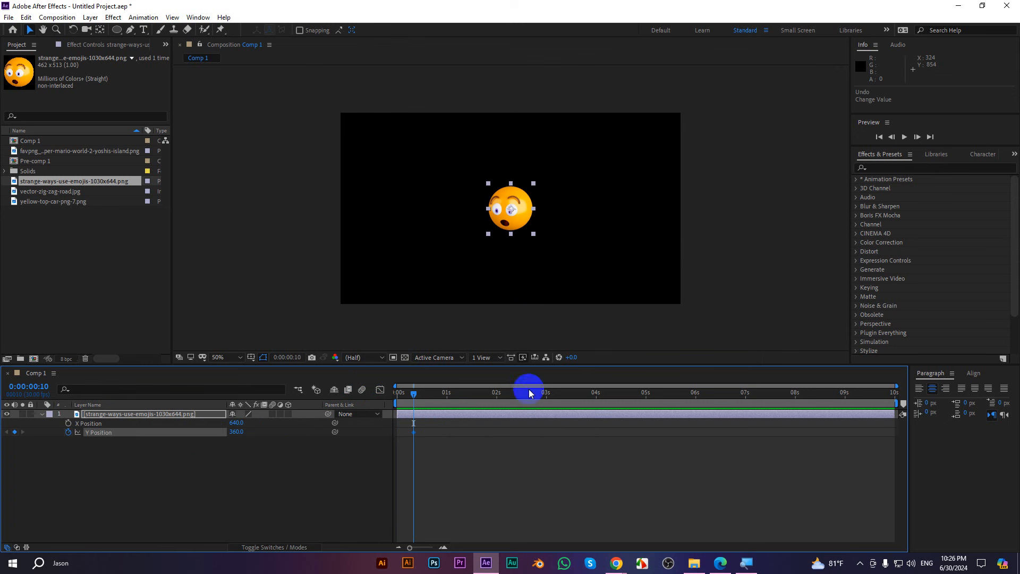
pyautogui.moveTo(520, 192); pyautogui.dragTo(518, 143)
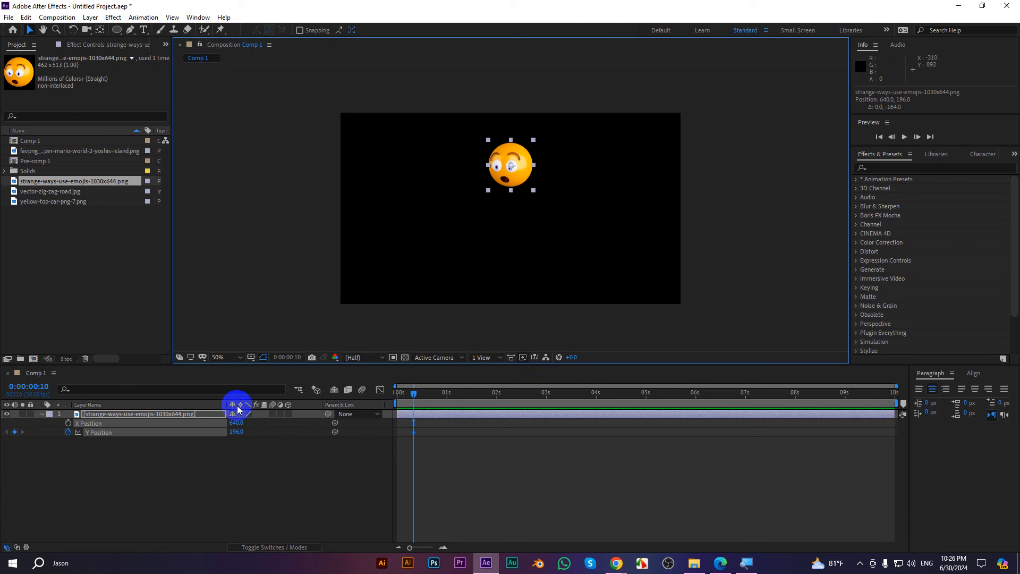
pyautogui.click(518, 166)
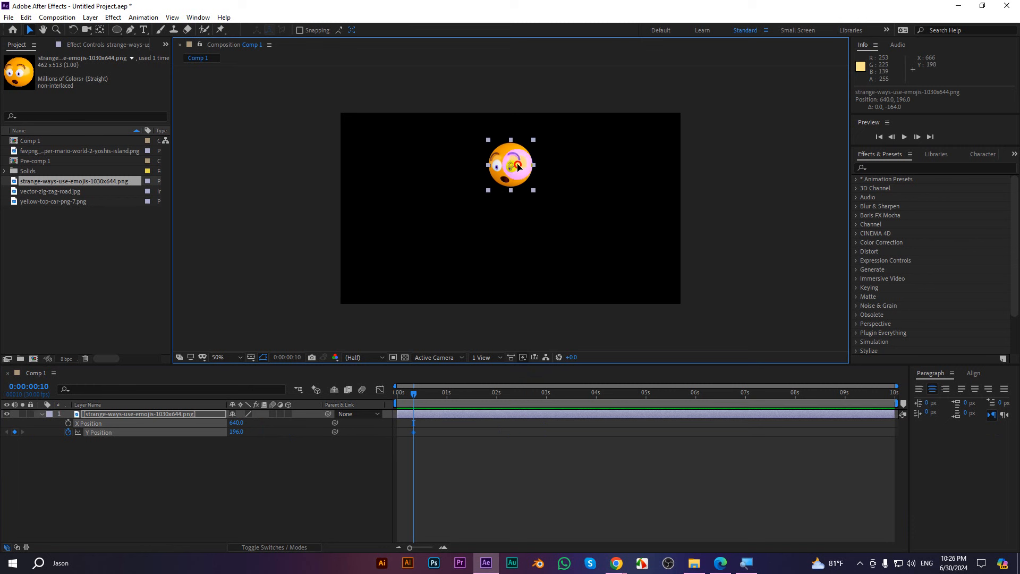
pyautogui.moveTo(518, 166); pyautogui.dragTo(520, 161)
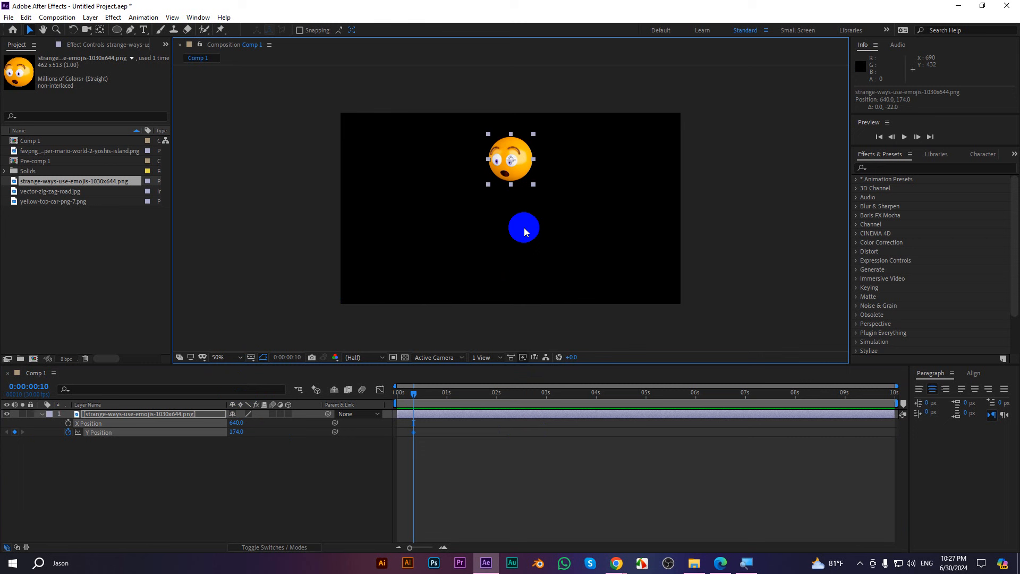
# At 0:00:01:00, drop the emoji straight down to Y 638 at the composition's lower edge
pyautogui.hotkey('shift', 'pagedown')
pyautogui.hotkey('shift', 'pagedown')
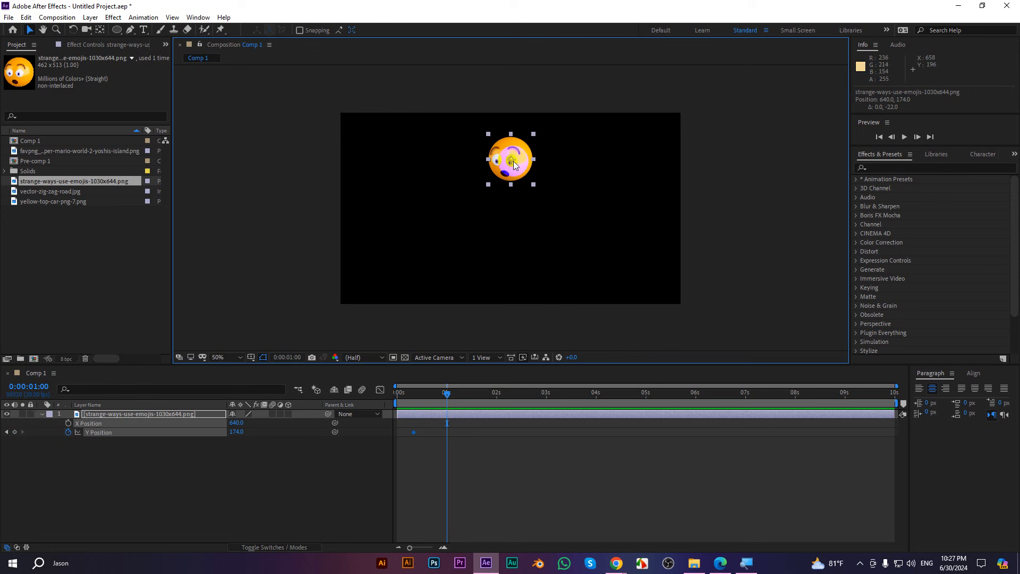
pyautogui.moveTo(513, 169); pyautogui.dragTo(515, 281)
pyautogui.click(477, 436)
pyautogui.moveTo(460, 448); pyautogui.dragTo(442, 428)
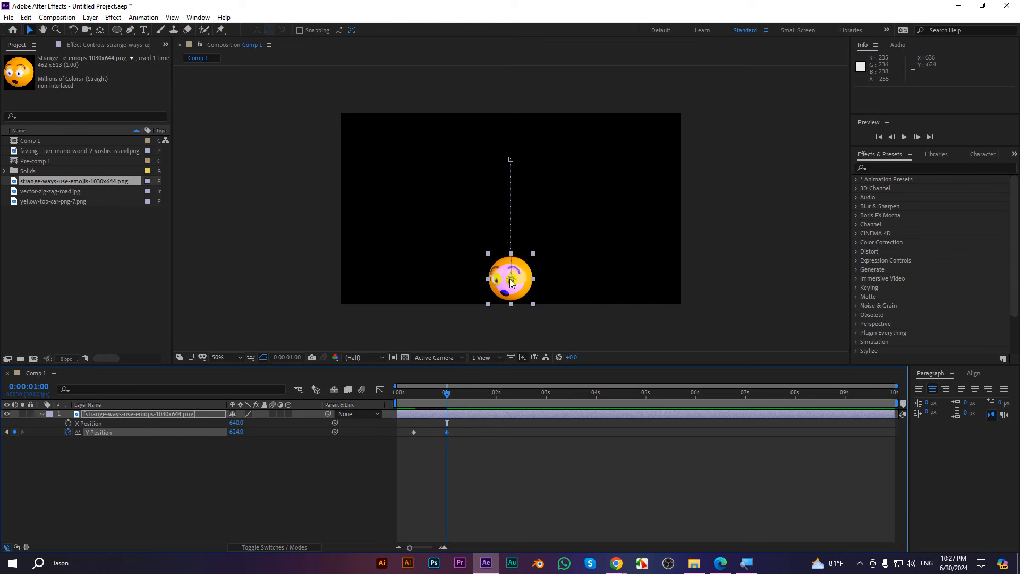
pyautogui.moveTo(510, 281); pyautogui.dragTo(511, 285)
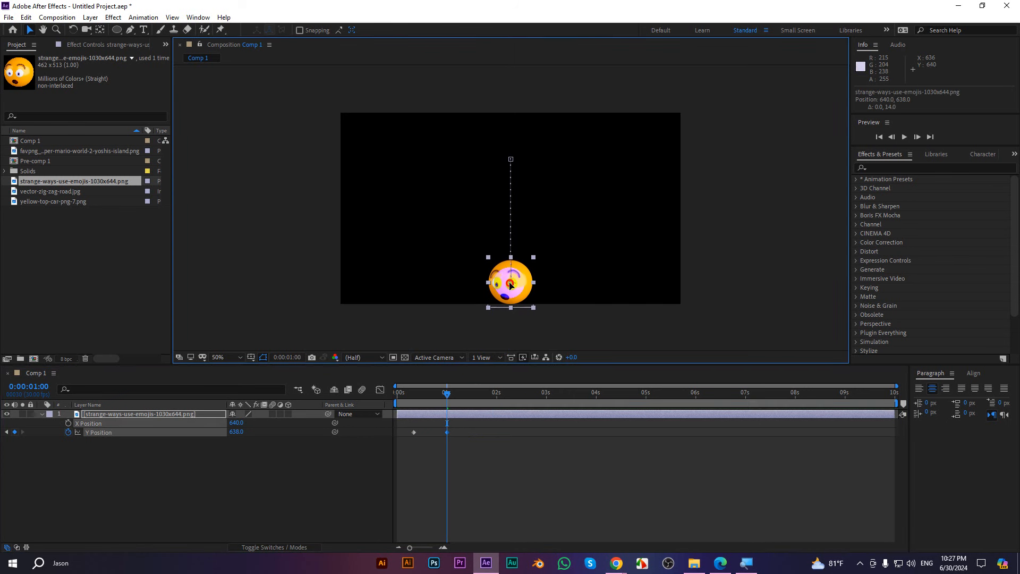
# Copy the Y Position keyframe at 0:00:01:00, and at 0:00:01:20 raise the emoji straight up to Y 216
pyautogui.moveTo(472, 464); pyautogui.dragTo(445, 430)
pyautogui.hotkey('ctrl', 'c')
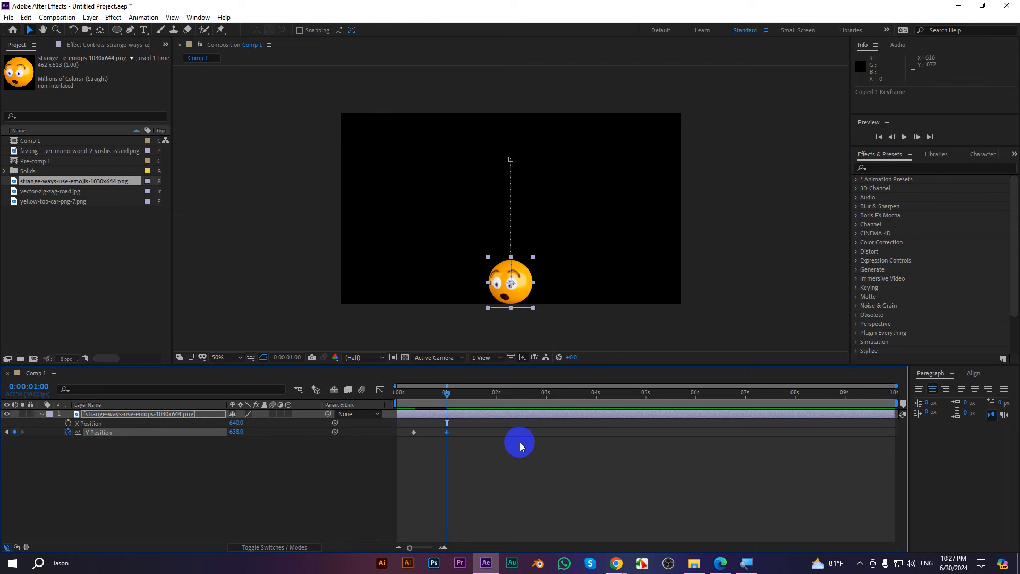
pyautogui.hotkey('shift', 'pagedown')
pyautogui.hotkey('shift', 'pagedown')
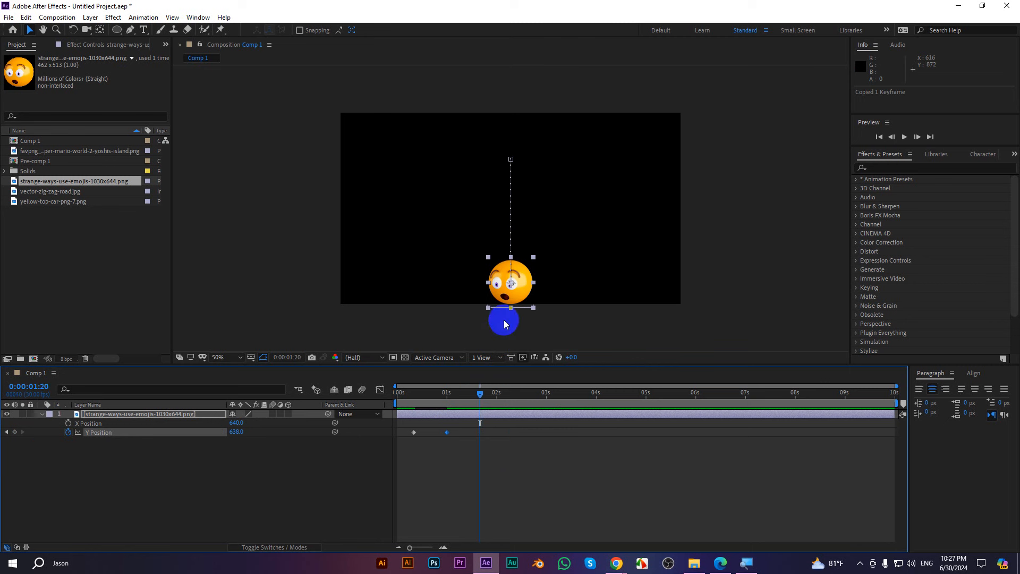
pyautogui.click(512, 264)
pyautogui.moveTo(512, 264); pyautogui.dragTo(493, 182)
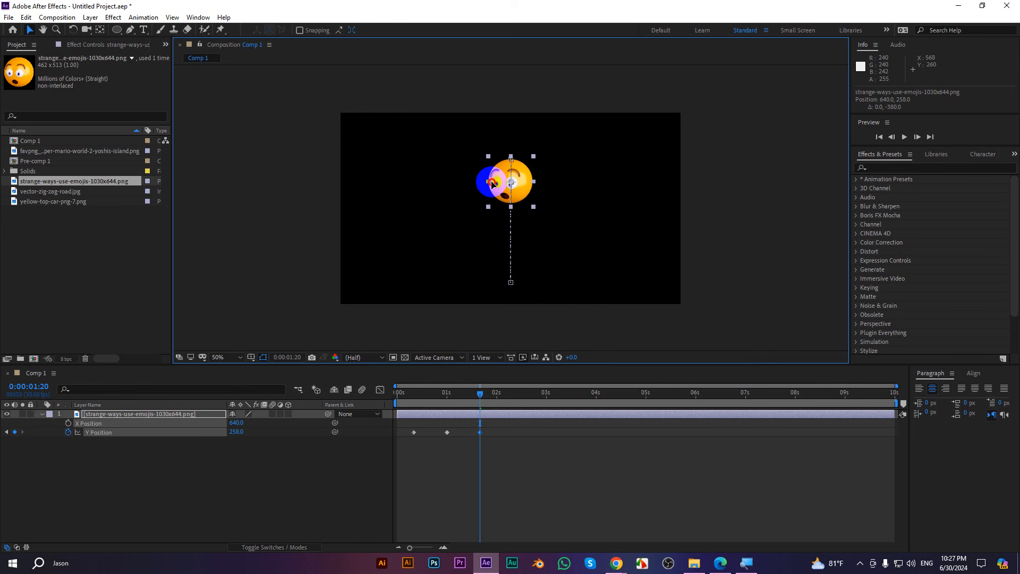
pyautogui.moveTo(492, 183)
pyautogui.mouseDown()
pyautogui.moveTo(488, 166)
pyautogui.moveTo(481, 172)
pyautogui.mouseUp()
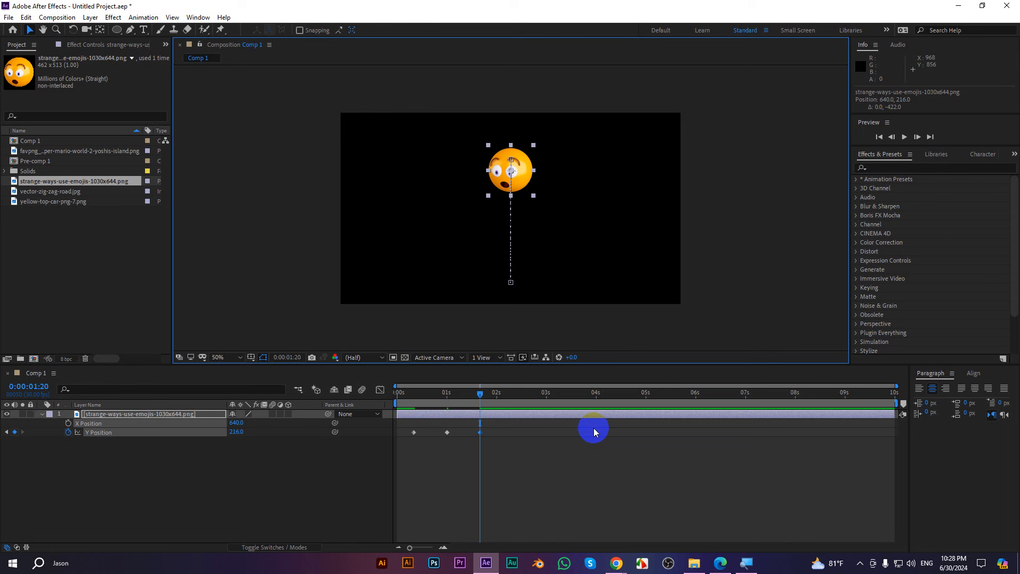
# Paste the copied ground keyframe at 0:00:02:10, and raise the emoji to Y 276 at 0:00:03:00
pyautogui.hotkey('shift', 'pagedown')
pyautogui.hotkey('shift', 'pagedown')
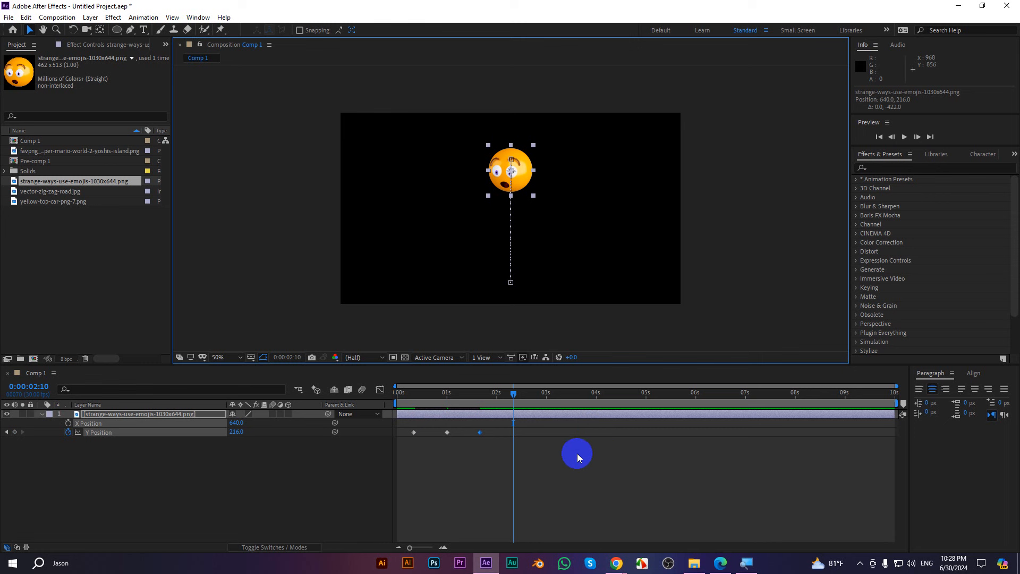
pyautogui.hotkey('ctrl', 'v')
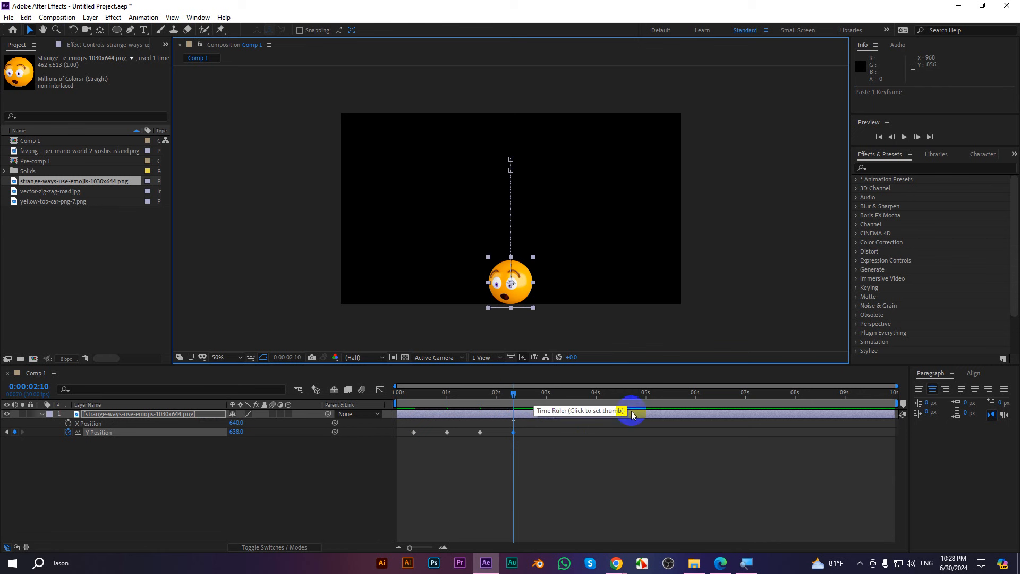
pyautogui.hotkey('shift', 'pagedown')
pyautogui.hotkey('shift', 'pagedown')
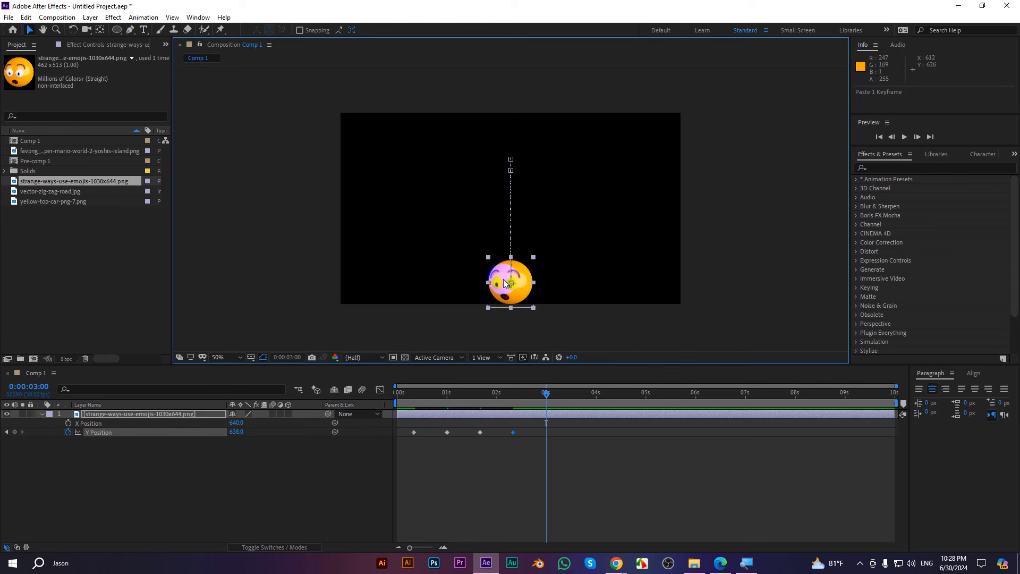
pyautogui.moveTo(526, 281); pyautogui.dragTo(525, 186)
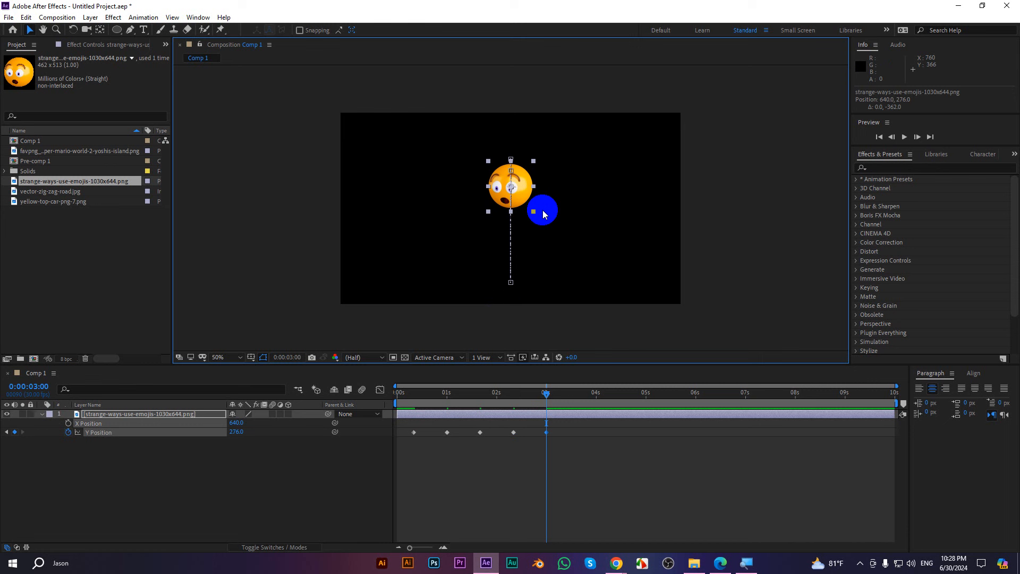
# Paste the ground keyframe at 0:00:03:20, and raise the emoji to Y 330 at 0:00:04:10
pyautogui.press('space')
pyautogui.hotkey('ctrl', 'v')
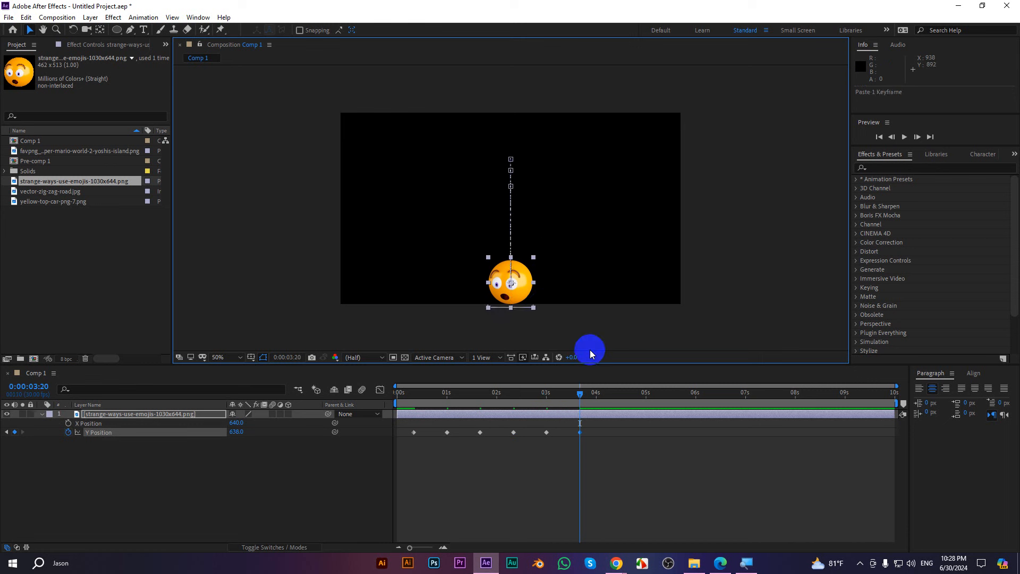
pyautogui.hotkey('shift', 'pagedown')
pyautogui.hotkey('shift', 'pagedown')
pyautogui.moveTo(522, 283); pyautogui.dragTo(522, 215)
pyautogui.click(647, 433)
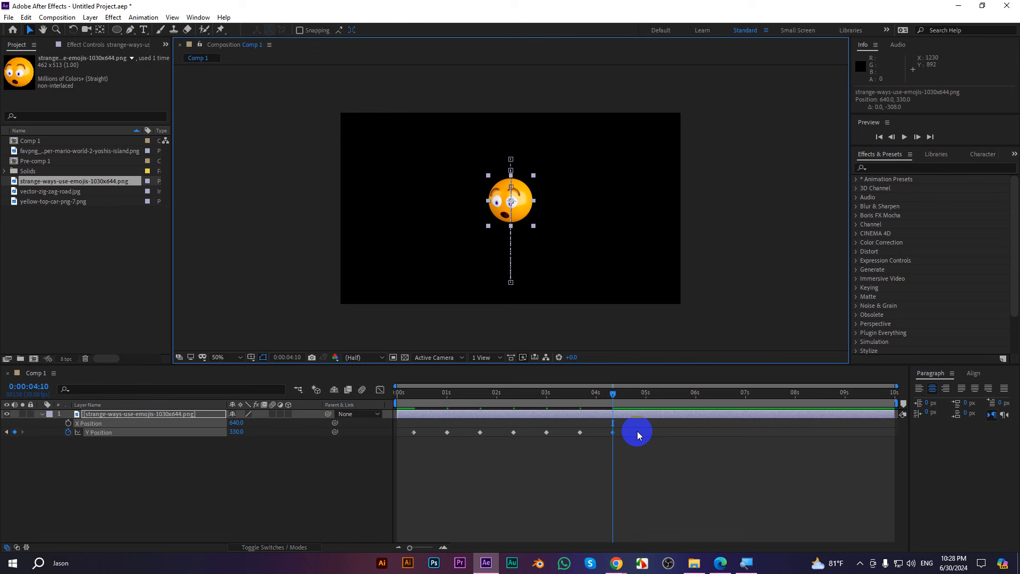
# Paste the ground keyframe at 0:00:05:00, and raise the emoji to Y 404 at 0:00:05:20
pyautogui.hotkey('shift', 'pagedown')
pyautogui.hotkey('shift', 'pagedown')
pyautogui.hotkey('ctrl', 'v')
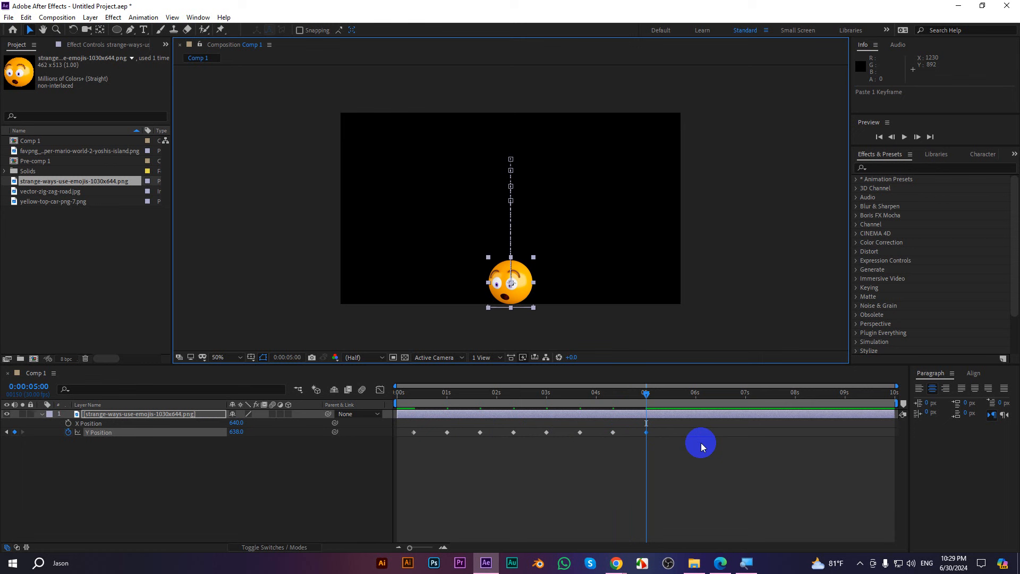
pyautogui.hotkey('shift', 'pagedown')
pyautogui.hotkey('shift', 'pagedown')
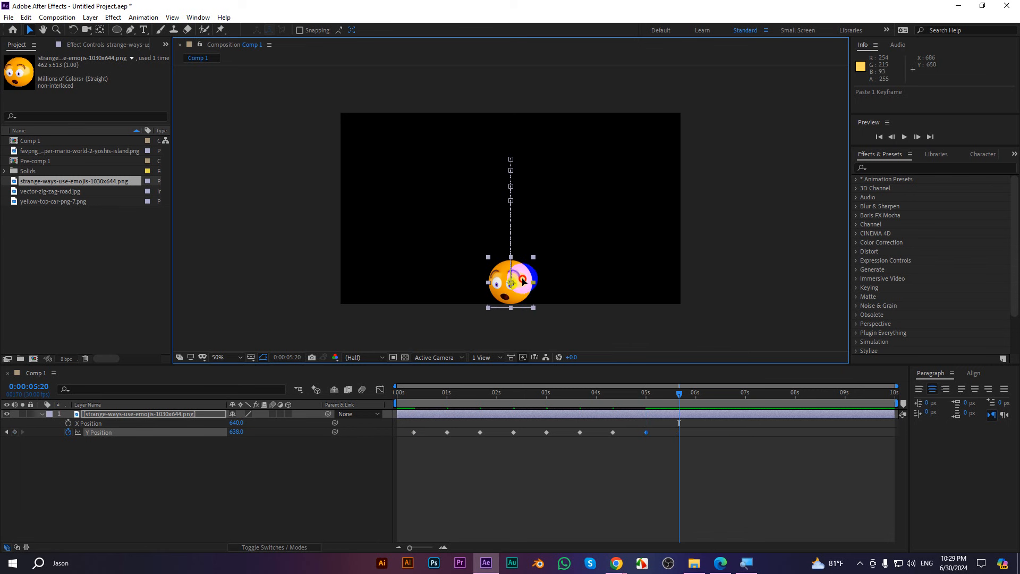
pyautogui.moveTo(523, 288); pyautogui.dragTo(524, 226)
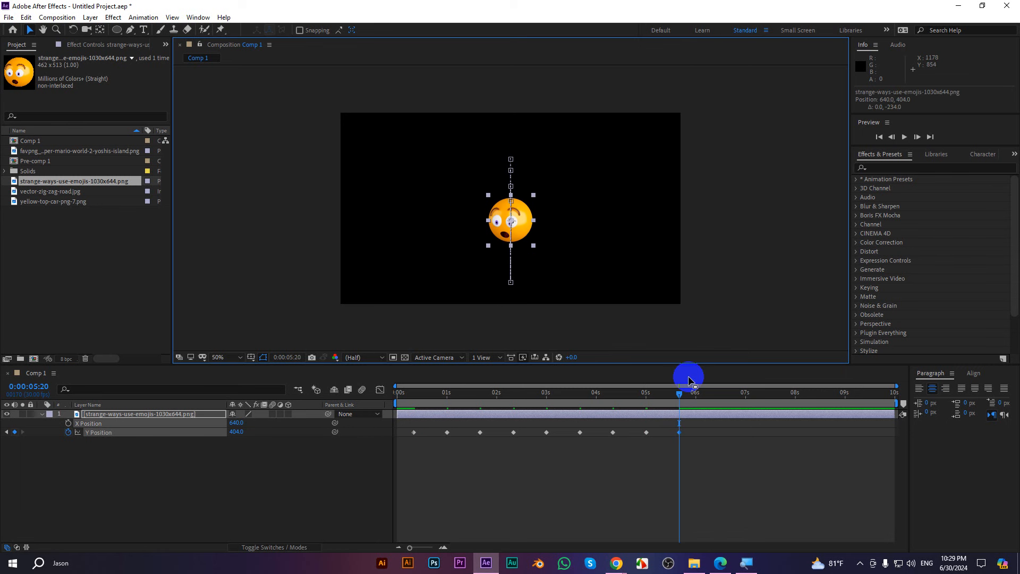
# Paste the ground keyframe at 0:00:06:10, and raise the emoji to Y 464 at 0:00:07:00
pyautogui.hotkey('shift', 'pagedown')
pyautogui.hotkey('shift', 'pagedown')
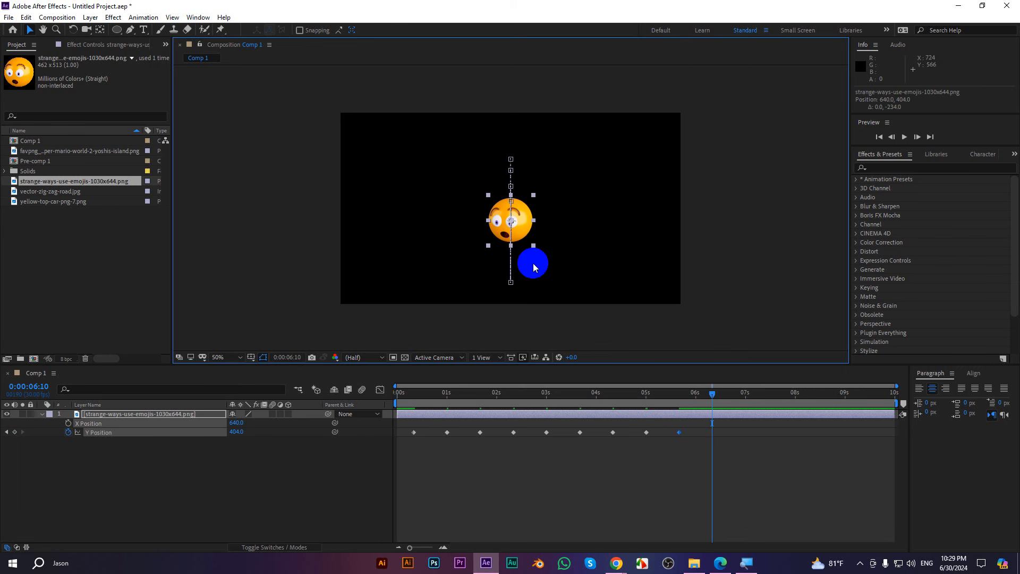
pyautogui.hotkey('ctrl', 'v')
pyautogui.hotkey('shift', 'pagedown')
pyautogui.hotkey('shift', 'pagedown')
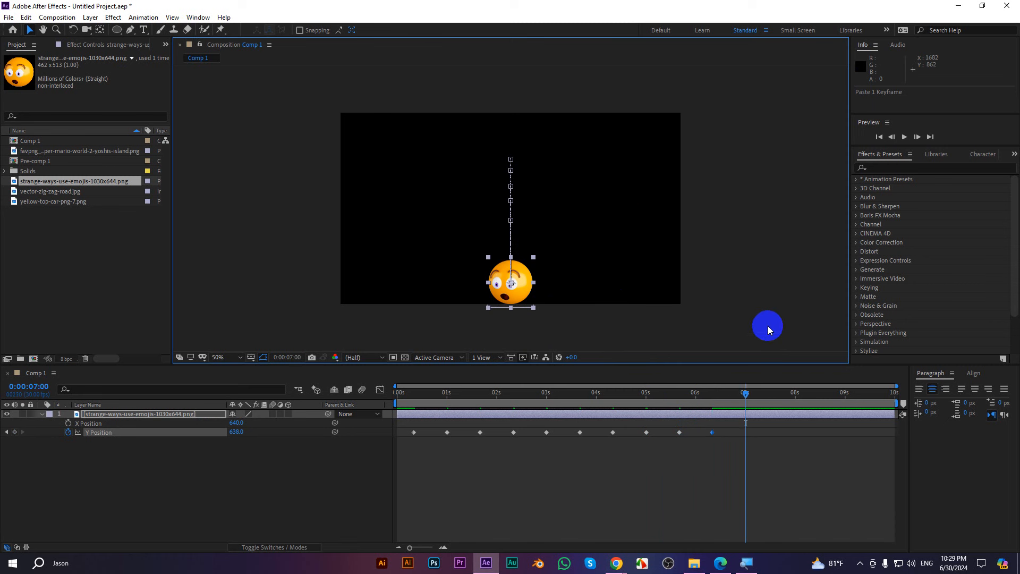
pyautogui.moveTo(513, 277); pyautogui.dragTo(514, 242)
# Paste the ground keyframe at 0:00:07:20, and raise the emoji to Y 520 at 0:00:08:10
pyautogui.press('space')
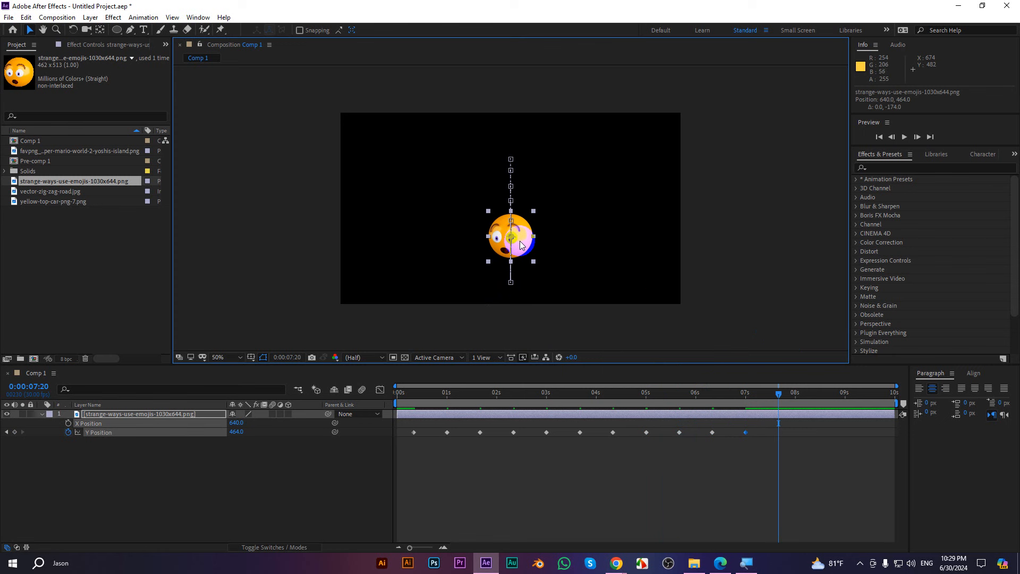
pyautogui.hotkey('ctrl', 'v')
pyautogui.hotkey('shift', 'pagedown')
pyautogui.hotkey('shift', 'pagedown')
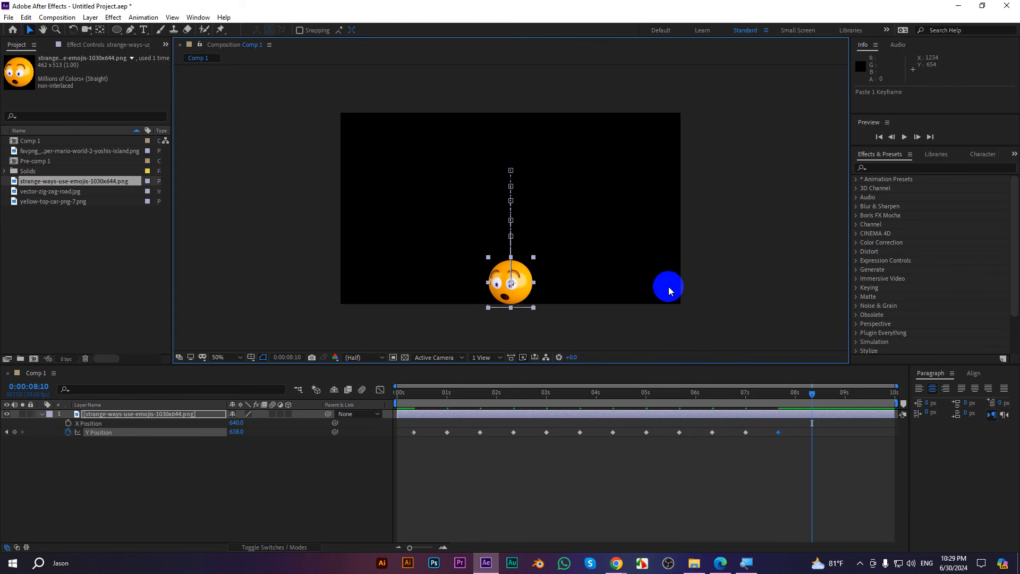
pyautogui.moveTo(523, 286); pyautogui.dragTo(523, 255)
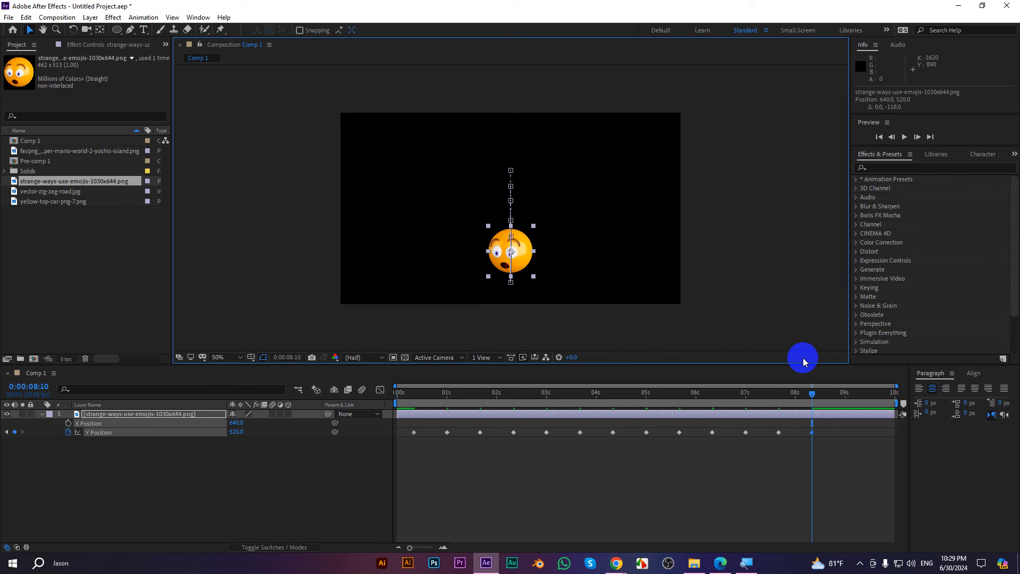
# Paste the copied ground keyframe into Y Position at 0:00:09:00
pyautogui.hotkey('shift', 'pagedown')
pyautogui.hotkey('shift', 'pagedown')
pyautogui.hotkey('ctrl', 'v')
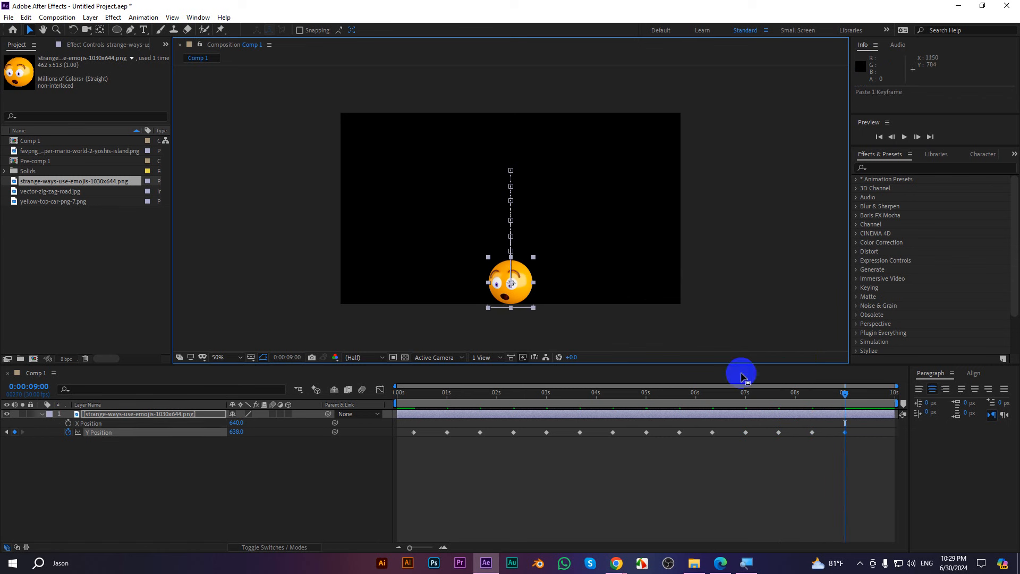
pyautogui.moveTo(873, 465); pyautogui.dragTo(387, 423)
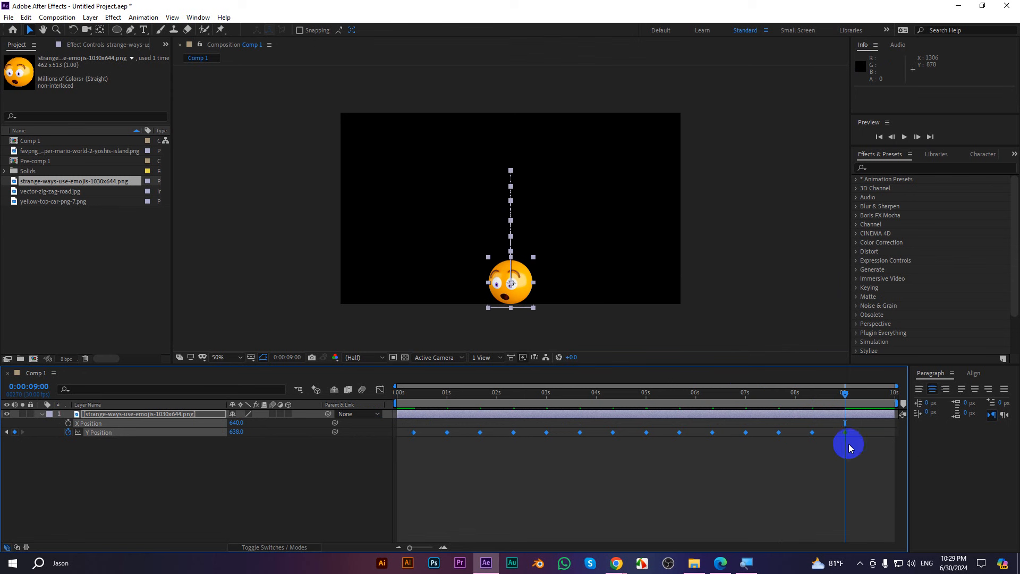
pyautogui.moveTo(843, 435)
pyautogui.mouseDown()
pyautogui.moveTo(803, 430)
pyautogui.moveTo(845, 433)
pyautogui.mouseUp()
pyautogui.hotkey('ctrl', 'z')
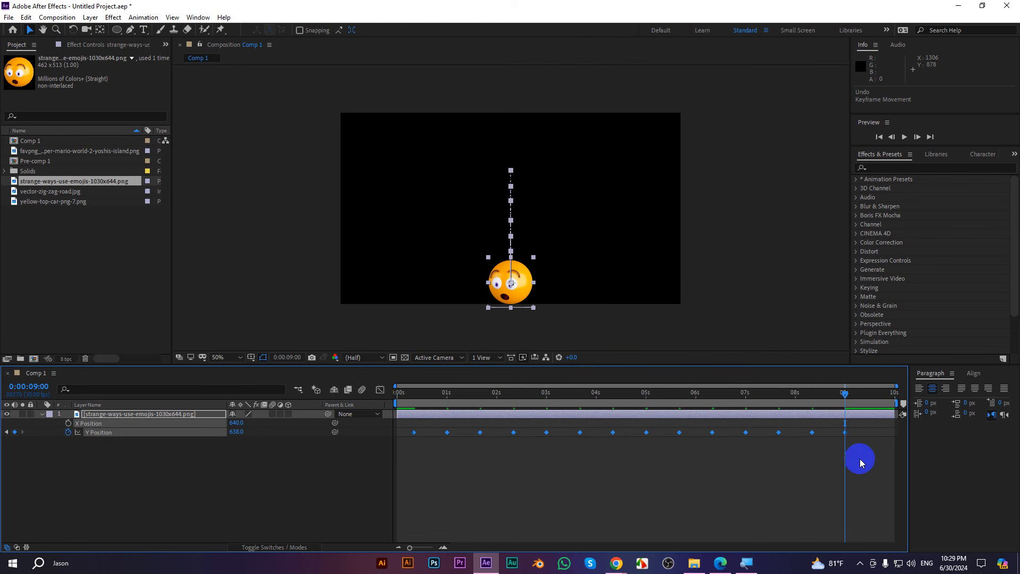
# Raise the emoji to Y 574 at 0:00:09:20, and compress all Y Position keyframes proportionally so the last one falls at 0:00:07:01
pyautogui.press('space')
pyautogui.moveTo(522, 289); pyautogui.dragTo(520, 271)
pyautogui.moveTo(406, 426); pyautogui.dragTo(529, 453)
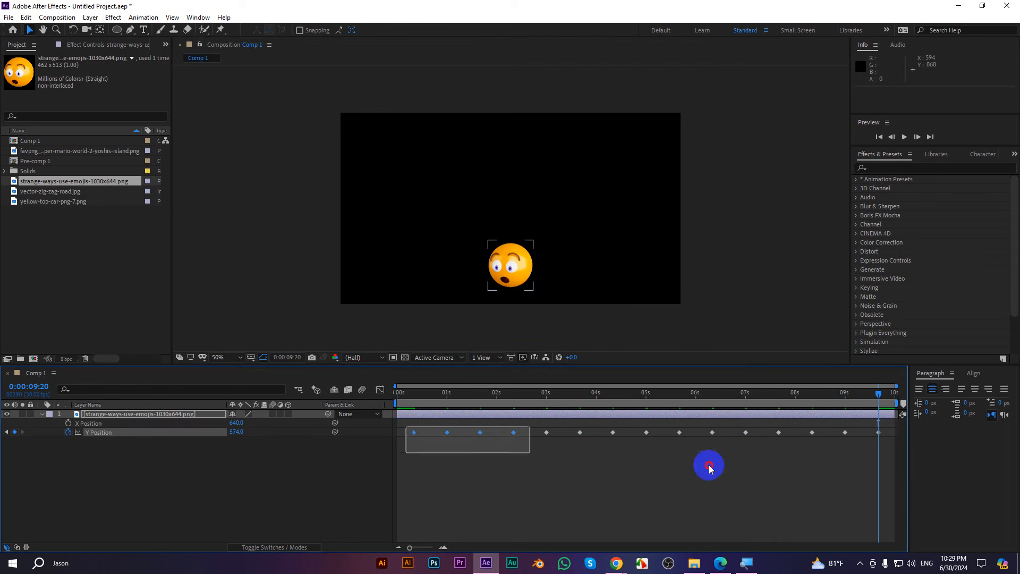
pyautogui.moveTo(709, 466); pyautogui.dragTo(883, 435)
pyautogui.moveTo(879, 433); pyautogui.dragTo(747, 435)
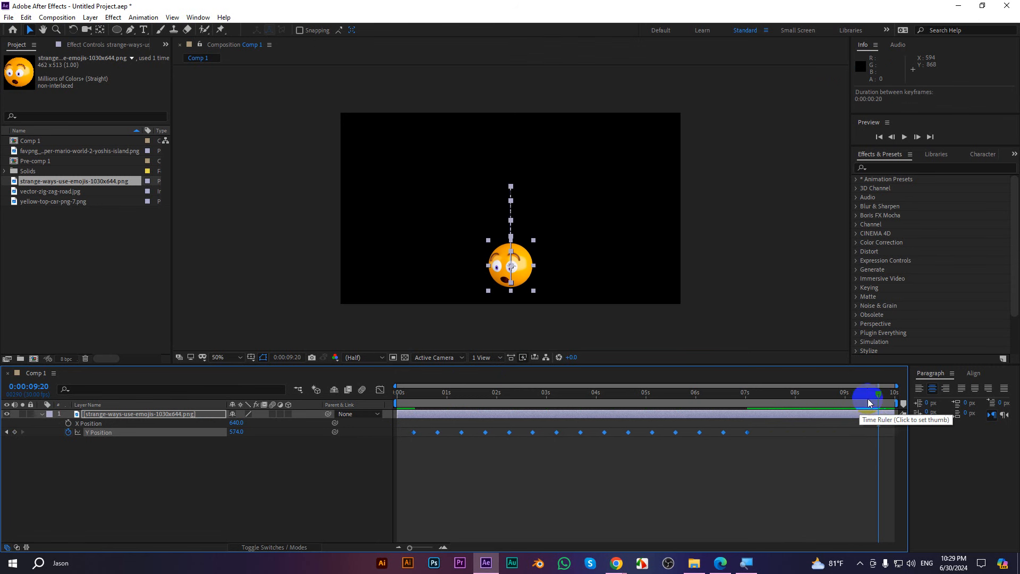
# Paste the ground keyframe at 0:00:07:14 as the final landing after the compressed Y Position keyframes
pyautogui.moveTo(869, 403); pyautogui.dragTo(750, 410)
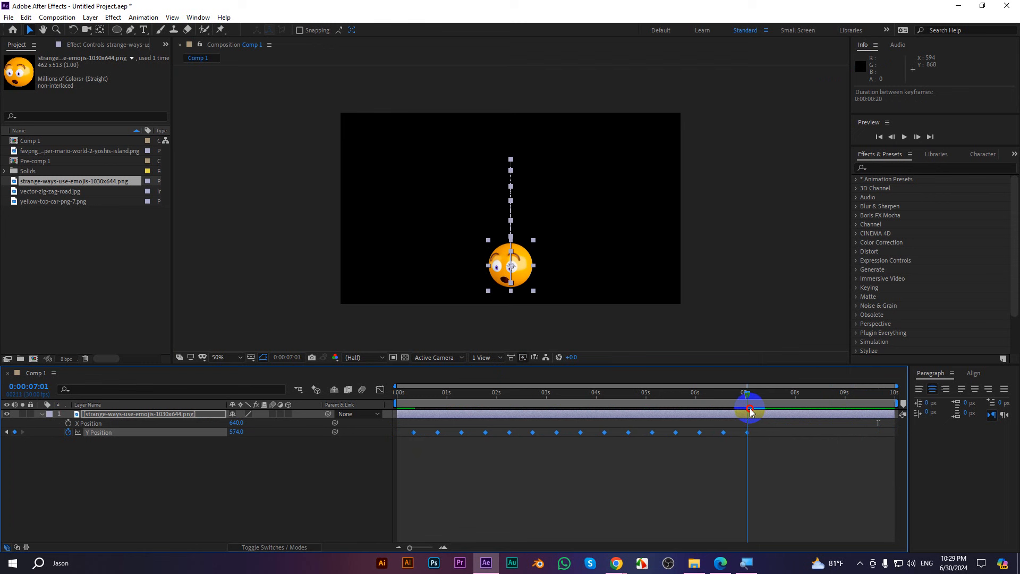
pyautogui.hotkey('shift', 'pagedown')
pyautogui.press('pagedown')
pyautogui.press('pagedown')
pyautogui.press('pagedown')
pyautogui.hotkey('ctrl', 'v')
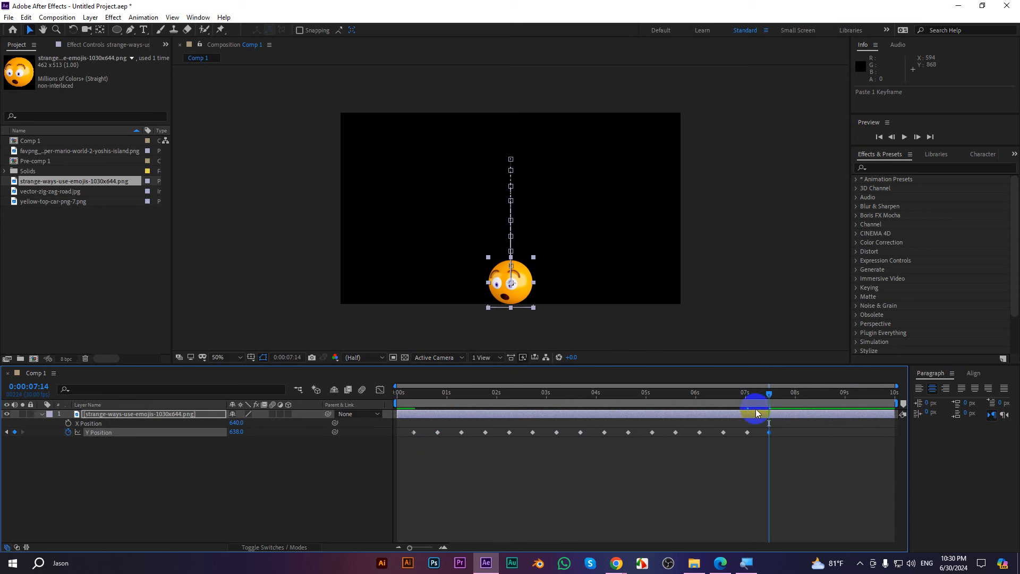
pyautogui.press('pagedown')
# Preview the emoji's bounce animation from the start of the composition through the final landing
pyautogui.moveTo(569, 396); pyautogui.dragTo(399, 393)
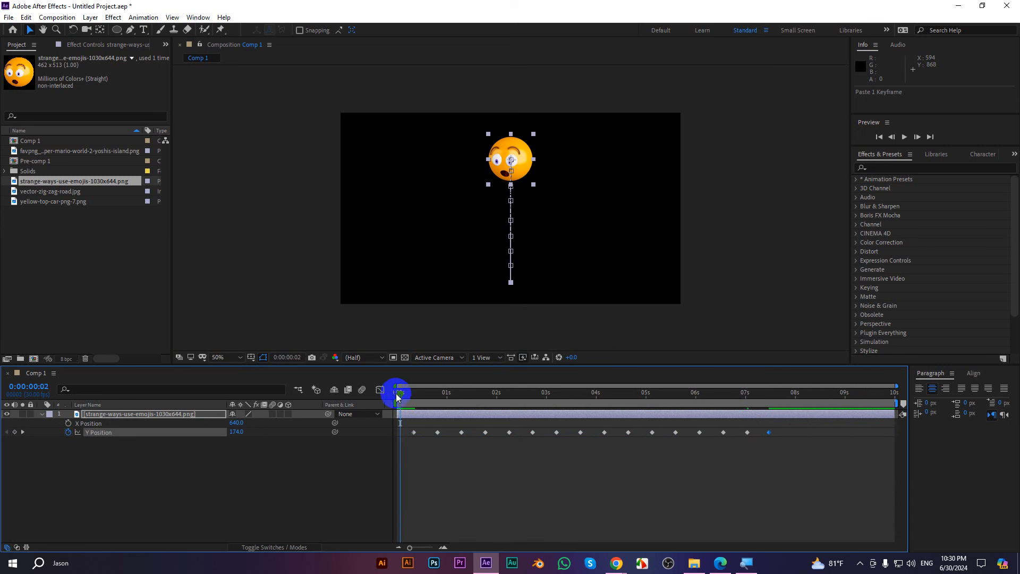
pyautogui.click(593, 499)
pyautogui.press('space')
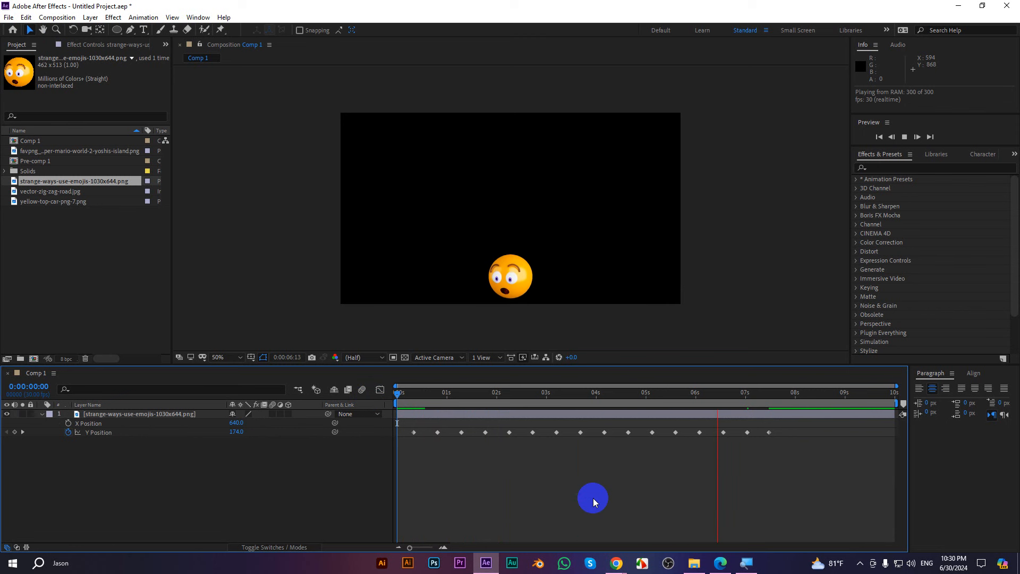
pyautogui.press('space')
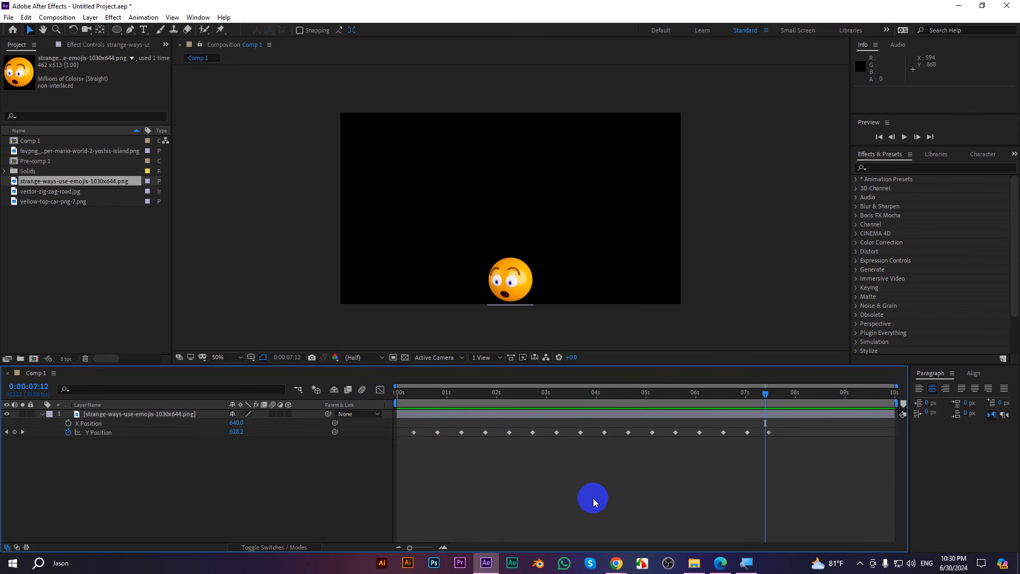
# At 0:00:00:00, set the emoji's X Position to -129, outside the frame, and start keyframing X Position
pyautogui.click(510, 285)
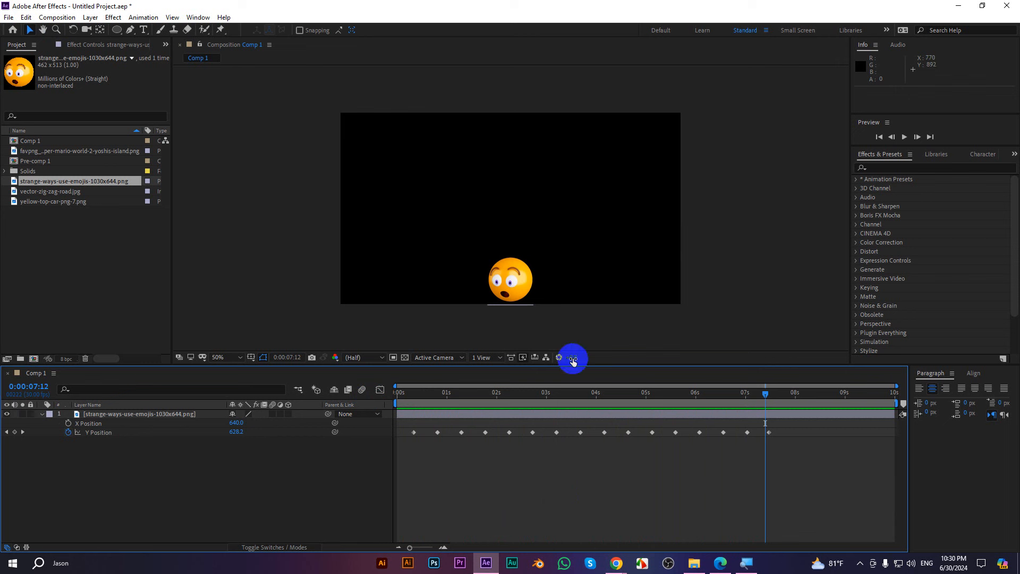
pyautogui.moveTo(766, 393); pyautogui.dragTo(488, 411)
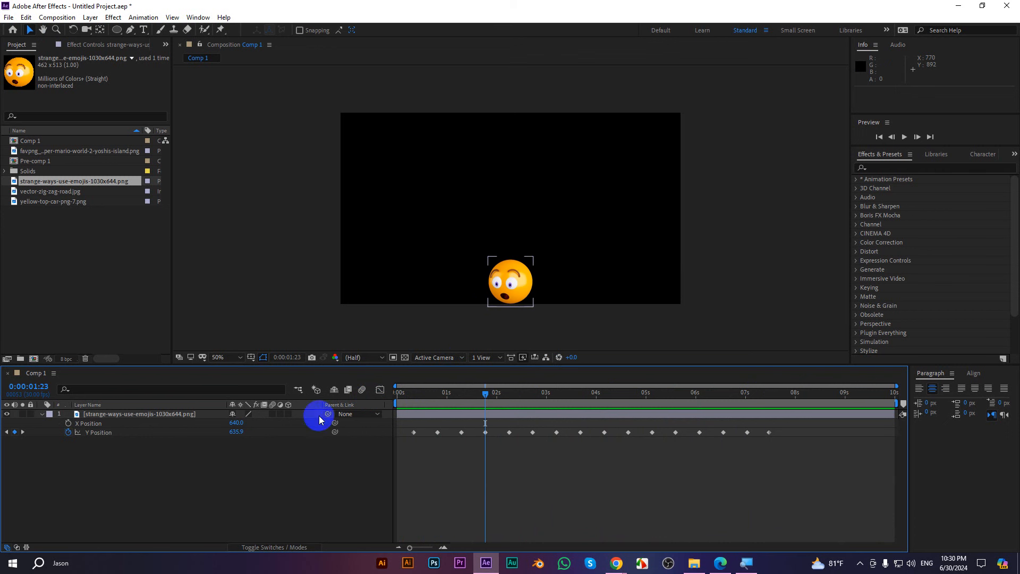
pyautogui.click(105, 424)
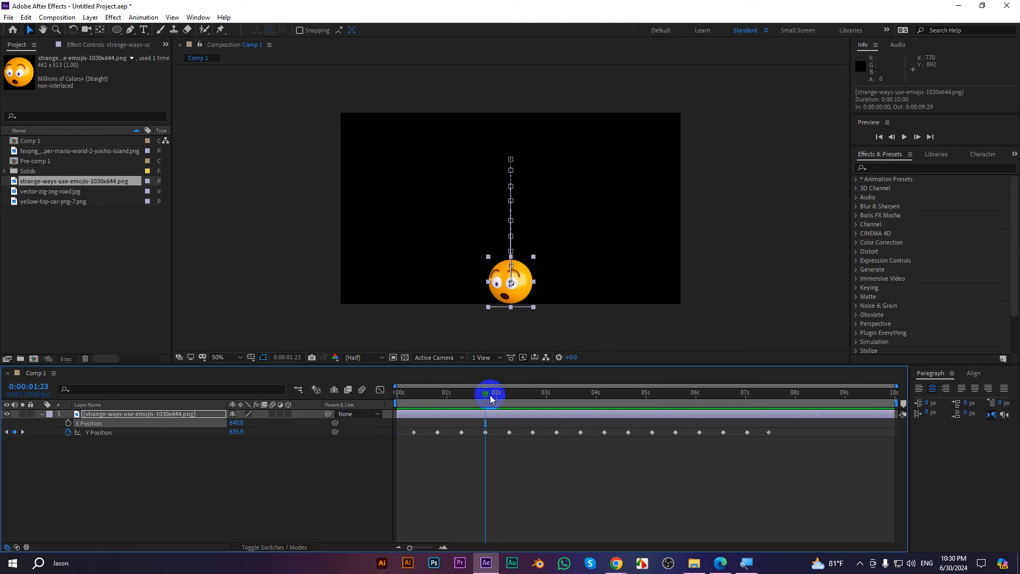
pyautogui.moveTo(486, 394); pyautogui.dragTo(384, 396)
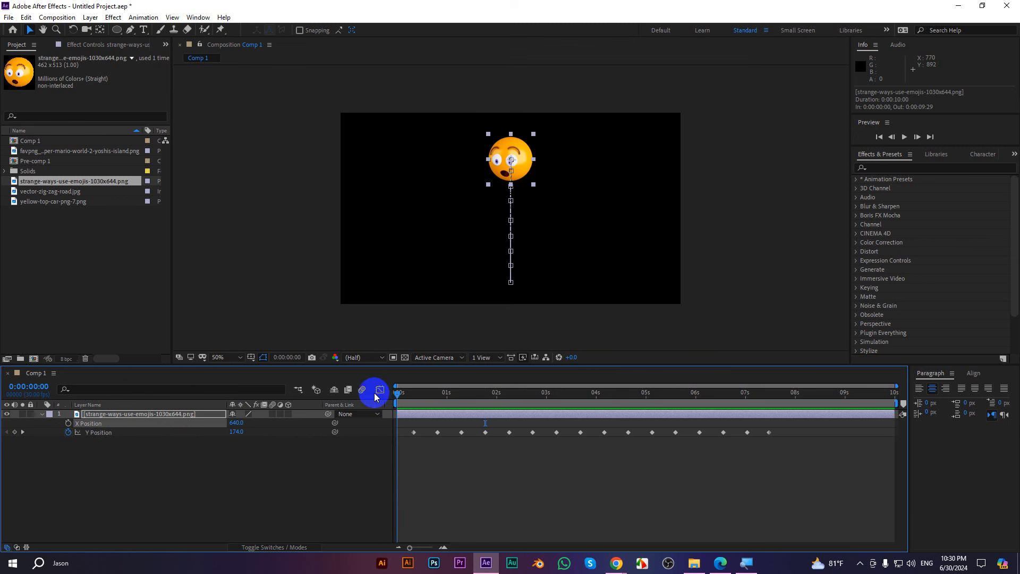
pyautogui.moveTo(237, 423); pyautogui.dragTo(107, 426)
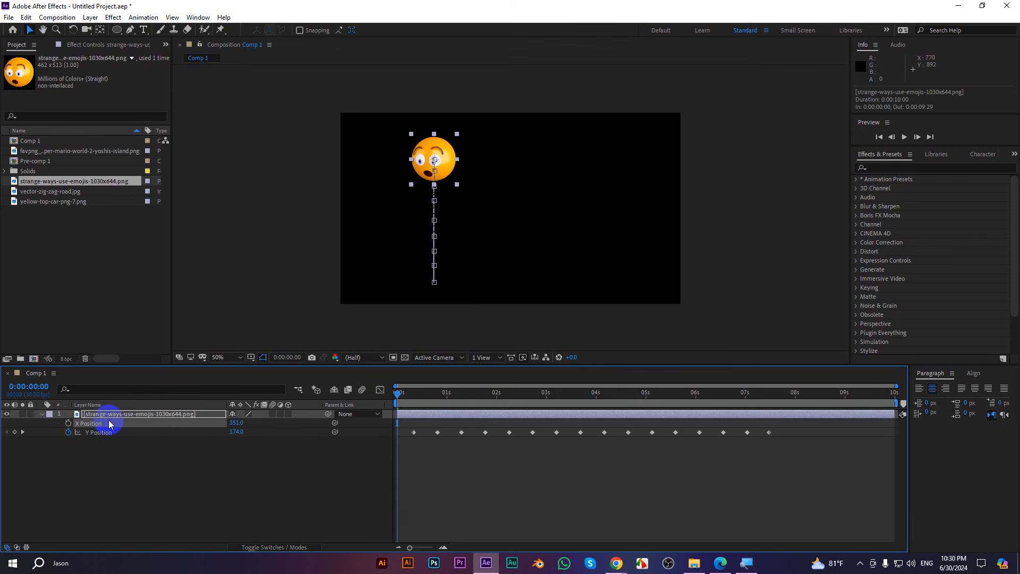
pyautogui.moveTo(238, 424); pyautogui.dragTo(212, 420)
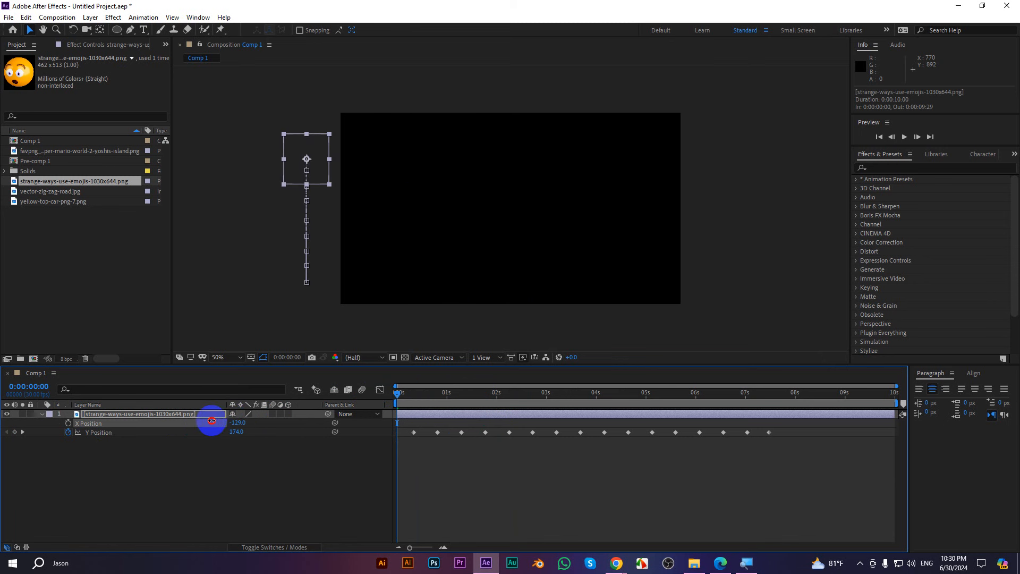
pyautogui.click(68, 423)
# At 0:00:07:25, set the emoji's X Position to 1219 so it travels across the frame
pyautogui.moveTo(397, 393); pyautogui.dragTo(602, 393)
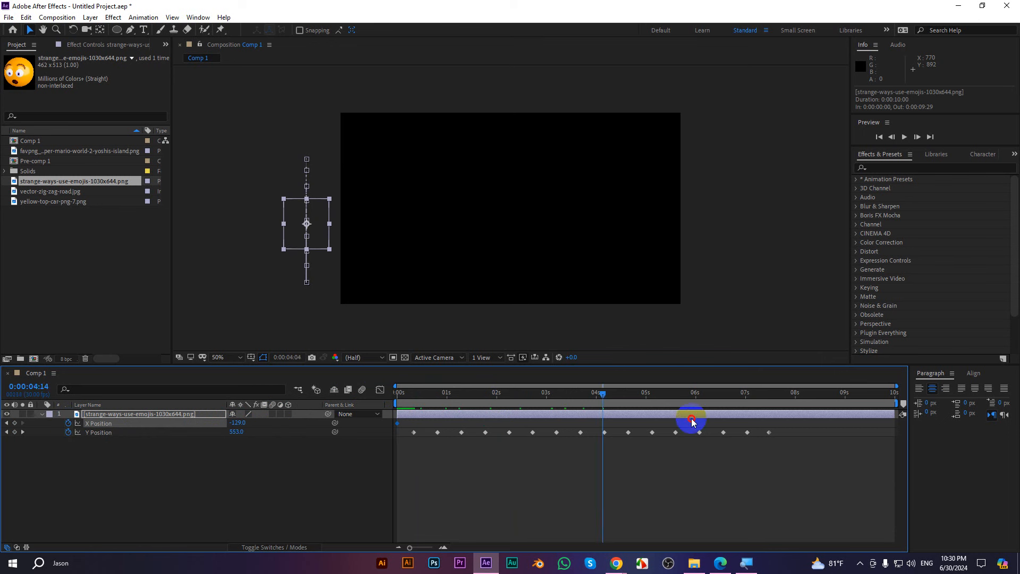
pyautogui.moveTo(692, 421); pyautogui.dragTo(787, 423)
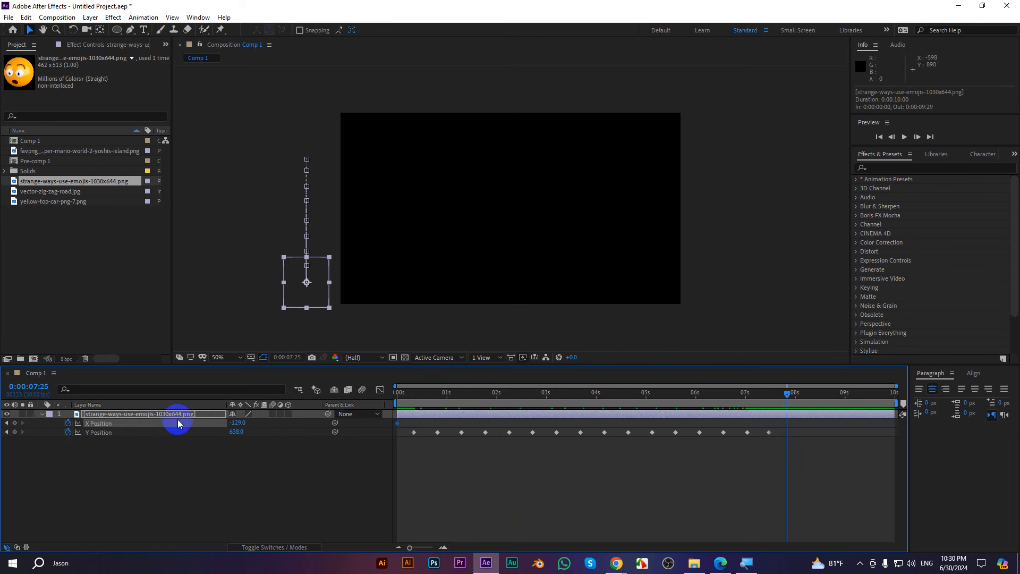
pyautogui.moveTo(232, 423); pyautogui.dragTo(823, 398)
pyautogui.moveTo(240, 421); pyautogui.dragTo(329, 424)
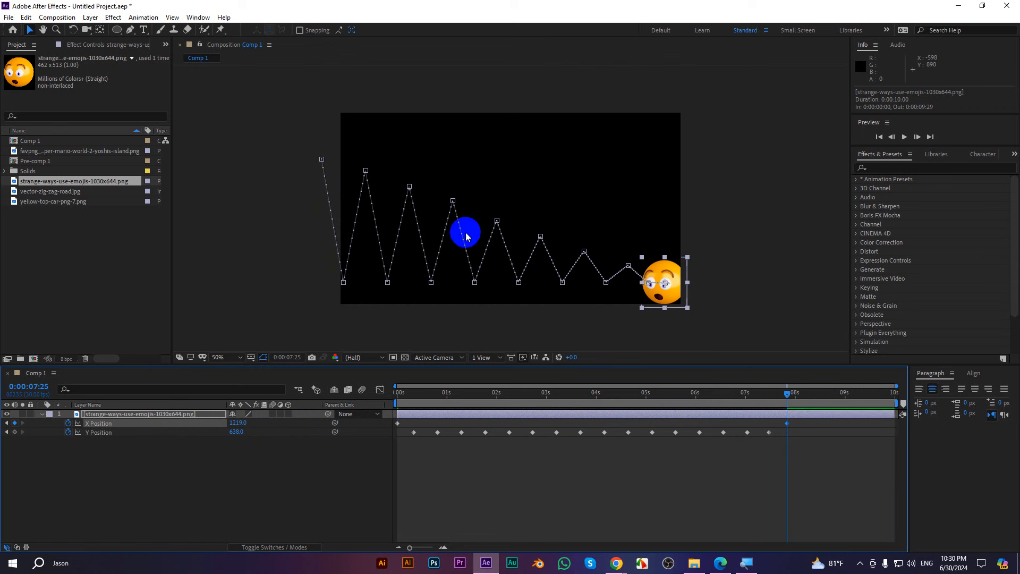
pyautogui.press('.')
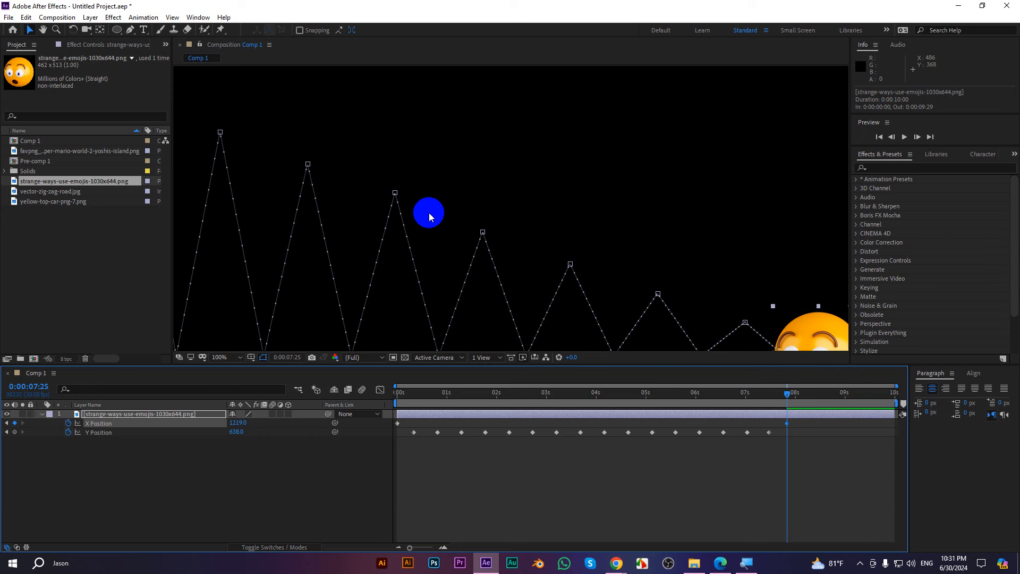
pyautogui.press(',')
# Set the emoji's X Position to -101 at 0:00:00:00 and preview the motion
pyautogui.moveTo(785, 393); pyautogui.dragTo(396, 419)
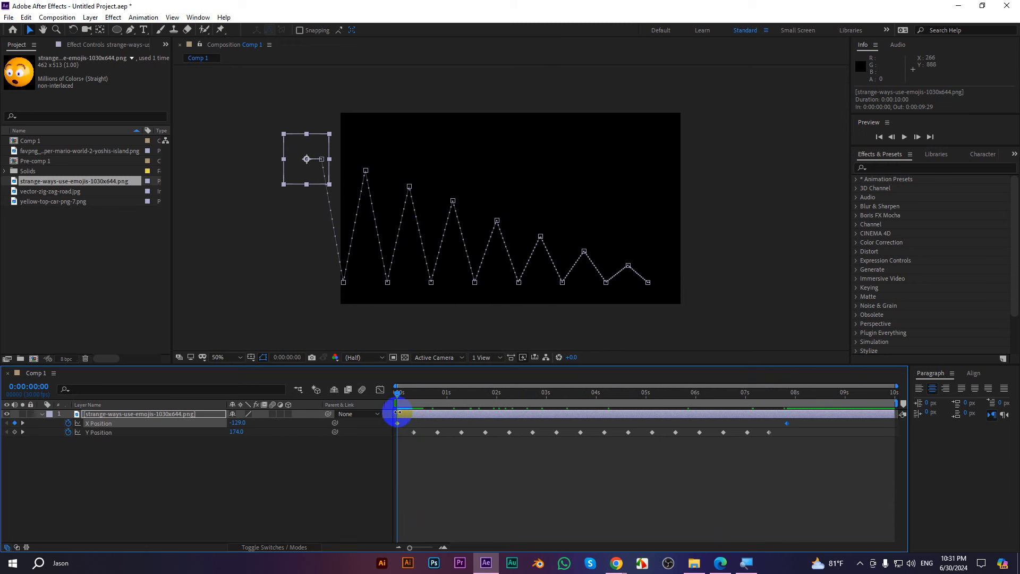
pyautogui.moveTo(239, 423)
pyautogui.mouseDown()
pyautogui.moveTo(269, 416)
pyautogui.moveTo(256, 422)
pyautogui.mouseUp()
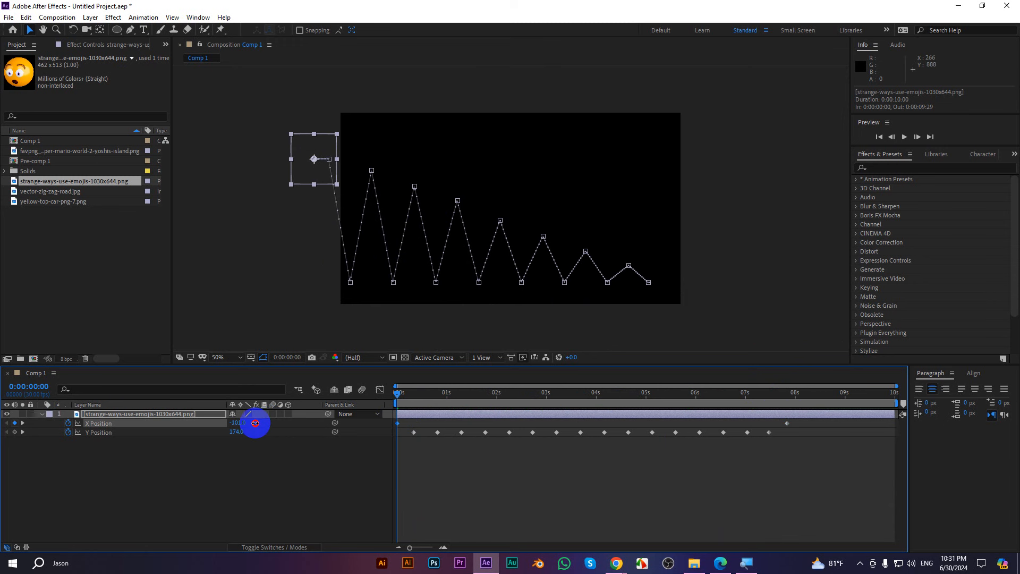
pyautogui.click(426, 445)
pyautogui.press('space')
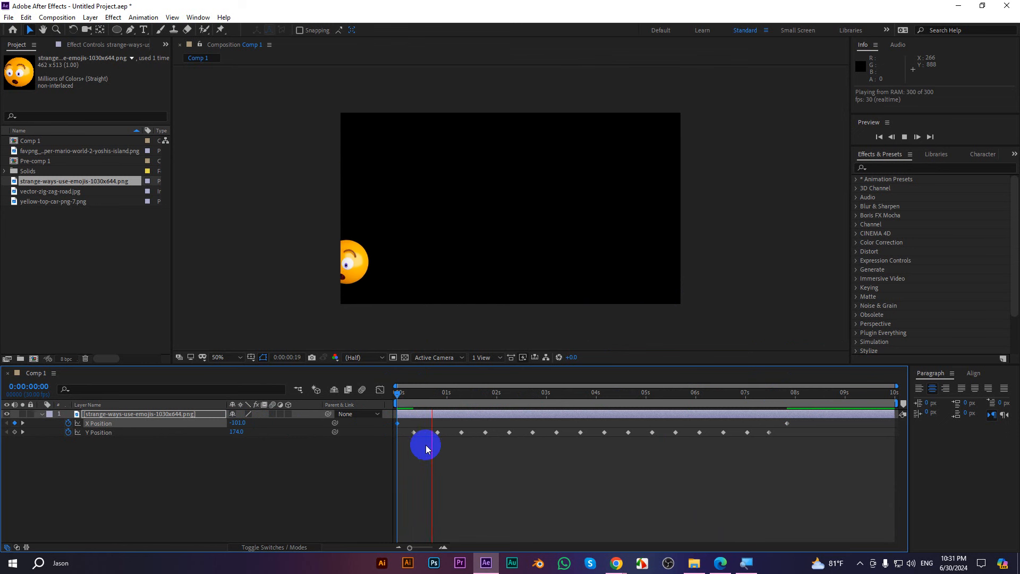
# At 0:00:00:10, move the emoji's motion path point horizontally to X -99.8, keeping Y at 174, to keyframe it almost above the start
pyautogui.moveTo(485, 392); pyautogui.dragTo(412, 414)
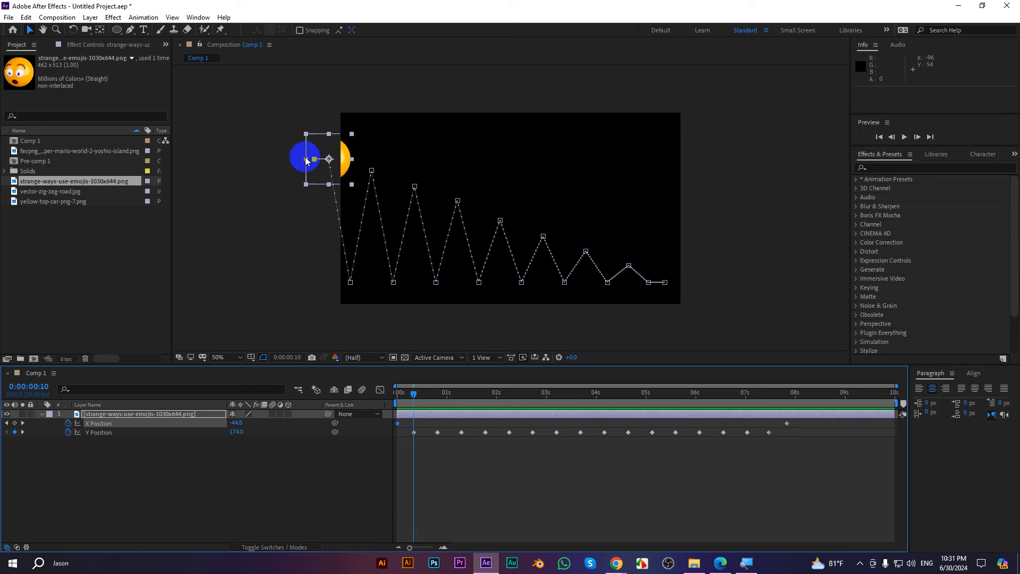
pyautogui.press('/')
pyautogui.moveTo(262, 190); pyautogui.dragTo(453, 192)
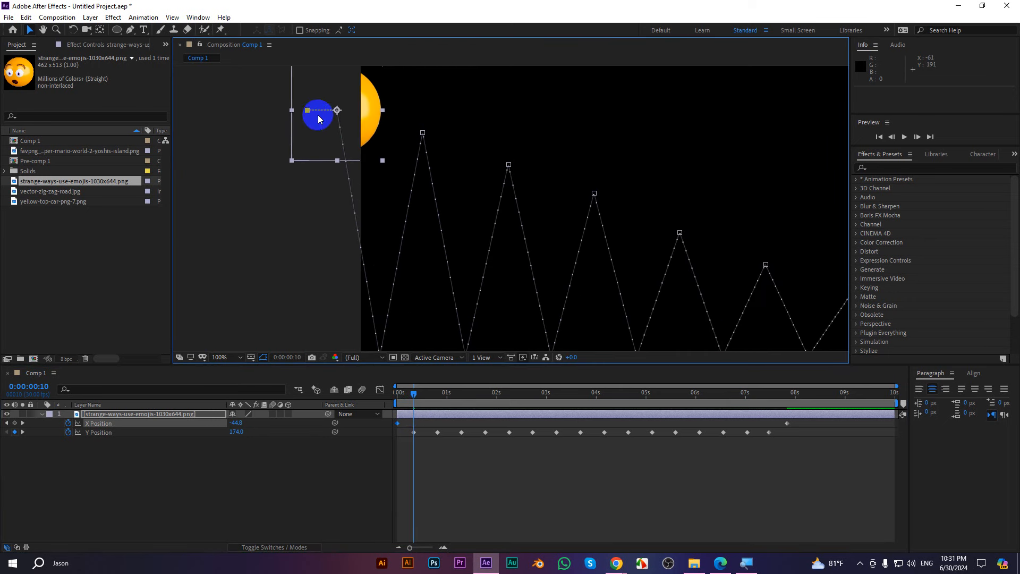
pyautogui.moveTo(327, 110); pyautogui.dragTo(329, 111)
pyautogui.moveTo(323, 119); pyautogui.dragTo(305, 119)
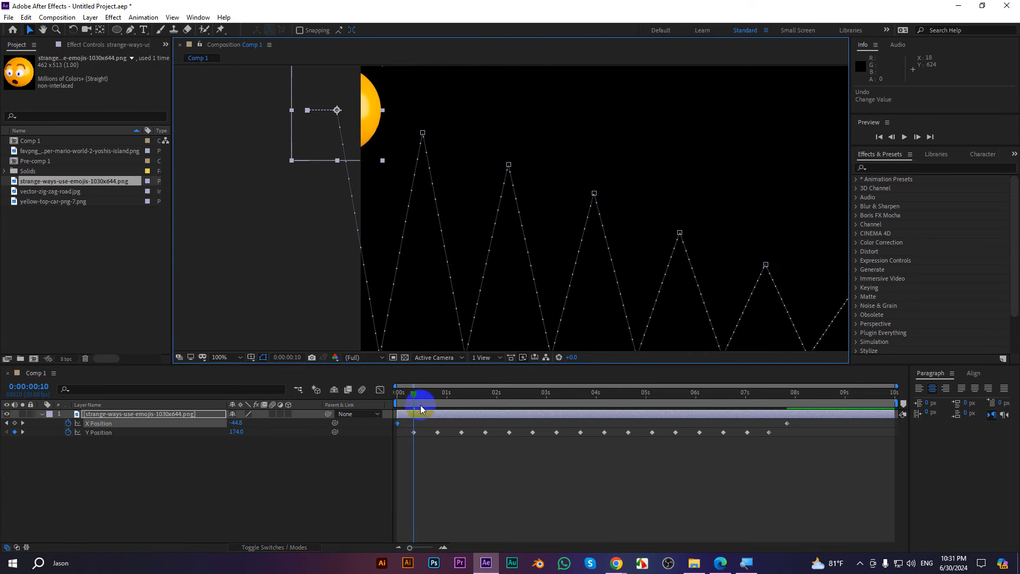
pyautogui.click(414, 434)
pyautogui.click(313, 110)
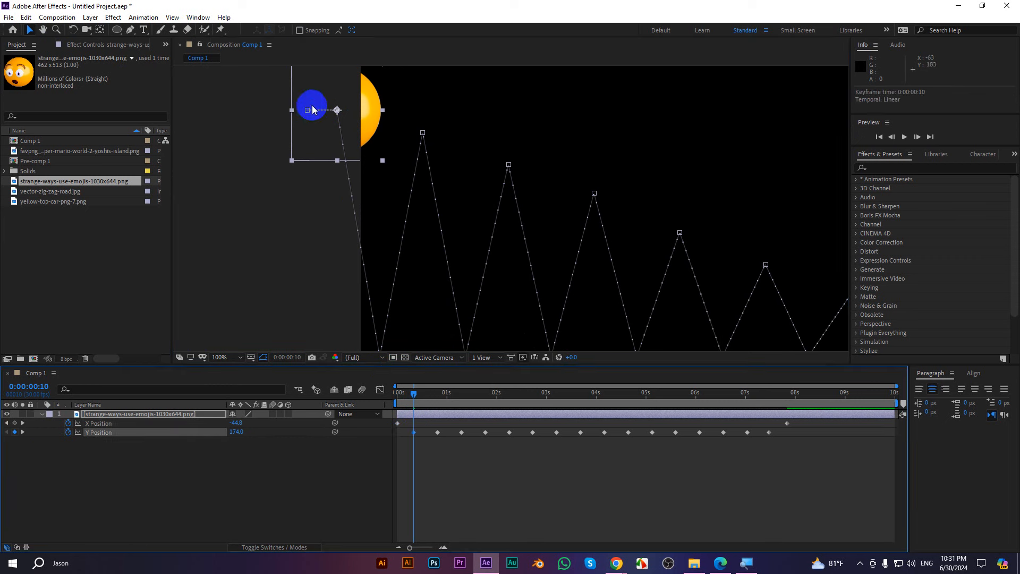
pyautogui.moveTo(313, 110)
pyautogui.mouseDown()
pyautogui.moveTo(335, 109)
pyautogui.moveTo(306, 114)
pyautogui.mouseUp()
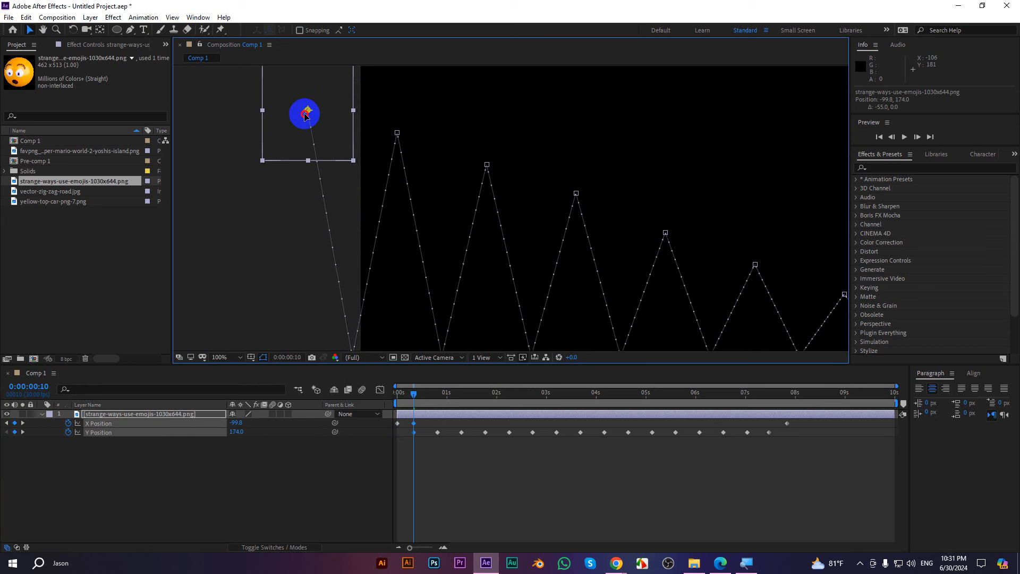
pyautogui.scroll(-1, 330, 200)
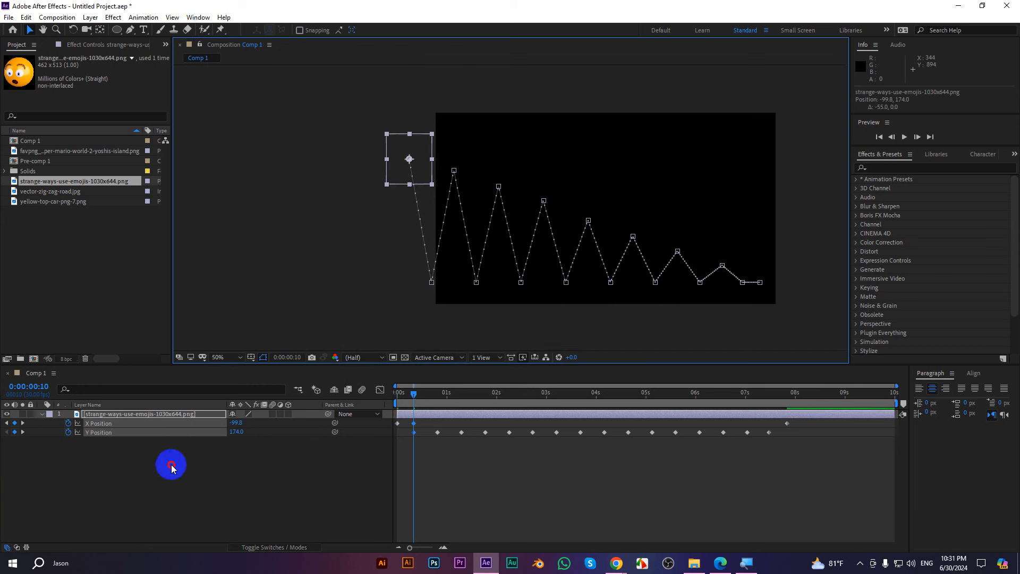
# Shift the emoji's whole motion path about 96 px to the right with all position keyframes selected, and preview it
pyautogui.moveTo(183, 477); pyautogui.dragTo(97, 411)
pyautogui.moveTo(413, 181); pyautogui.dragTo(454, 168)
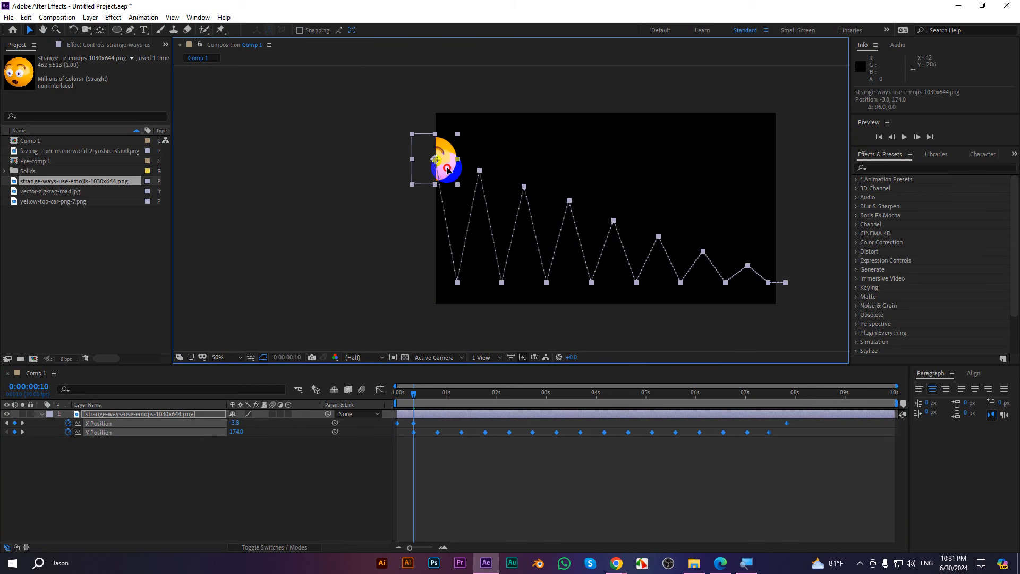
pyautogui.press('Home')
pyautogui.press('space')
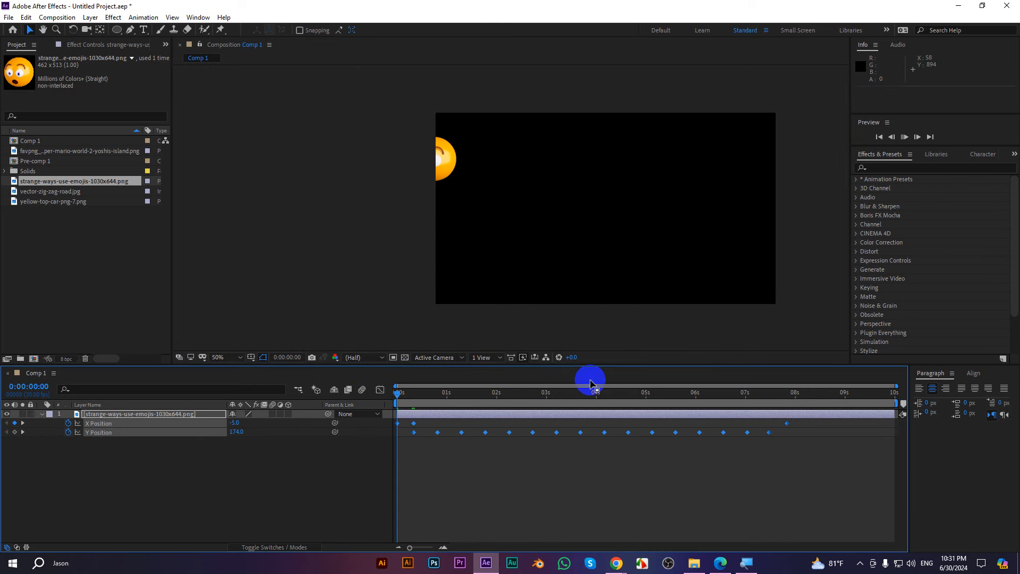
pyautogui.click(467, 394)
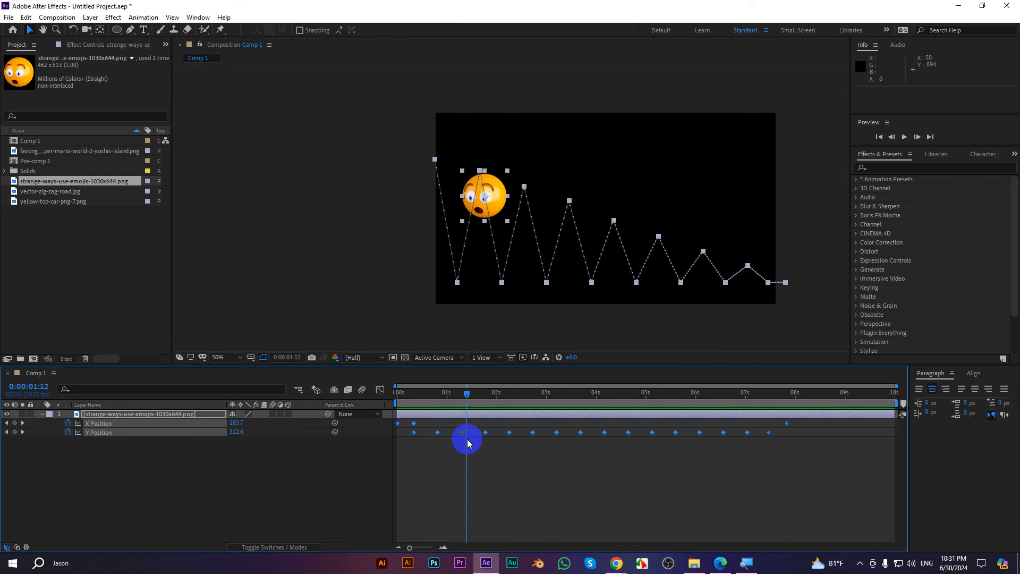
# Apply Easy Ease to the Y Position keyframe at the first rebound peak, at 0:00:01:08, and check the path's curve
pyautogui.click(479, 498)
pyautogui.moveTo(478, 398)
pyautogui.mouseDown()
pyautogui.moveTo(407, 405)
pyautogui.moveTo(461, 395)
pyautogui.mouseUp()
pyautogui.click(183, 431)
pyautogui.click(436, 405)
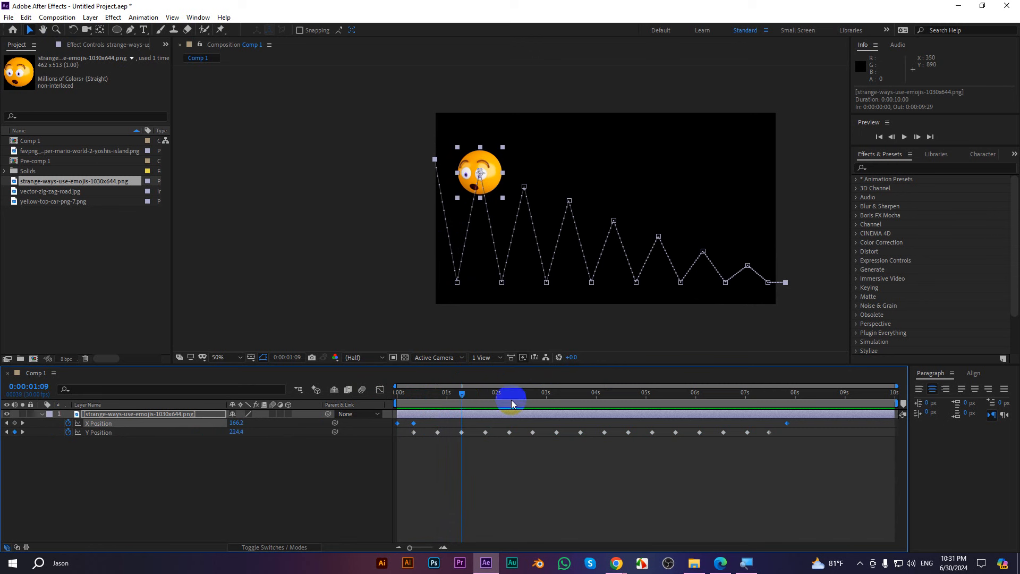
pyautogui.click(461, 432)
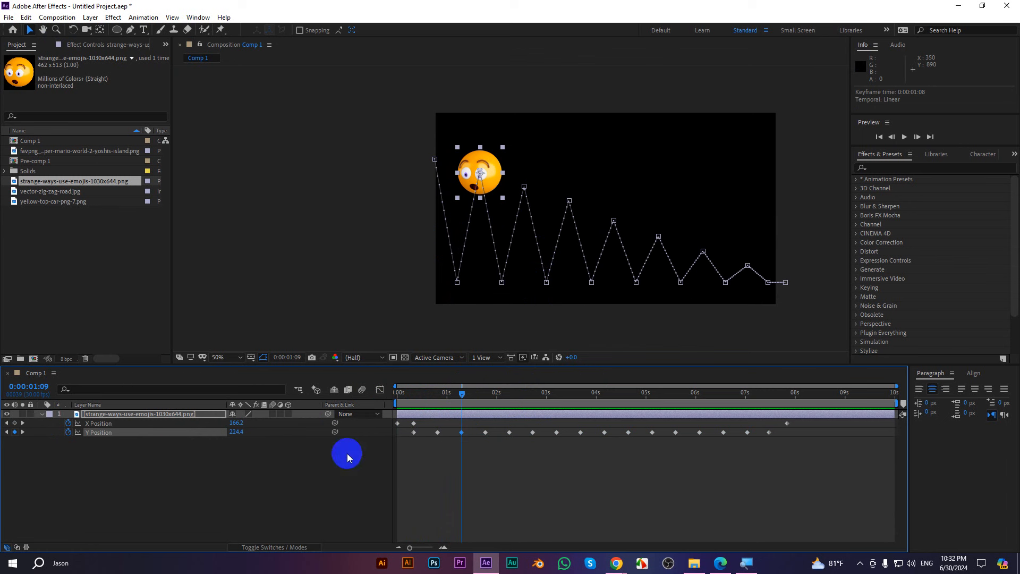
pyautogui.moveTo(407, 444); pyautogui.dragTo(458, 430)
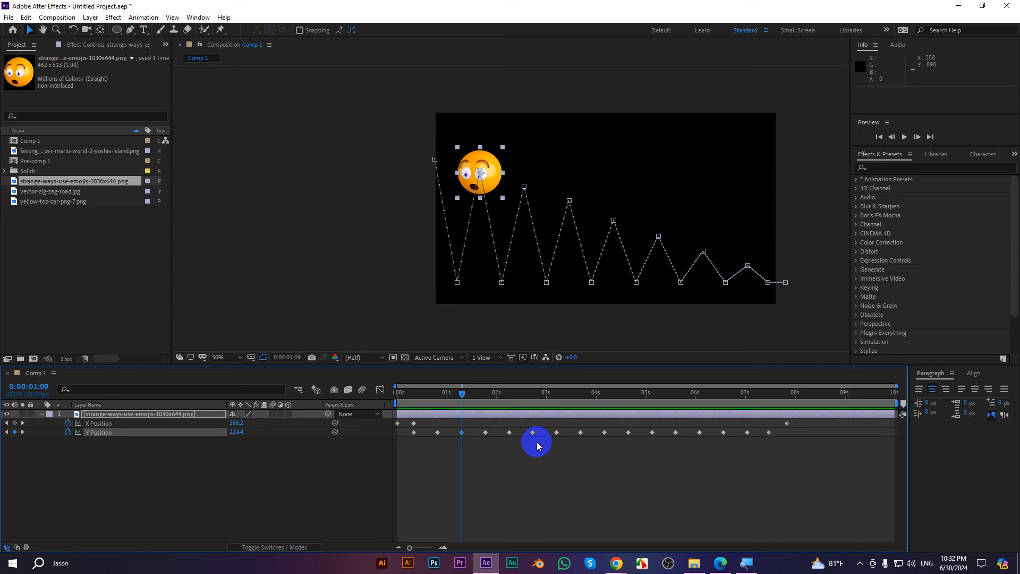
pyautogui.press('F9')
pyautogui.scroll(1, 479, 174)
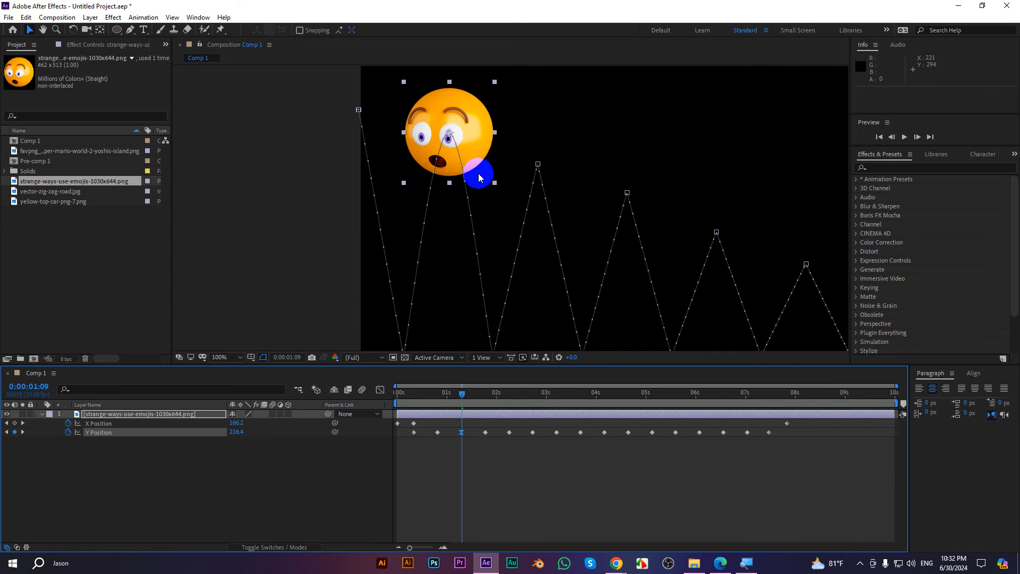
pyautogui.scroll(-1, 478, 177)
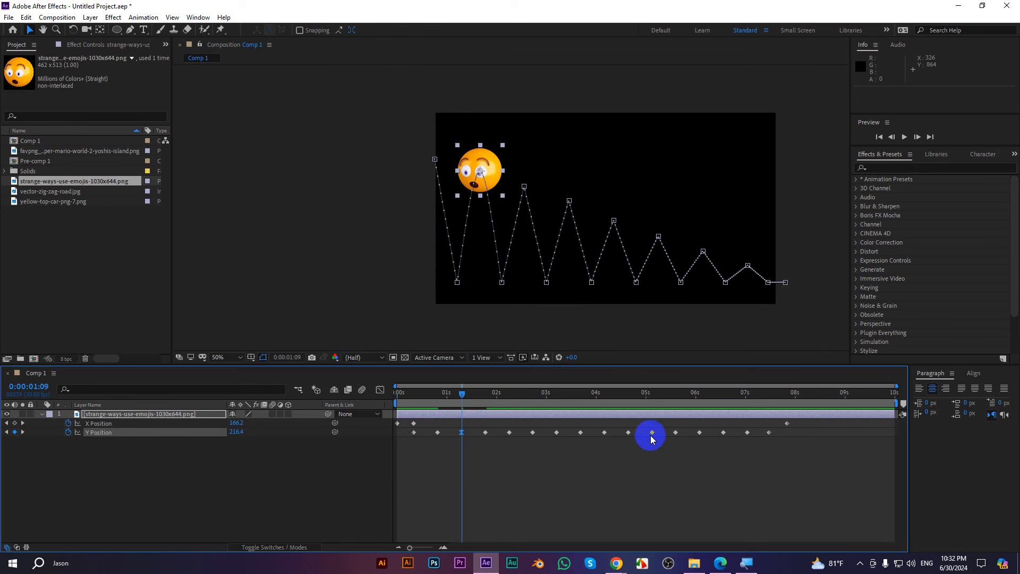
# Apply Easy Ease to the Y Position keyframes at all remaining bounce peaks, leaving the ground keyframes linear
pyautogui.click(509, 432)
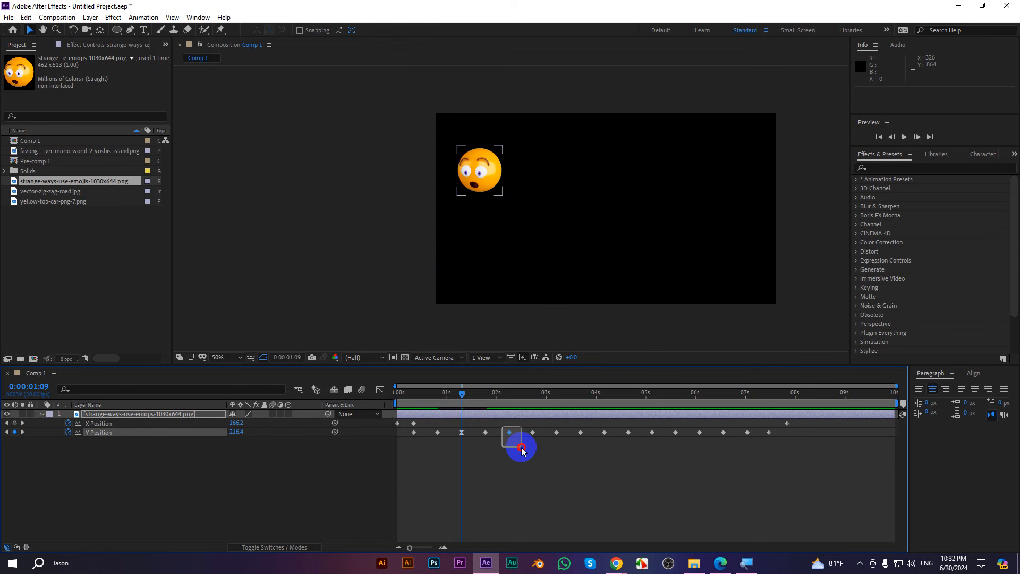
pyautogui.keyDown('shift'); pyautogui.click(557, 432); pyautogui.keyUp('shift')
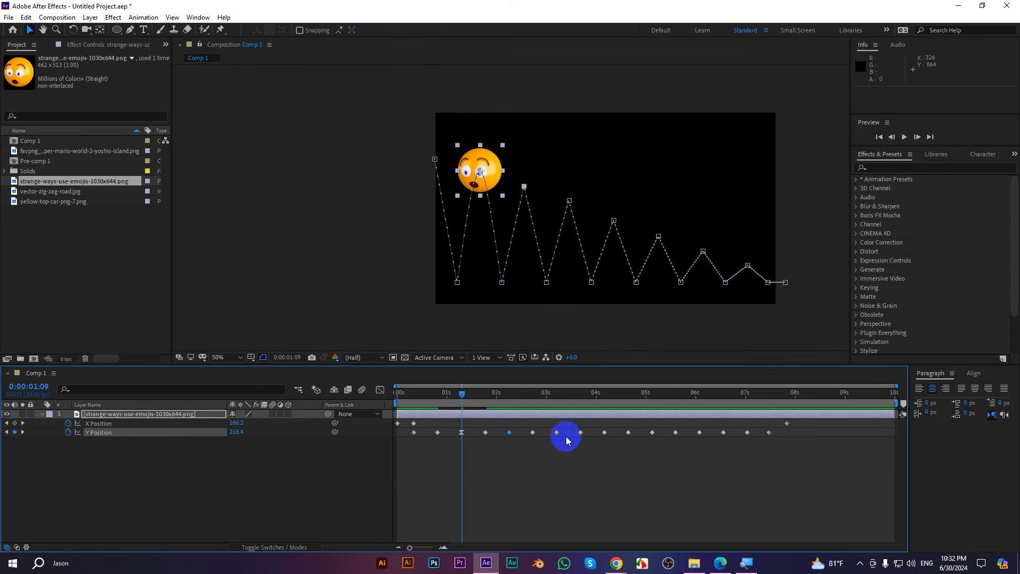
pyautogui.keyDown('shift'); pyautogui.click(604, 432); pyautogui.keyUp('shift')
pyautogui.keyDown('shift'); pyautogui.click(652, 432); pyautogui.keyUp('shift')
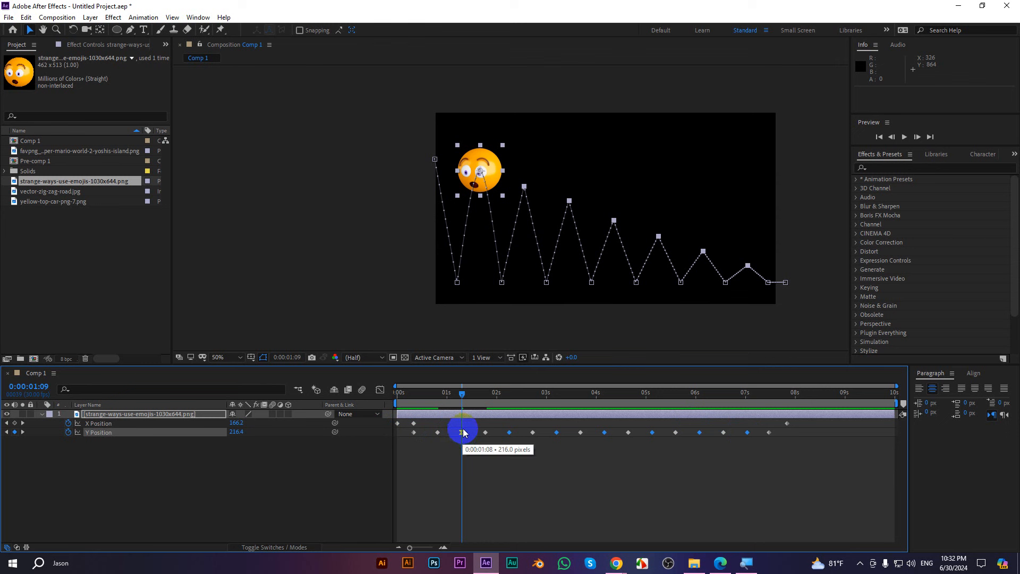
pyautogui.press('F9')
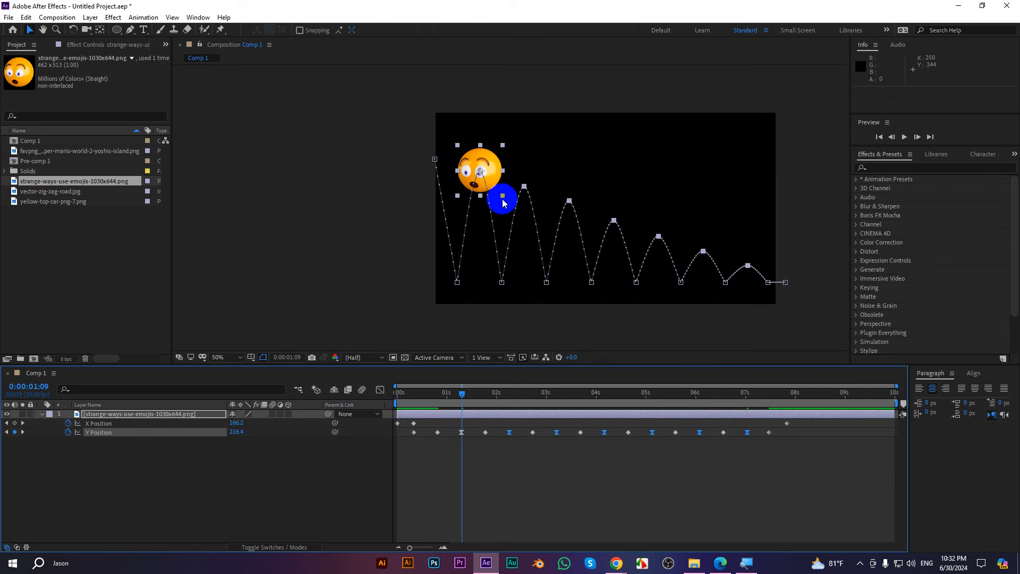
pyautogui.moveTo(502, 196); pyautogui.dragTo(517, 198)
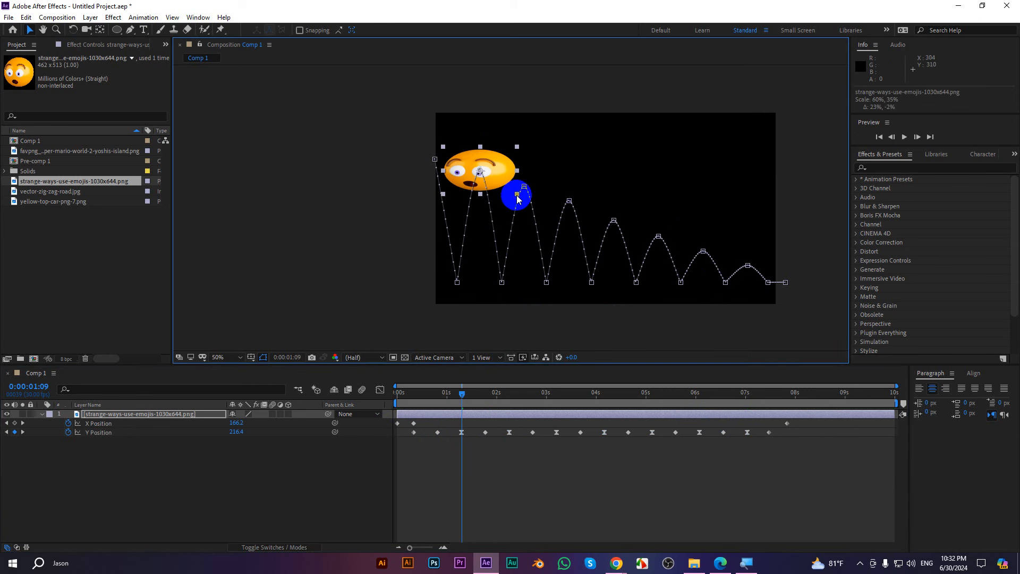
pyautogui.hotkey('ctrl', 'z')
pyautogui.moveTo(472, 438); pyautogui.dragTo(457, 423)
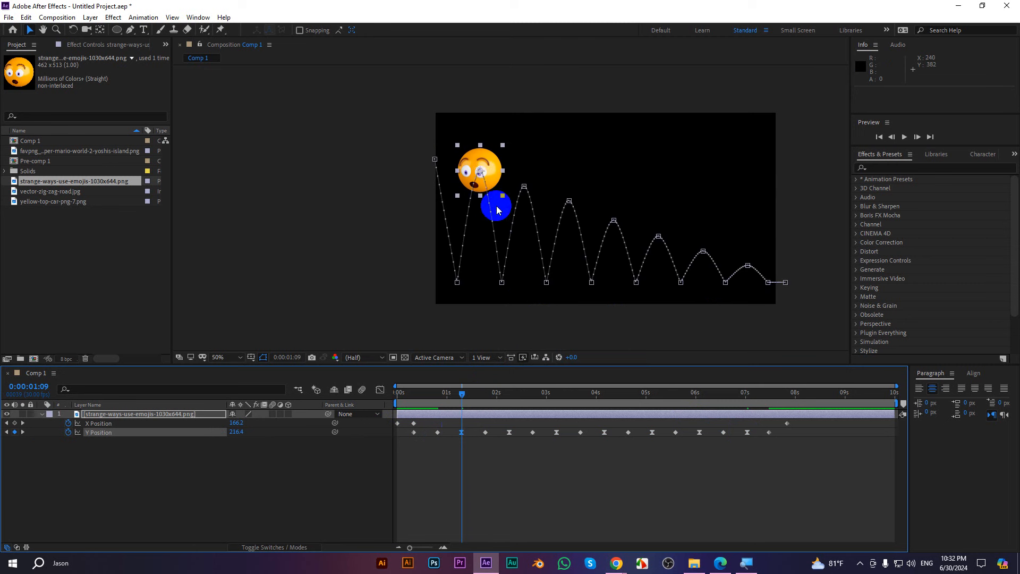
pyautogui.moveTo(481, 195); pyautogui.dragTo(493, 201)
pyautogui.hotkey('ctrl', 'z')
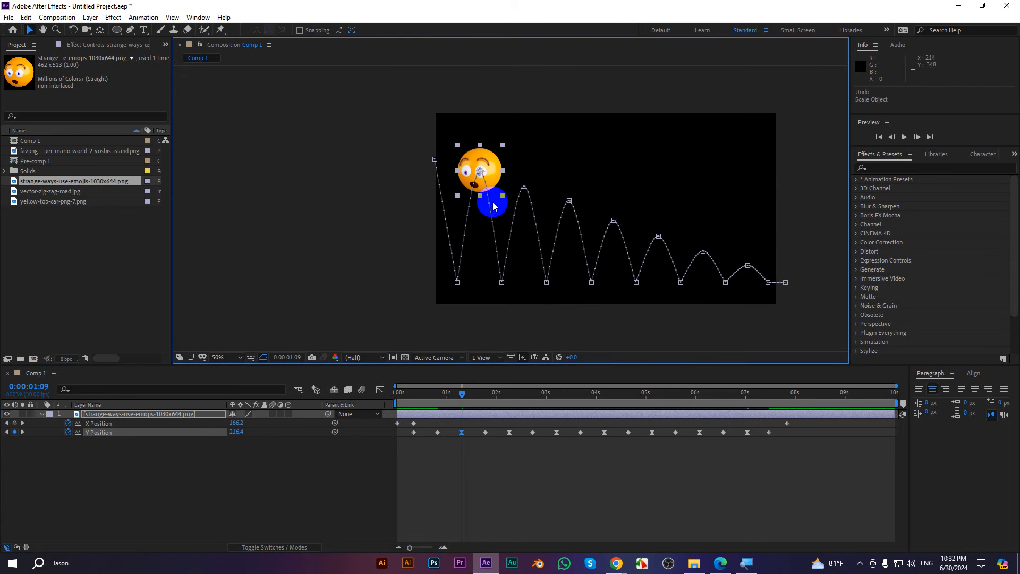
# Preview the eased bounce animation from the start of the composition until the emoji leaves the frame
pyautogui.scroll(1, 493, 201)
pyautogui.scroll(-1, 488, 221)
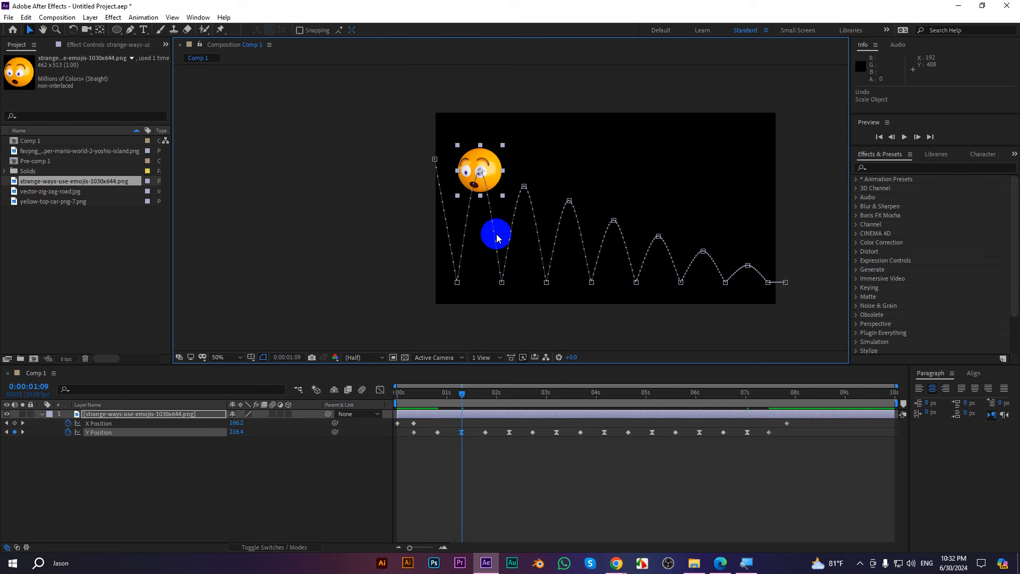
pyautogui.press('space')
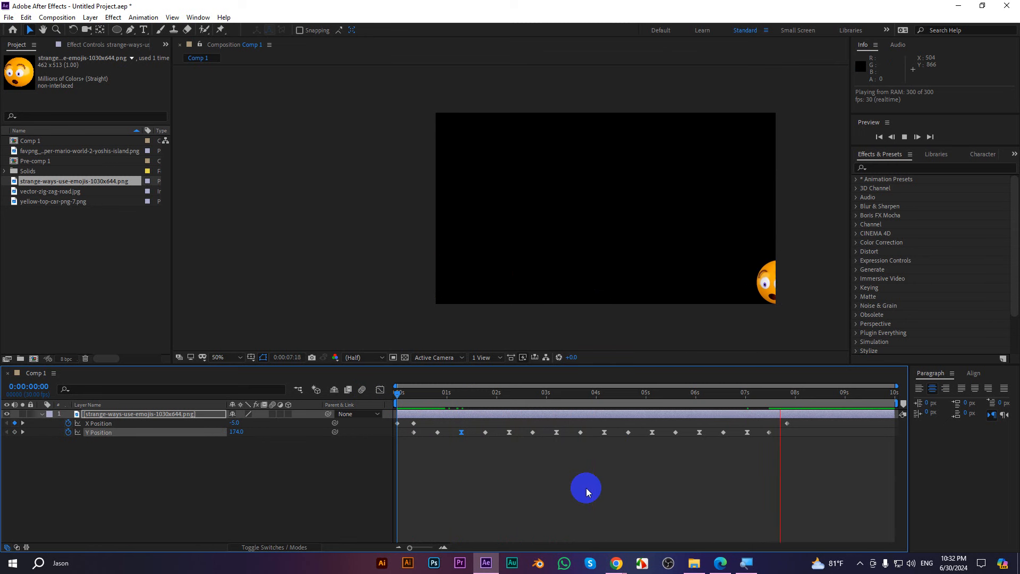
pyautogui.press('space')
# Keyframe the emoji's Rotation at 0:00:00:00 and set it to 3 full revolutions at 0:00:07:25
pyautogui.moveTo(786, 394); pyautogui.dragTo(394, 394)
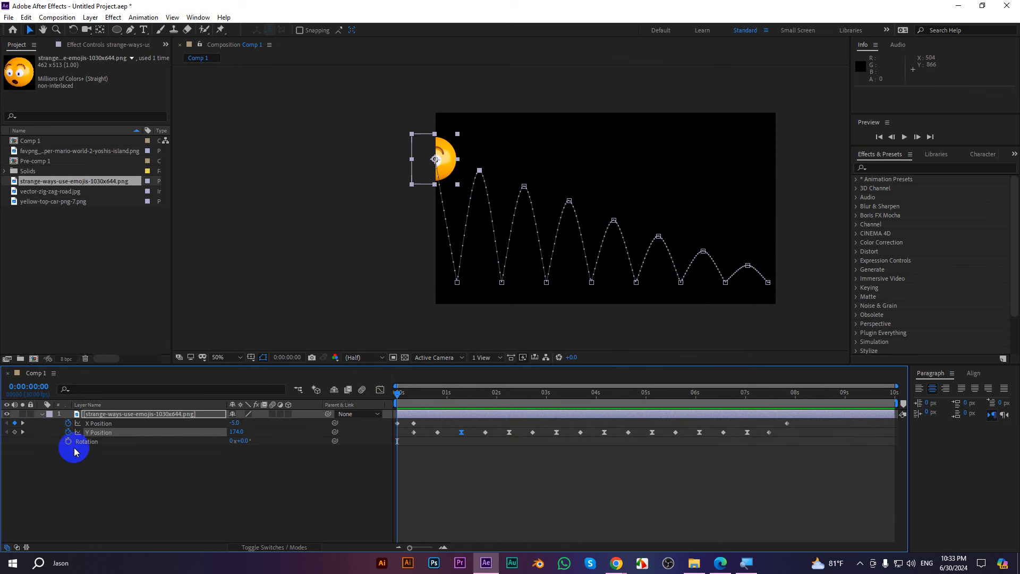
pyautogui.click(68, 442)
pyautogui.moveTo(398, 395); pyautogui.dragTo(789, 433)
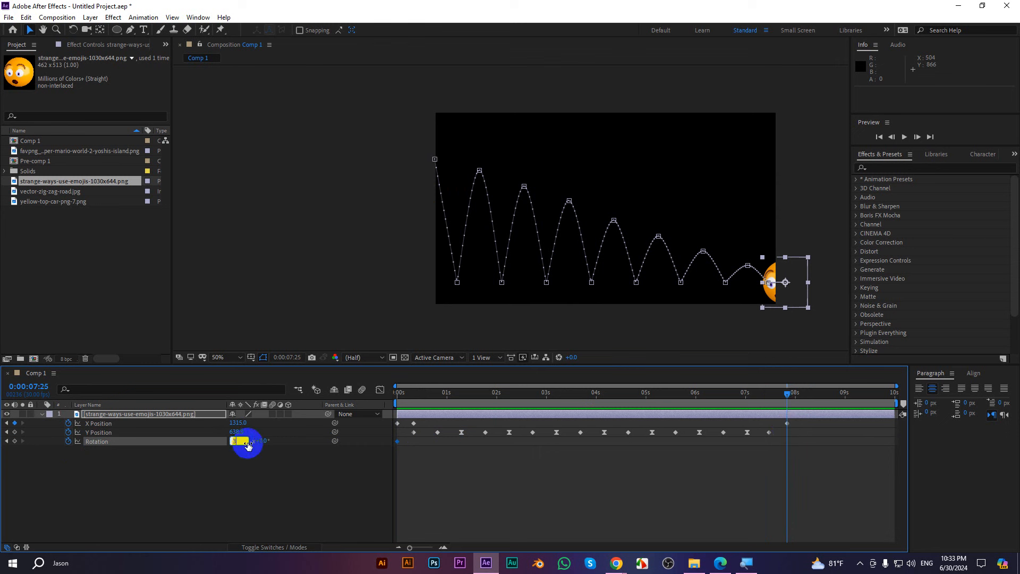
pyautogui.press('Return')
# Compress all X Position, Y Position and Rotation keyframes proportionally so the last ones fall at about 0:00:05:00, and return to the start
pyautogui.moveTo(827, 472); pyautogui.dragTo(367, 417)
pyautogui.moveTo(787, 441); pyautogui.dragTo(650, 440)
pyautogui.moveTo(787, 393); pyautogui.dragTo(255, 388)
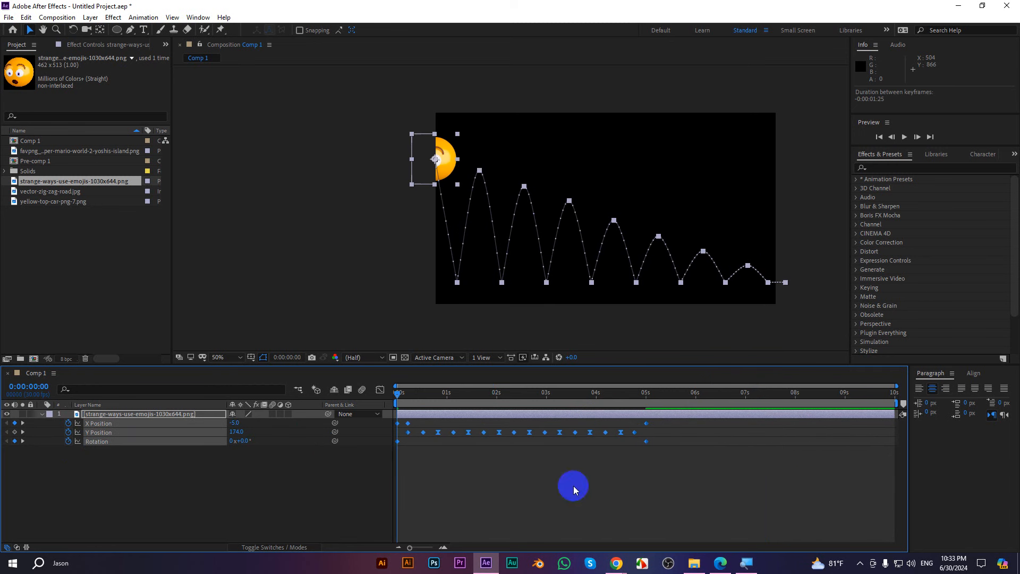
# Deselect the emoji layer and set the composition view's magnification to Fit
pyautogui.click(574, 485)
pyautogui.click(226, 358)
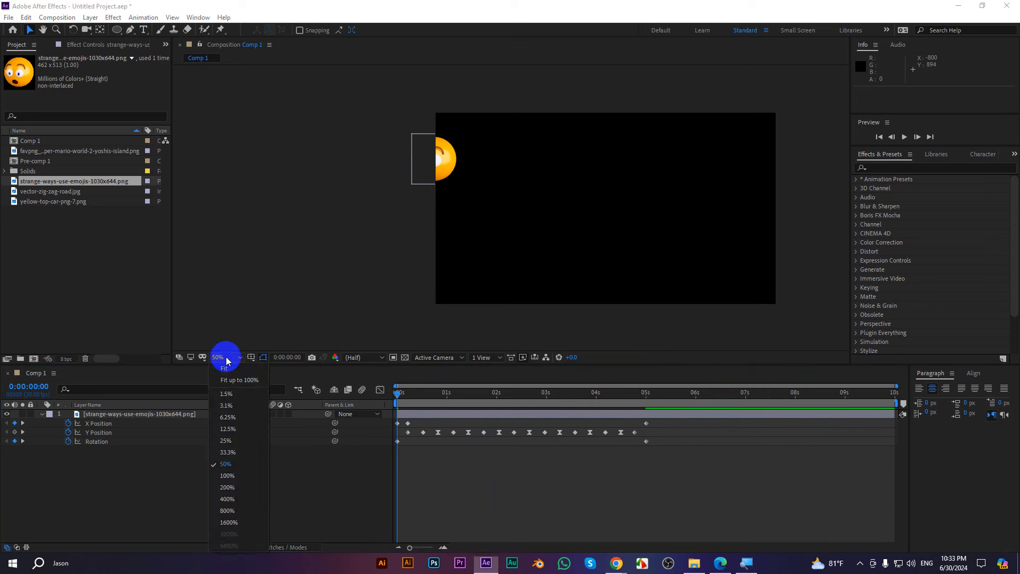
pyautogui.click(226, 367)
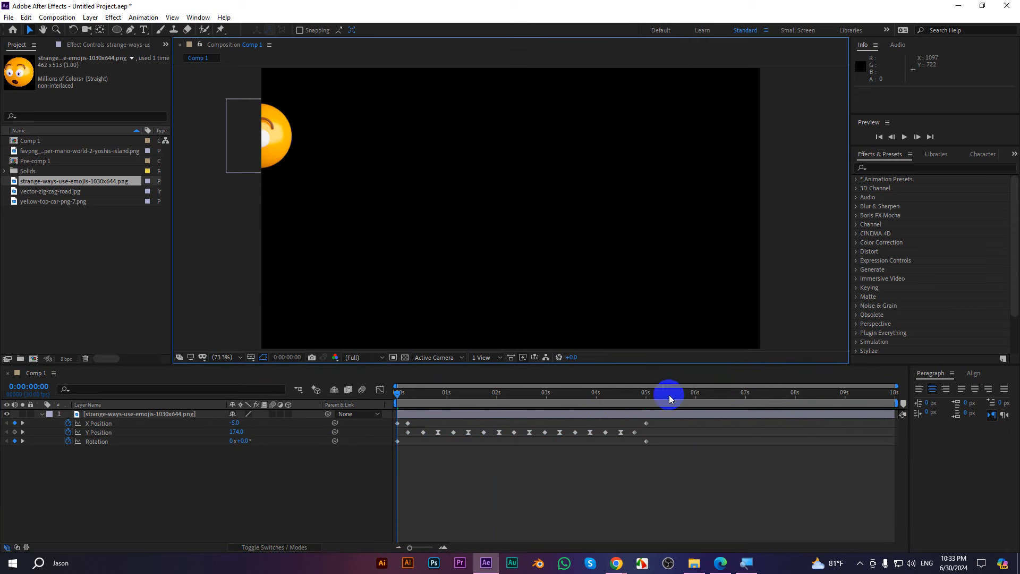
# End the work area shortly after the last keyframes at about 0:00:05:00 and preview the rotating bounce from the start in a maximised composition view
pyautogui.click(665, 394)
pyautogui.press('n')
pyautogui.moveTo(666, 394); pyautogui.dragTo(146, 385)
pyautogui.press('`')
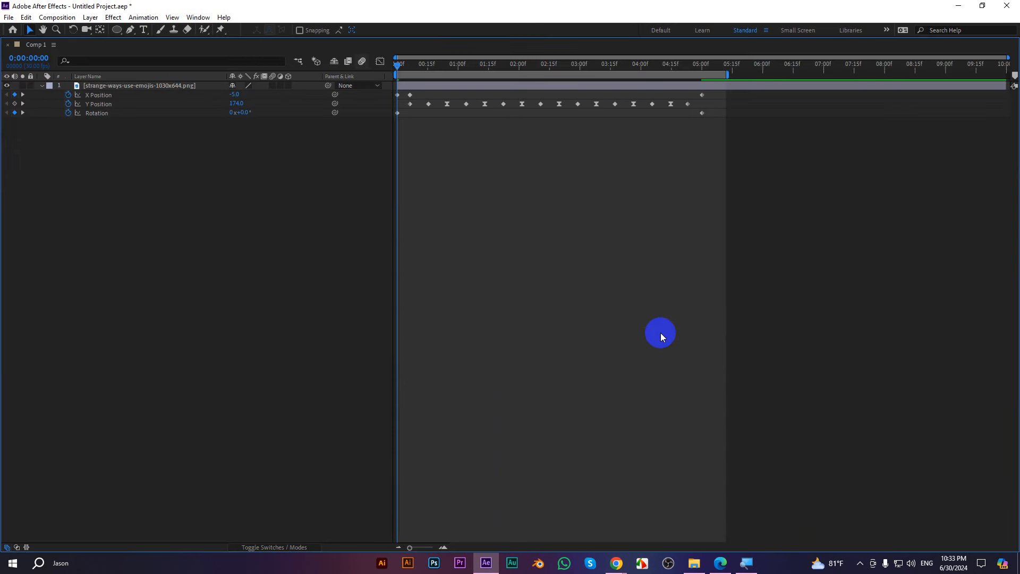
pyautogui.press('`')
pyautogui.press('`')
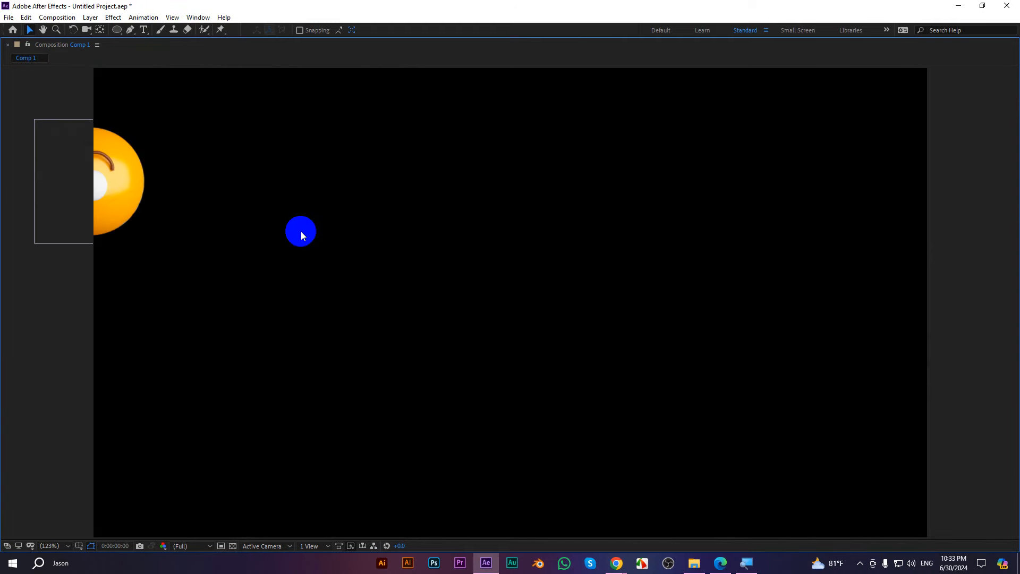
pyautogui.press('space')
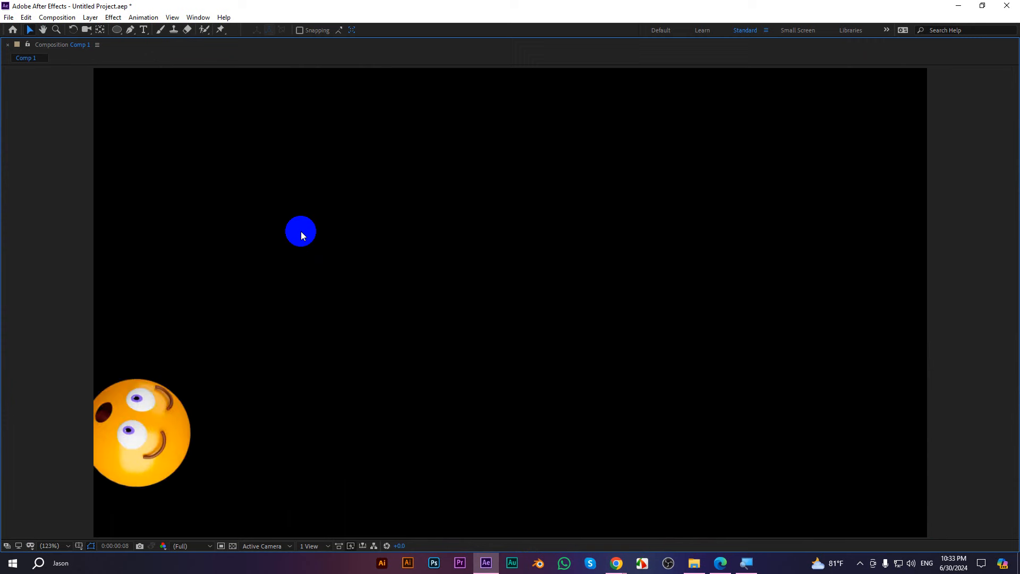
pyautogui.press('space')
pyautogui.press('`')
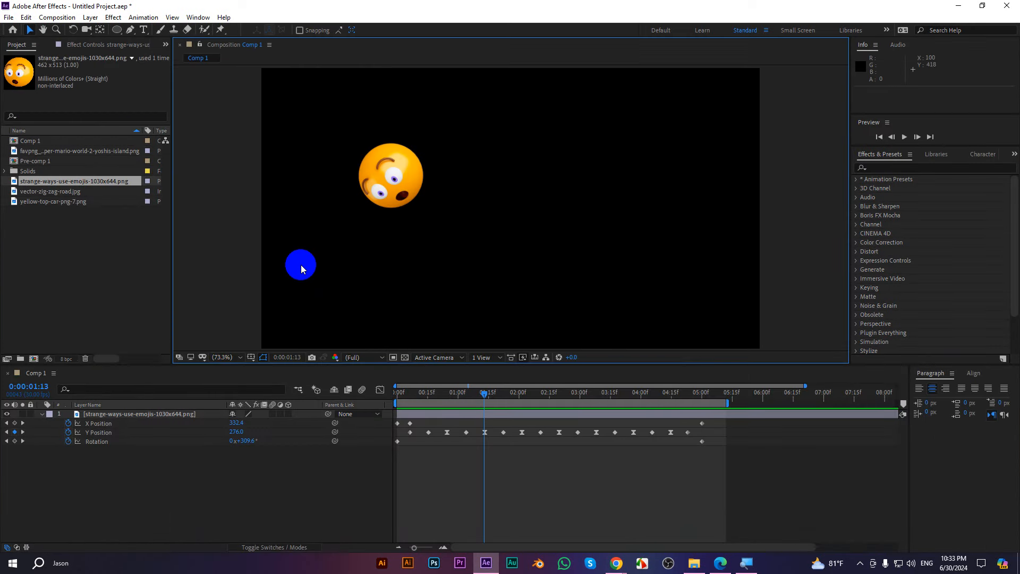
# Collapse the emoji layer's properties, extend the work area to the composition's end at 0:00:09:29 and show the full time range
pyautogui.moveTo(166, 476); pyautogui.dragTo(89, 412)
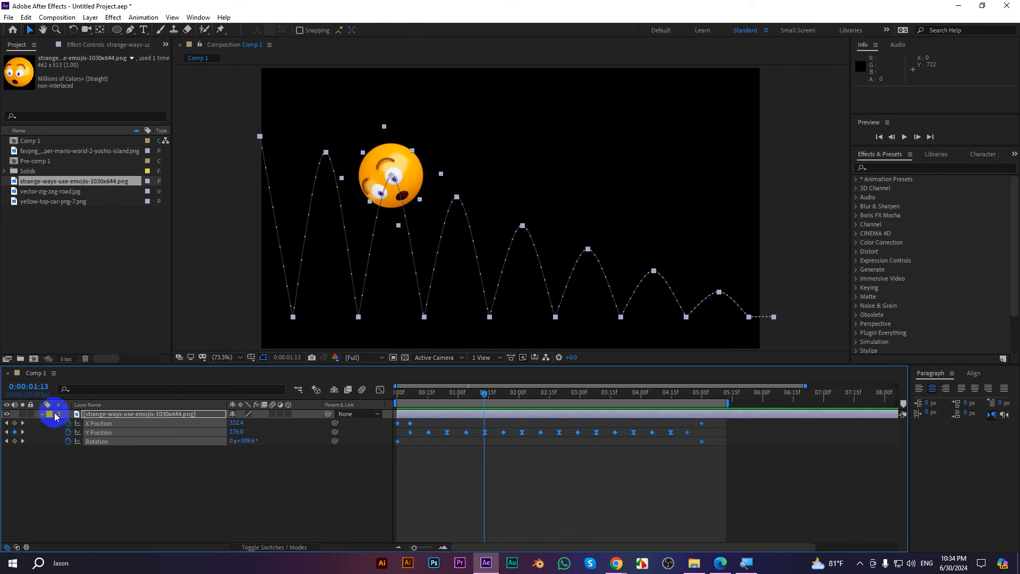
pyautogui.press('u')
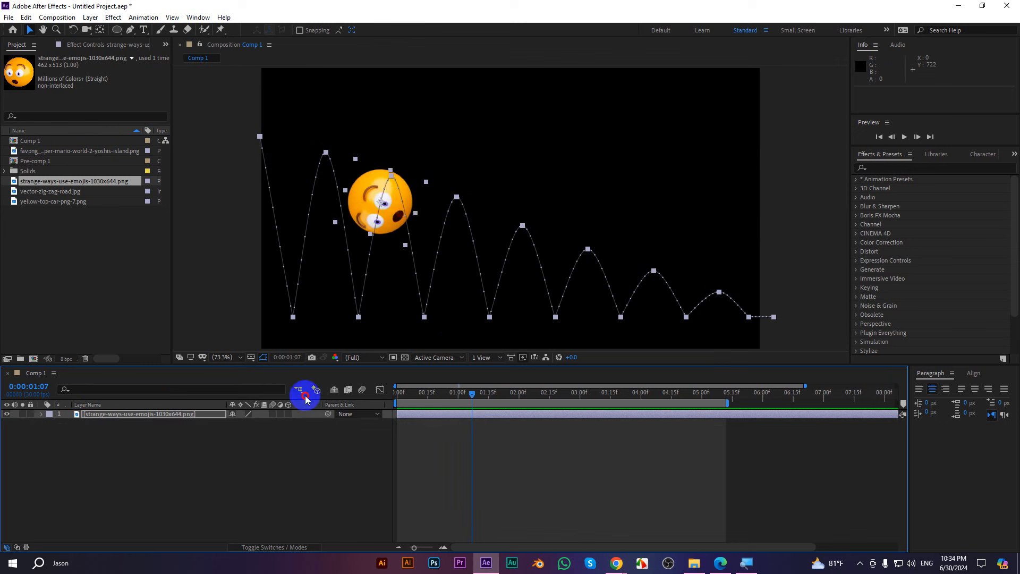
pyautogui.press('space')
pyautogui.moveTo(731, 399); pyautogui.dragTo(939, 401)
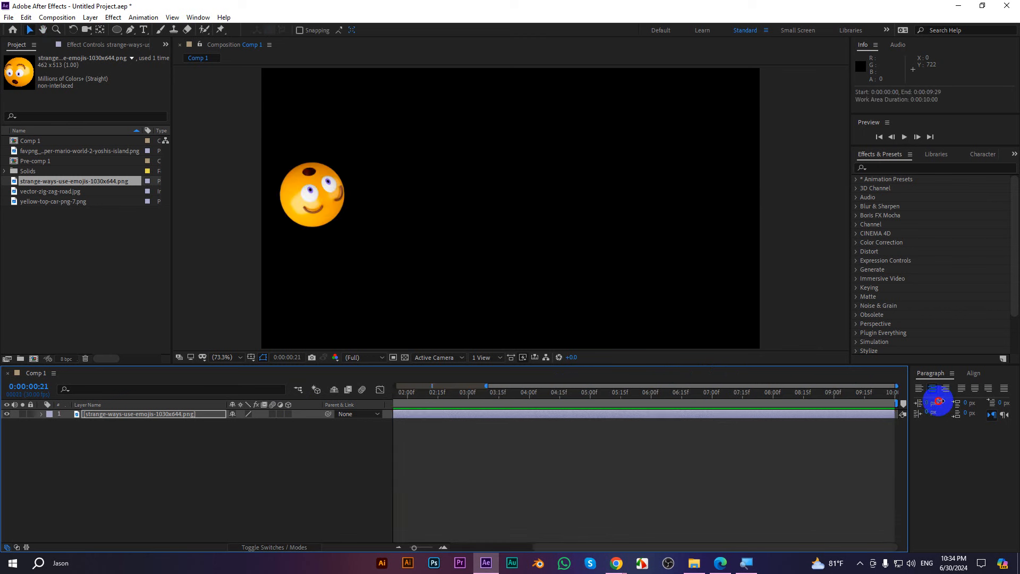
pyautogui.moveTo(485, 387); pyautogui.dragTo(193, 385)
# Reveal only the emoji's X and Y Position keyframes and check their Separate Dimensions option
pyautogui.click(42, 416)
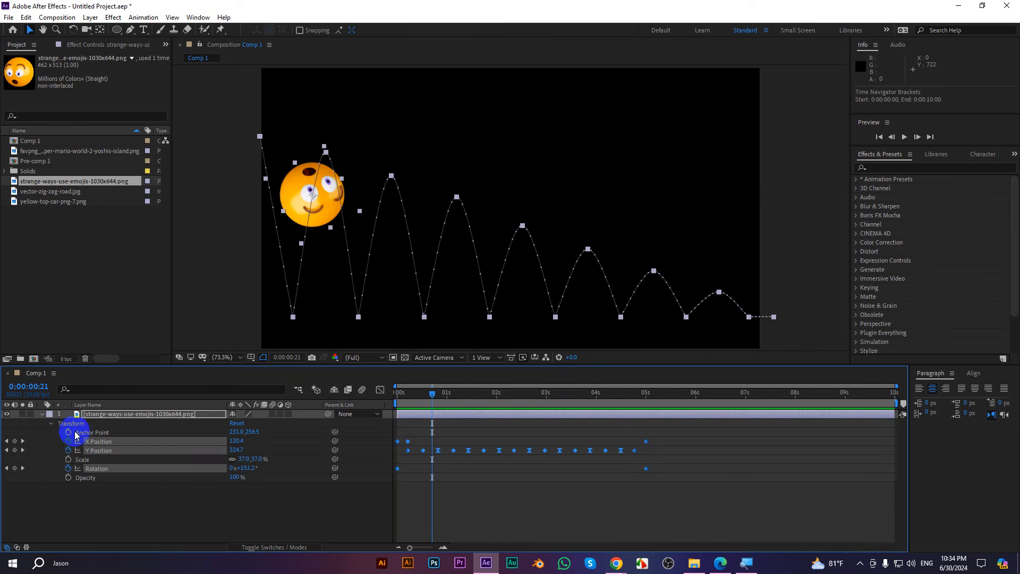
pyautogui.click(50, 424)
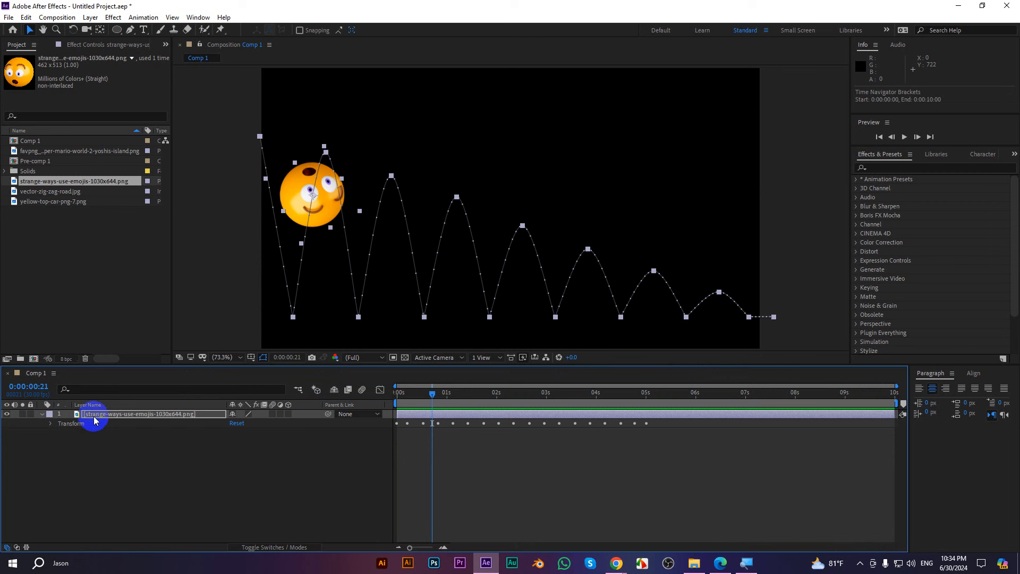
pyautogui.press('u')
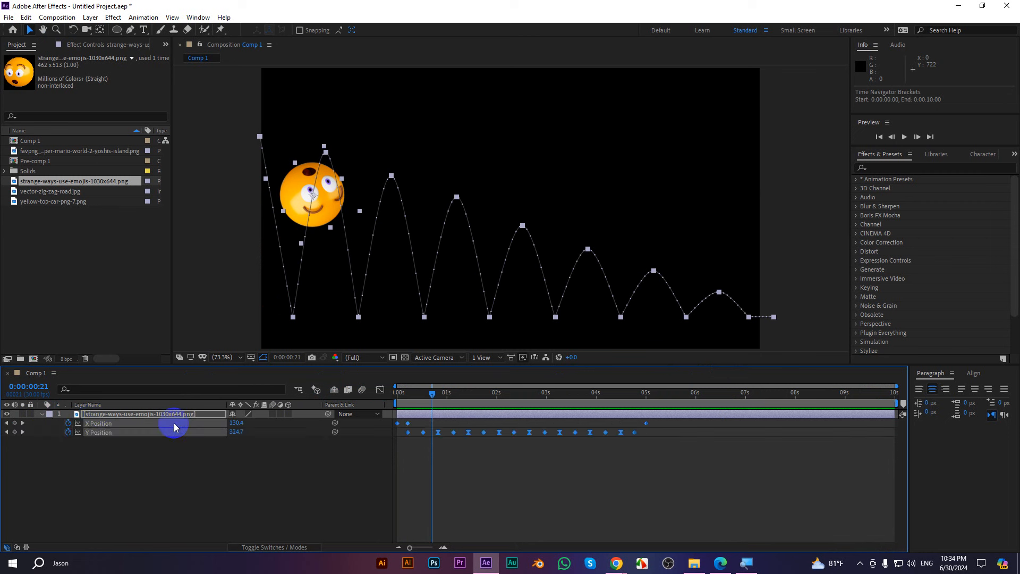
pyautogui.rightClick(134, 428)
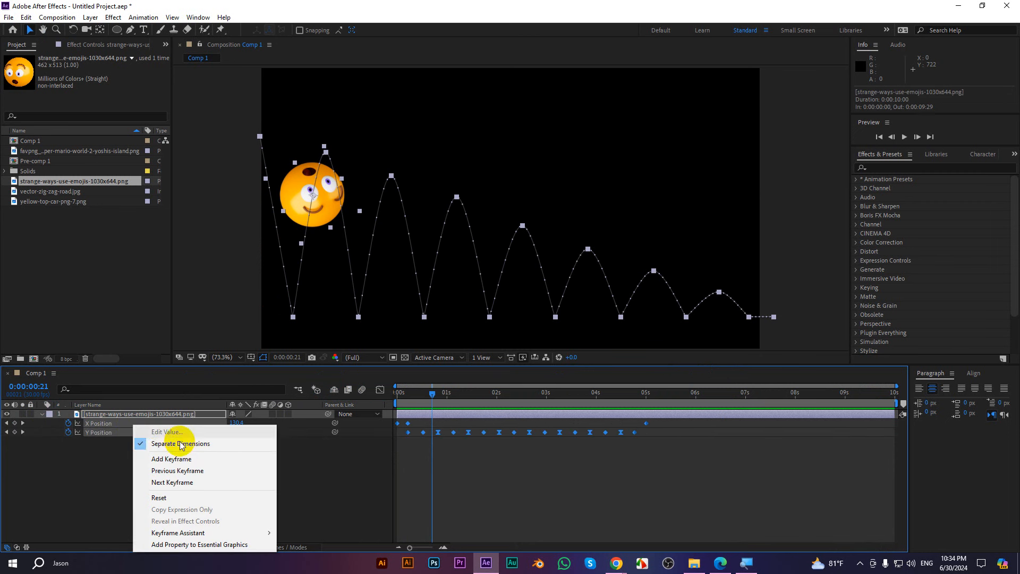
pyautogui.click(207, 381)
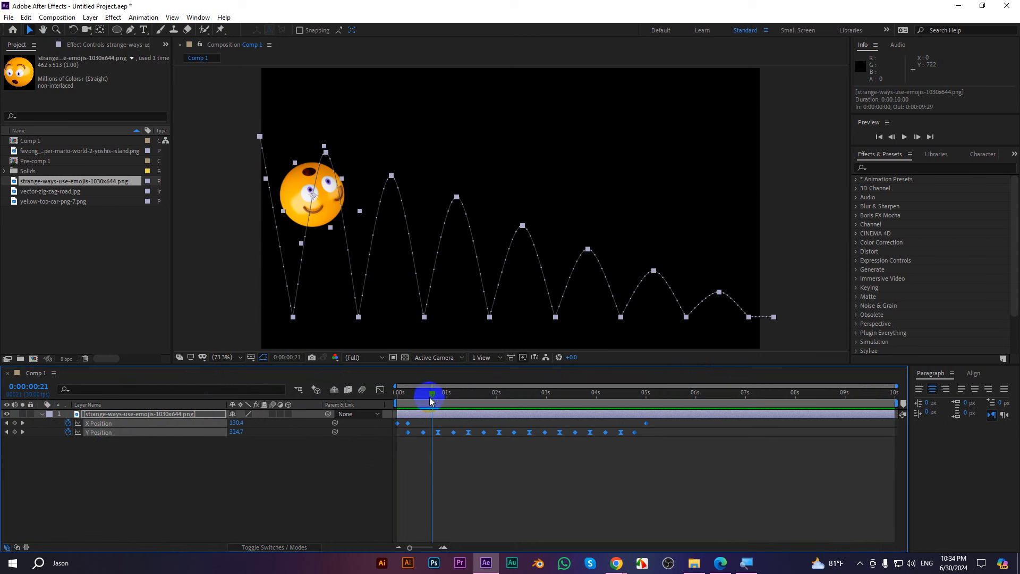
# Delete the emoji's X Position keyframe at 0:00:00:00 and return the current time to the start
pyautogui.moveTo(430, 401); pyautogui.dragTo(657, 428)
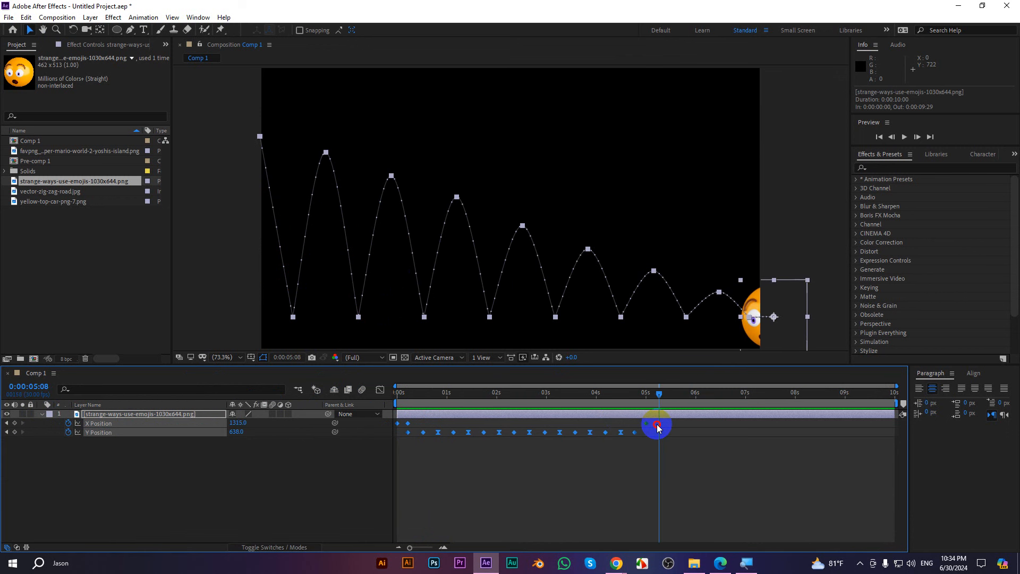
pyautogui.moveTo(654, 428); pyautogui.dragTo(405, 430)
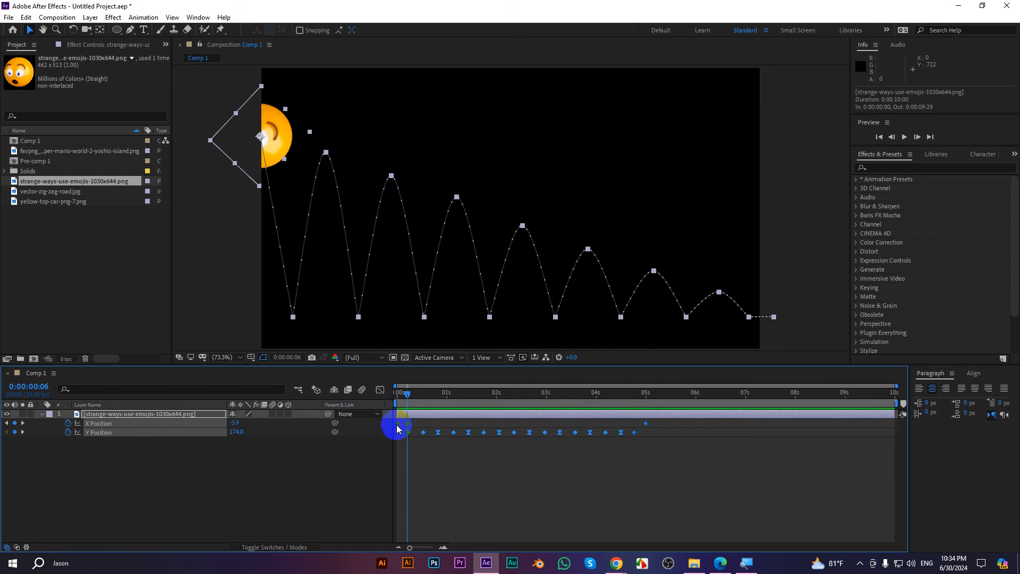
pyautogui.press('Delete')
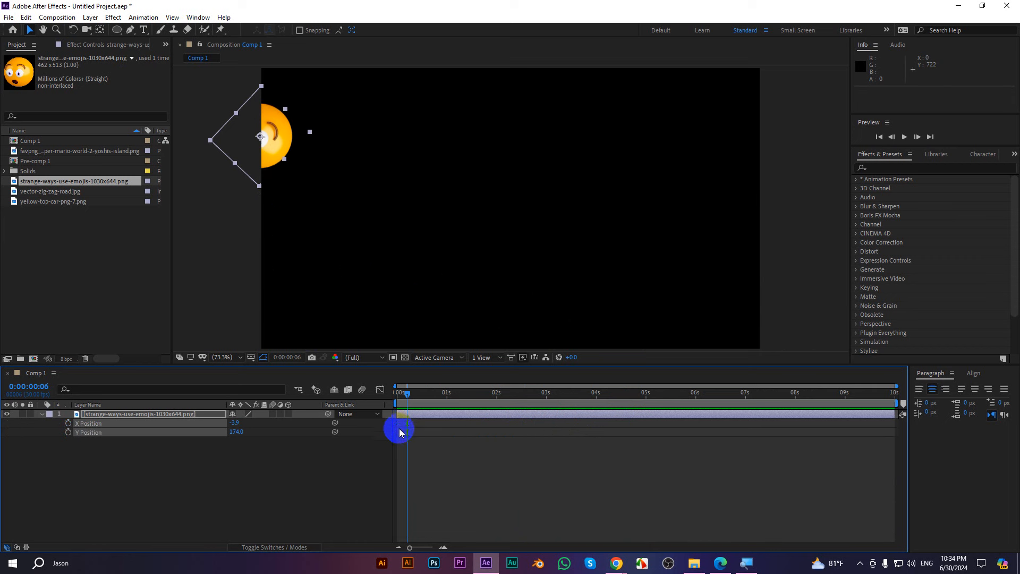
pyautogui.hotkey('ctrl', 'z')
pyautogui.click(405, 425)
pyautogui.click(398, 424)
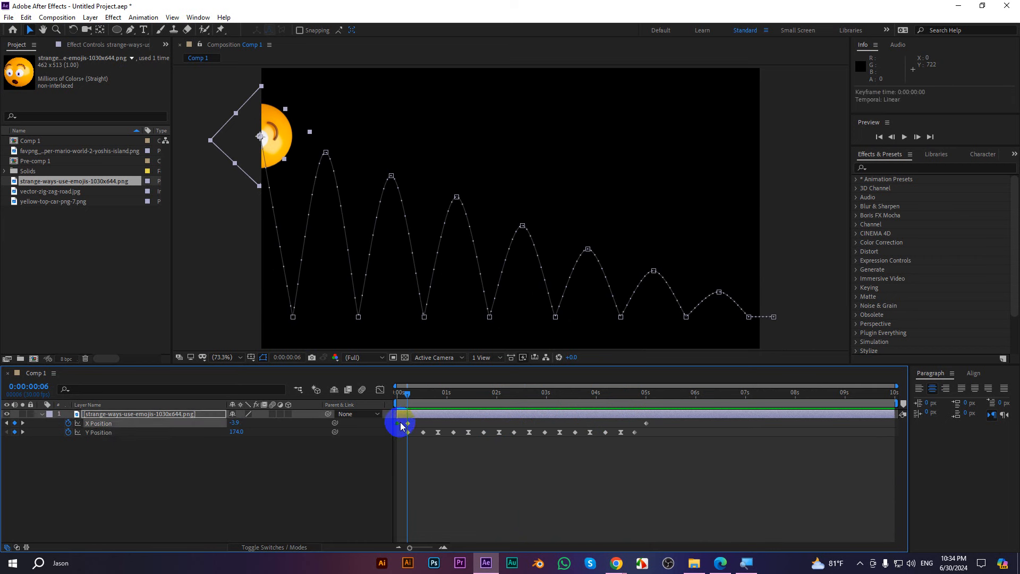
pyautogui.moveTo(405, 393); pyautogui.dragTo(378, 404)
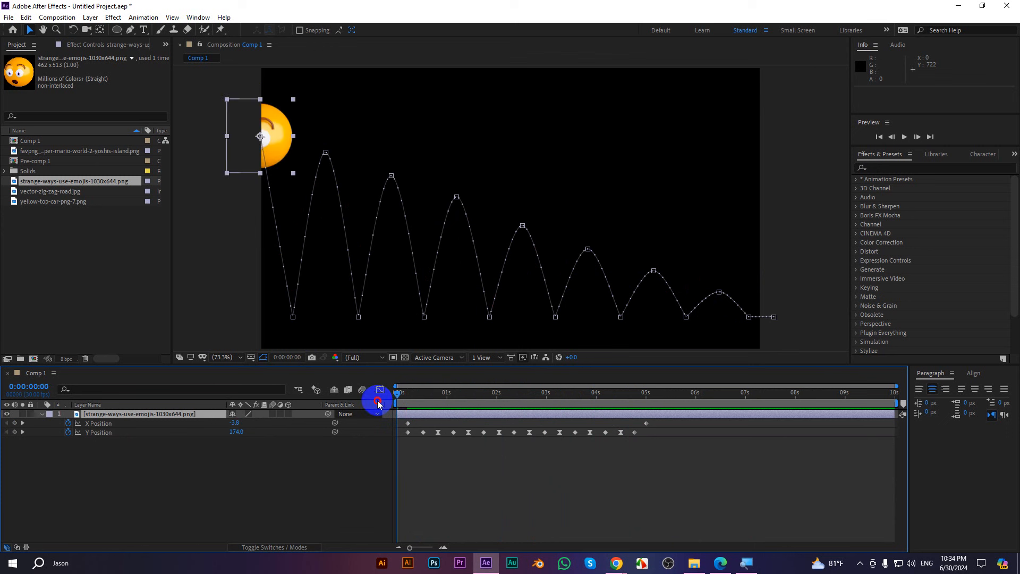
# Reveal Rotation beside the Position properties and examine the Y Position keyframes of the first bounce up to 0:00:00:25
pyautogui.hotkey('shift', 'r')
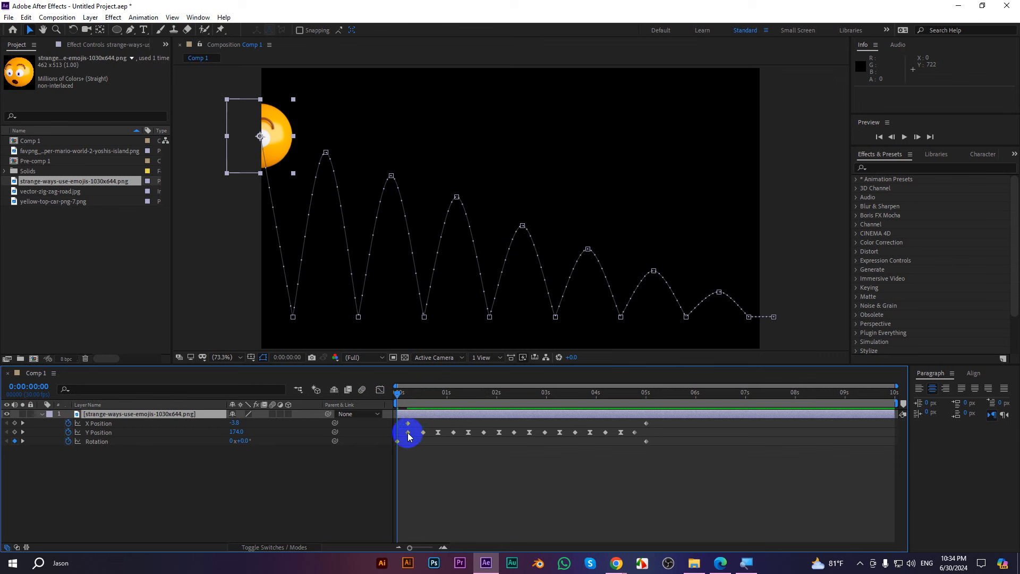
pyautogui.moveTo(400, 430); pyautogui.dragTo(431, 434)
pyautogui.moveTo(398, 393); pyautogui.dragTo(433, 414)
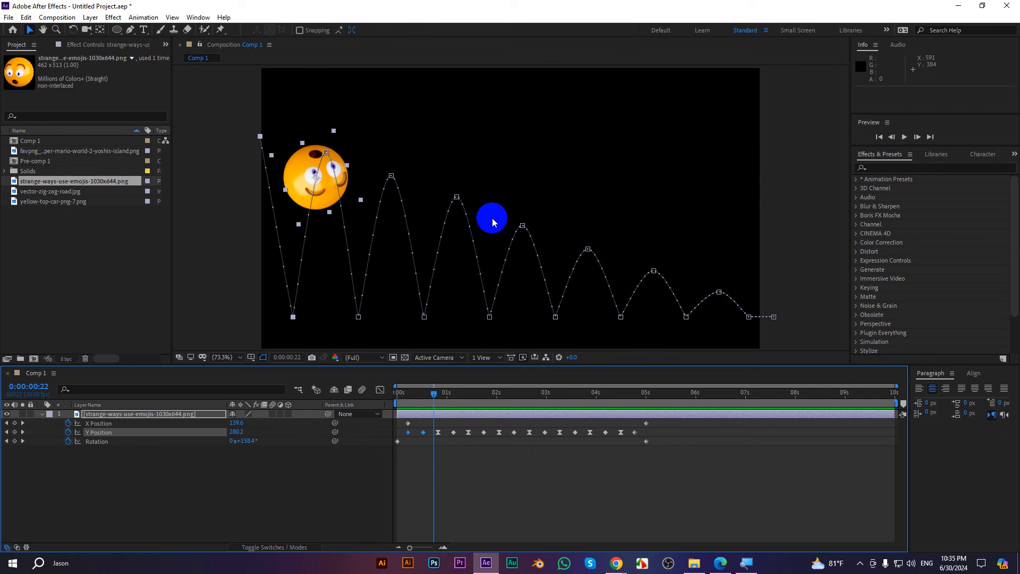
pyautogui.moveTo(435, 394); pyautogui.dragTo(439, 396)
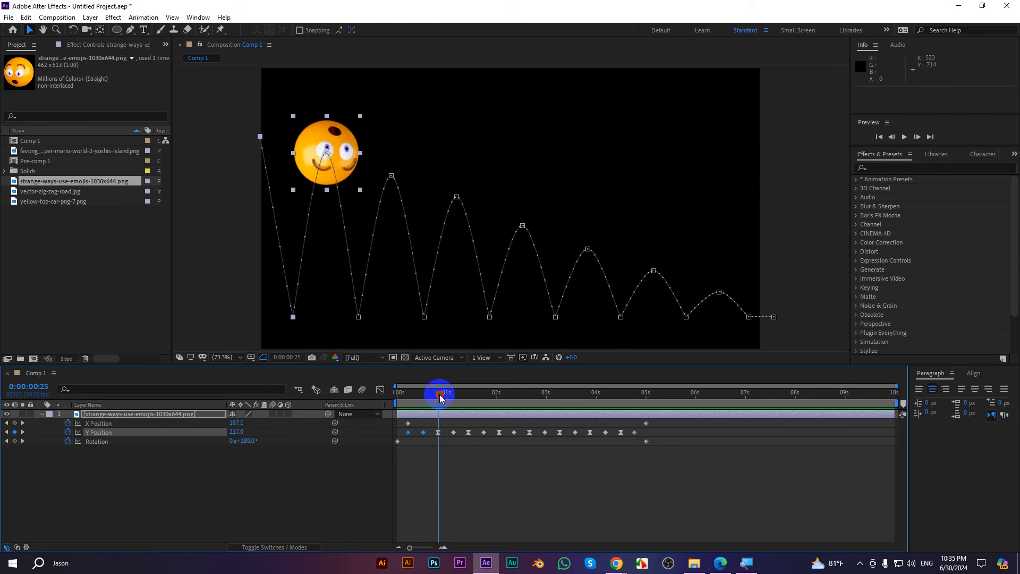
pyautogui.moveTo(440, 441); pyautogui.dragTo(434, 421)
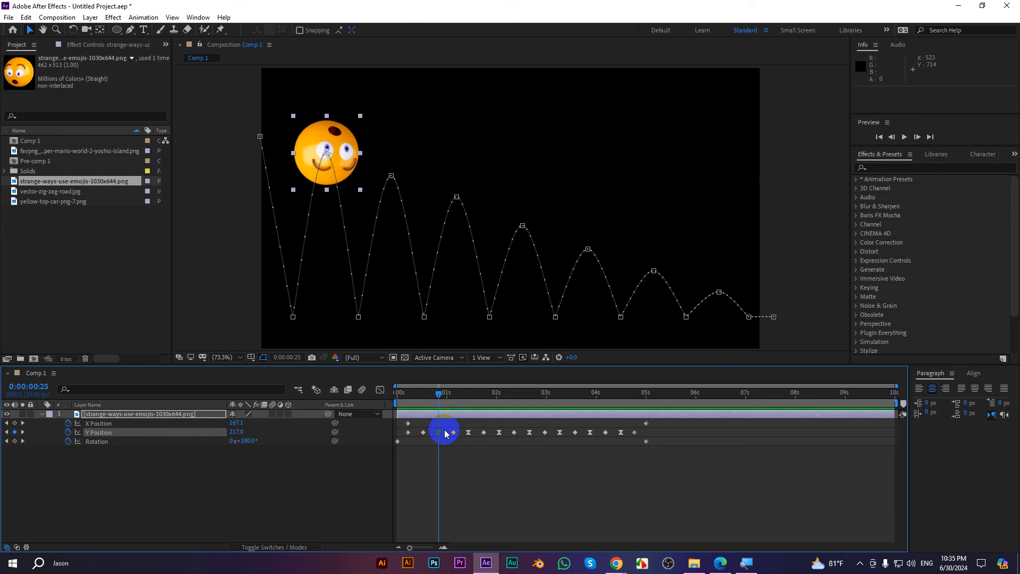
pyautogui.click(439, 434)
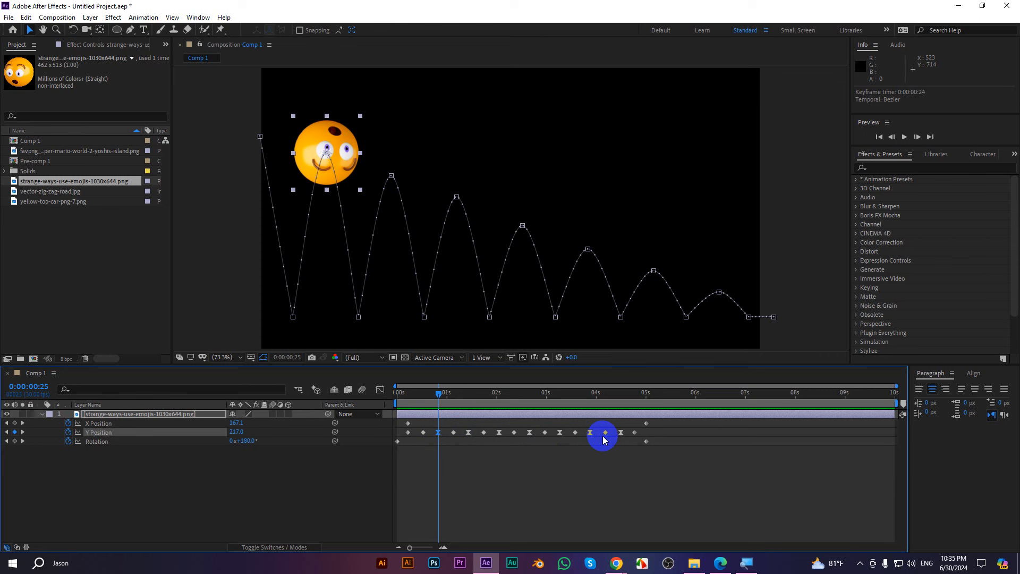
# Delete all the emoji's X Position, Y Position and Rotation keyframes, and delete every item from the project
pyautogui.moveTo(212, 502); pyautogui.dragTo(106, 375)
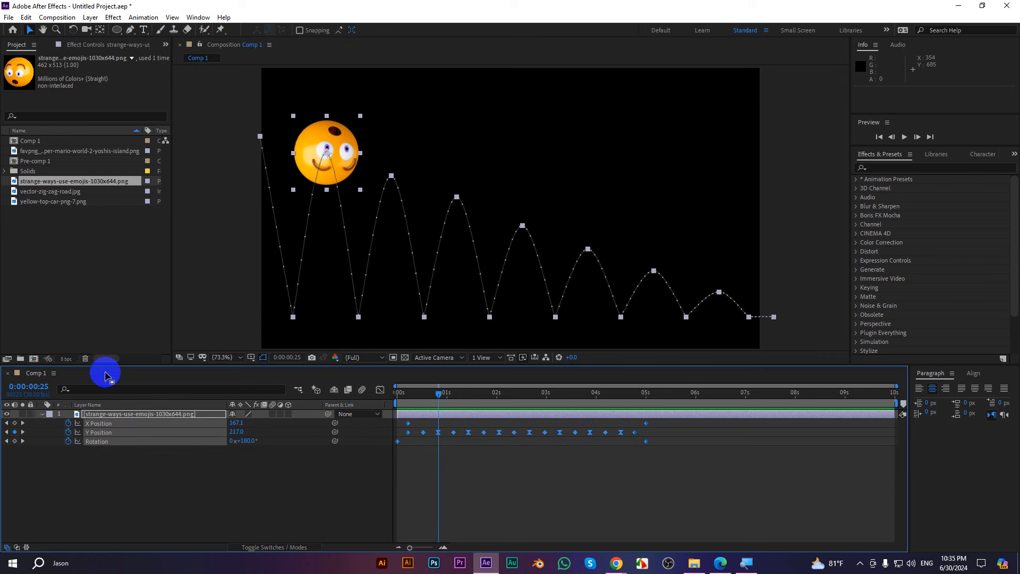
pyautogui.press('Delete')
pyautogui.moveTo(82, 263); pyautogui.dragTo(39, 130)
pyautogui.press('Delete')
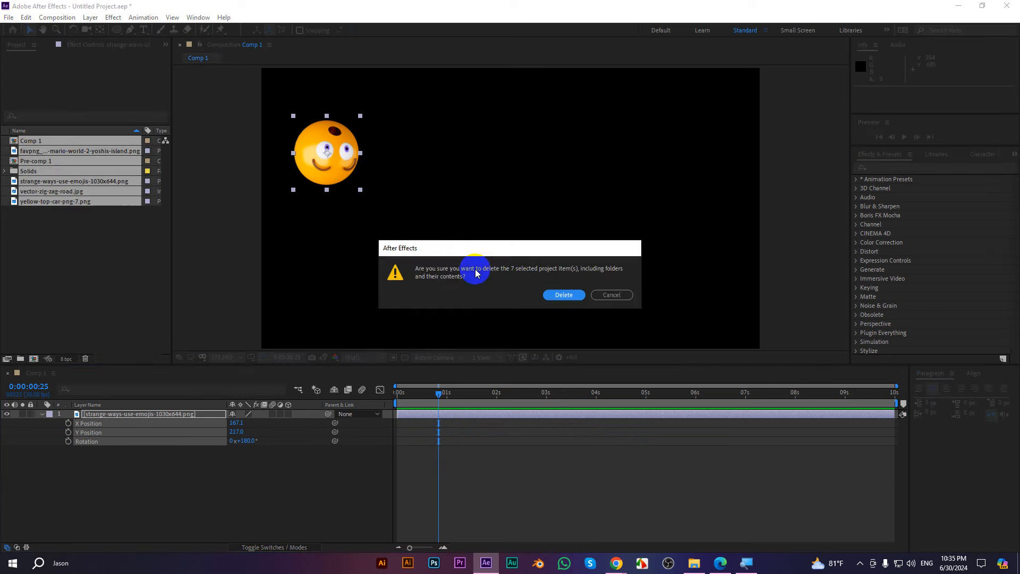
pyautogui.click(566, 296)
# Start a file import and browse to the Edit File folder inside MGVE Batch-07 on Recent Work (D:)
pyautogui.doubleClick(69, 197)
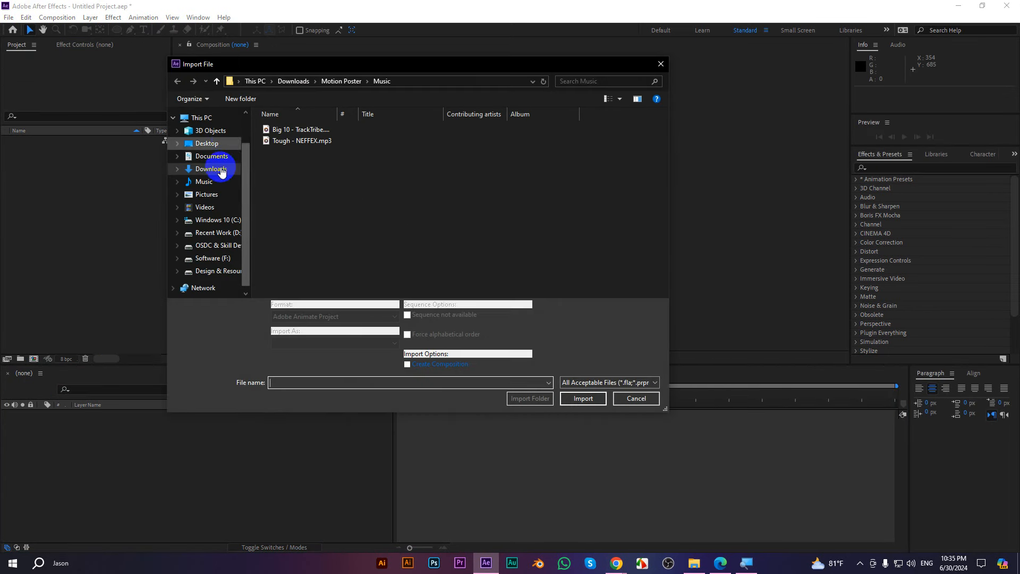
pyautogui.click(216, 81)
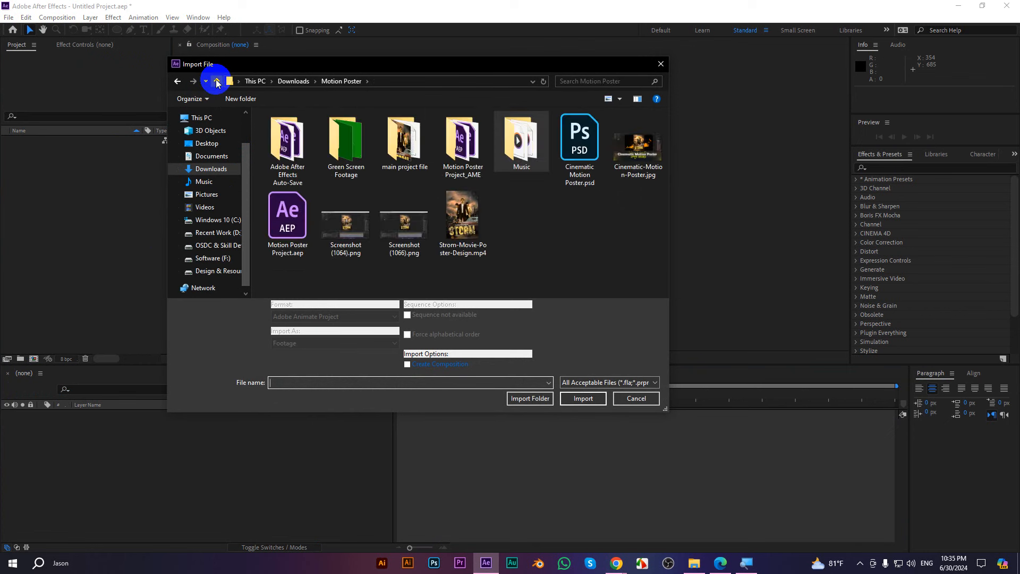
pyautogui.click(217, 81)
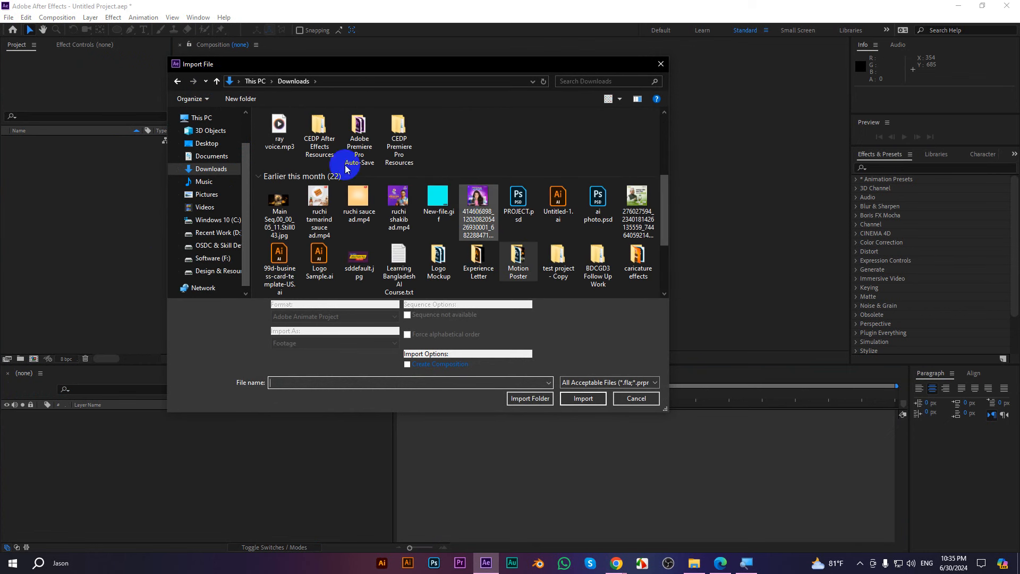
pyautogui.click(216, 233)
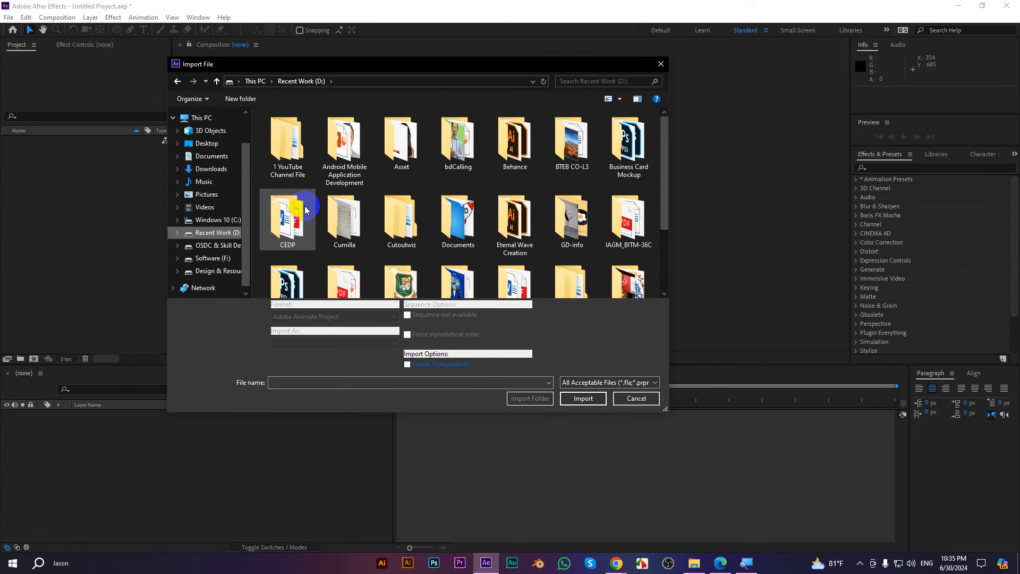
pyautogui.scroll(-4, 306, 209)
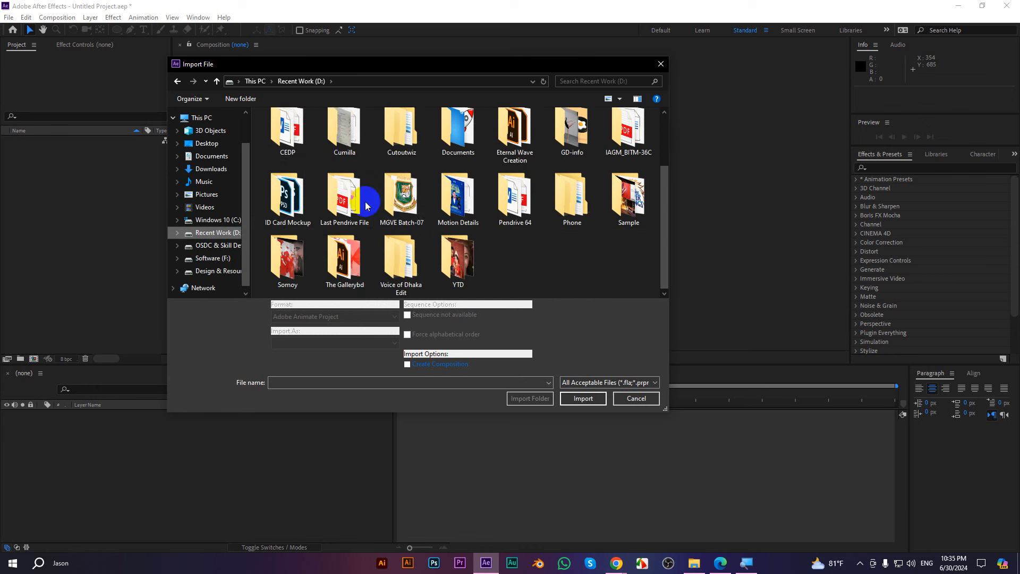
pyautogui.doubleClick(403, 197)
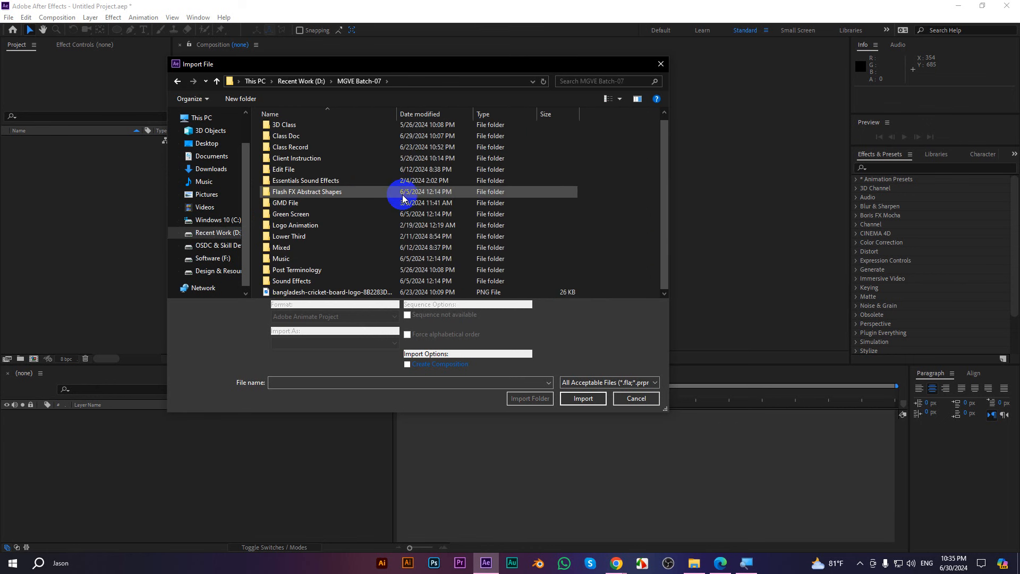
pyautogui.click(285, 169)
pyautogui.doubleClick(285, 169)
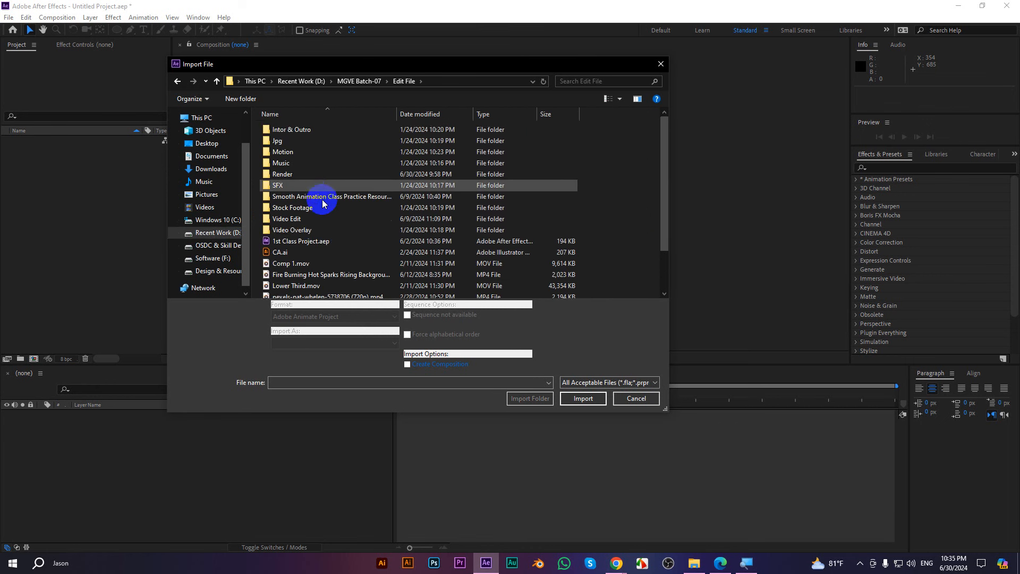
# Import CA.ai as Composition - Retain Layer Sizes
pyautogui.scroll(-3, 296, 205)
pyautogui.click(280, 203)
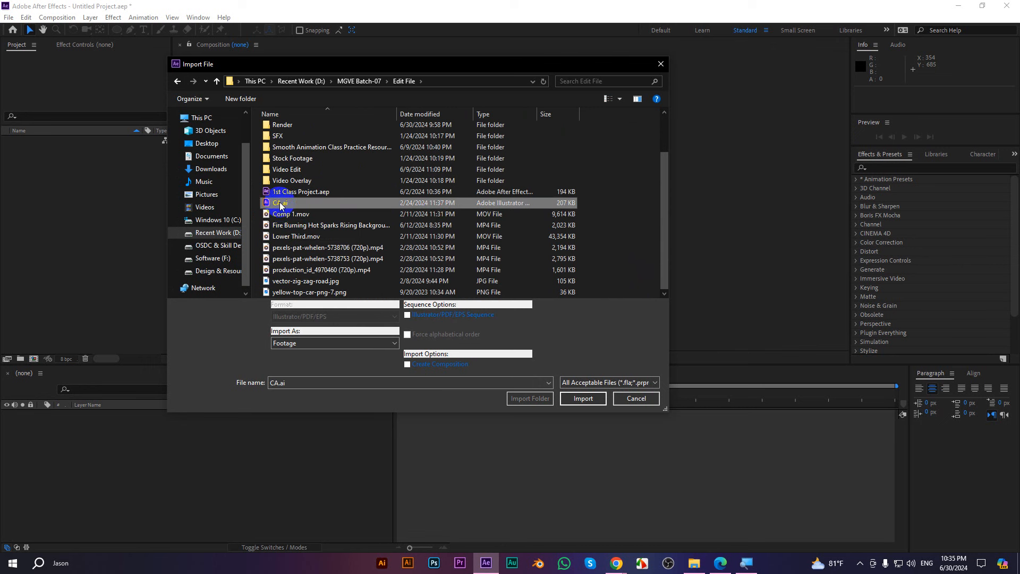
pyautogui.click(285, 343)
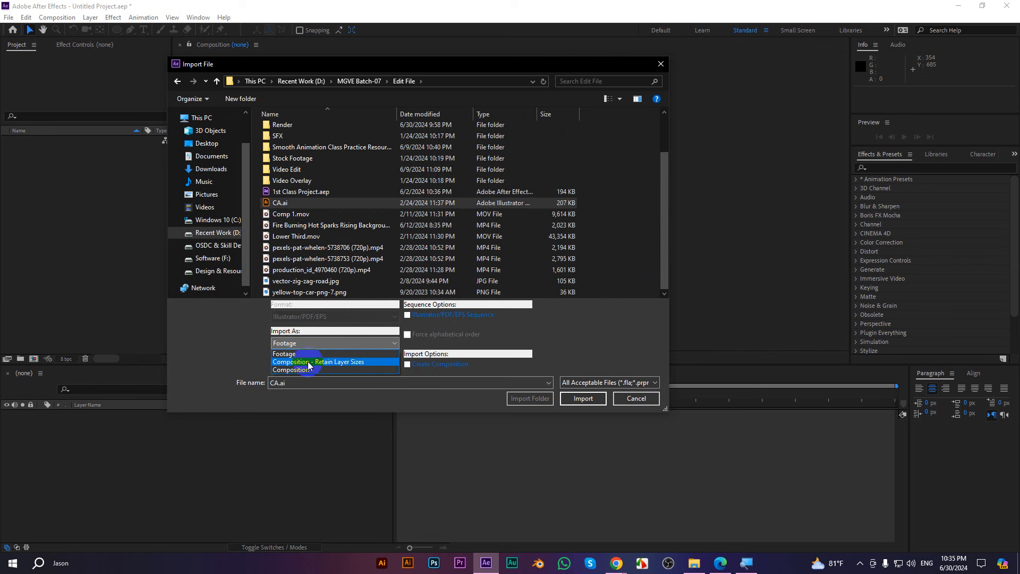
pyautogui.click(342, 362)
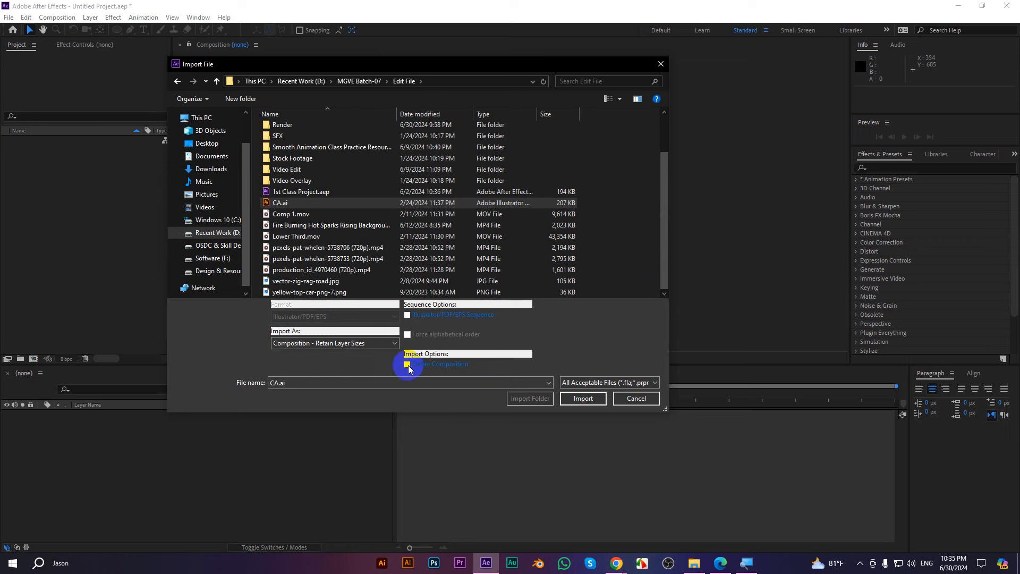
pyautogui.click(583, 398)
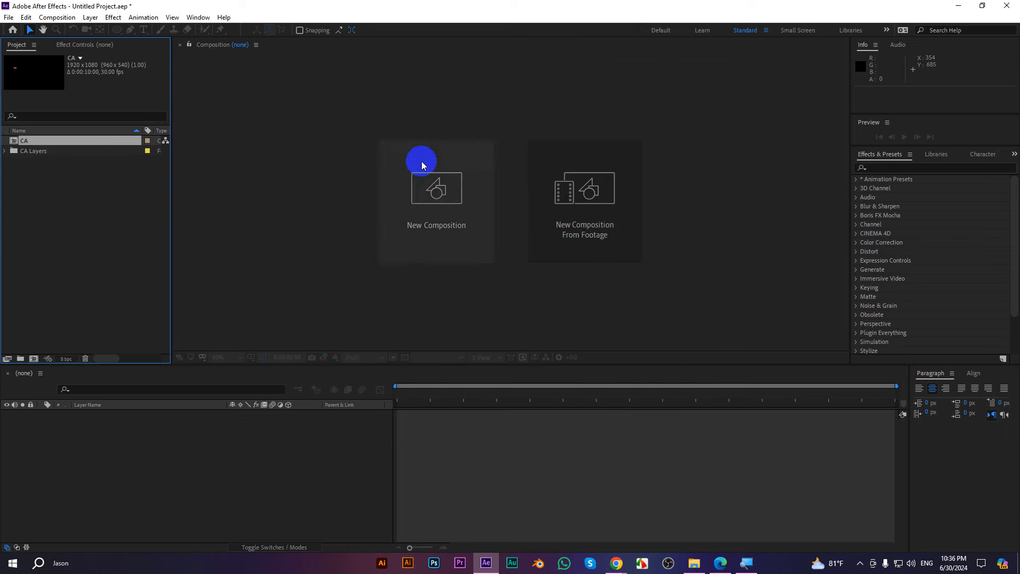
# Open the CA composition to check it, and delete CA and the CA Layers folder from the project
pyautogui.doubleClick(35, 142)
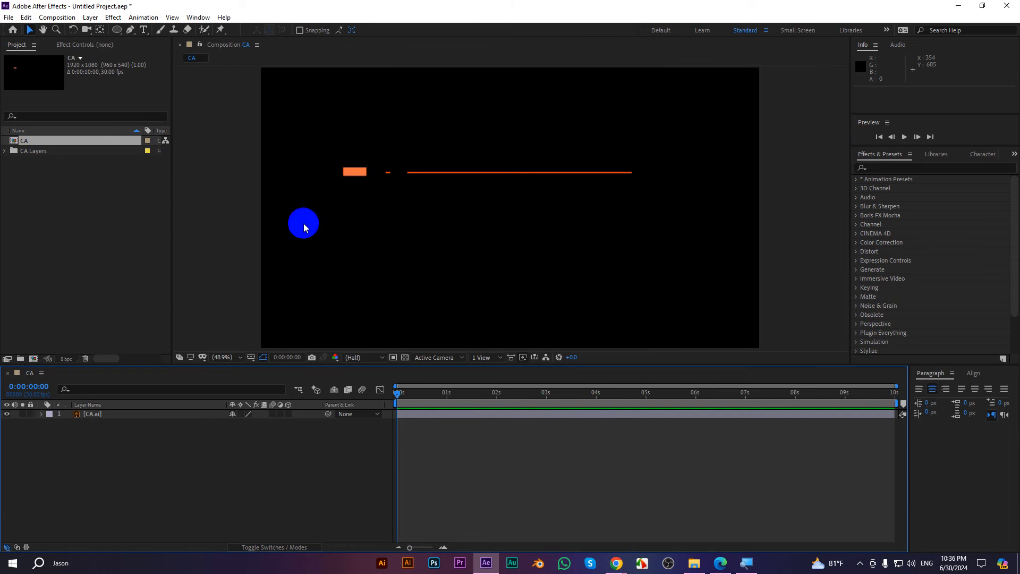
pyautogui.moveTo(397, 394); pyautogui.dragTo(13, 258)
pyautogui.click(67, 141)
pyautogui.moveTo(42, 173); pyautogui.dragTo(18, 136)
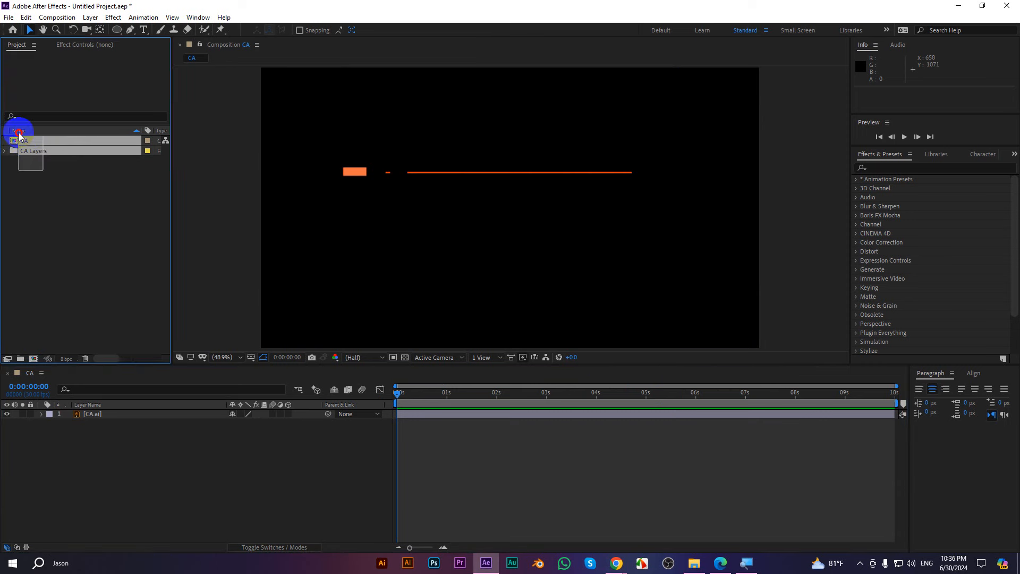
pyautogui.press('Delete')
pyautogui.click(564, 295)
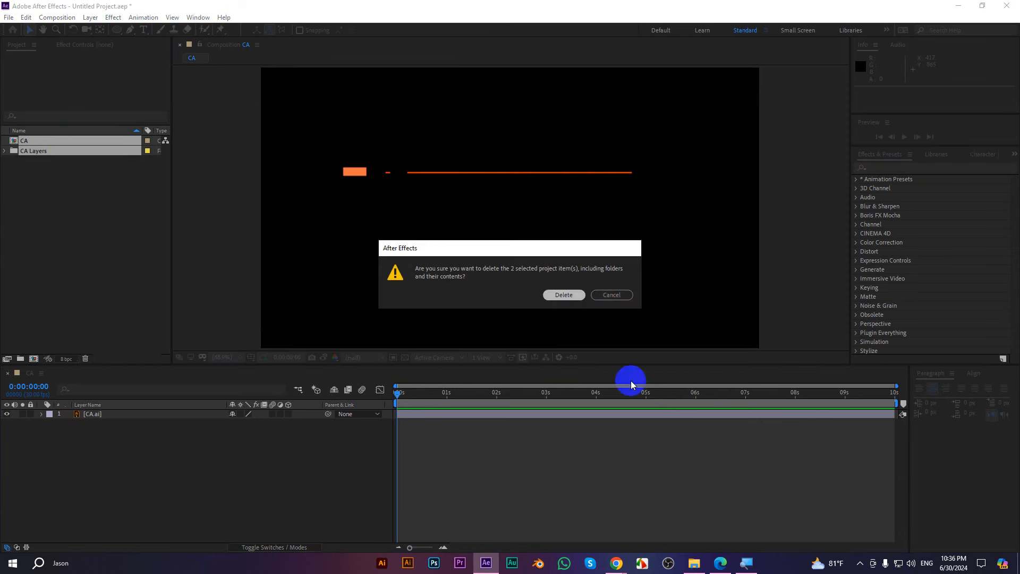
# Switch to File Explorer, preview CA.ai in the Edit File folder, and look through its subfolders for the layered Illustrator file
pyautogui.click(694, 563)
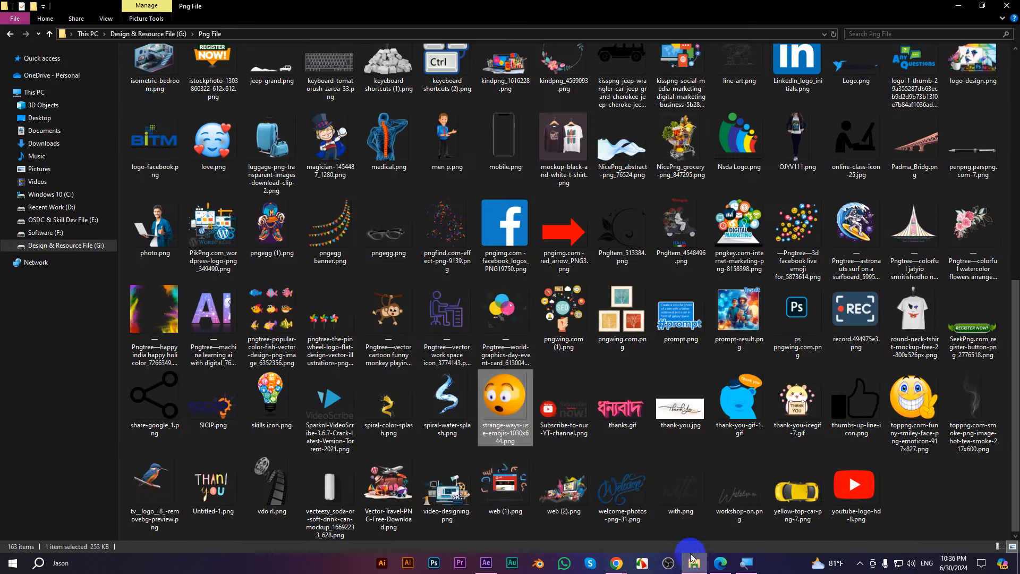
pyautogui.click(9, 34)
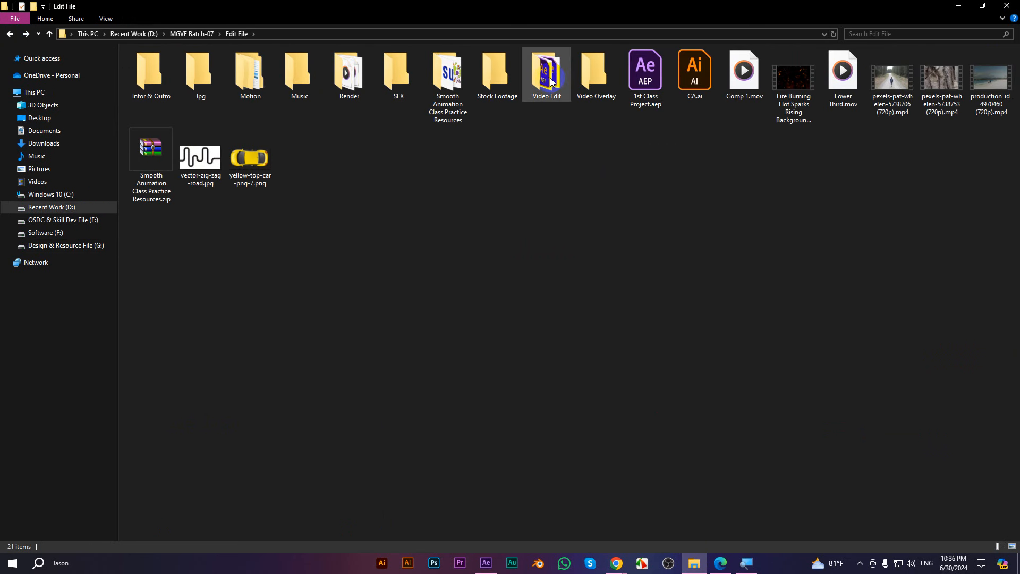
pyautogui.click(695, 83)
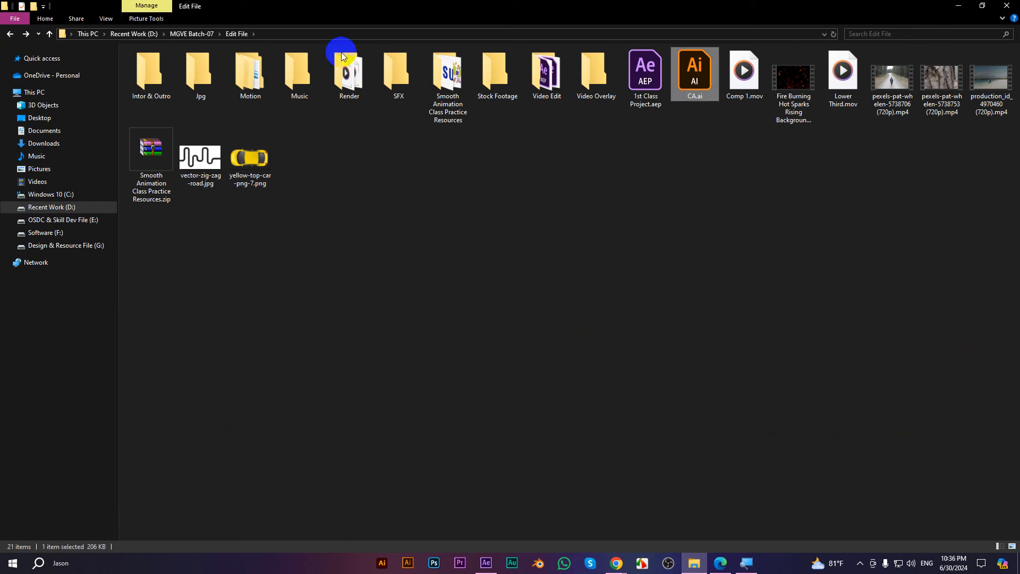
pyautogui.click(105, 18)
pyautogui.click(60, 38)
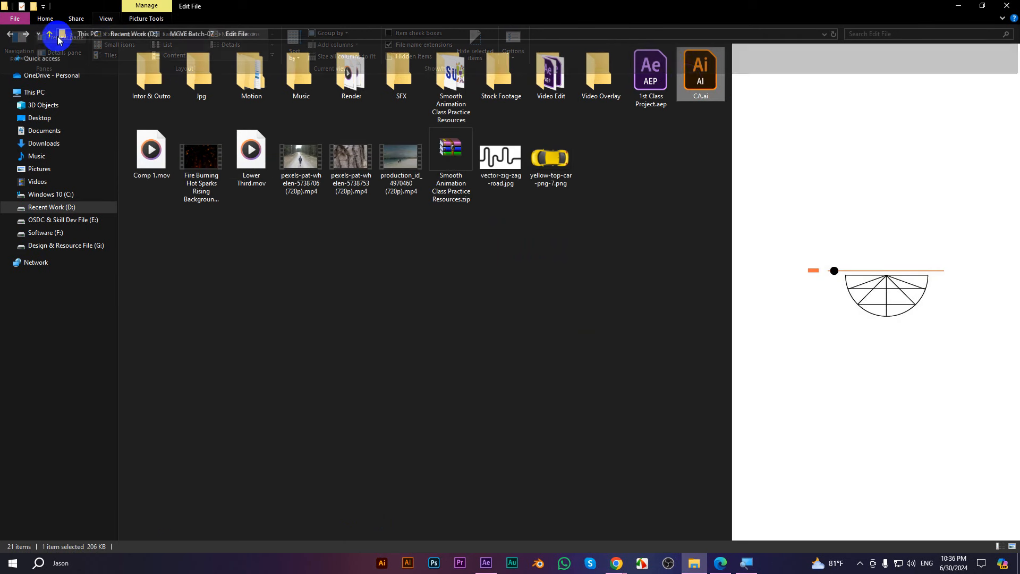
pyautogui.click(700, 82)
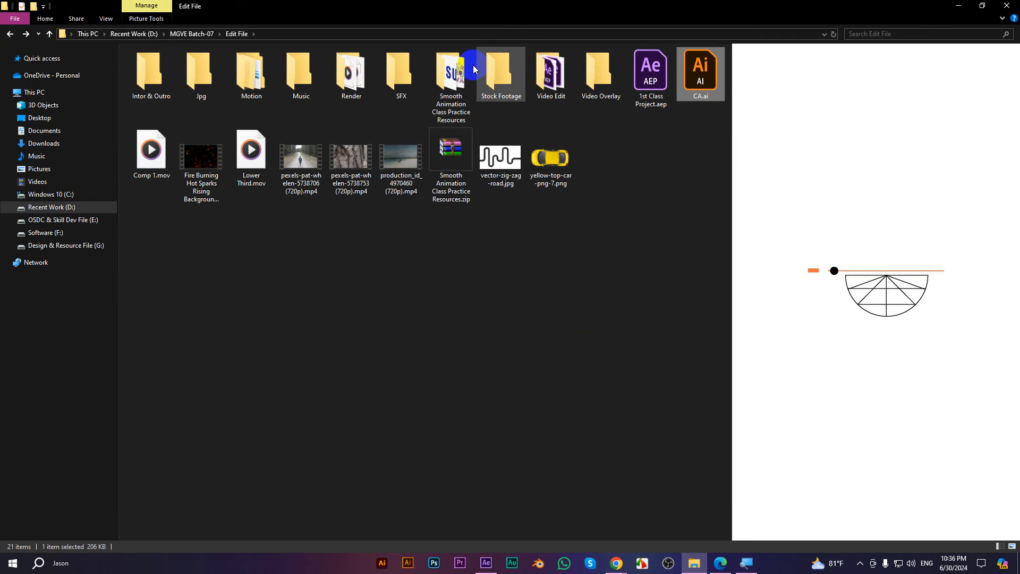
pyautogui.doubleClick(155, 77)
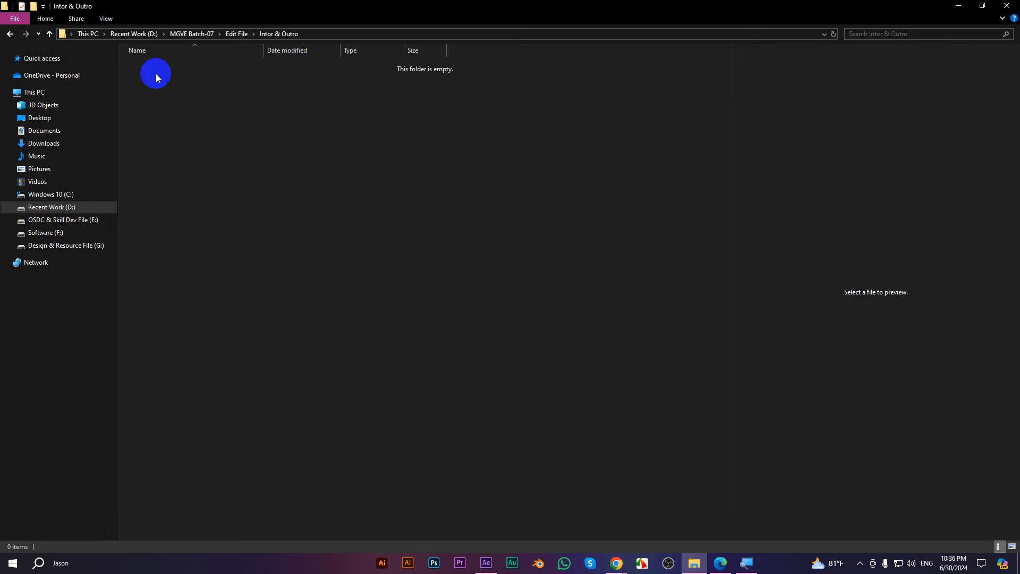
pyautogui.click(49, 34)
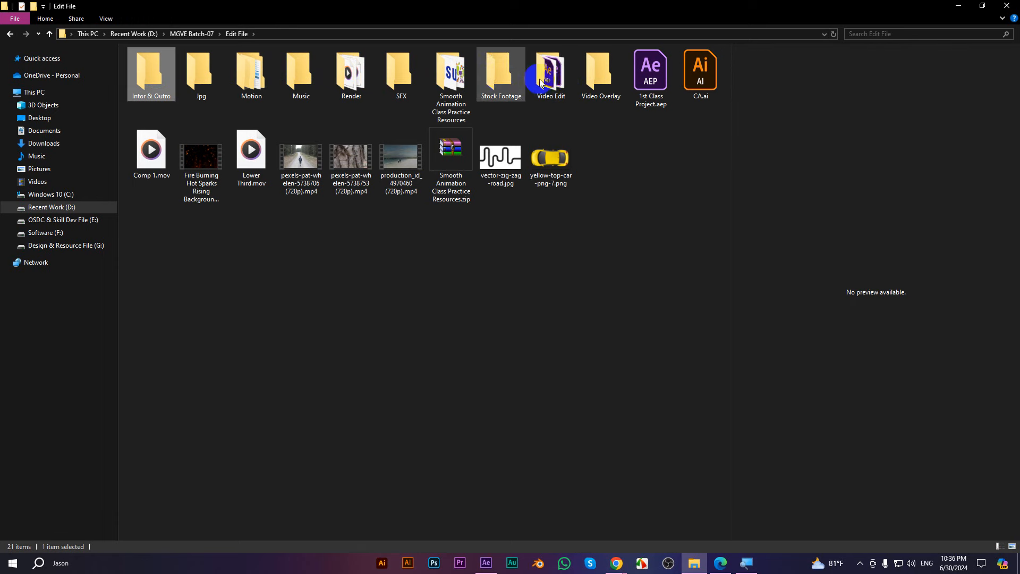
pyautogui.doubleClick(553, 75)
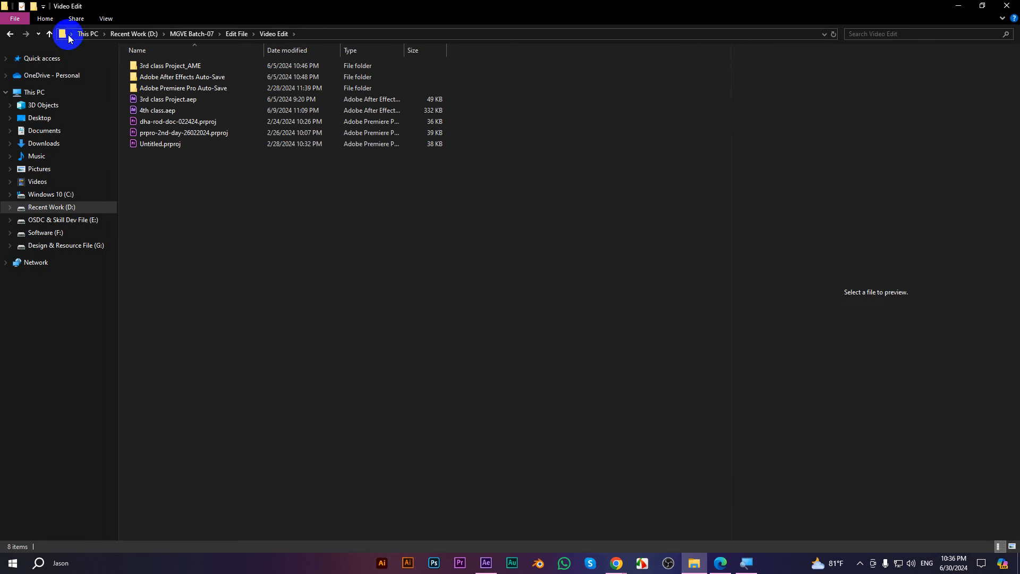
pyautogui.click(49, 33)
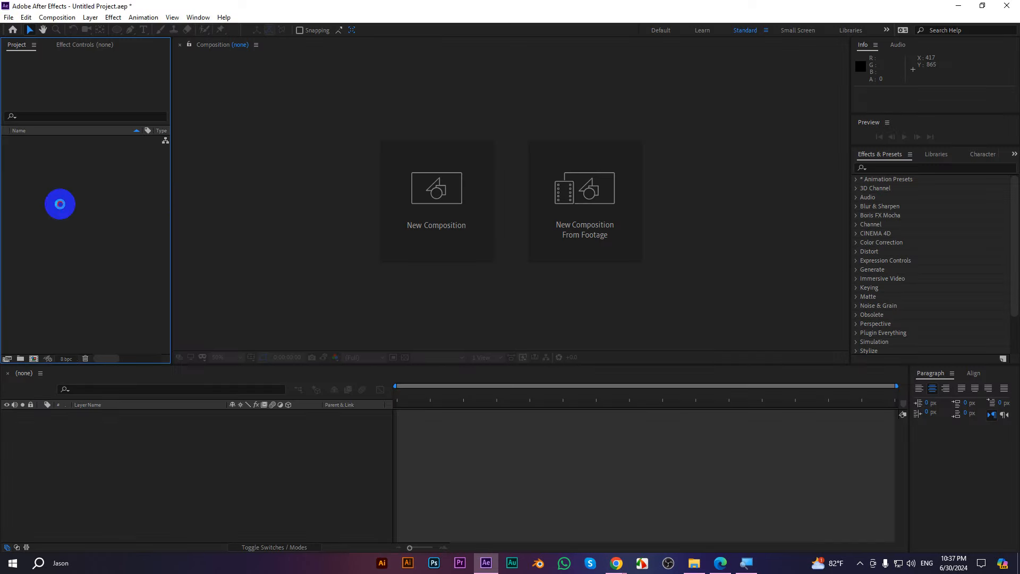
# Start a file import in After Effects and check the Smooth Animation Class Practice Resources folder's location in File Explorer
pyautogui.doubleClick(169, 203)
pyautogui.click(216, 83)
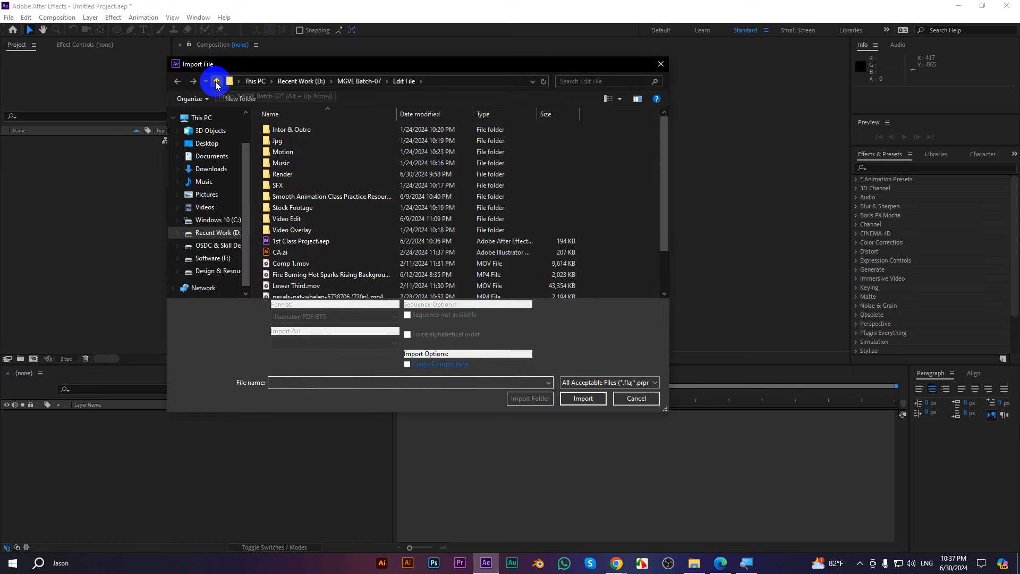
pyautogui.click(314, 220)
pyautogui.scroll(-1, 314, 220)
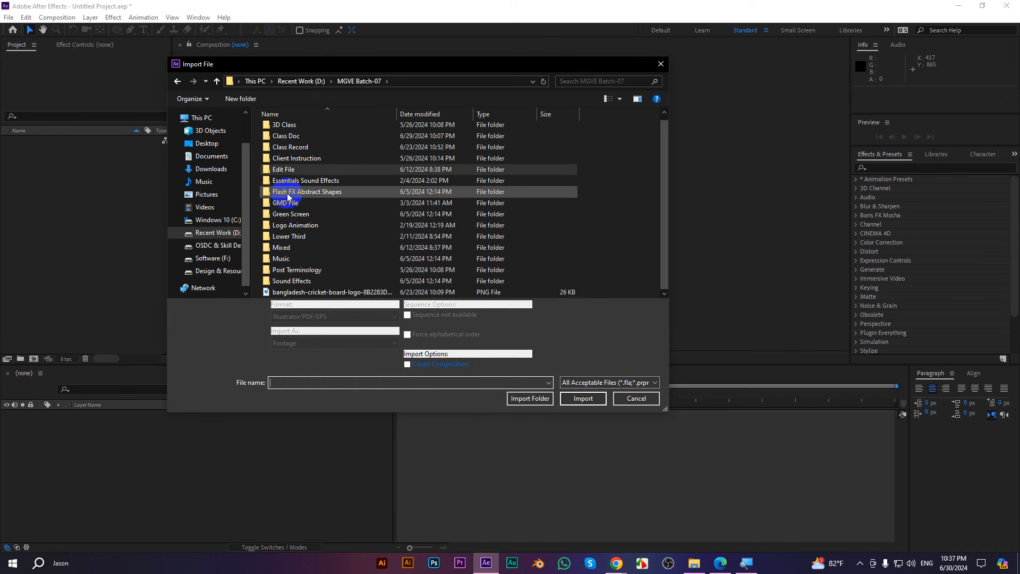
pyautogui.scroll(1, 287, 192)
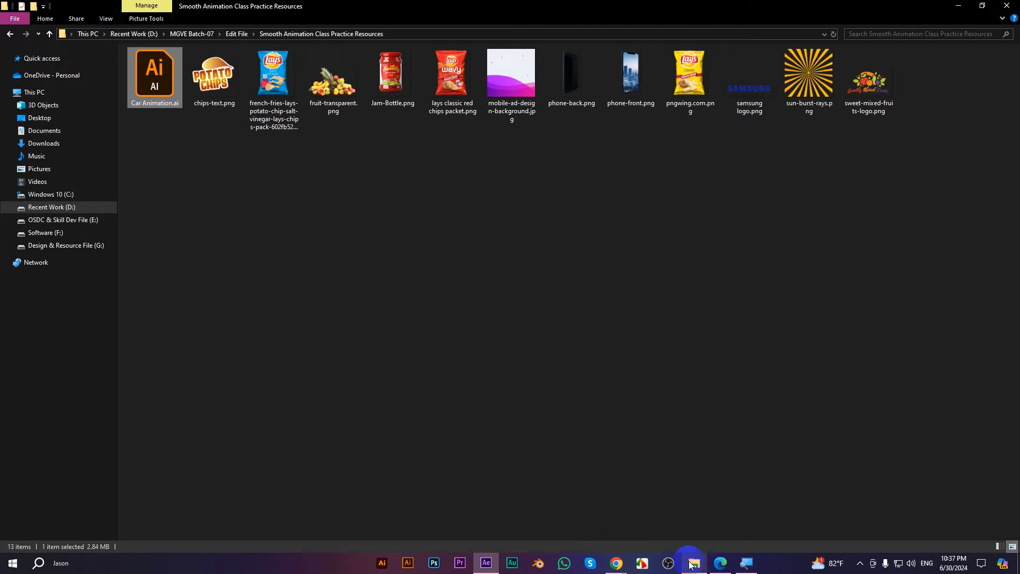
pyautogui.click(49, 34)
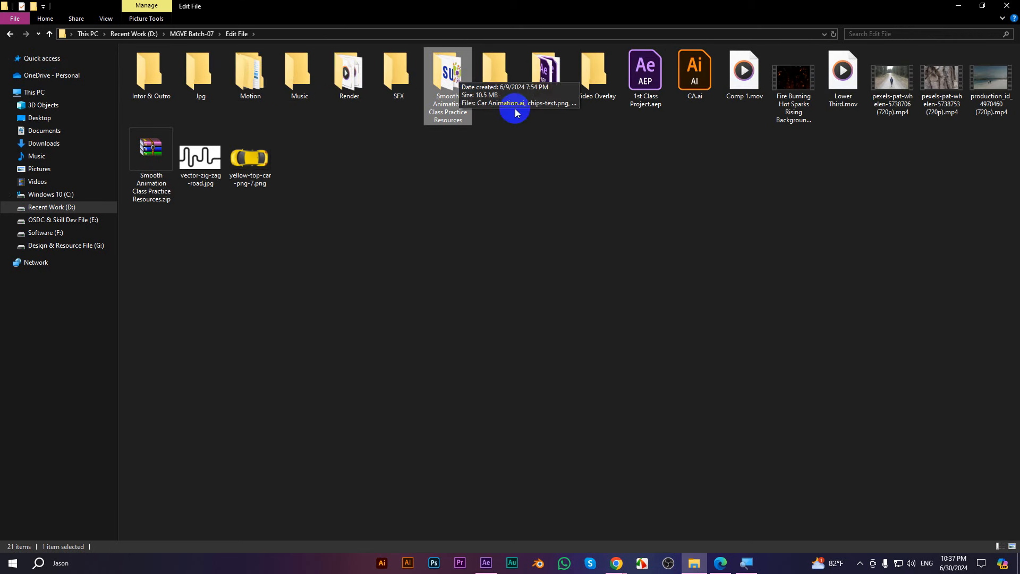
pyautogui.click(486, 563)
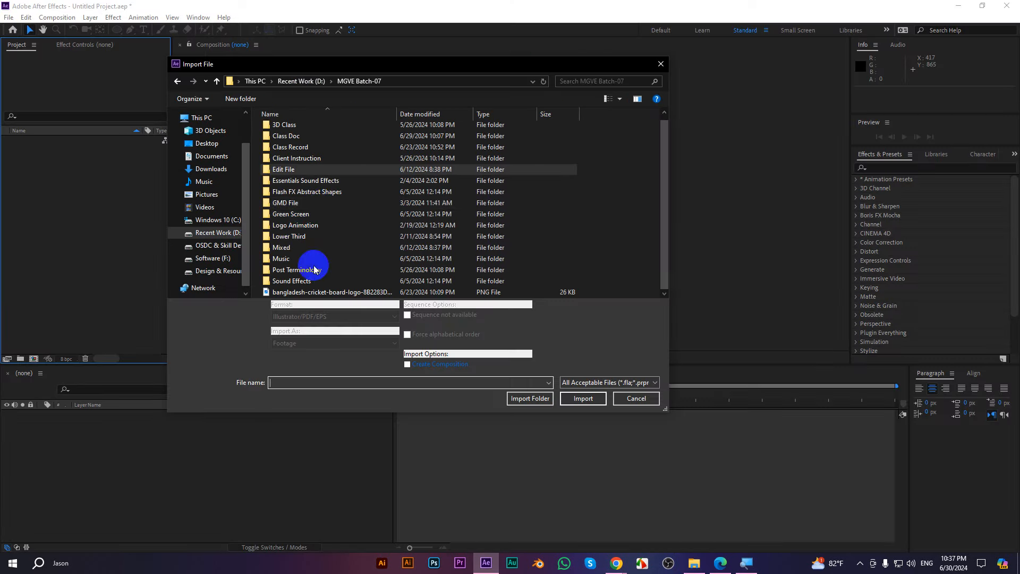
pyautogui.write('ss')
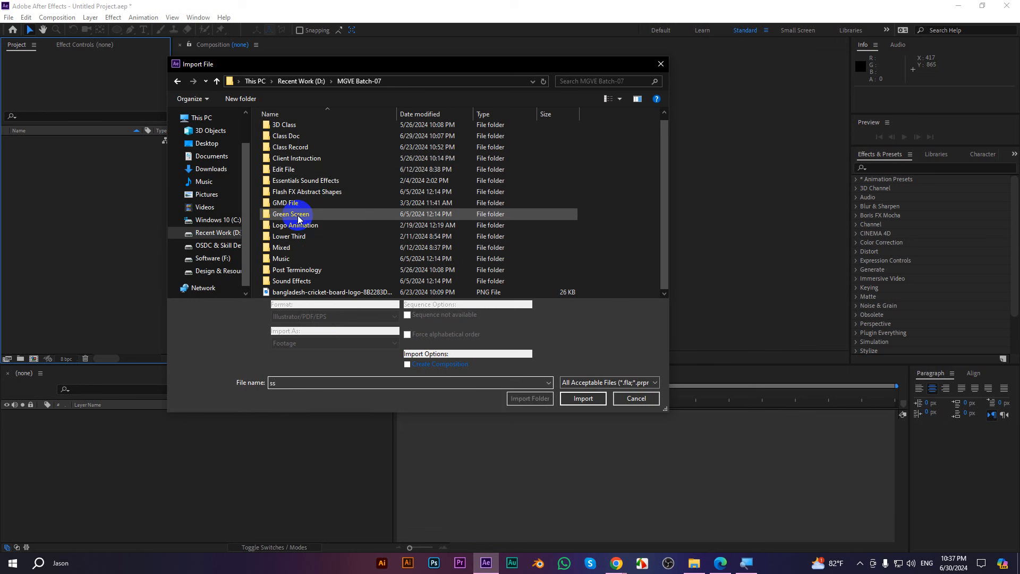
pyautogui.press('BackSpace')
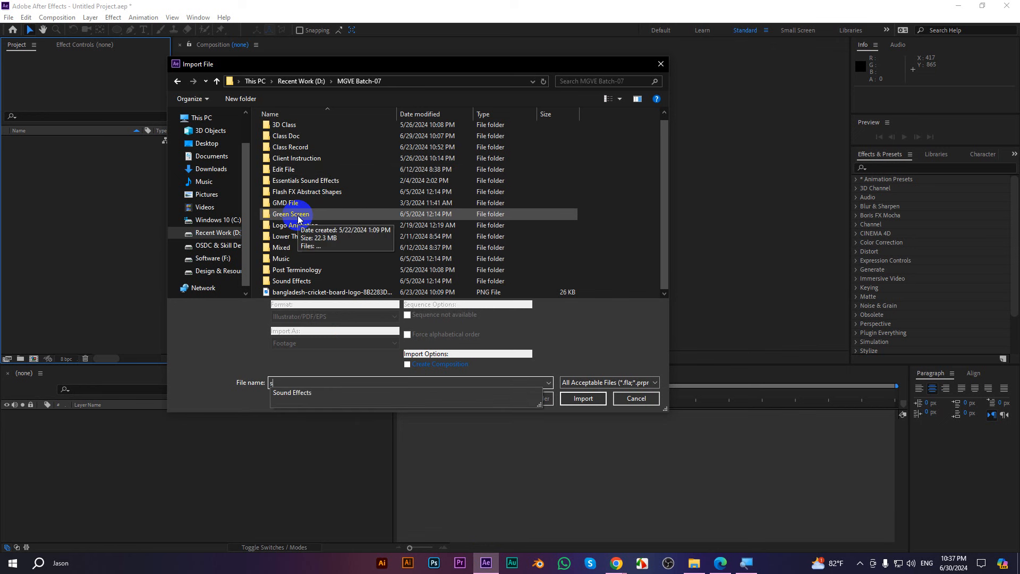
pyautogui.press('BackSpace')
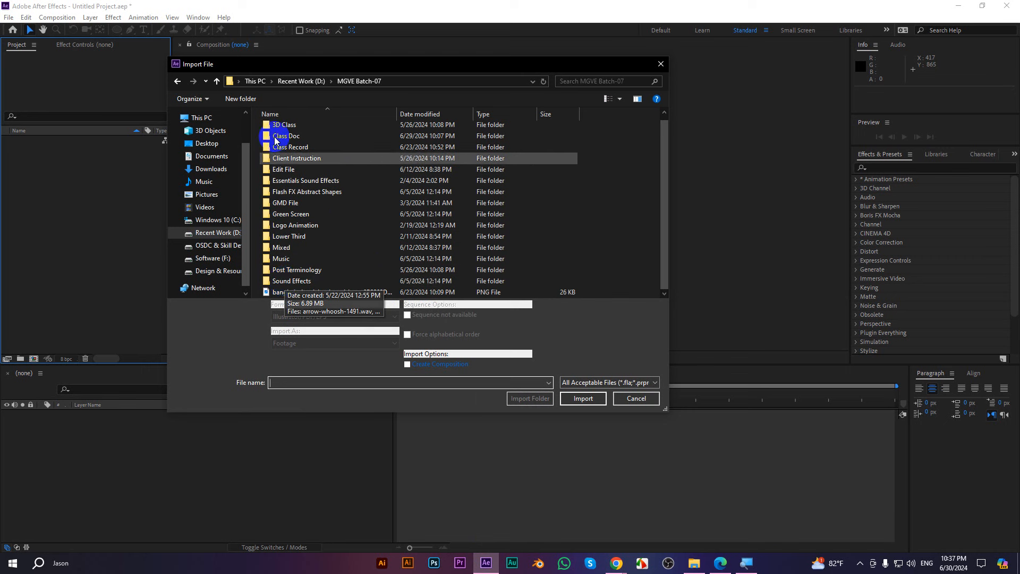
# Browse the import to Smooth Animation Class Practice Resources inside MGVE Batch-07's Edit File folder on Recent Work (D:)
pyautogui.click(217, 81)
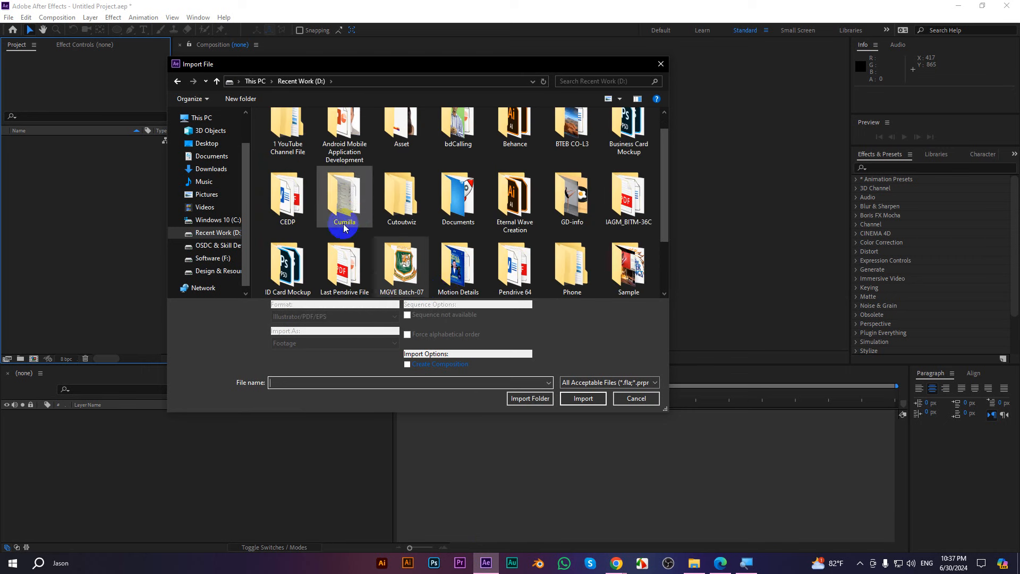
pyautogui.doubleClick(400, 266)
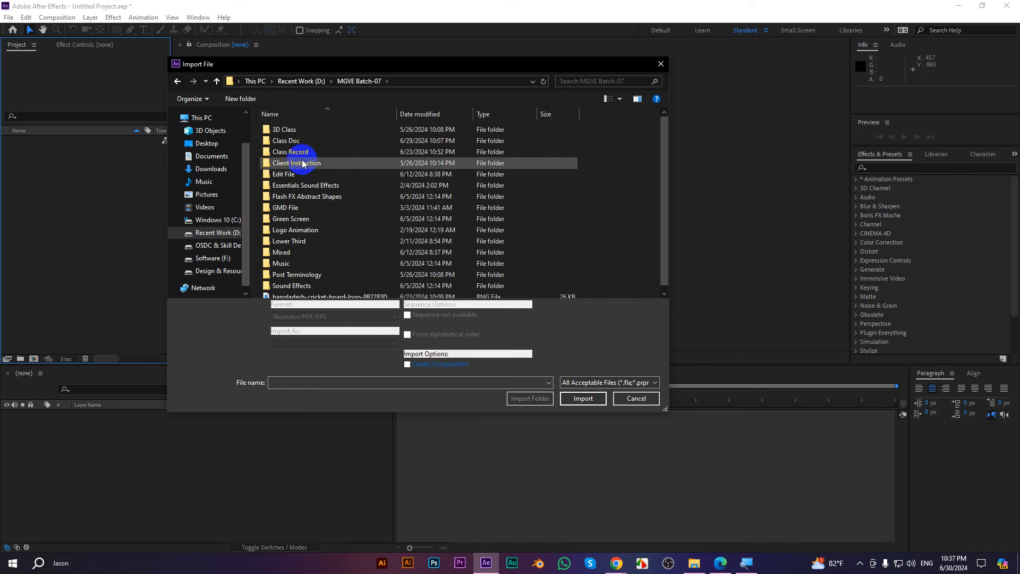
pyautogui.doubleClick(282, 175)
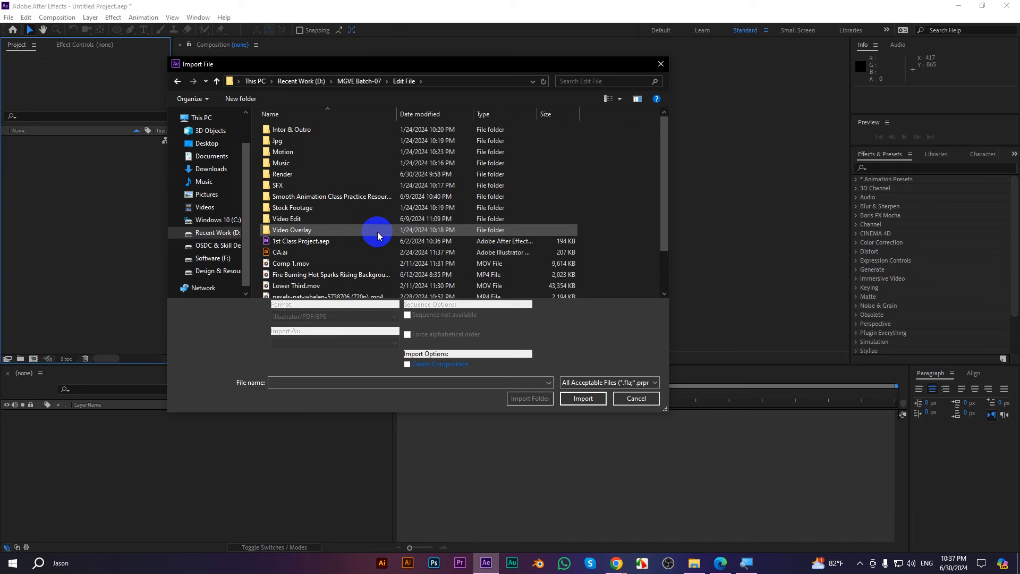
pyautogui.doubleClick(314, 196)
# Import Car Animation.ai as Composition - Retain Layer Sizes
pyautogui.click(290, 154)
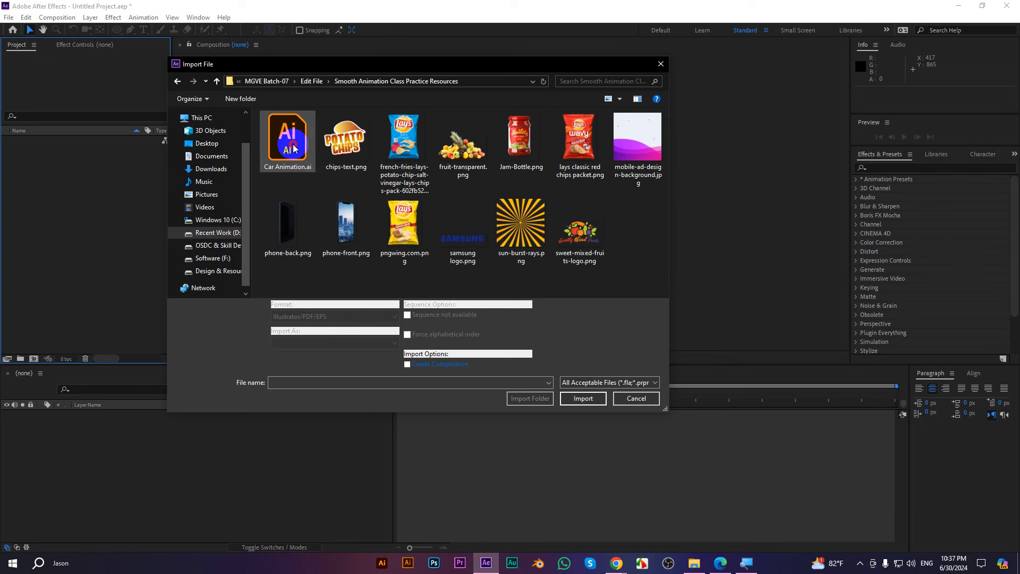
pyautogui.click(308, 342)
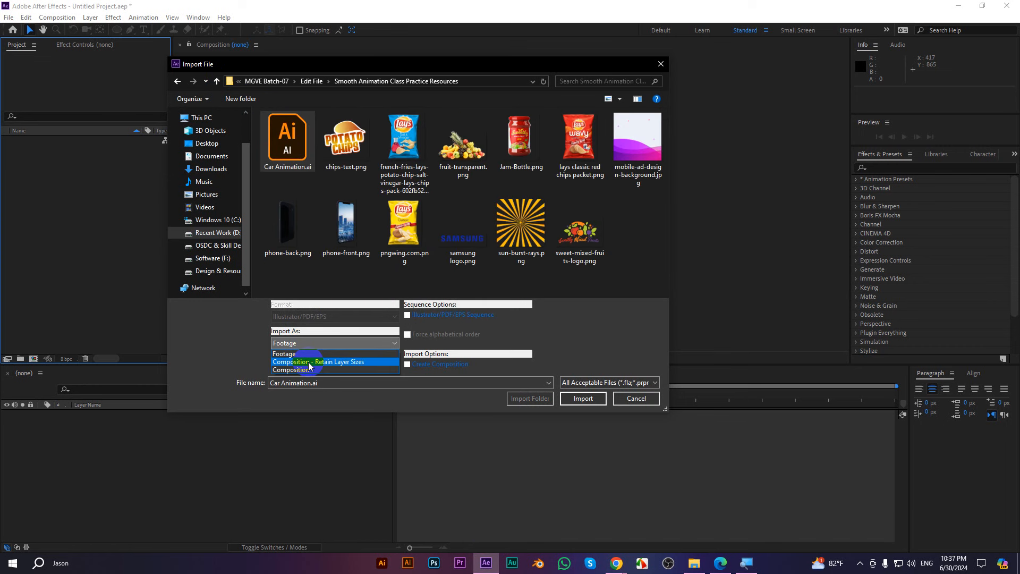
pyautogui.click(309, 364)
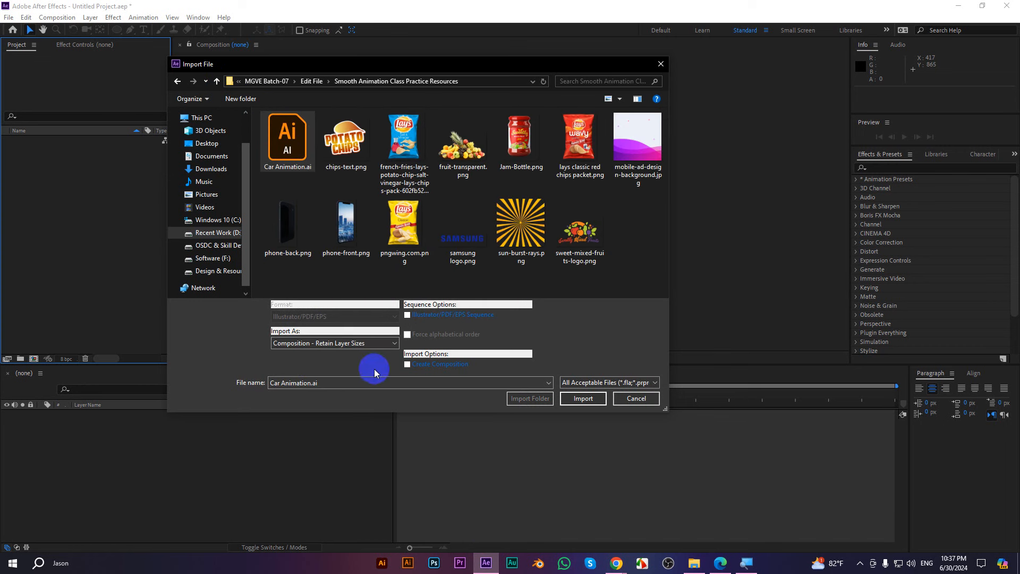
pyautogui.click(581, 398)
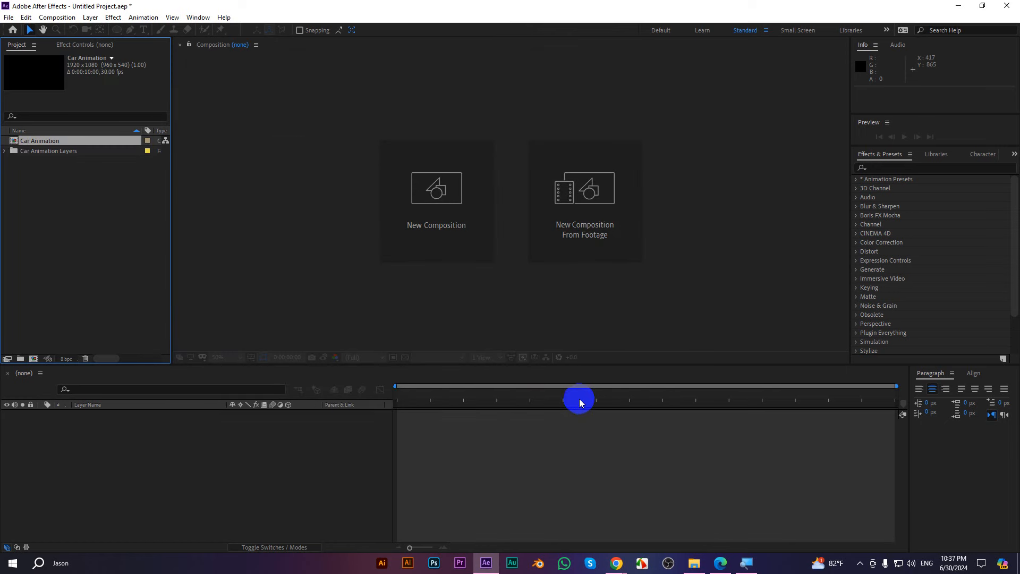
# Open the Car Animation composition and select the yellow car in the scene
pyautogui.click(16, 142)
pyautogui.doubleClick(12, 142)
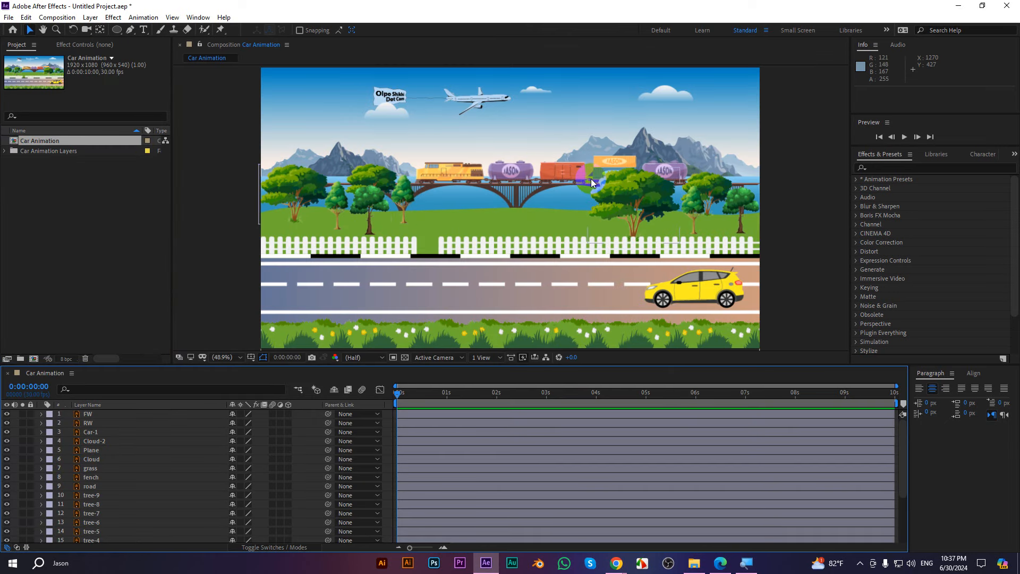
pyautogui.click(711, 291)
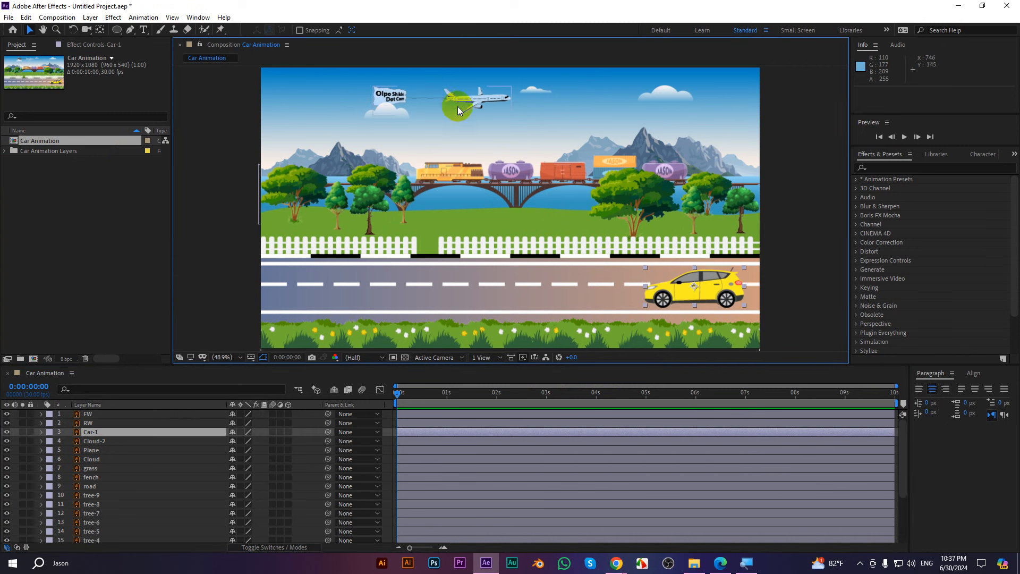
# Try moving the plane and the train separately in the scene, undoing each move
pyautogui.moveTo(460, 111); pyautogui.dragTo(601, 103)
pyautogui.hotkey('ctrl', 'z')
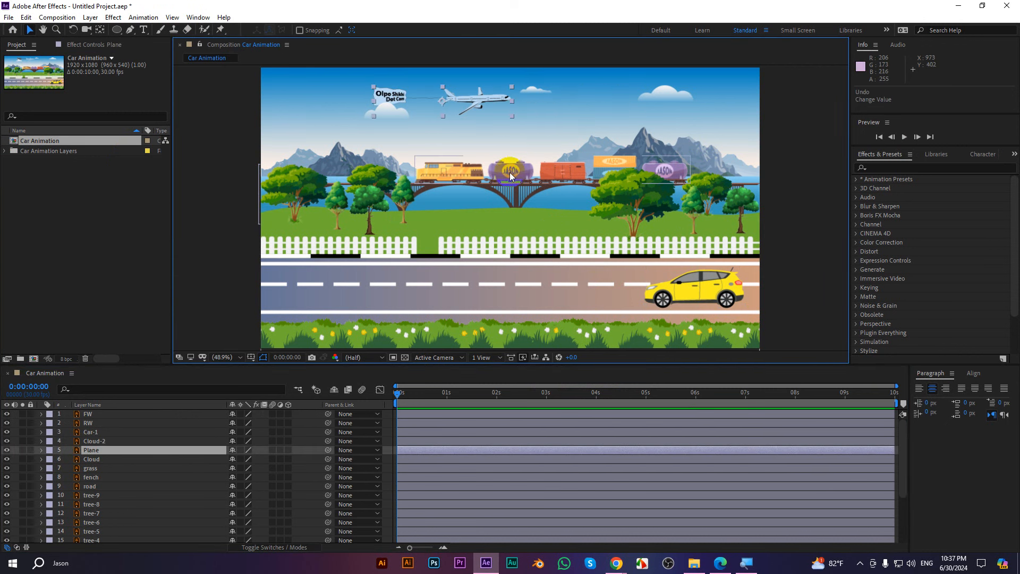
pyautogui.moveTo(509, 172); pyautogui.dragTo(435, 177)
pyautogui.hotkey('ctrl', 'z')
# Examine how the scene is split into layers by selecting tree-5, Car-1 and the RW wheel and reviewing the layer list
pyautogui.click(744, 299)
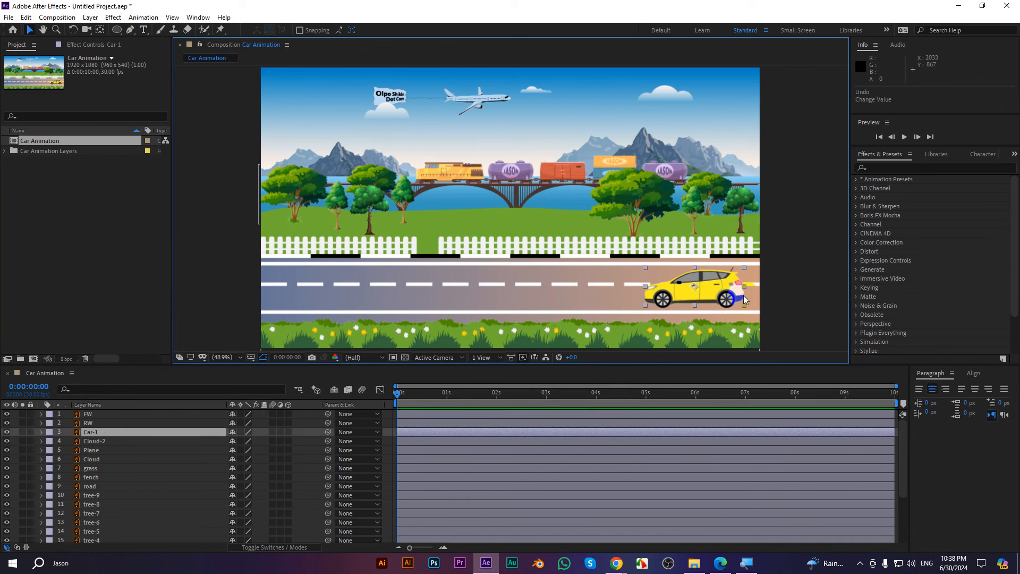
pyautogui.click(372, 206)
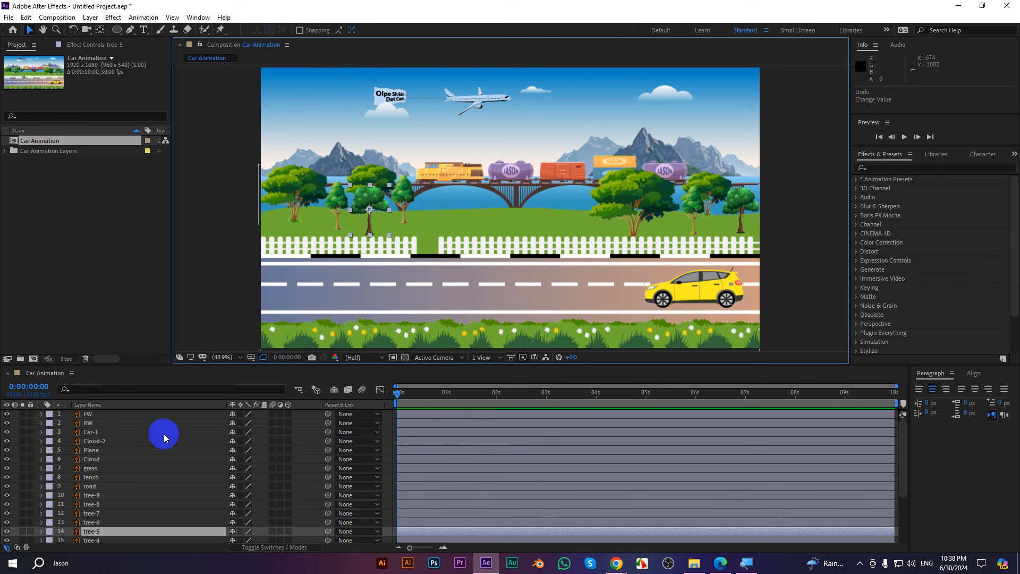
pyautogui.scroll(-3, 130, 489)
pyautogui.scroll(1, 130, 493)
pyautogui.scroll(3, 130, 494)
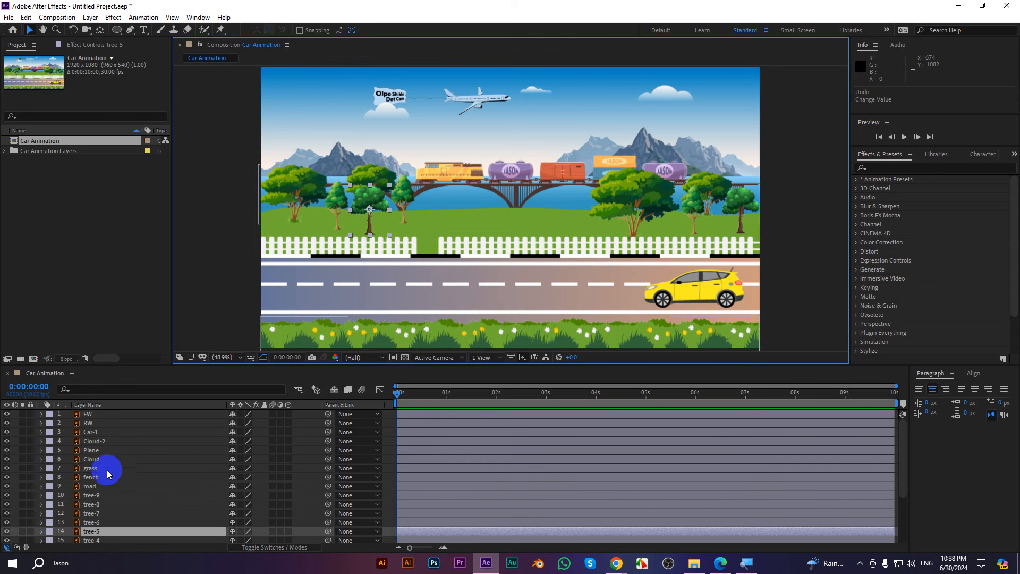
pyautogui.click(106, 431)
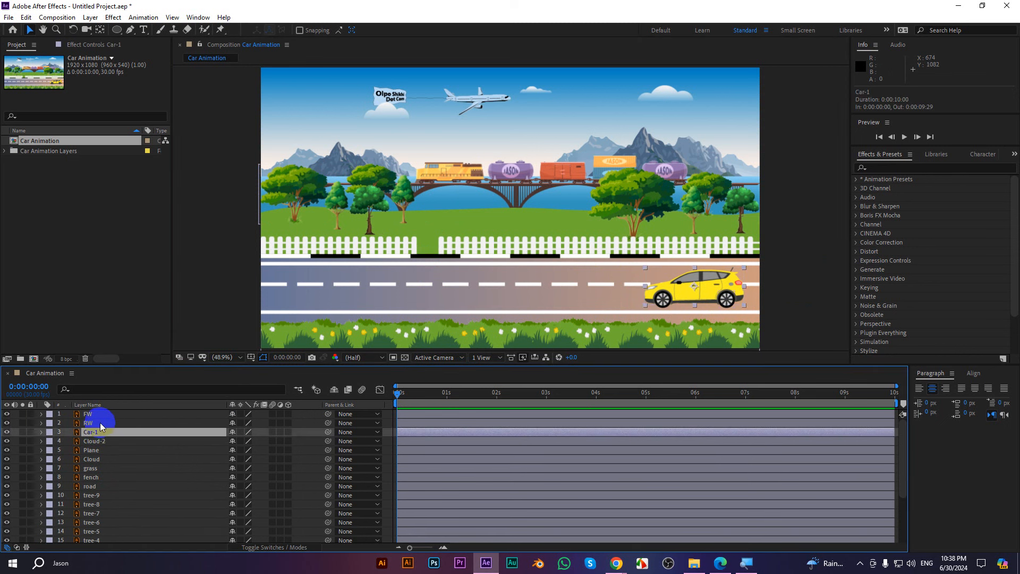
pyautogui.click(100, 423)
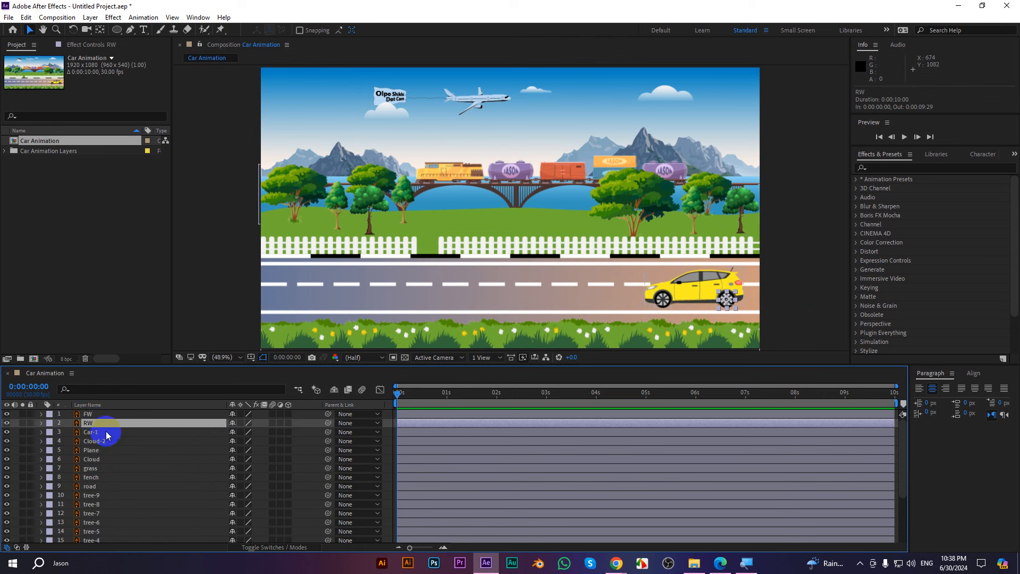
# Parent the FW and RW wheel layers to the Car-1 layer
pyautogui.click(106, 432)
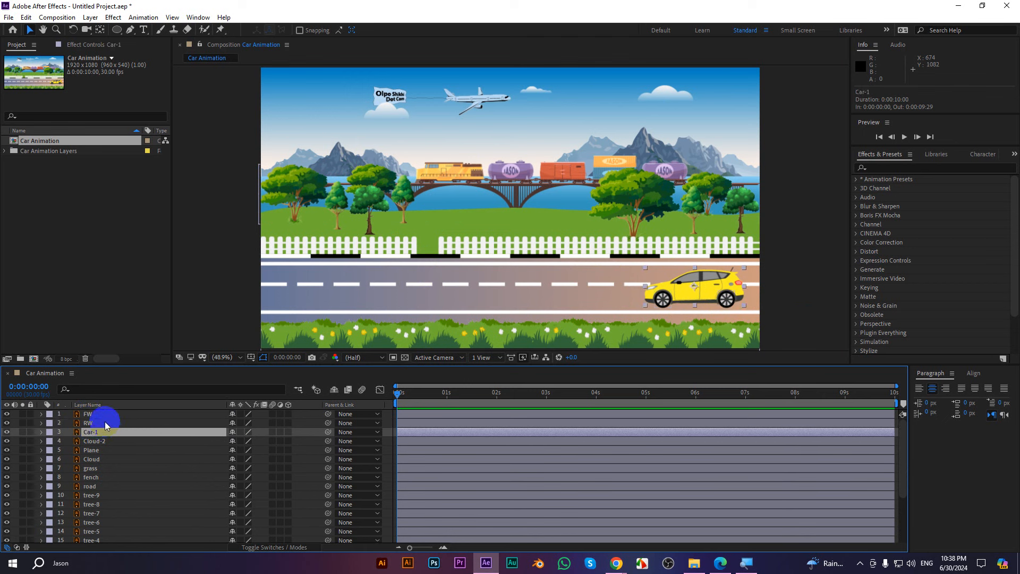
pyautogui.click(106, 423)
pyautogui.keyDown('ctrl'); pyautogui.click(104, 416); pyautogui.keyUp('ctrl')
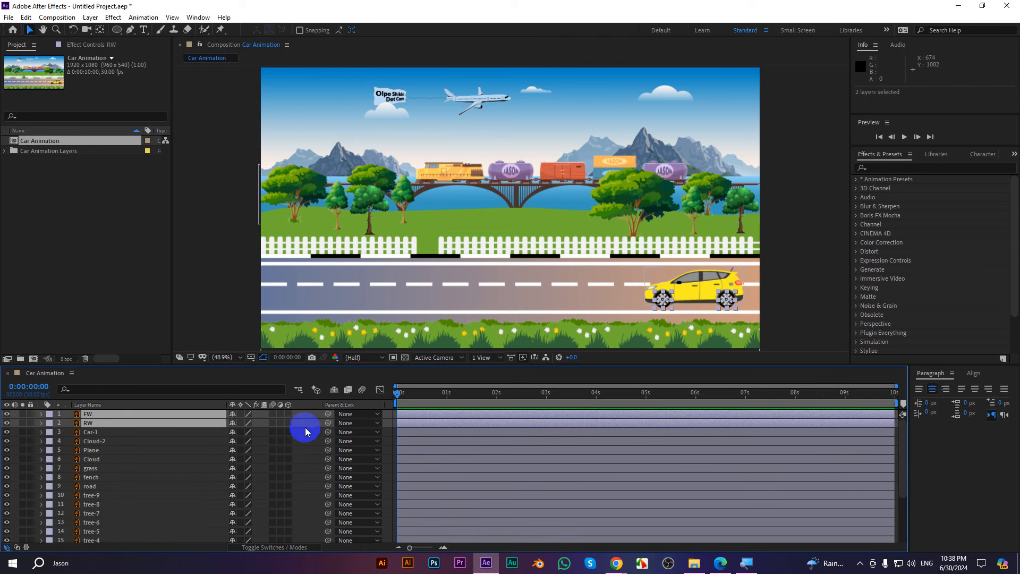
pyautogui.moveTo(329, 414); pyautogui.dragTo(87, 432)
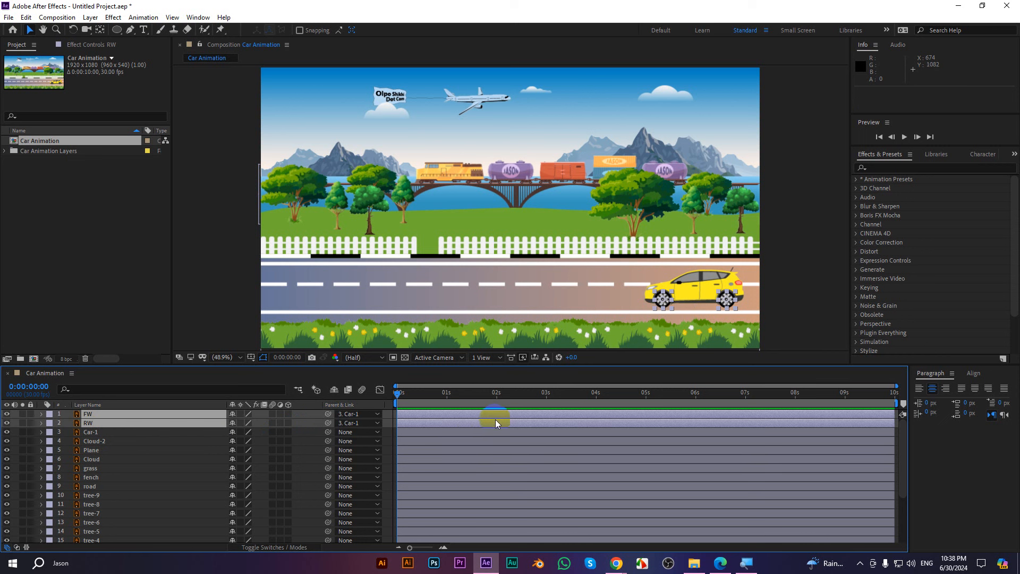
# Keyframe Car-1's Position at 0:00 with the car just off the right edge of the frame, at X 2171.7
pyautogui.click(118, 434)
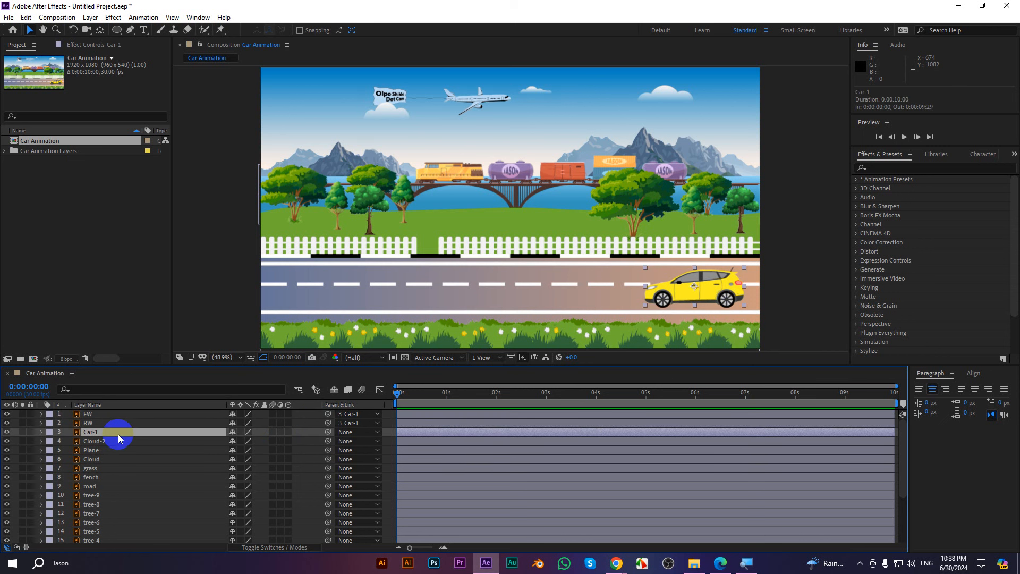
pyautogui.press('p')
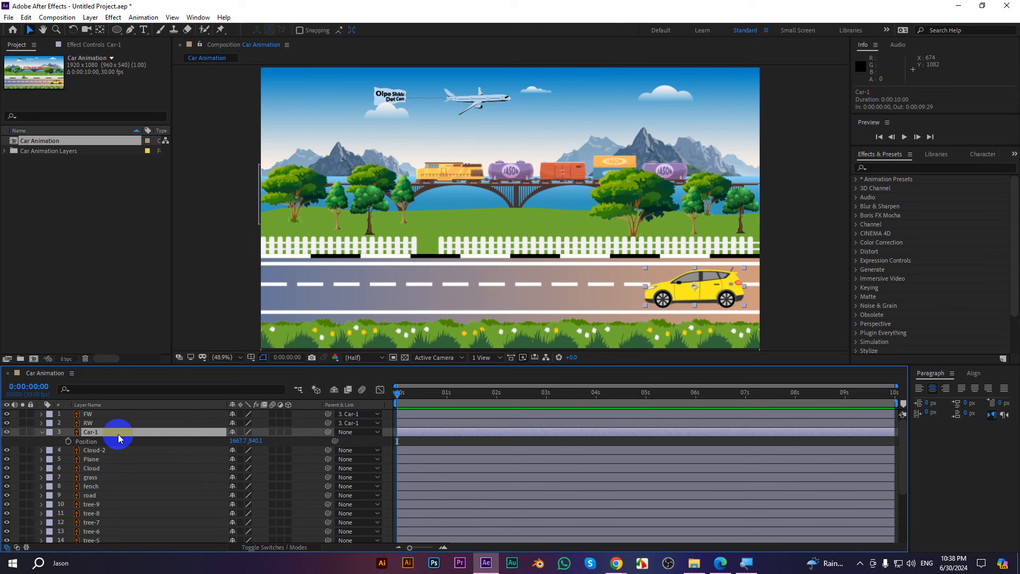
pyautogui.click(70, 445)
pyautogui.scroll(-2, 524, 207)
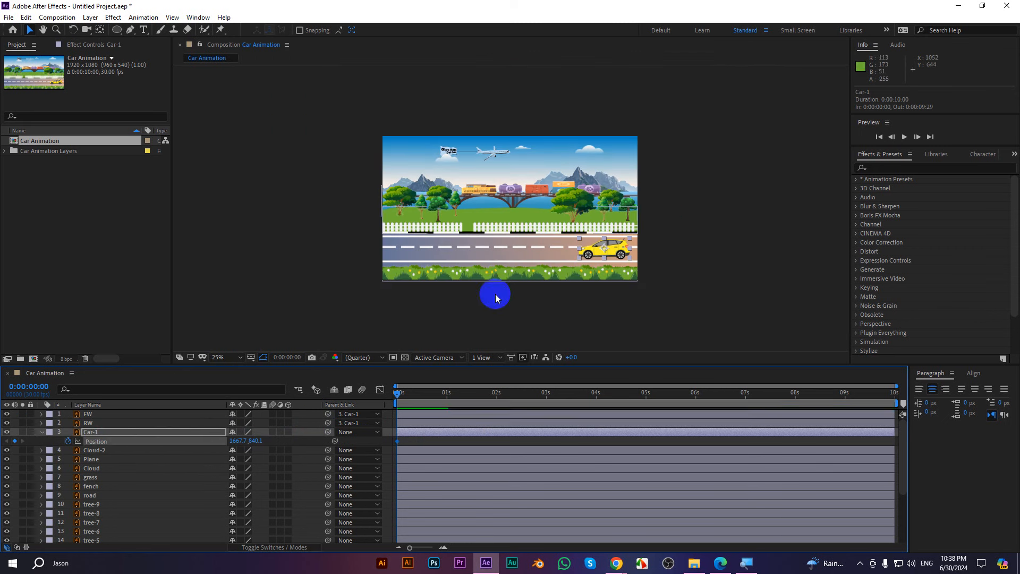
pyautogui.moveTo(245, 441); pyautogui.dragTo(495, 429)
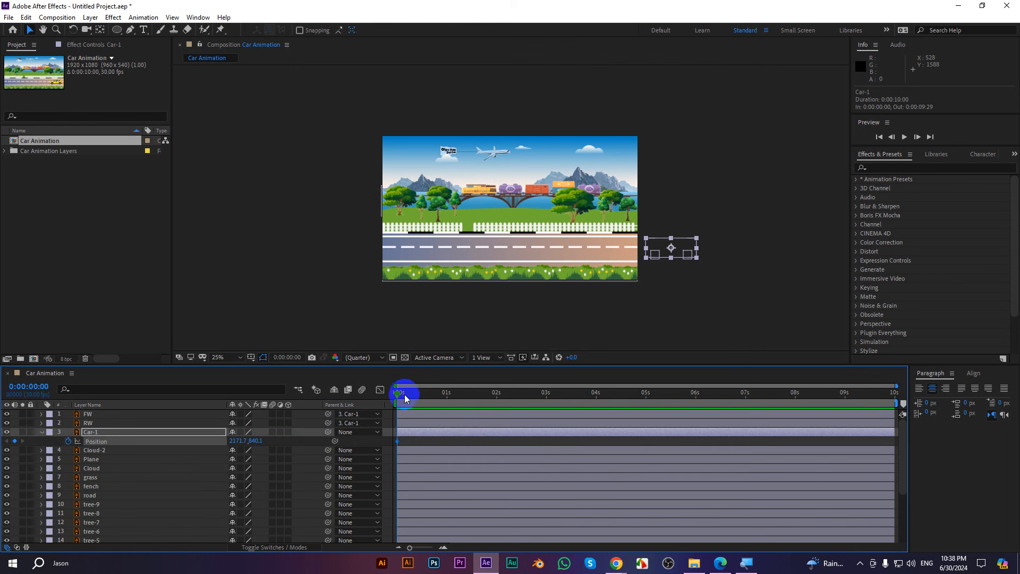
# Keyframe Car-1's Position at 3:00 with the car beyond the left edge of the frame, at X -278.3, and preview the drive
pyautogui.moveTo(399, 396); pyautogui.dragTo(546, 397)
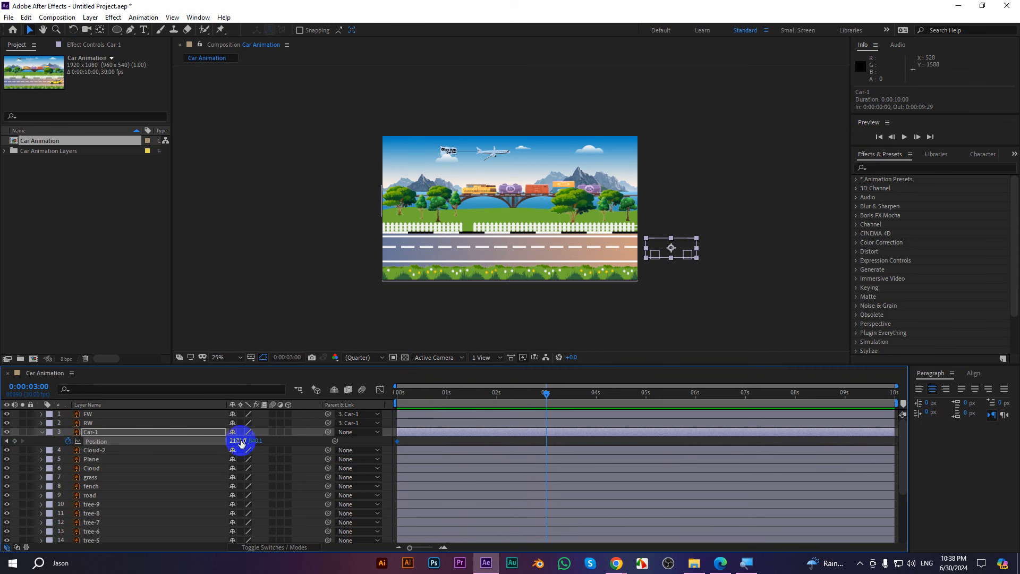
pyautogui.moveTo(239, 440); pyautogui.dragTo(115, 449)
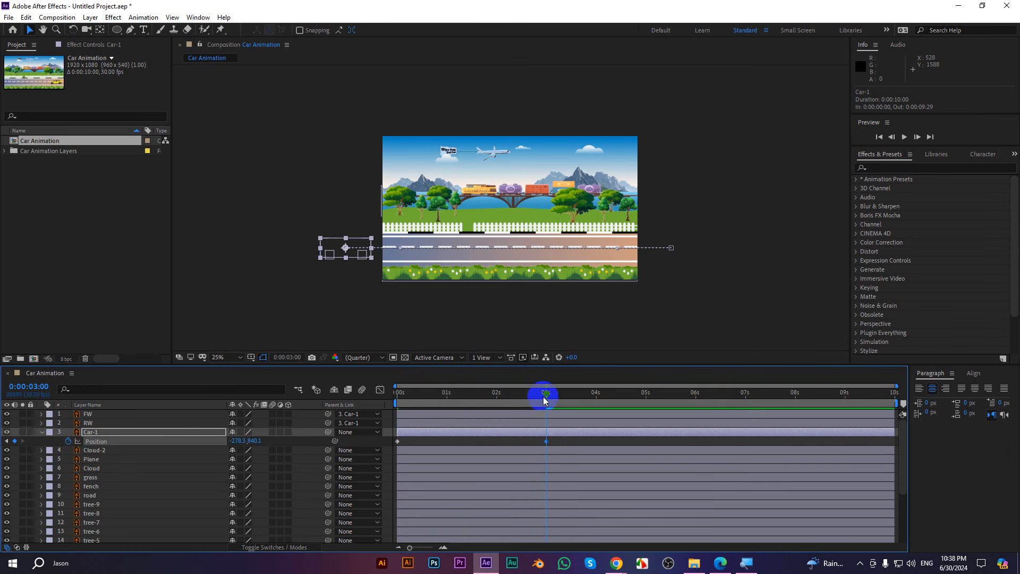
pyautogui.moveTo(545, 396); pyautogui.dragTo(331, 386)
pyautogui.press('space')
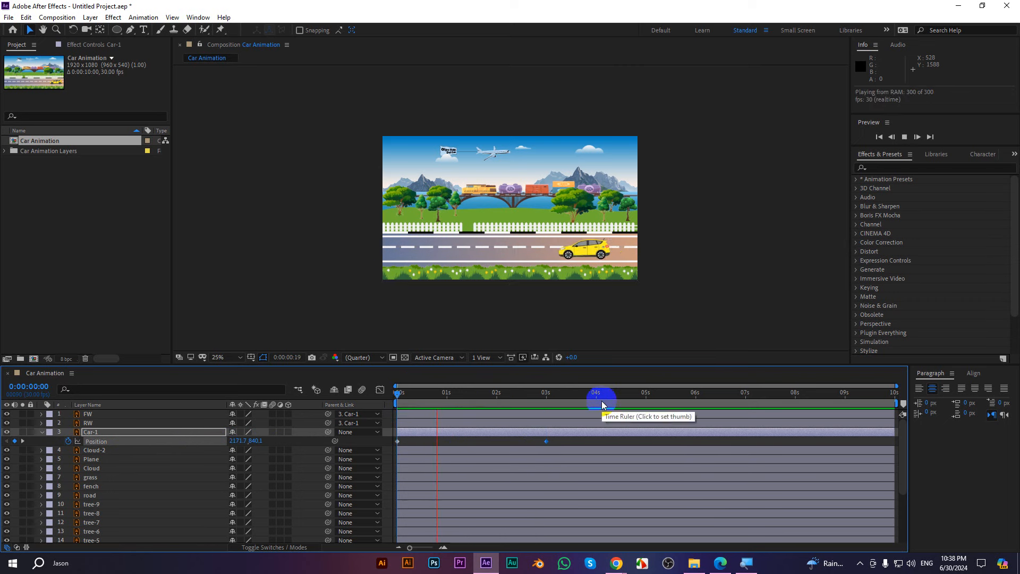
pyautogui.click(510, 278)
# Set starting Rotation keyframes on both wheel layers, FW and RW, at 0:00
pyautogui.scroll(2, 507, 275)
pyautogui.scroll(2, 507, 276)
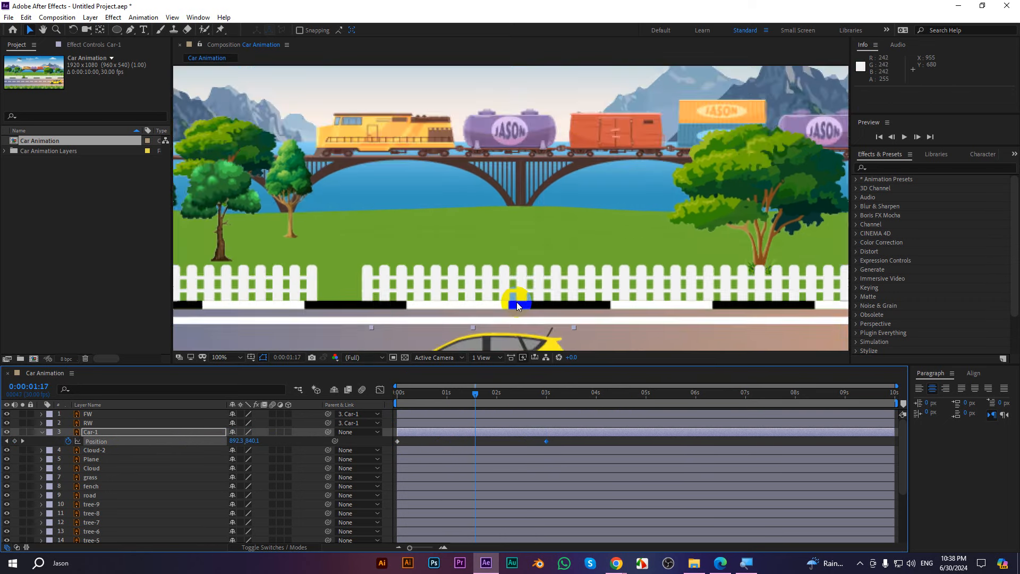
pyautogui.moveTo(470, 397); pyautogui.dragTo(386, 403)
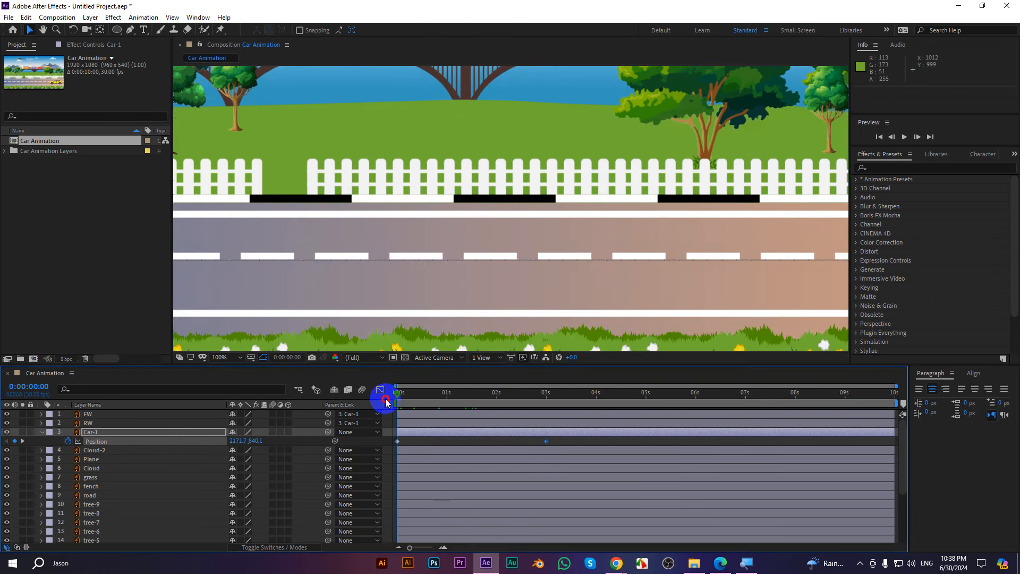
pyautogui.click(112, 424)
pyautogui.keyDown('shift'); pyautogui.click(104, 416); pyautogui.keyUp('shift')
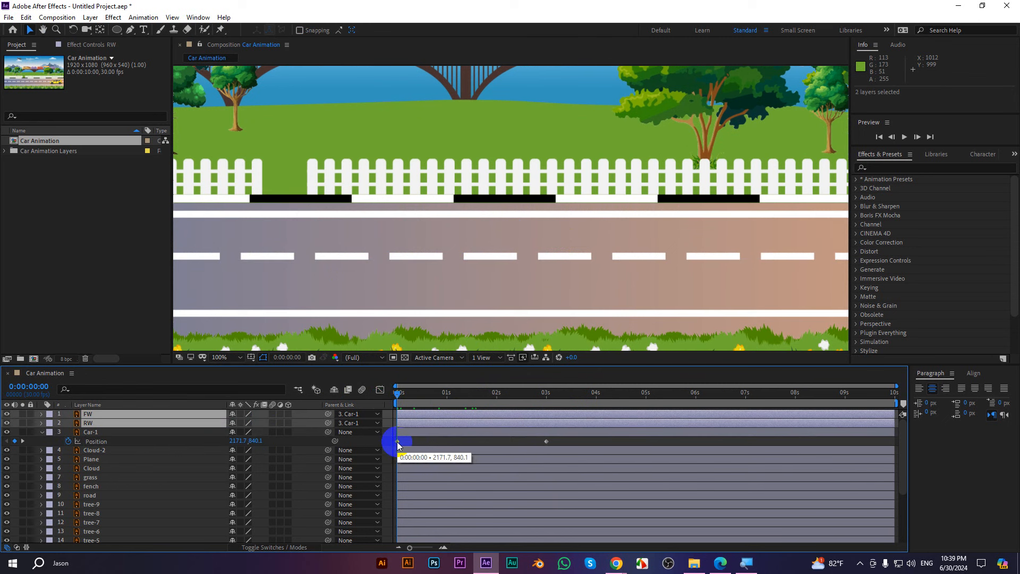
pyautogui.press('r')
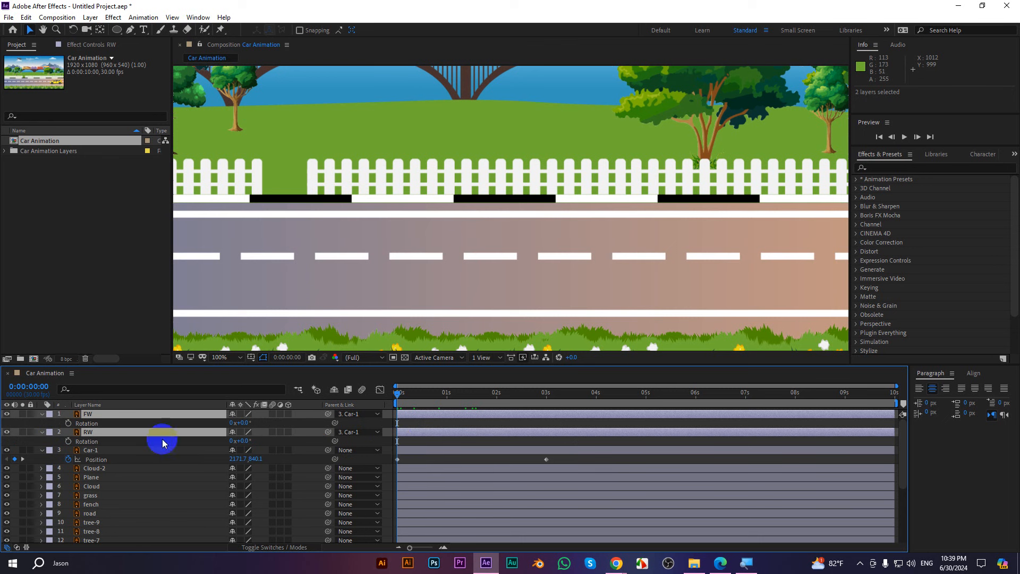
pyautogui.click(68, 441)
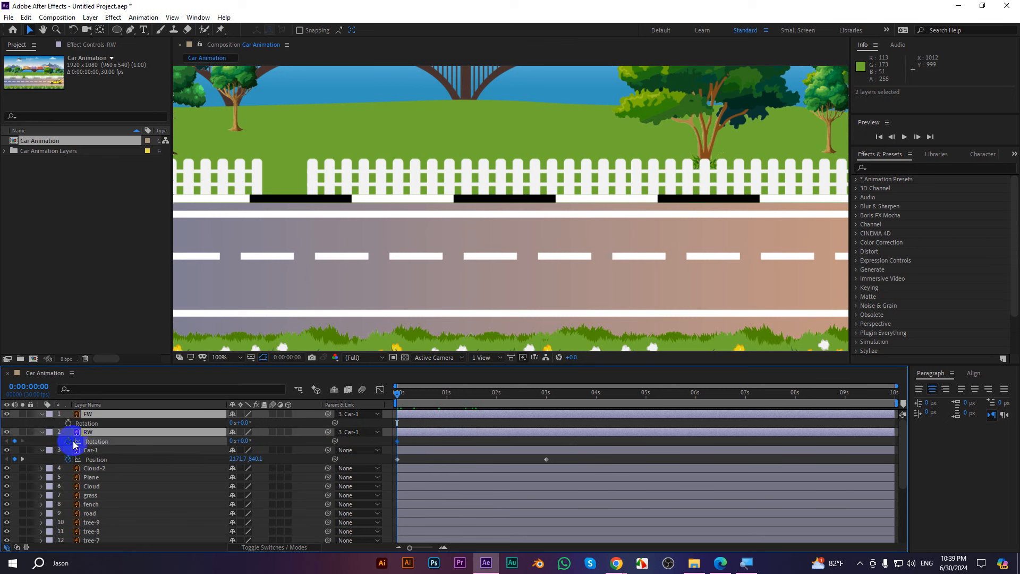
# Set the Rotation of both wheels to 4 full revolutions at 3:00
pyautogui.click(405, 393)
pyautogui.moveTo(491, 406); pyautogui.dragTo(546, 406)
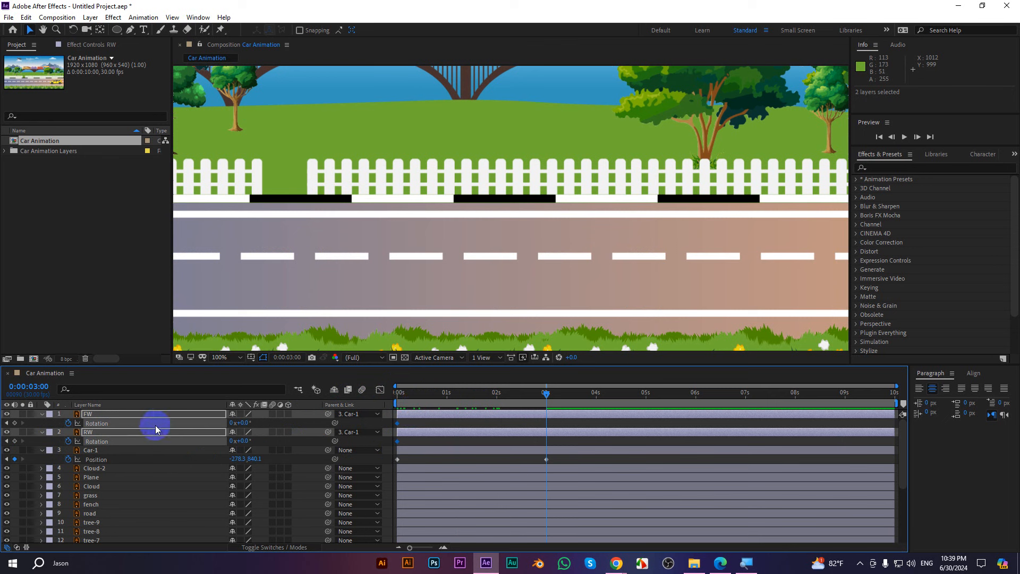
pyautogui.click(231, 423)
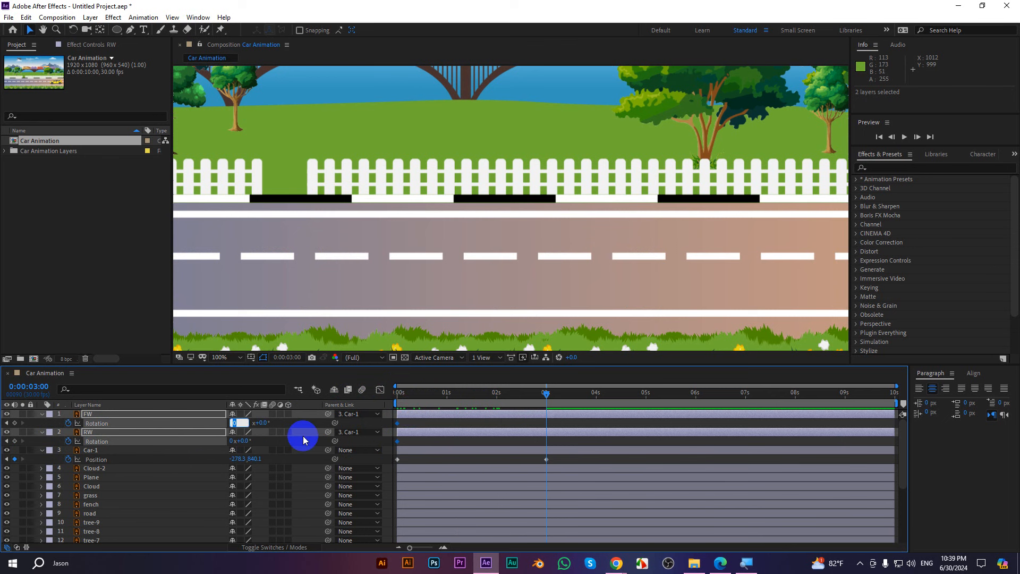
pyautogui.click(466, 444)
# Check the rear wheel's spin close up, stepping frame by frame from about 1:09
pyautogui.scroll(-2, 416, 240)
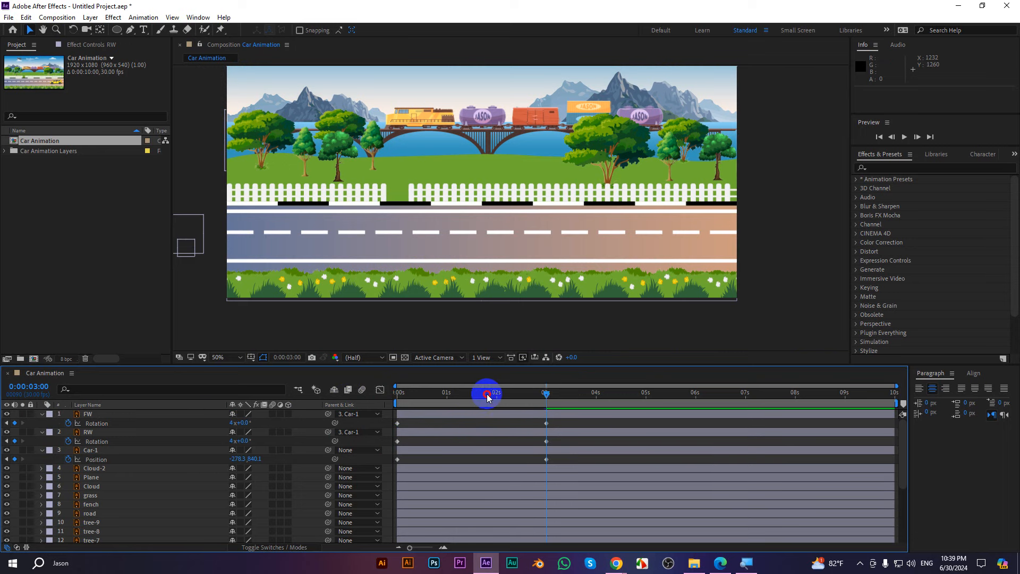
pyautogui.moveTo(485, 394); pyautogui.dragTo(463, 396)
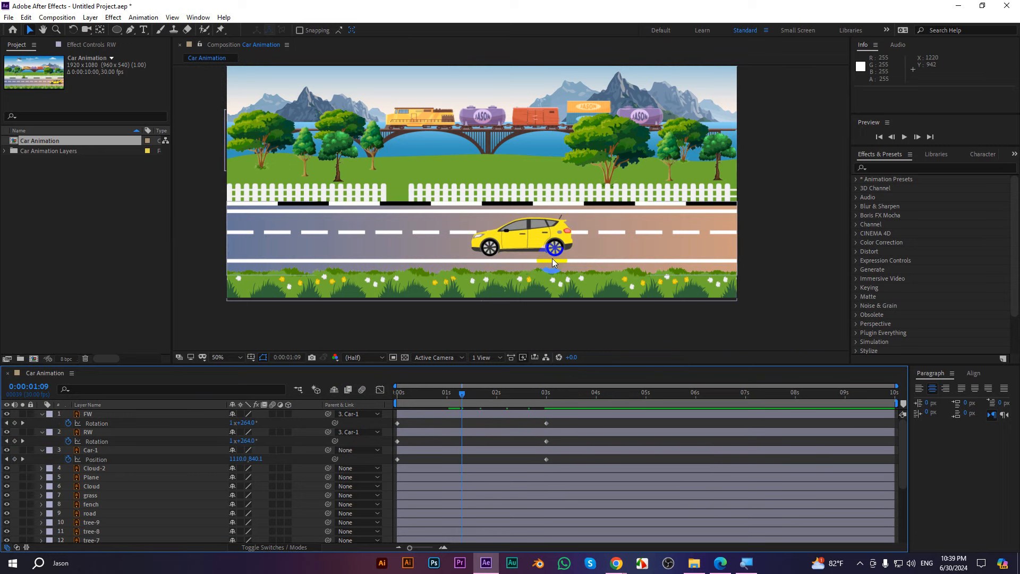
pyautogui.scroll(6, 553, 259)
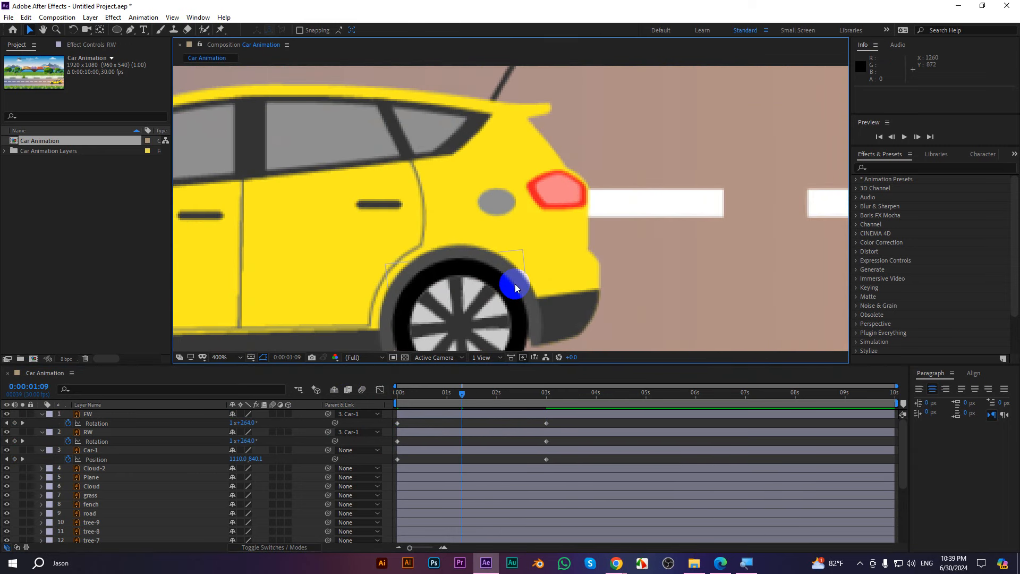
pyautogui.press('pagedown')
pyautogui.press('pagedown')
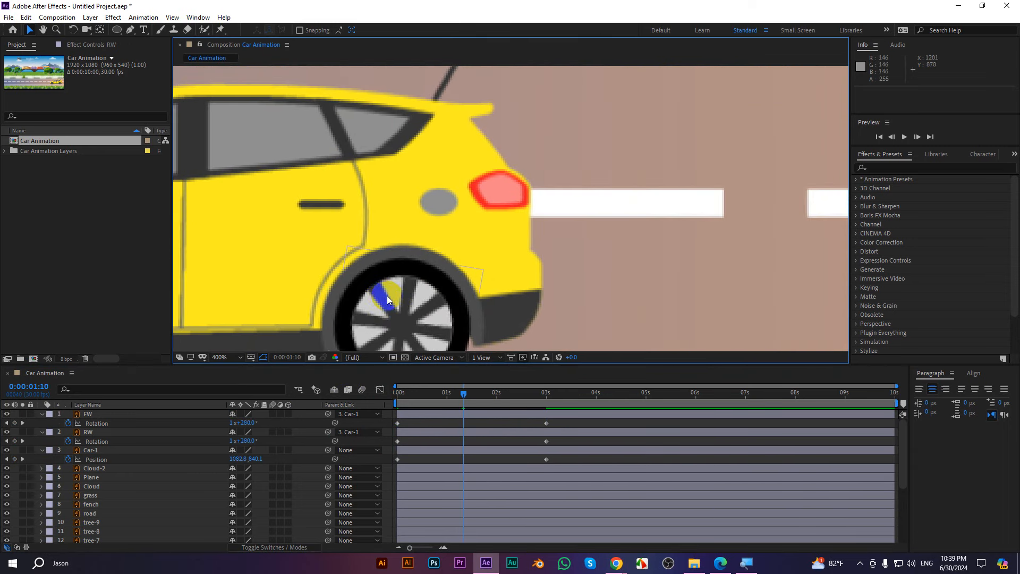
pyautogui.press('pagedown')
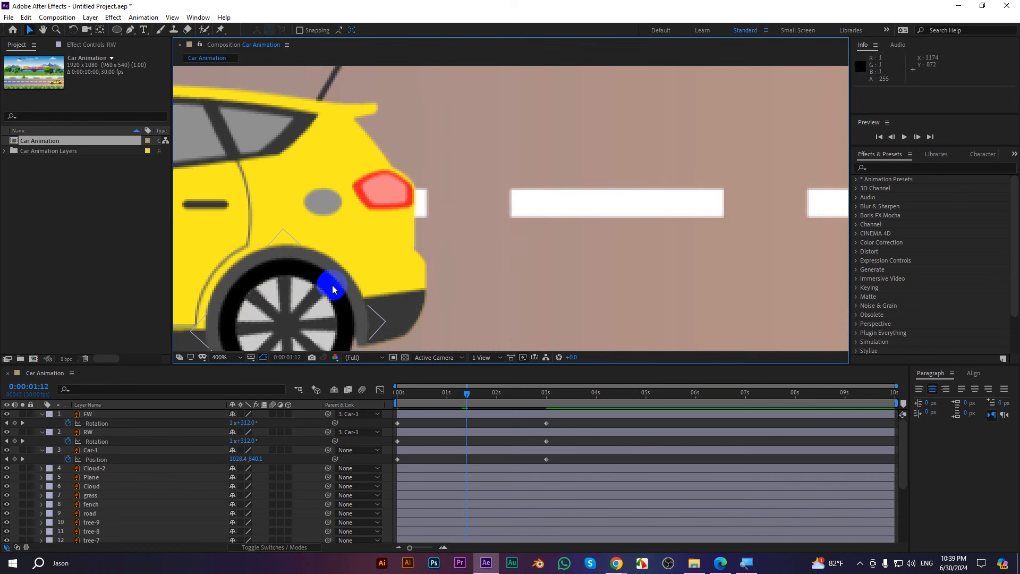
# Play the car animation from the start twice to check the drive and wheel rotation across the whole scene
pyautogui.click(542, 364)
pyautogui.scroll(-6, 636, 247)
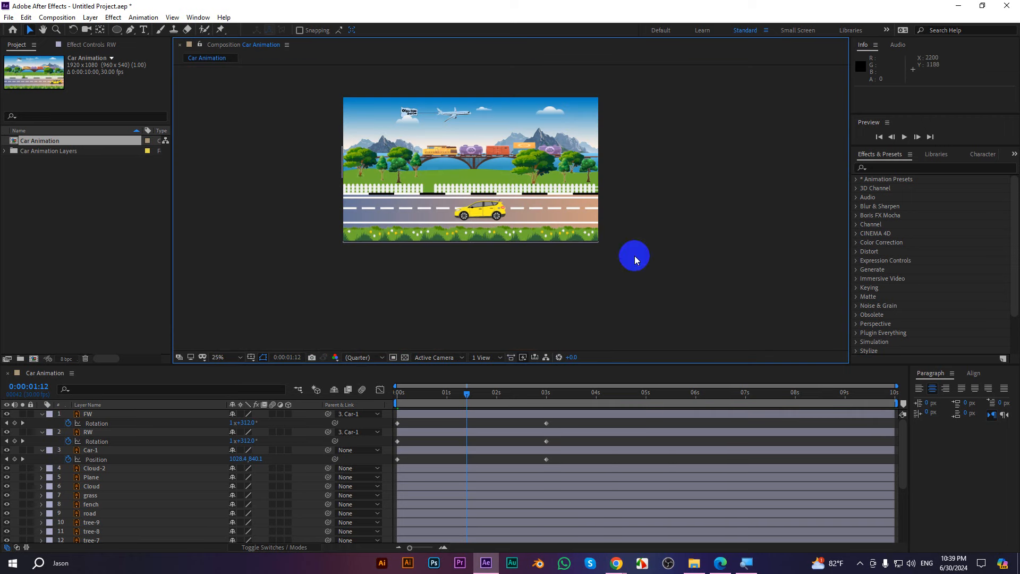
pyautogui.scroll(2, 519, 289)
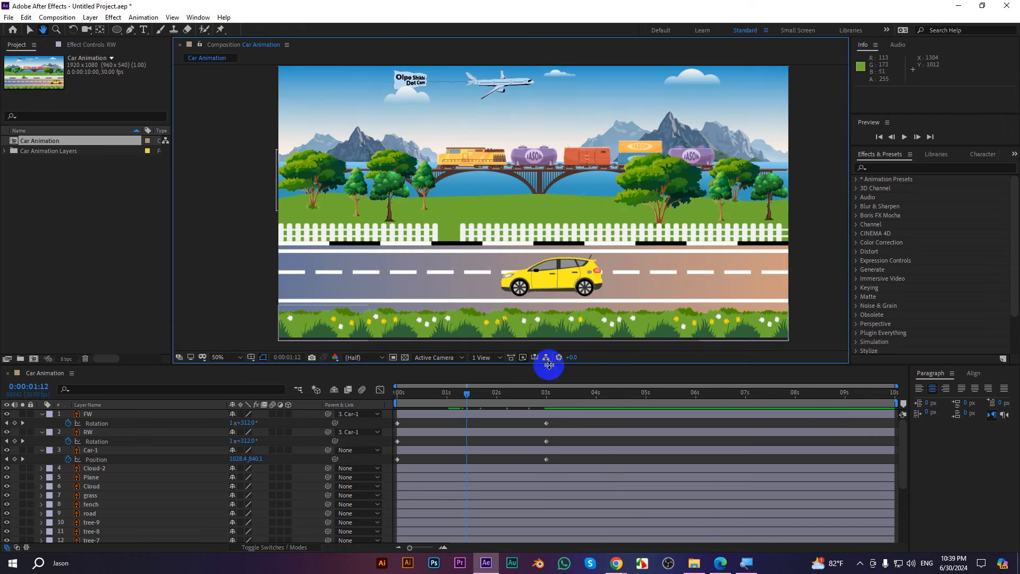
pyautogui.moveTo(462, 402); pyautogui.dragTo(364, 383)
pyautogui.press('space')
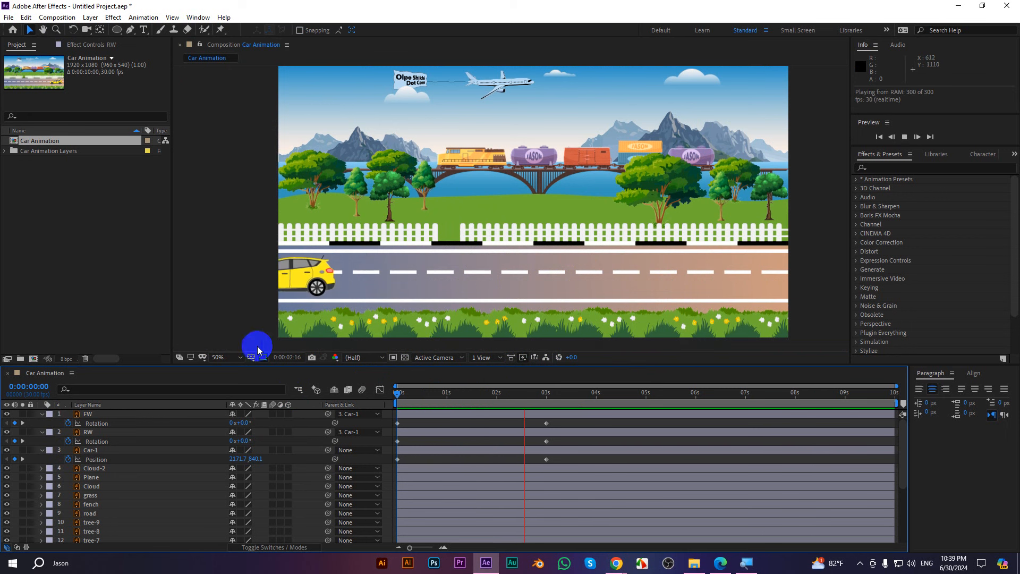
pyautogui.moveTo(564, 400); pyautogui.dragTo(343, 395)
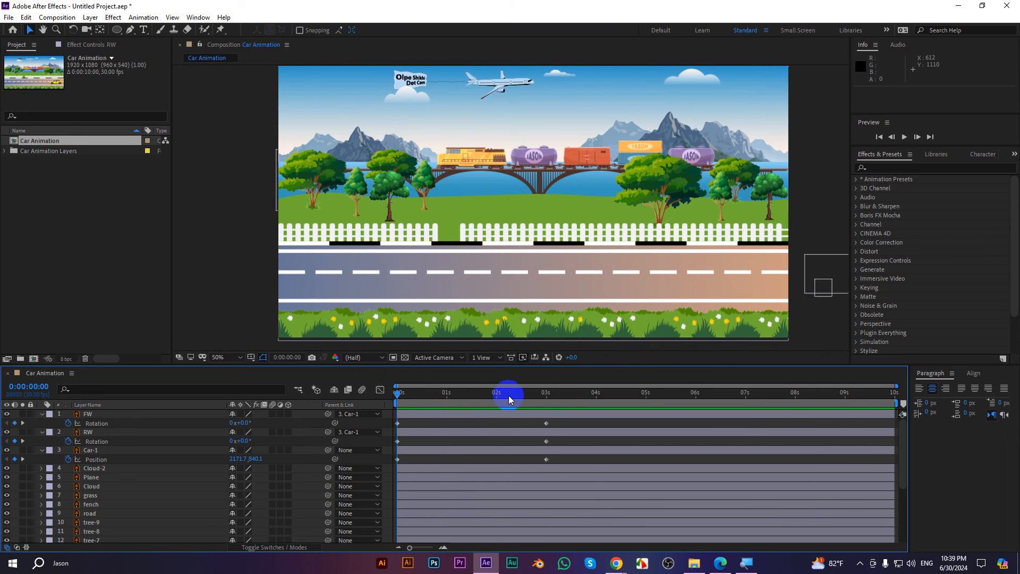
pyautogui.press('space')
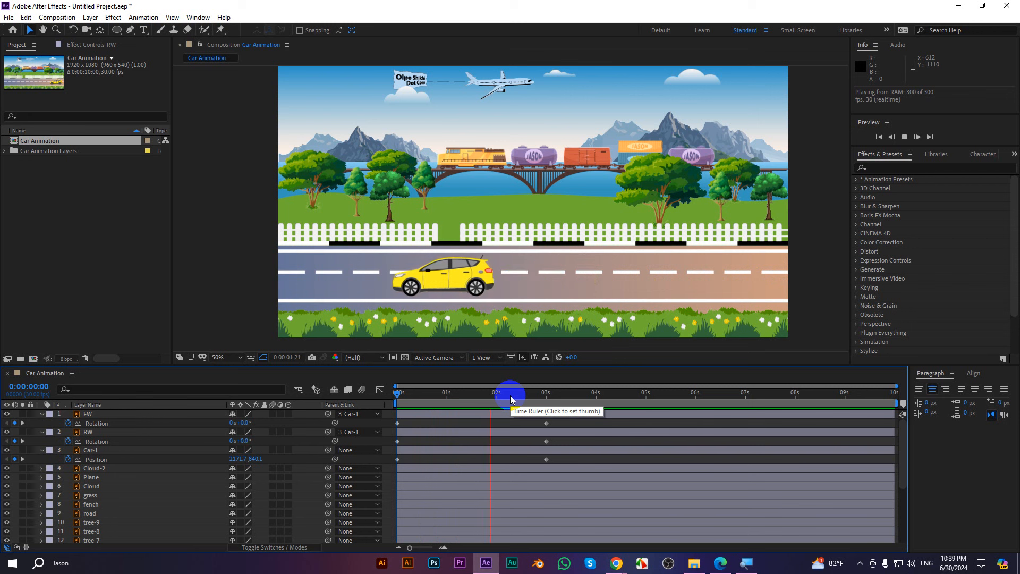
pyautogui.click(512, 399)
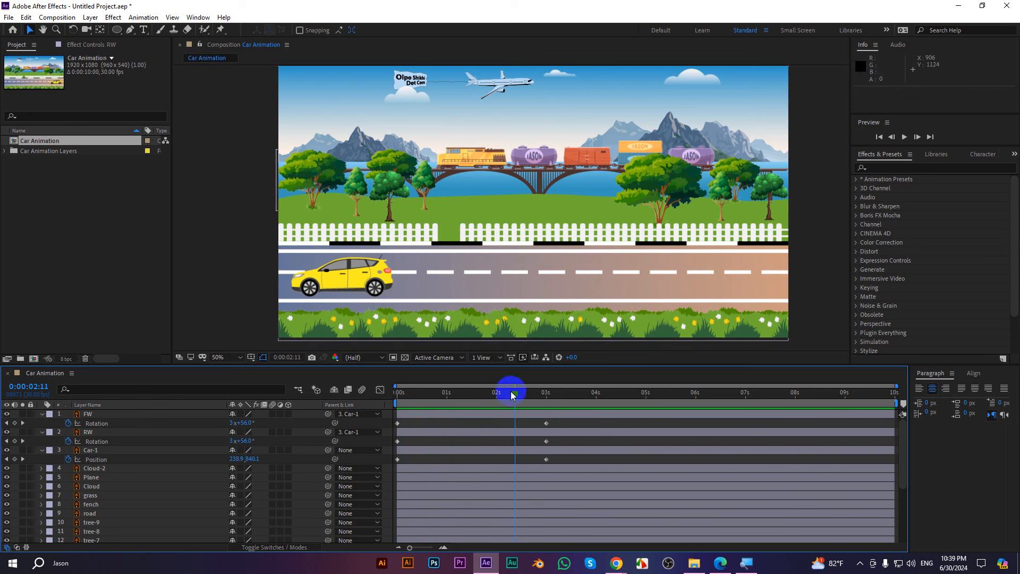
# Try moving the train and the plane, undo both moves, and select the cloud and tree-5 in the scene
pyautogui.click(481, 160)
pyautogui.moveTo(481, 161); pyautogui.dragTo(375, 160)
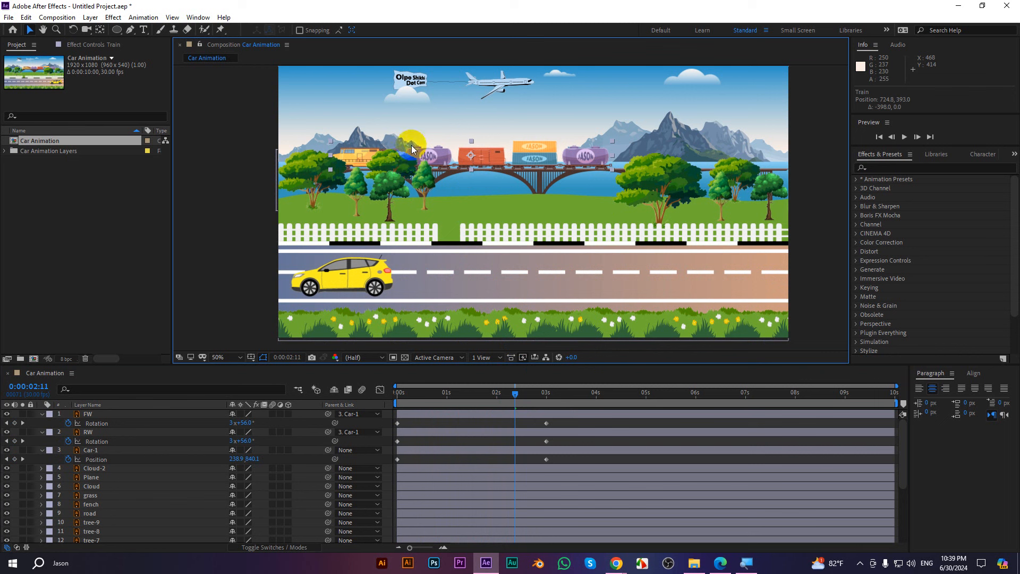
pyautogui.moveTo(516, 85); pyautogui.dragTo(572, 85)
pyautogui.hotkey('ctrl', 'z')
pyautogui.hotkey('ctrl', 'z')
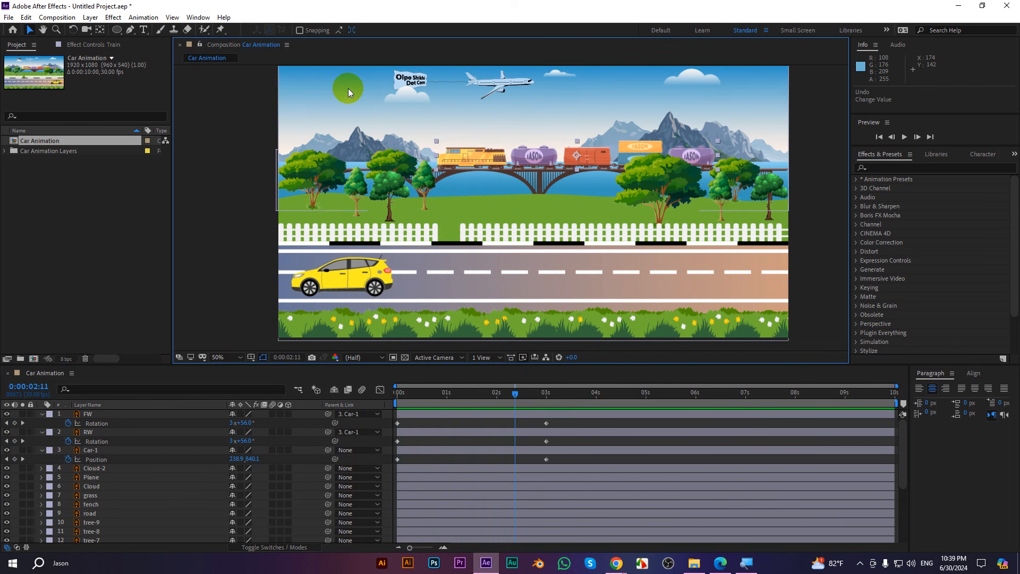
pyautogui.click(683, 78)
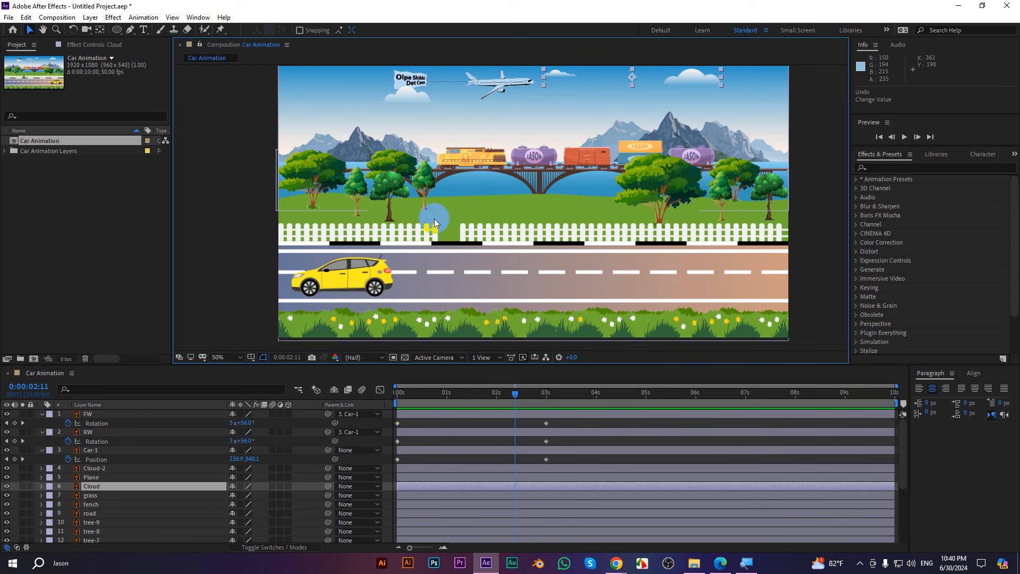
pyautogui.click(398, 191)
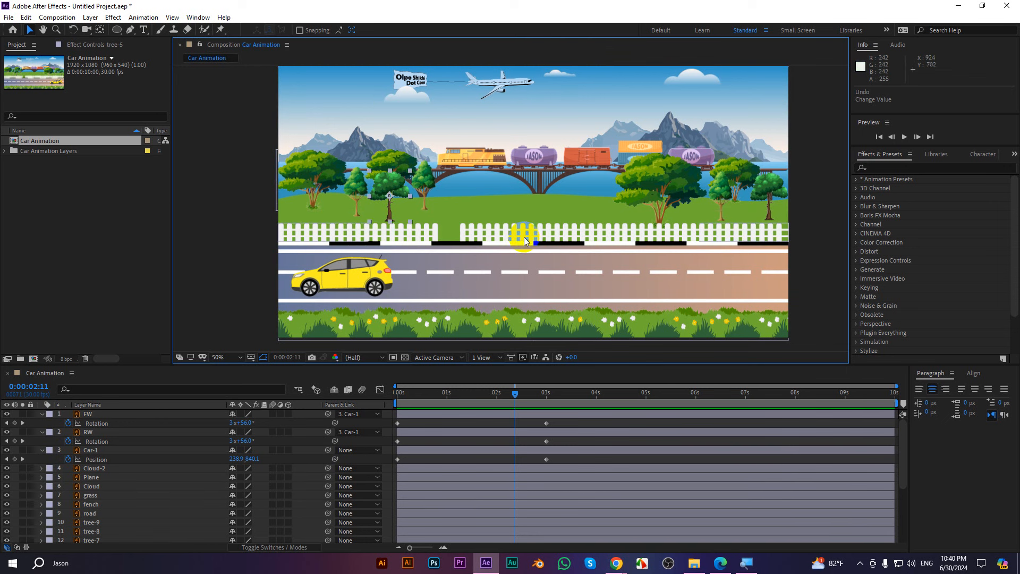
# Show tree-1's Rotation property and move the tree's anchor point down to the base of its trunk
pyautogui.click(345, 176)
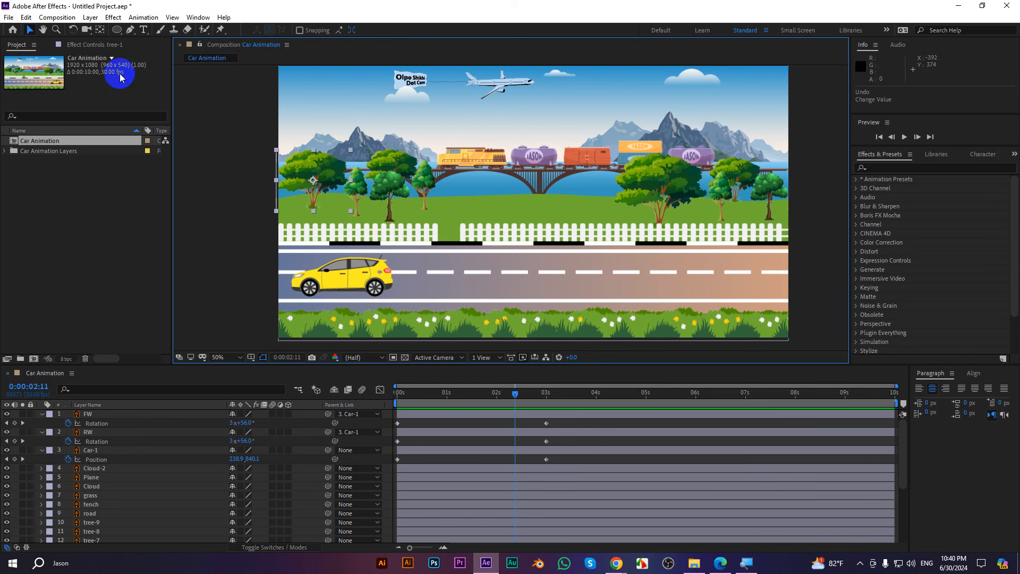
pyautogui.click(100, 30)
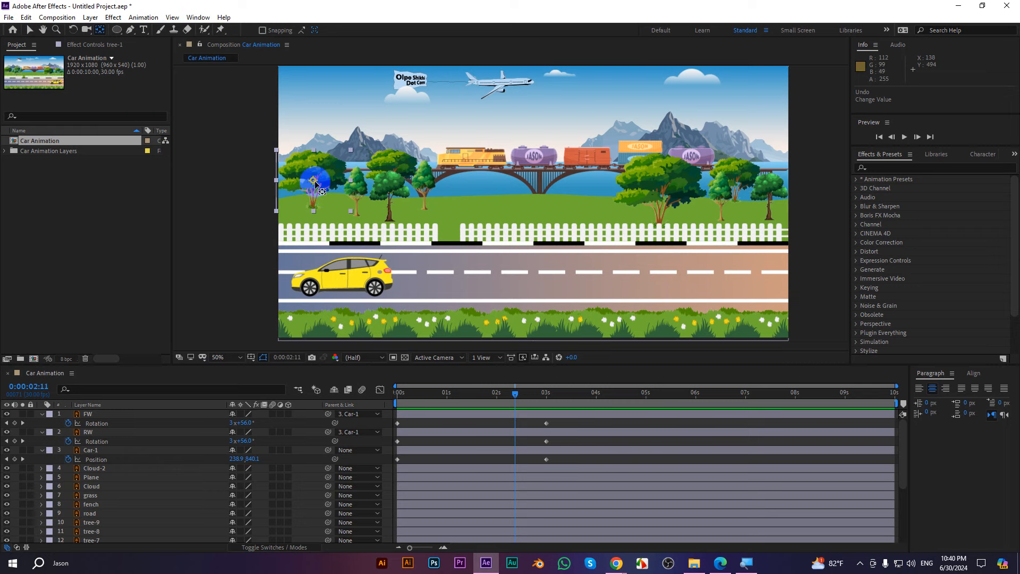
pyautogui.scroll(1, 316, 185)
pyautogui.press('space')
pyautogui.moveTo(270, 215); pyautogui.dragTo(500, 248)
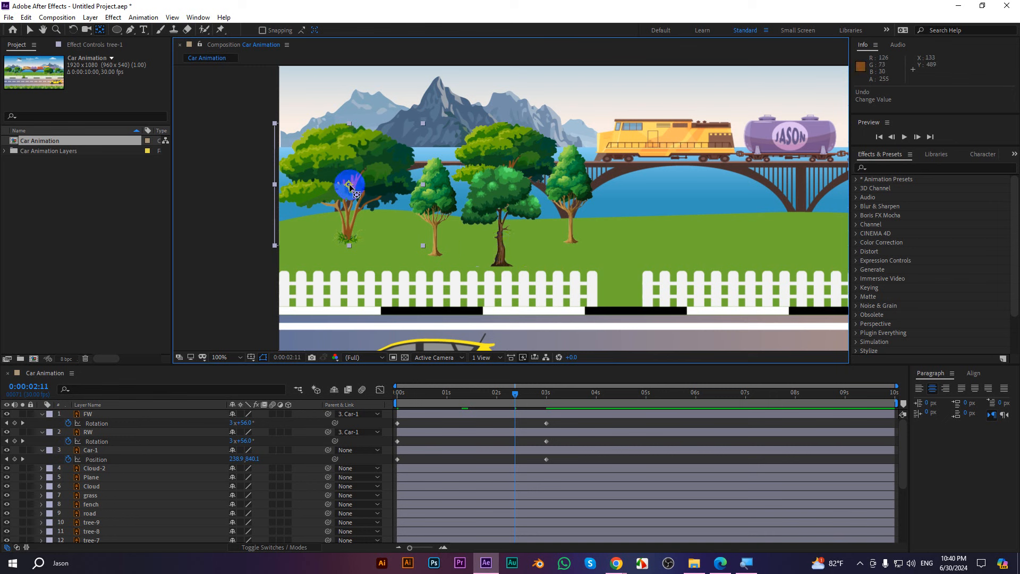
pyautogui.press('r')
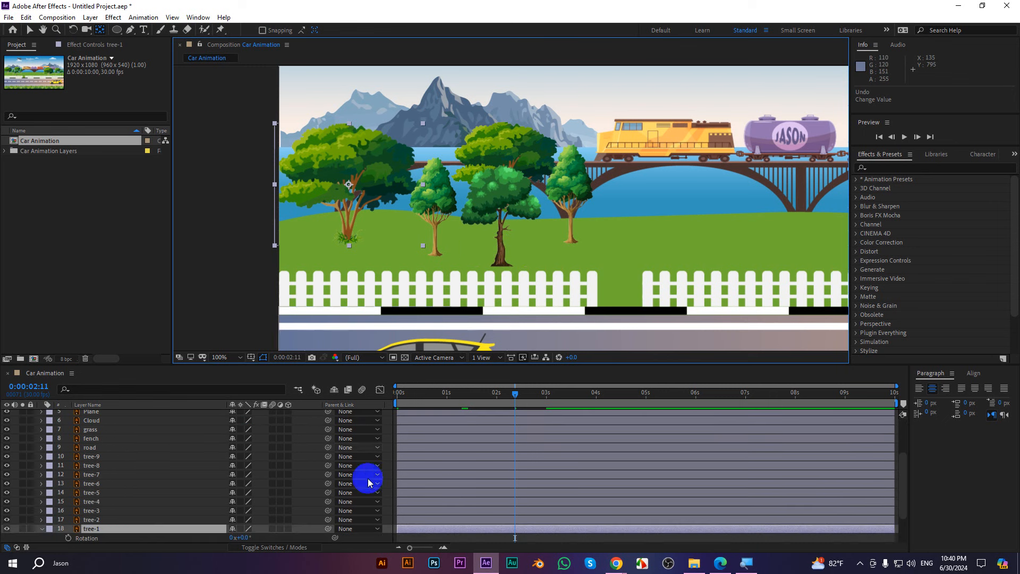
pyautogui.moveTo(243, 538); pyautogui.dragTo(321, 510)
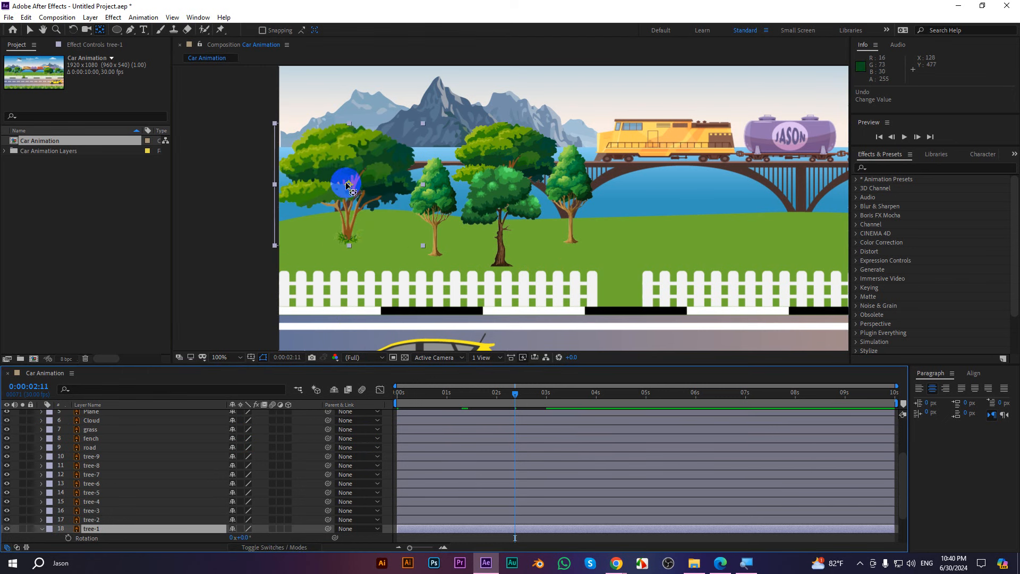
pyautogui.moveTo(348, 184); pyautogui.dragTo(349, 242)
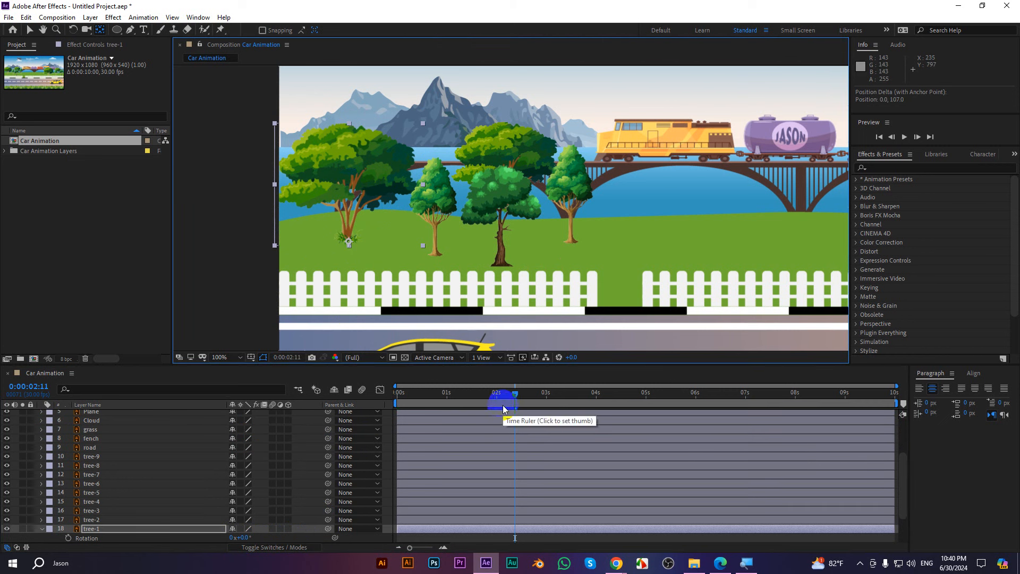
# Keyframe tree-1's Rotation at 0° at the start of the timeline and 5° at 0:20
pyautogui.moveTo(521, 395); pyautogui.dragTo(319, 391)
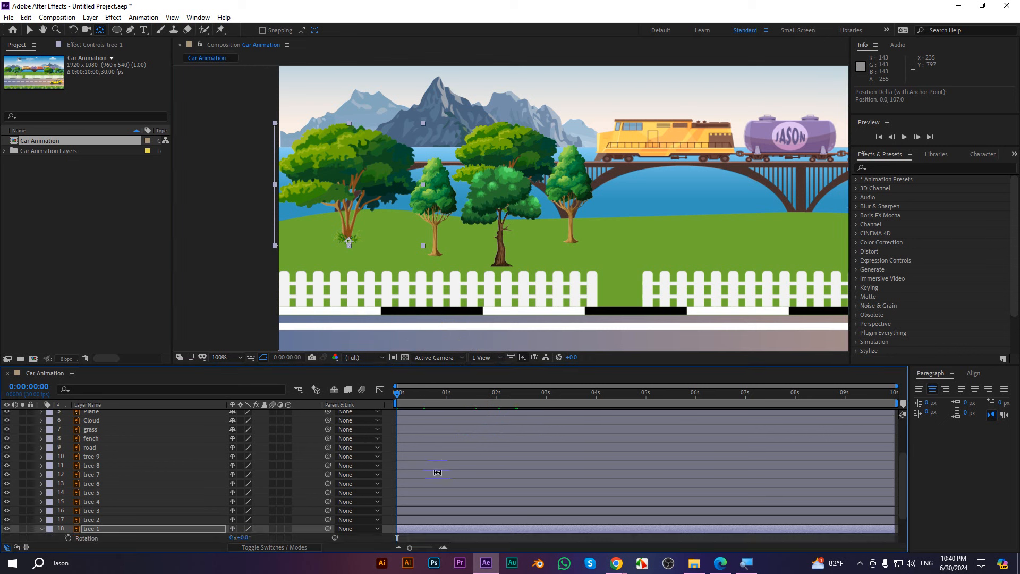
pyautogui.scroll(-3, 437, 472)
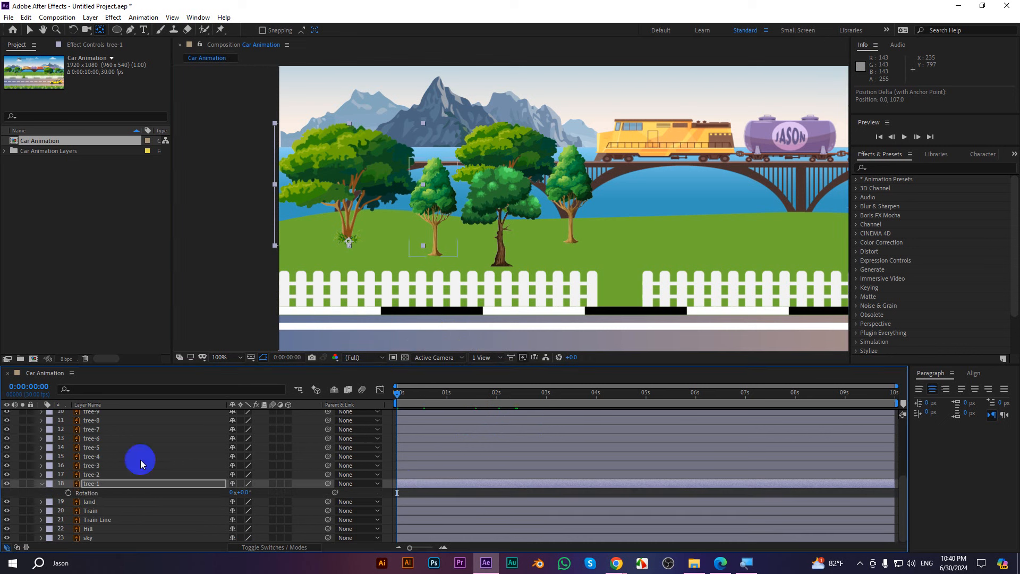
pyautogui.click(69, 493)
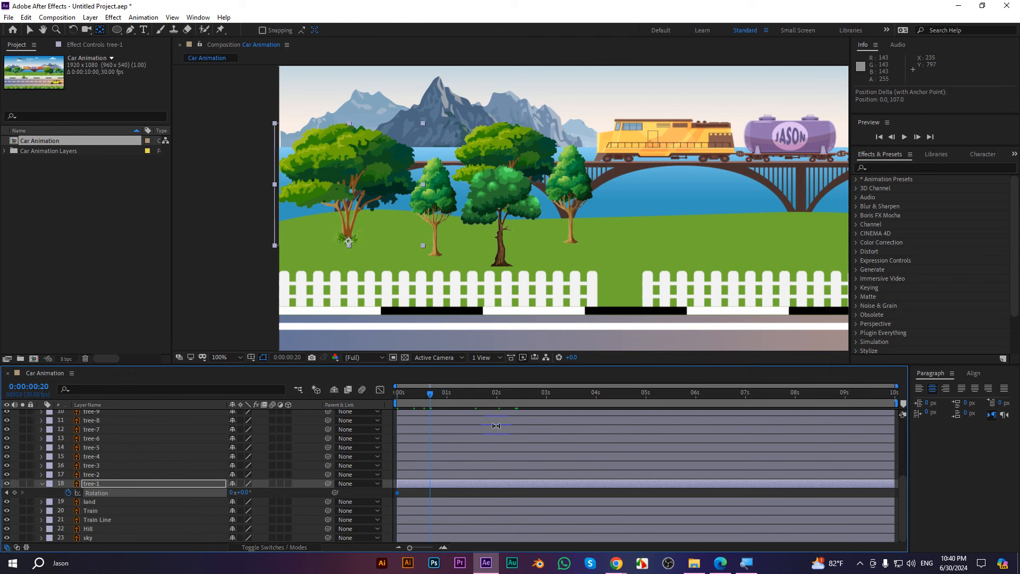
pyautogui.click(242, 493)
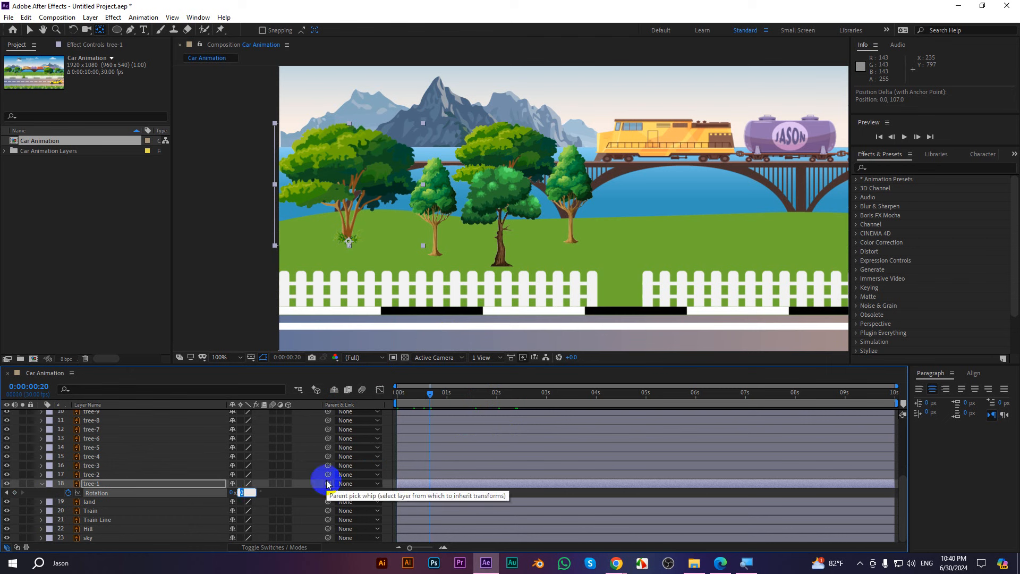
pyautogui.press('Return')
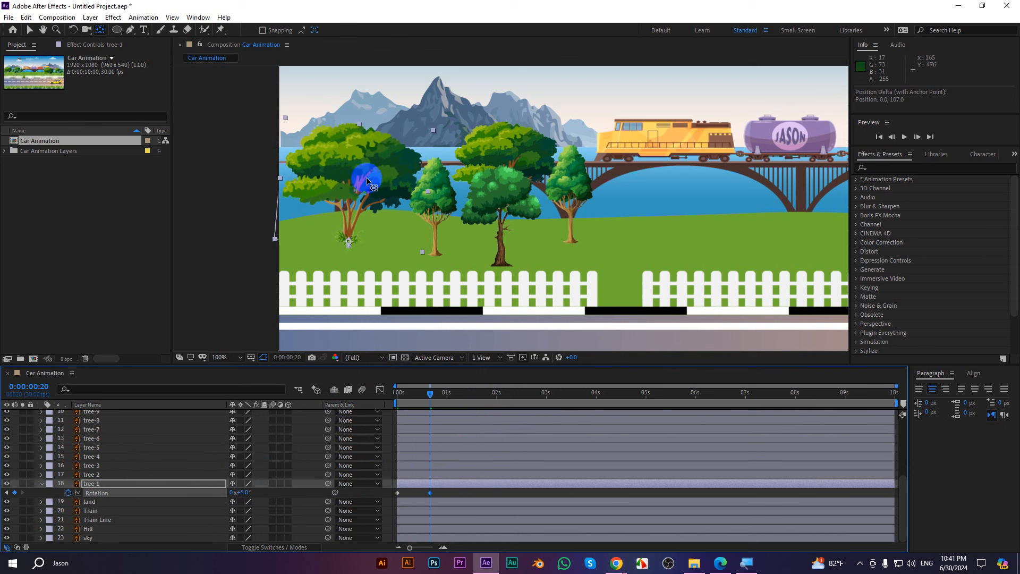
pyautogui.click(30, 30)
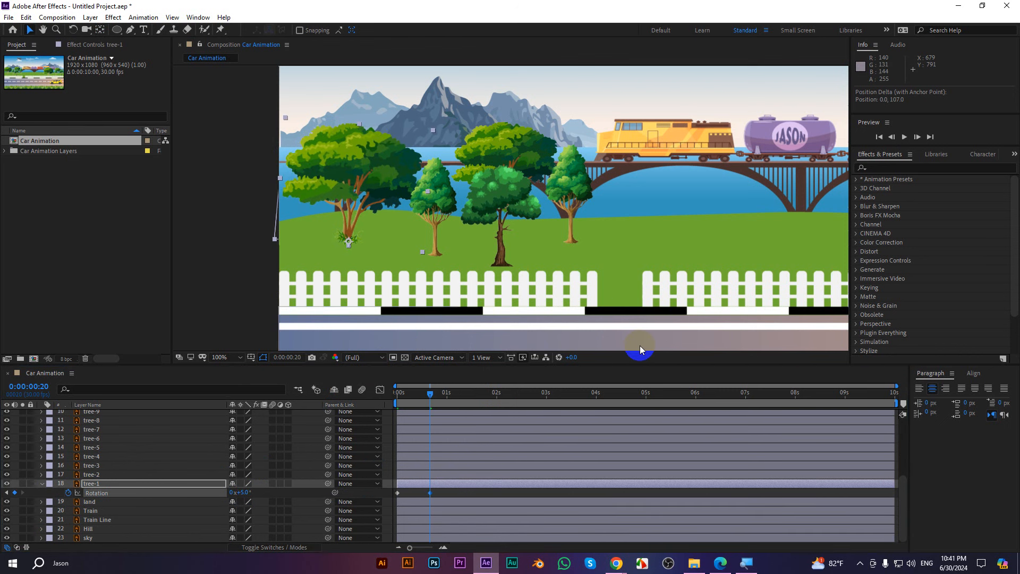
# Add a tree-1 Rotation keyframe of 0° at 1:10, 20 frames after the previous one
pyautogui.hotkey('shift', 'pagedown')
pyautogui.hotkey('shift', 'pagedown')
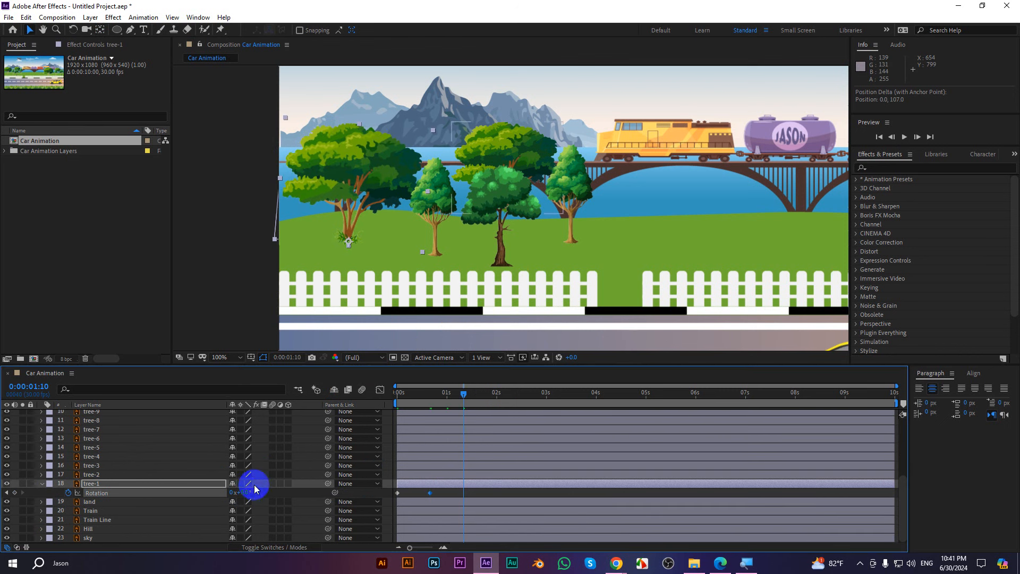
pyautogui.press('Return')
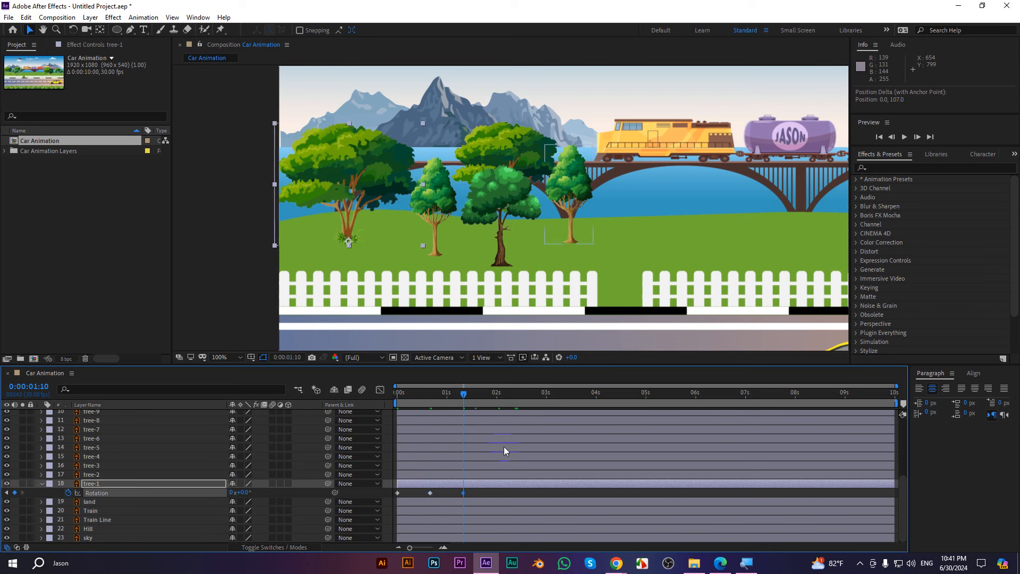
# Increase tree-1's Rotation keyframe at 0:20 to 10°
pyautogui.moveTo(474, 398); pyautogui.dragTo(431, 413)
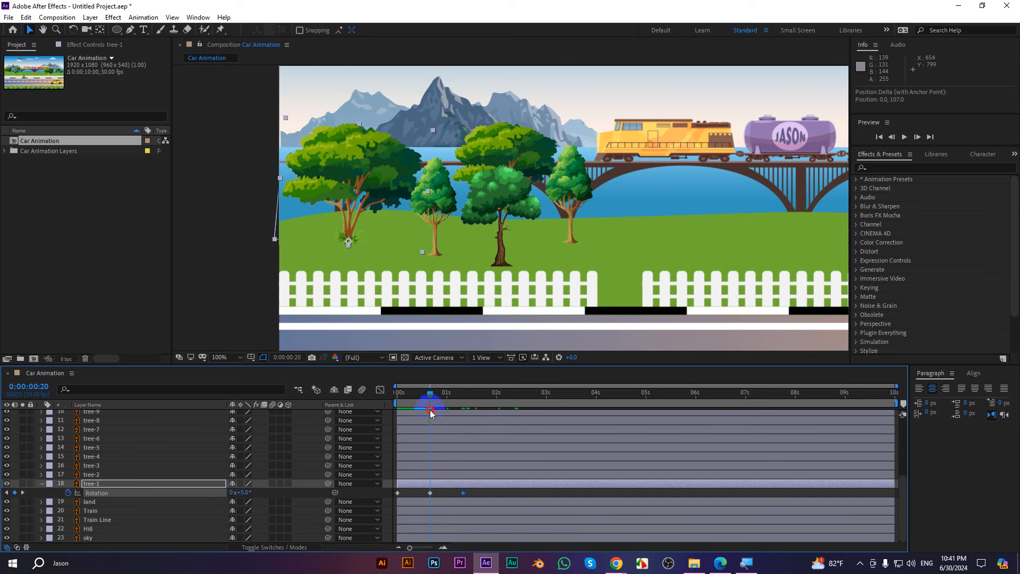
pyautogui.click(430, 493)
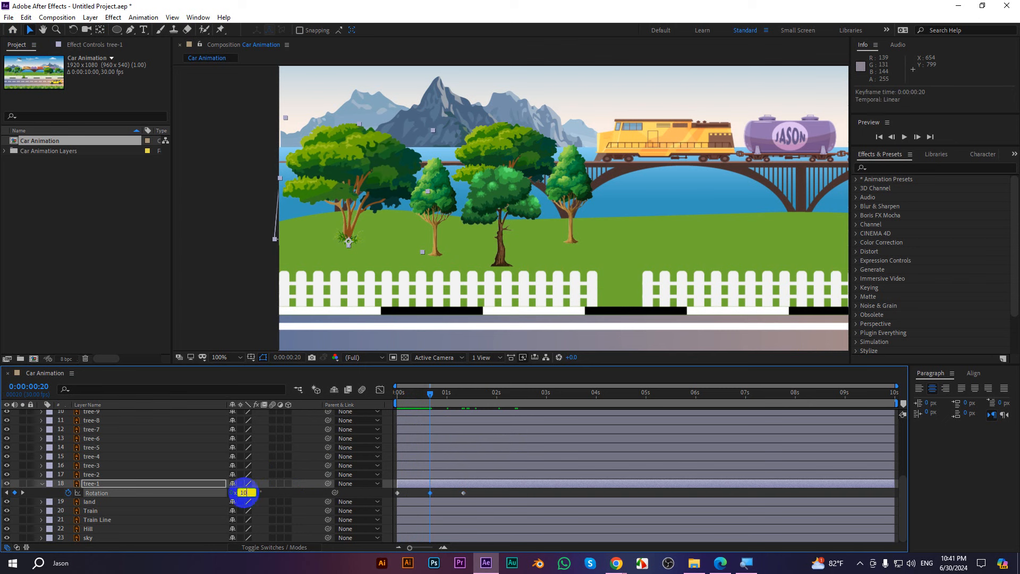
pyautogui.press('Return')
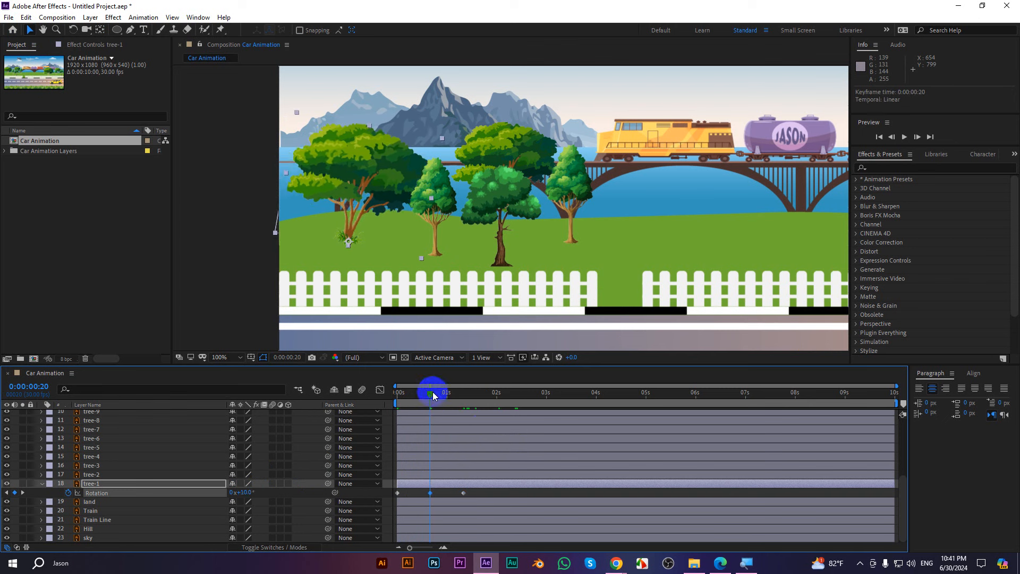
# Scrub between tree-1's first two keyframes and play from the start to check the sway
pyautogui.click(392, 396)
pyautogui.moveTo(392, 396); pyautogui.dragTo(433, 406)
pyautogui.moveTo(434, 407); pyautogui.dragTo(305, 411)
pyautogui.press('space')
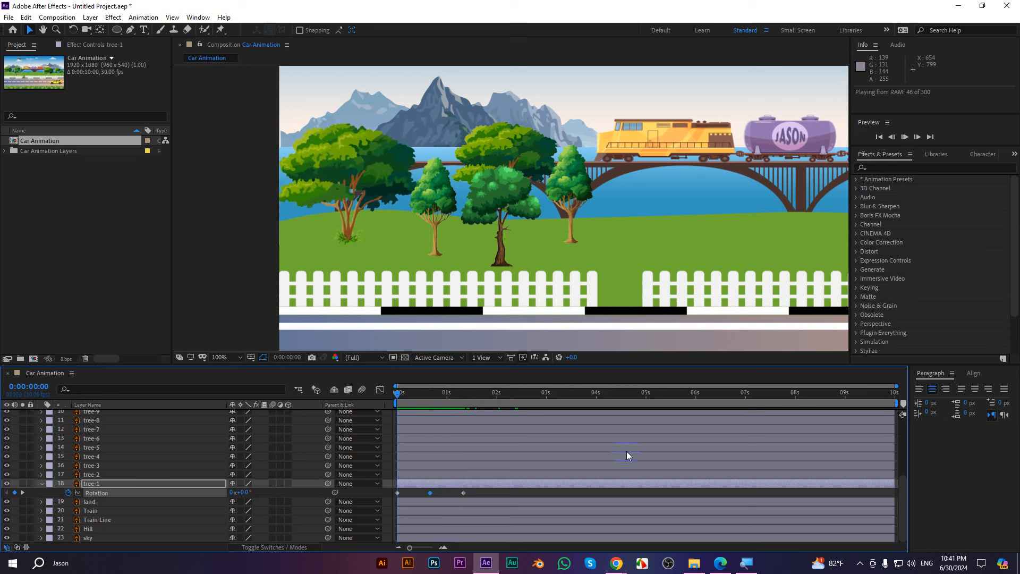
pyautogui.press('space')
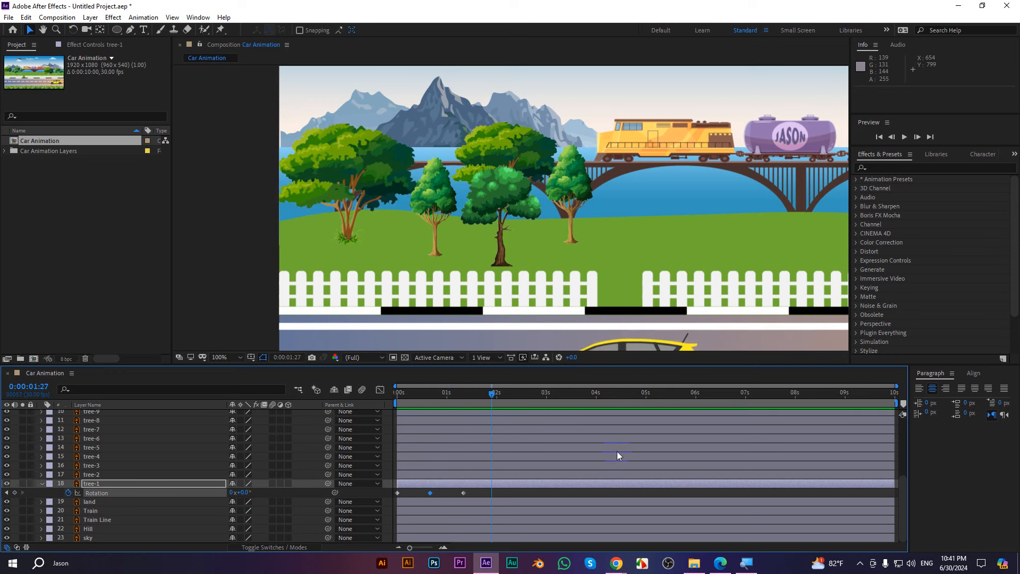
# Set tree-1's Rotation keyframe at 1:10 to -10°
pyautogui.moveTo(478, 403)
pyautogui.mouseDown()
pyautogui.moveTo(486, 394)
pyautogui.moveTo(451, 399)
pyautogui.moveTo(463, 402)
pyautogui.mouseUp()
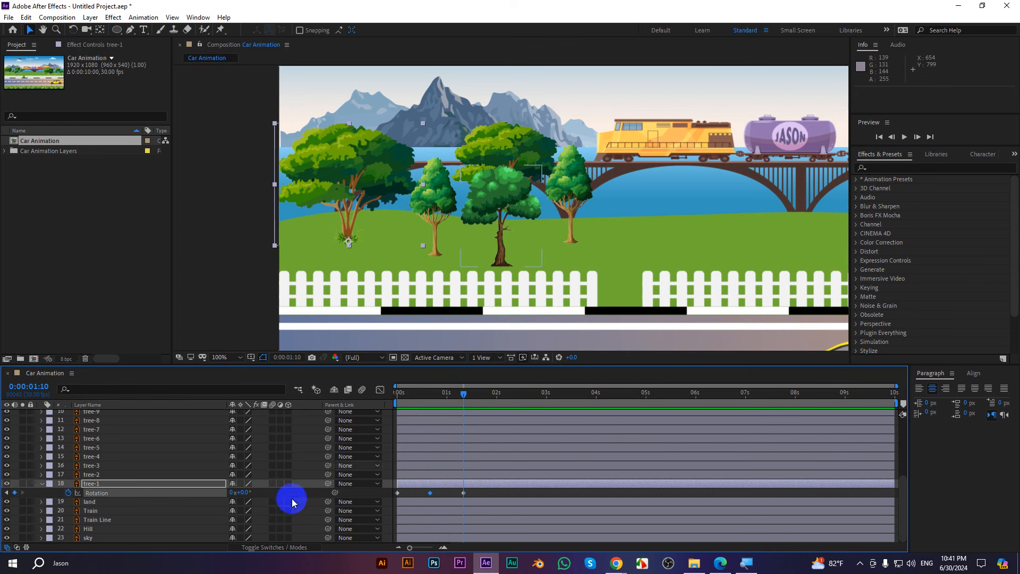
pyautogui.click(244, 492)
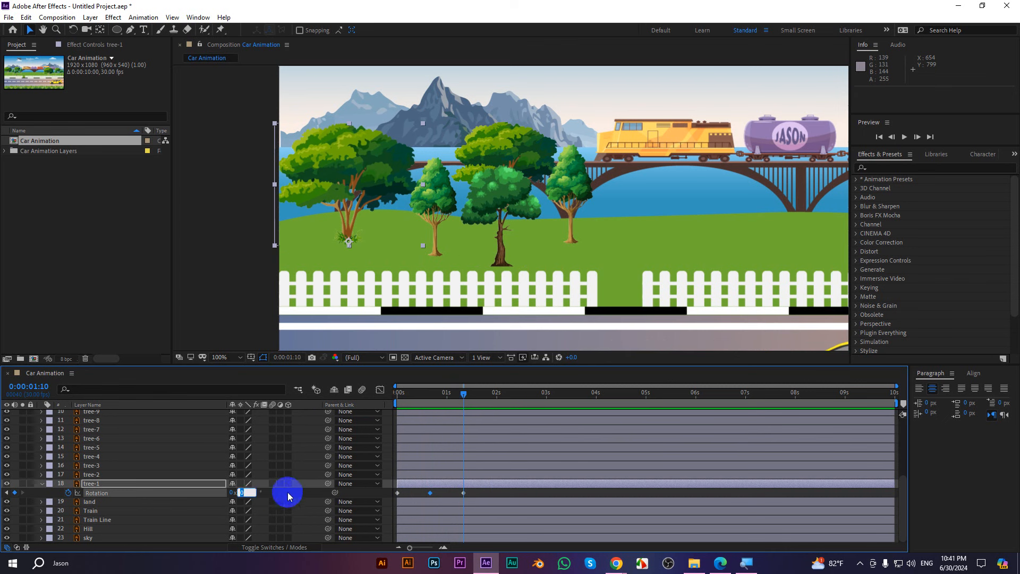
pyautogui.write('-10')
pyautogui.press('Return')
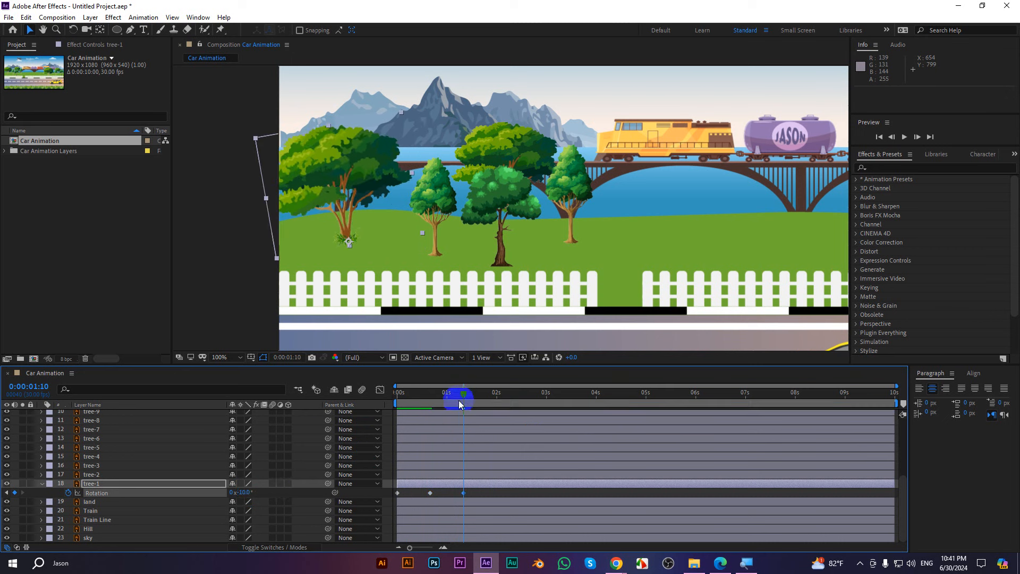
# Set tree-1's Rotation keyframe at 1:10 to -5° for a gentler backward lean
pyautogui.moveTo(459, 405)
pyautogui.mouseDown()
pyautogui.moveTo(385, 408)
pyautogui.moveTo(463, 423)
pyautogui.mouseUp()
pyautogui.click(244, 492)
pyautogui.write('-5')
pyautogui.press('Return')
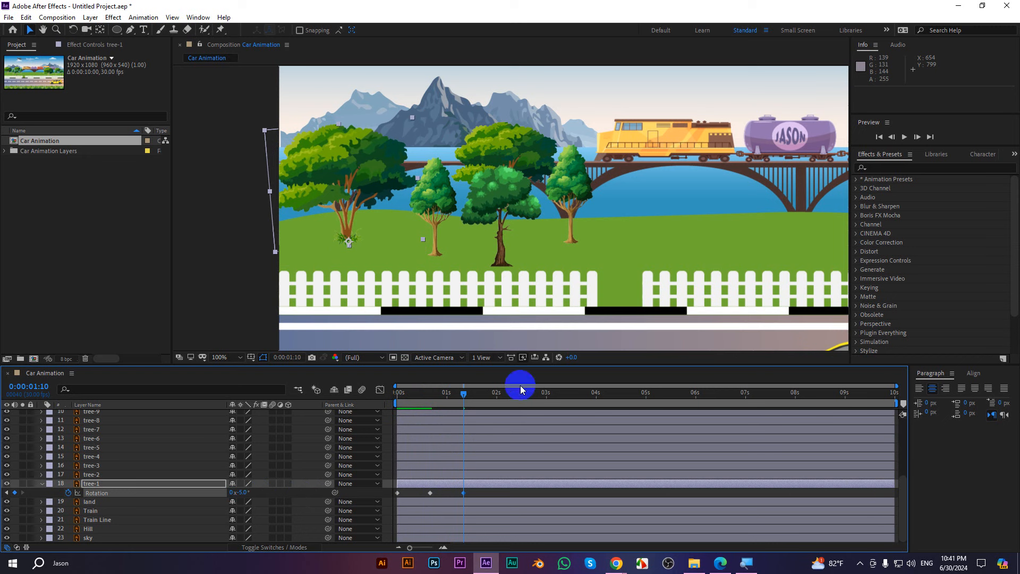
# Stretch tree-1's three Rotation keyframes proportionally so the last falls just past 3 seconds, and preview the sway
pyautogui.press('space')
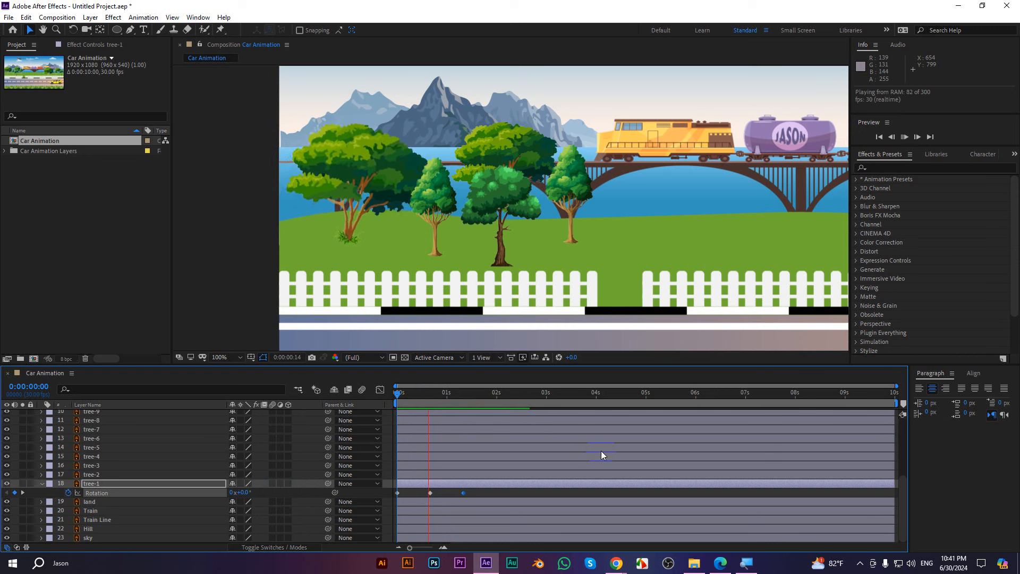
pyautogui.click(492, 483)
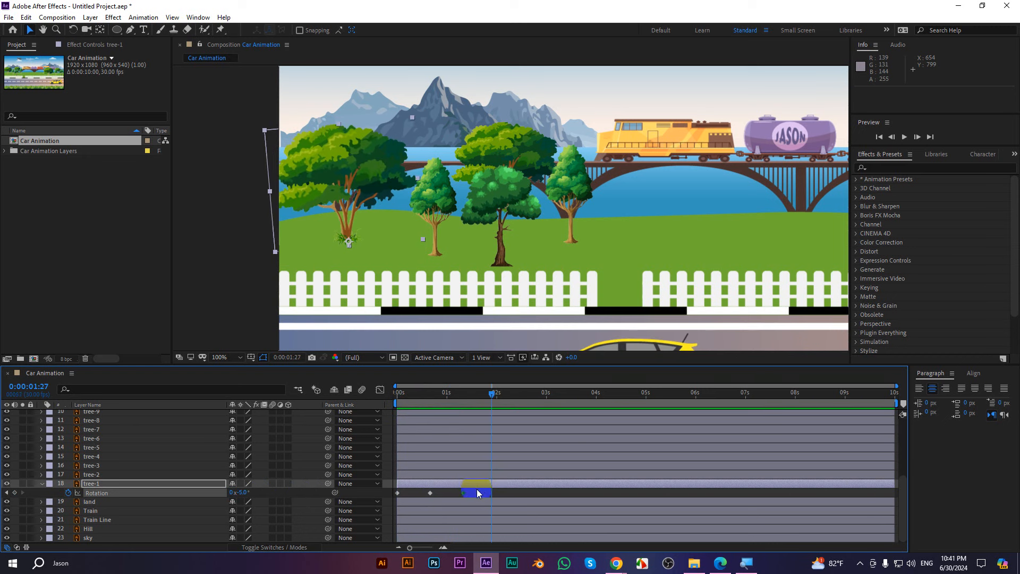
pyautogui.moveTo(483, 493); pyautogui.dragTo(394, 498)
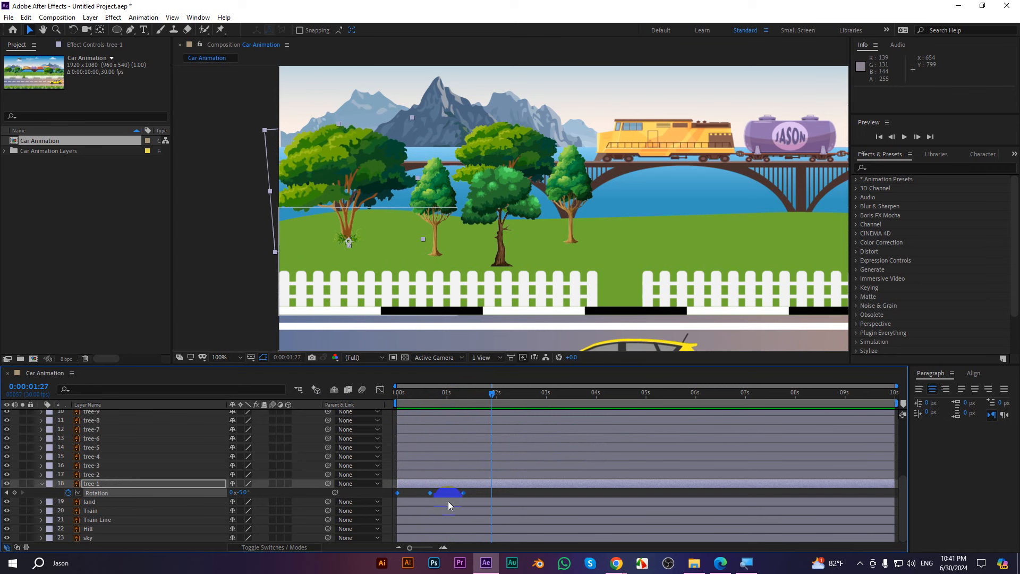
pyautogui.moveTo(464, 496); pyautogui.dragTo(551, 493)
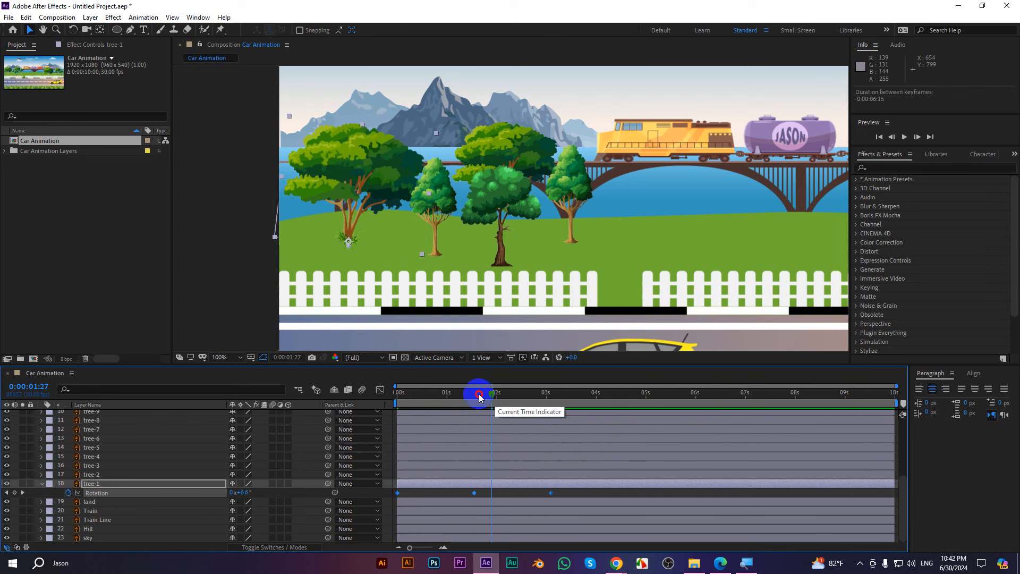
pyautogui.press('space')
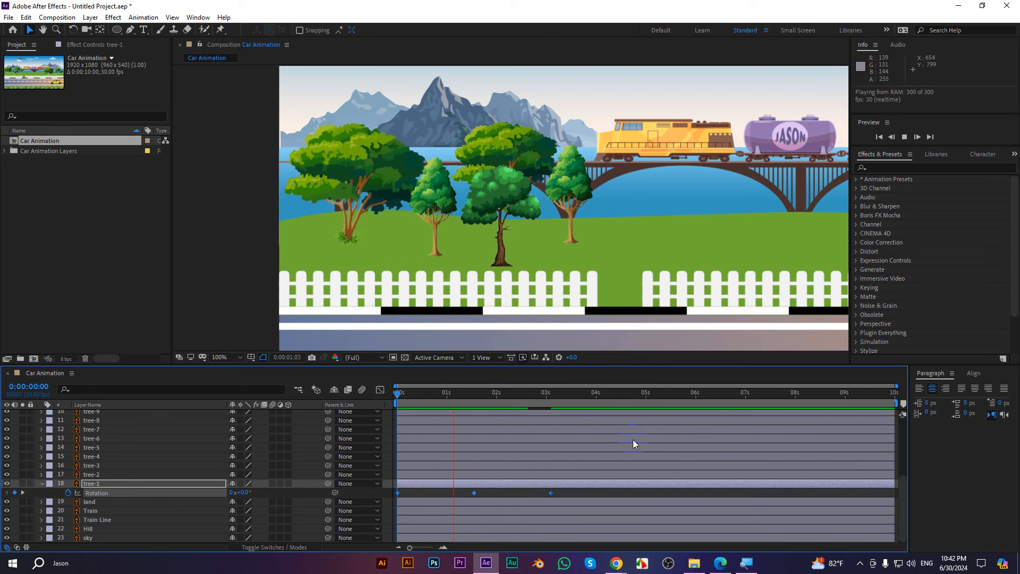
pyautogui.press('space')
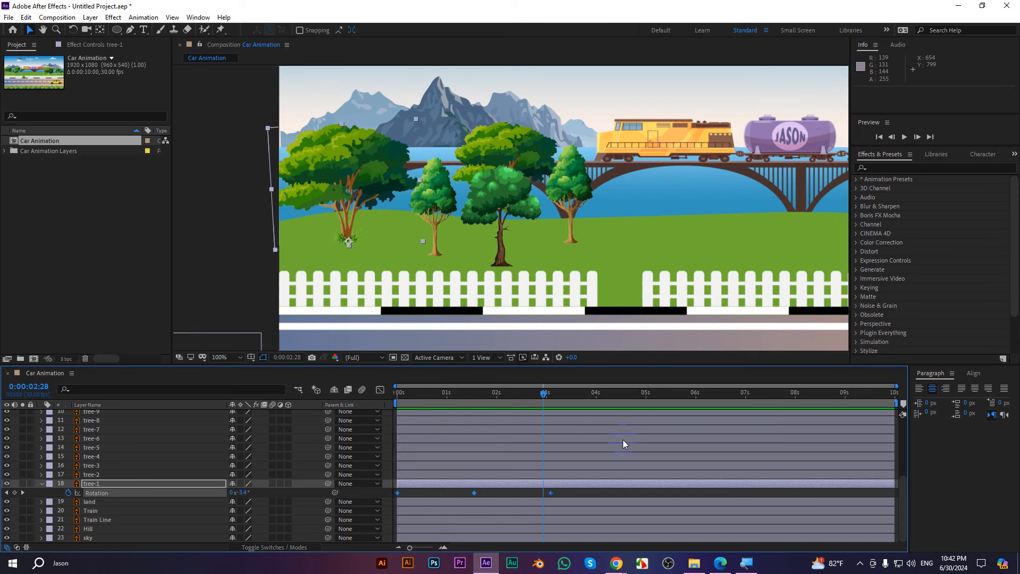
# Apply Easy Ease to all three tree-1 Rotation keyframes and play the result from the start
pyautogui.press('F9')
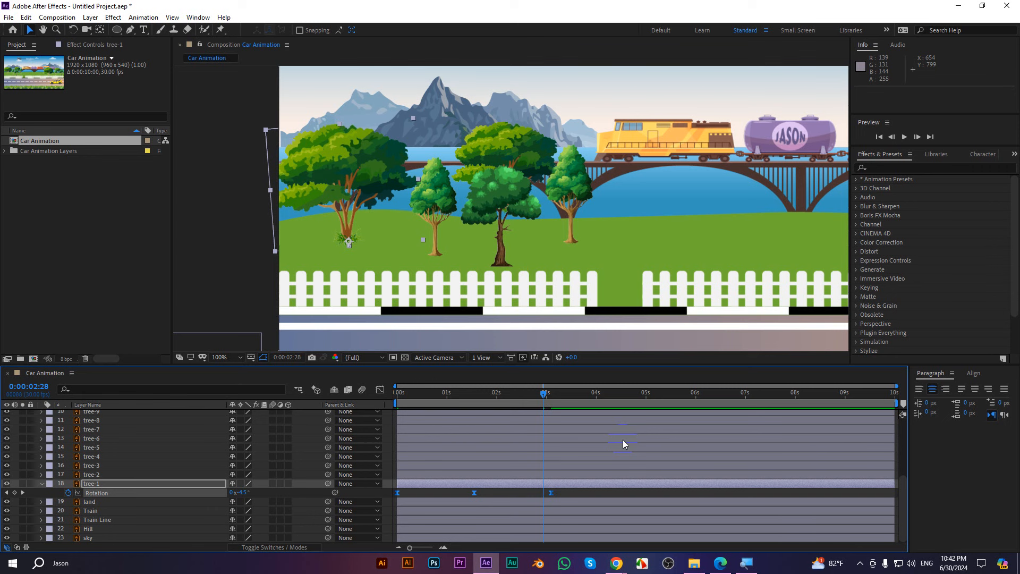
pyautogui.moveTo(542, 393); pyautogui.dragTo(359, 405)
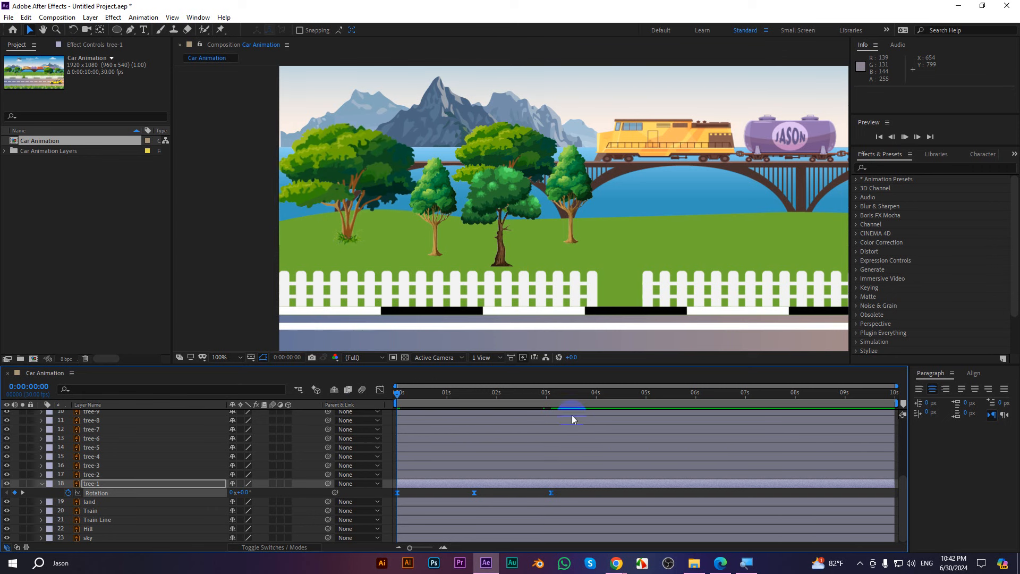
pyautogui.press('space')
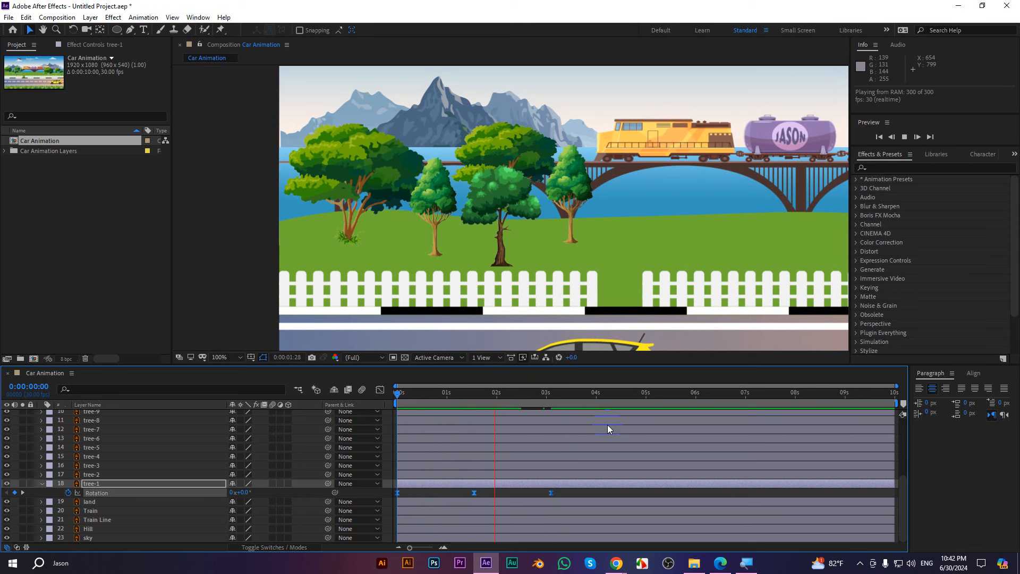
# Stretch tree-1's eased Rotation keyframes proportionally so the last falls just past 4 seconds, and preview the slower sway
pyautogui.click(552, 492)
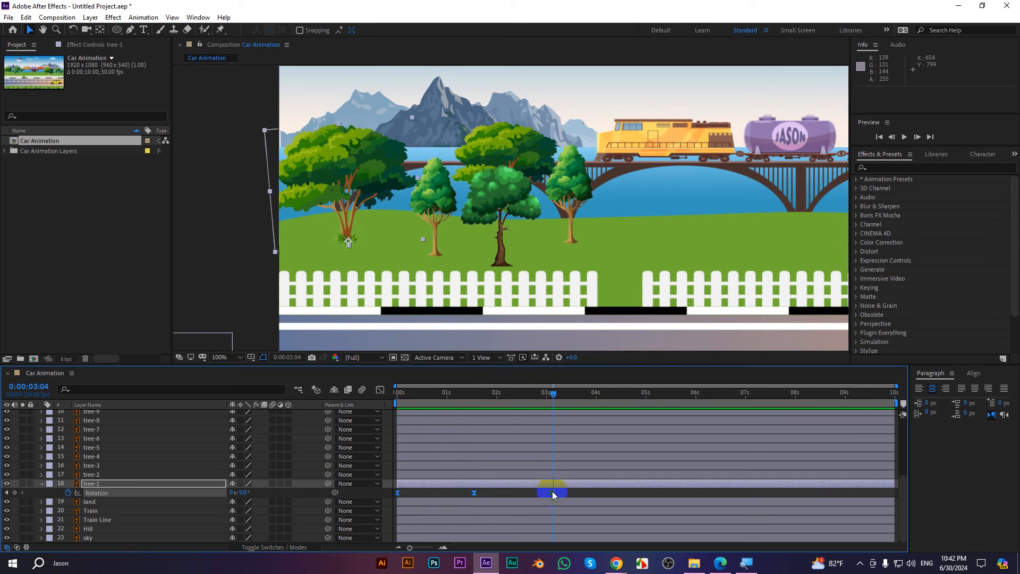
pyautogui.moveTo(552, 492); pyautogui.dragTo(599, 478)
pyautogui.press('space')
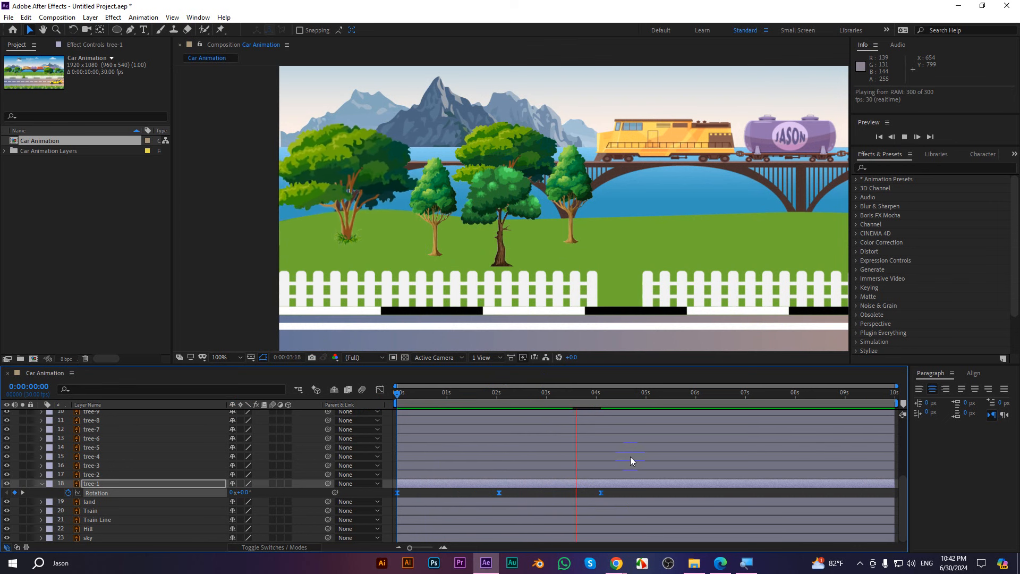
pyautogui.press('space')
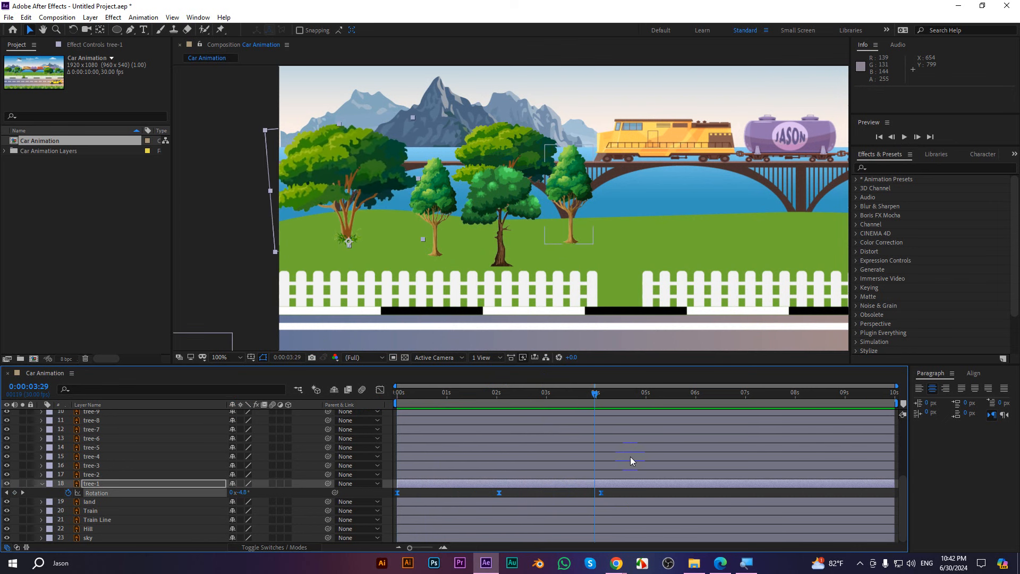
# Add a loopOut() expression to tree-1's Rotation and collapse the layer's properties
pyautogui.keyDown('alt'); pyautogui.click(69, 493); pyautogui.keyUp('alt')
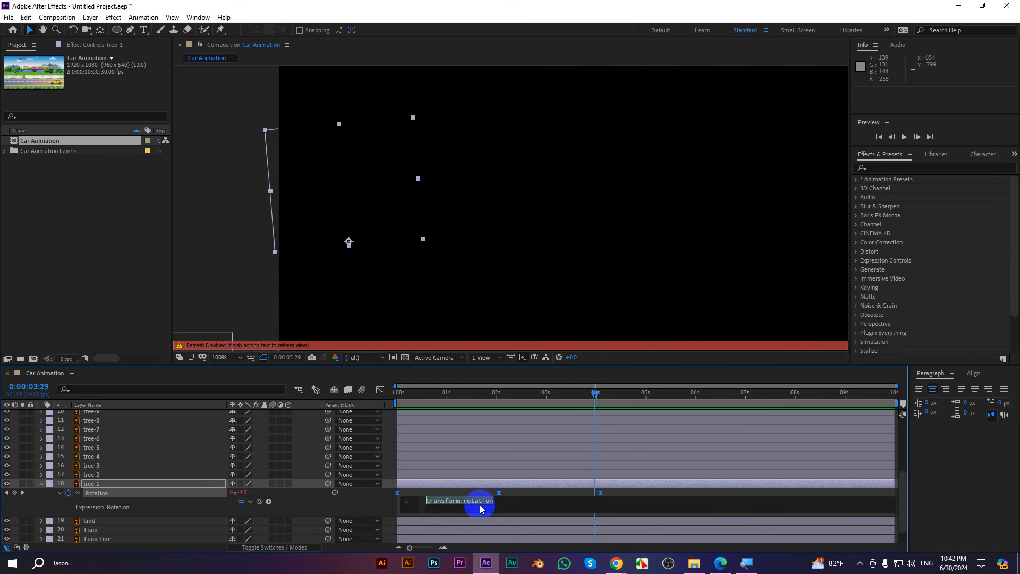
pyautogui.write('loo')
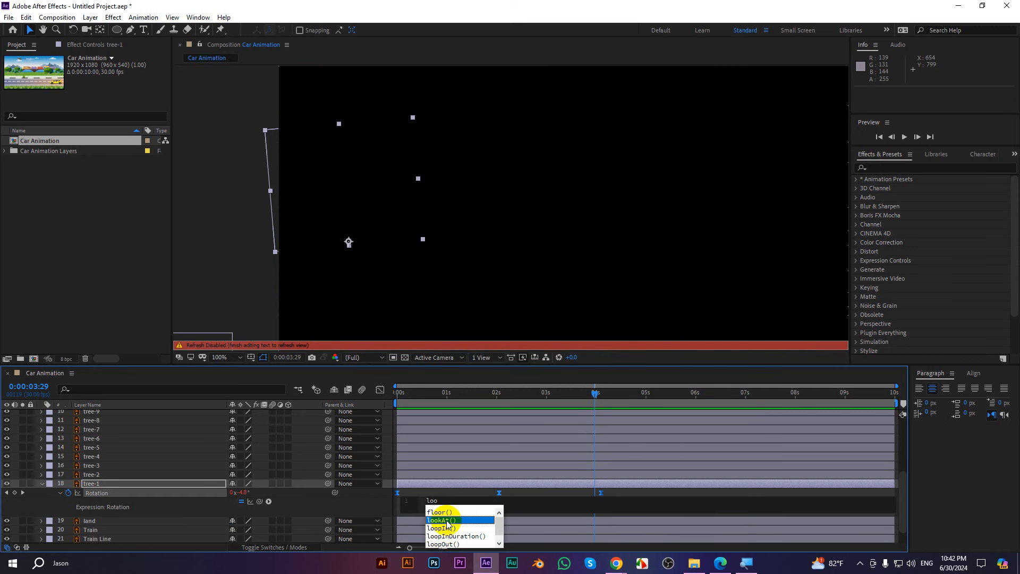
pyautogui.click(440, 544)
pyautogui.click(508, 466)
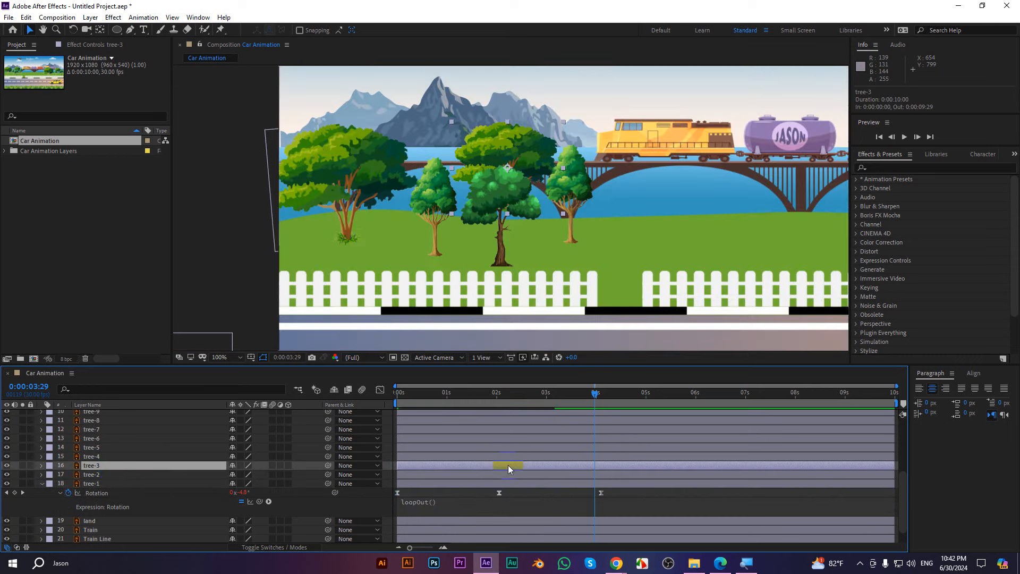
pyautogui.click(42, 484)
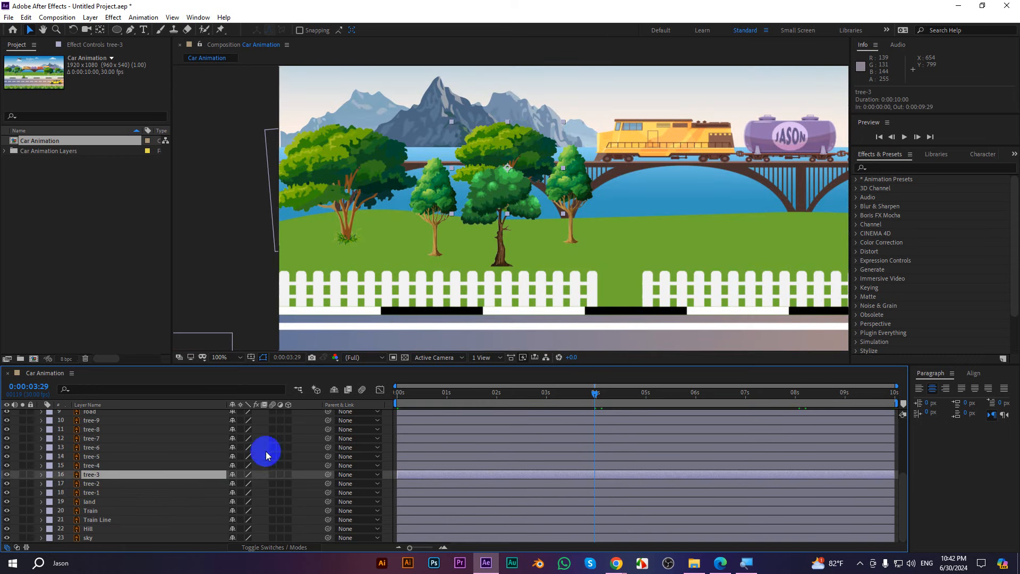
pyautogui.click(534, 481)
pyautogui.click(533, 474)
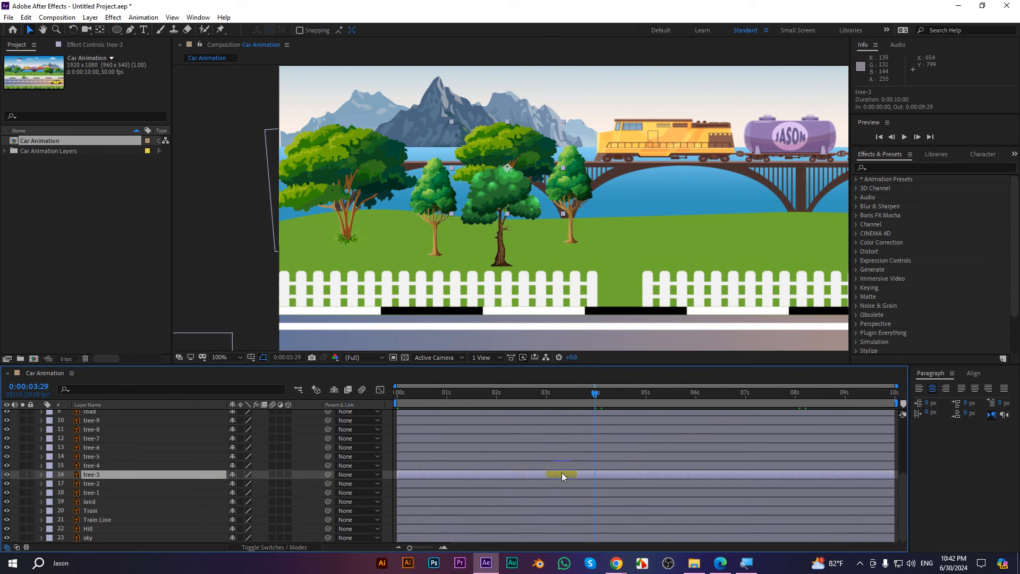
pyautogui.press('a')
pyautogui.hotkey('shift', 'p')
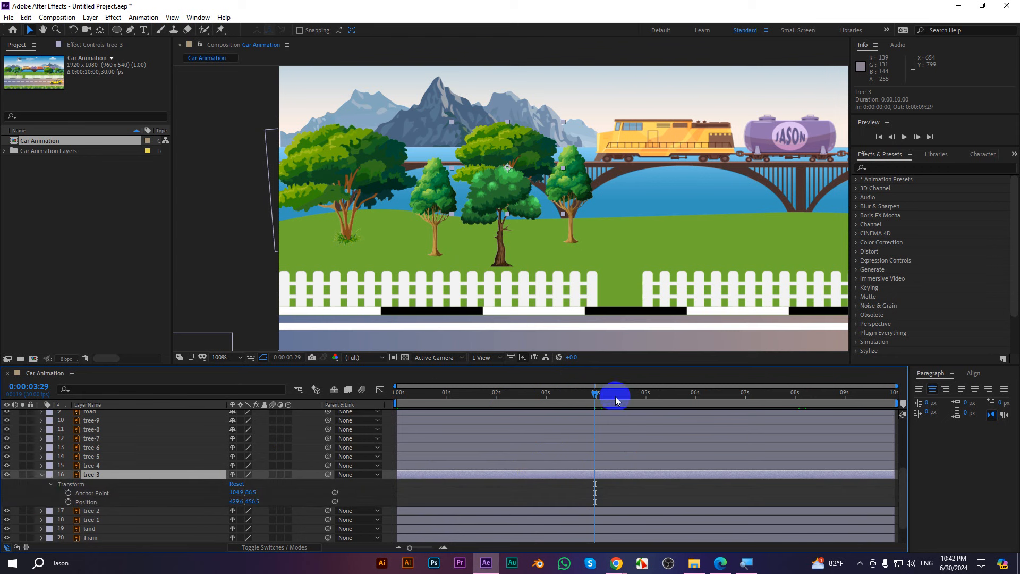
pyautogui.click(42, 474)
# Reveal tree-1's Rotation keyframes and play the looping sway from the start of the composition
pyautogui.click(349, 175)
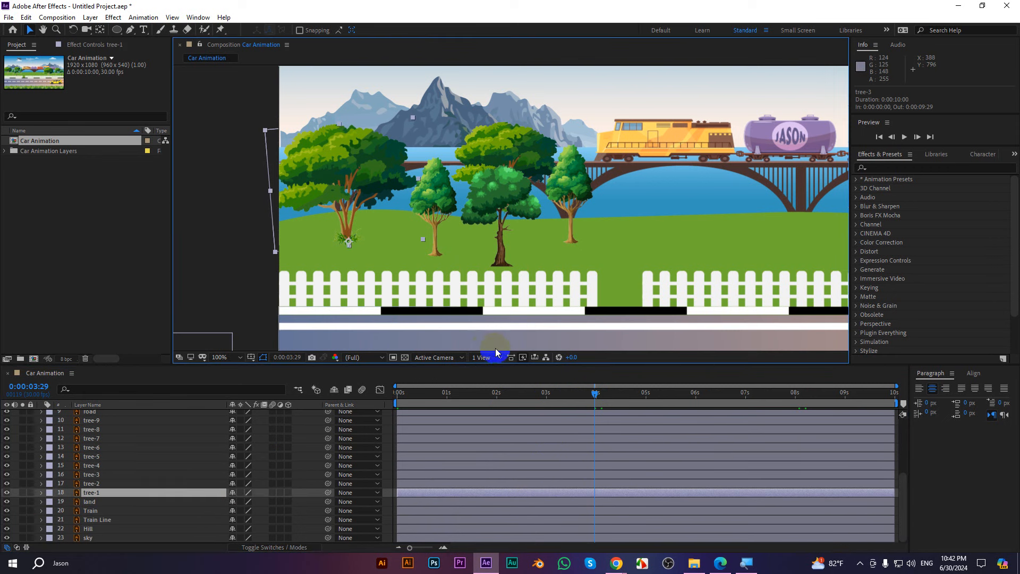
pyautogui.press('r')
pyautogui.click(598, 398)
pyautogui.moveTo(597, 398); pyautogui.dragTo(295, 409)
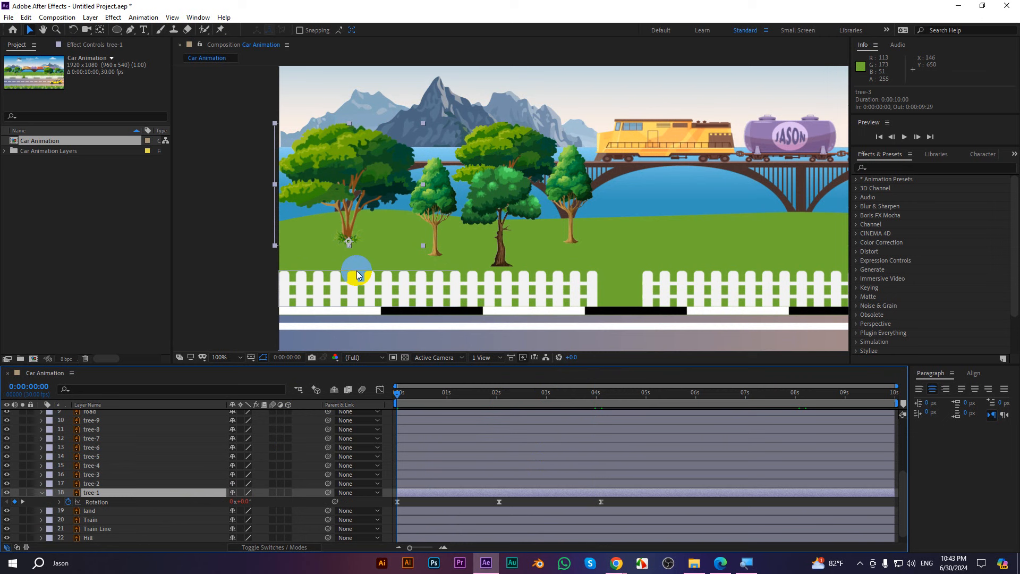
pyautogui.press('space')
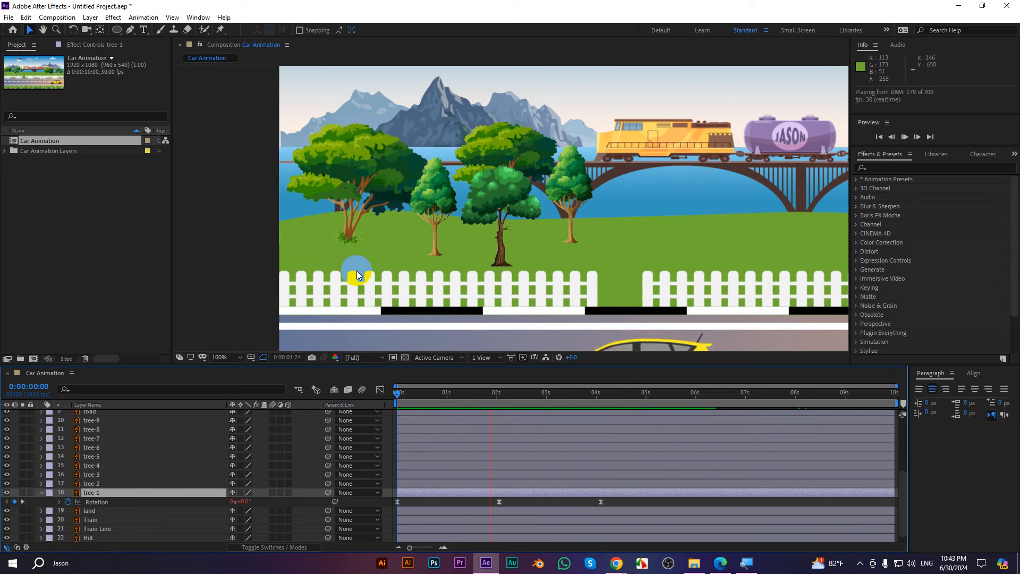
pyautogui.press('space')
# Relocate tree-6's anchor point to the base of its trunk with the Pan Behind (Anchor Point) tool
pyautogui.scroll(-1, 487, 210)
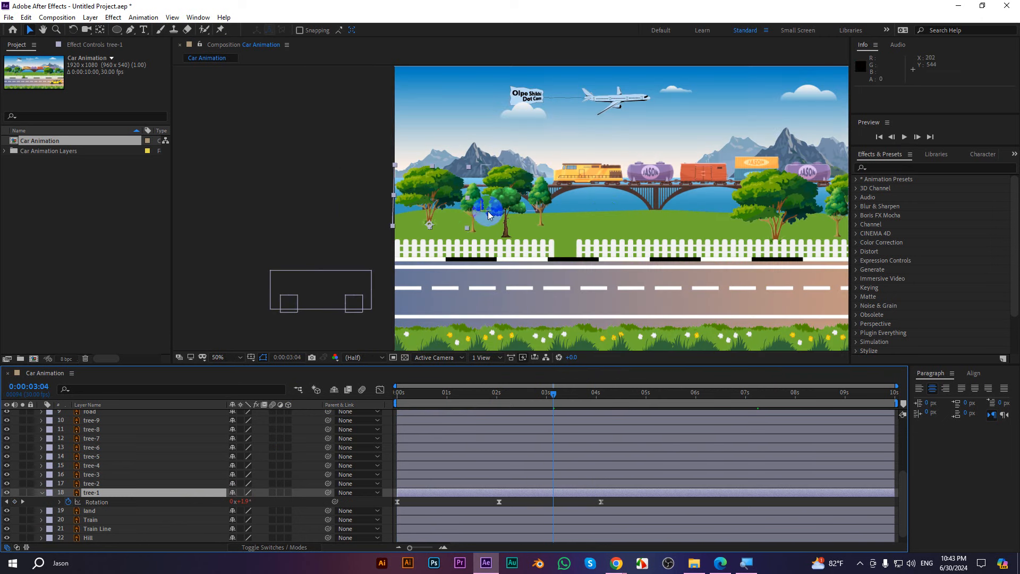
pyautogui.moveTo(656, 216); pyautogui.dragTo(492, 217)
pyautogui.press('v')
pyautogui.click(613, 213)
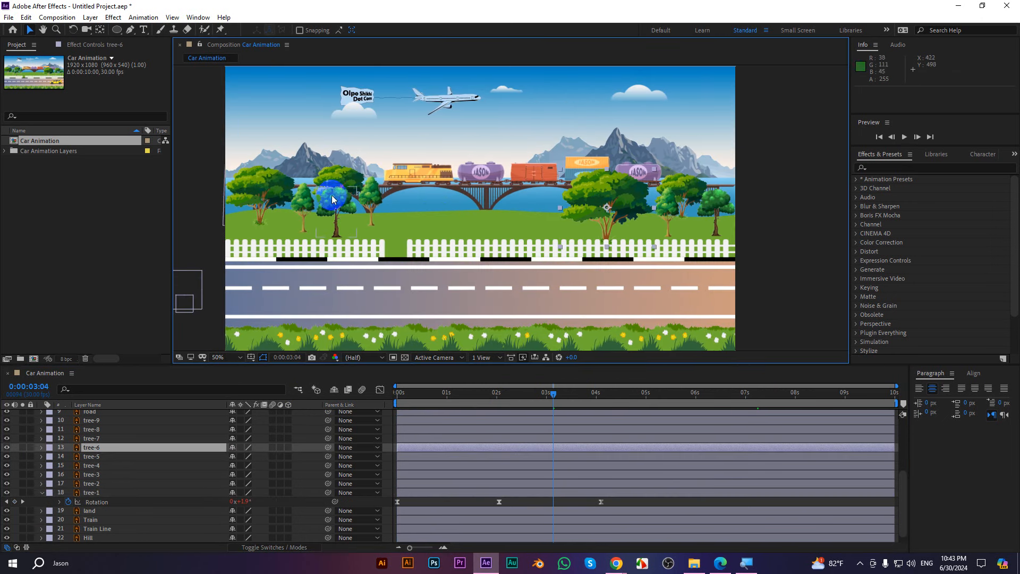
pyautogui.click(99, 30)
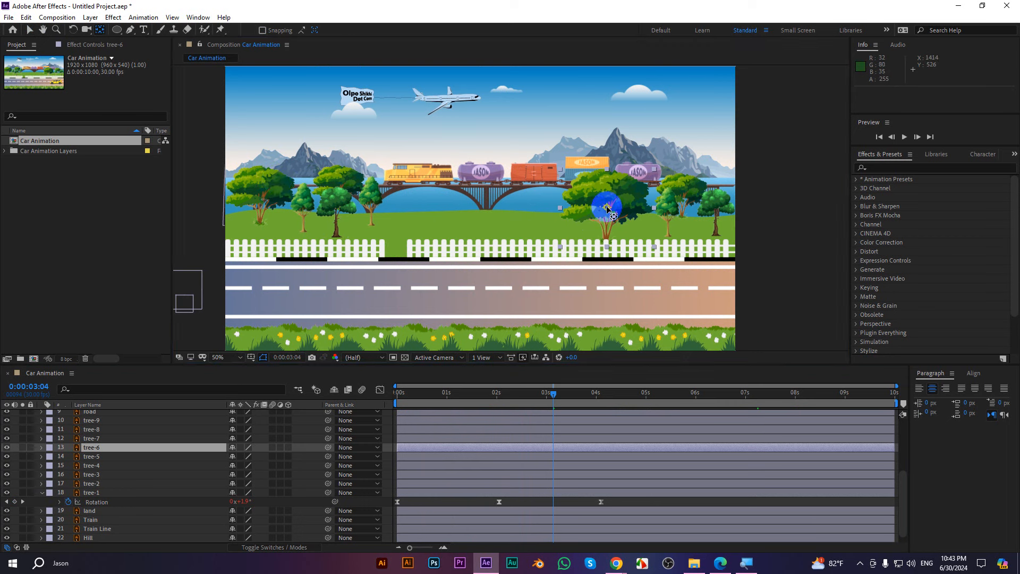
pyautogui.moveTo(609, 212); pyautogui.dragTo(609, 240)
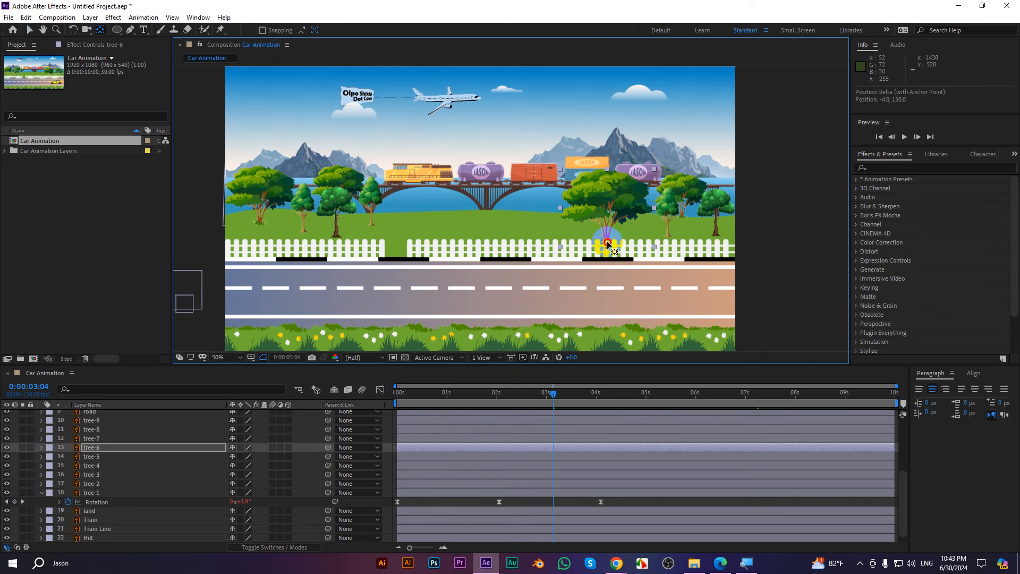
# Relocate the anchor points of tree-9 and the neighbouring trees near the scene's right edge to their trunk bases
pyautogui.click(668, 222)
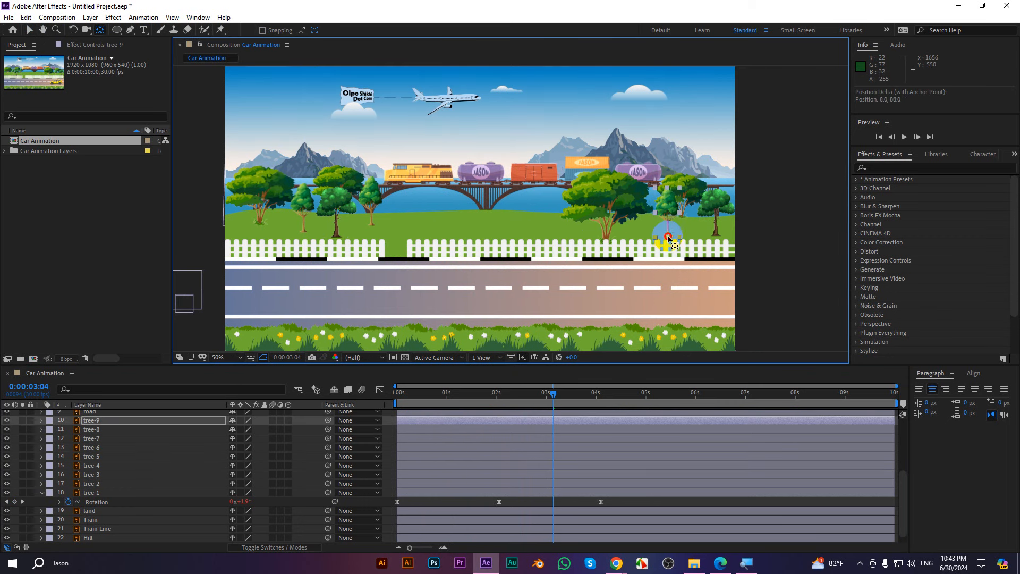
pyautogui.click(682, 198)
pyautogui.moveTo(682, 198); pyautogui.dragTo(712, 237)
# Relocate the anchor points of tree-2, tree-3 and the trees beside them to their trunk bases, and return to the Selection tool
pyautogui.click(370, 205)
pyautogui.moveTo(370, 204); pyautogui.dragTo(305, 233)
pyautogui.click(336, 212)
pyautogui.click(304, 207)
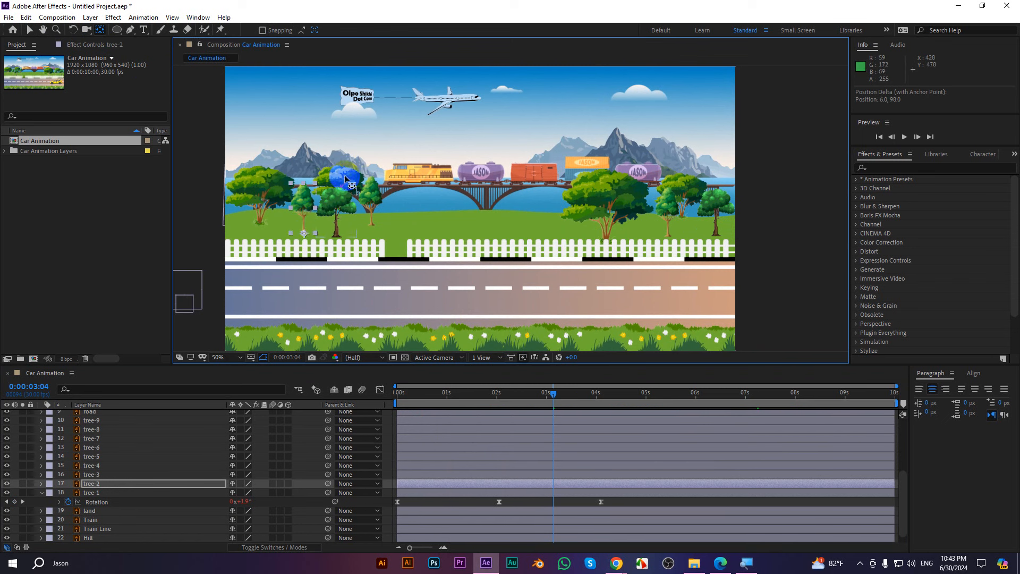
pyautogui.click(339, 188)
pyautogui.moveTo(339, 189); pyautogui.dragTo(337, 214)
pyautogui.click(30, 30)
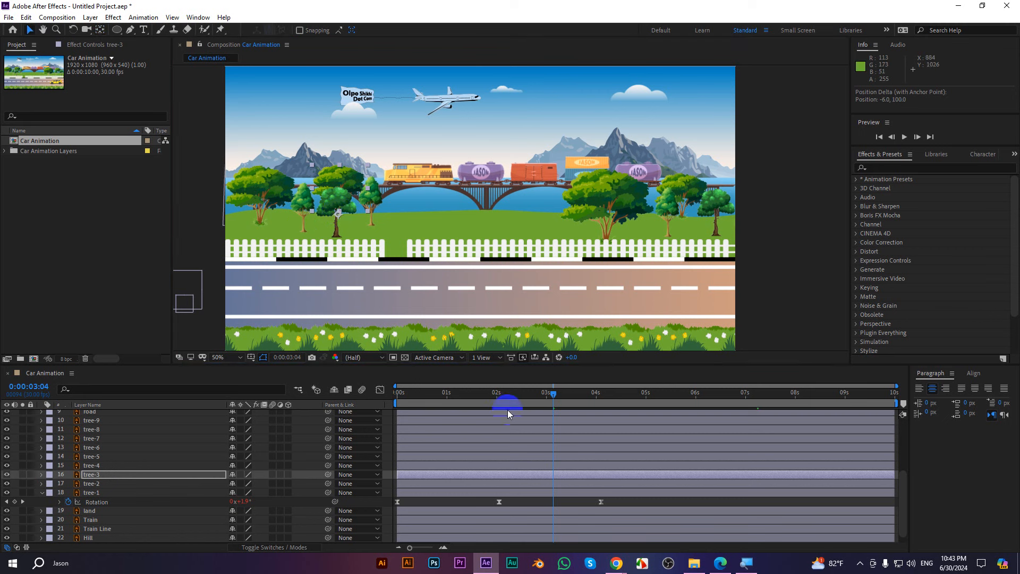
# Copy tree-1's three Rotation keyframes, paste them onto tree-6 starting at 0:19, and preview both sways
pyautogui.moveTo(635, 500); pyautogui.dragTo(392, 508)
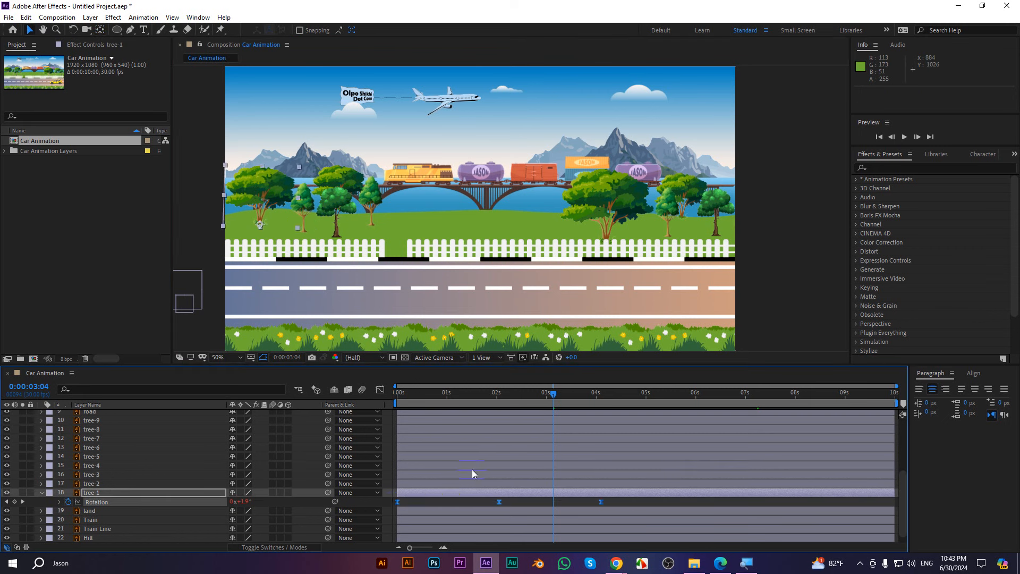
pyautogui.hotkey('ctrl', 'c')
pyautogui.click(620, 192)
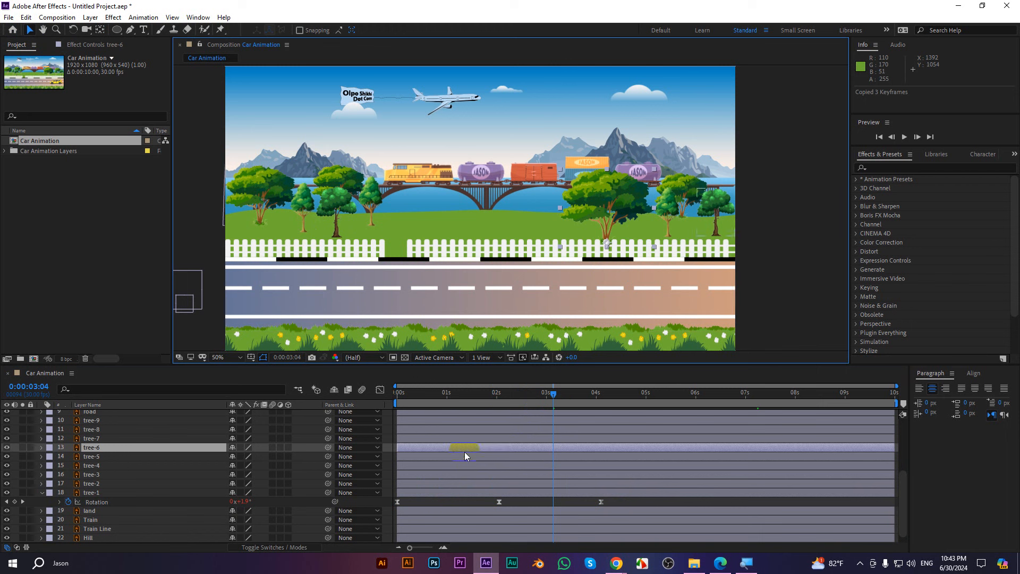
pyautogui.moveTo(578, 381); pyautogui.dragTo(438, 414)
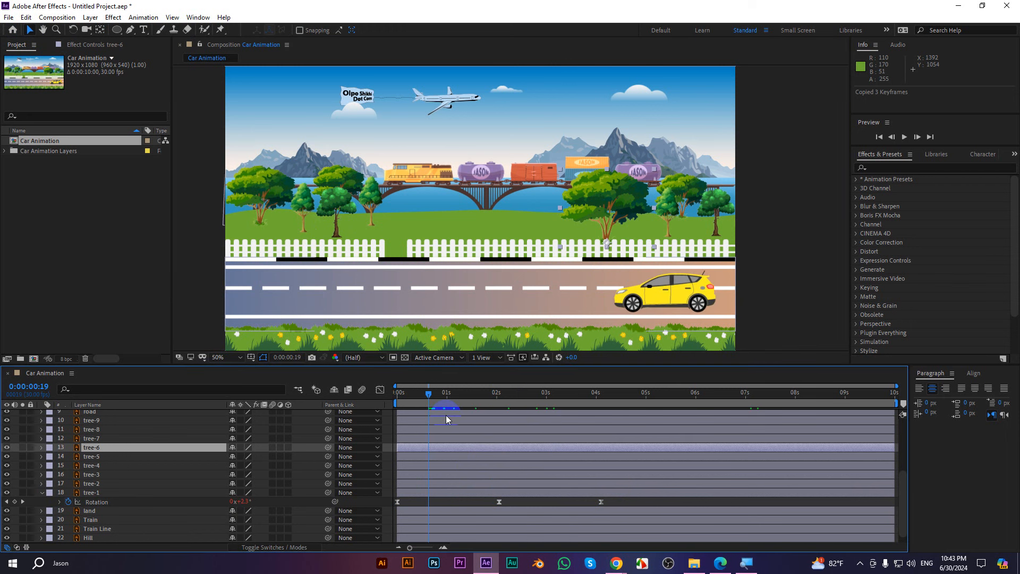
pyautogui.hotkey('ctrl', 'v')
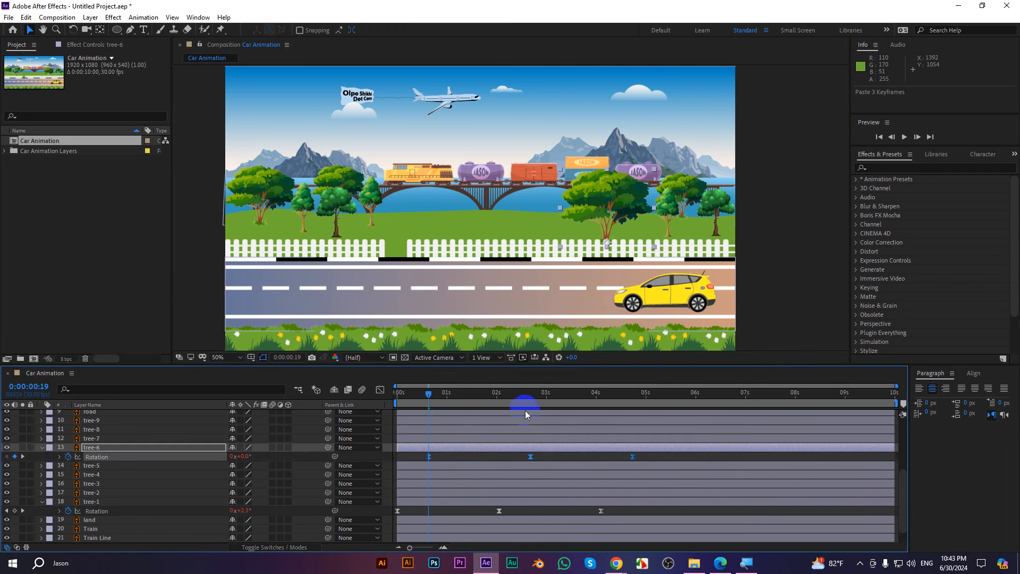
pyautogui.press('space')
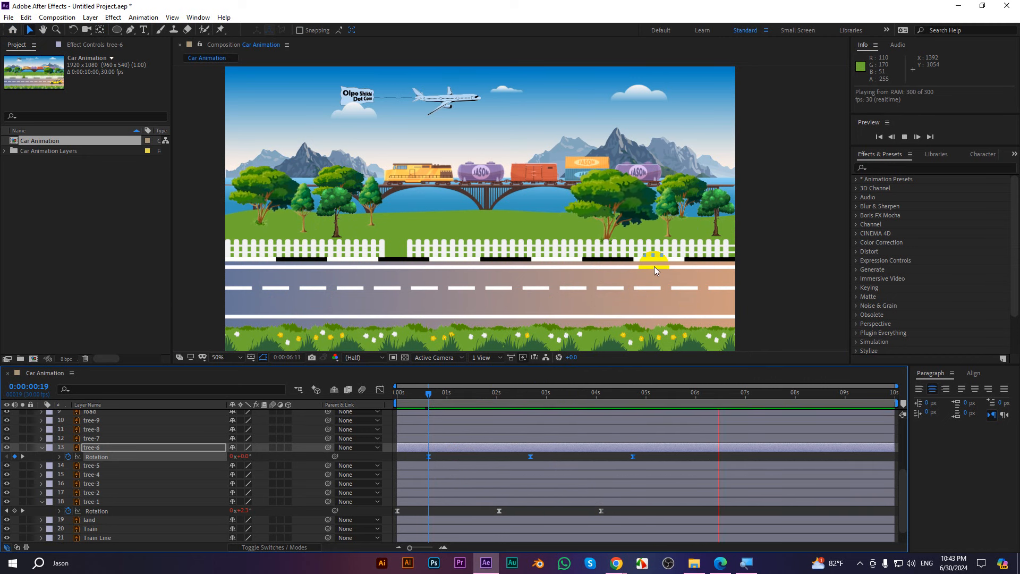
# Shorten tree-6's Rotation keyframe spacing proportionally, shift the keyframes to start at 0:00 and end just past 3 seconds, and preview
pyautogui.click(478, 447)
pyautogui.moveTo(423, 454); pyautogui.dragTo(588, 460)
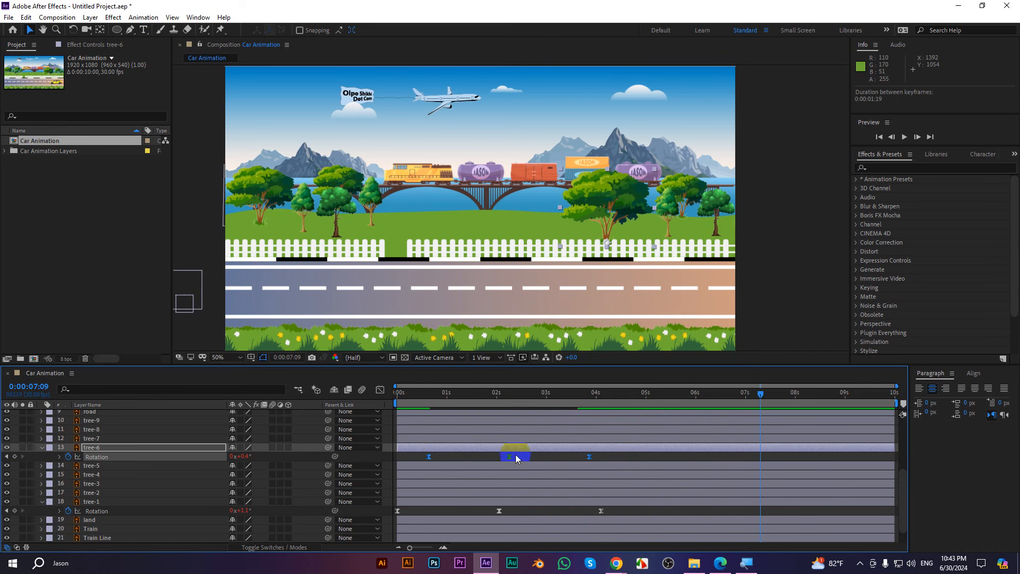
pyautogui.moveTo(428, 457); pyautogui.dragTo(397, 459)
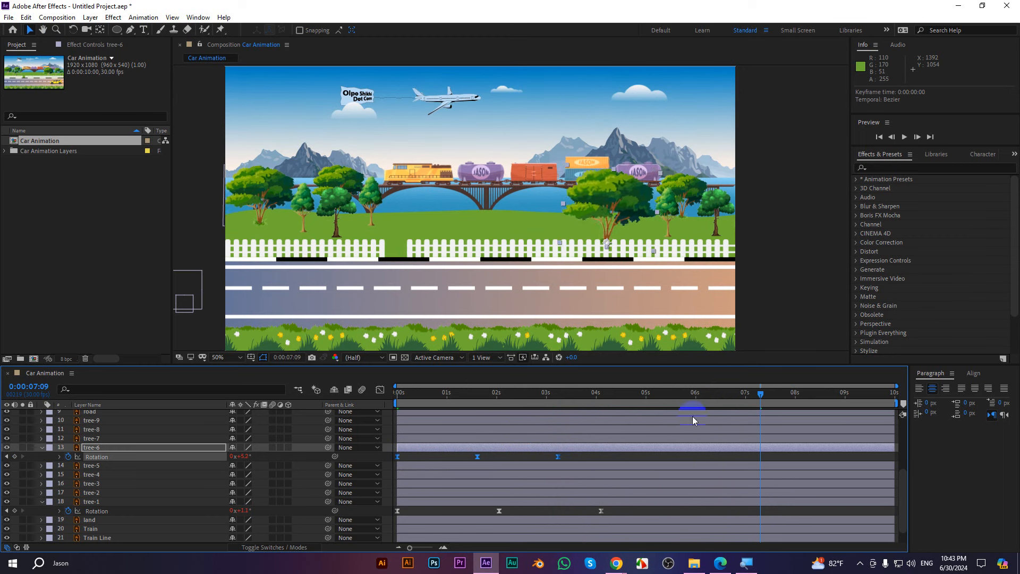
pyautogui.moveTo(761, 393); pyautogui.dragTo(371, 409)
pyautogui.press('space')
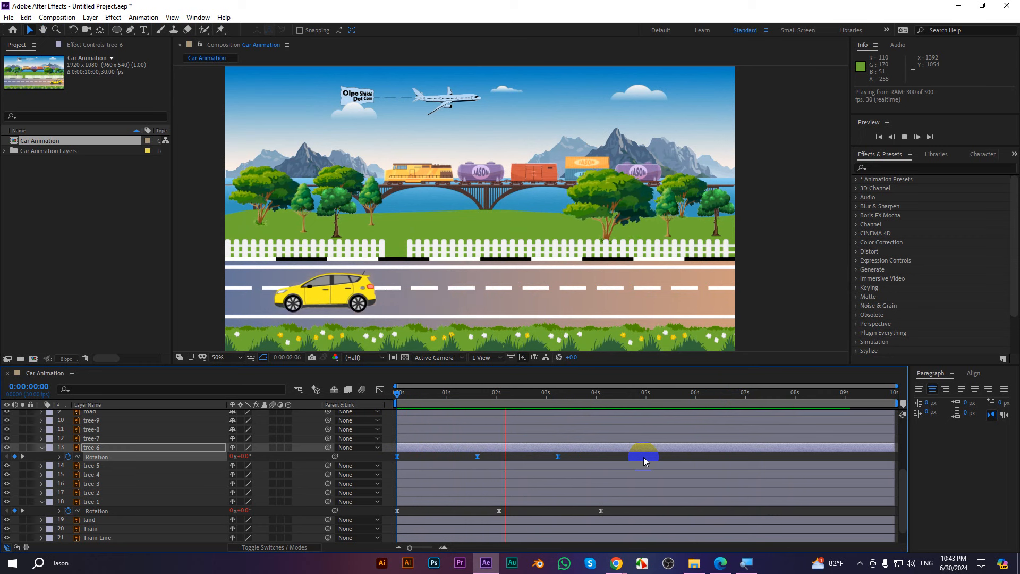
# Replay the animation from the start to compare the sways of tree-1 and tree-6
pyautogui.click(595, 412)
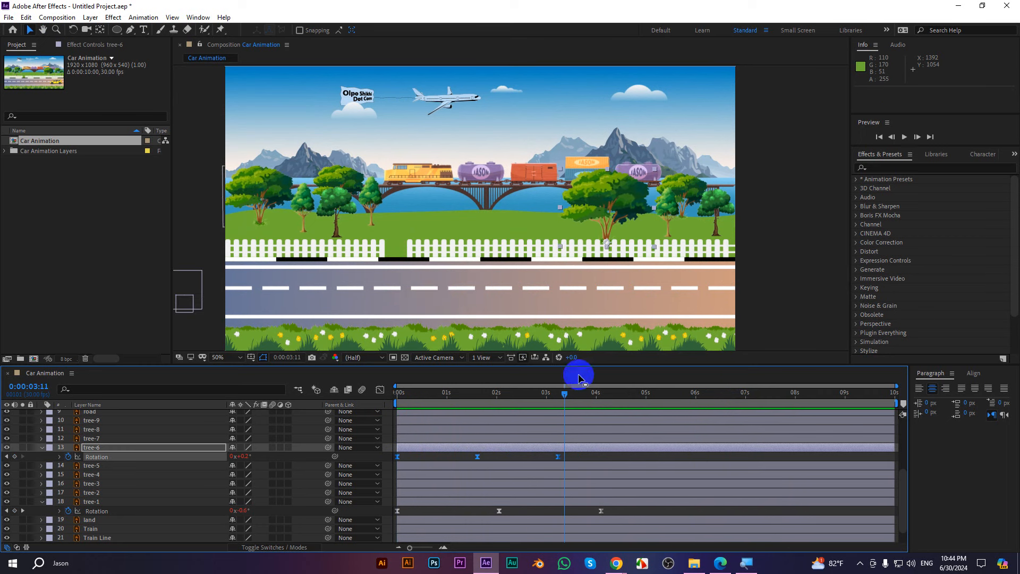
pyautogui.moveTo(563, 395); pyautogui.dragTo(308, 402)
pyautogui.press('space')
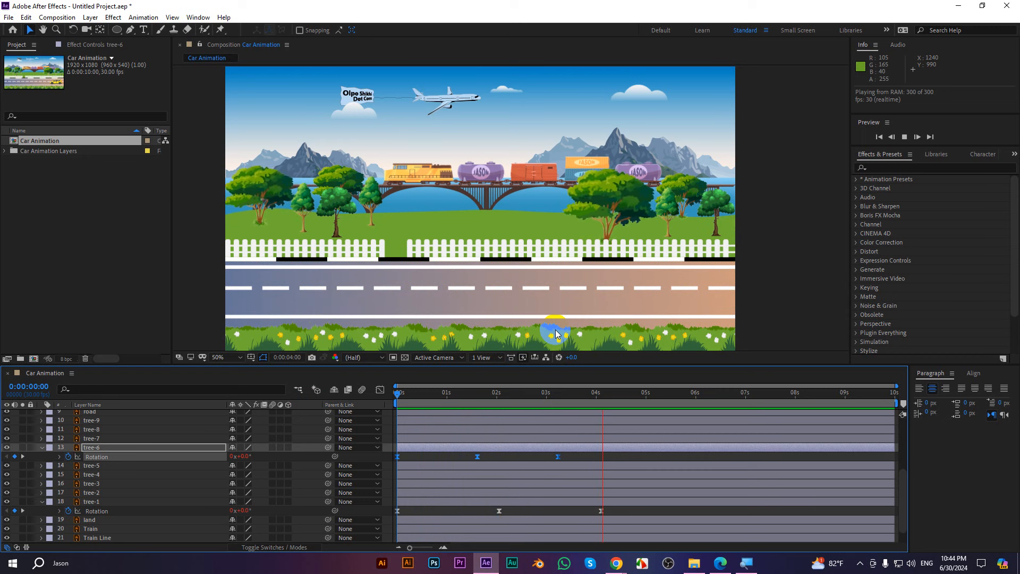
pyautogui.press('space')
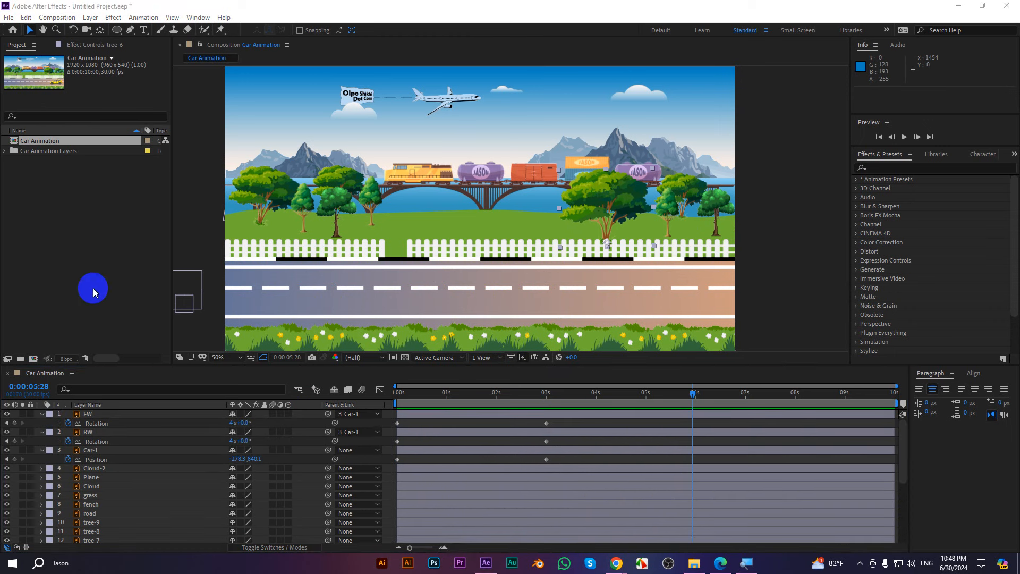
# Delete the Car Animation composition and its layers folder from the project, and create a new 1280 x 720, 10-second composition
pyautogui.moveTo(95, 242); pyautogui.dragTo(63, 133)
pyautogui.press('Delete')
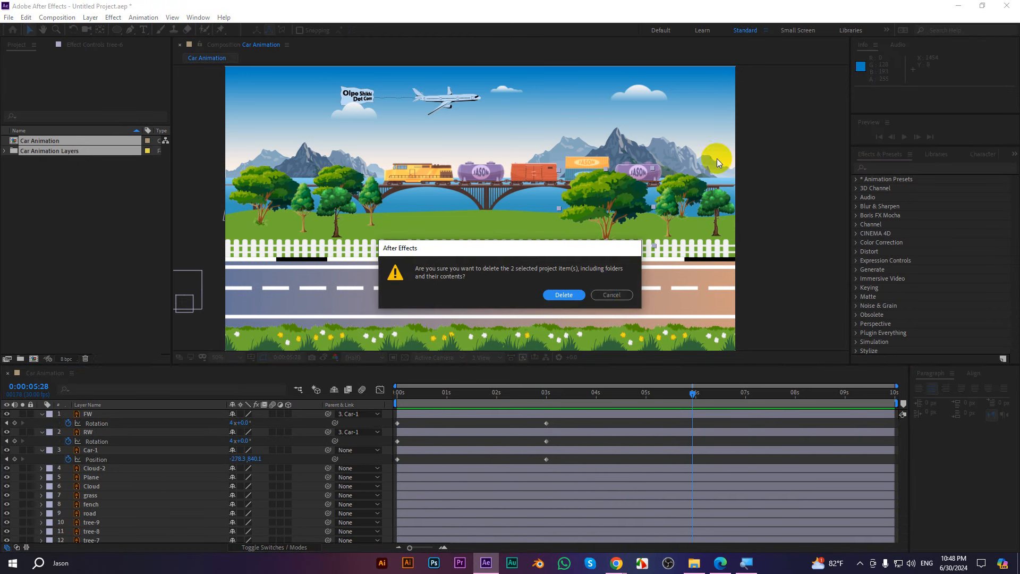
pyautogui.click(564, 295)
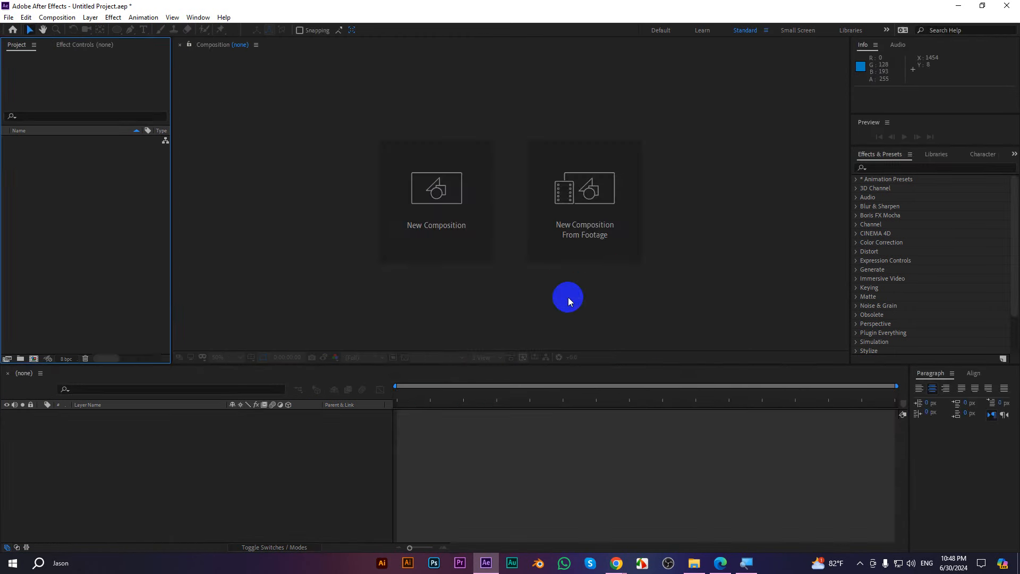
pyautogui.click(494, 254)
pyautogui.click(609, 355)
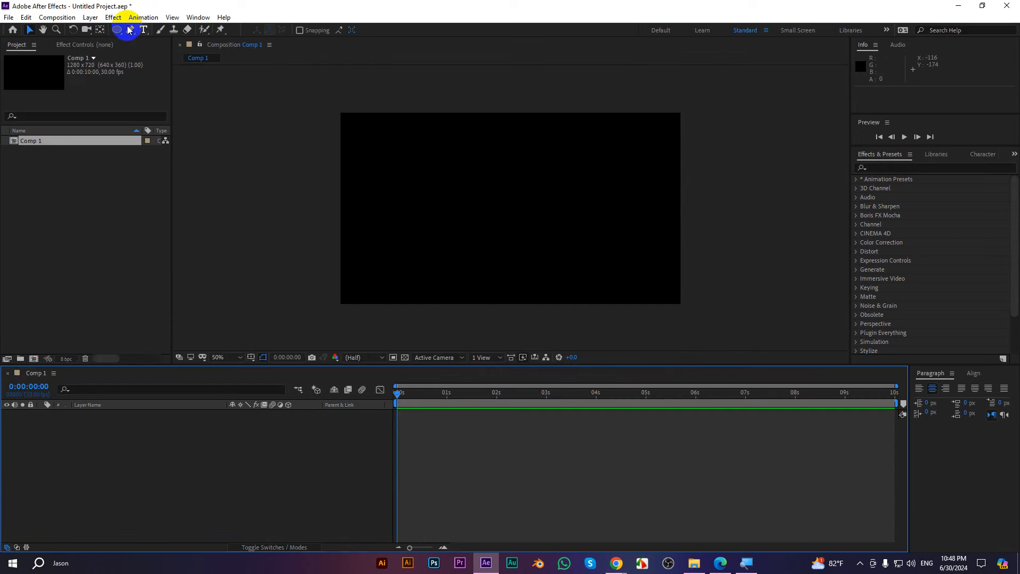
# Draw a circle about 408 px in diameter with the Ellipse tool and move it up to near the composition's centre
pyautogui.click(119, 28)
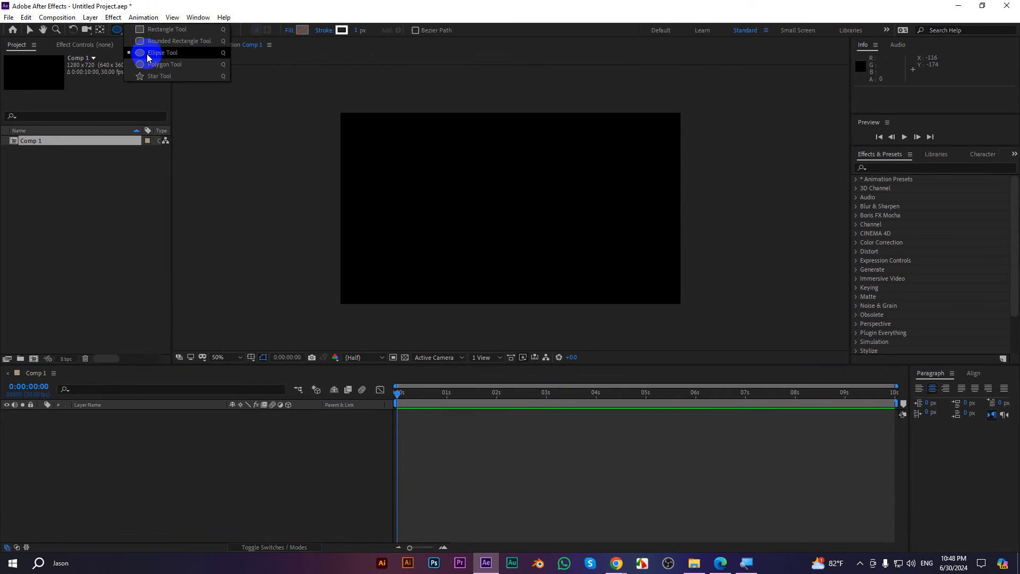
pyautogui.click(149, 56)
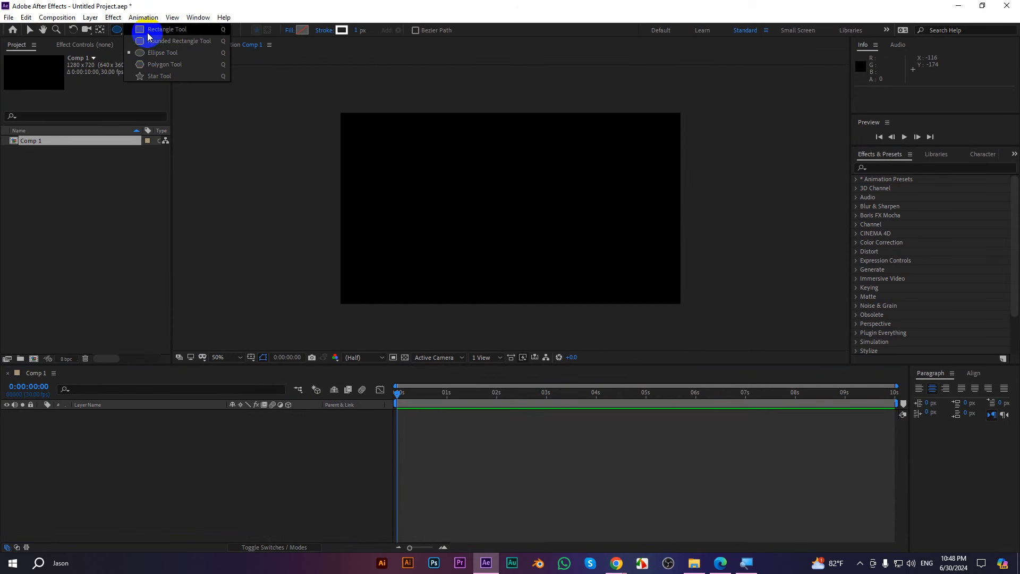
pyautogui.click(119, 32)
pyautogui.click(149, 52)
pyautogui.moveTo(470, 198); pyautogui.dragTo(578, 306)
pyautogui.click(30, 29)
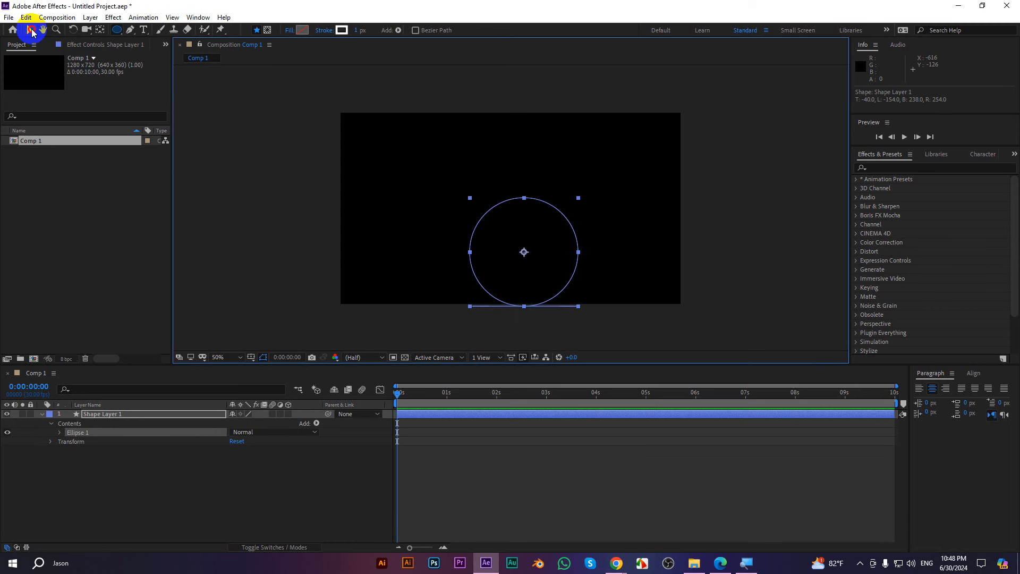
pyautogui.moveTo(527, 250); pyautogui.dragTo(523, 212)
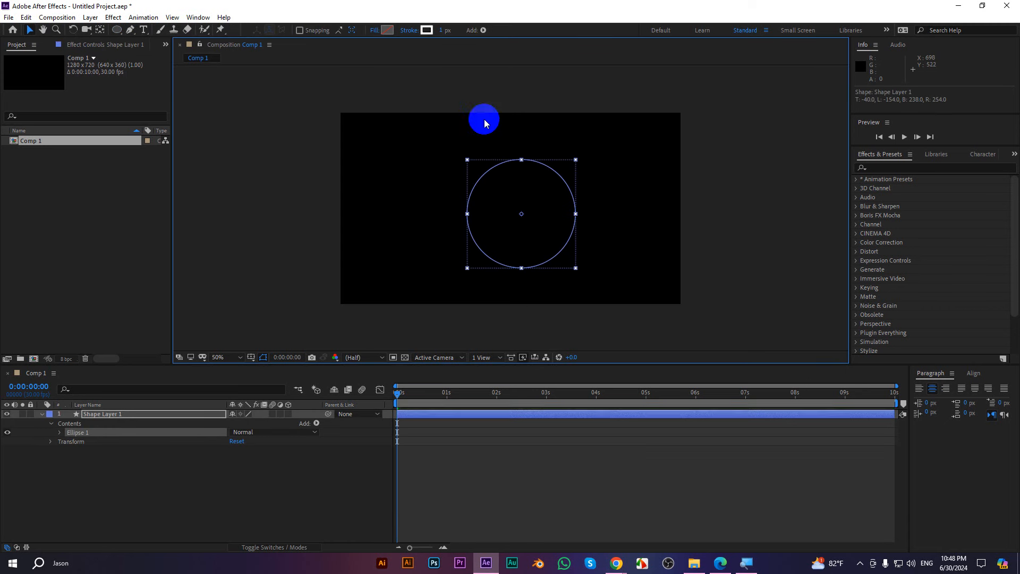
# Set the circle's solid fill to a bright pinkish red
pyautogui.click(387, 30)
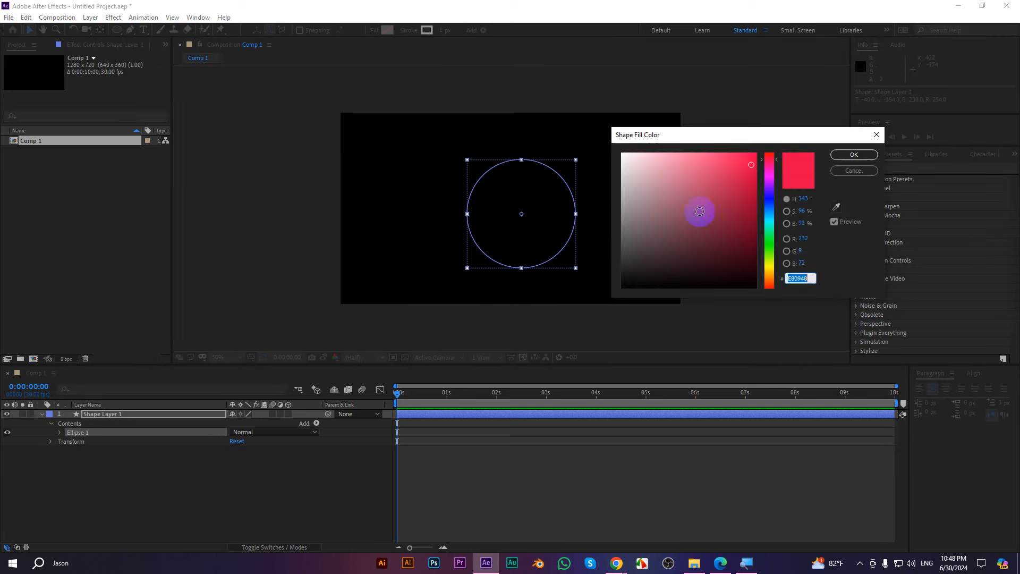
pyautogui.click(756, 155)
pyautogui.click(853, 155)
pyautogui.press('/')
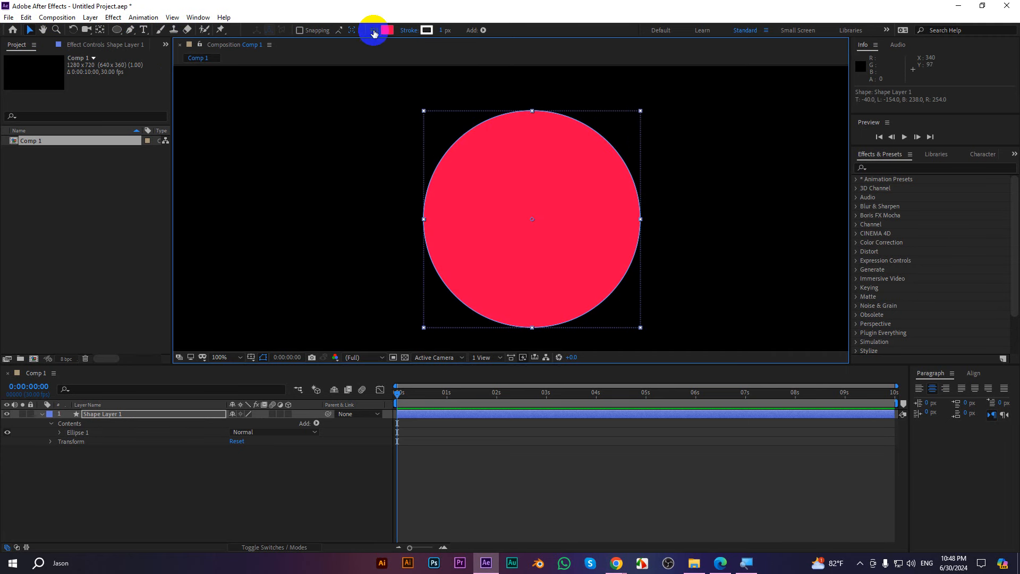
# Change the circle's fill to a radial gradient and extend the gradient's end point to about 298, 0
pyautogui.click(374, 31)
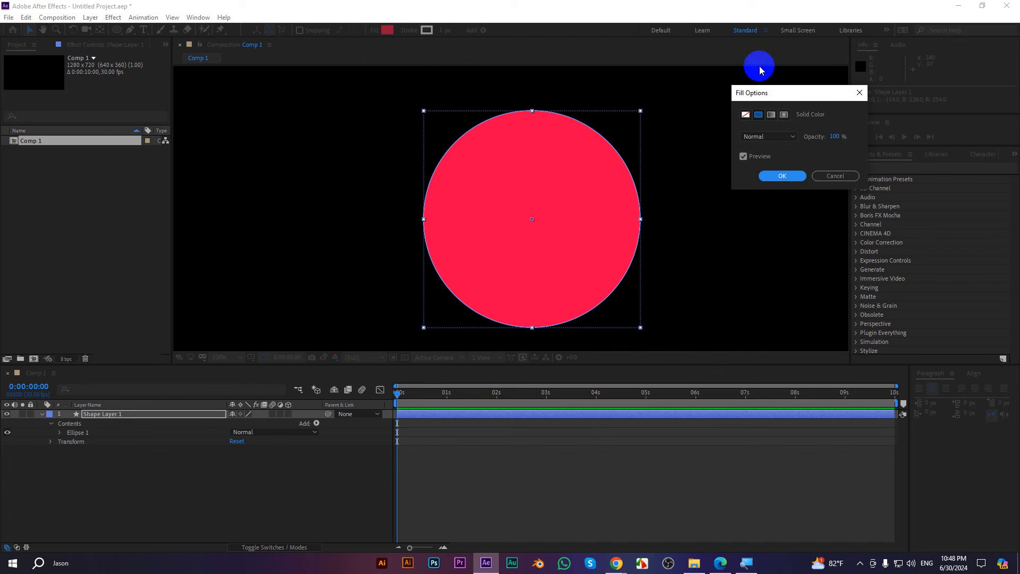
pyautogui.moveTo(777, 94); pyautogui.dragTo(480, 86)
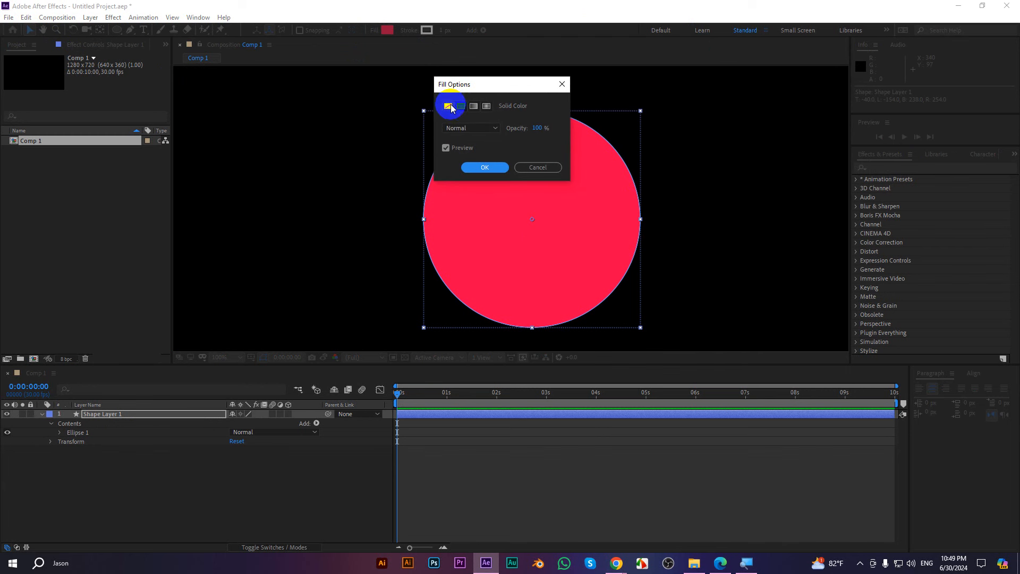
pyautogui.click(486, 108)
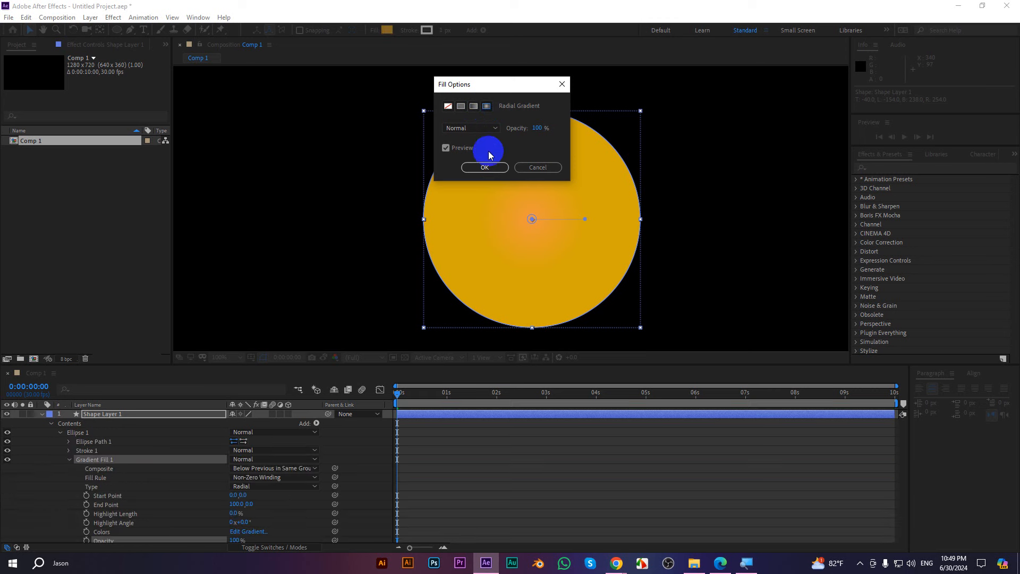
pyautogui.click(485, 167)
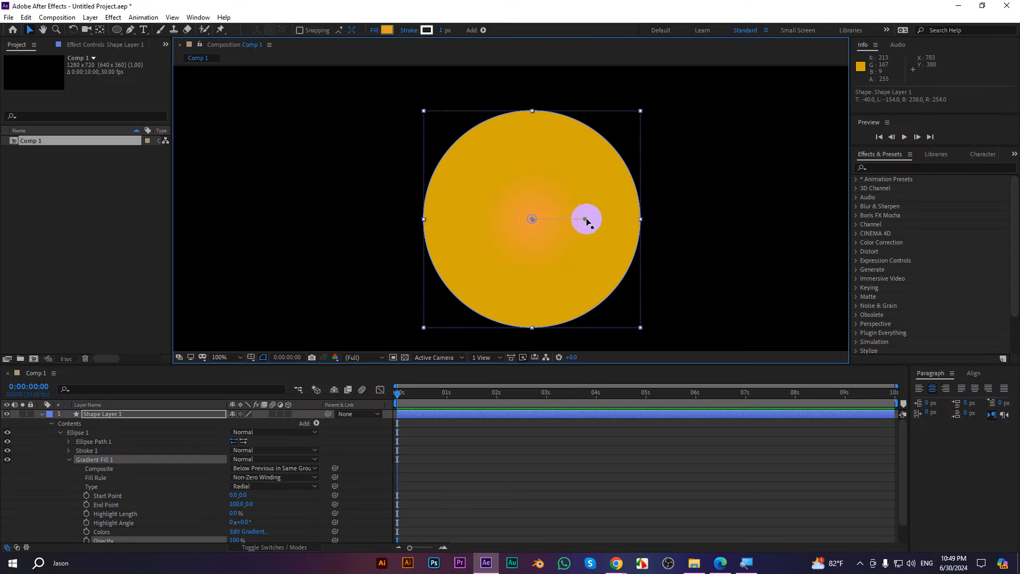
pyautogui.moveTo(585, 217); pyautogui.dragTo(692, 228)
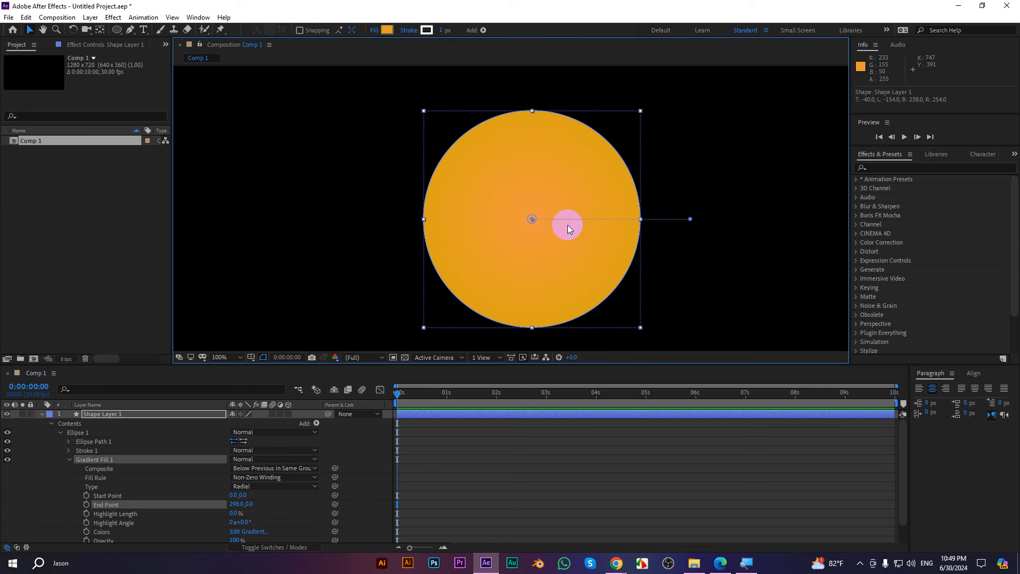
# Set the radial gradient's start colour to bright red and its end colour to blue 0E09D5
pyautogui.click(387, 30)
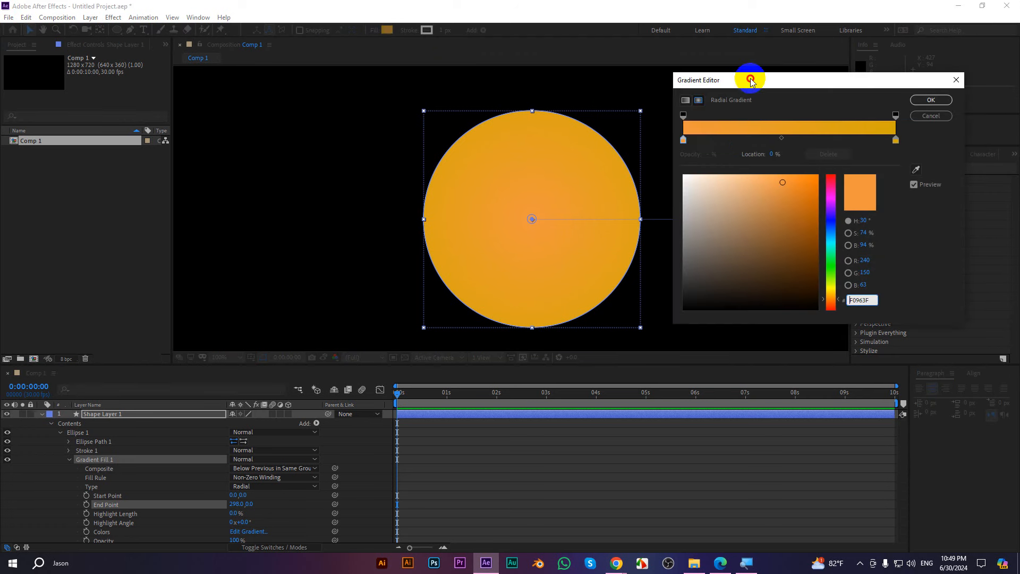
pyautogui.moveTo(751, 75); pyautogui.dragTo(766, 72)
pyautogui.click(699, 137)
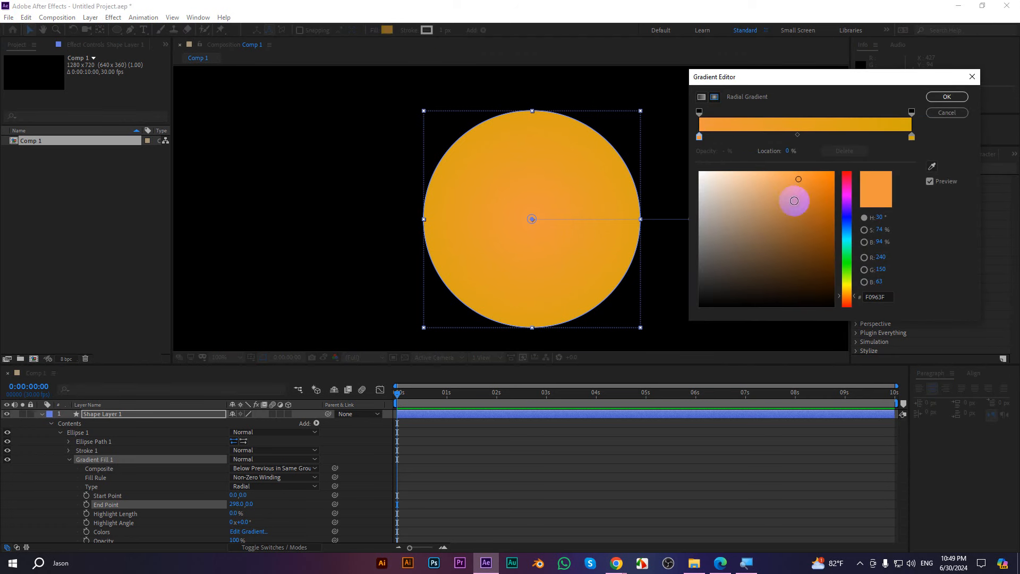
pyautogui.moveTo(860, 209); pyautogui.dragTo(842, 172)
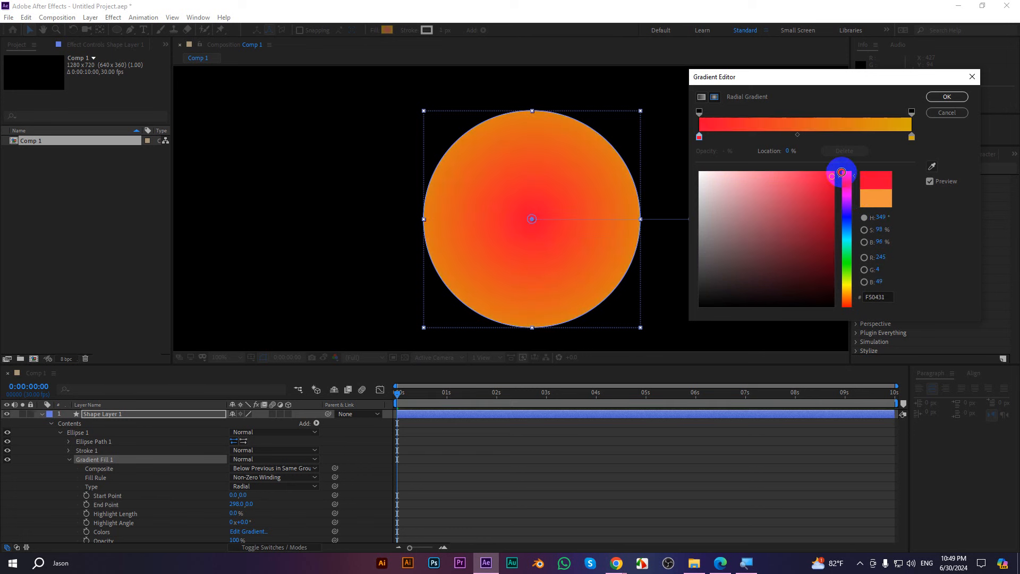
pyautogui.click(912, 137)
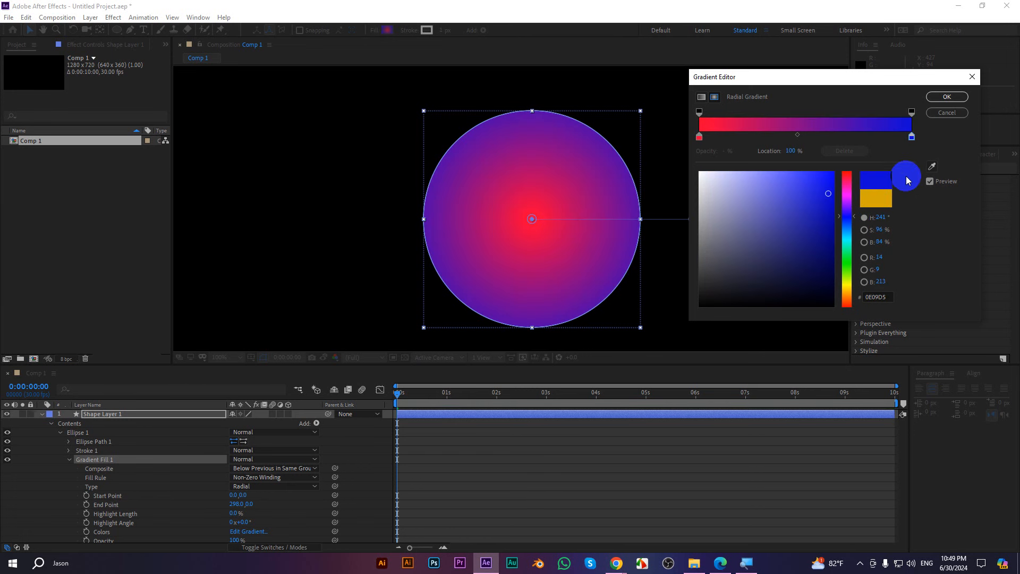
pyautogui.click(936, 100)
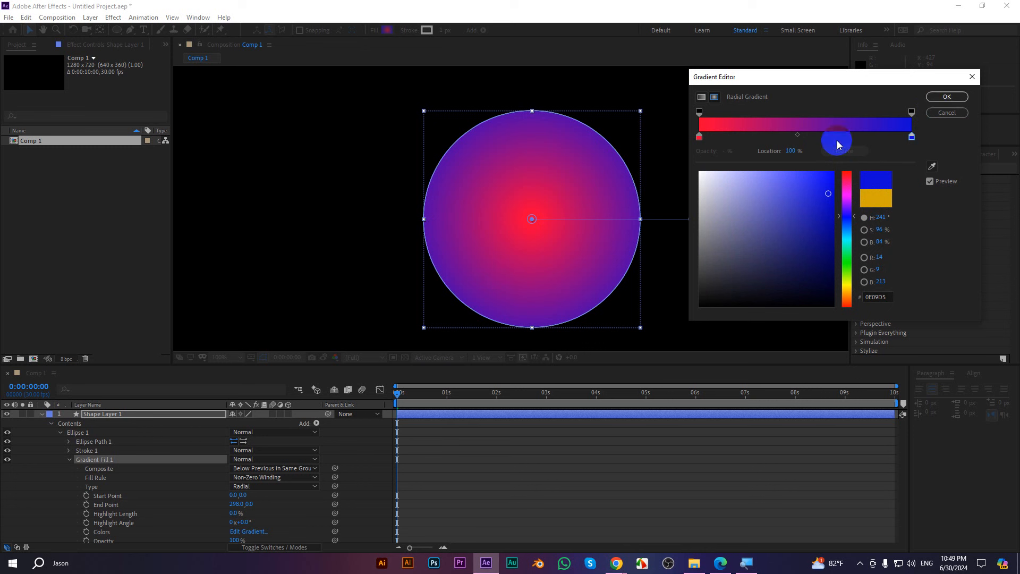
# Add a bright yellow colour stop at 47% in the middle of the circle's gradient and apply the gradient
pyautogui.click(800, 139)
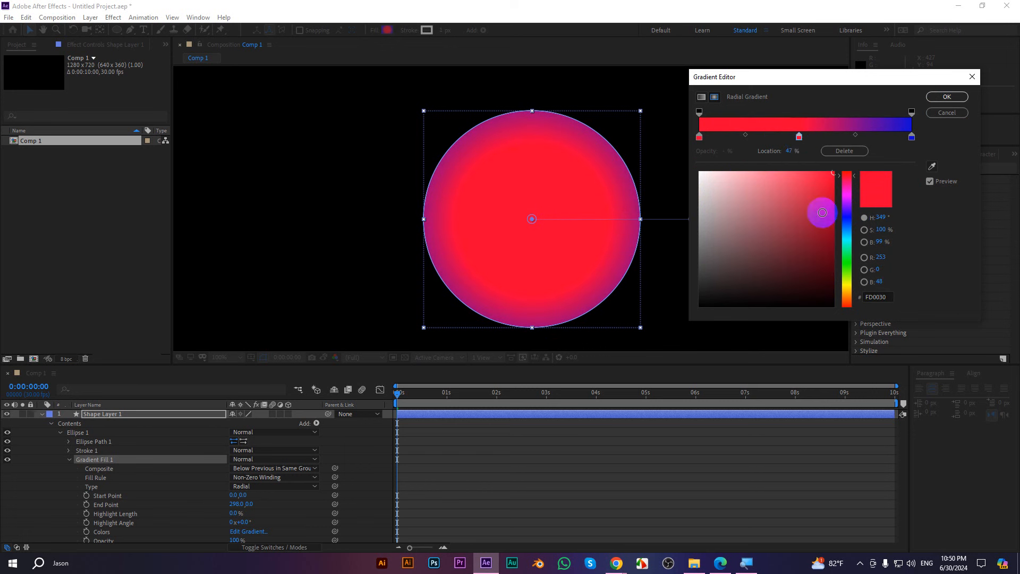
pyautogui.click(847, 286)
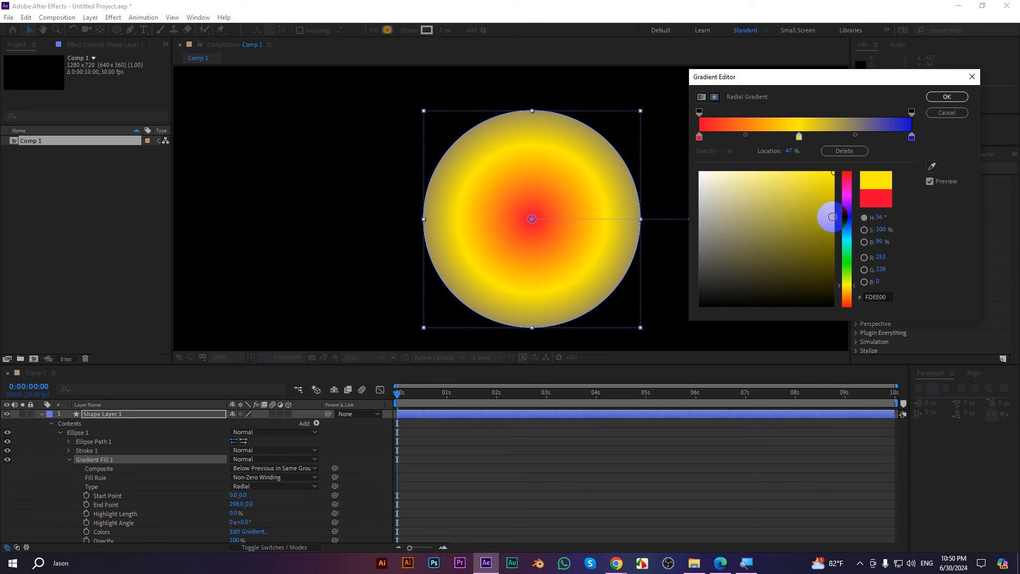
pyautogui.moveTo(832, 189); pyautogui.dragTo(834, 174)
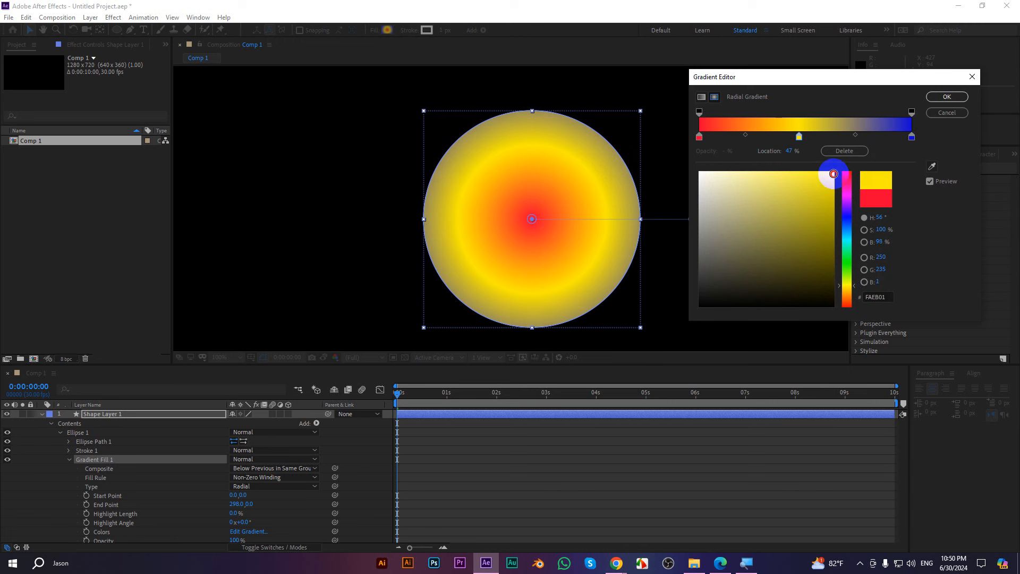
pyautogui.click(947, 97)
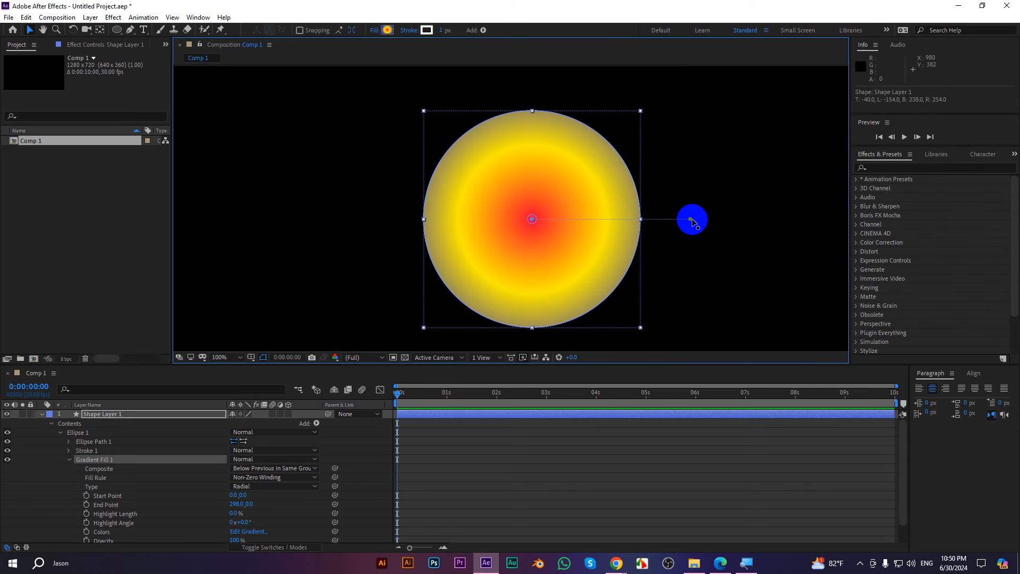
# Pull the gradient's end point in to about 211, 0 and set the circle's stroke to None
pyautogui.moveTo(691, 219); pyautogui.dragTo(647, 222)
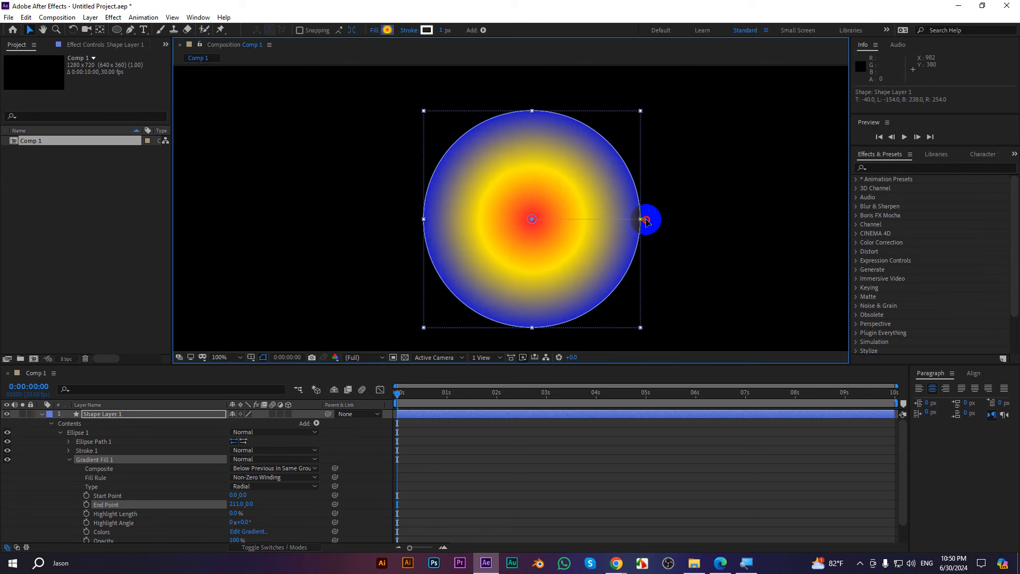
pyautogui.click(690, 276)
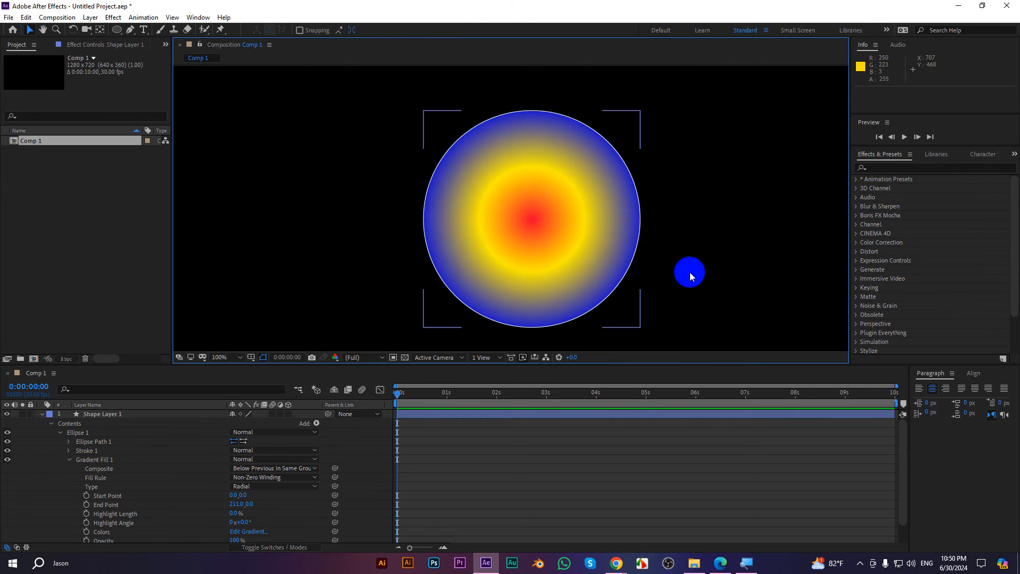
pyautogui.click(632, 227)
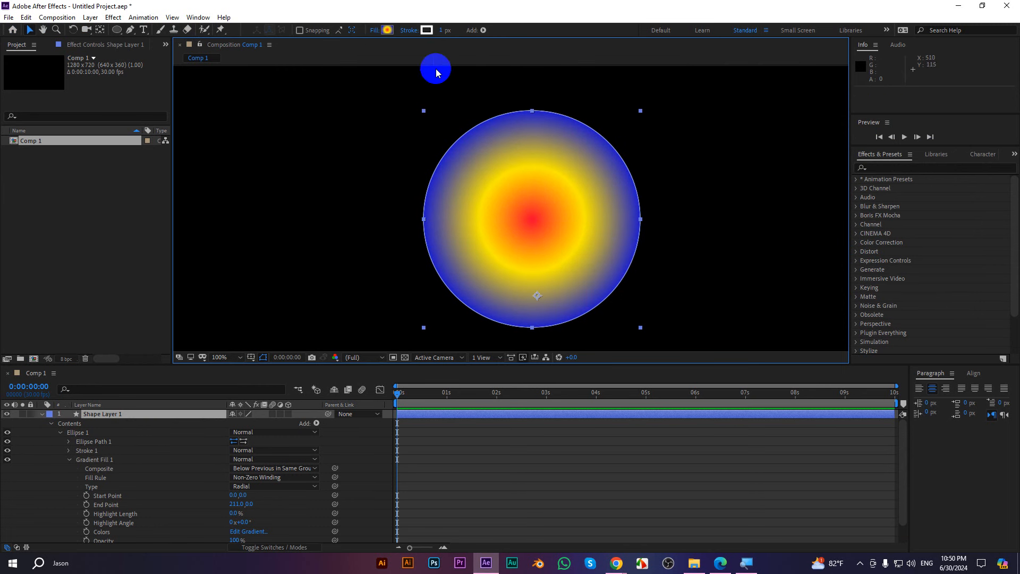
pyautogui.click(410, 31)
pyautogui.click(449, 107)
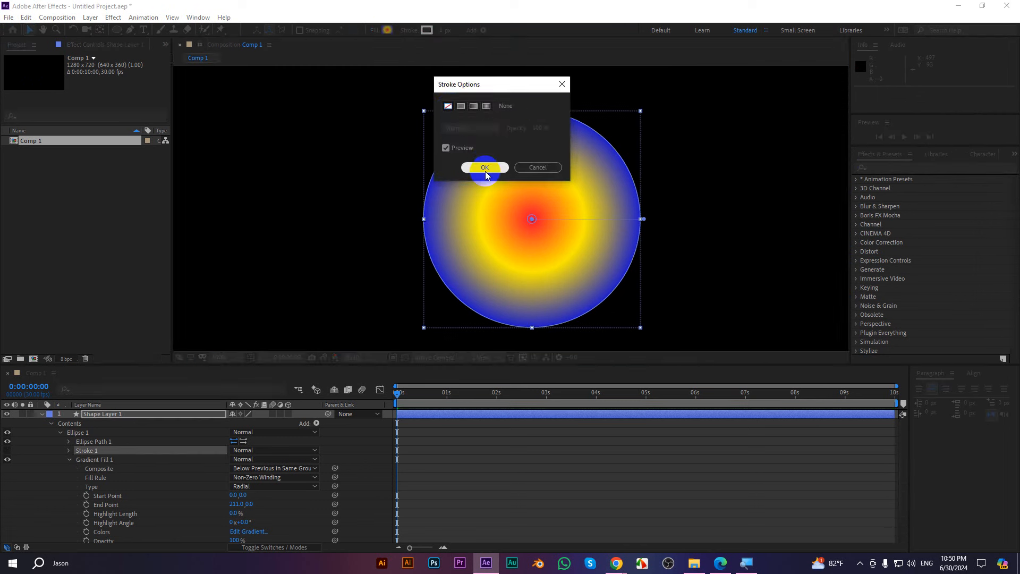
pyautogui.click(484, 167)
pyautogui.click(766, 230)
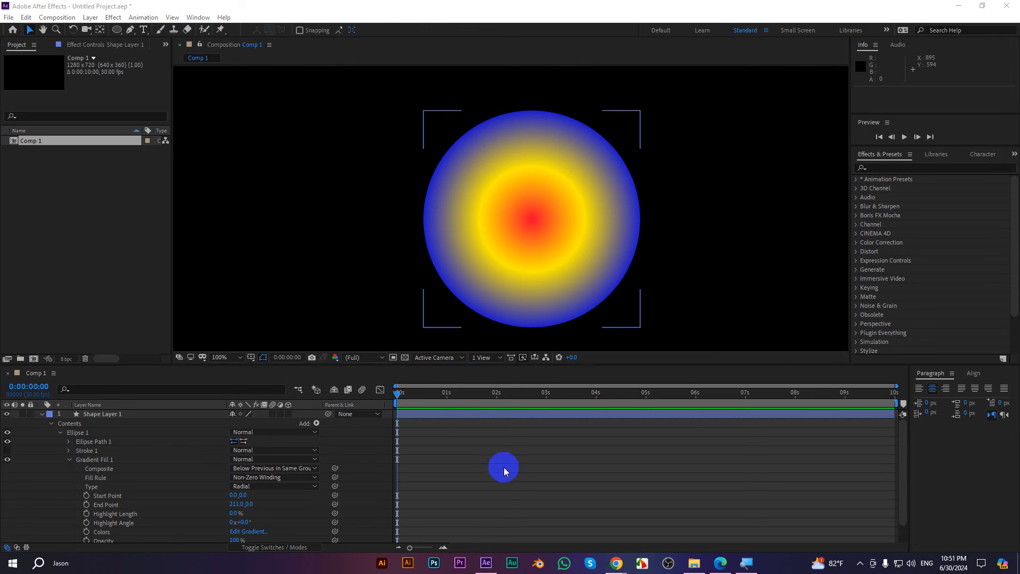
# Undo back past the circle composition, the project deletion and tree-6's pasted keyframes, and reopen the Car Animation composition
pyautogui.click(562, 475)
pyautogui.hotkey('ctrl', 'z')
pyautogui.hotkey('ctrl', 'z')
pyautogui.hotkey('ctrl', 'z')
pyautogui.hotkey('ctrl', 'z')
pyautogui.hotkey('ctrl', 'z')
pyautogui.hotkey('ctrl', 'z')
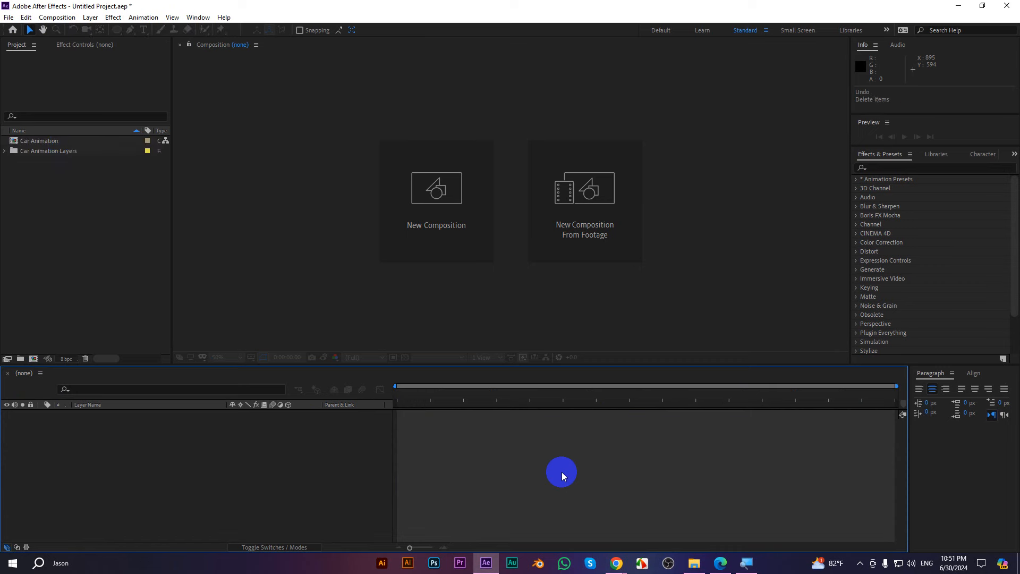
pyautogui.doubleClick(13, 140)
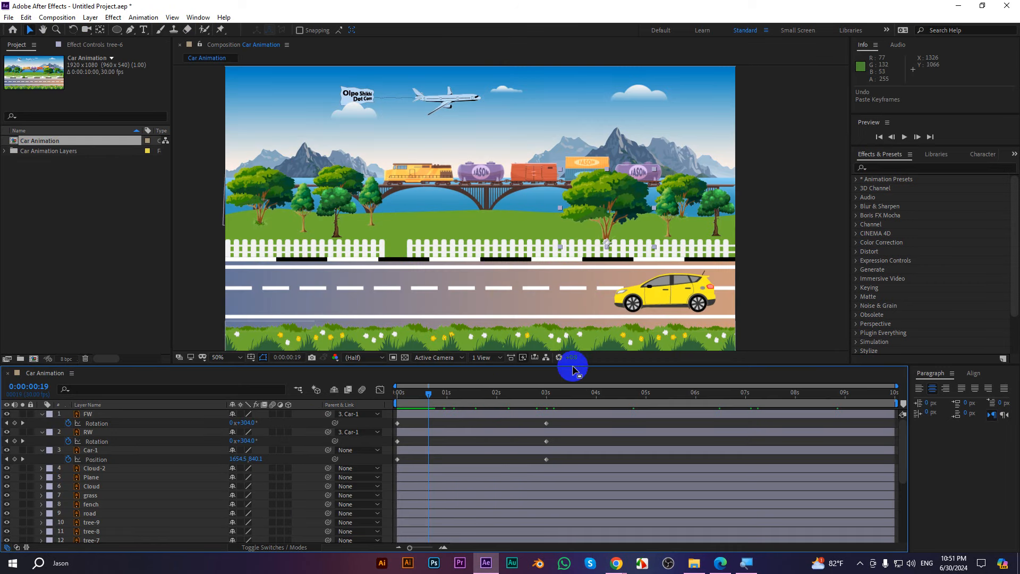
# Select tree-1's Rotation keyframes and preview the tree's sway from the start of the timeline
pyautogui.moveTo(571, 365); pyautogui.dragTo(572, 305)
pyautogui.press('r')
pyautogui.scroll(2, 693, 179)
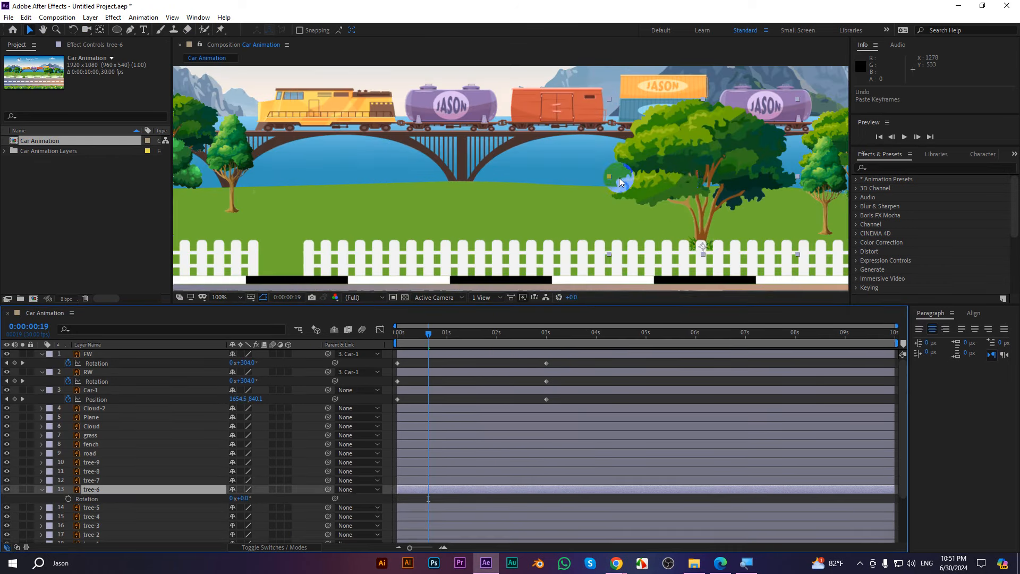
pyautogui.moveTo(693, 179); pyautogui.dragTo(509, 188)
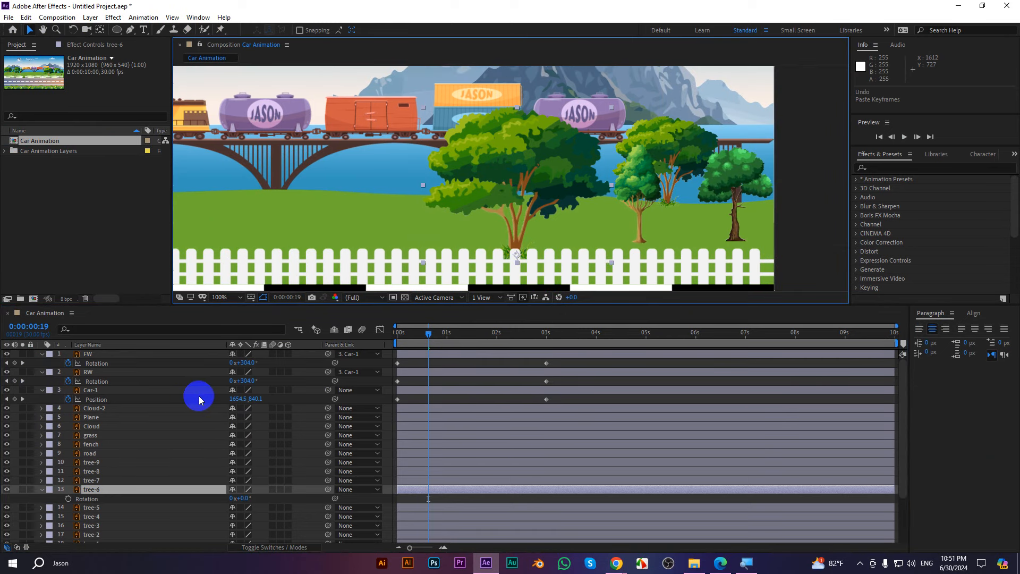
pyautogui.scroll(-3, 175, 512)
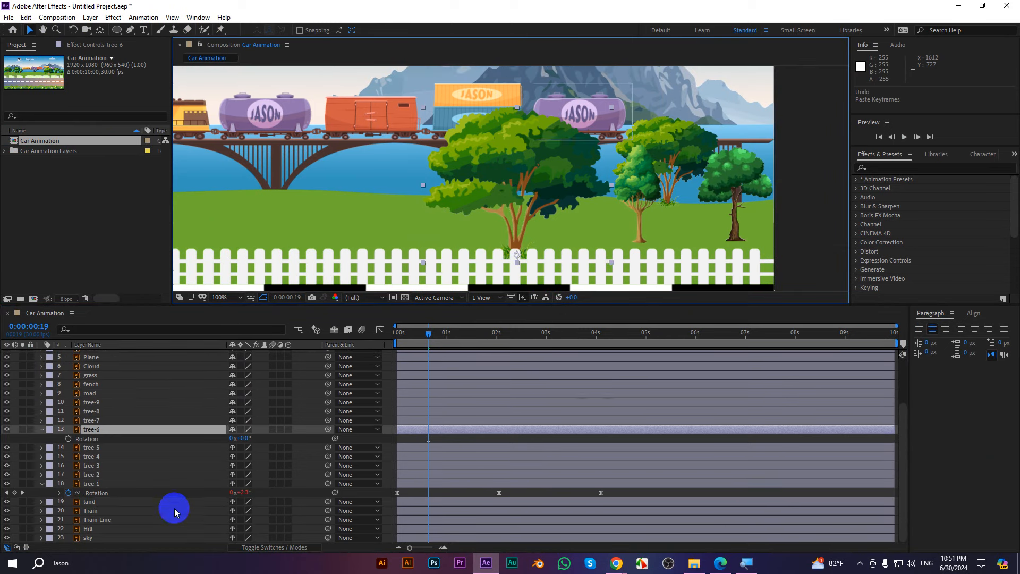
pyautogui.click(453, 482)
pyautogui.moveTo(621, 490); pyautogui.dragTo(405, 494)
pyautogui.moveTo(429, 332); pyautogui.dragTo(364, 330)
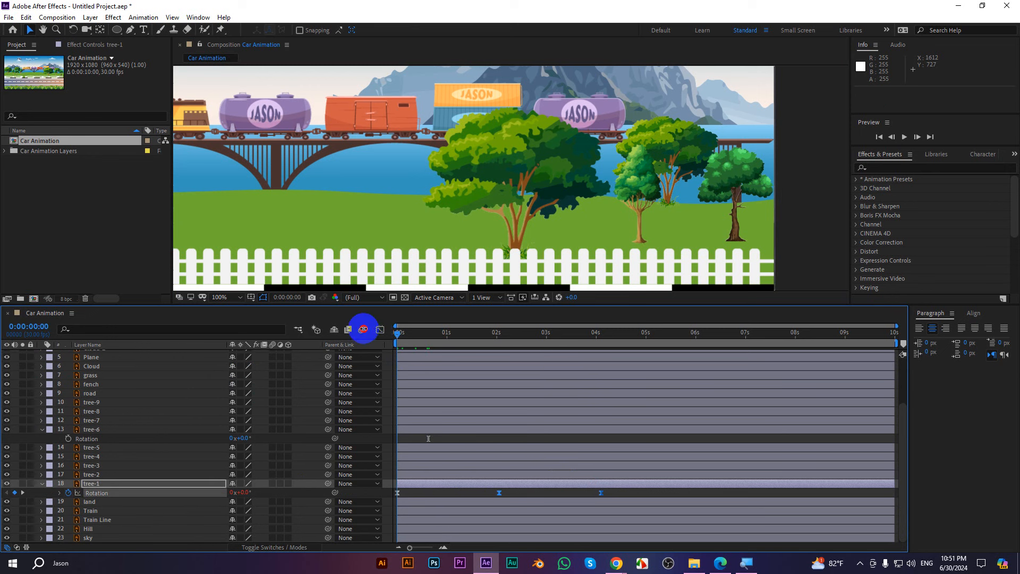
pyautogui.moveTo(271, 152); pyautogui.dragTo(785, 189)
pyautogui.press('space')
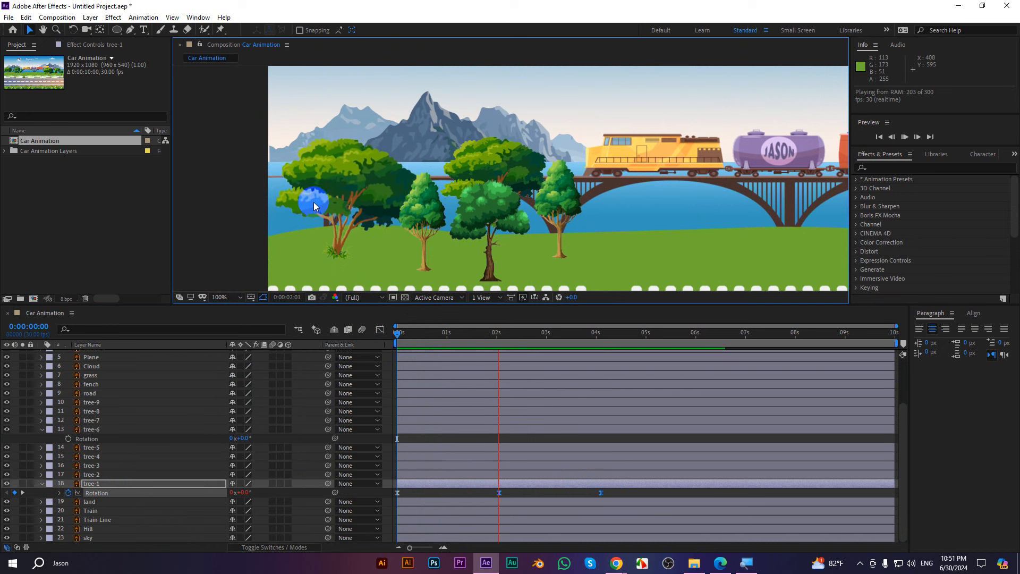
pyautogui.press('space')
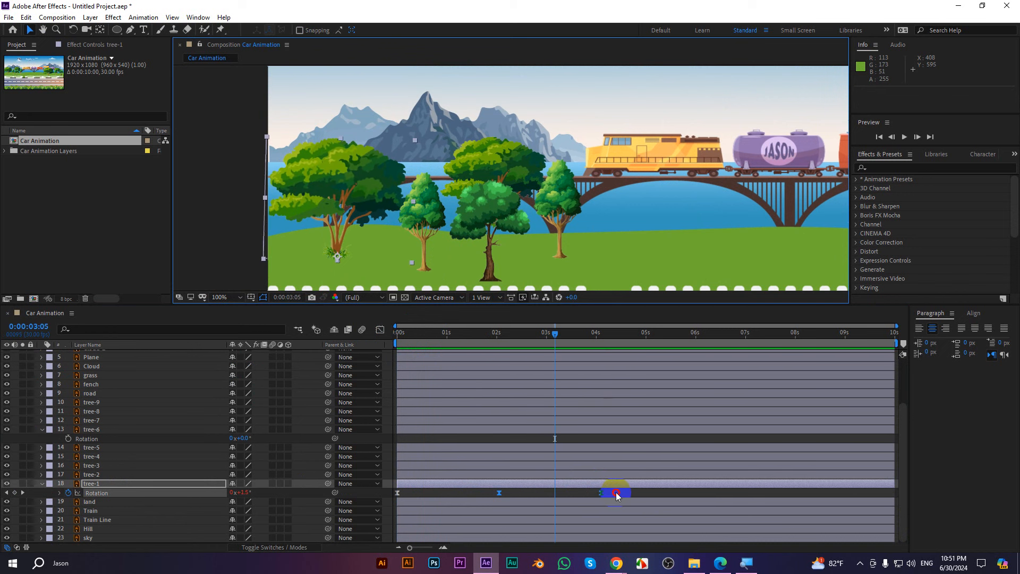
# Stretch all of tree-1's Rotation keyframes proportionally so the last one falls just before 9 seconds, and preview from the start
pyautogui.moveTo(616, 493); pyautogui.dragTo(387, 495)
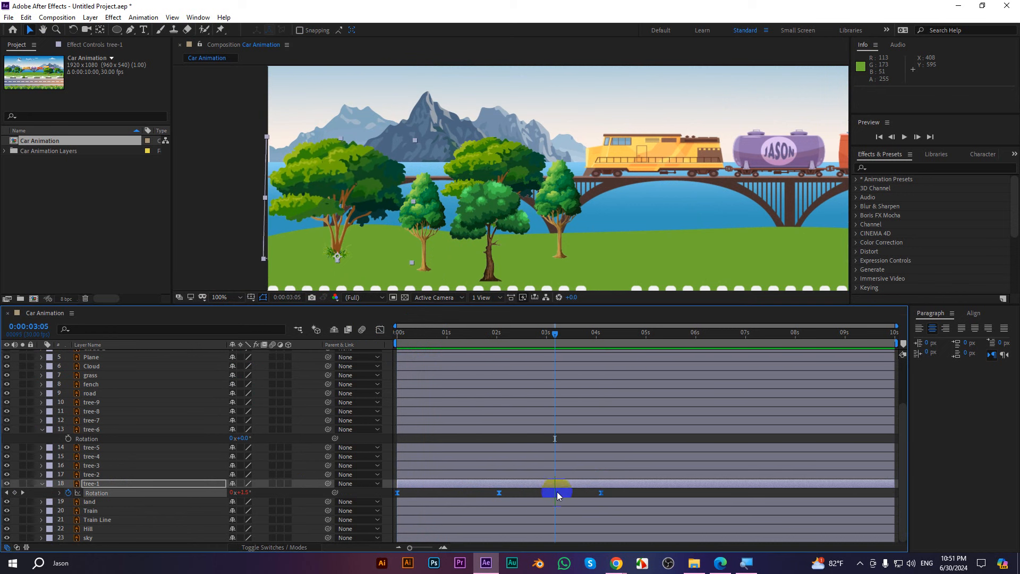
pyautogui.moveTo(608, 495); pyautogui.dragTo(833, 493)
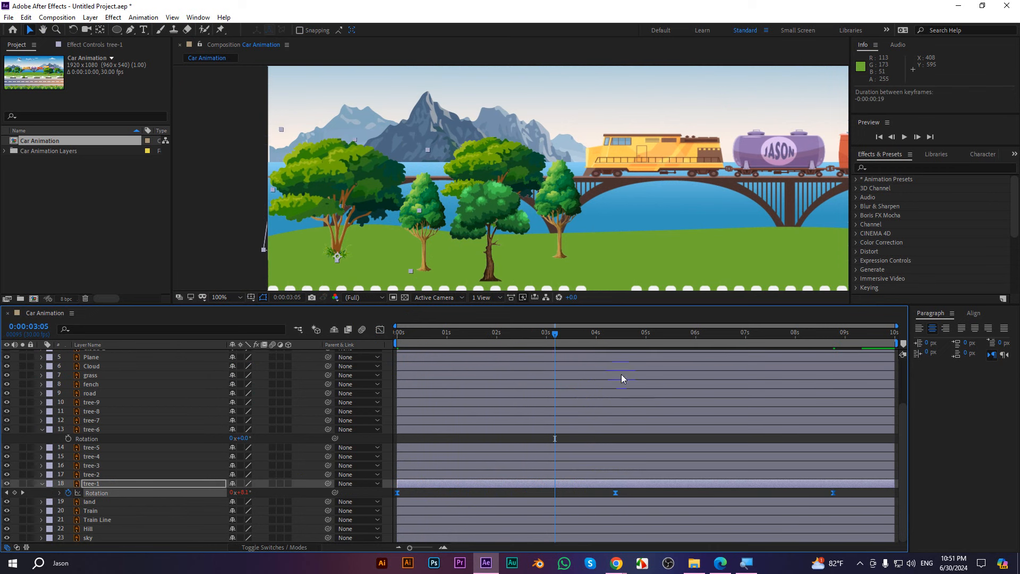
pyautogui.moveTo(555, 335); pyautogui.dragTo(341, 334)
pyautogui.press('space')
pyautogui.press('space')
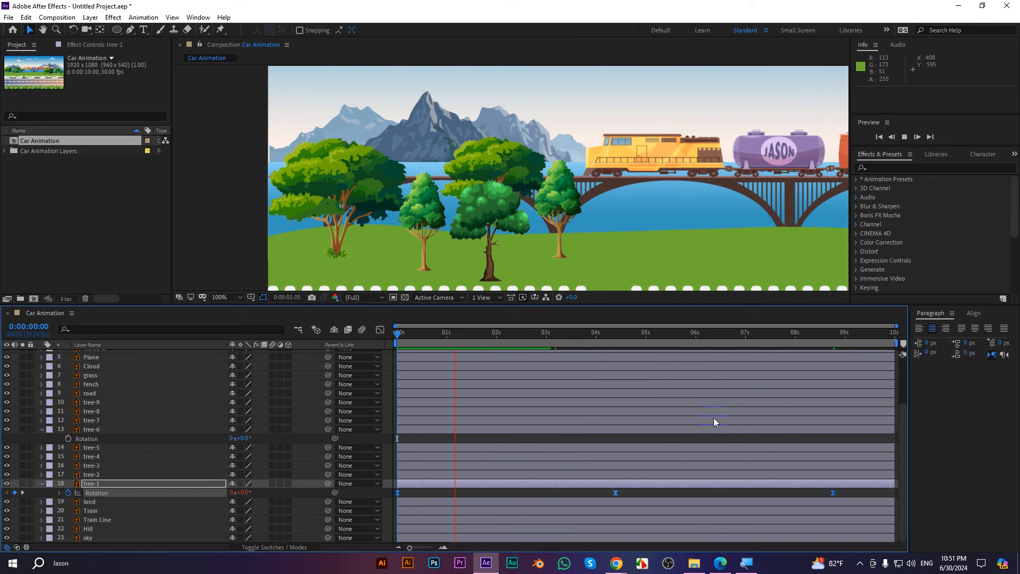
# Compress tree-1's Rotation keyframes proportionally so the last one falls at 0:00:00:11, and preview from the start
pyautogui.click(832, 491)
pyautogui.moveTo(835, 497); pyautogui.dragTo(416, 495)
pyautogui.moveTo(457, 336); pyautogui.dragTo(391, 350)
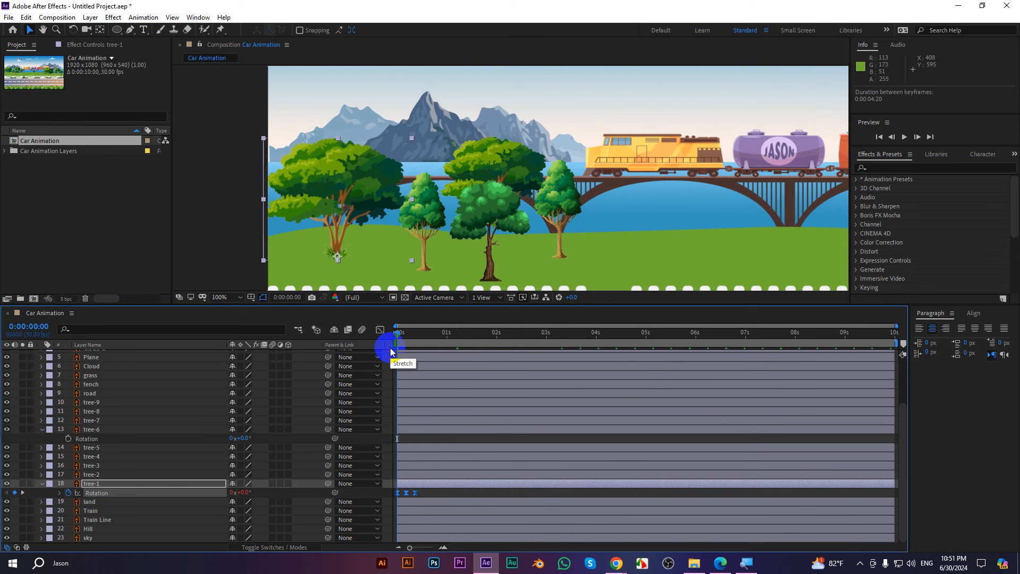
pyautogui.press('space')
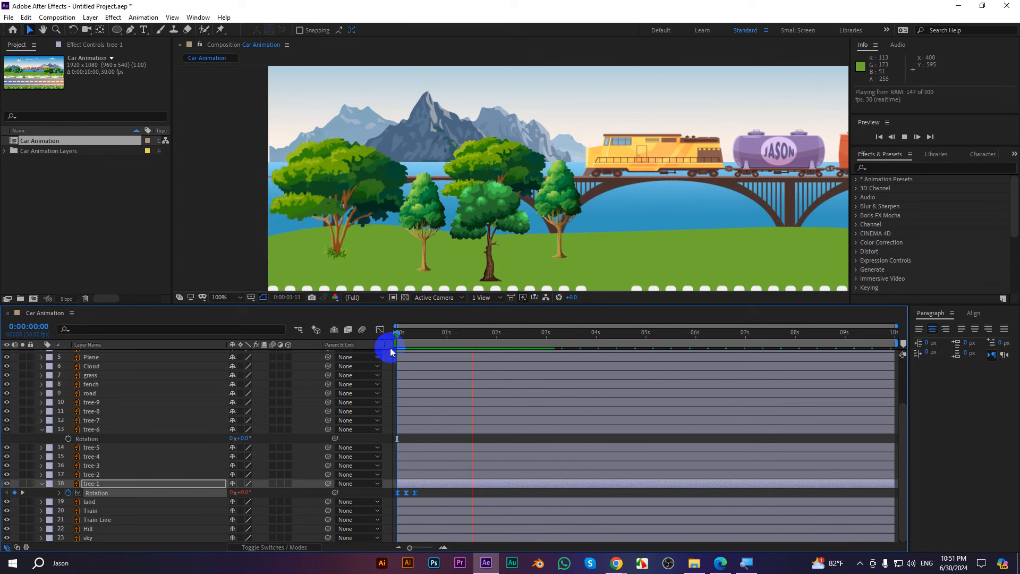
pyautogui.press('space')
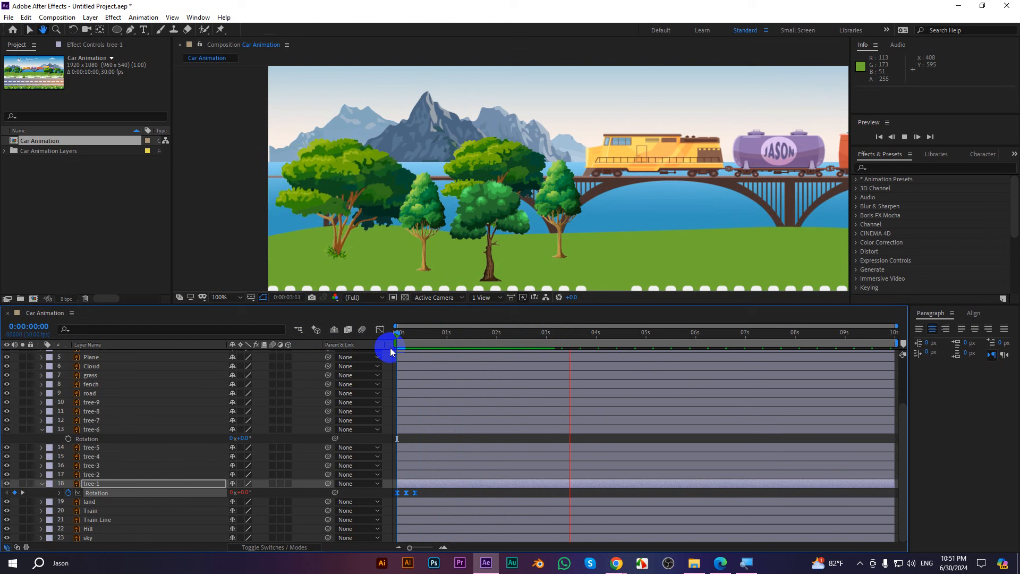
# Select all of tree-1's Rotation keyframes and move the time indicator to the last one at 0:00:00:11
pyautogui.moveTo(427, 494); pyautogui.dragTo(392, 495)
pyautogui.moveTo(568, 348); pyautogui.dragTo(418, 369)
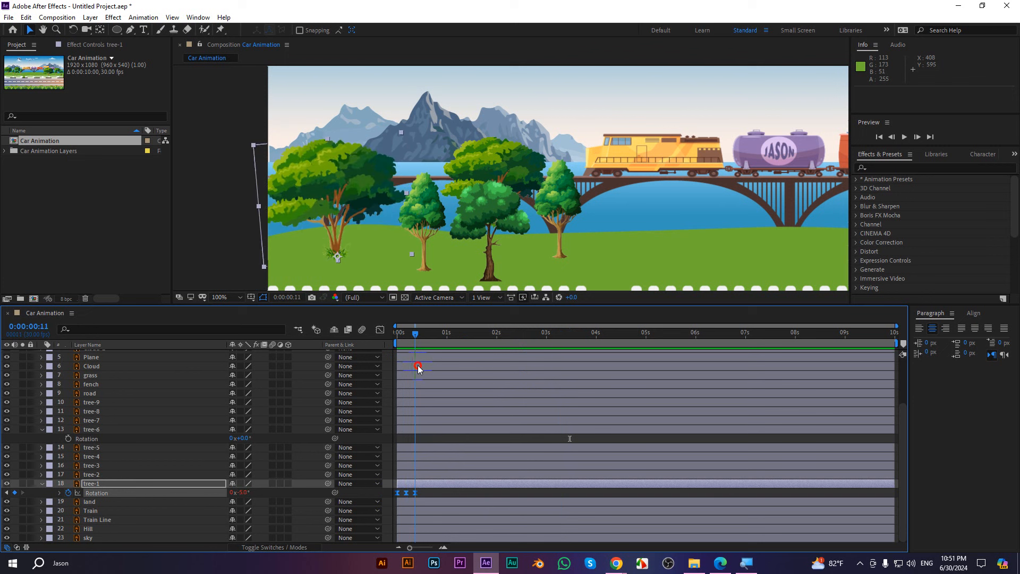